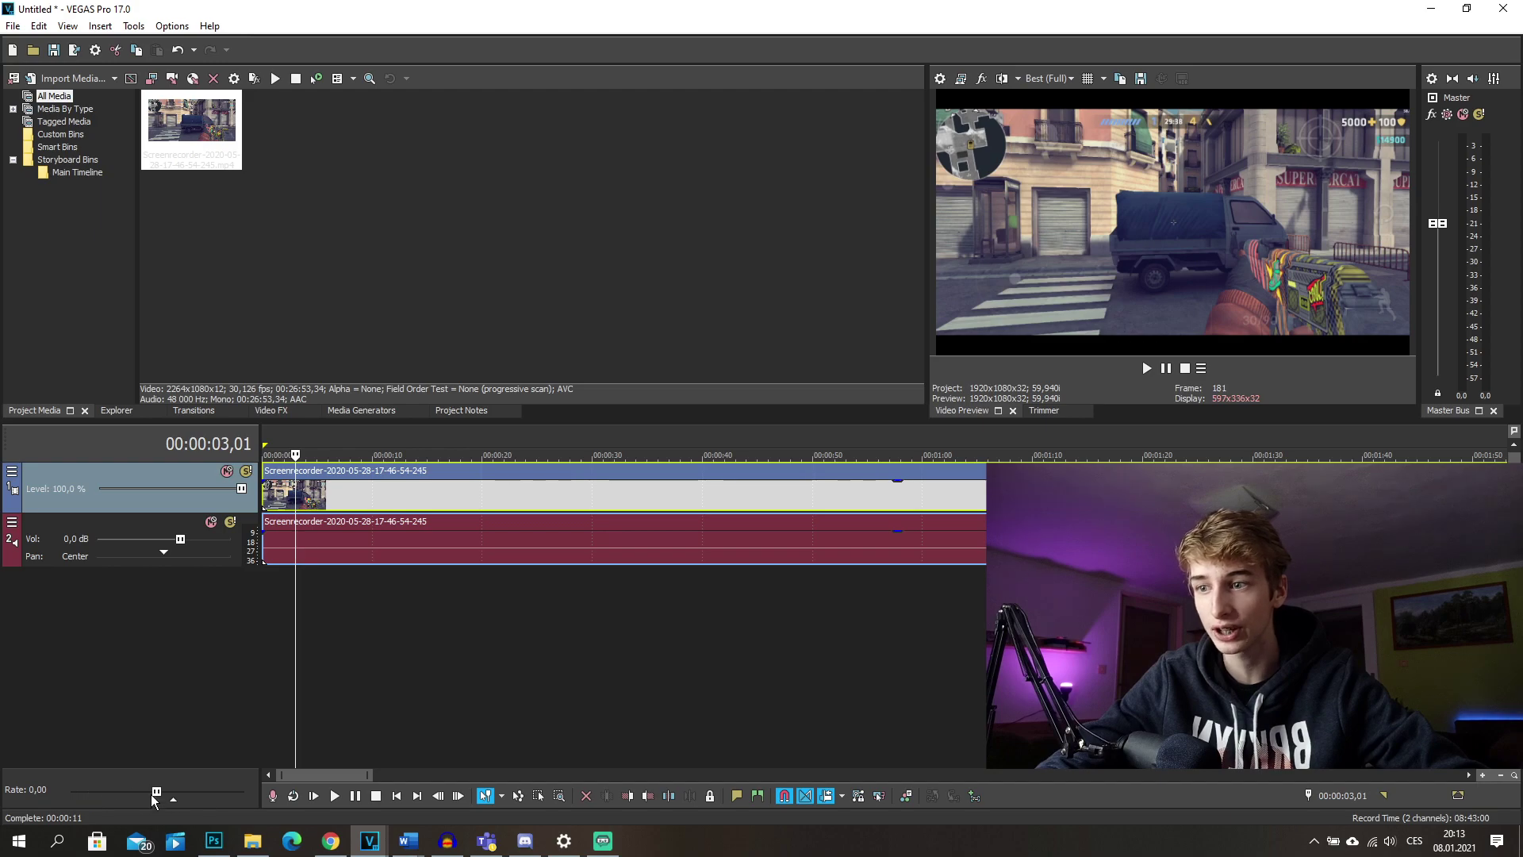
# Jump about one minute into the gameplay, shift the clip later, then return it to the start
pyautogui.click(940, 511)
pyautogui.scroll(-5, 843, 516)
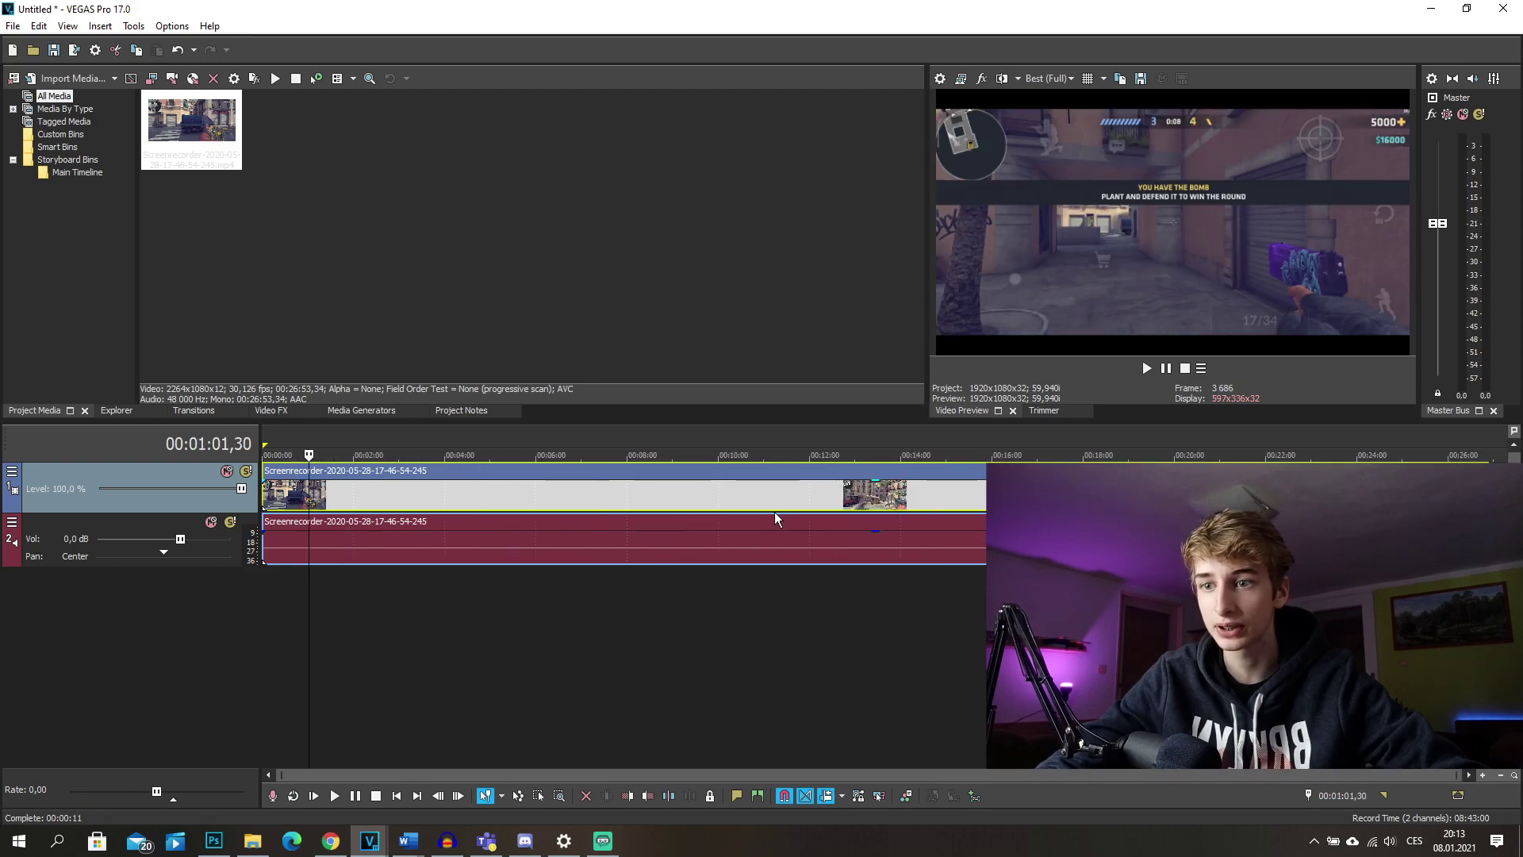
pyautogui.moveTo(370, 497); pyautogui.dragTo(918, 501)
pyautogui.doubleClick(782, 502)
pyautogui.moveTo(639, 496); pyautogui.dragTo(588, 490)
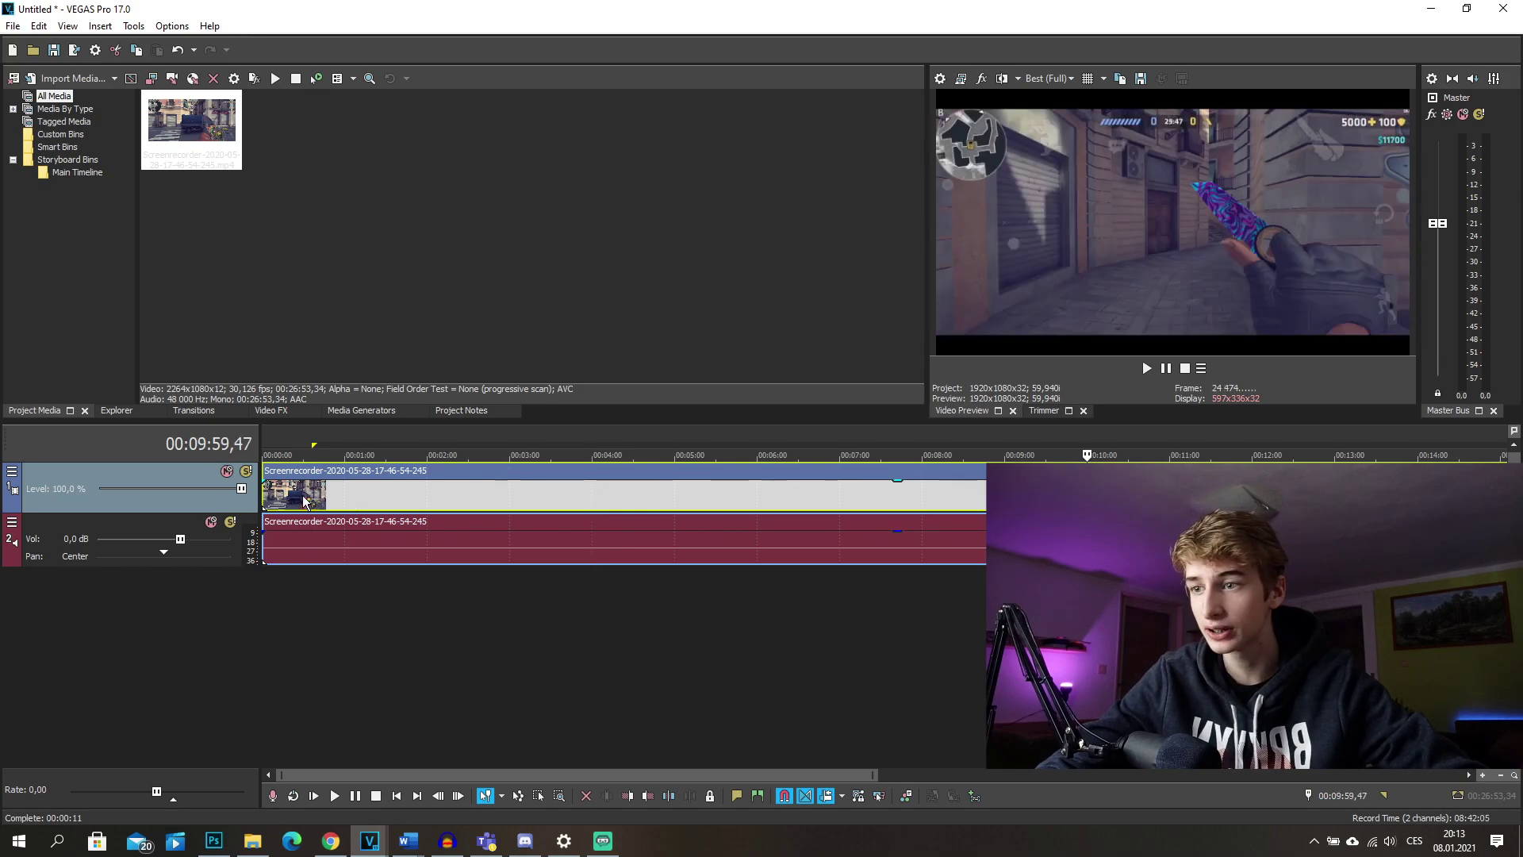
# Check the recording at 20 s, 3:32, 25 s and 2:55, then open the recordings folder
pyautogui.click(291, 500)
pyautogui.click(558, 507)
pyautogui.click(295, 506)
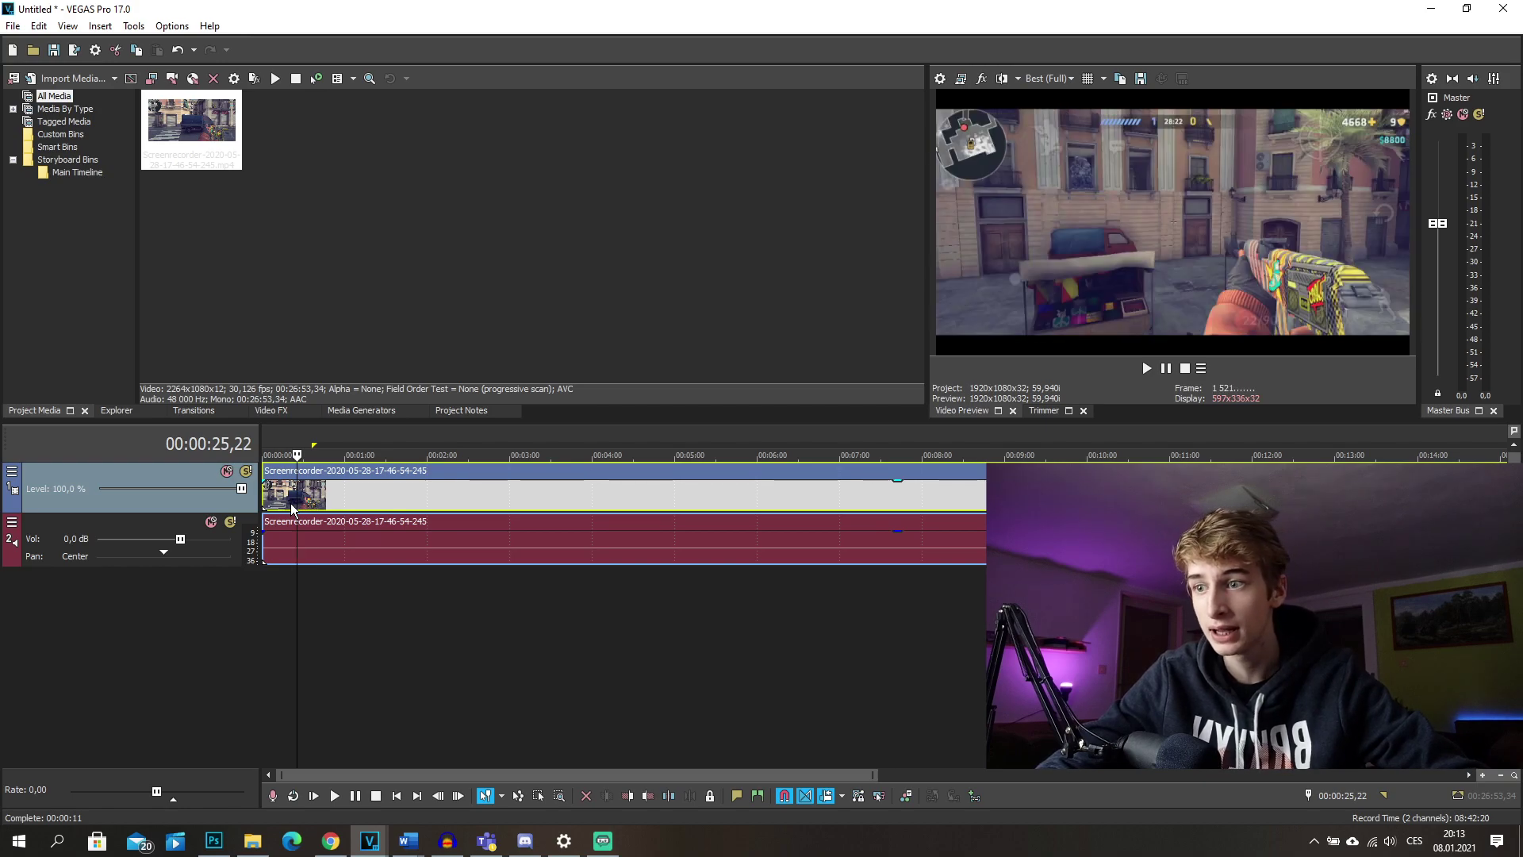
pyautogui.click(503, 525)
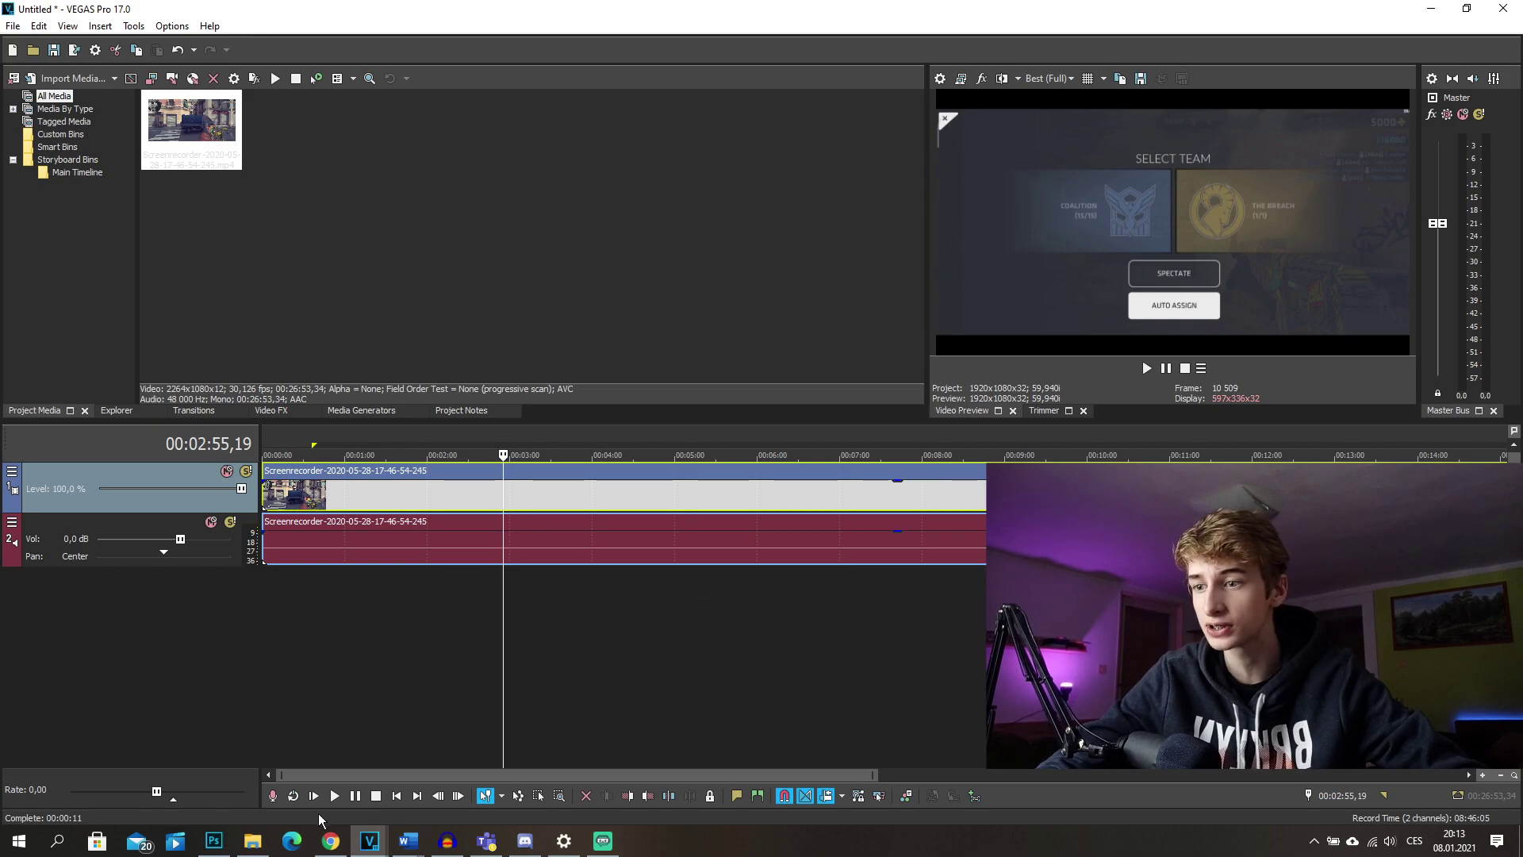
pyautogui.click(255, 842)
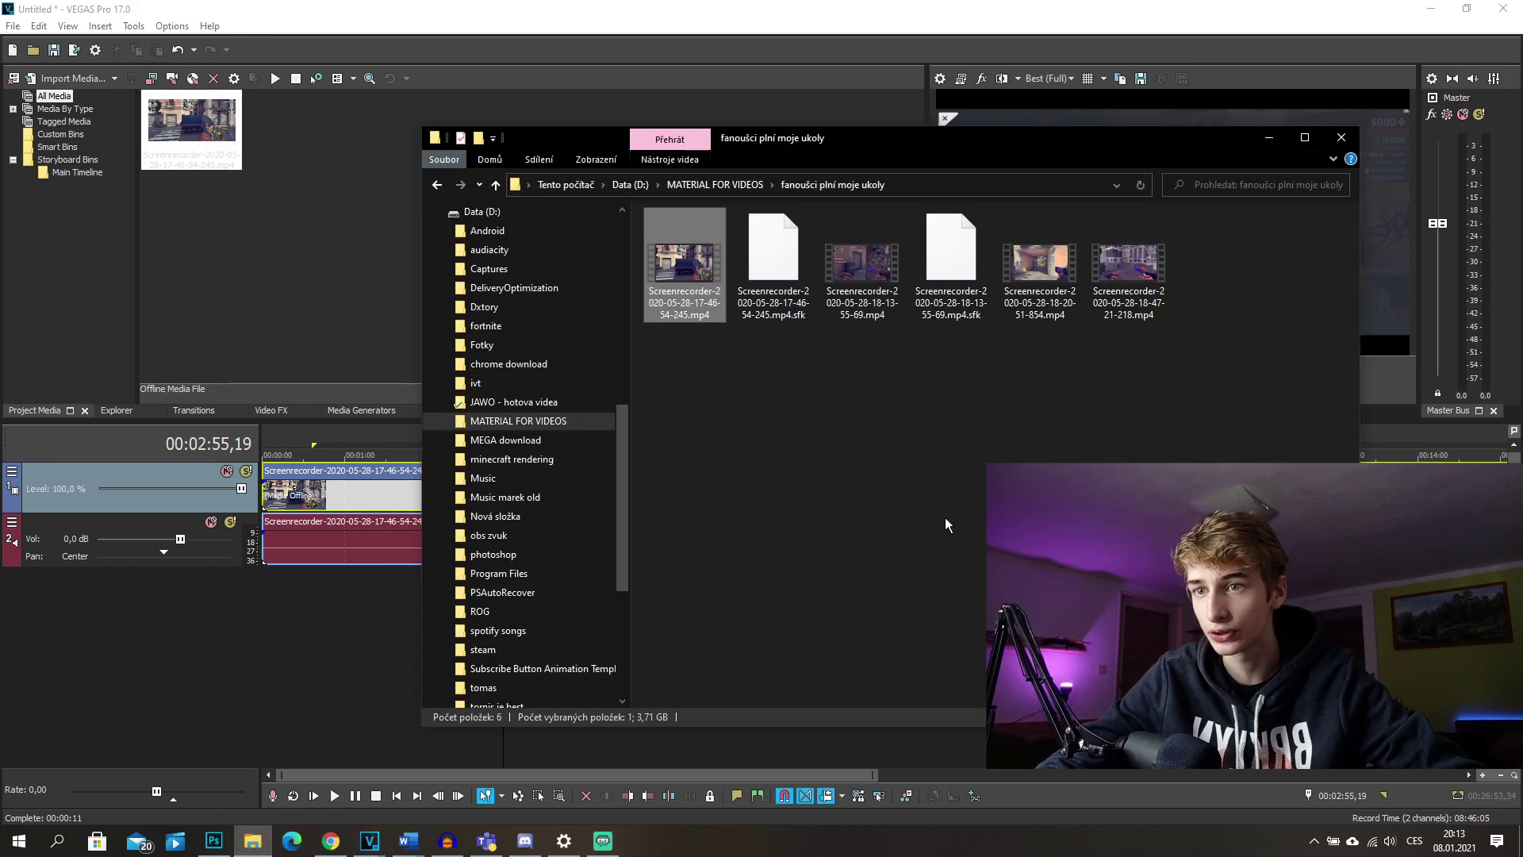
# Deselect the first recording and open the obs zvuk folder on the Data drive
pyautogui.click(717, 444)
pyautogui.scroll(1, 562, 496)
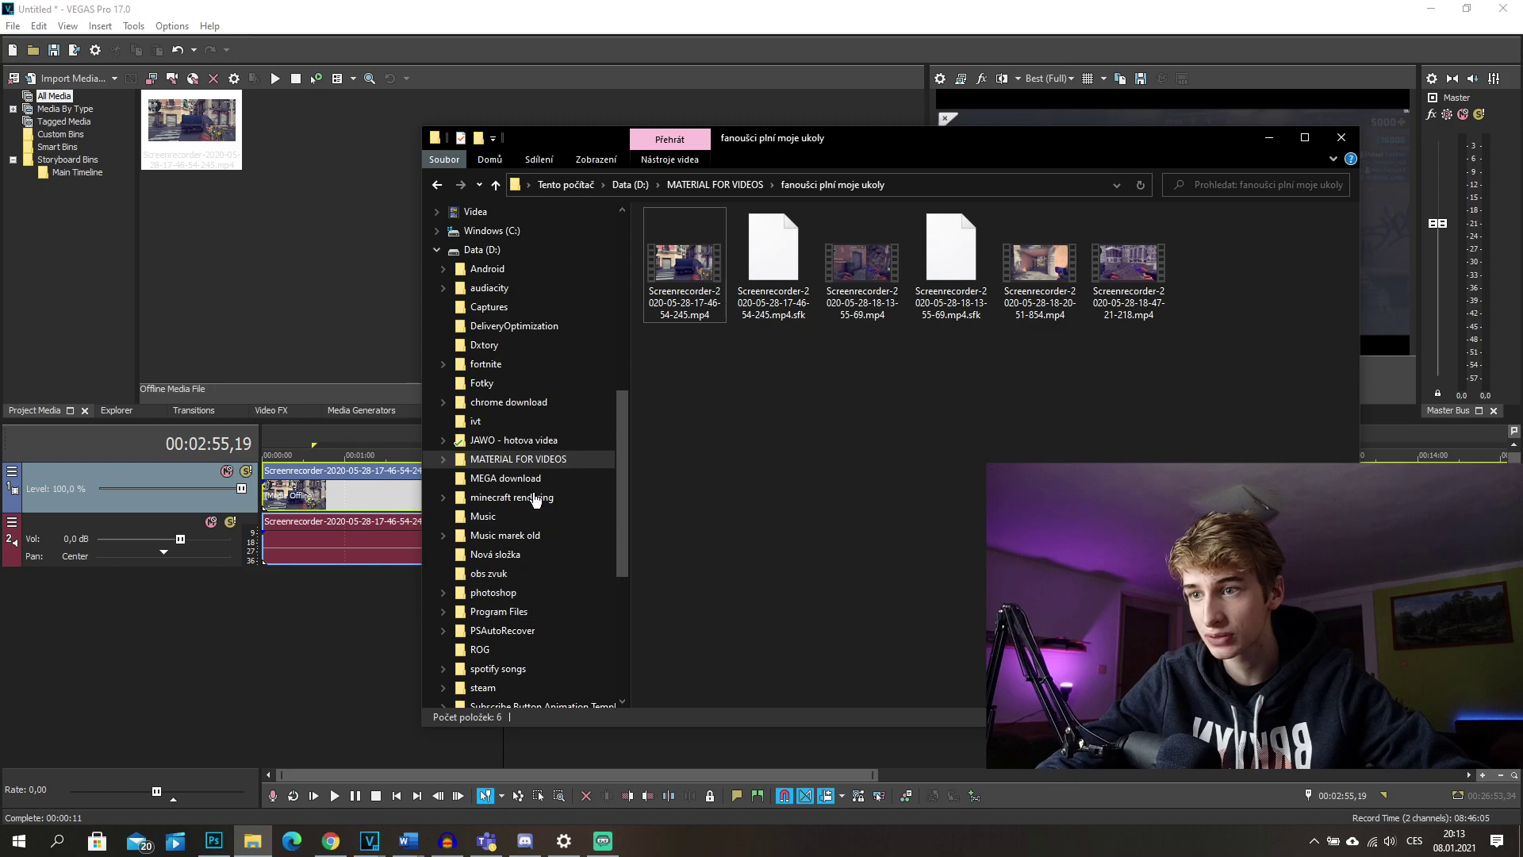
pyautogui.click(523, 574)
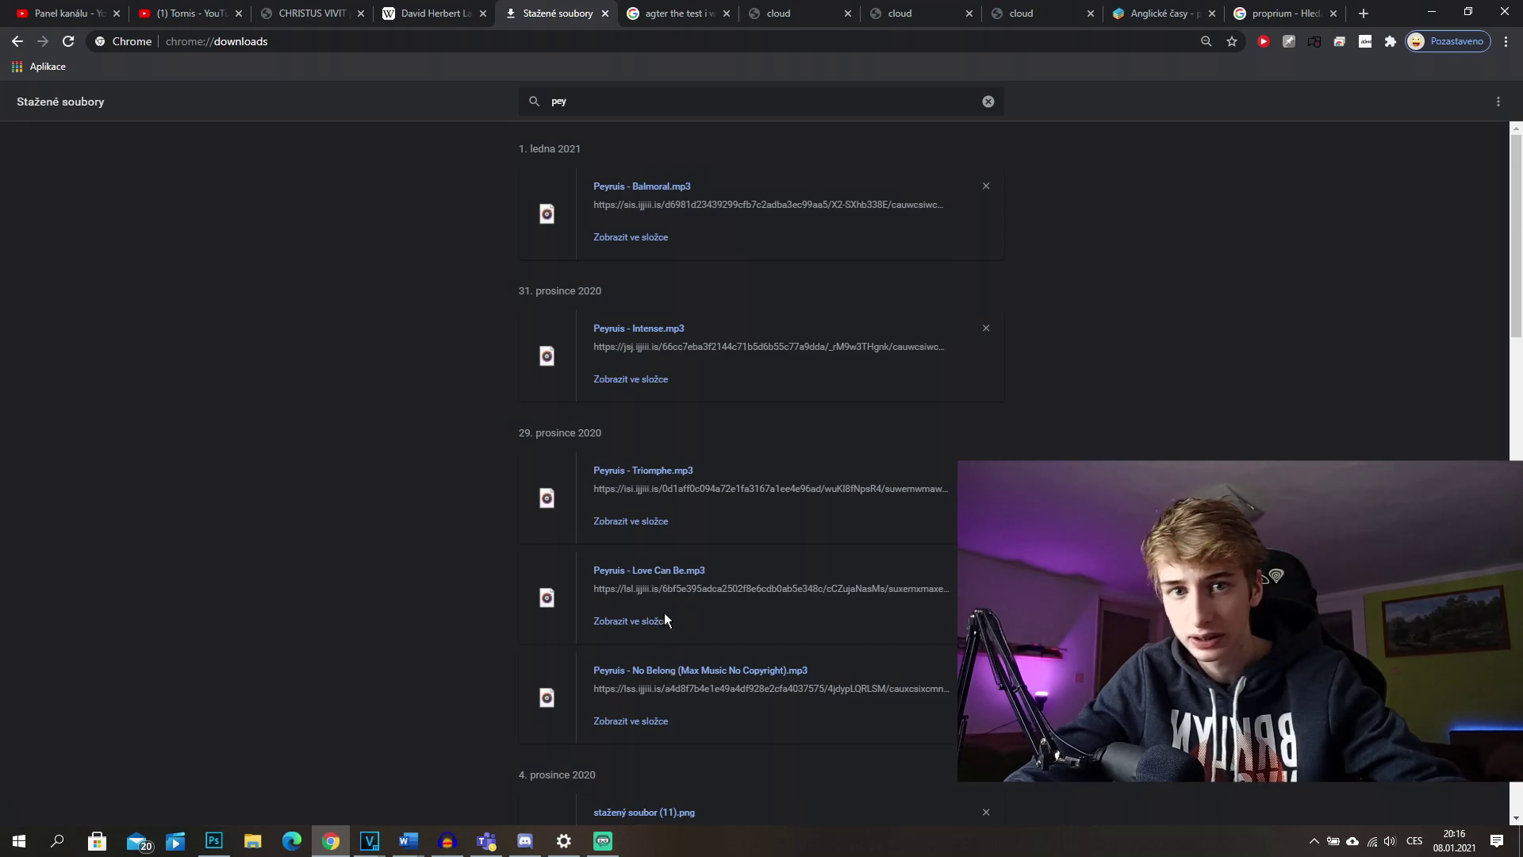
# Drag the Peyruis - Love Can Be.mp3 download from Chrome into the VEGAS project
pyautogui.moveTo(664, 613); pyautogui.dragTo(357, 652)
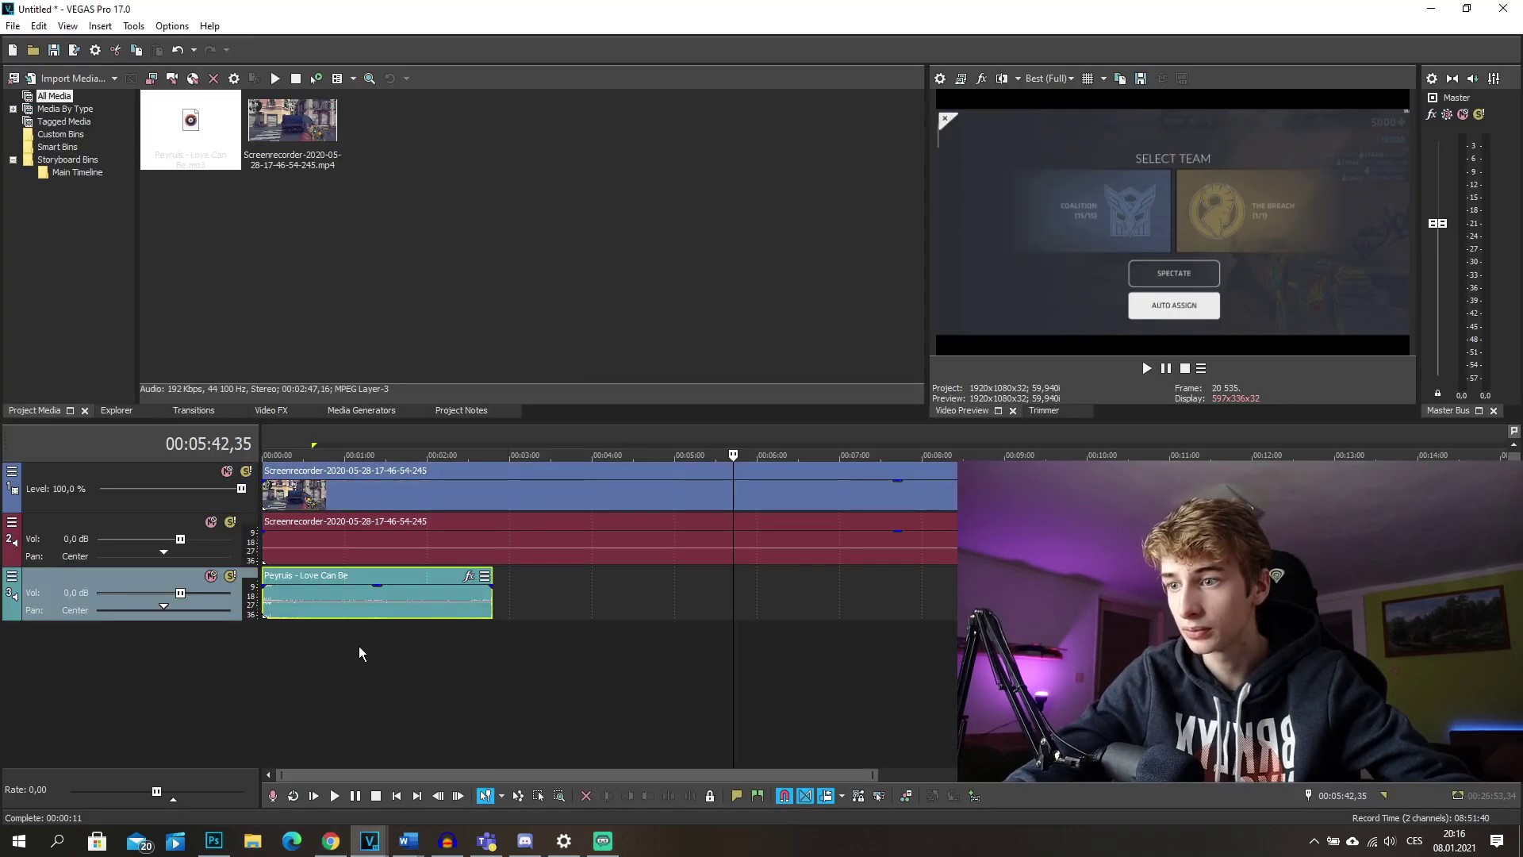
# Return the playhead to the start, zoom in, and select the gameplay's original audio track
pyautogui.press('Home')
pyautogui.scroll(3, 608, 680)
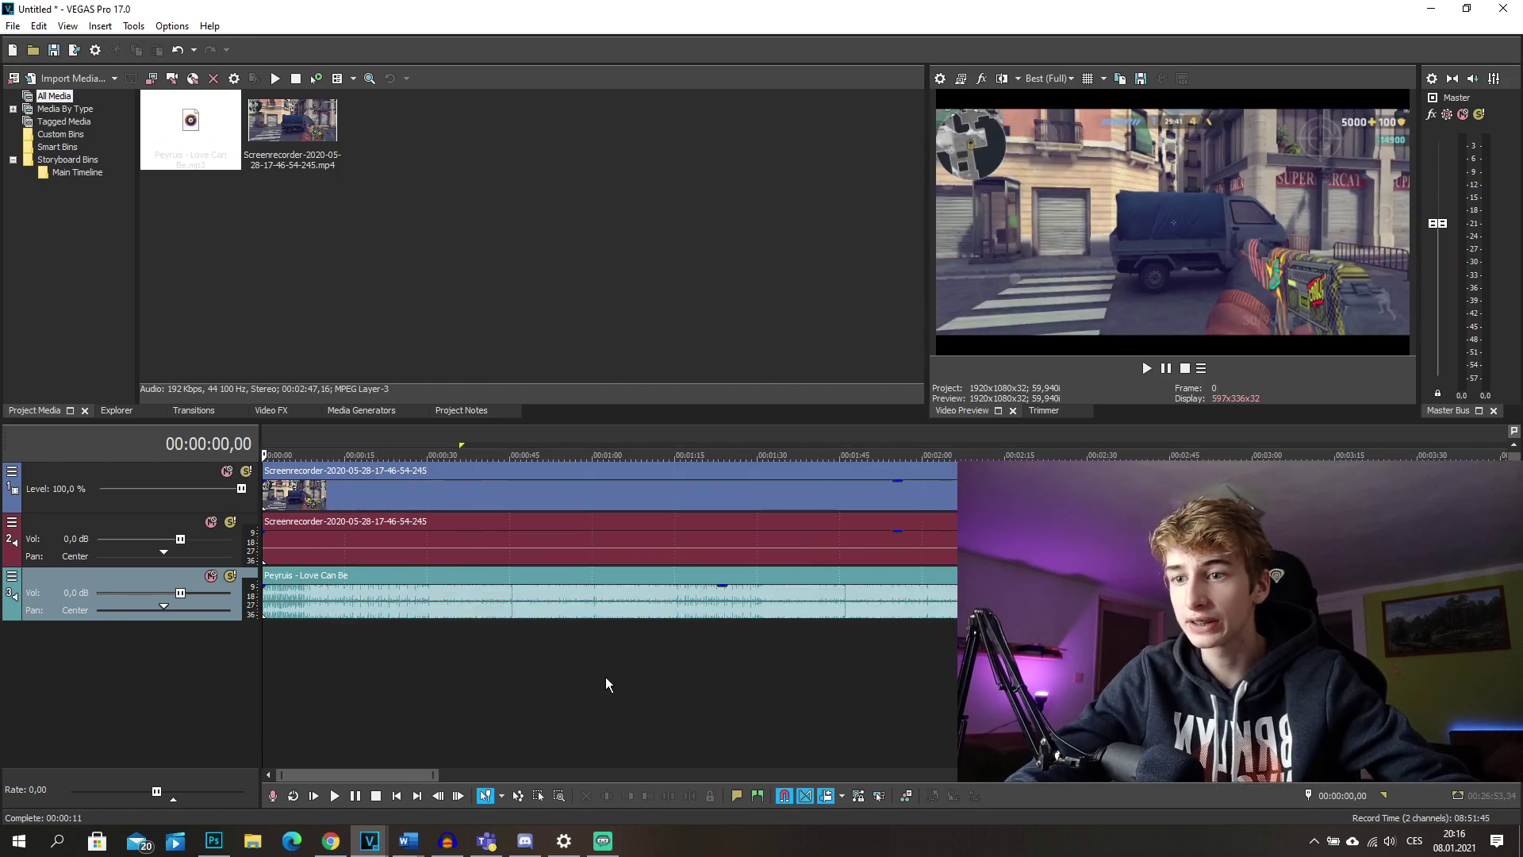
pyautogui.scroll(5, 610, 674)
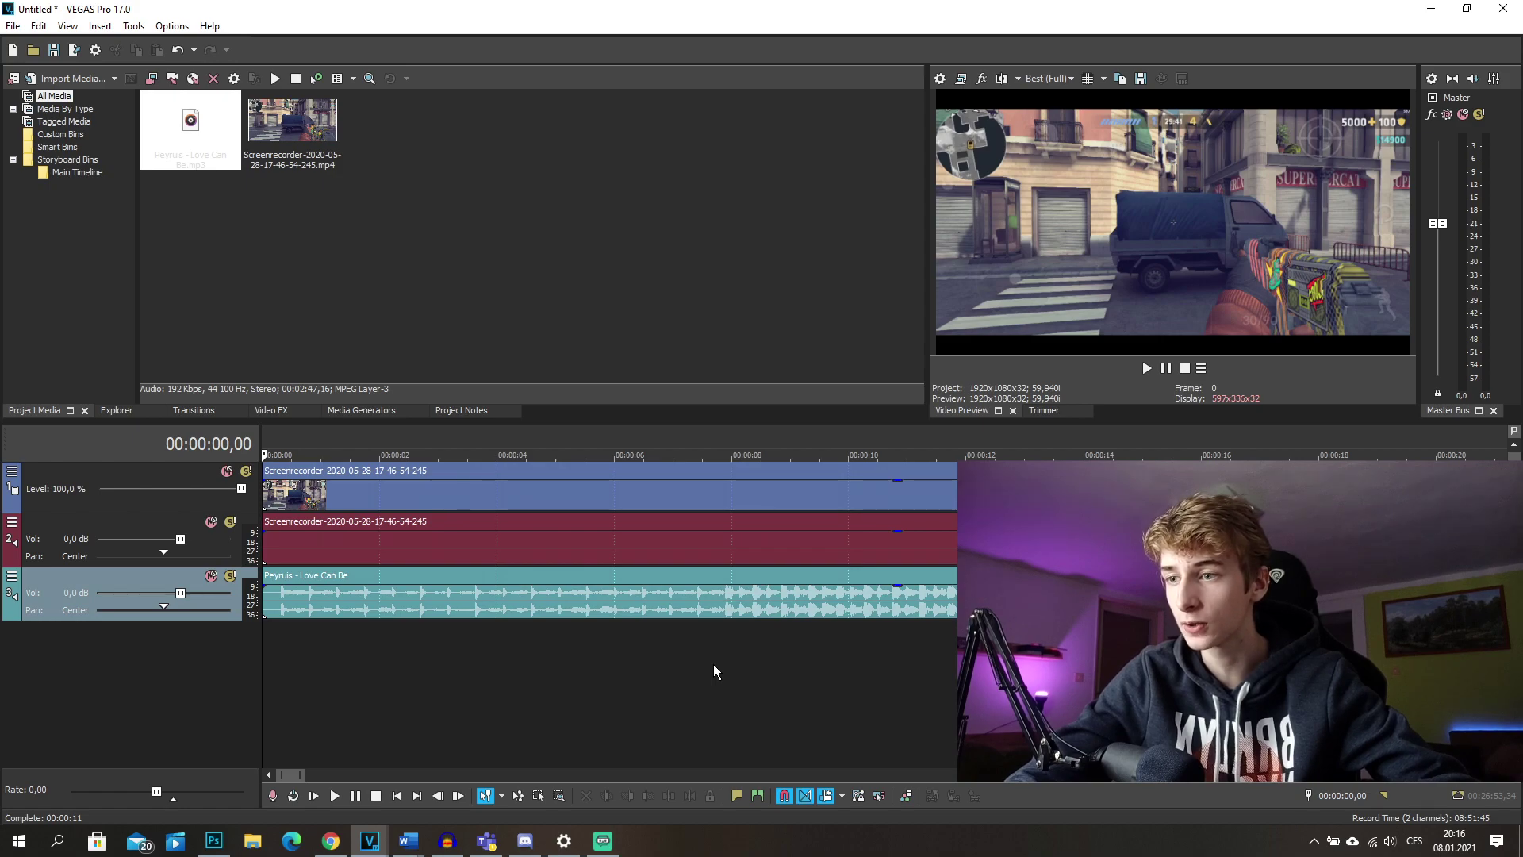
pyautogui.scroll(2, 715, 670)
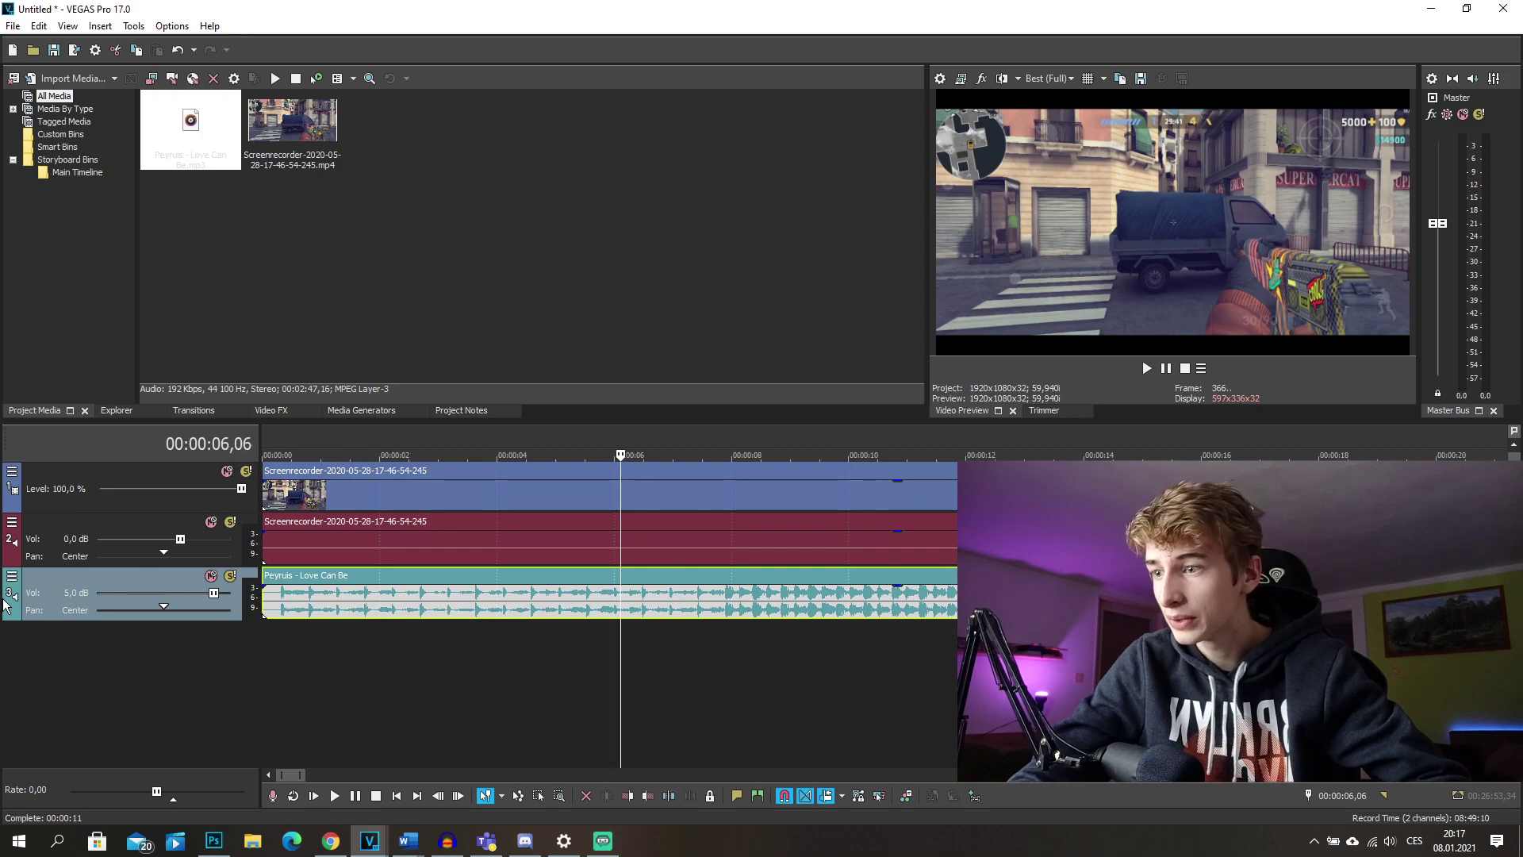
pyautogui.click(12, 545)
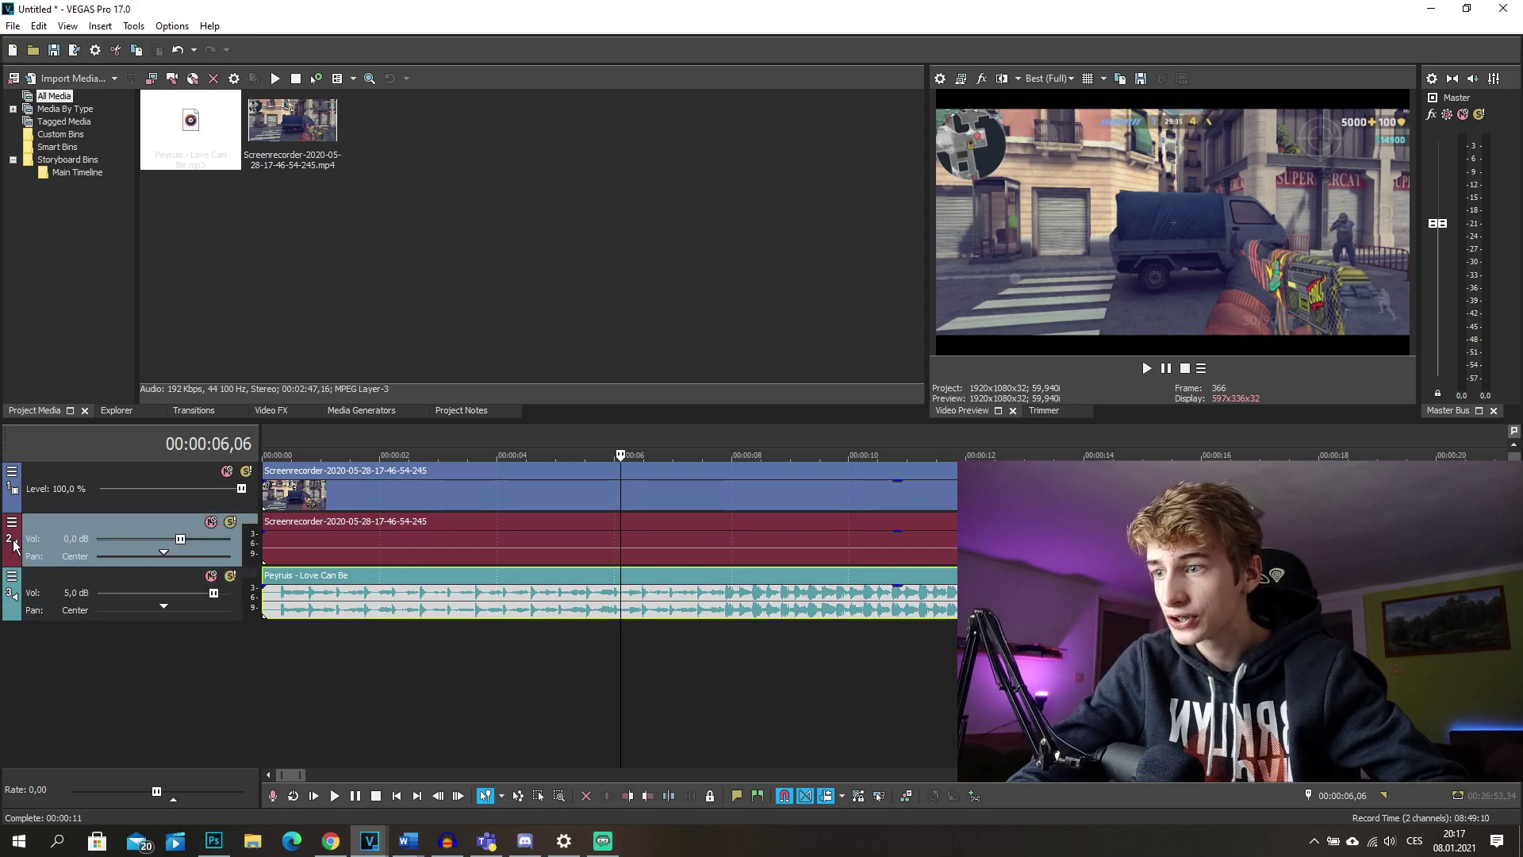
pyautogui.click(413, 554)
pyautogui.scroll(-5, 413, 555)
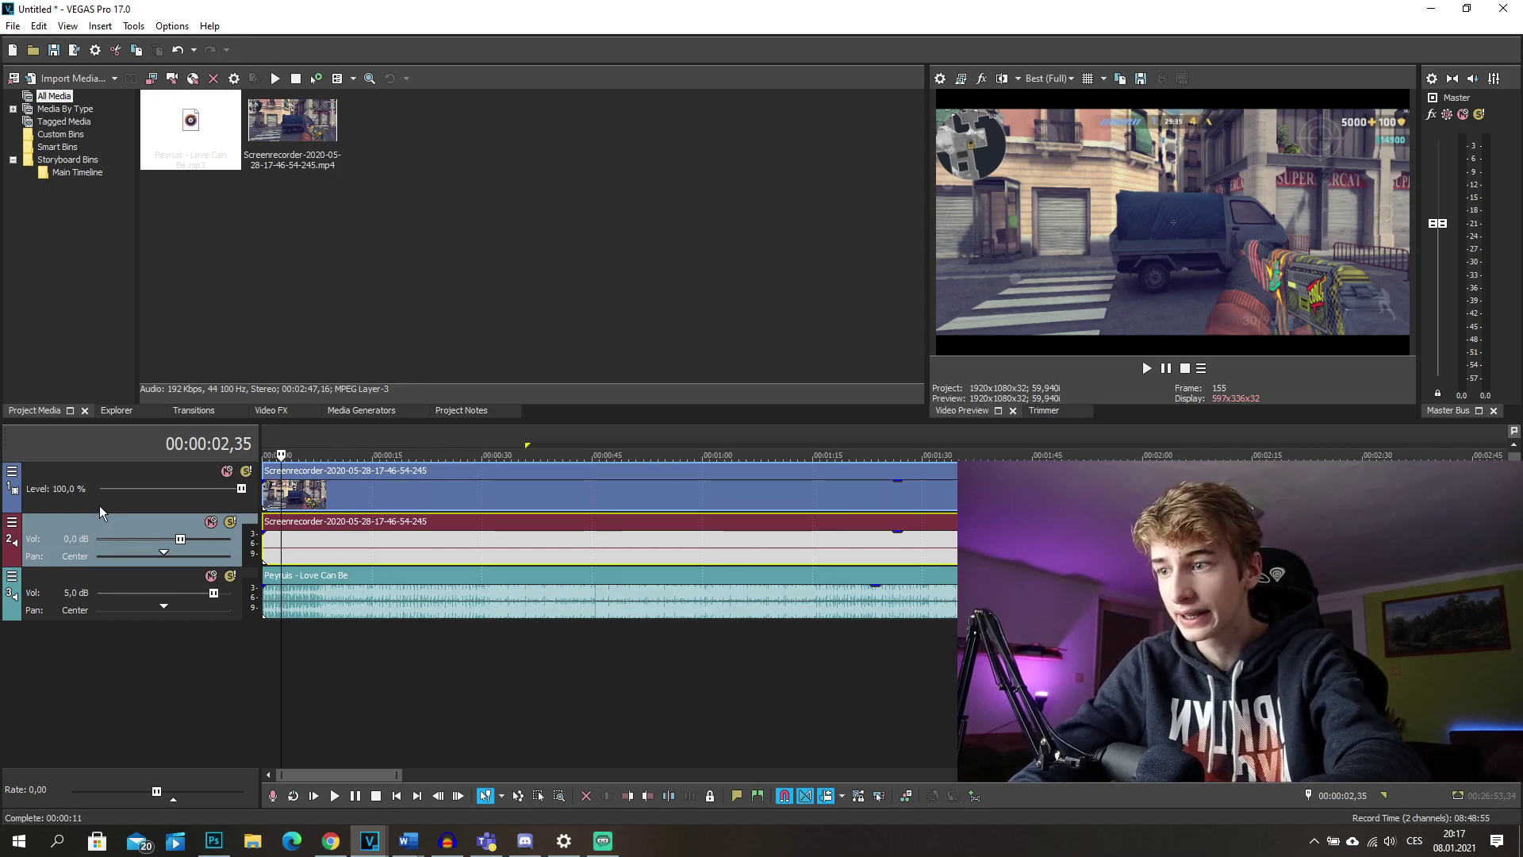
# Delete the gameplay's original audio track and keep the music clip at the timeline start
pyautogui.press('Delete')
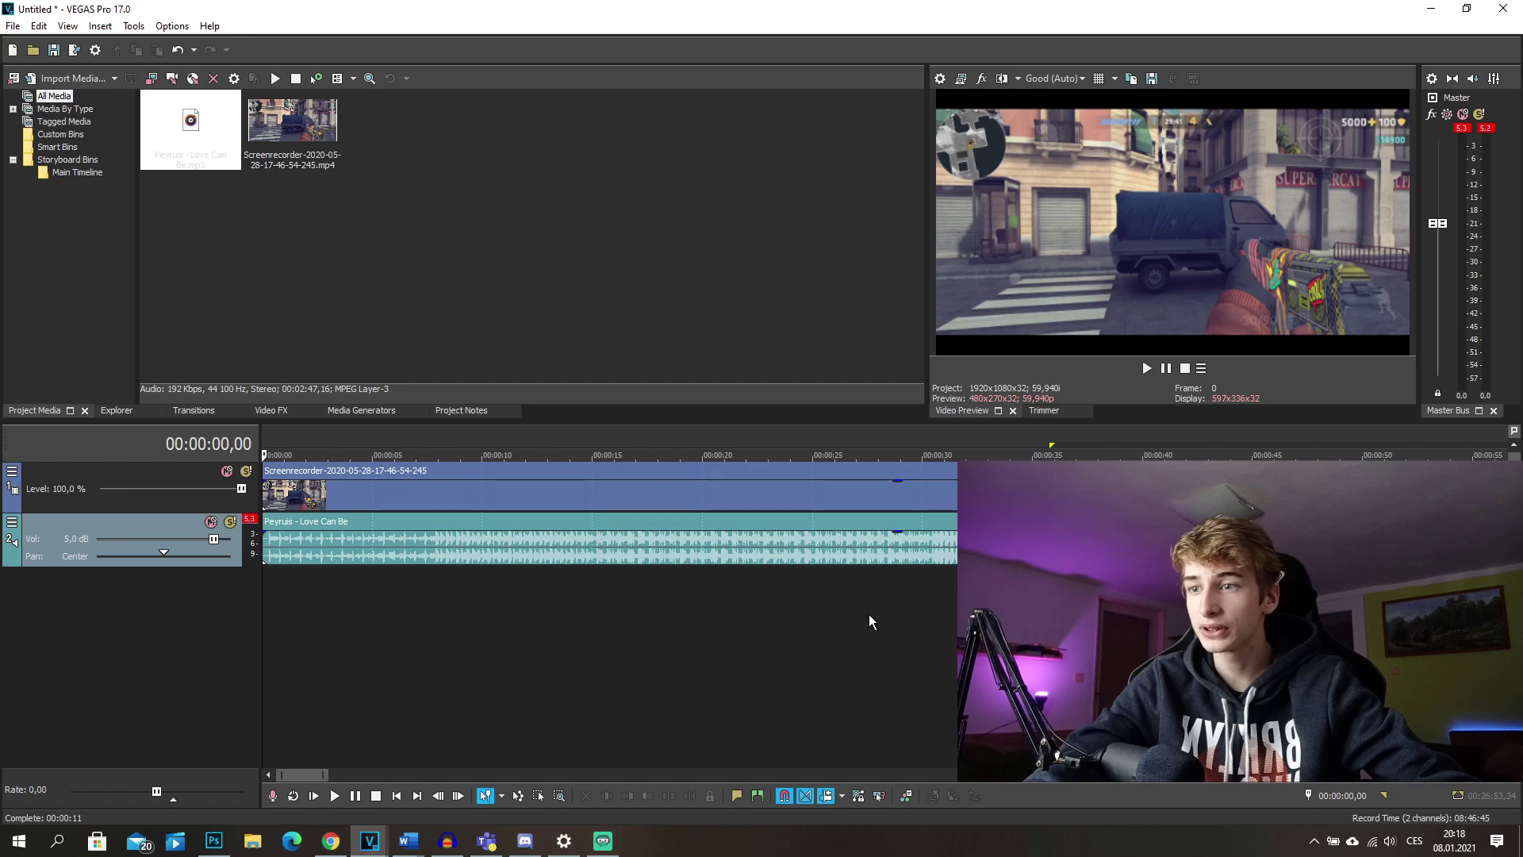
pyautogui.scroll(1, 872, 622)
pyautogui.moveTo(416, 541); pyautogui.dragTo(354, 549)
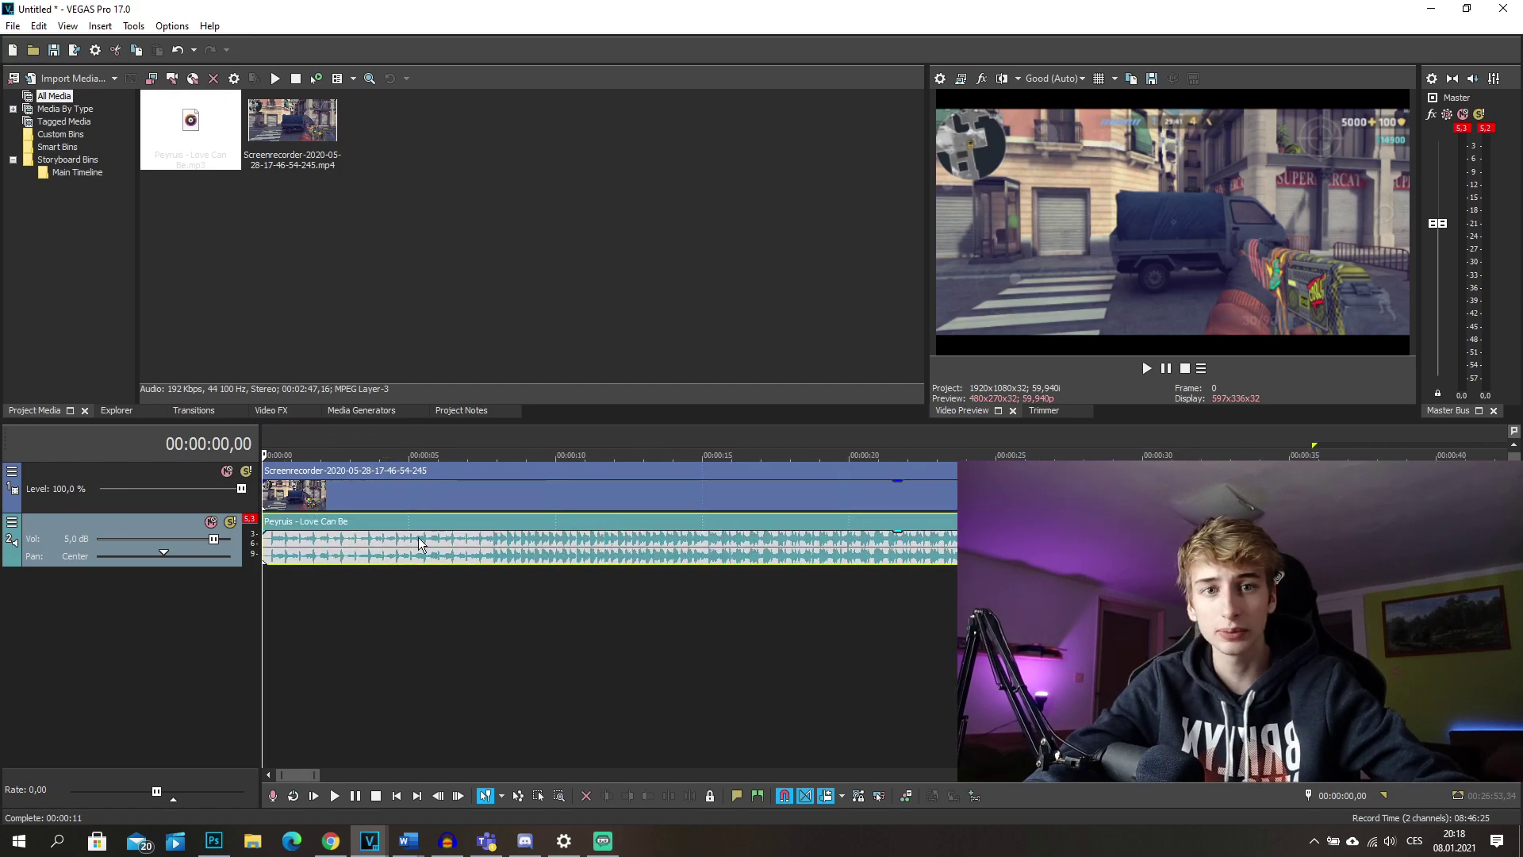
# Select the gameplay clip, then bring the nejstarší video.veg project window to the front
pyautogui.click(403, 491)
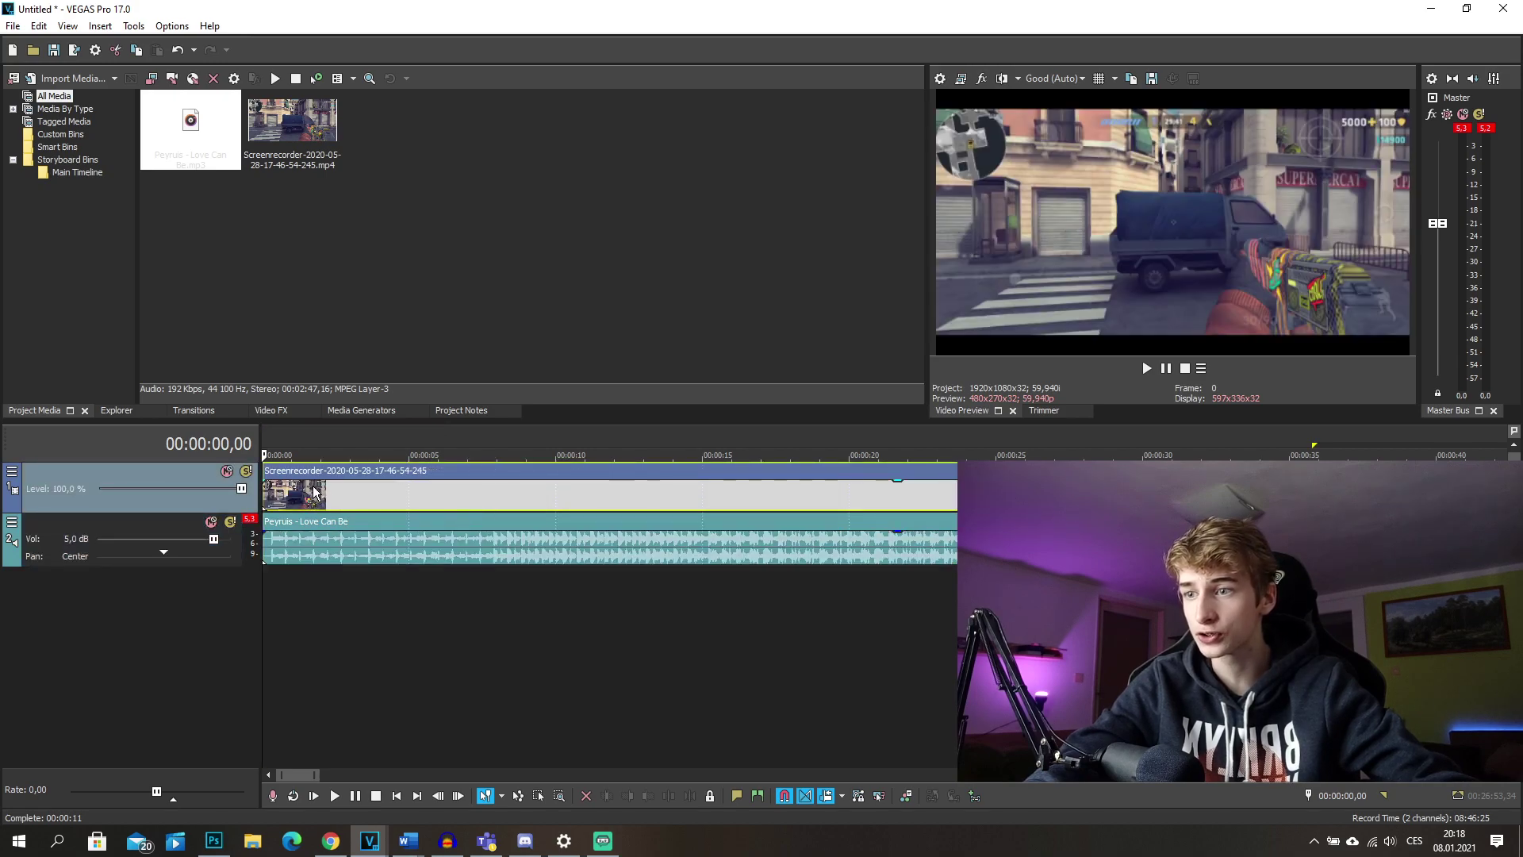
pyautogui.scroll(-5, 508, 532)
pyautogui.scroll(-4, 544, 548)
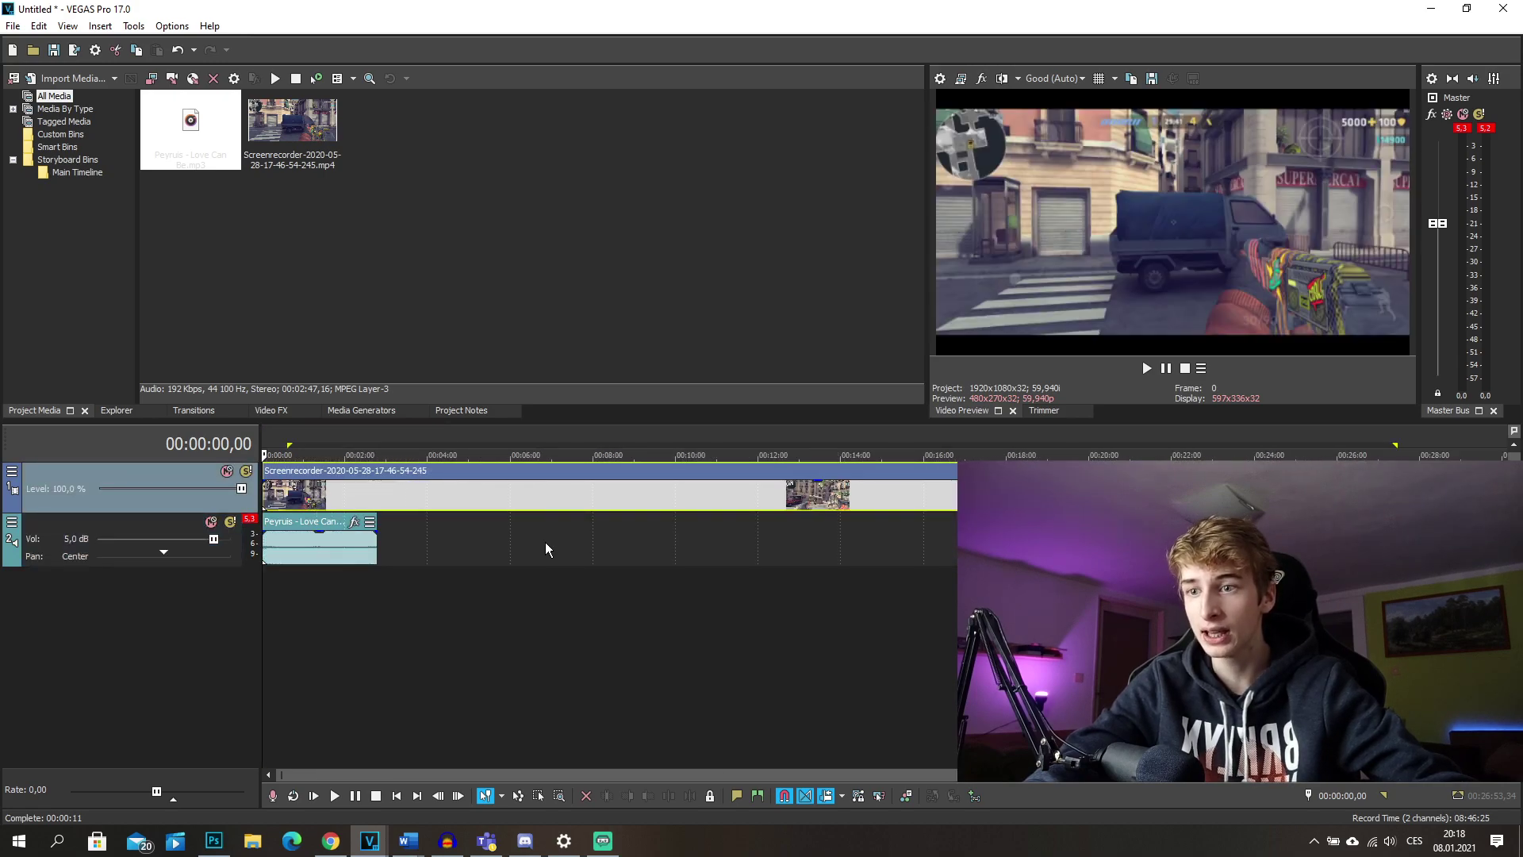
pyautogui.scroll(5, 533, 546)
pyautogui.scroll(-5, 534, 546)
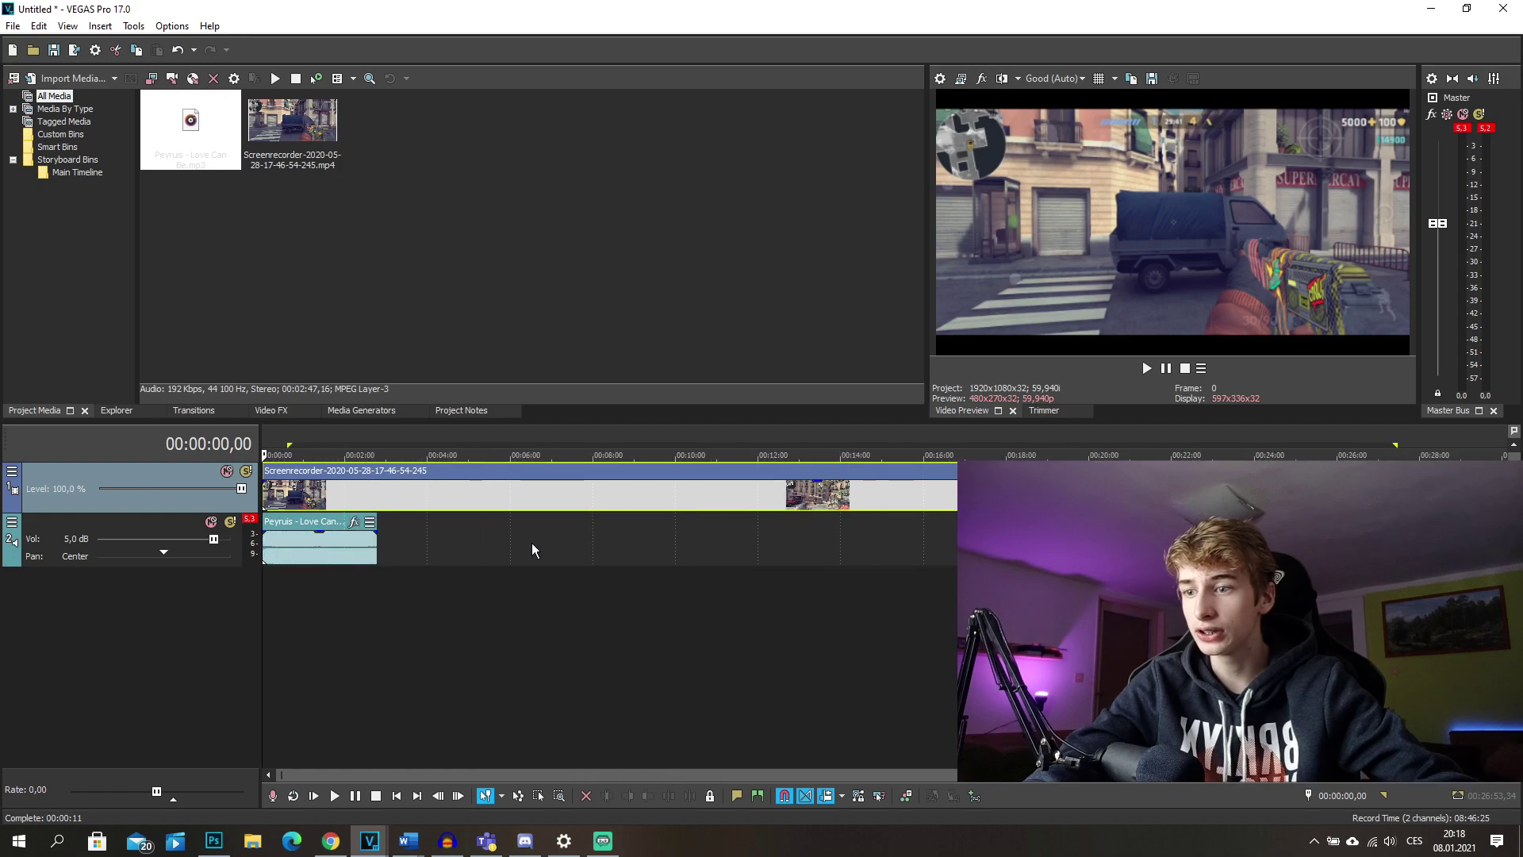
pyautogui.moveTo(370, 842)
pyautogui.click(321, 792)
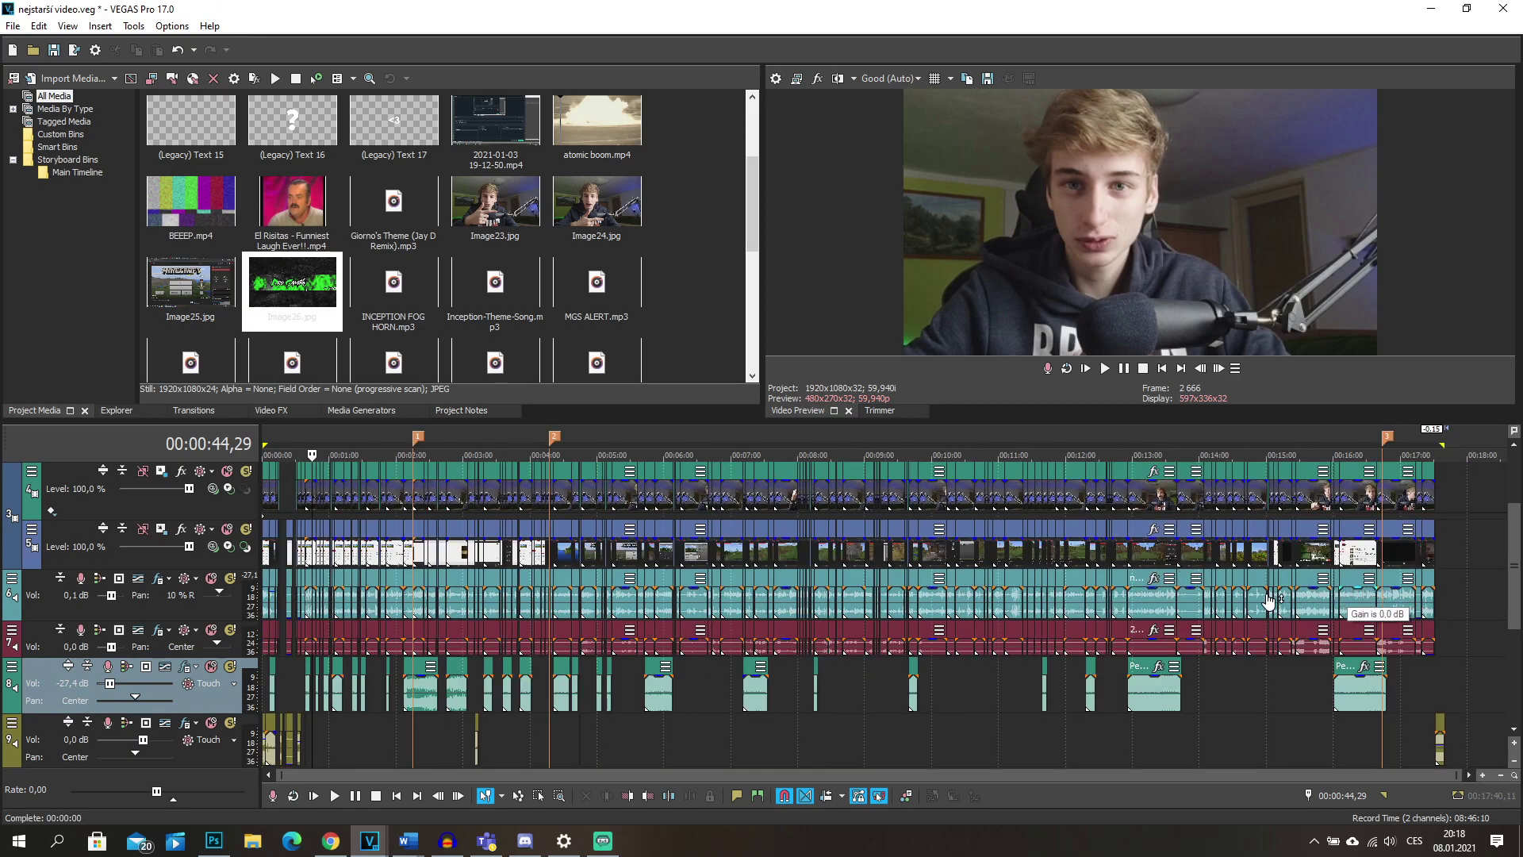
pyautogui.scroll(-3, 48, 682)
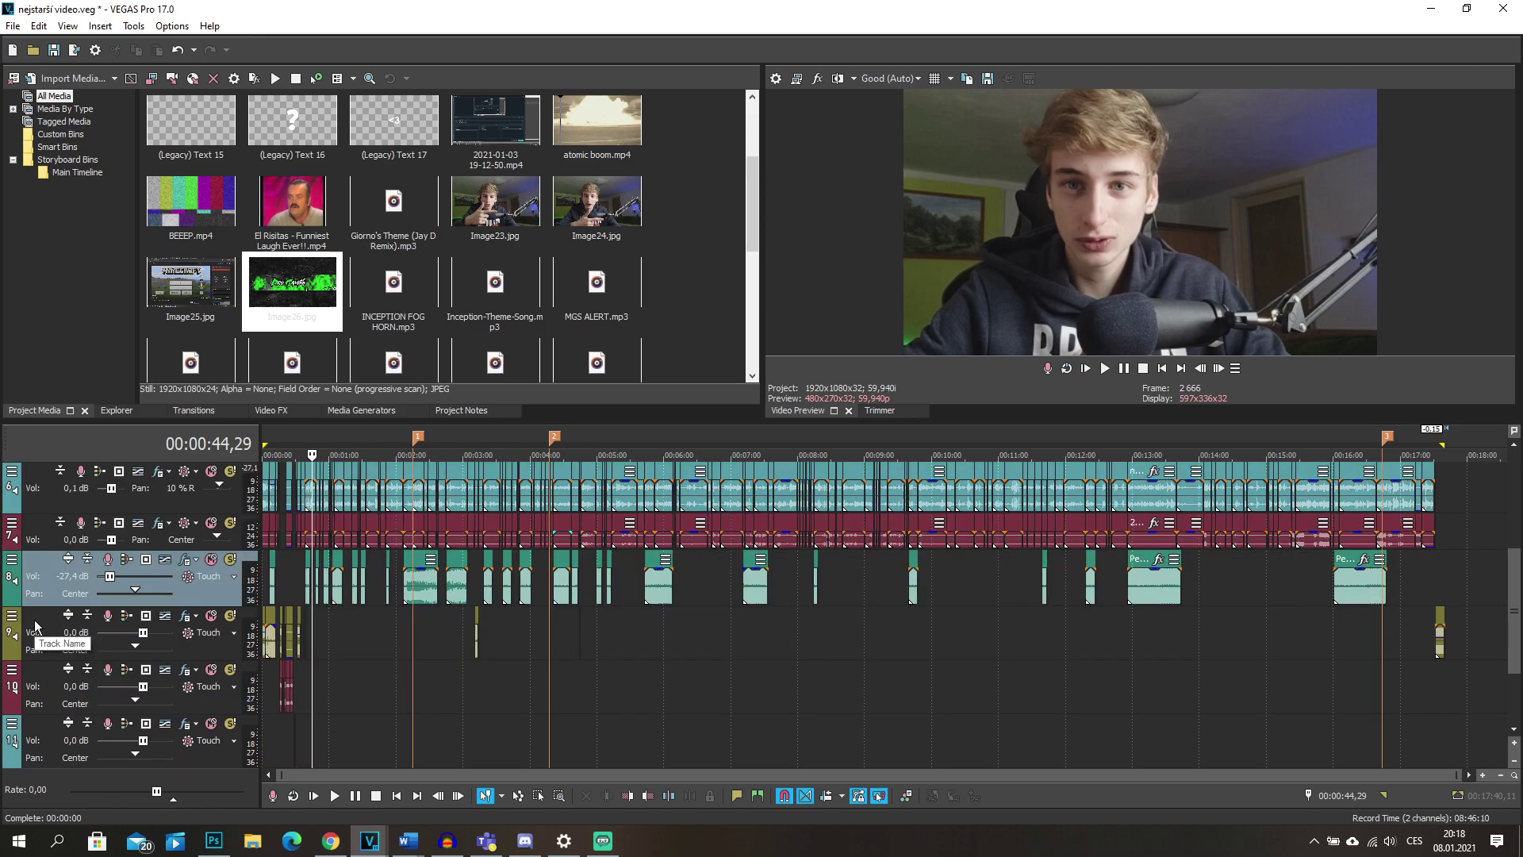
pyautogui.click(247, 692)
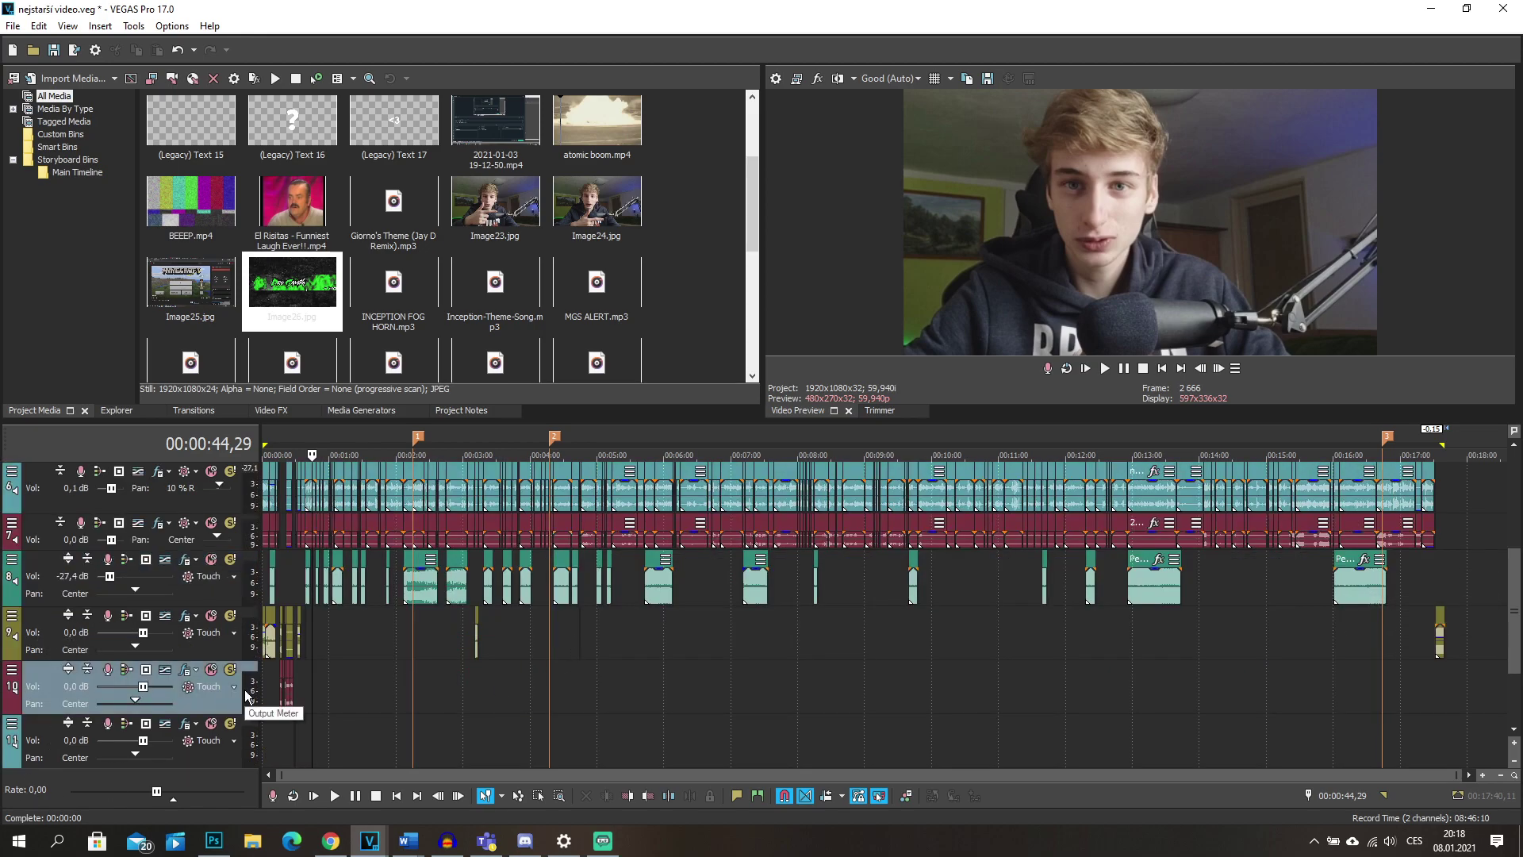
pyautogui.scroll(2, 487, 711)
pyautogui.scroll(2, 487, 711)
pyautogui.scroll(3, 140, 529)
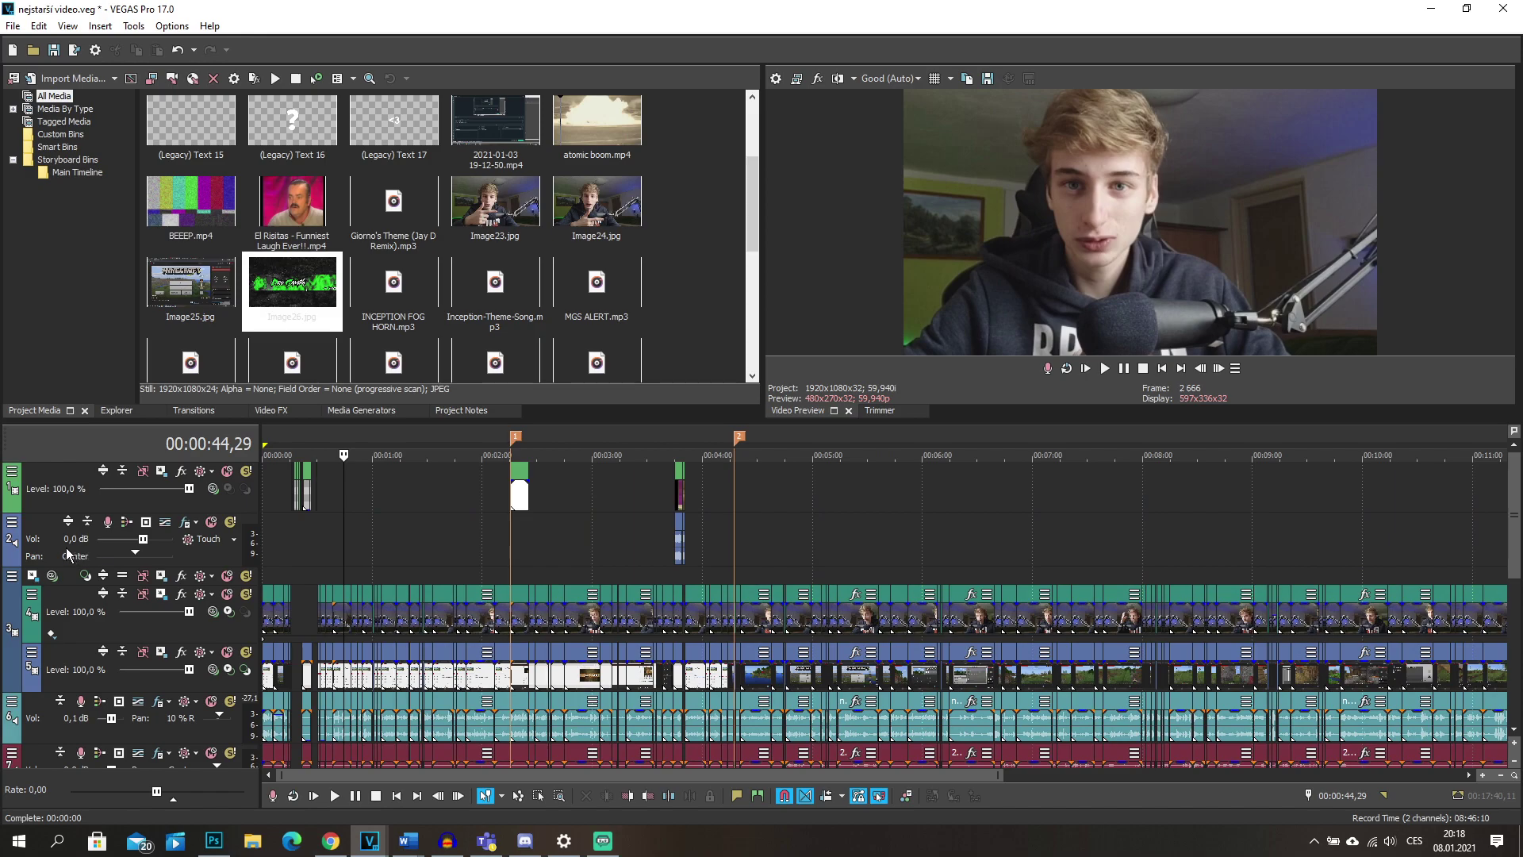
pyautogui.scroll(2, 413, 705)
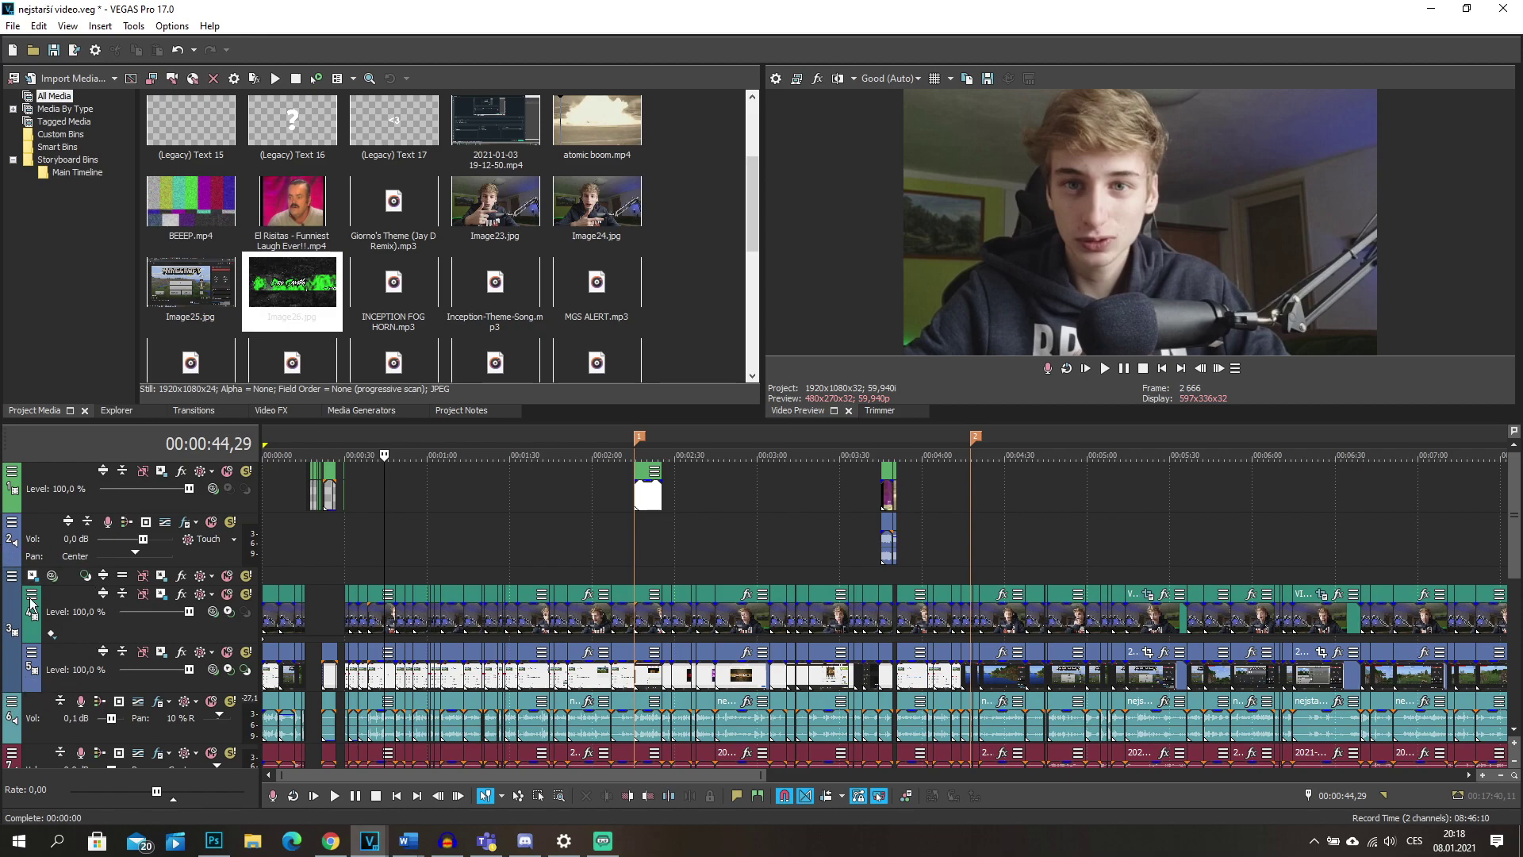
pyautogui.scroll(-3, 752, 622)
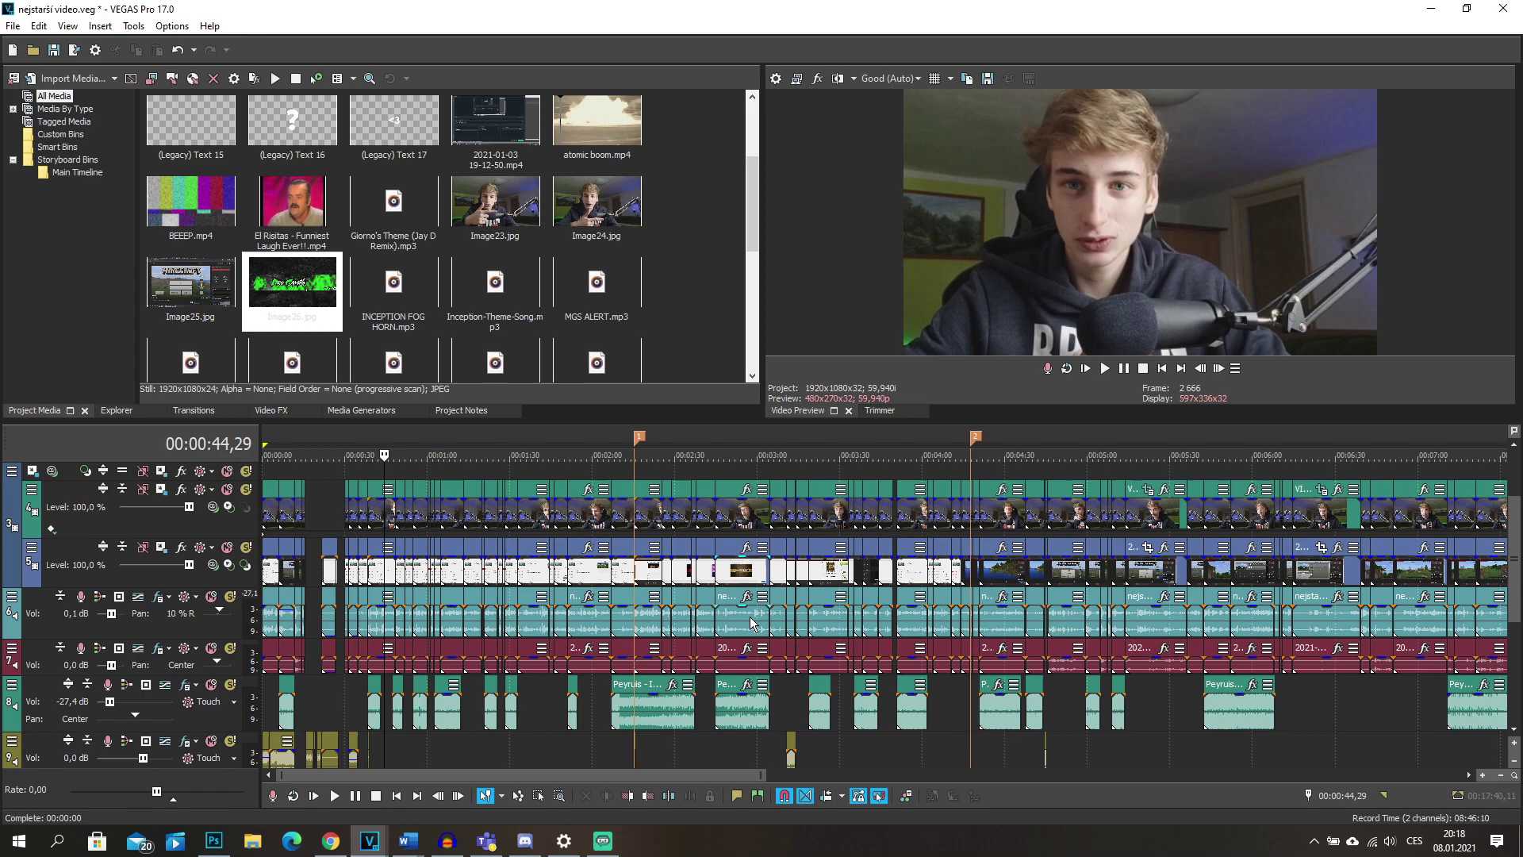
pyautogui.scroll(3, 752, 623)
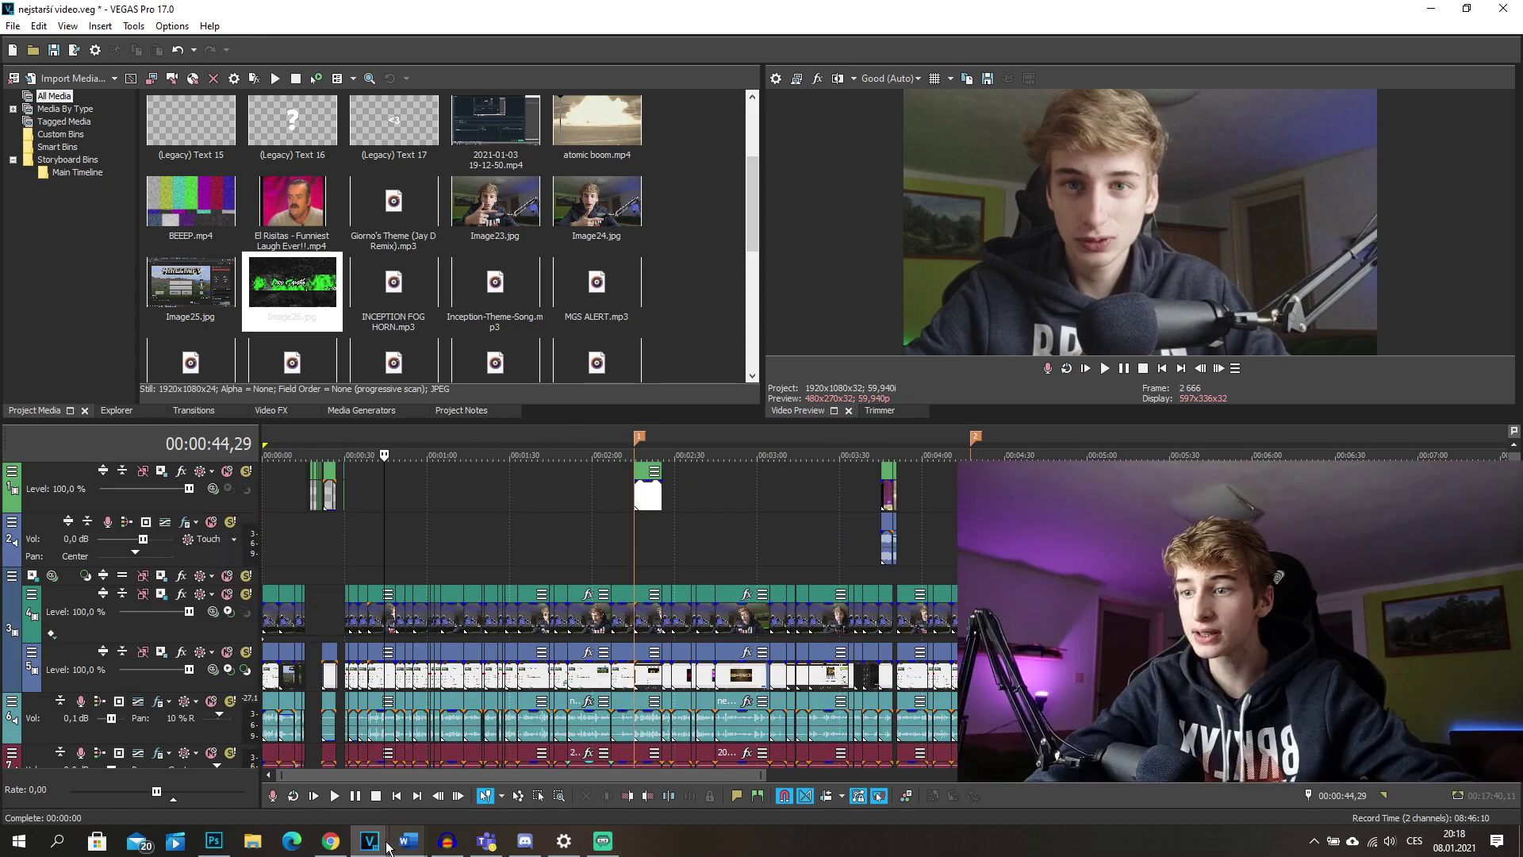
# Return to the Untitled project and play it to hear the music under the gameplay
pyautogui.click(395, 813)
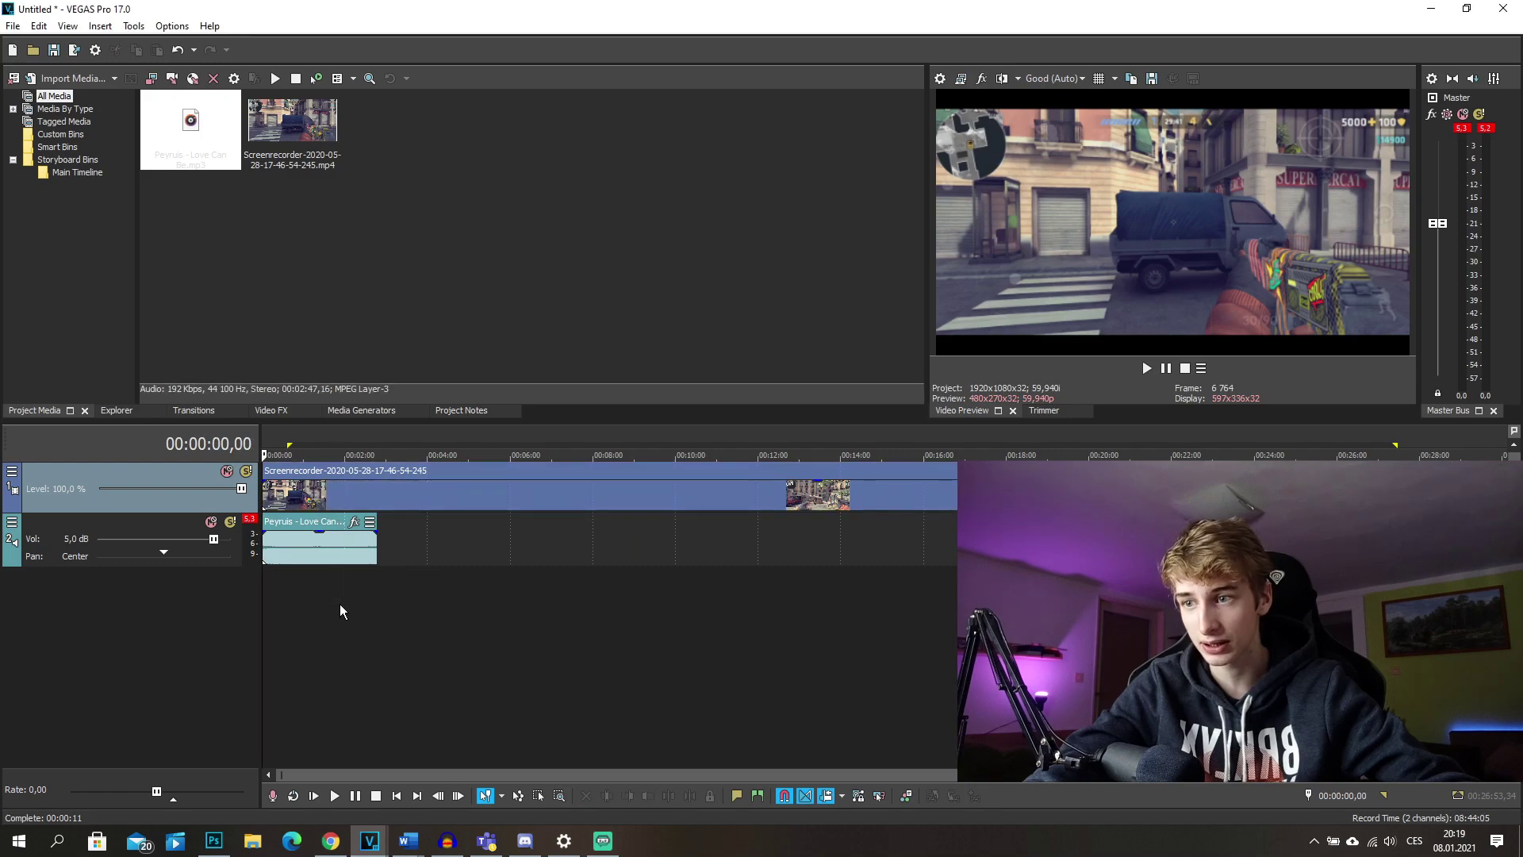
pyautogui.press('space')
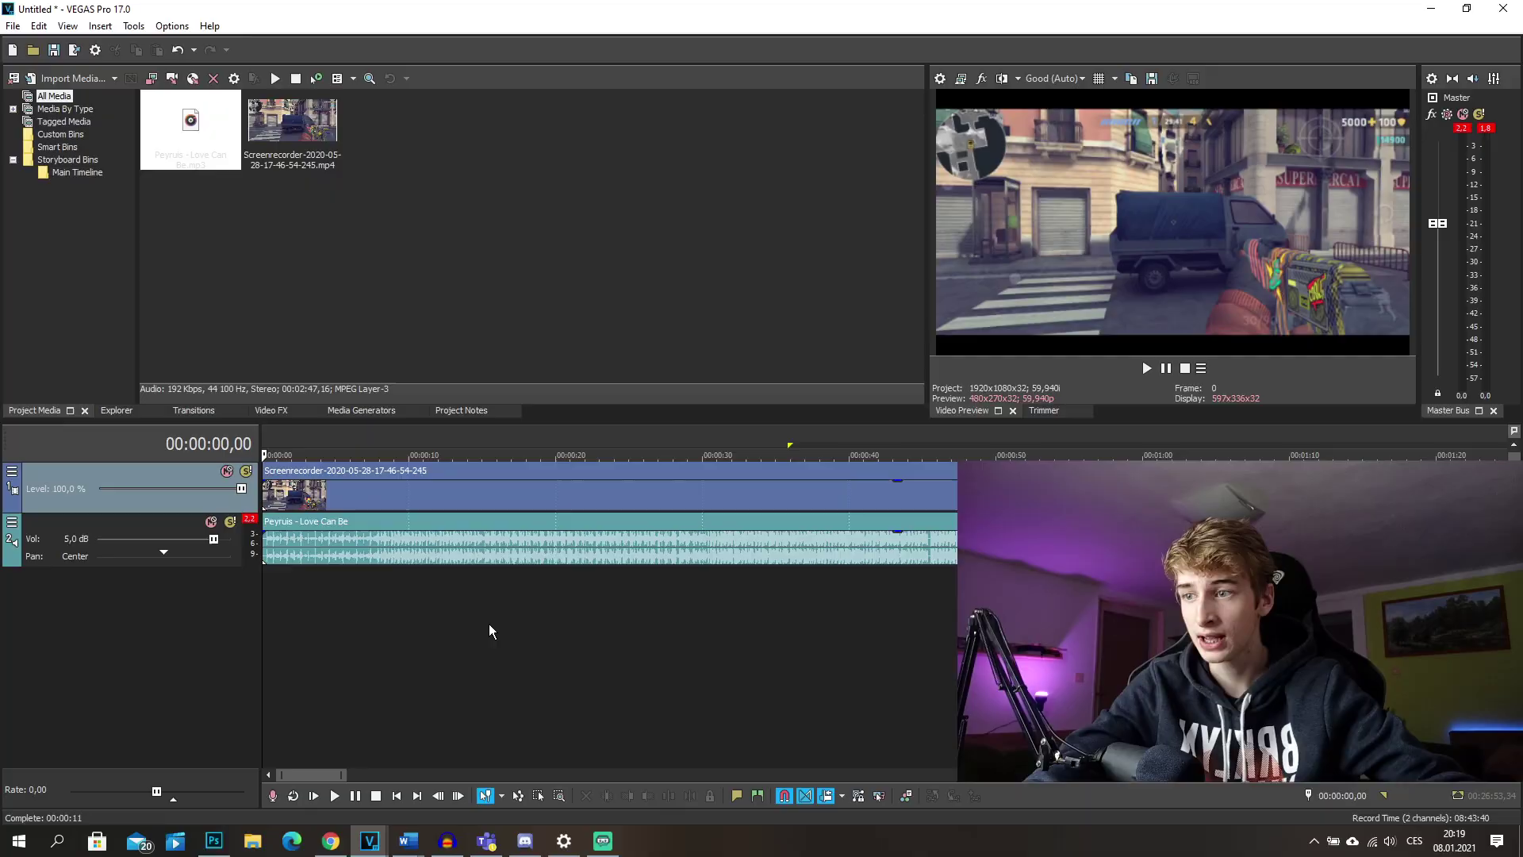
pyautogui.scroll(5, 490, 630)
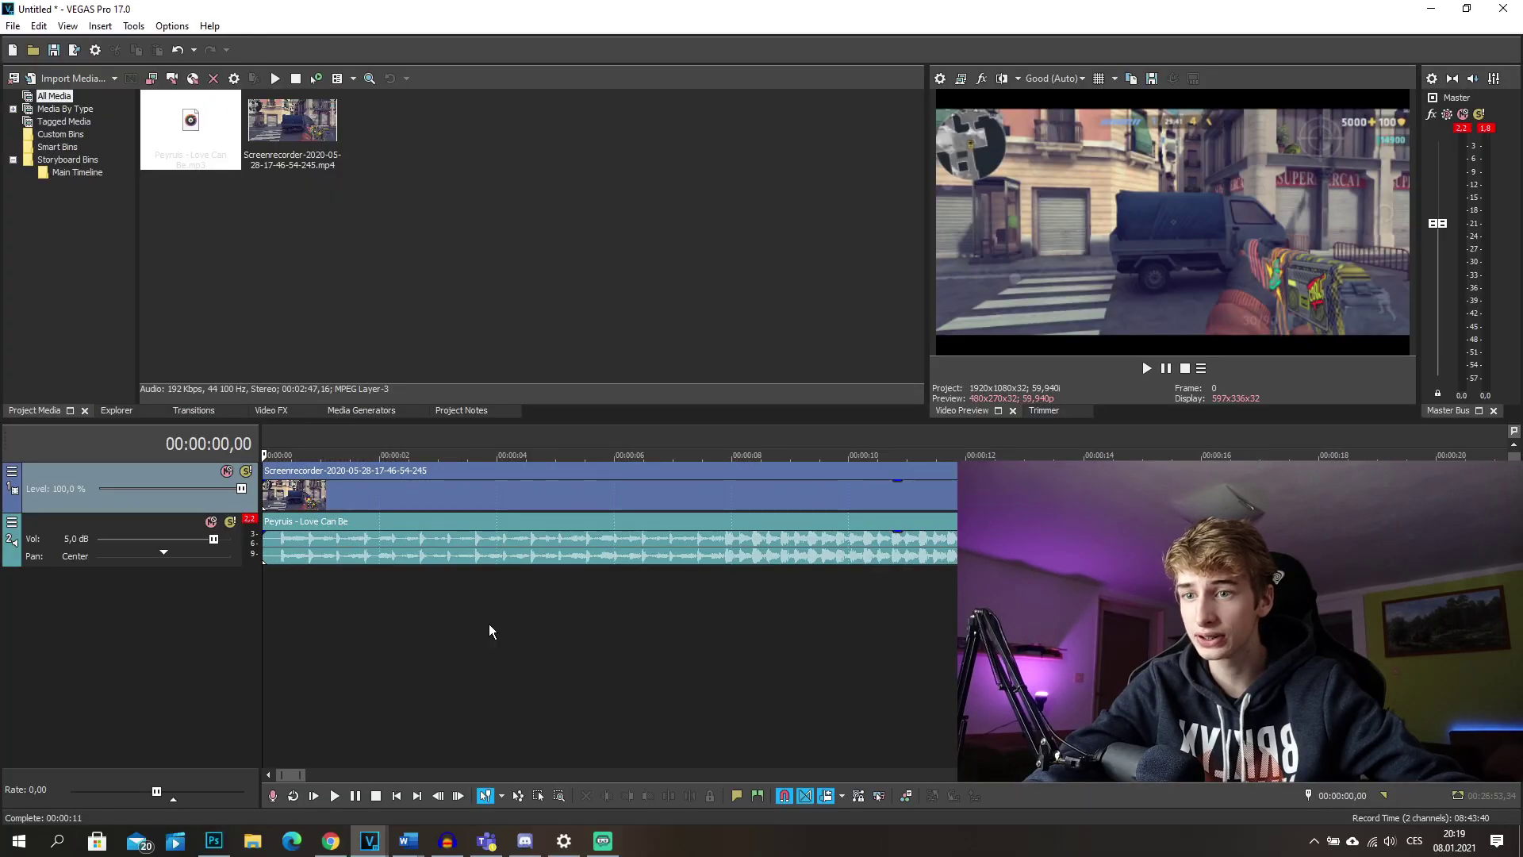
pyautogui.scroll(5, 489, 631)
pyautogui.scroll(-7, 490, 630)
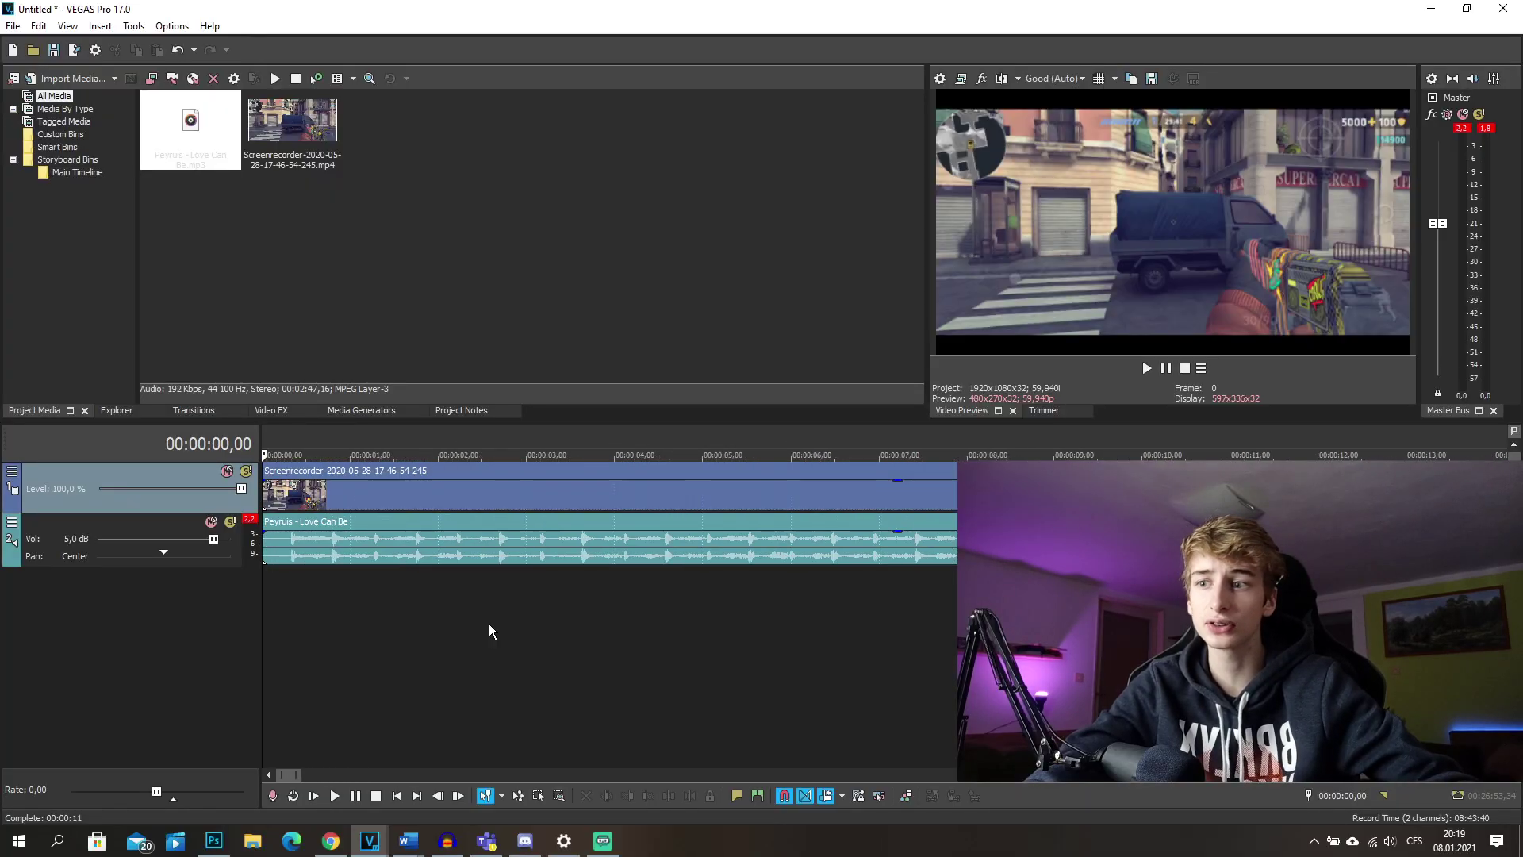
# Select the gameplay and music clips, reset the playhead, and deselect Love Can Be in project media
pyautogui.click(566, 501)
pyautogui.scroll(-4, 944, 546)
pyautogui.keyDown('ctrl'); pyautogui.click(950, 546); pyautogui.keyUp('ctrl')
pyautogui.scroll(-1, 951, 542)
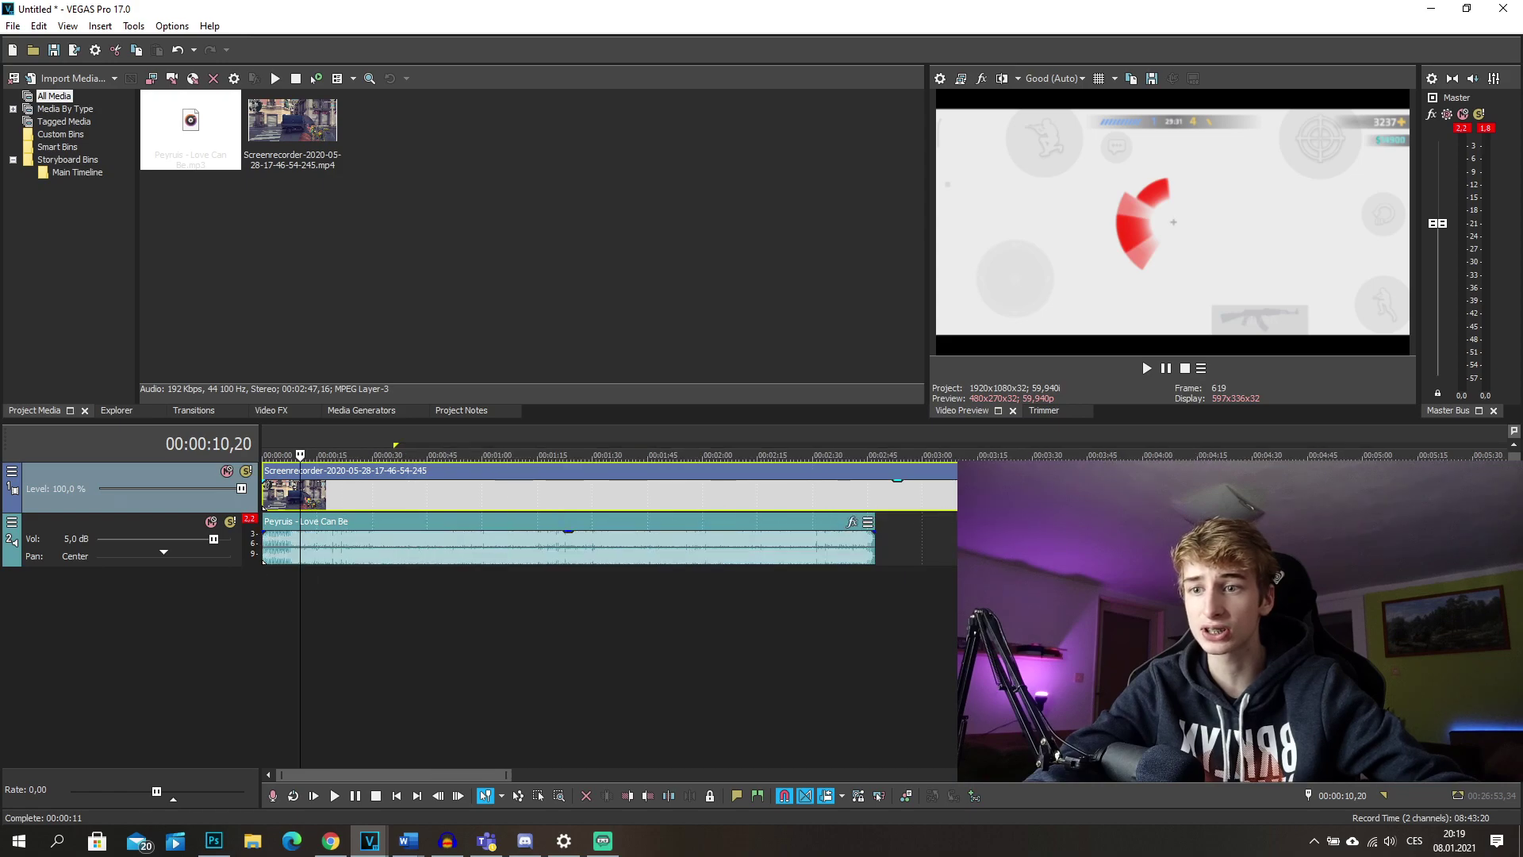
pyautogui.click(490, 508)
pyautogui.click(766, 517)
pyautogui.press('w')
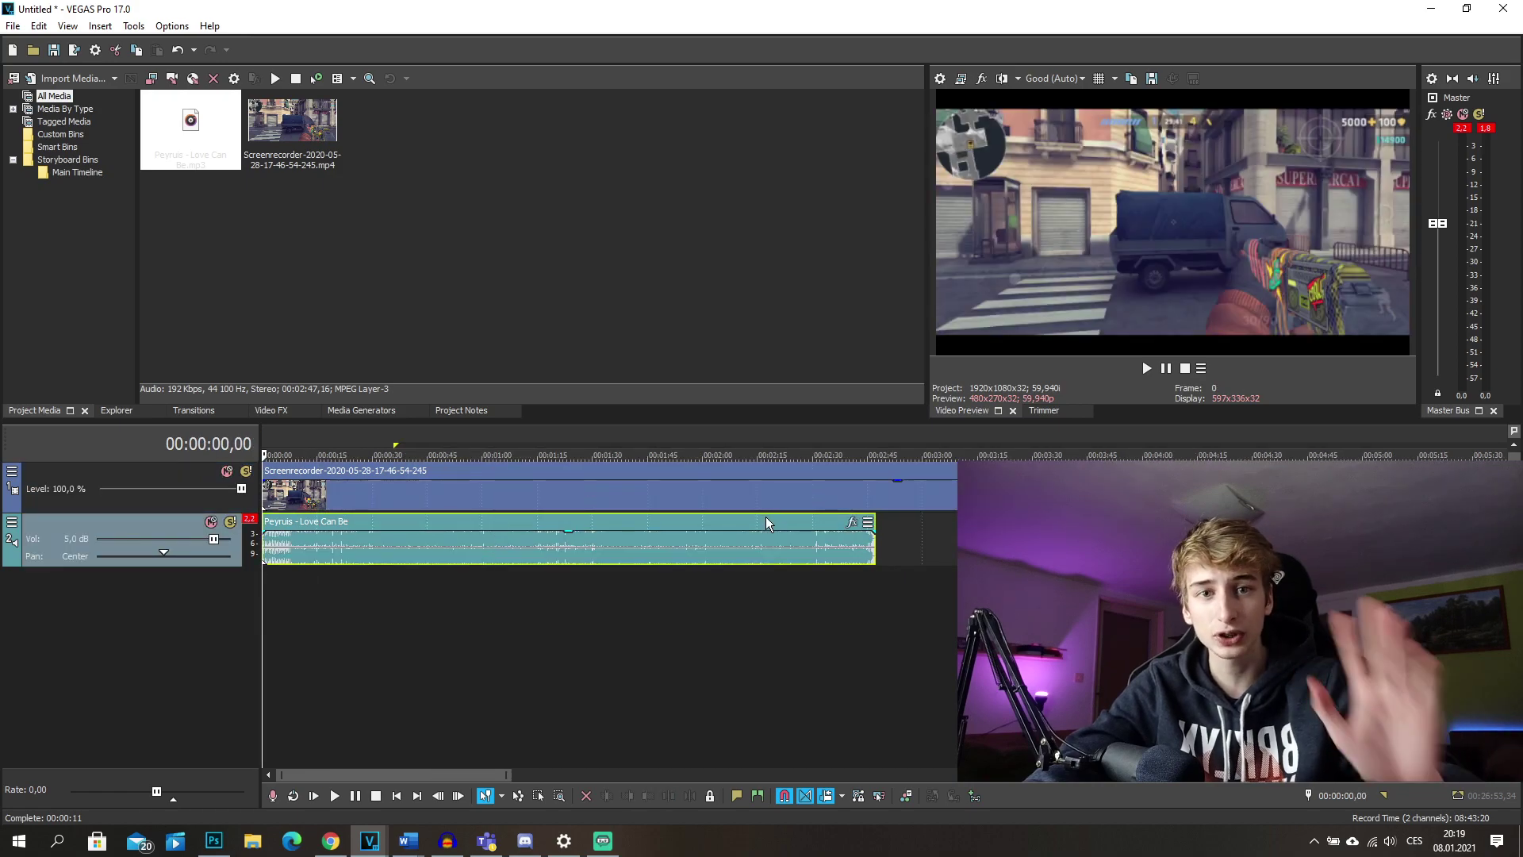
pyautogui.click(525, 283)
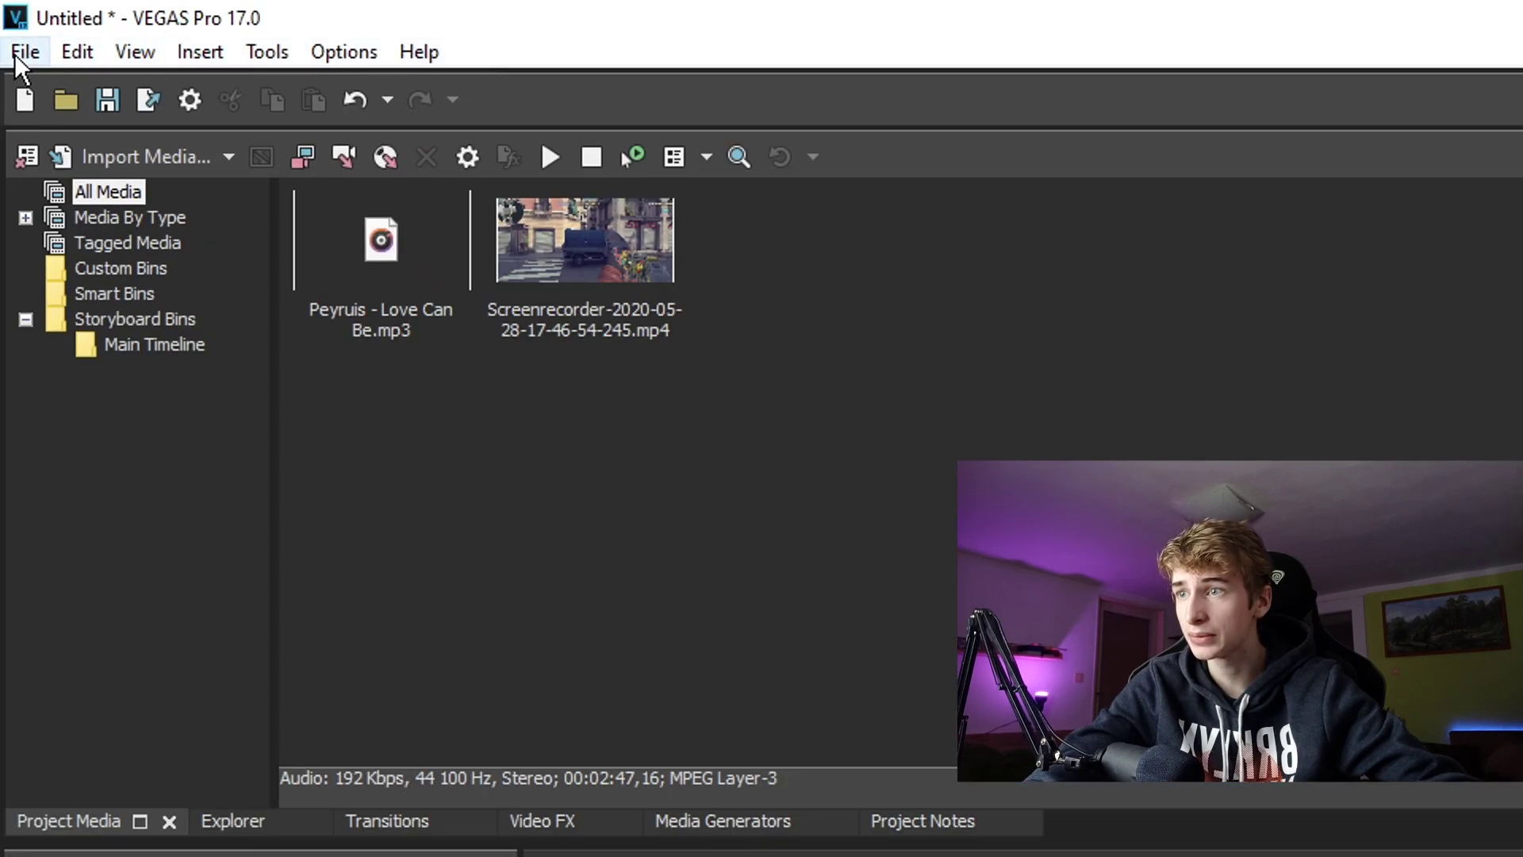
pyautogui.click(57, 60)
pyautogui.click(54, 60)
pyautogui.click(16, 54)
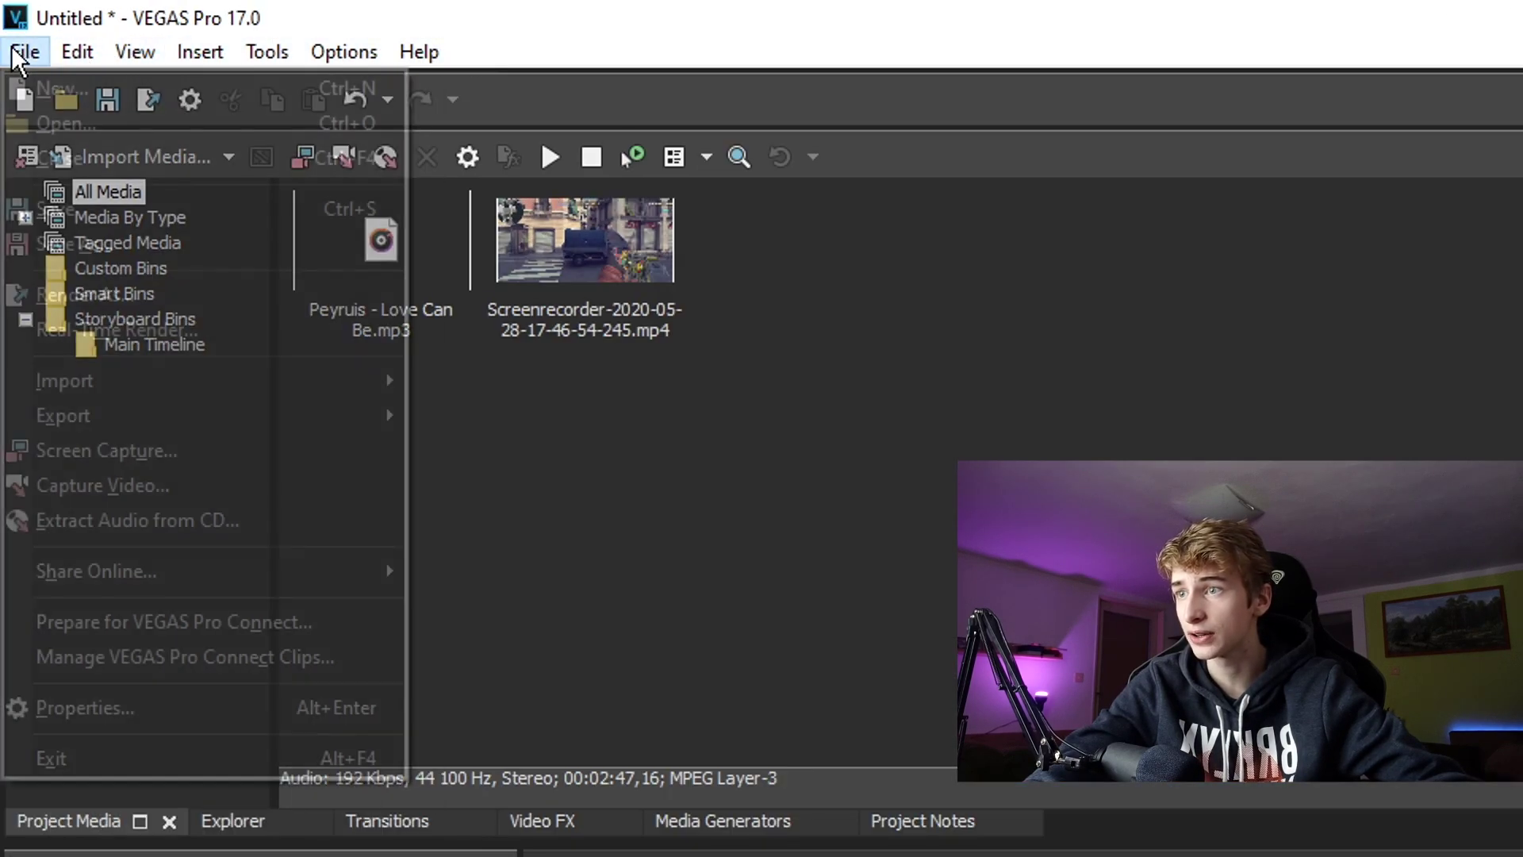
pyautogui.moveTo(71, 65)
pyautogui.moveTo(25, 52)
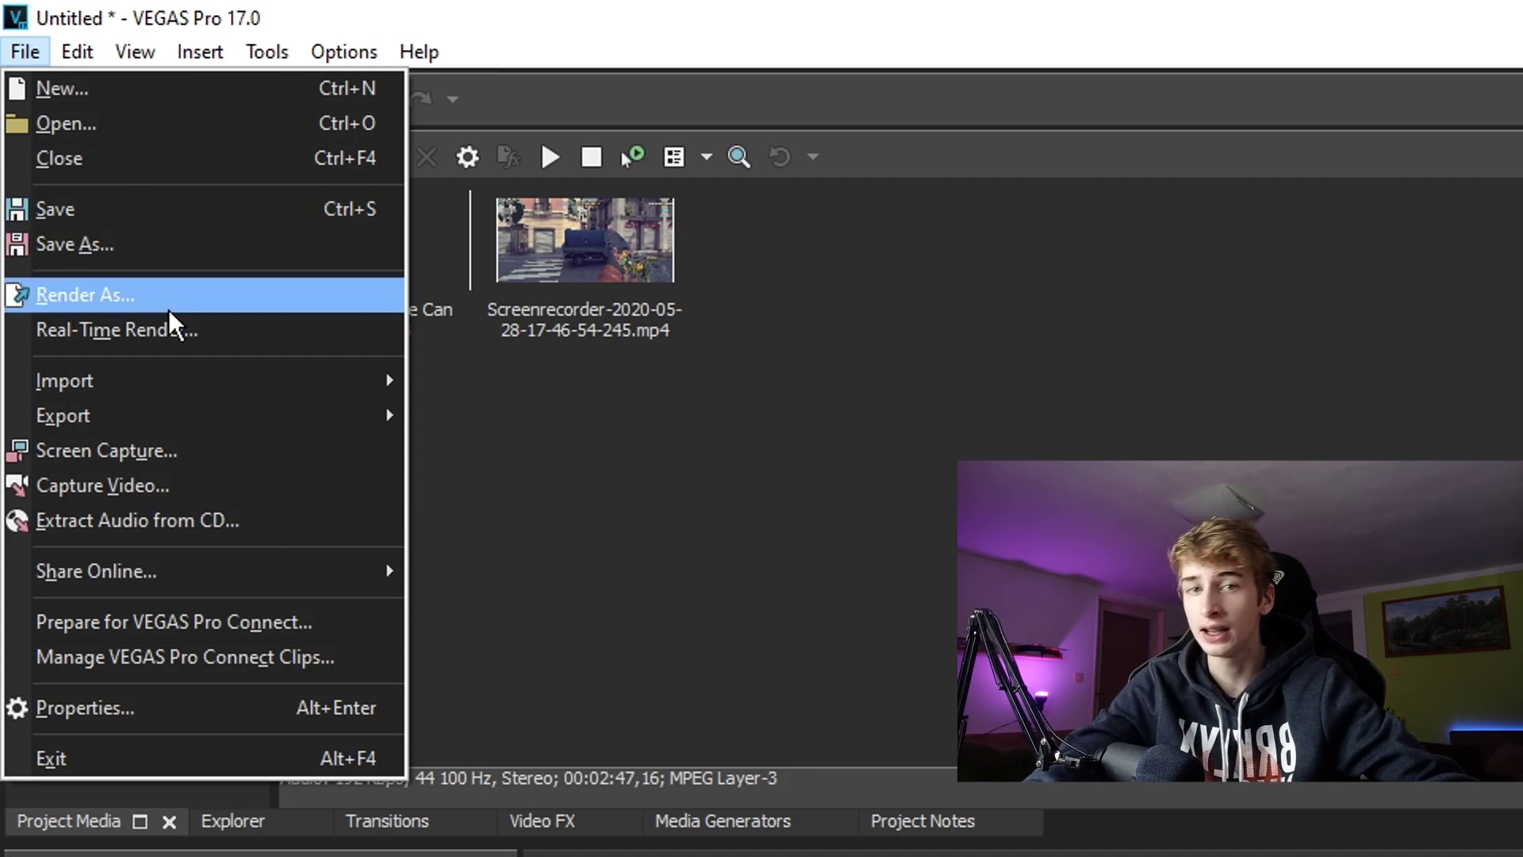
pyautogui.click(992, 476)
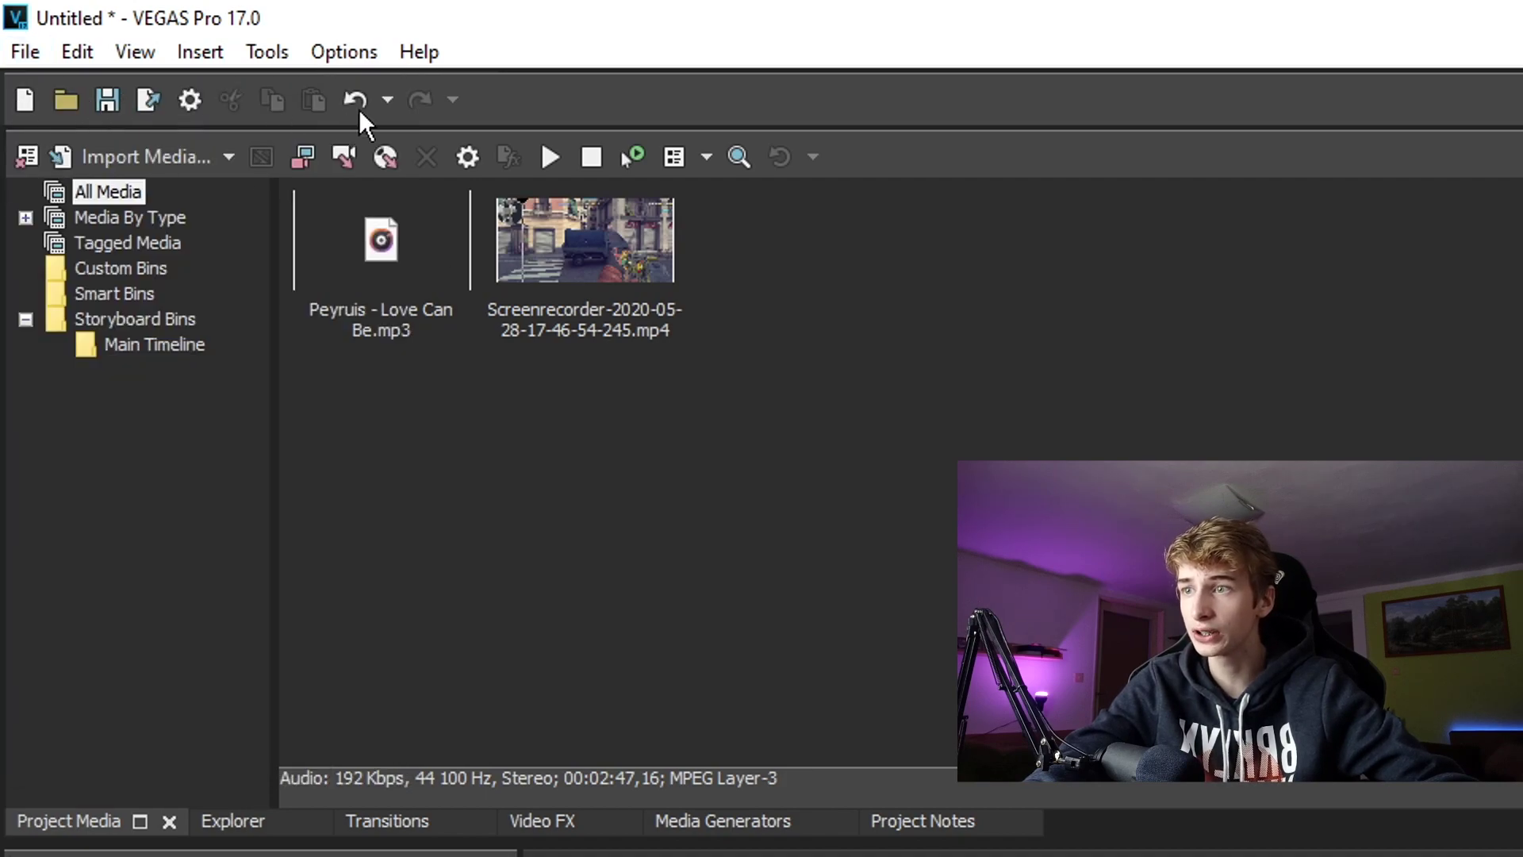
pyautogui.click(77, 49)
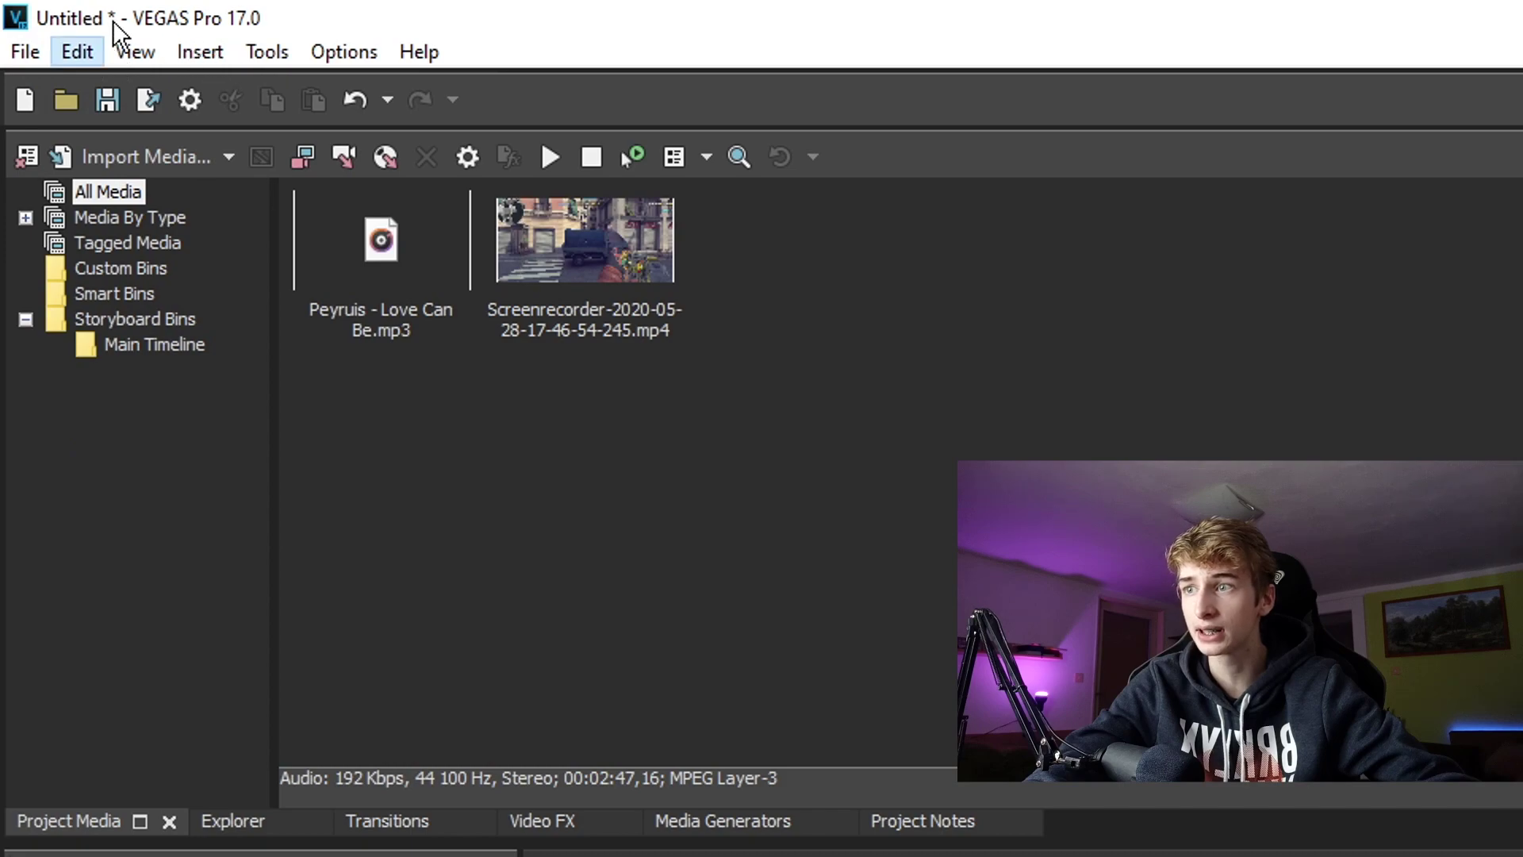
pyautogui.press('Escape')
pyautogui.click(154, 49)
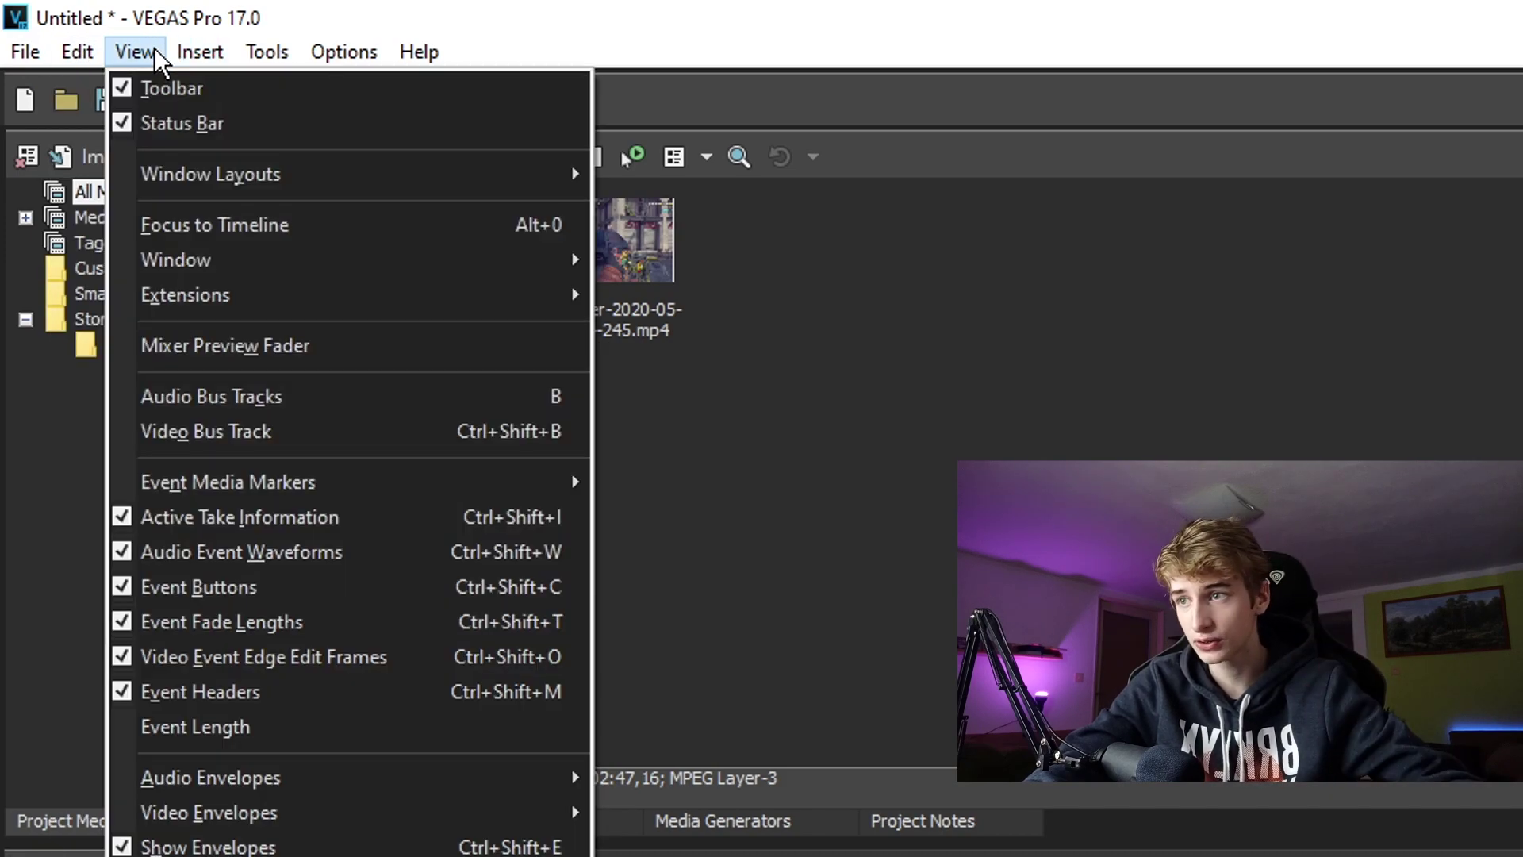
pyautogui.press('Escape')
pyautogui.click(216, 49)
pyautogui.press('Escape')
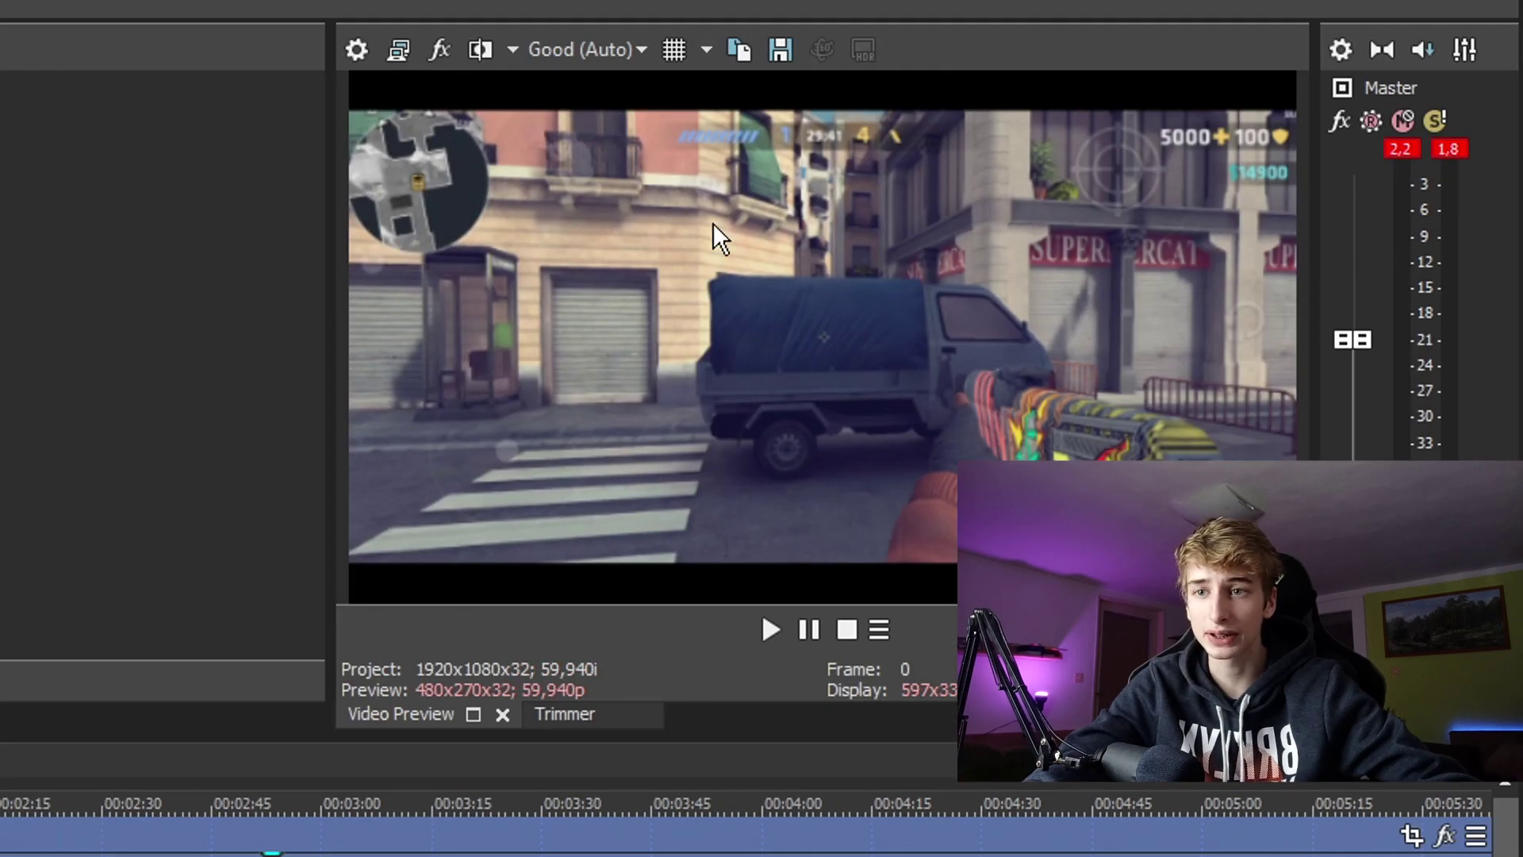
# Move the playhead further into the gameplay clip and play a short preview from there
pyautogui.click(6, 836)
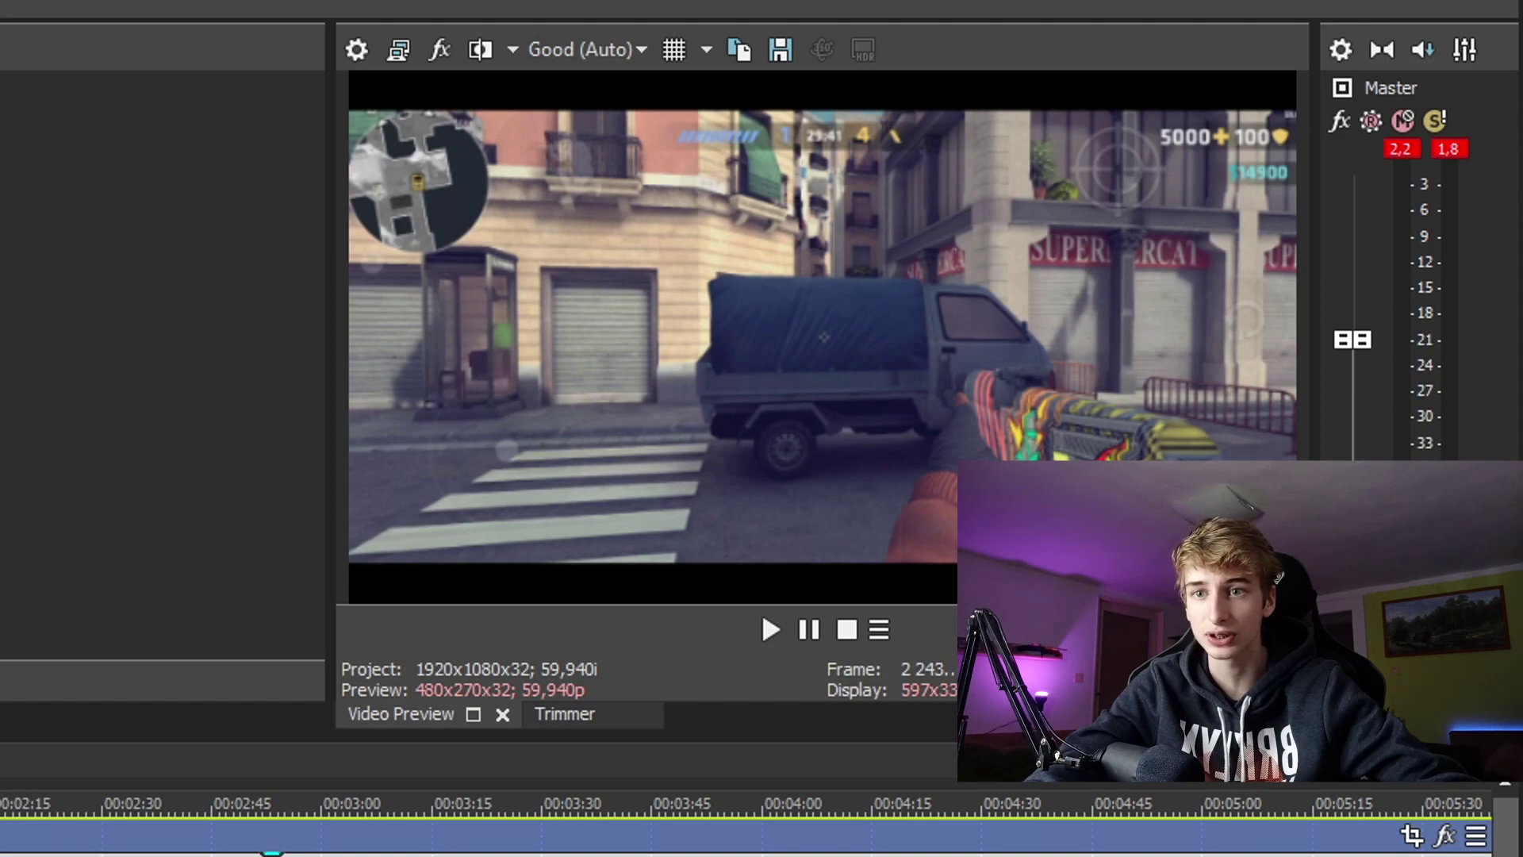
pyautogui.click(520, 843)
pyautogui.click(681, 841)
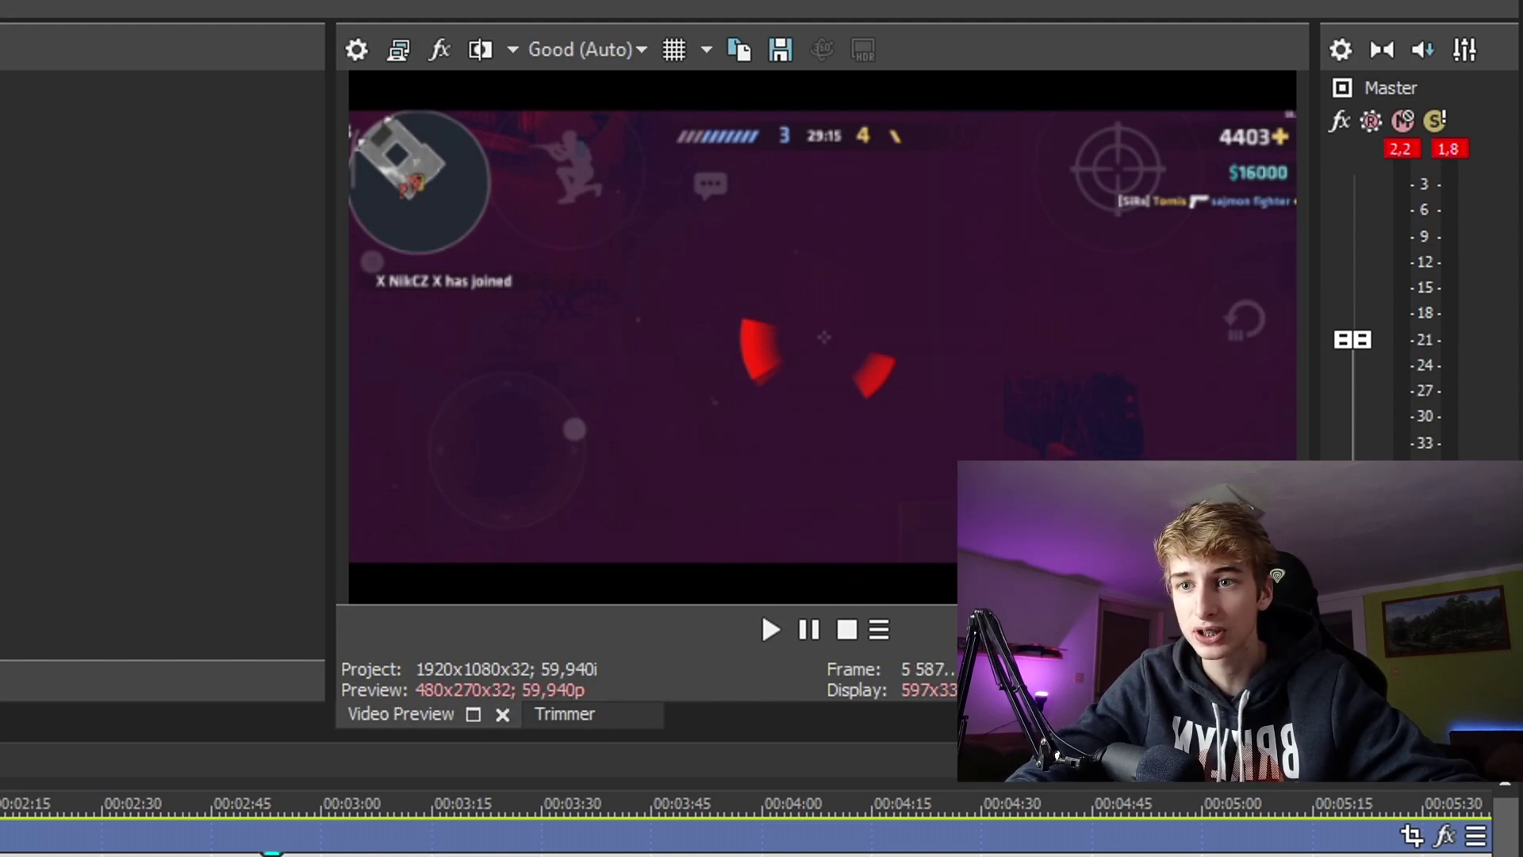
pyautogui.press('space')
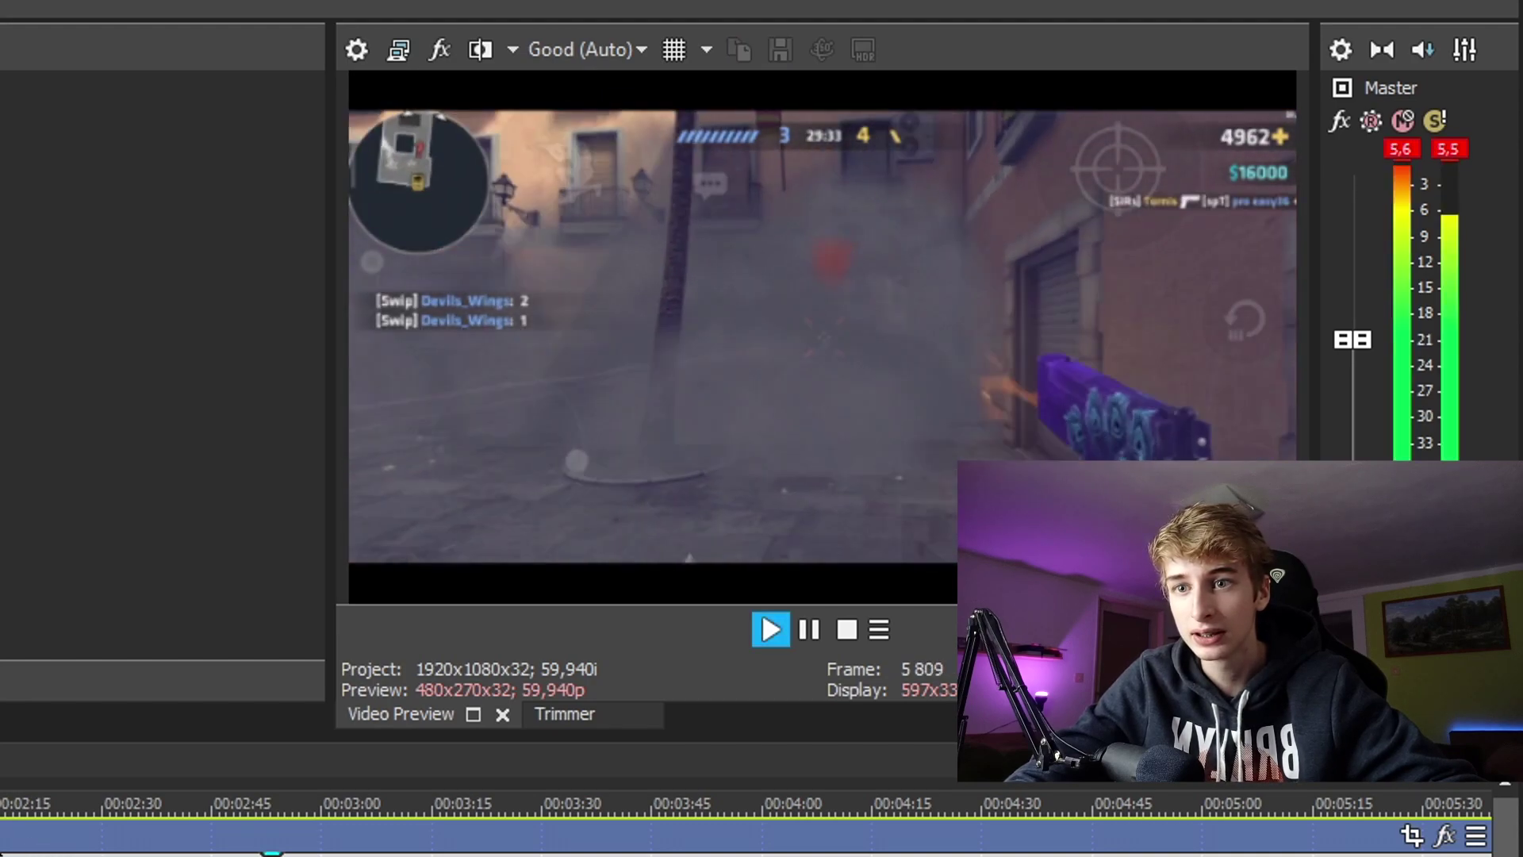
pyautogui.press('space')
pyautogui.click(567, 51)
pyautogui.moveTo(608, 198)
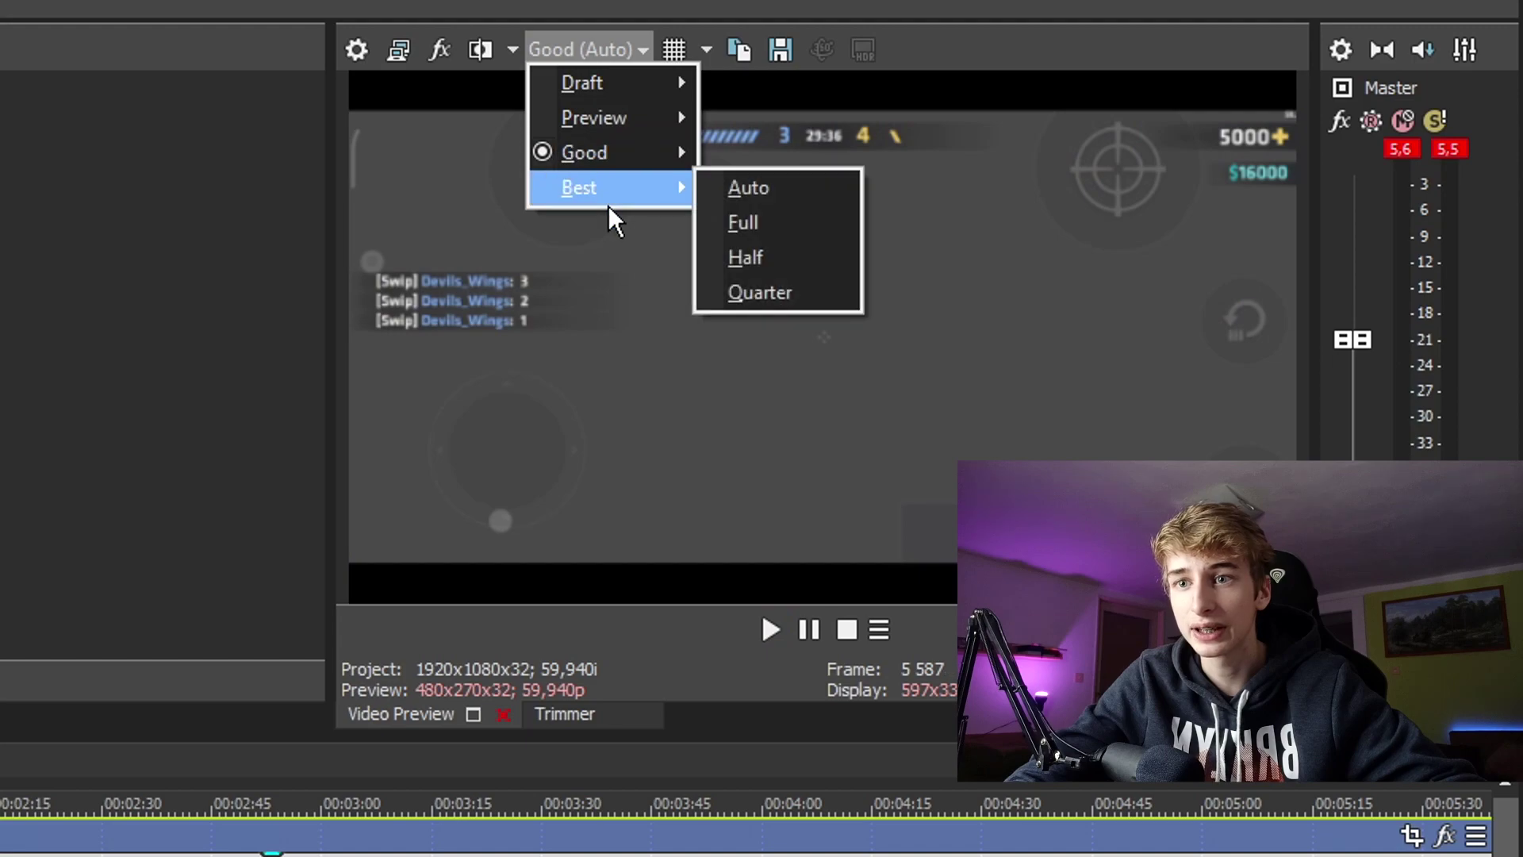
pyautogui.click(728, 222)
pyautogui.press('space')
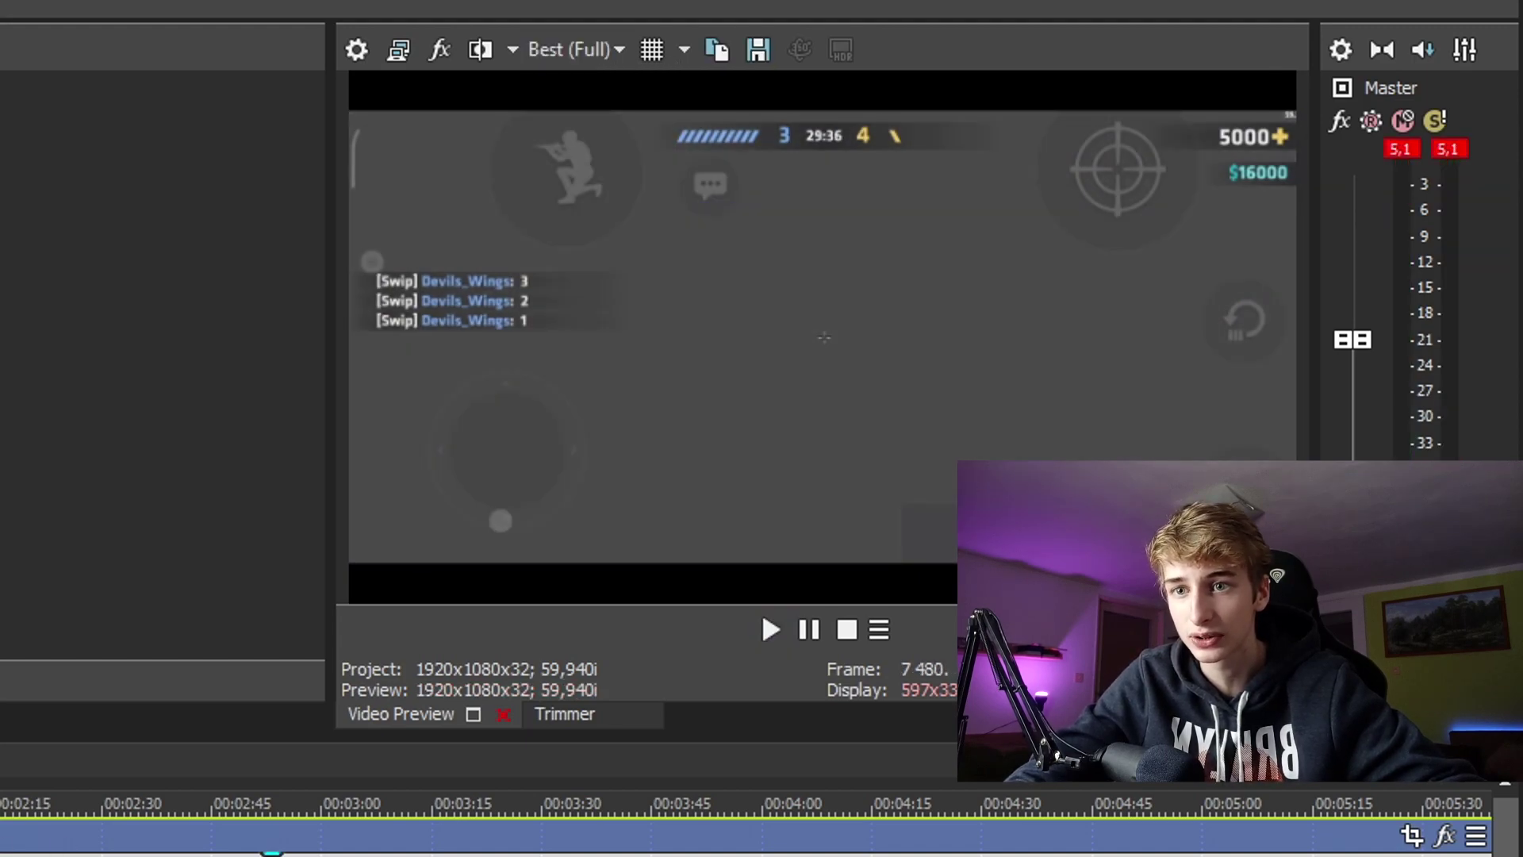
pyautogui.press('space')
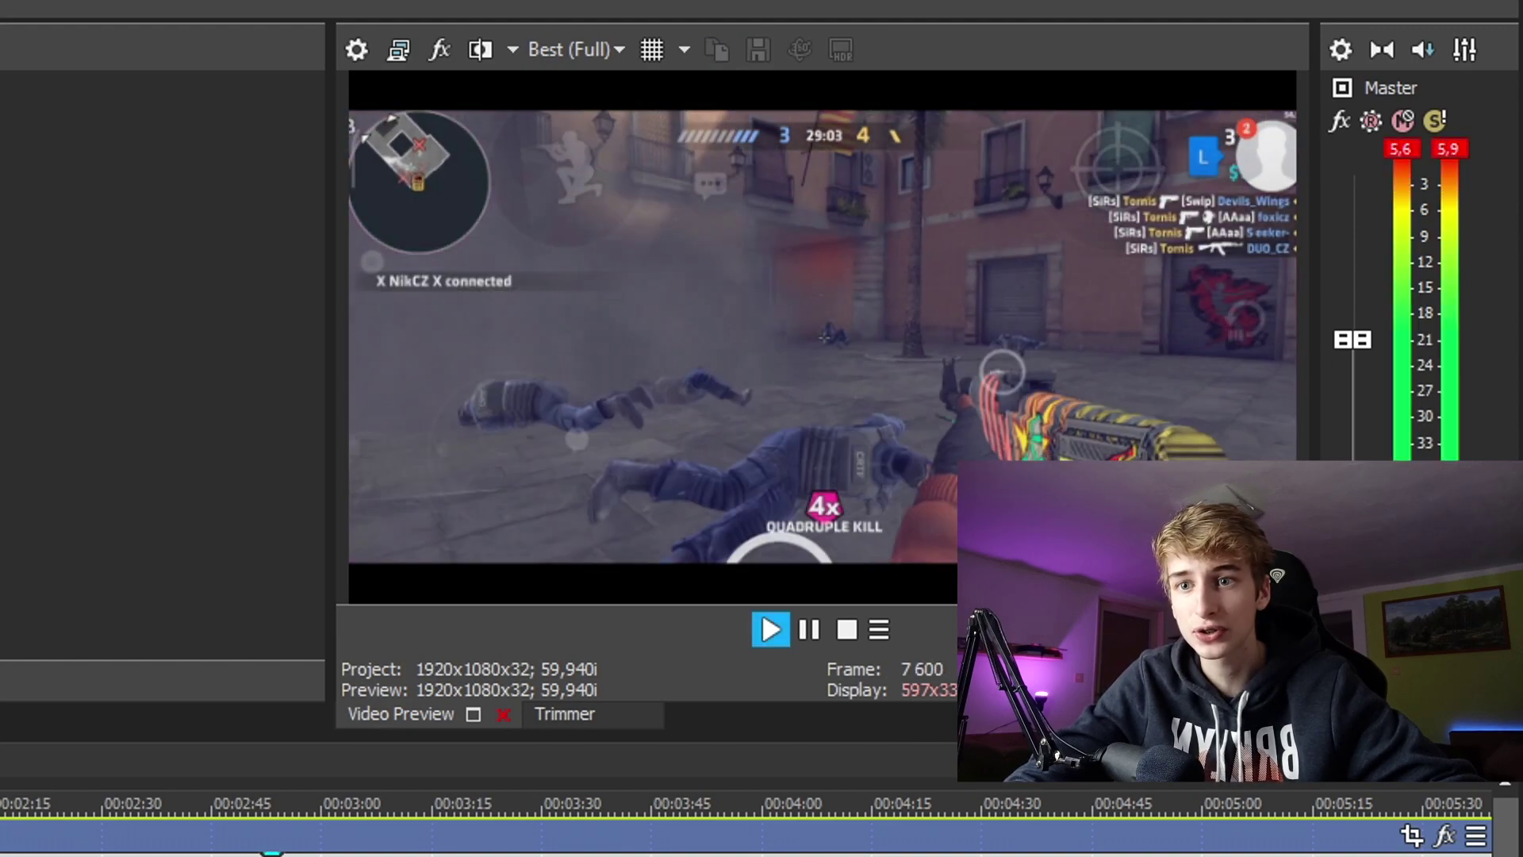
pyautogui.press('space')
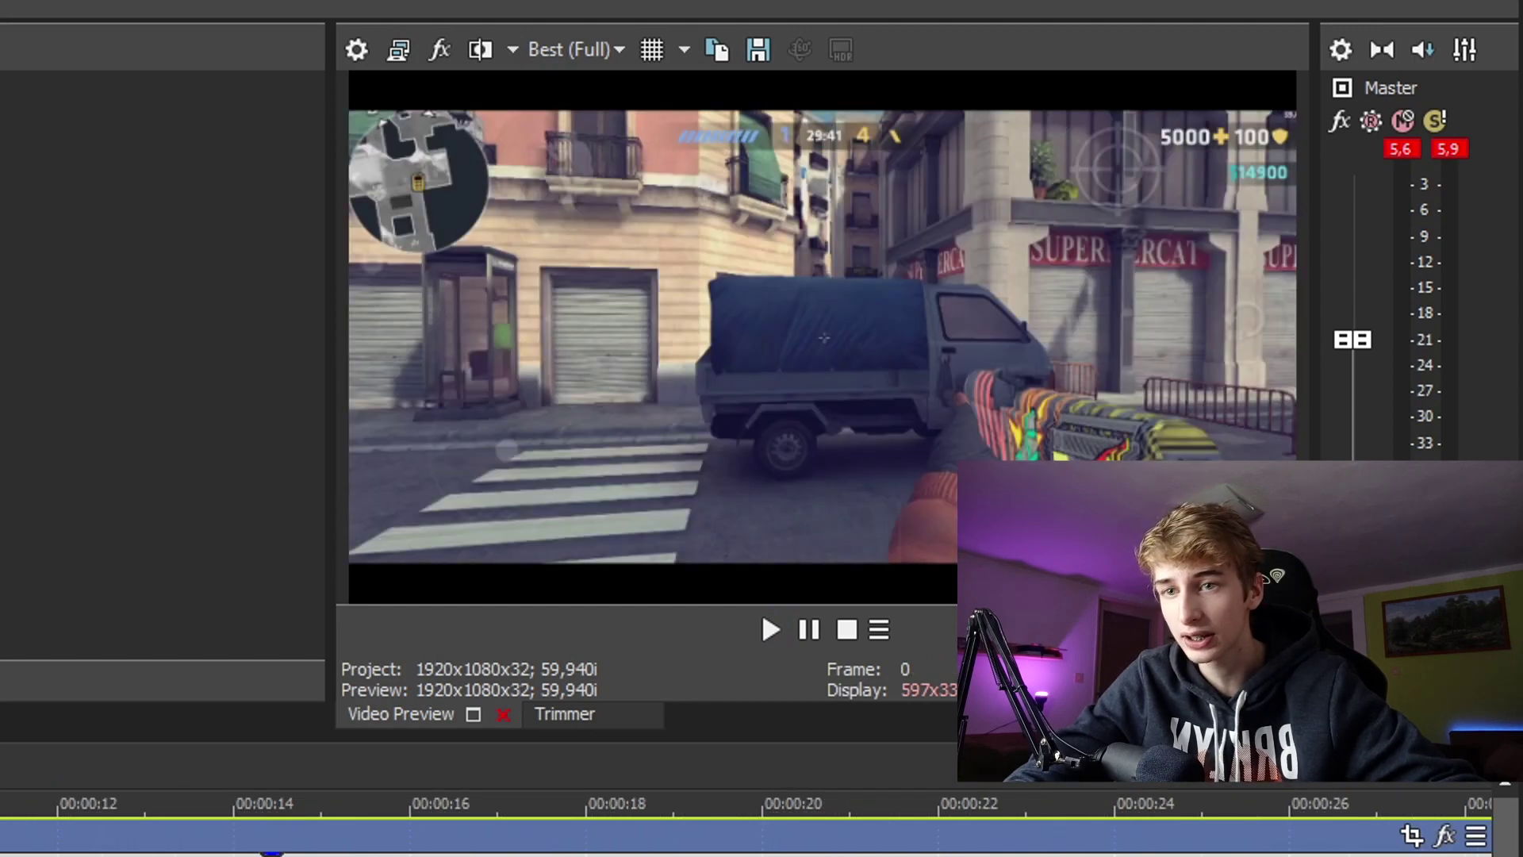
pyautogui.scroll(5, 745, 824)
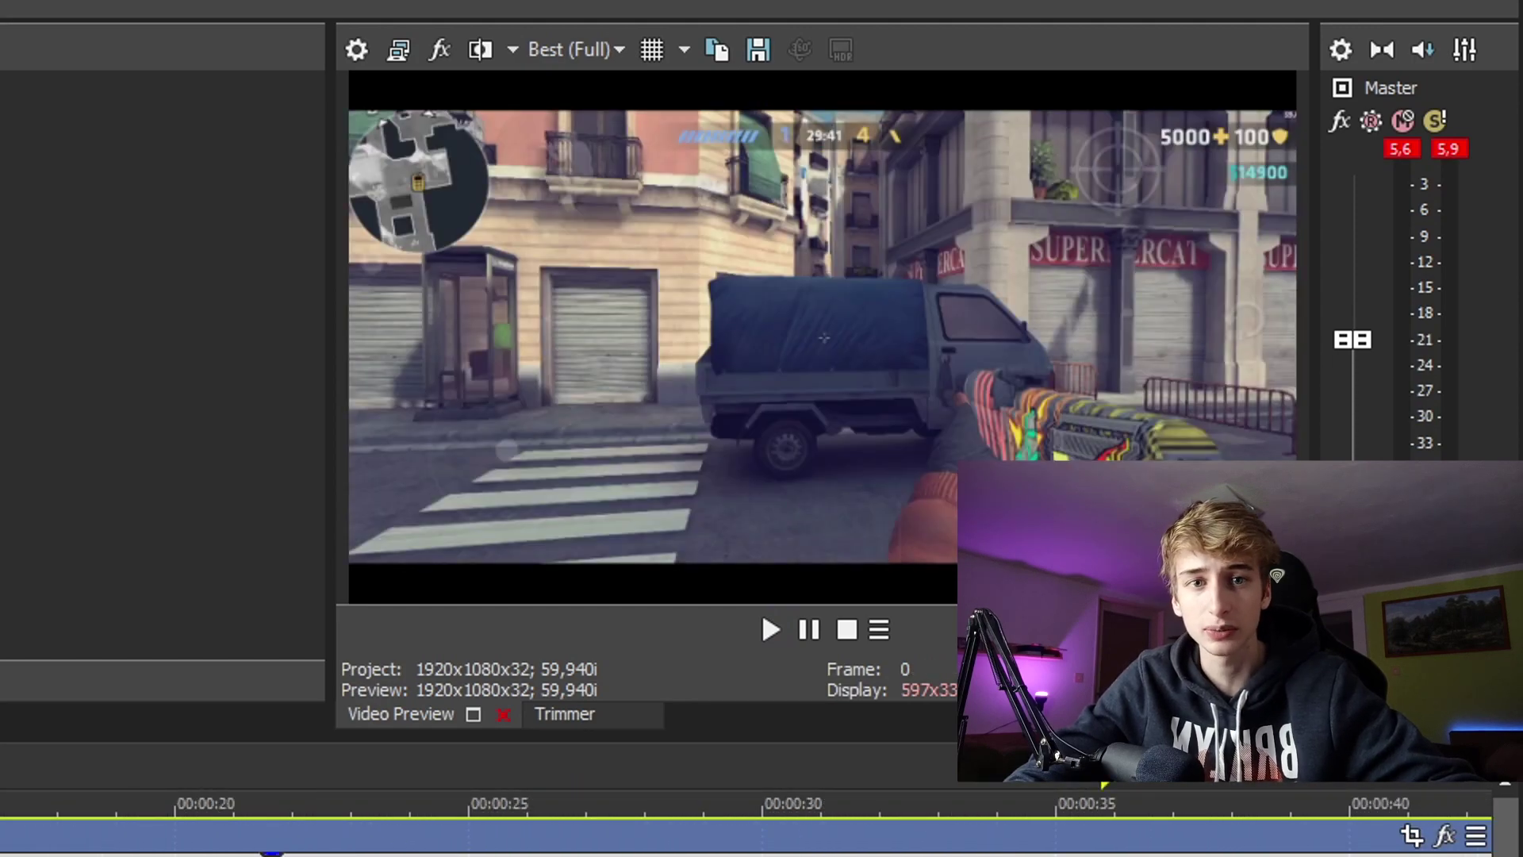
pyautogui.click(582, 52)
pyautogui.moveTo(587, 149)
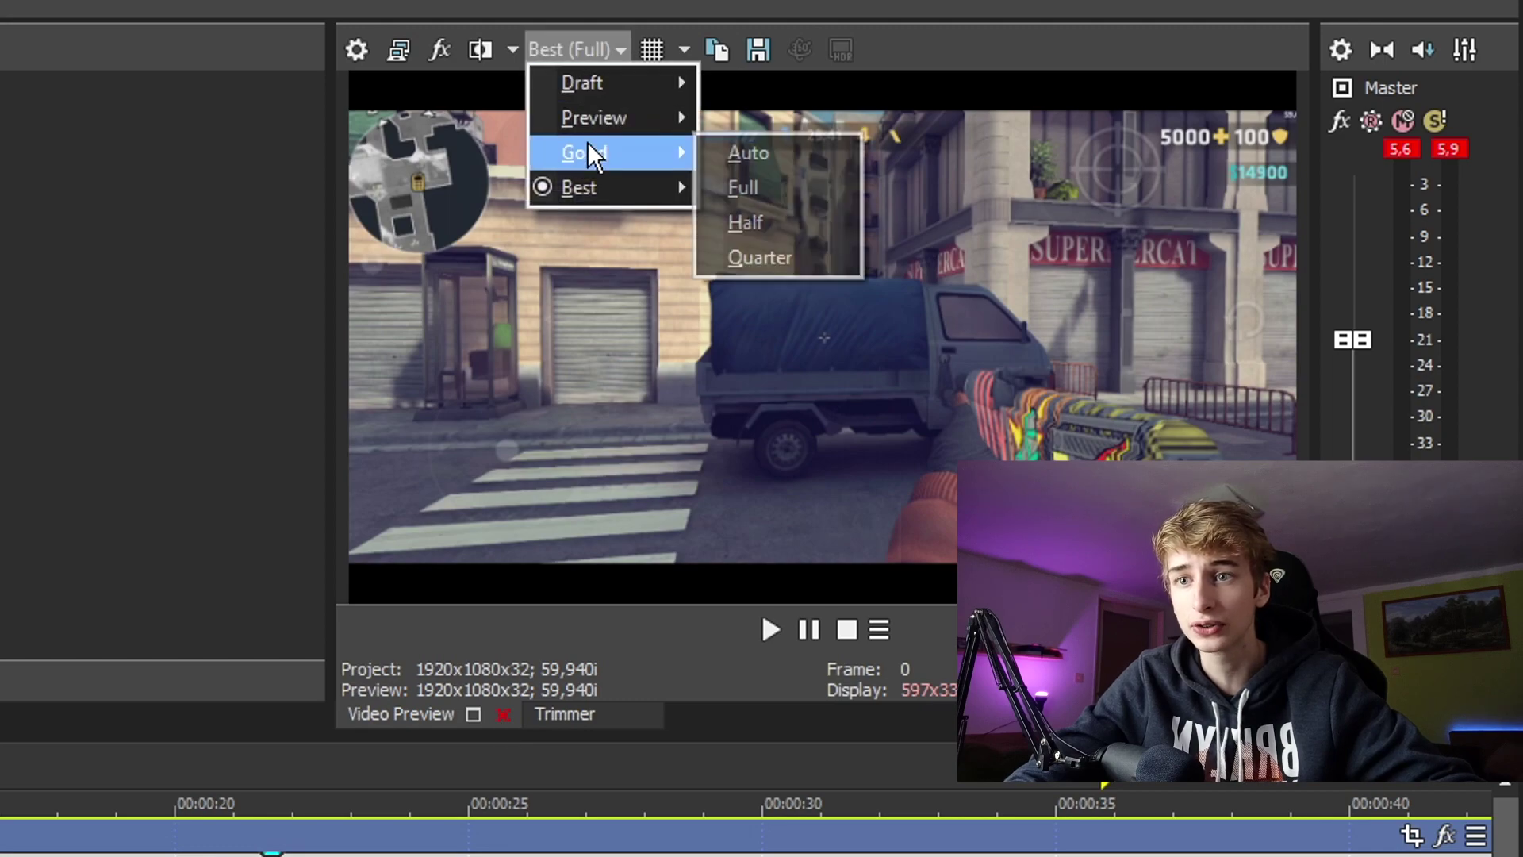
pyautogui.click(718, 152)
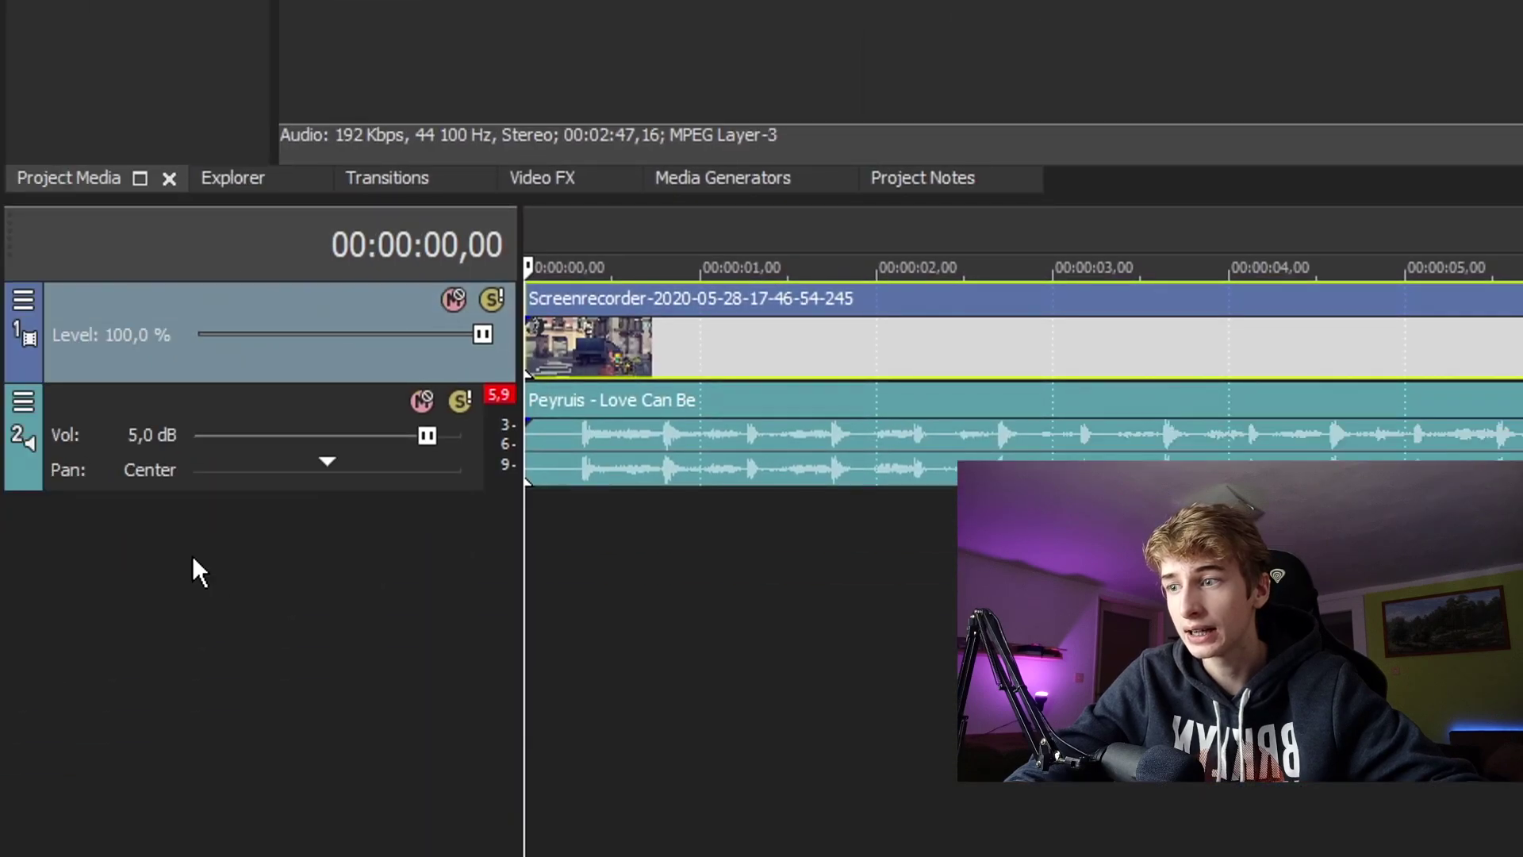
pyautogui.click(135, 404)
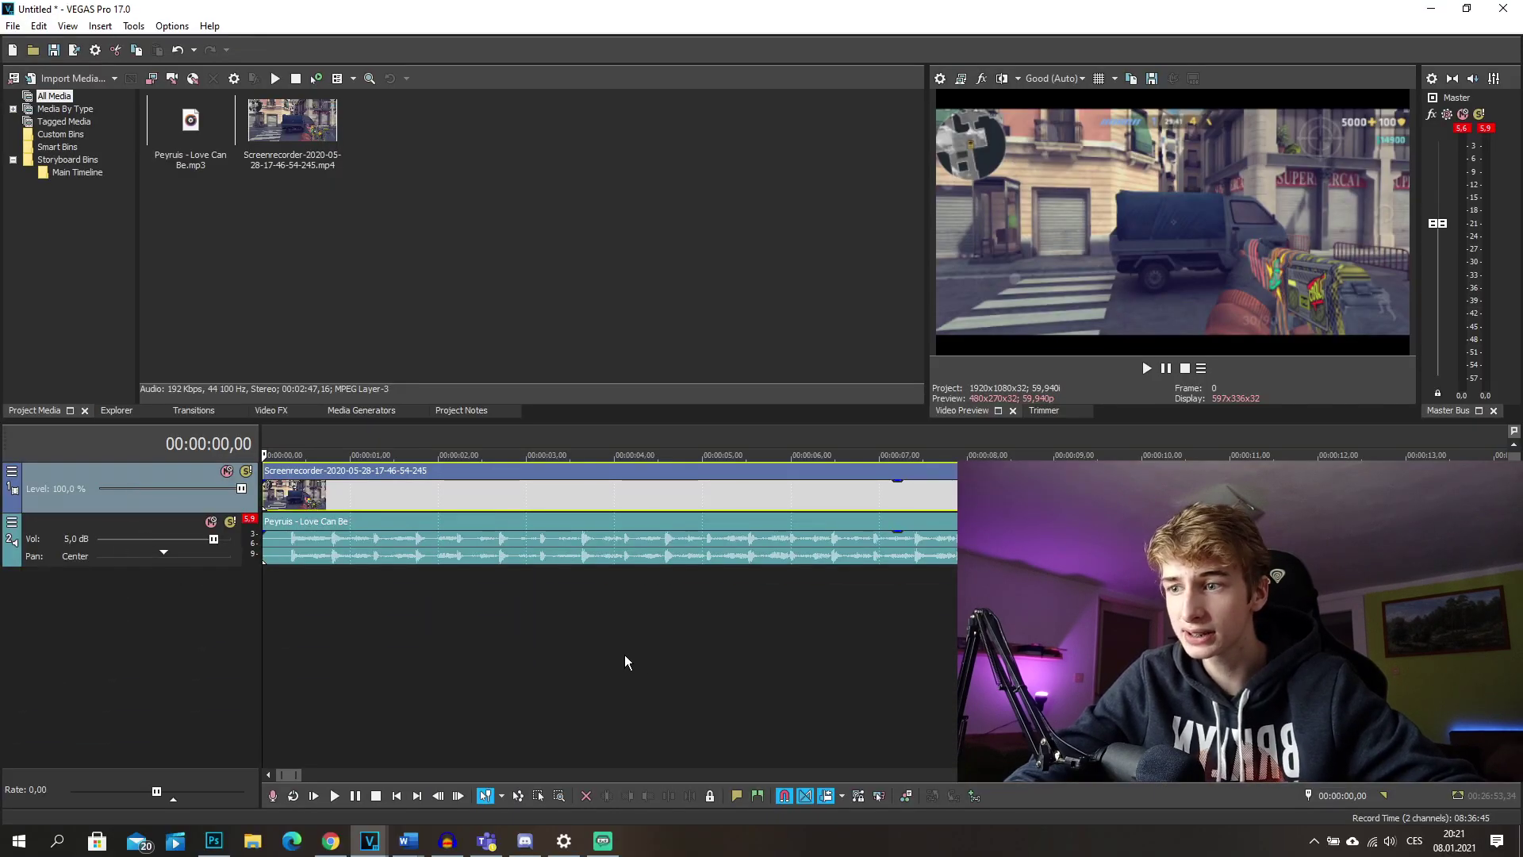
pyautogui.click(28, 412)
pyautogui.click(116, 414)
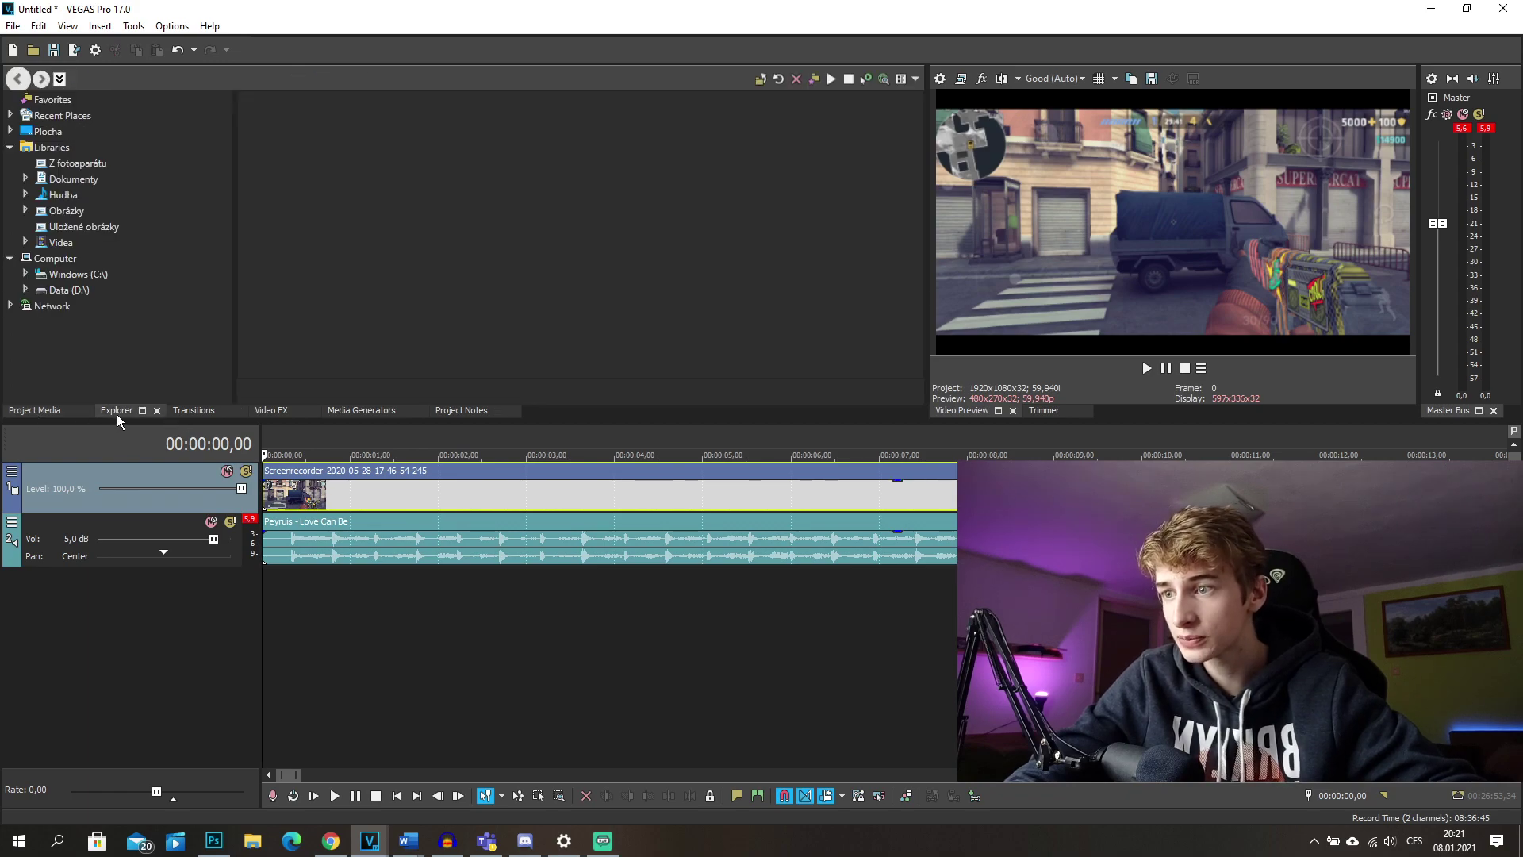
pyautogui.click(193, 412)
pyautogui.click(271, 411)
pyautogui.click(352, 414)
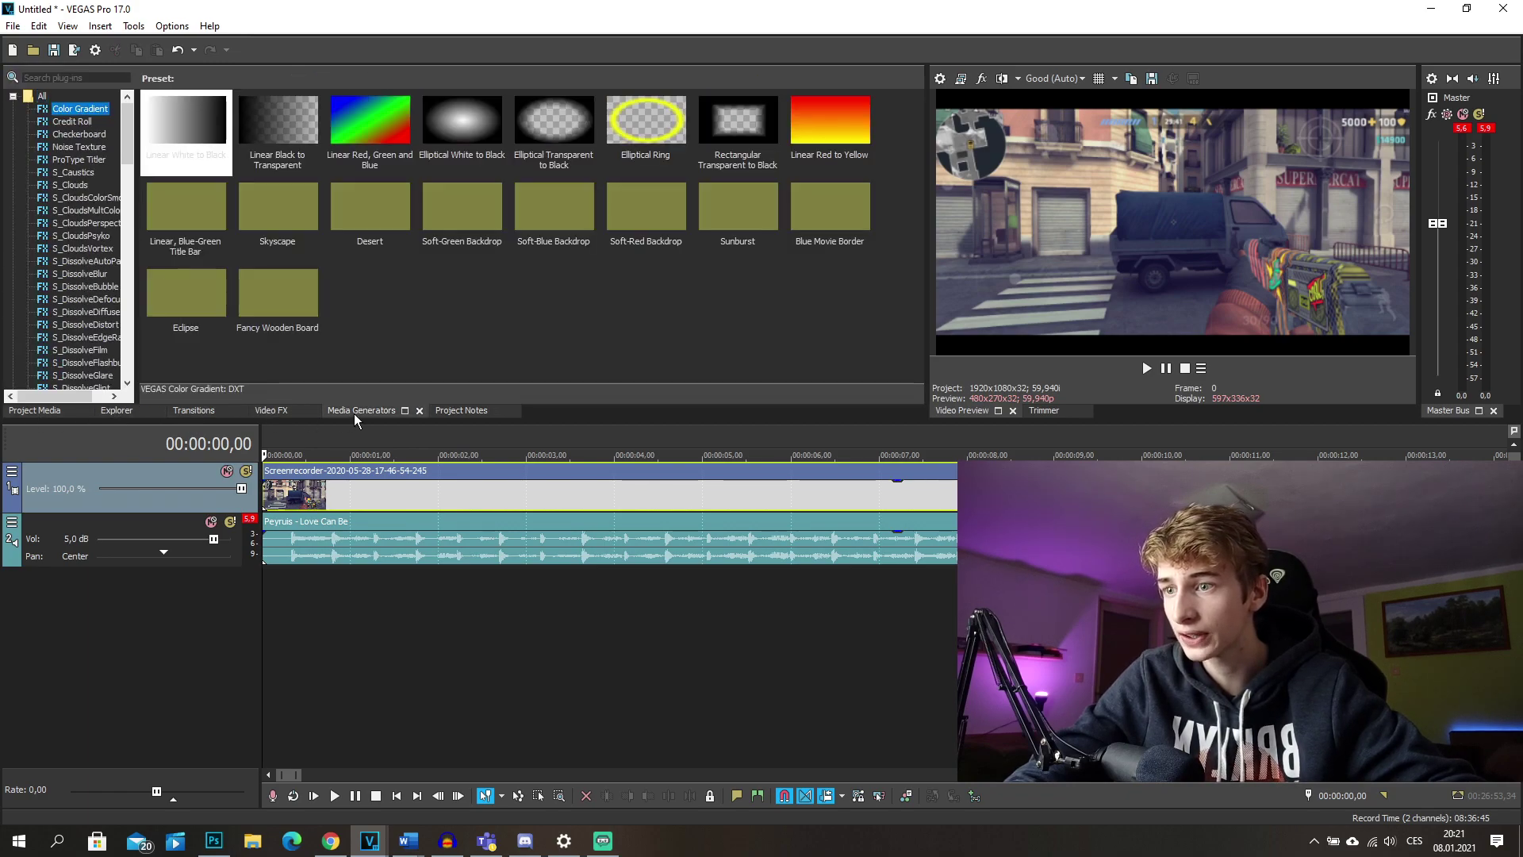
pyautogui.click(474, 414)
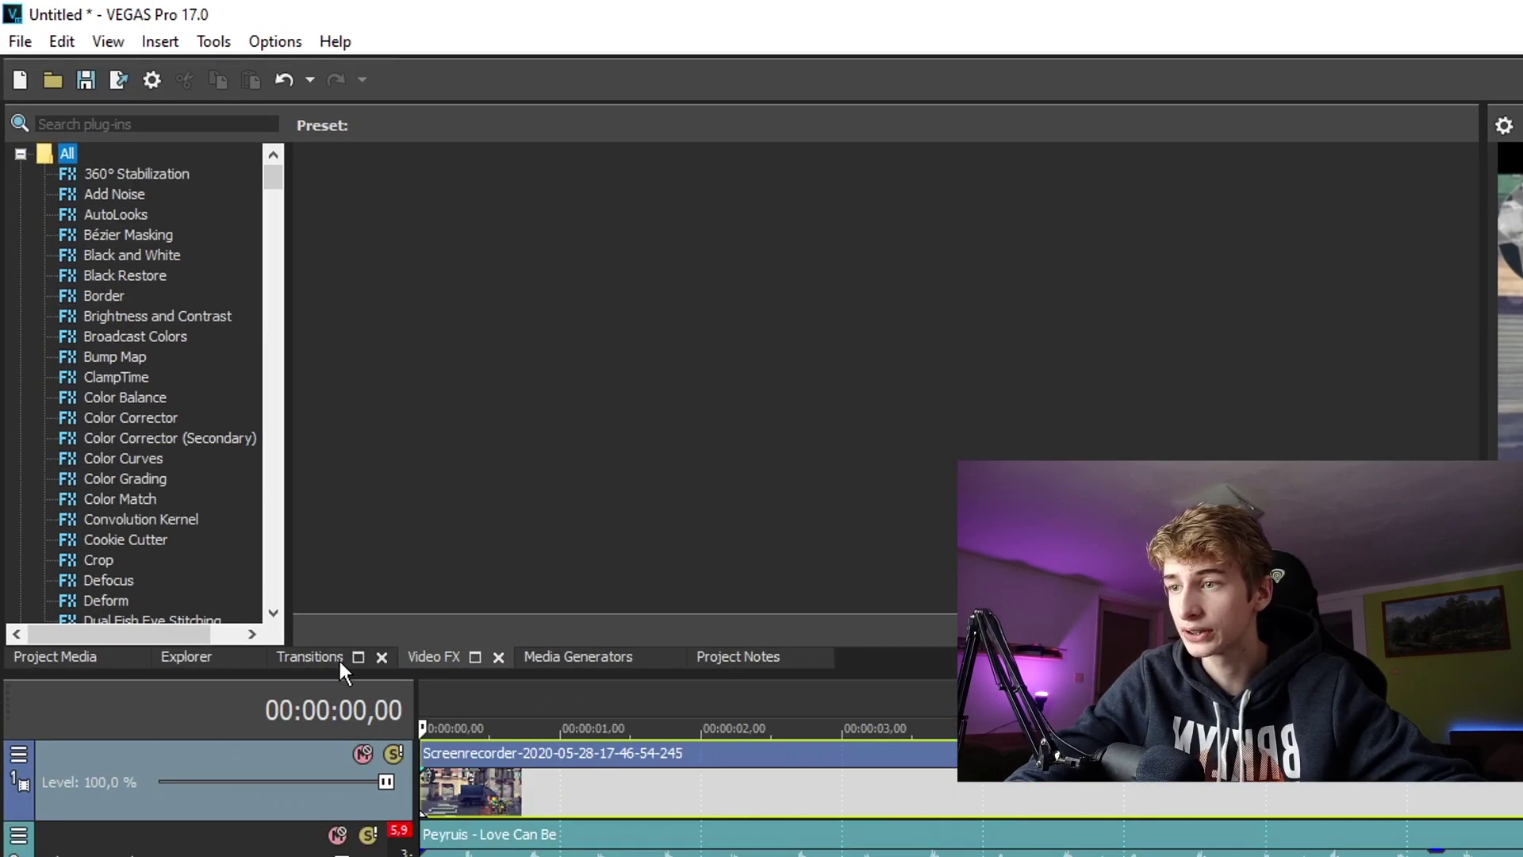
pyautogui.click(305, 658)
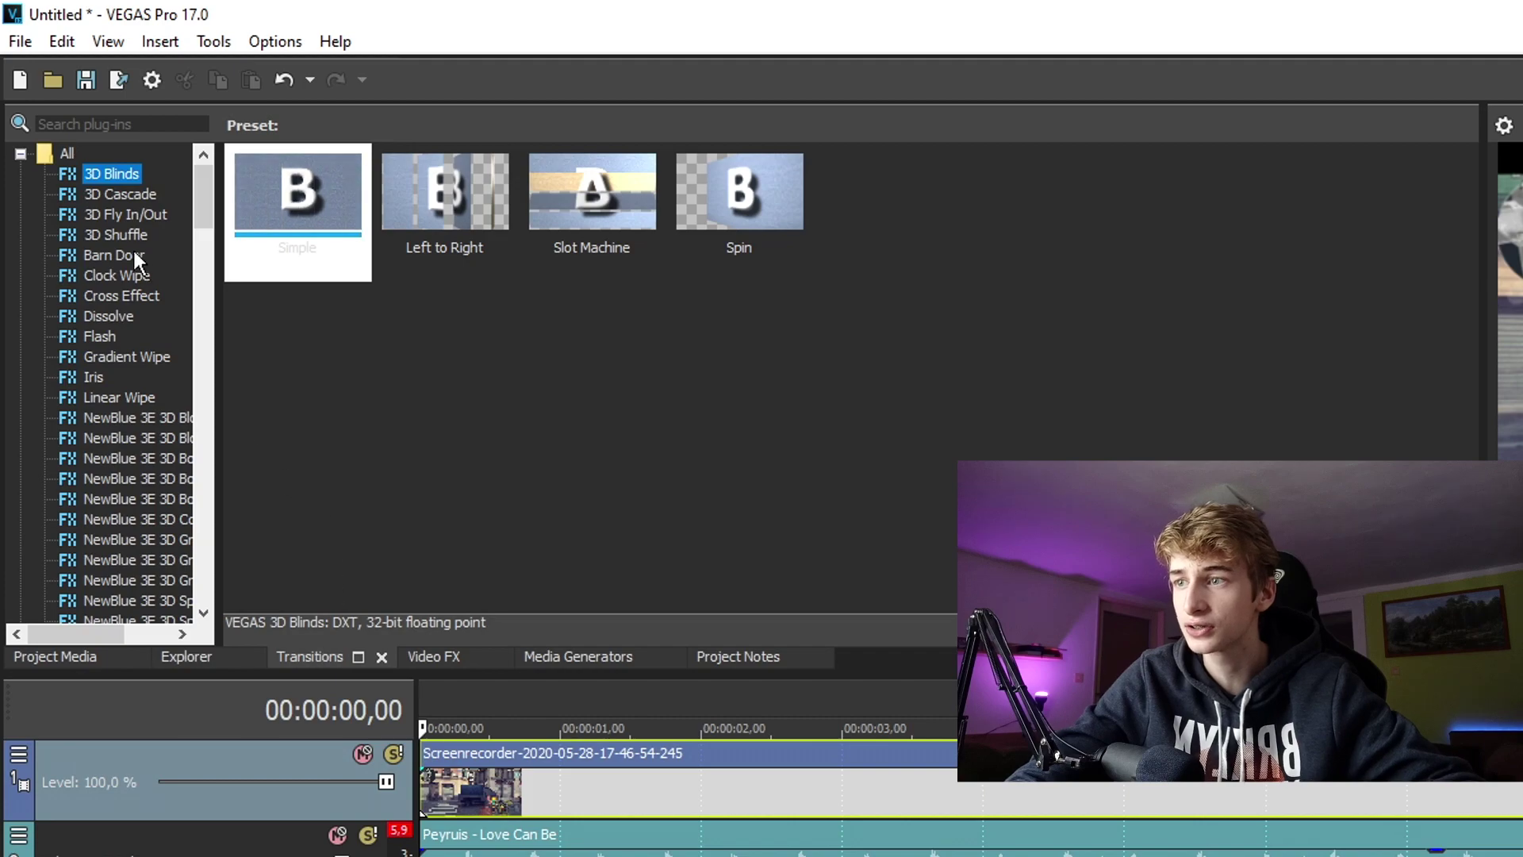
pyautogui.click(428, 658)
pyautogui.scroll(-6, 130, 394)
pyautogui.scroll(-15, 131, 397)
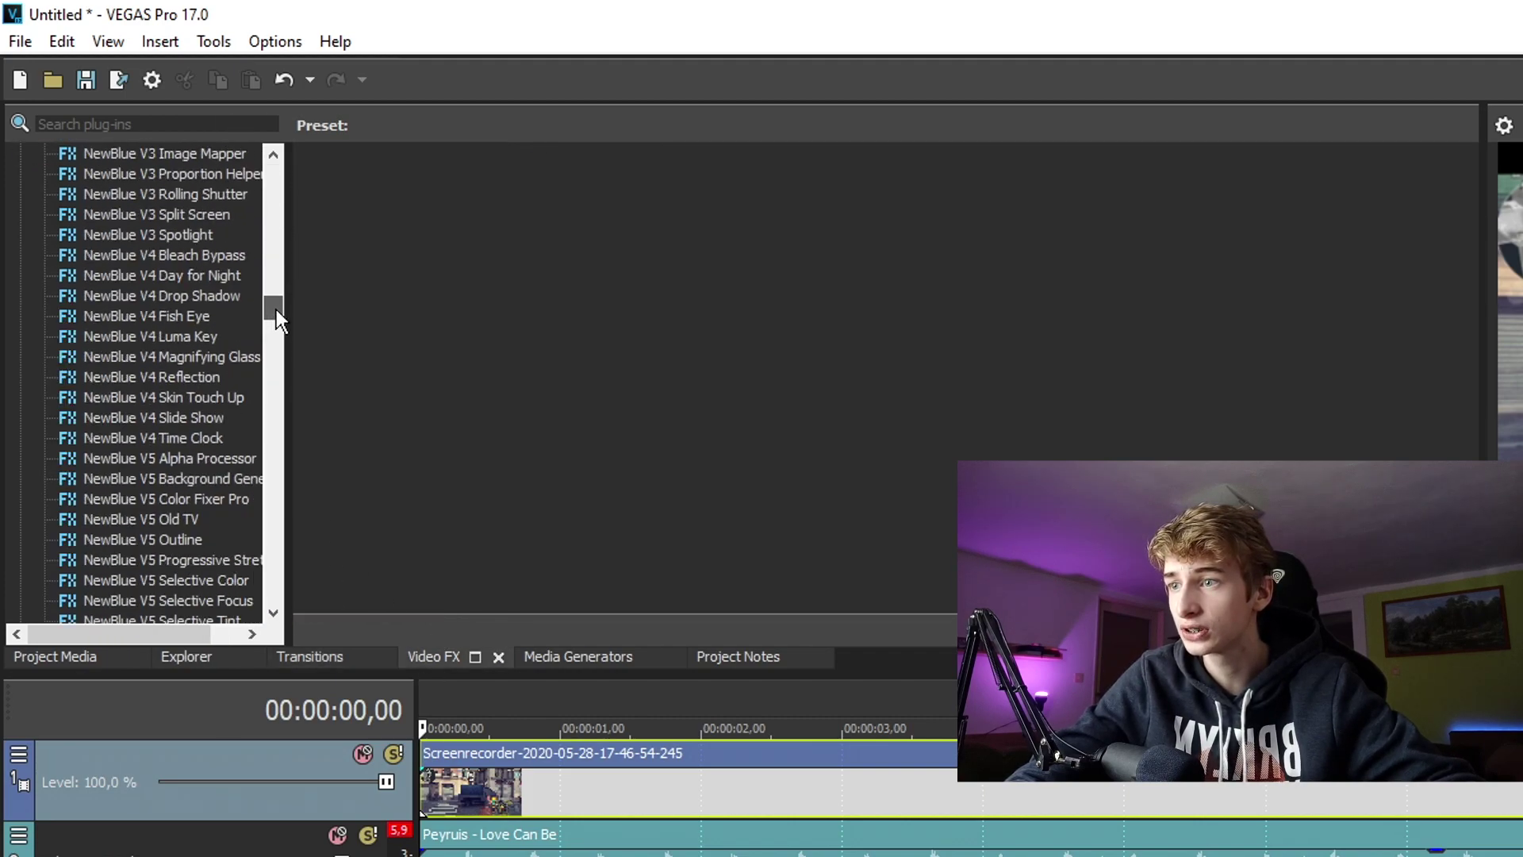
pyautogui.moveTo(276, 309); pyautogui.dragTo(278, 472)
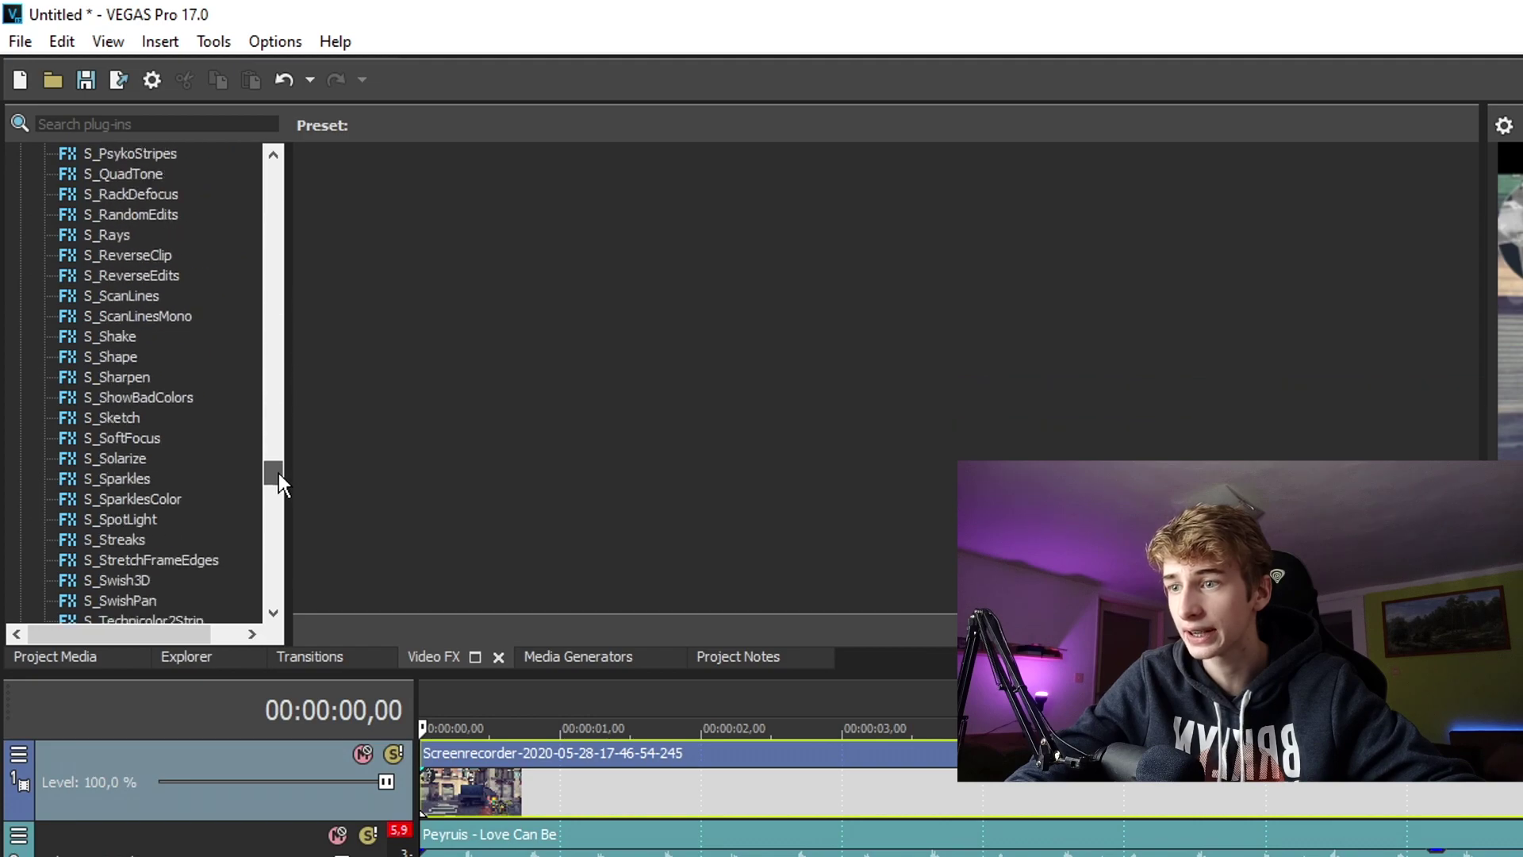
pyautogui.click(547, 656)
pyautogui.scroll(-20, 174, 408)
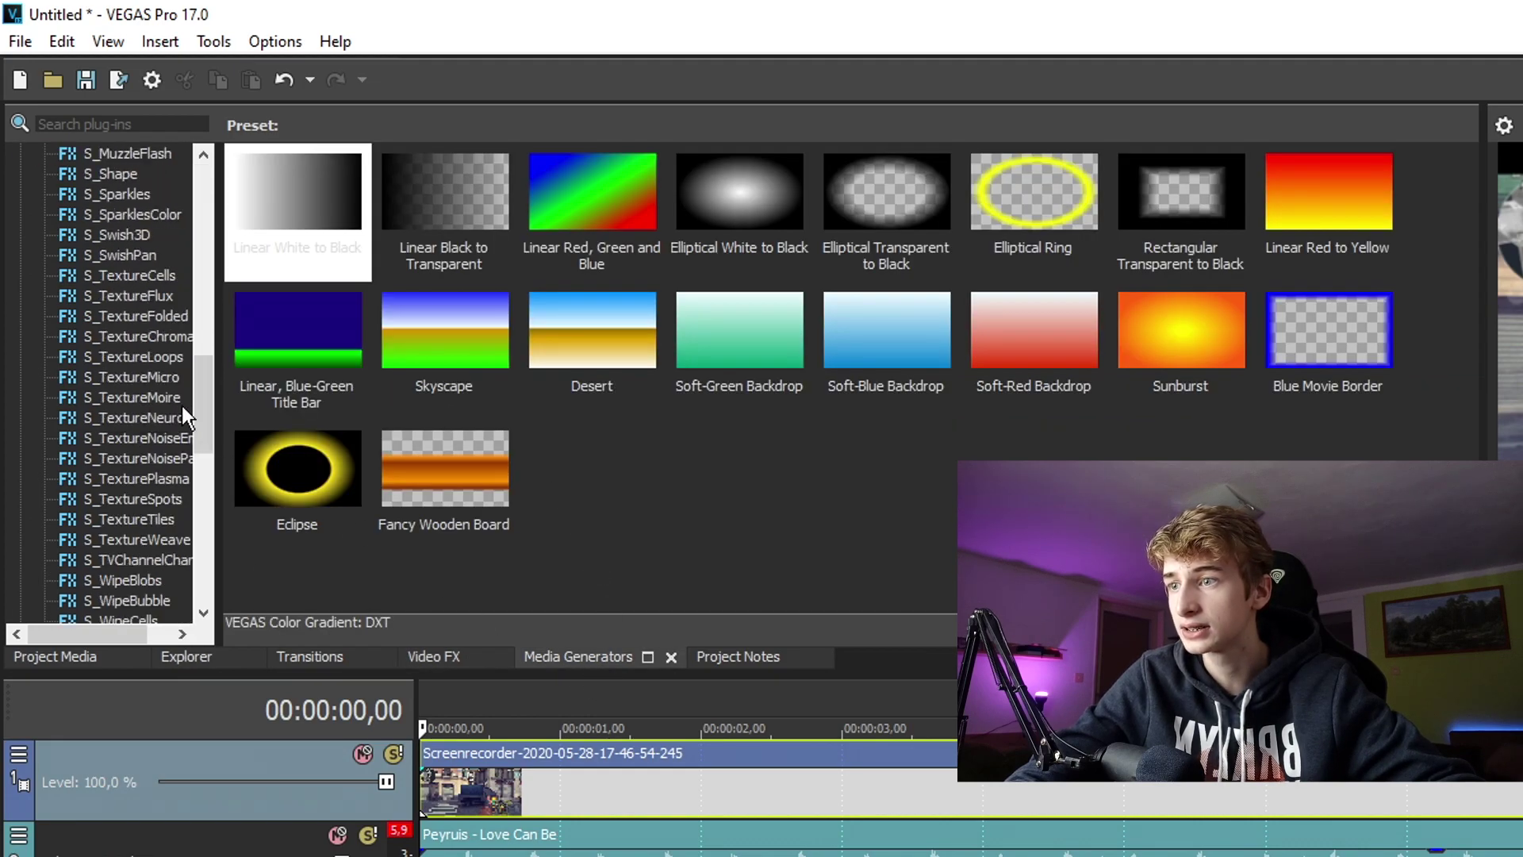
pyautogui.click(74, 453)
pyautogui.scroll(11, 148, 444)
pyautogui.click(147, 448)
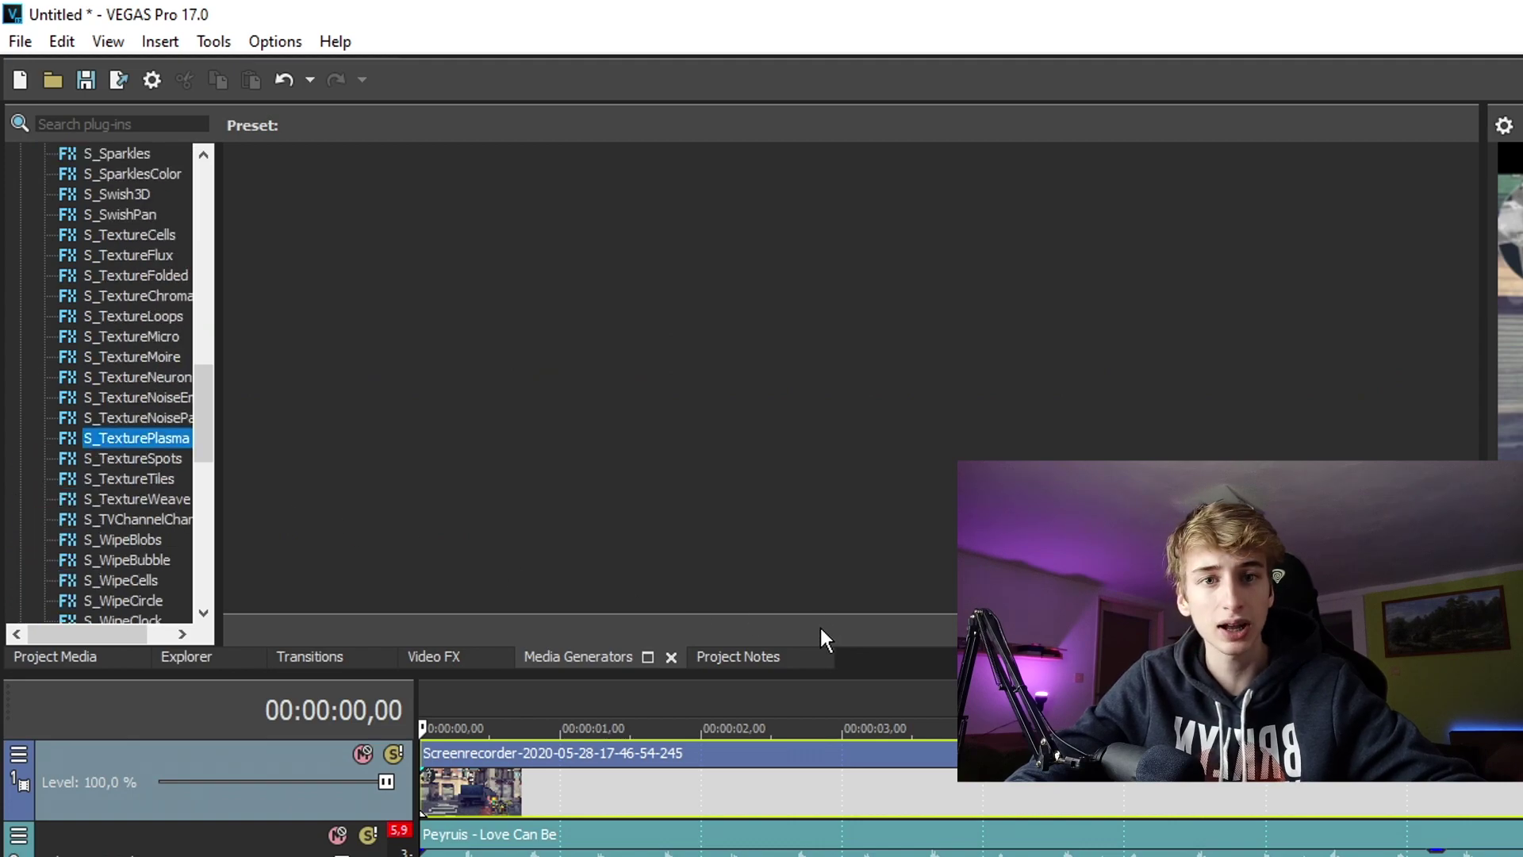
pyautogui.scroll(4, 819, 628)
pyautogui.click(67, 657)
pyautogui.click(585, 659)
pyautogui.click(453, 661)
pyautogui.click(327, 657)
pyautogui.click(749, 658)
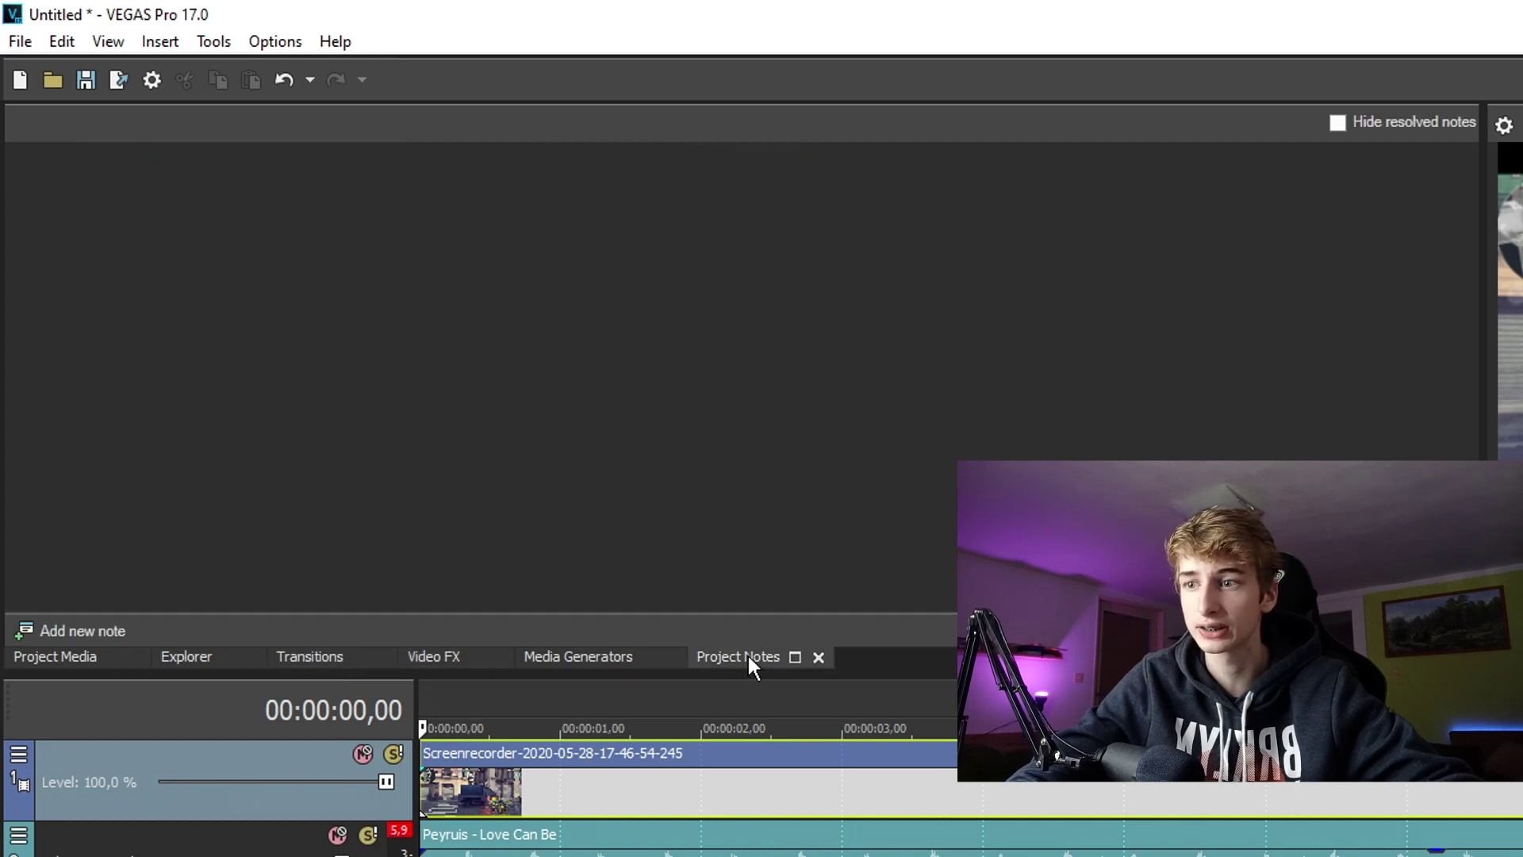
pyautogui.click(199, 657)
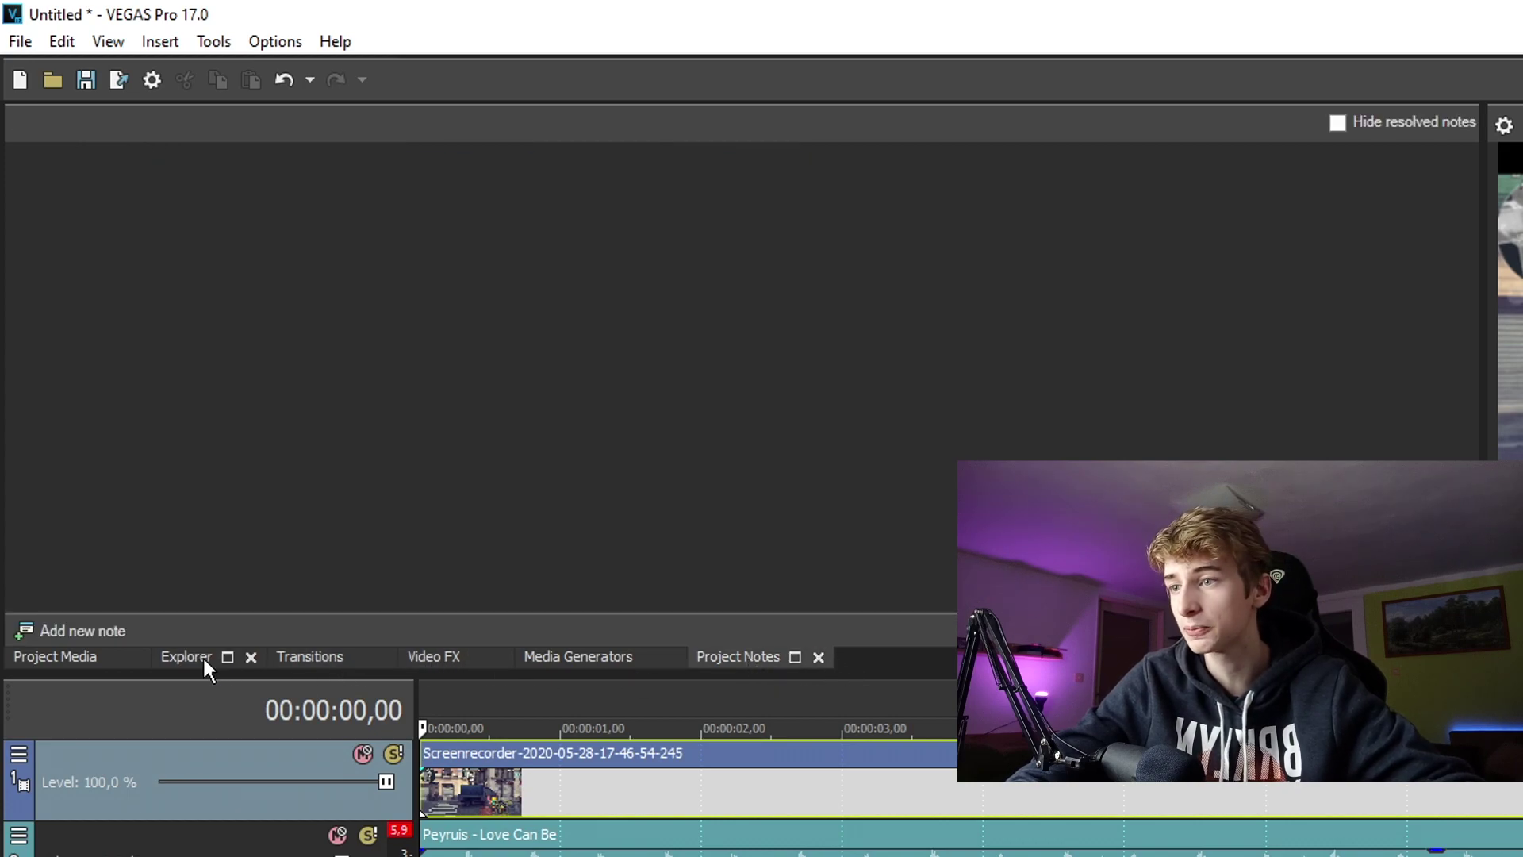
pyautogui.click(65, 663)
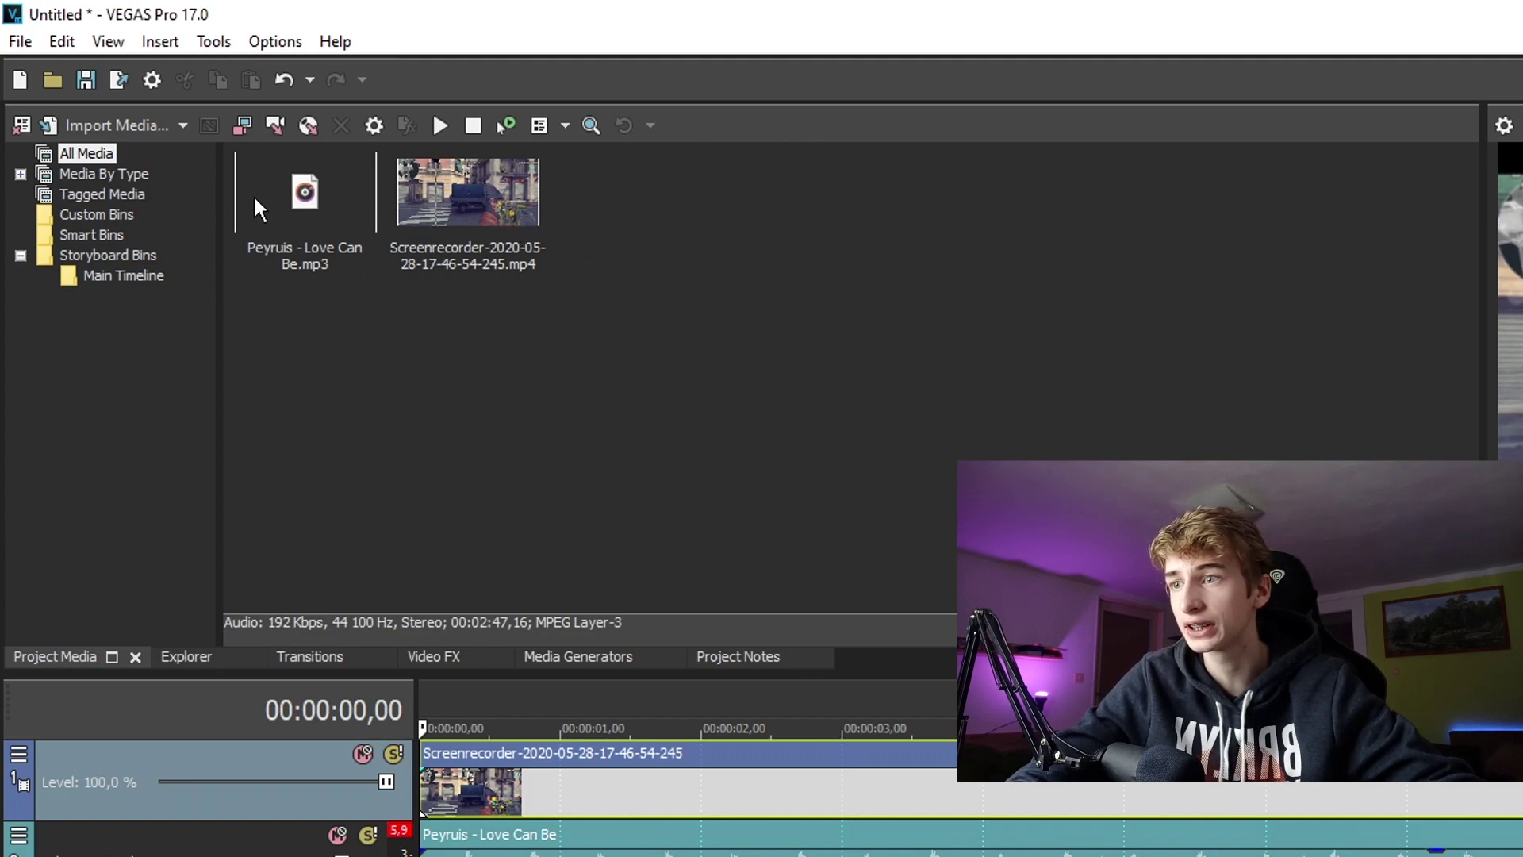
pyautogui.click(382, 202)
pyautogui.click(559, 229)
pyautogui.click(523, 226)
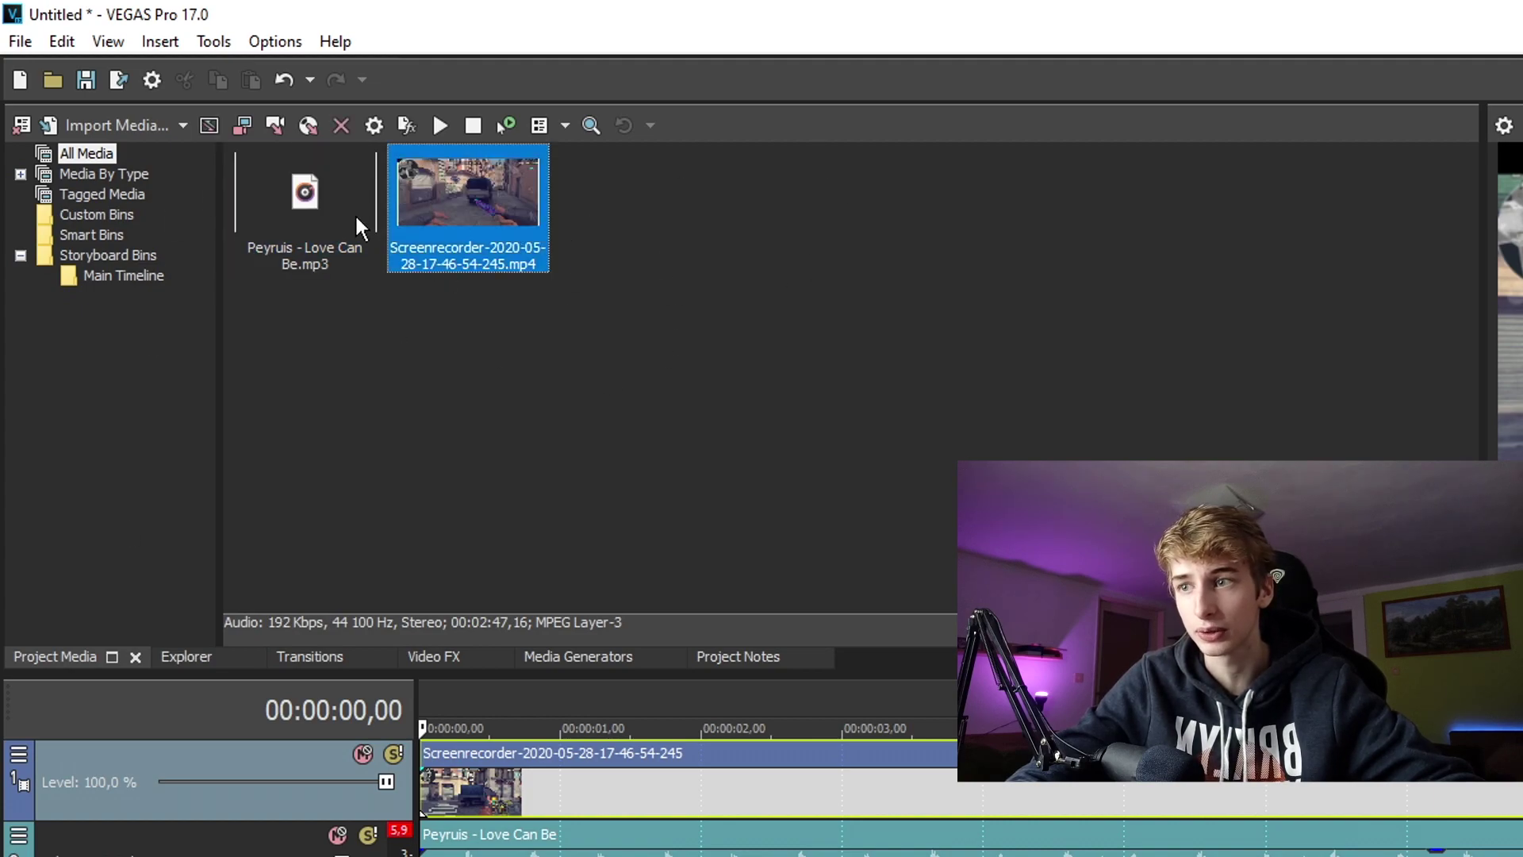
pyautogui.click(314, 340)
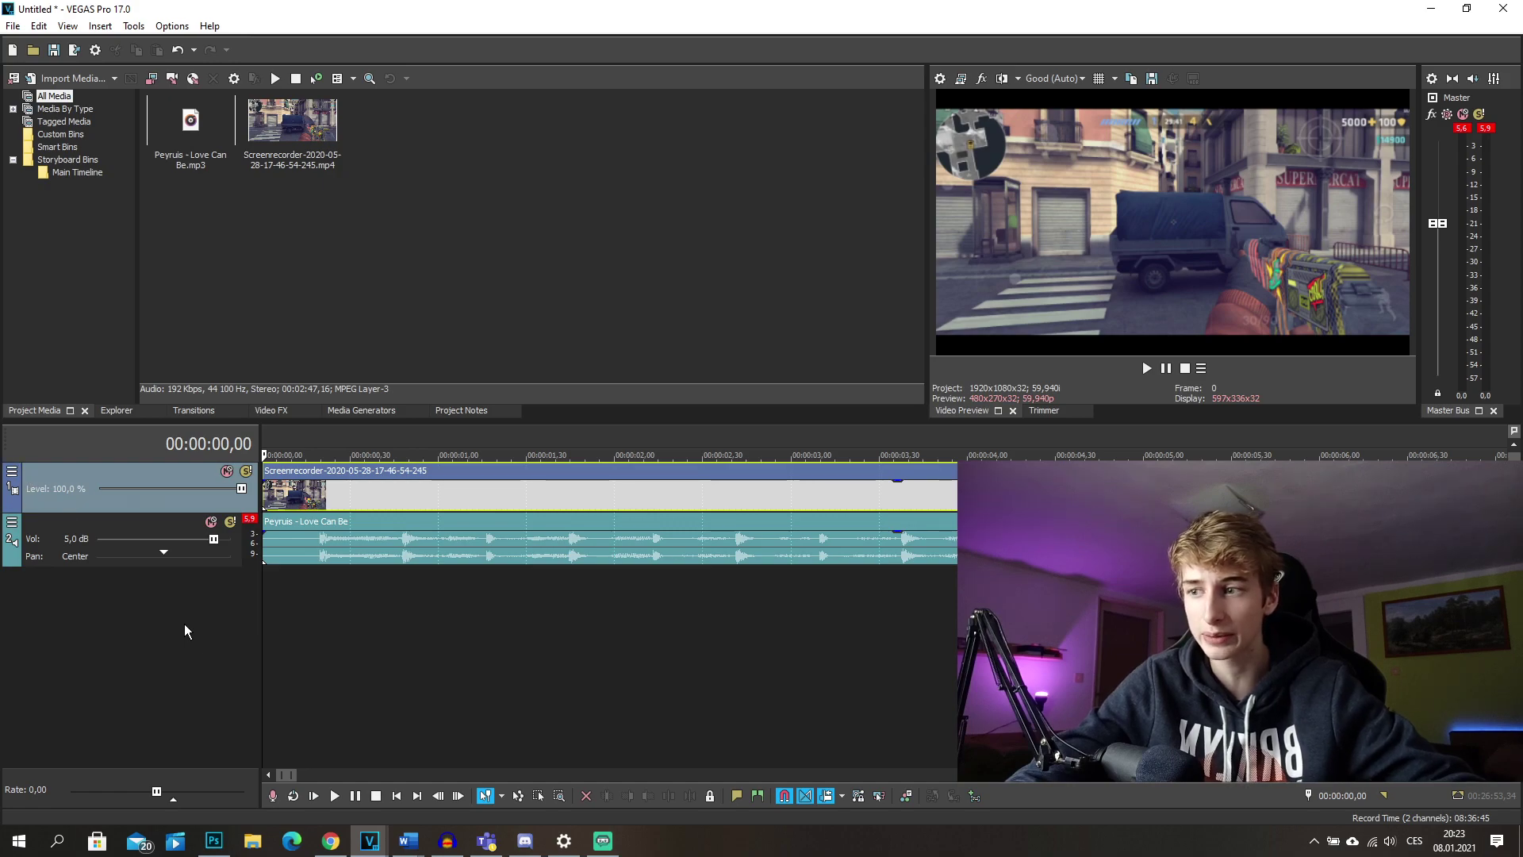
# Show all controls on the video track header via Edit Visible Button Set
pyautogui.click(12, 471)
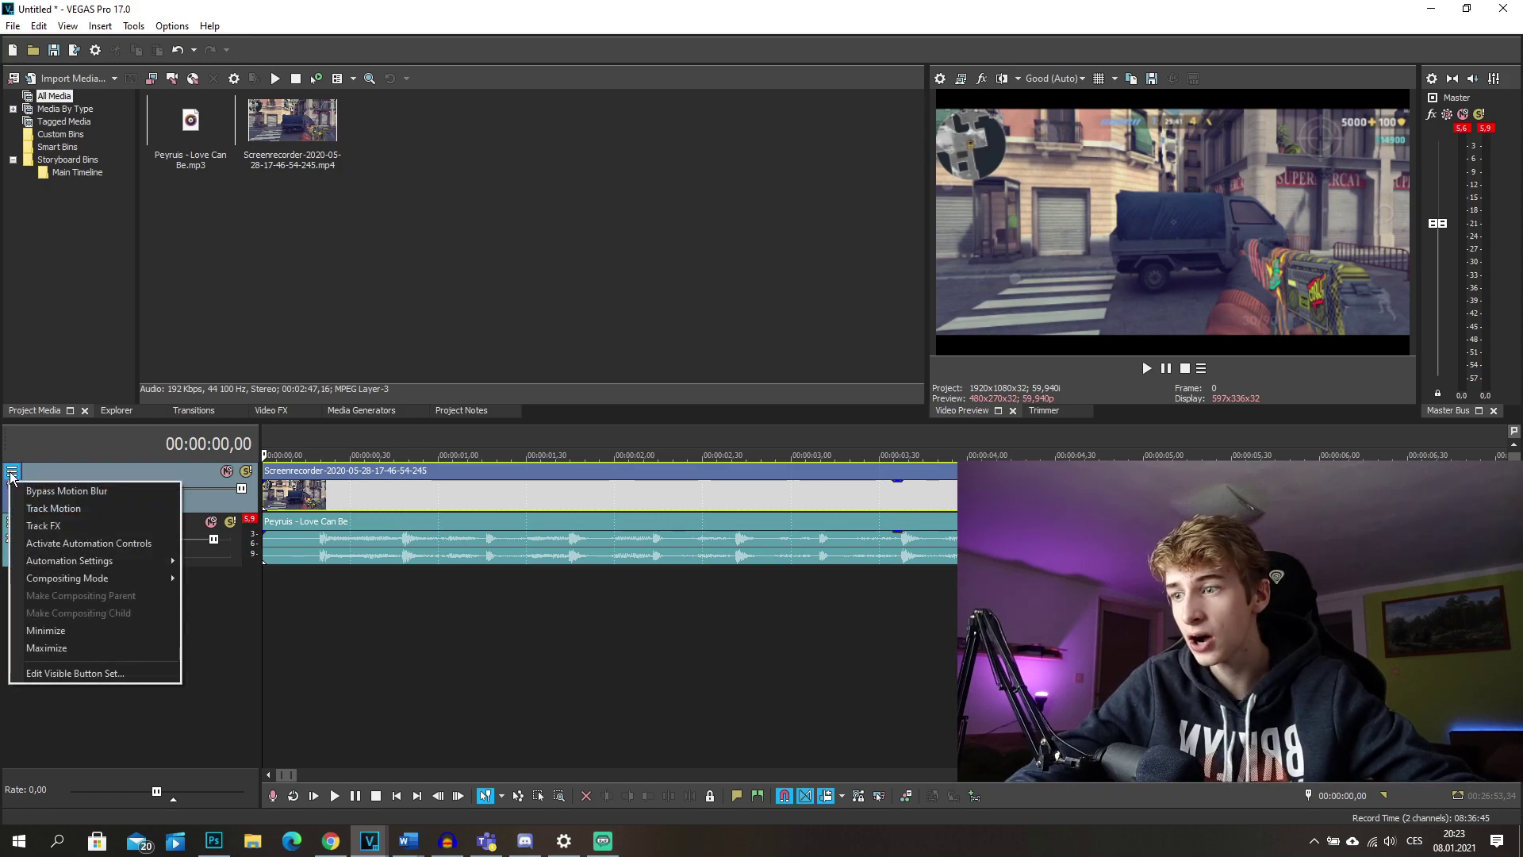
pyautogui.click(88, 676)
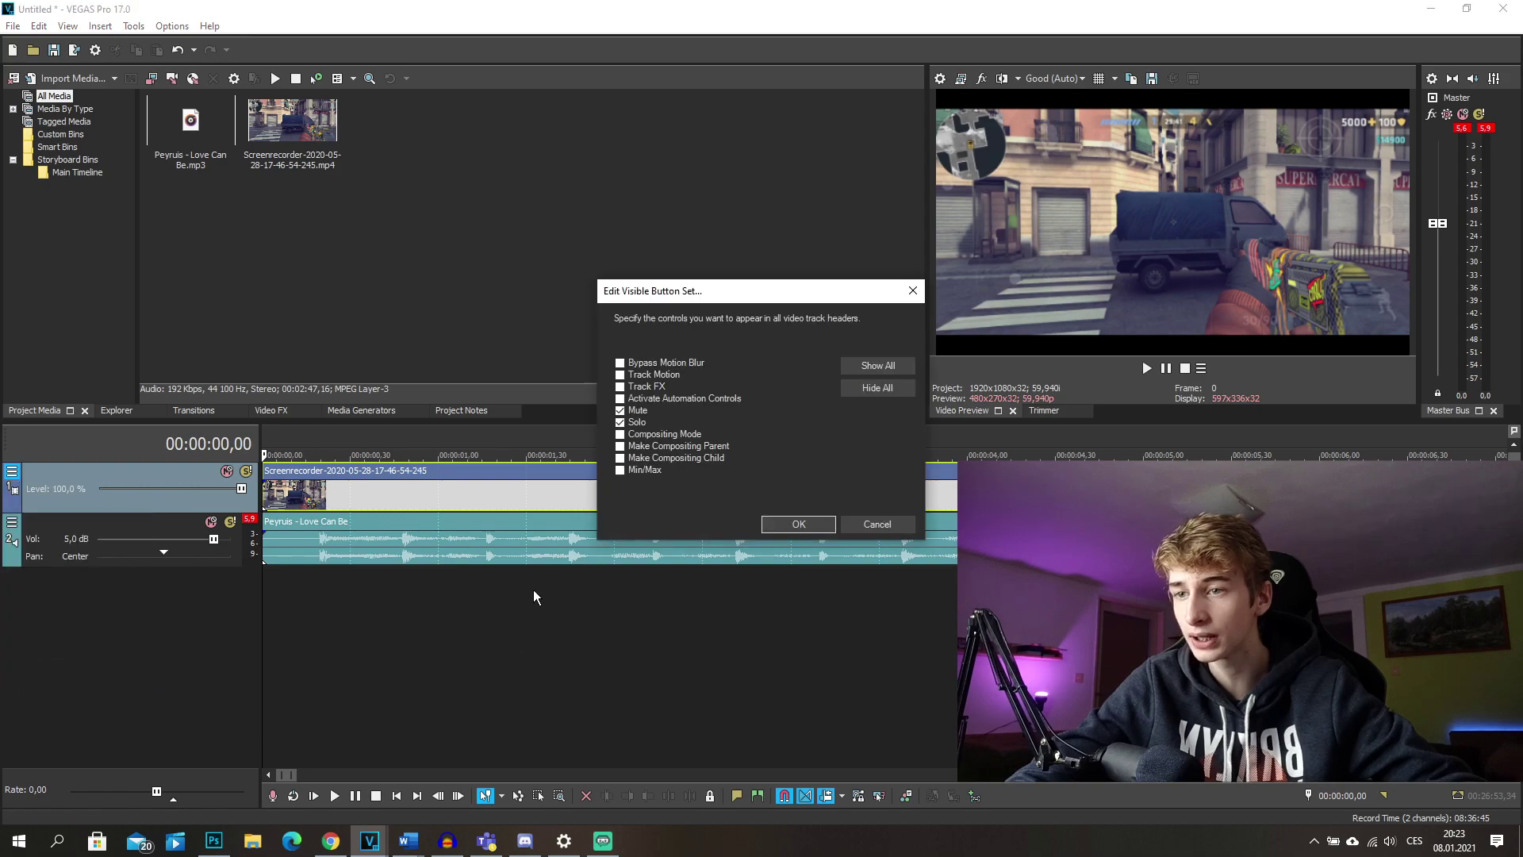
pyautogui.click(877, 365)
pyautogui.click(799, 525)
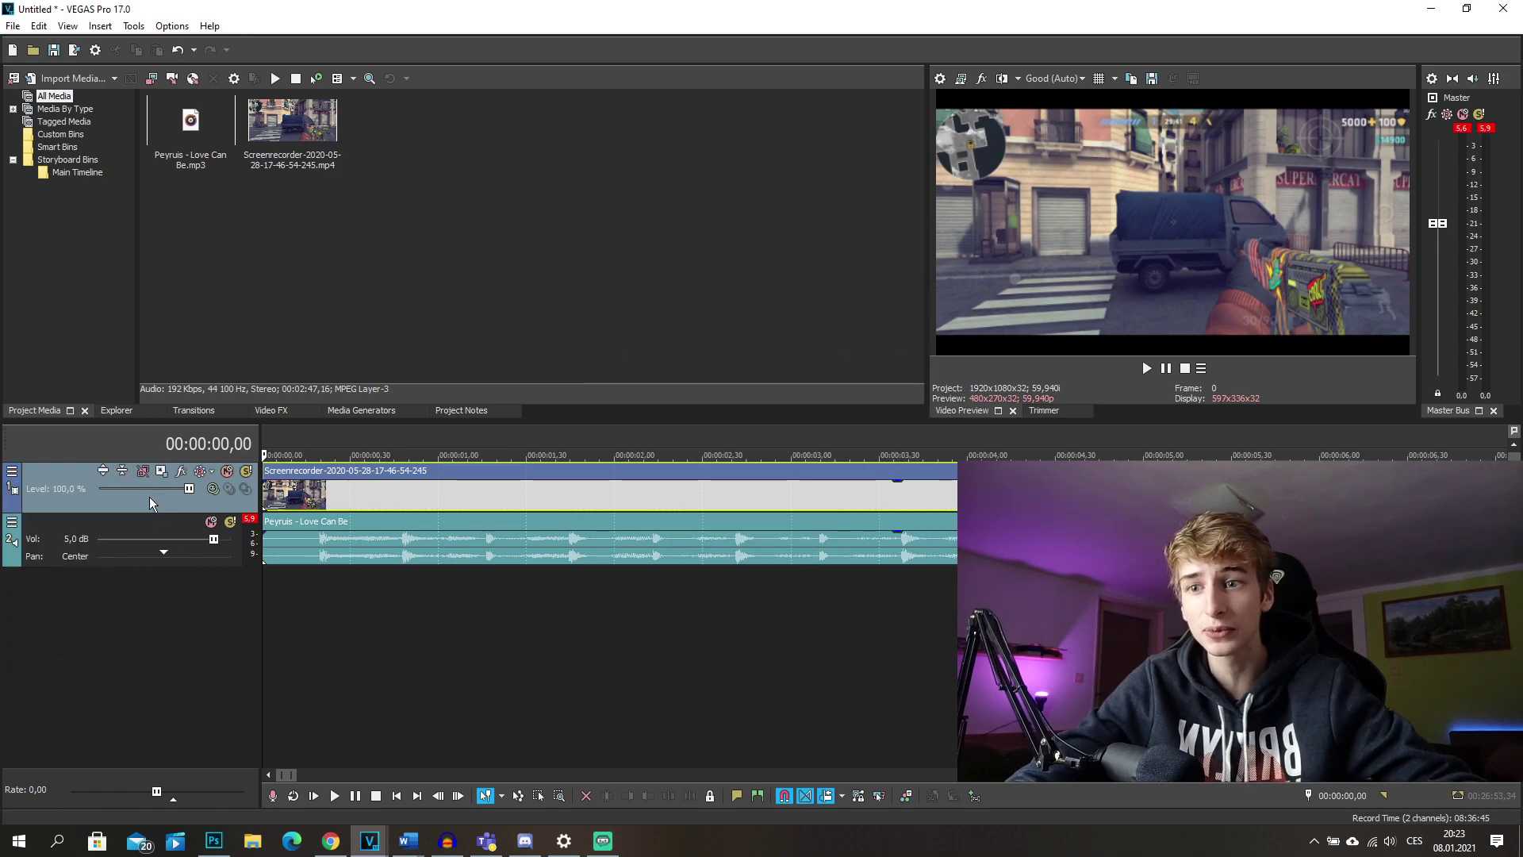
# Show all controls on the preview playback toolbar
pyautogui.click(1200, 368)
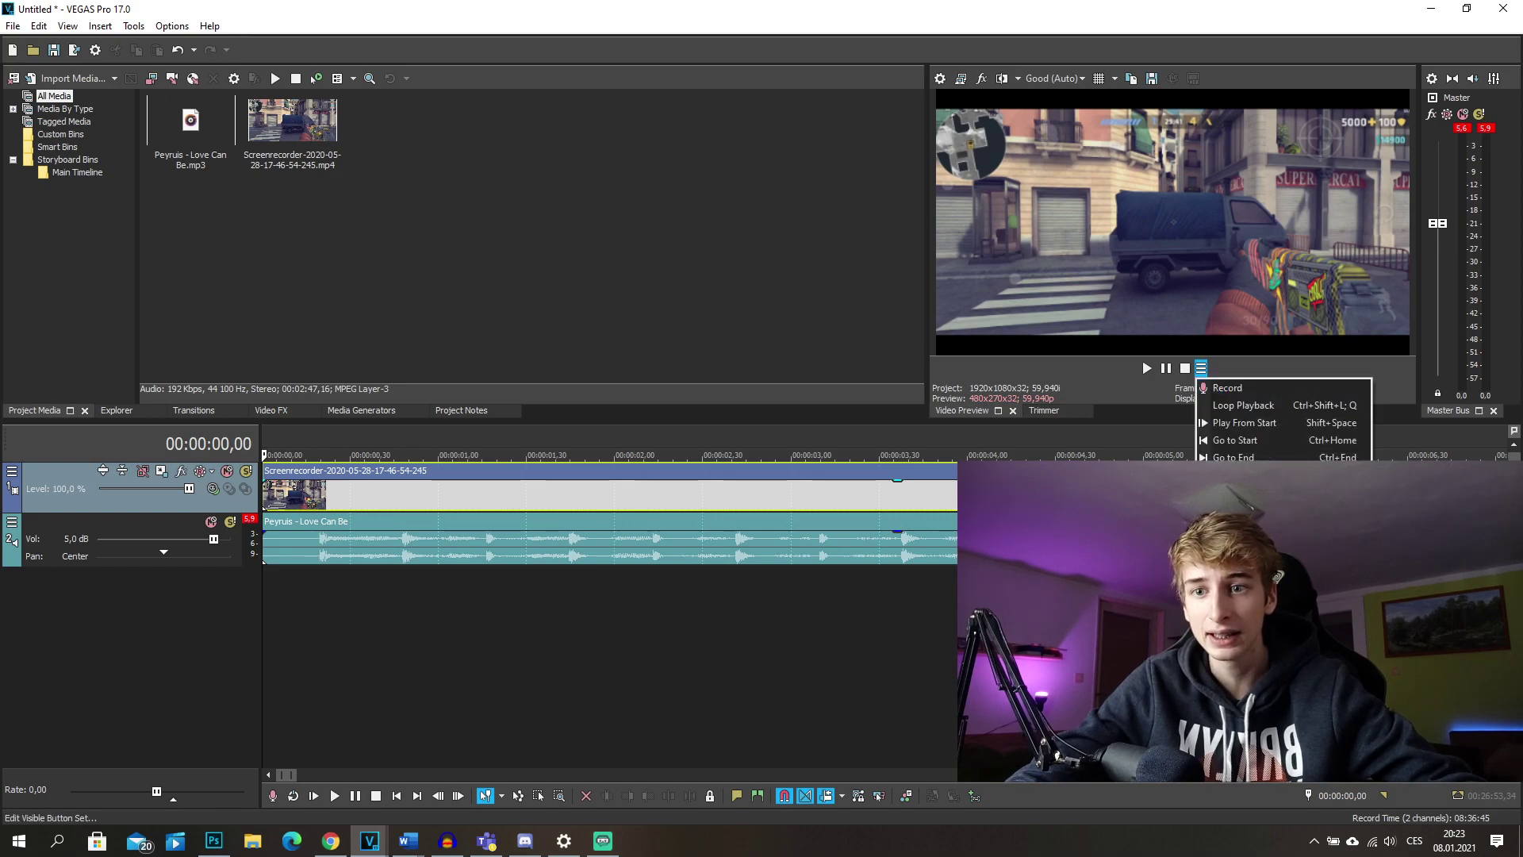
pyautogui.click(1202, 520)
pyautogui.click(877, 365)
pyautogui.click(797, 525)
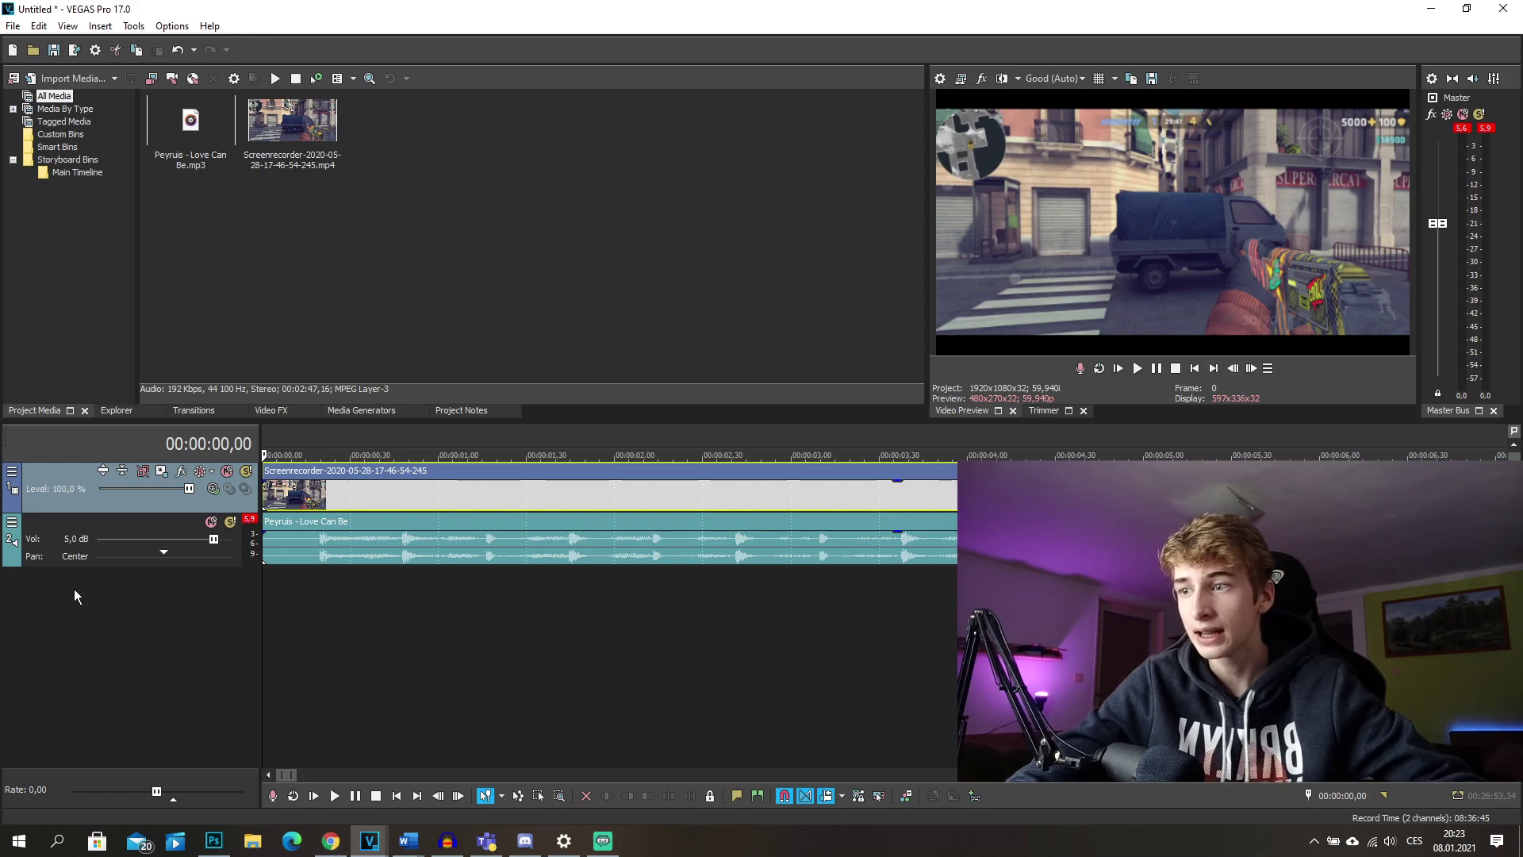
# Show all controls on the music track's audio header
pyautogui.click(12, 522)
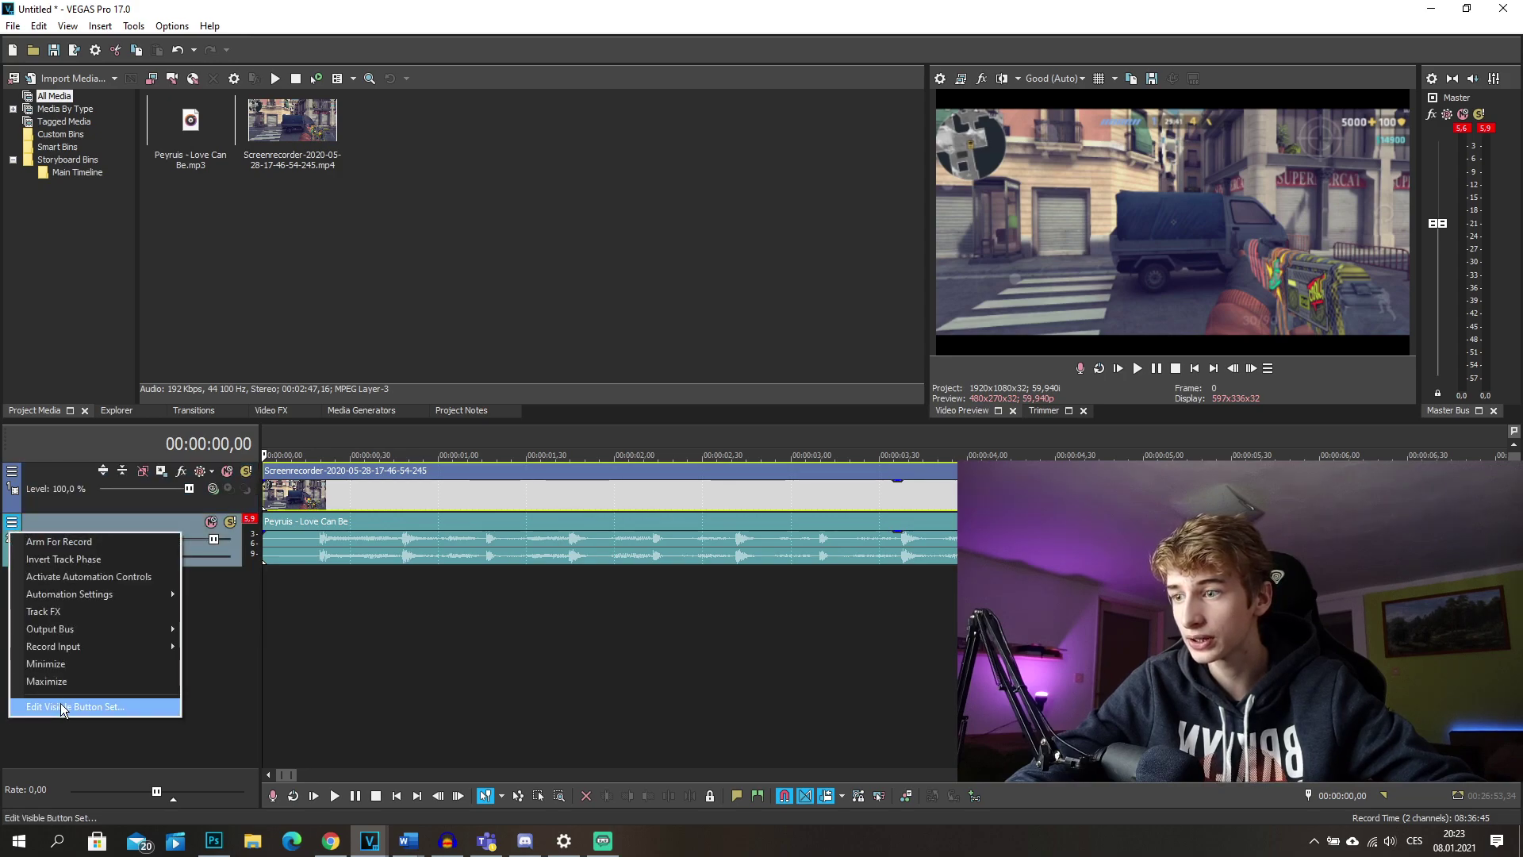
pyautogui.click(64, 707)
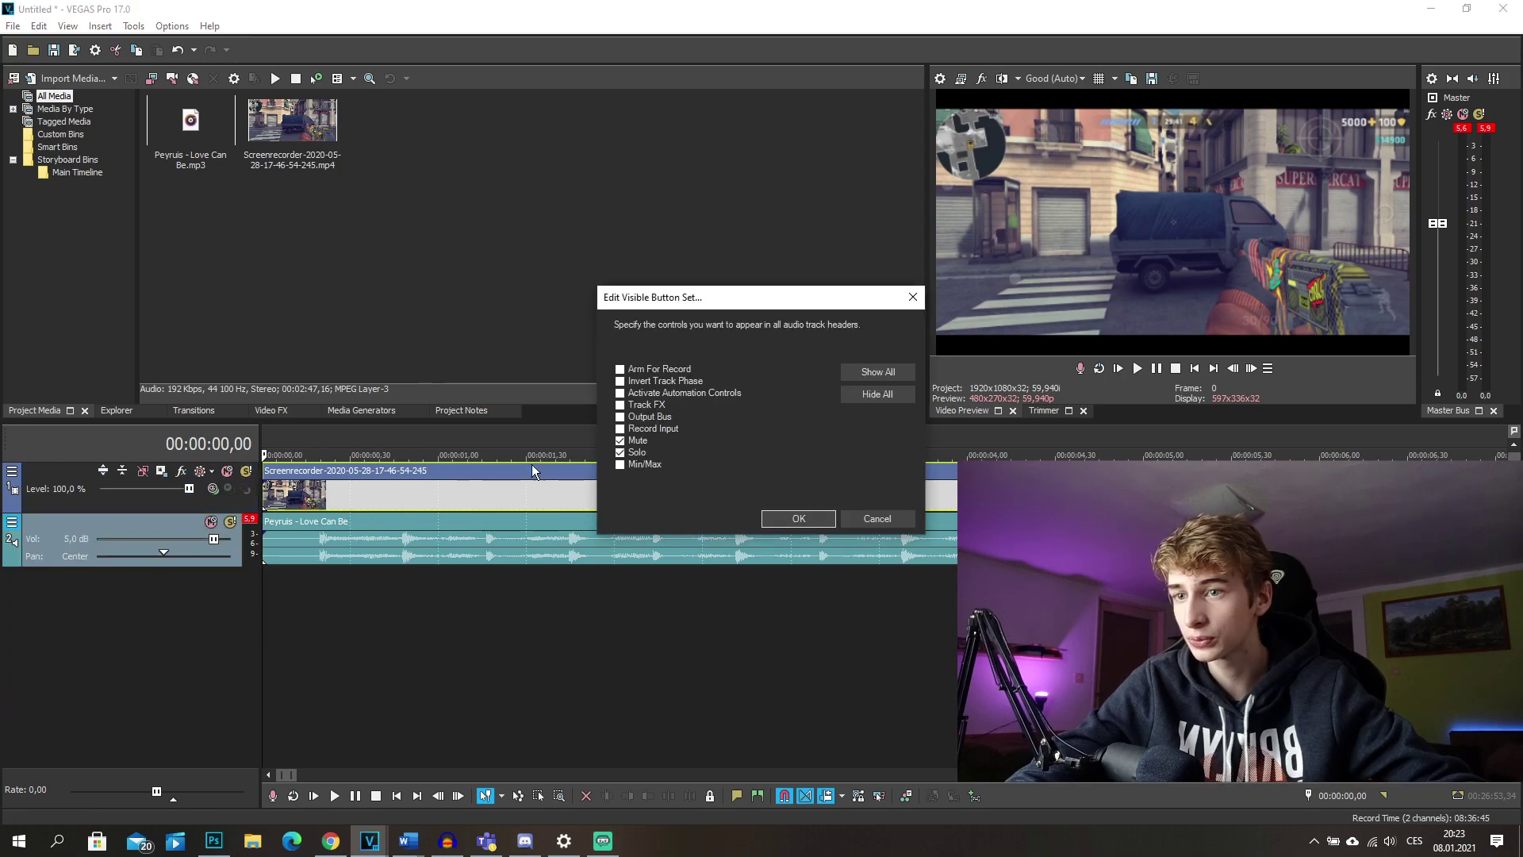
pyautogui.click(797, 518)
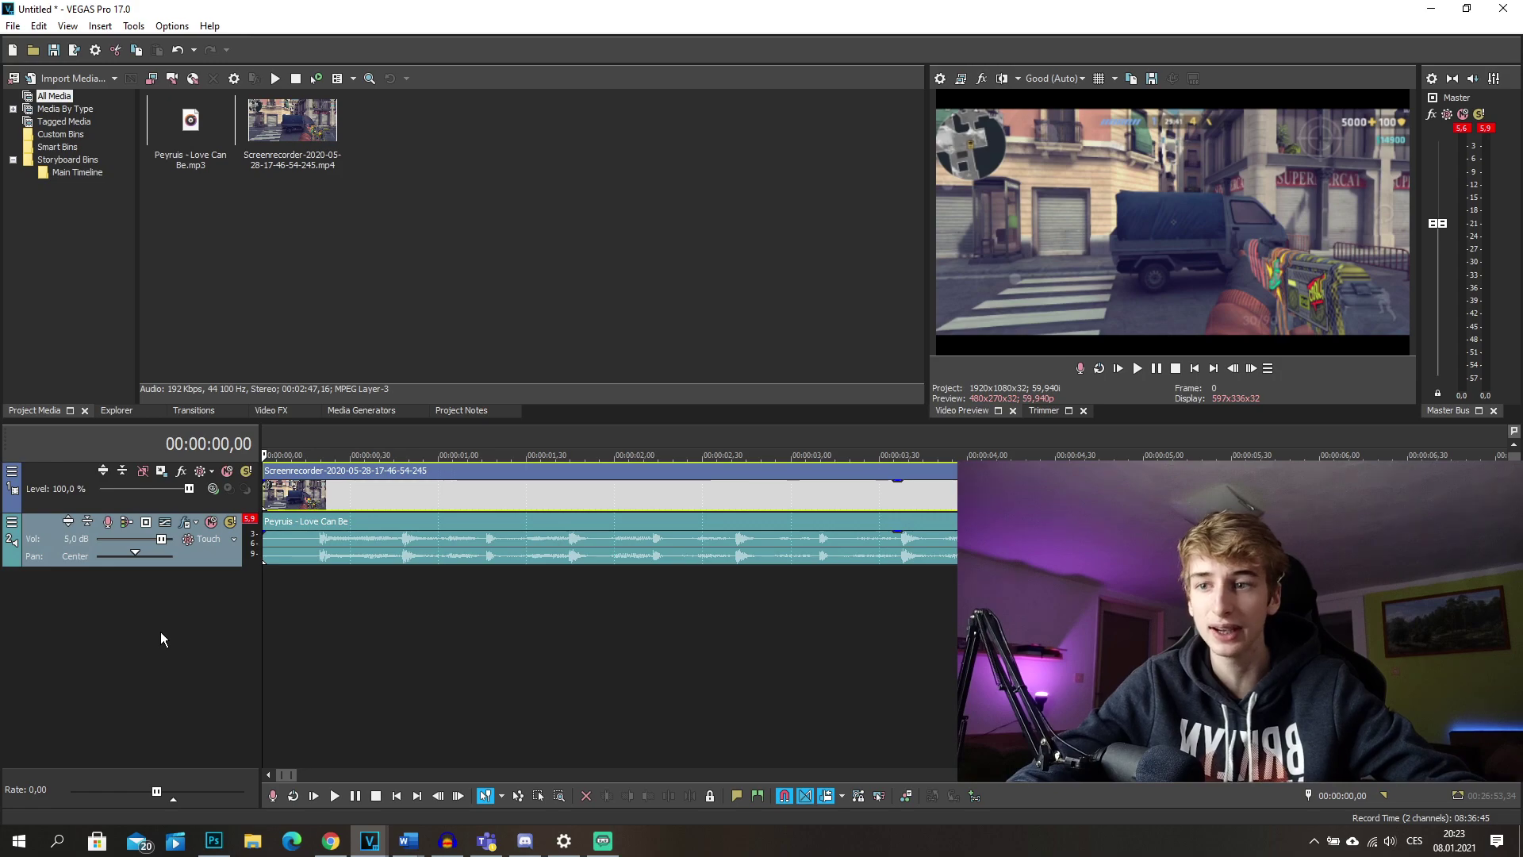
pyautogui.scroll(-6, 325, 595)
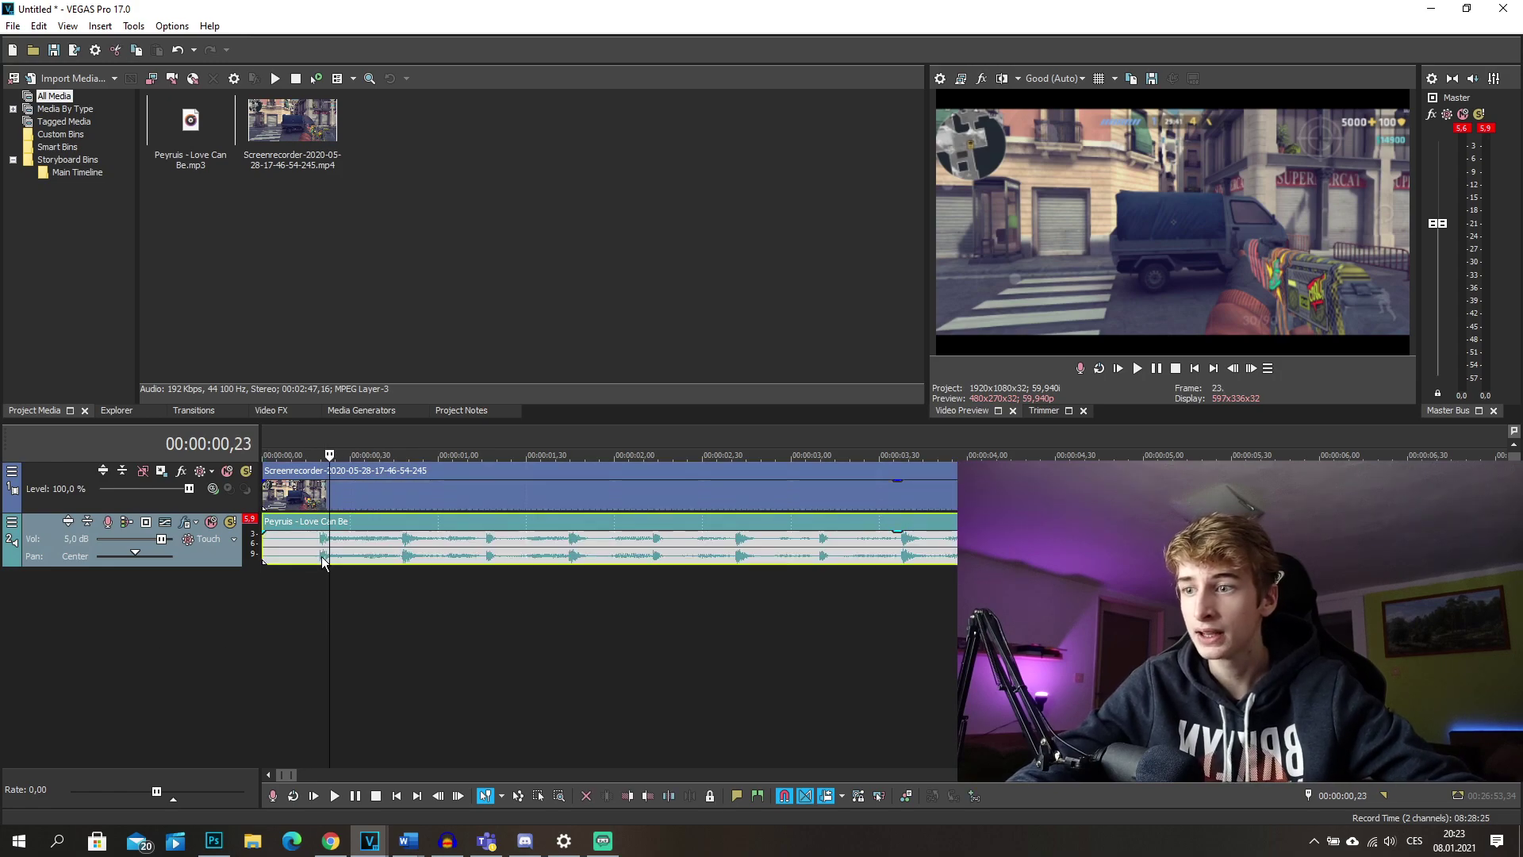
pyautogui.scroll(3, 595, 701)
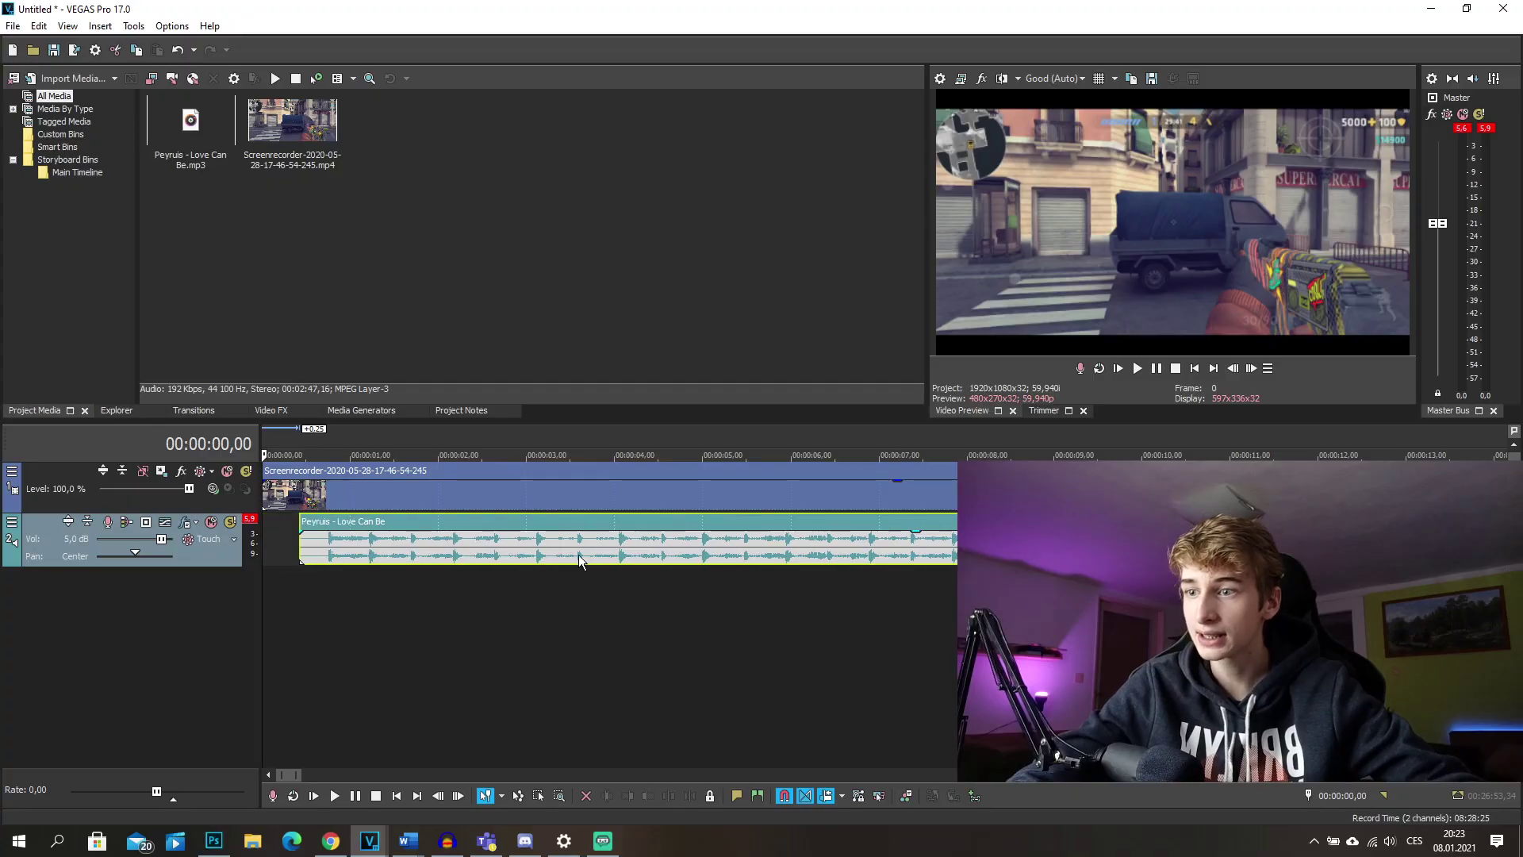
pyautogui.moveTo(578, 555); pyautogui.dragTo(802, 555)
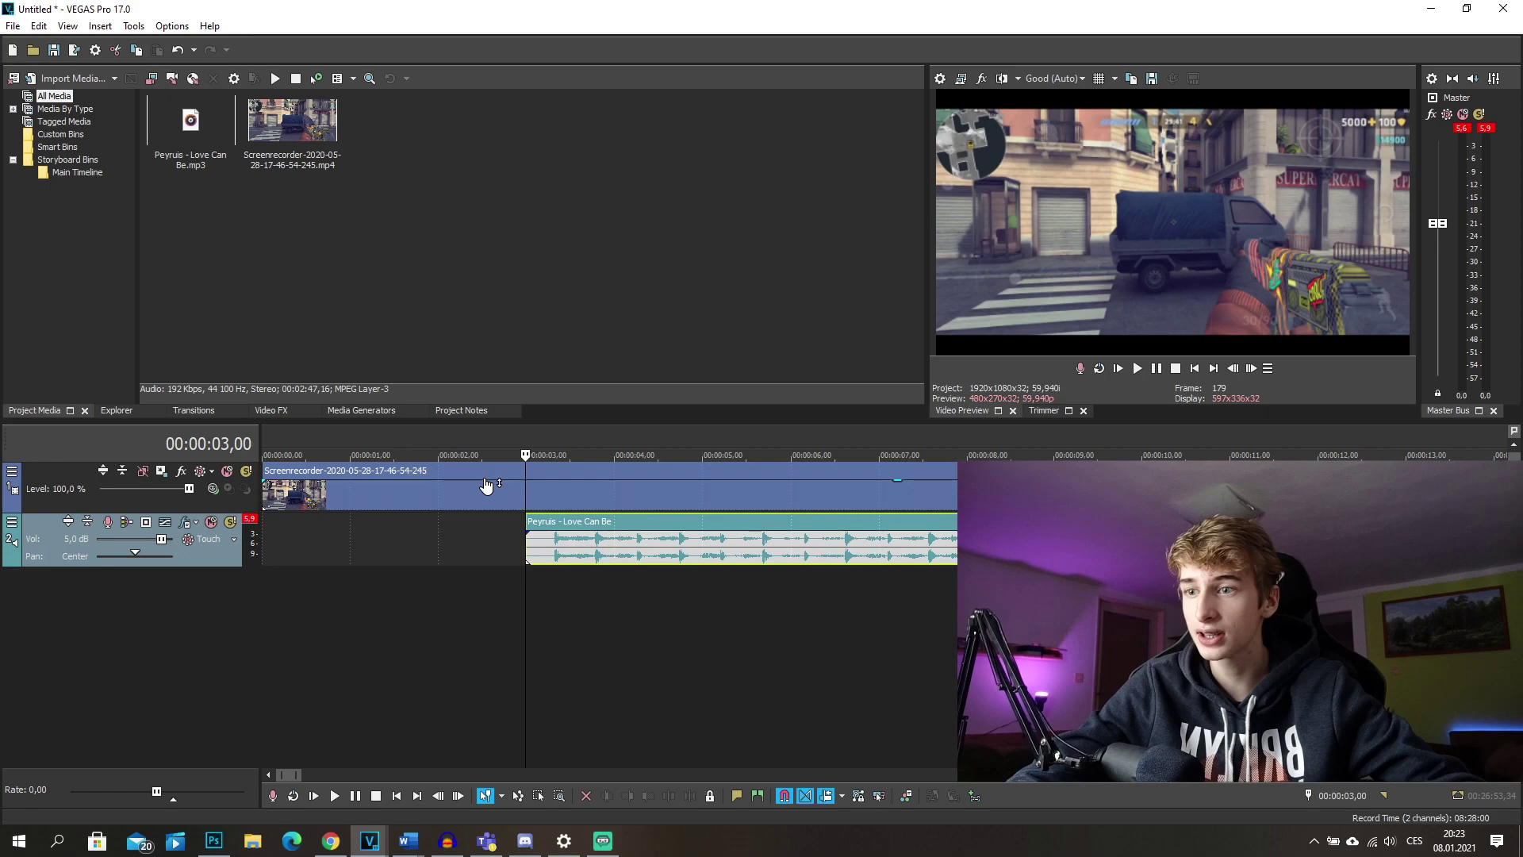
pyautogui.click(811, 493)
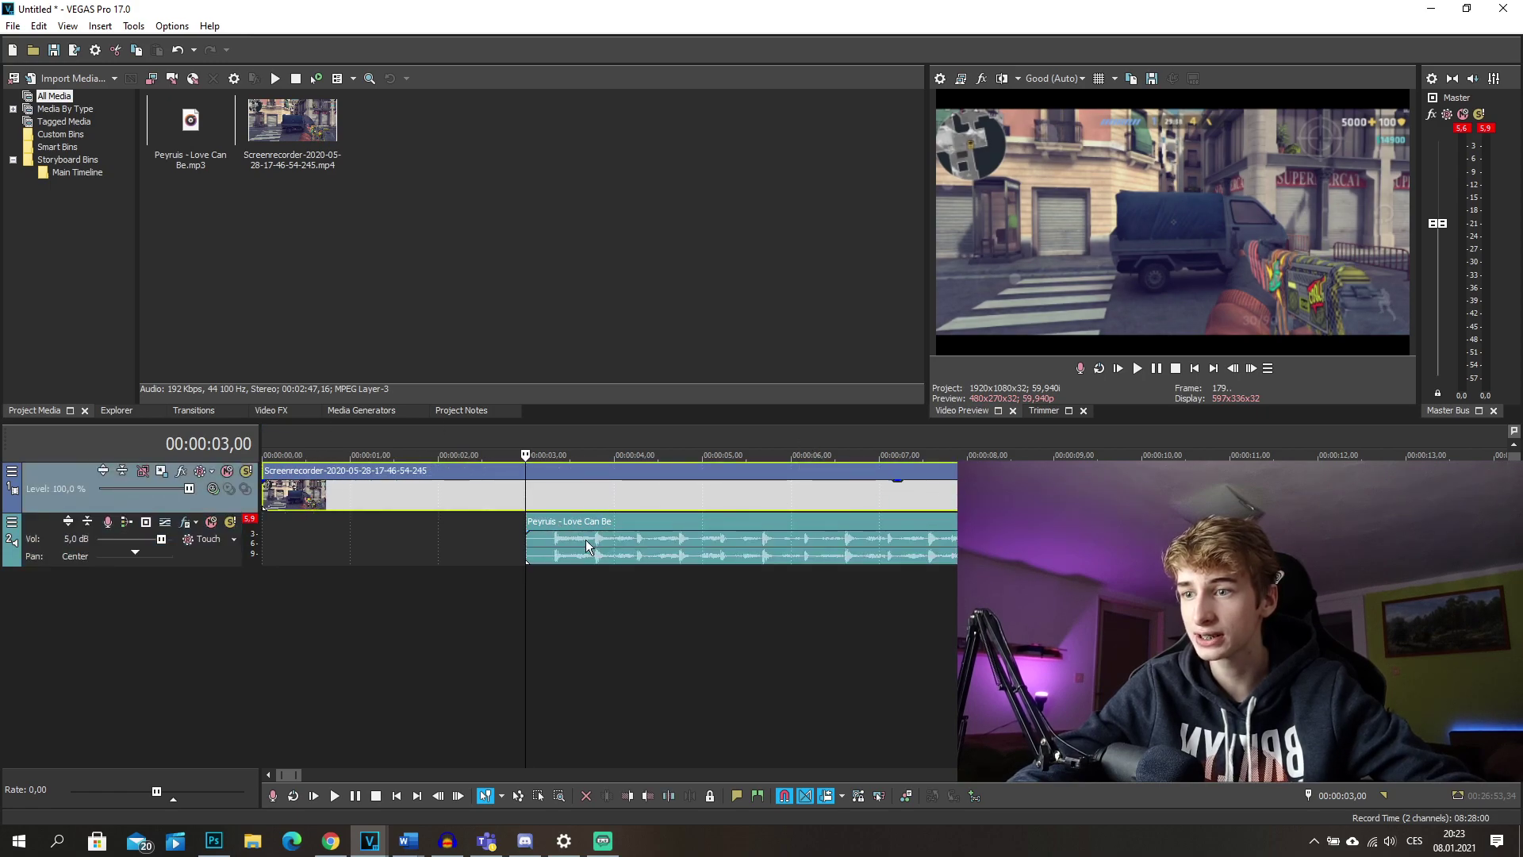
pyautogui.moveTo(585, 540); pyautogui.dragTo(323, 541)
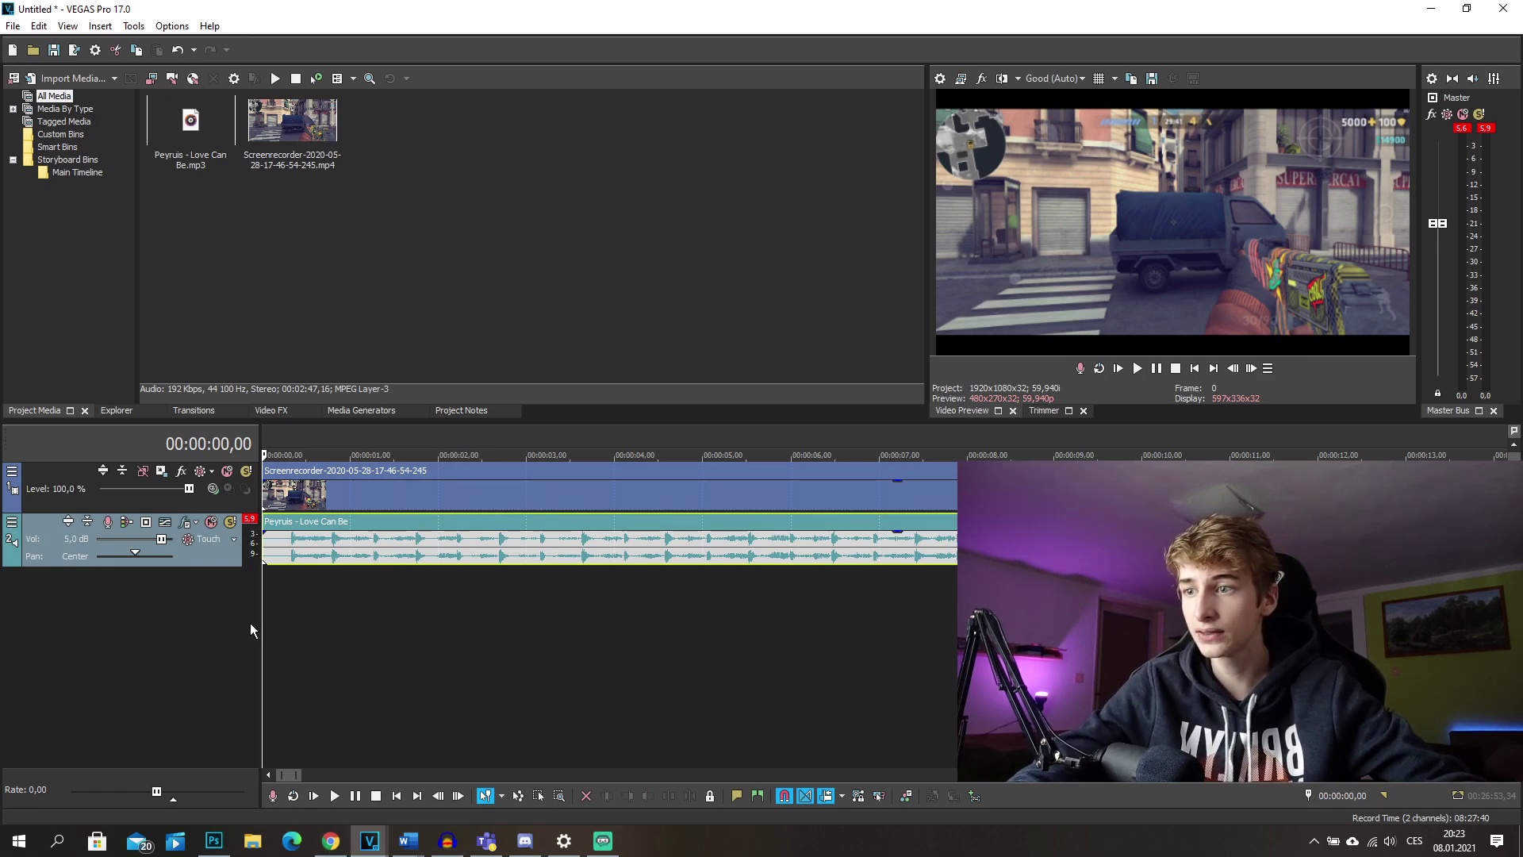
pyautogui.rightClick(130, 597)
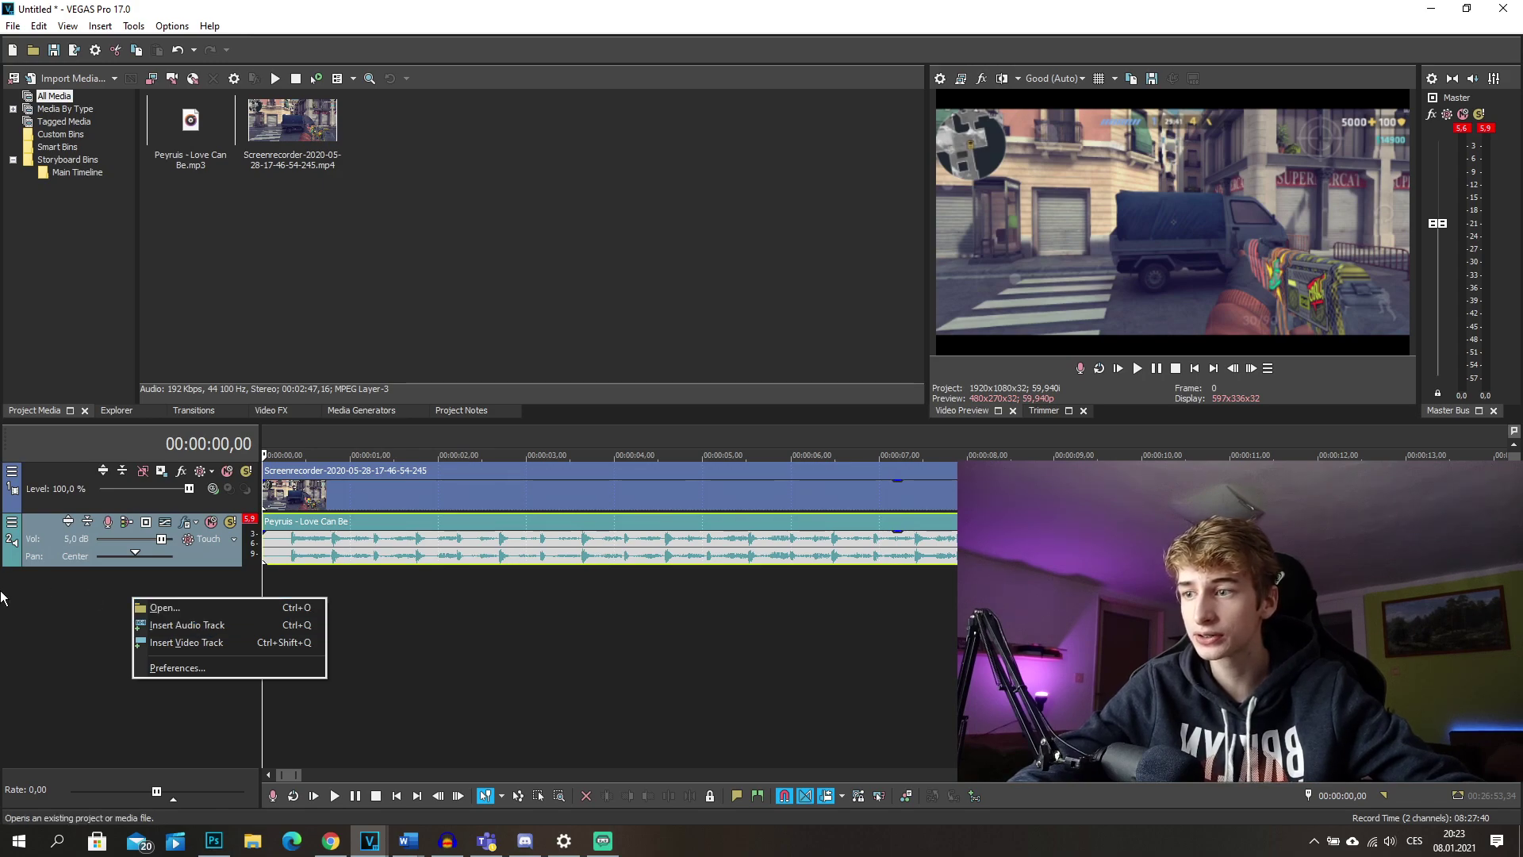
pyautogui.rightClick(97, 583)
pyautogui.rightClick(97, 584)
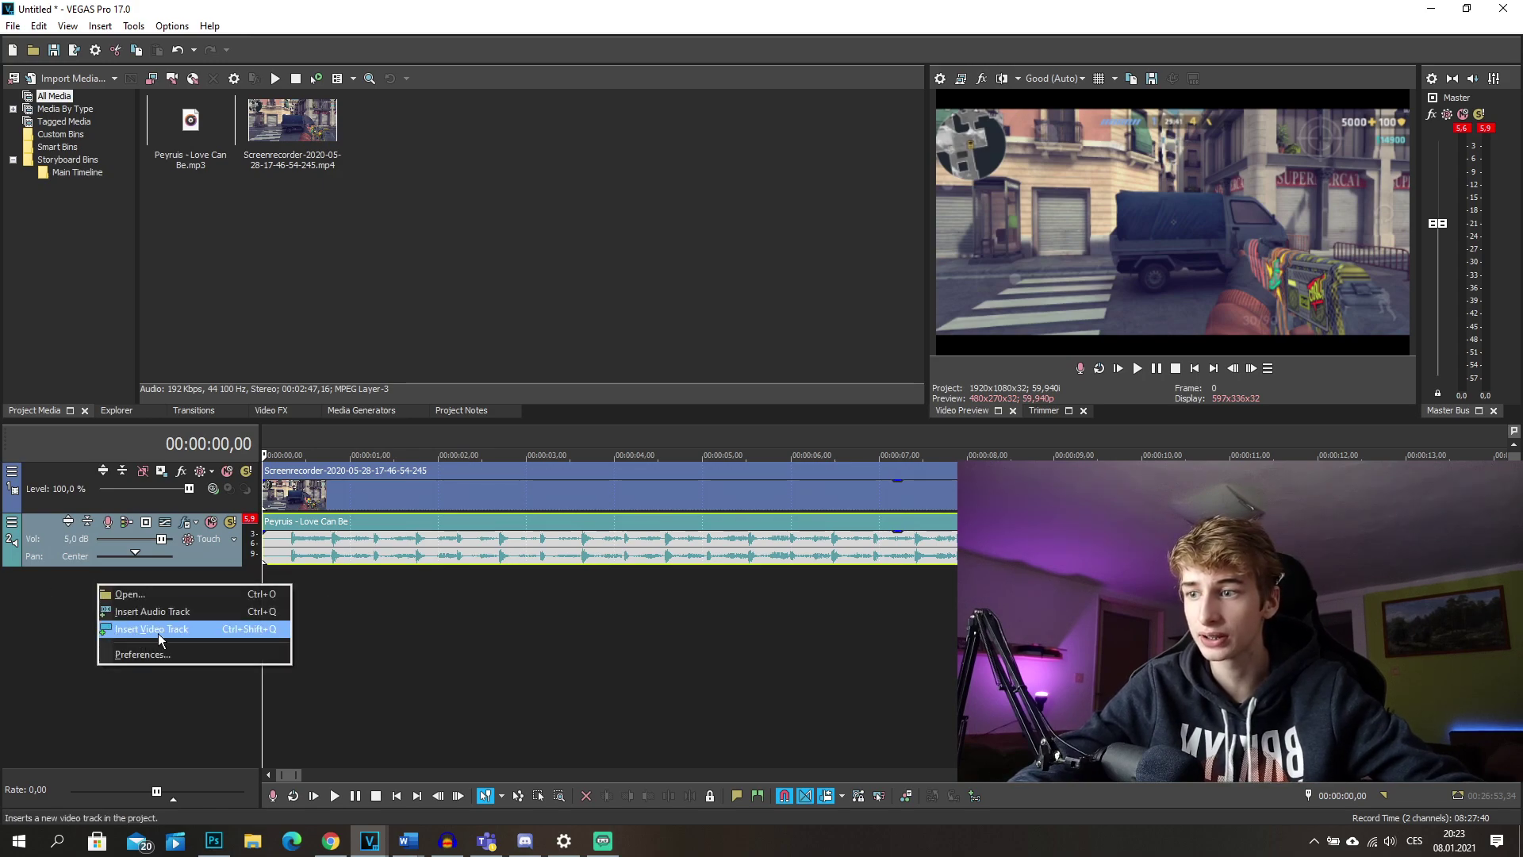
pyautogui.click(38, 617)
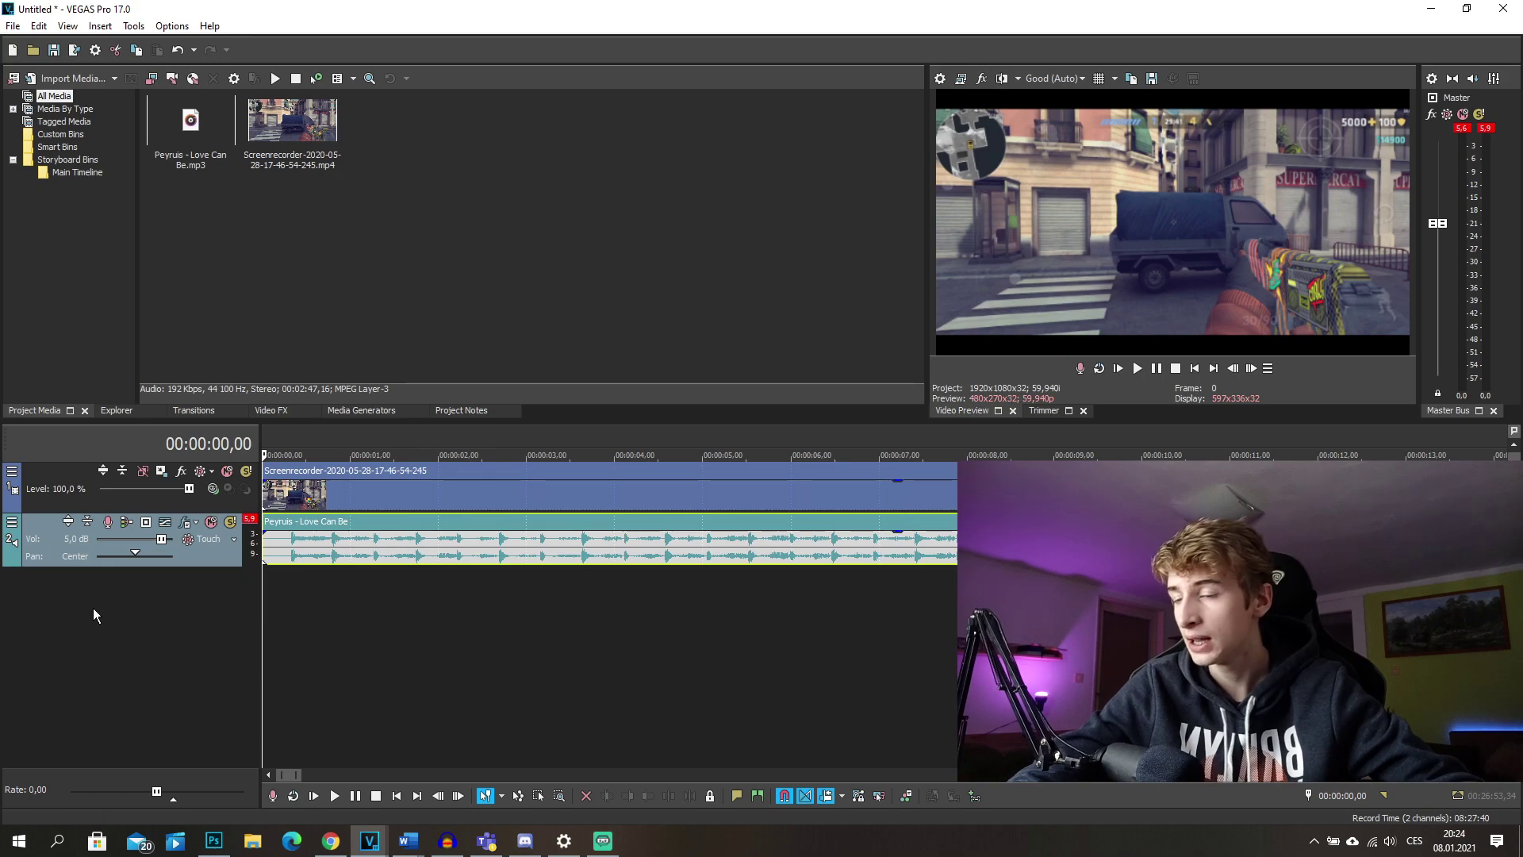
pyautogui.click(454, 494)
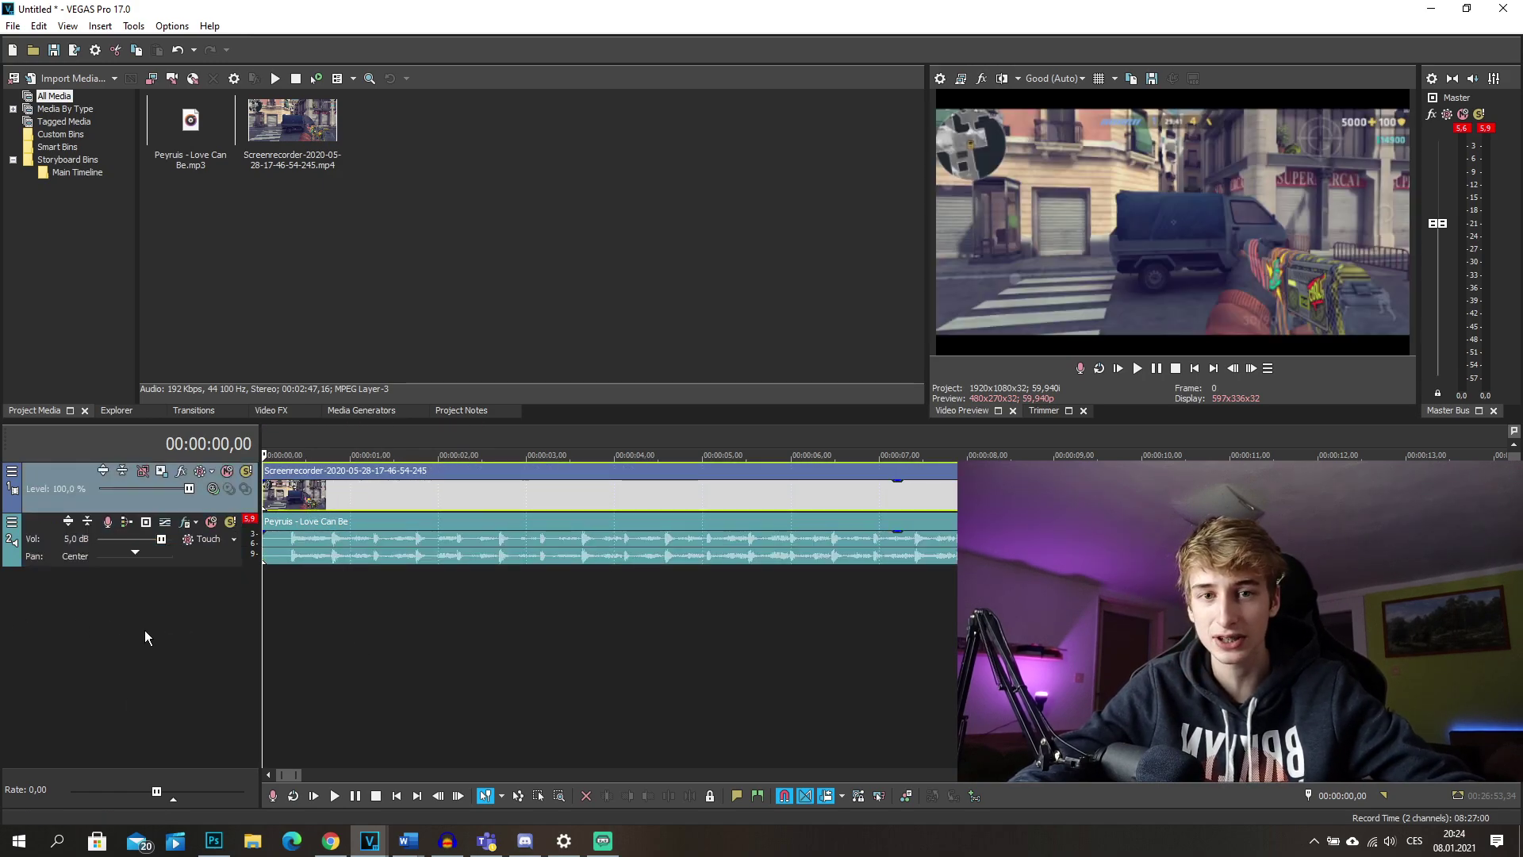
pyautogui.moveTo(470, 493); pyautogui.dragTo(421, 495)
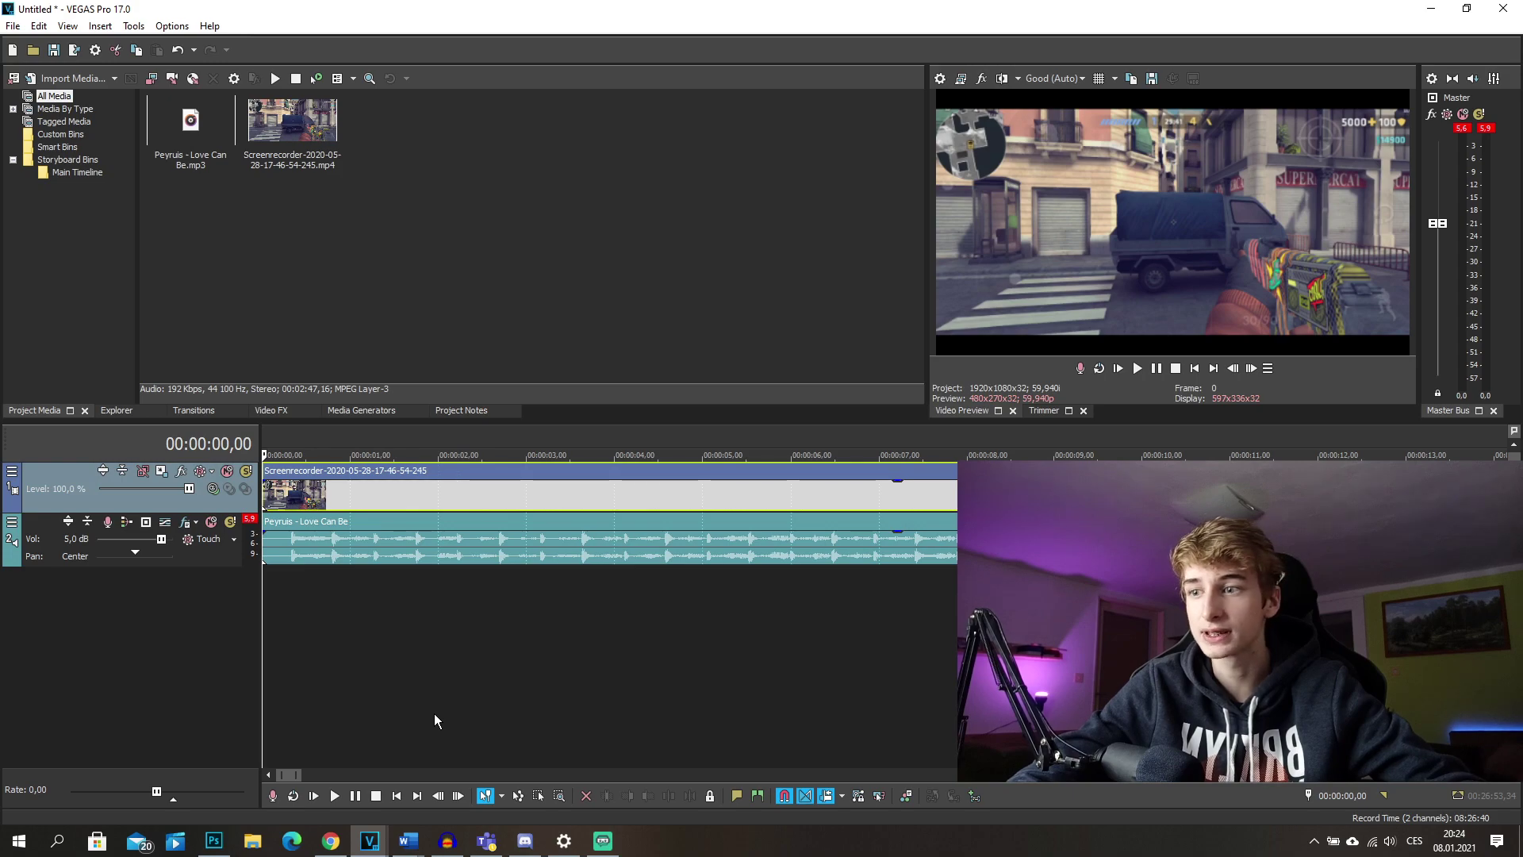
pyautogui.click(330, 624)
pyautogui.moveTo(400, 609); pyautogui.dragTo(514, 609)
pyautogui.click(297, 607)
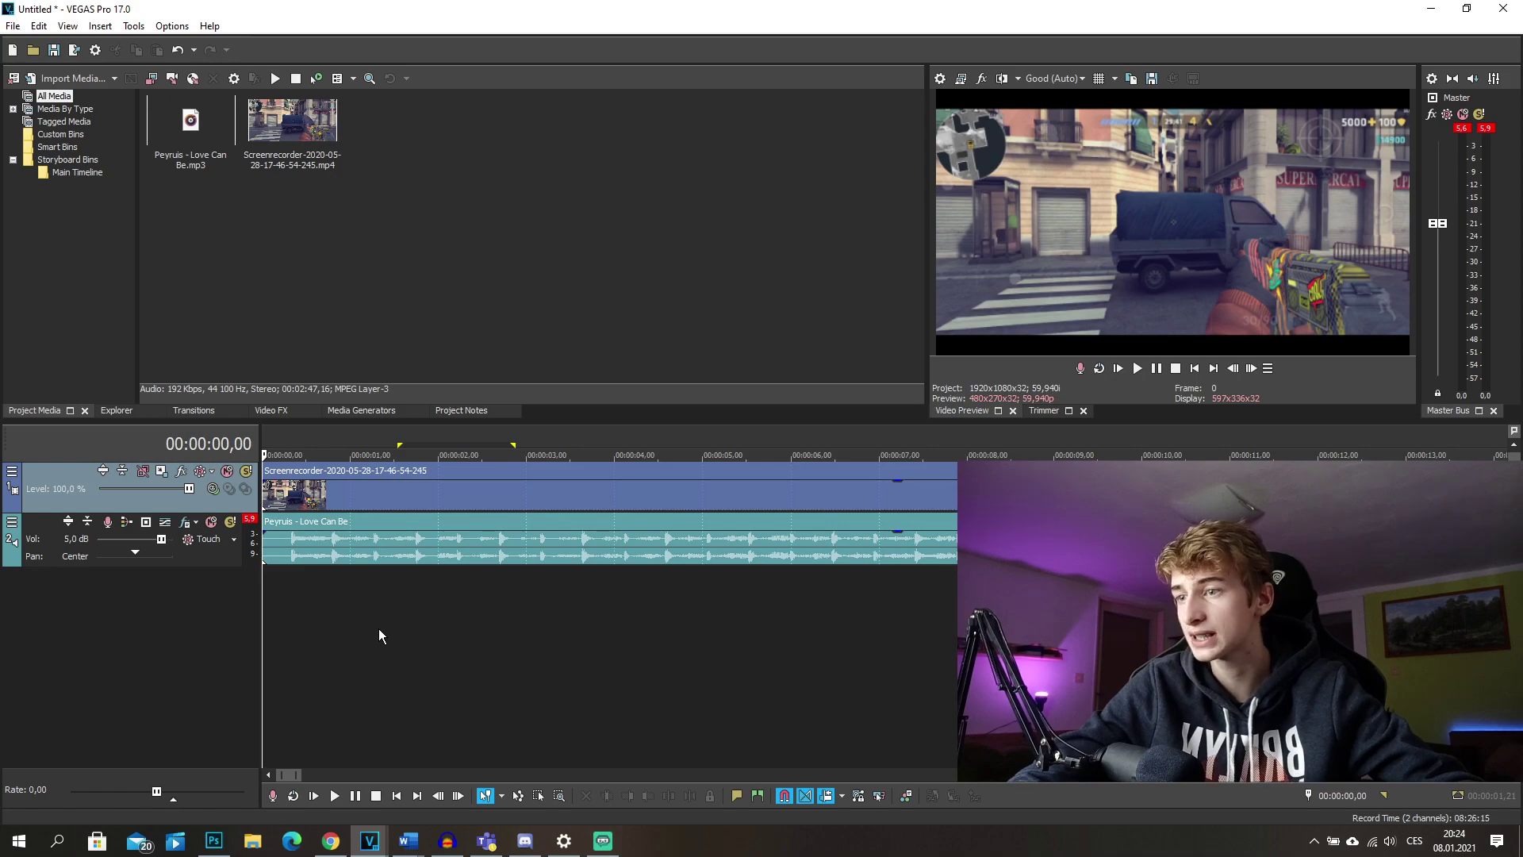
pyautogui.rightClick(102, 602)
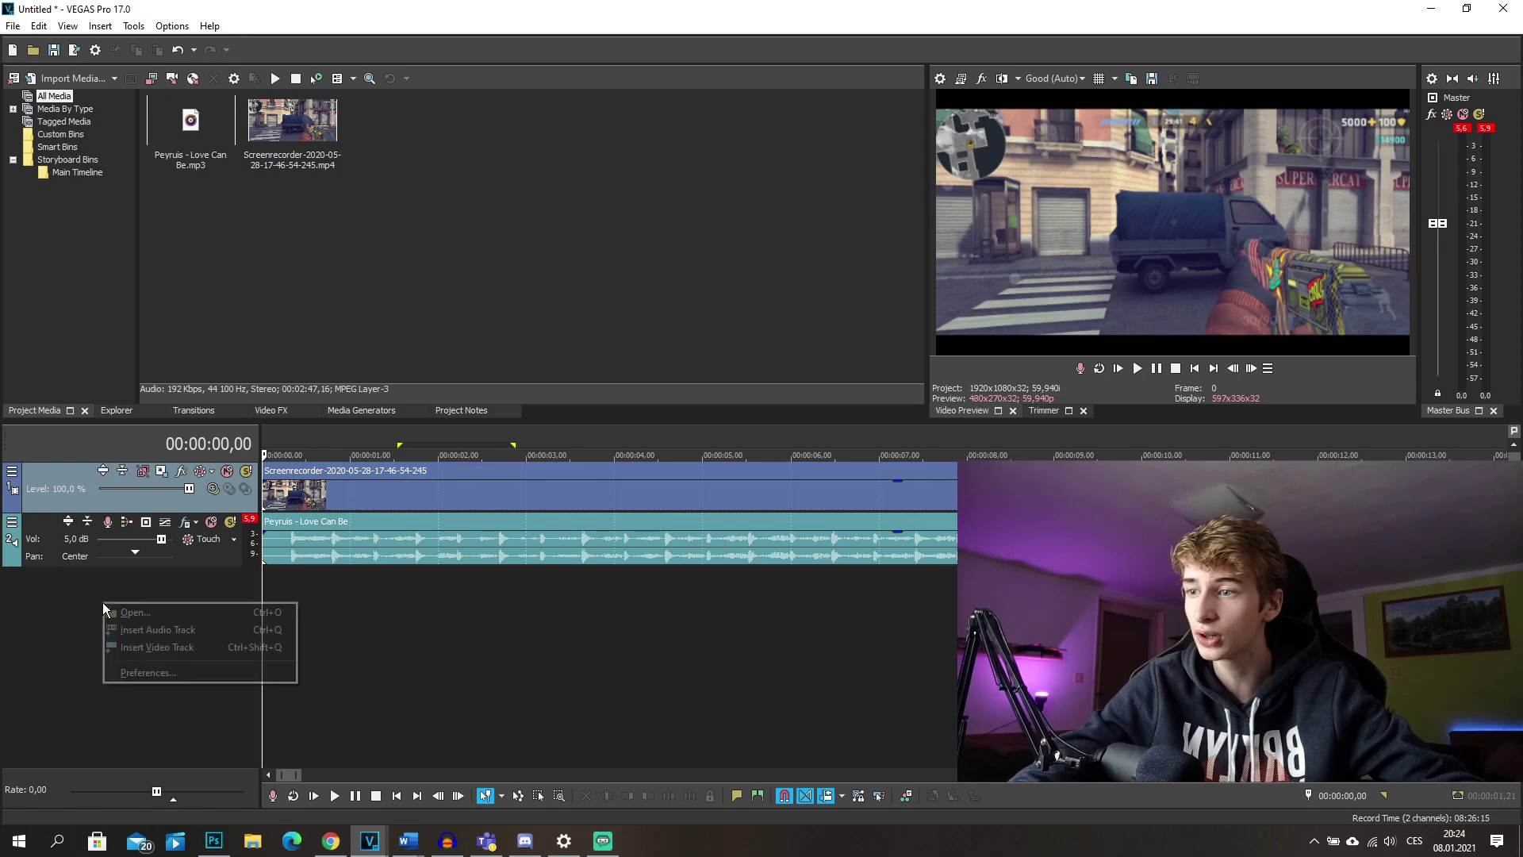
pyautogui.click(45, 606)
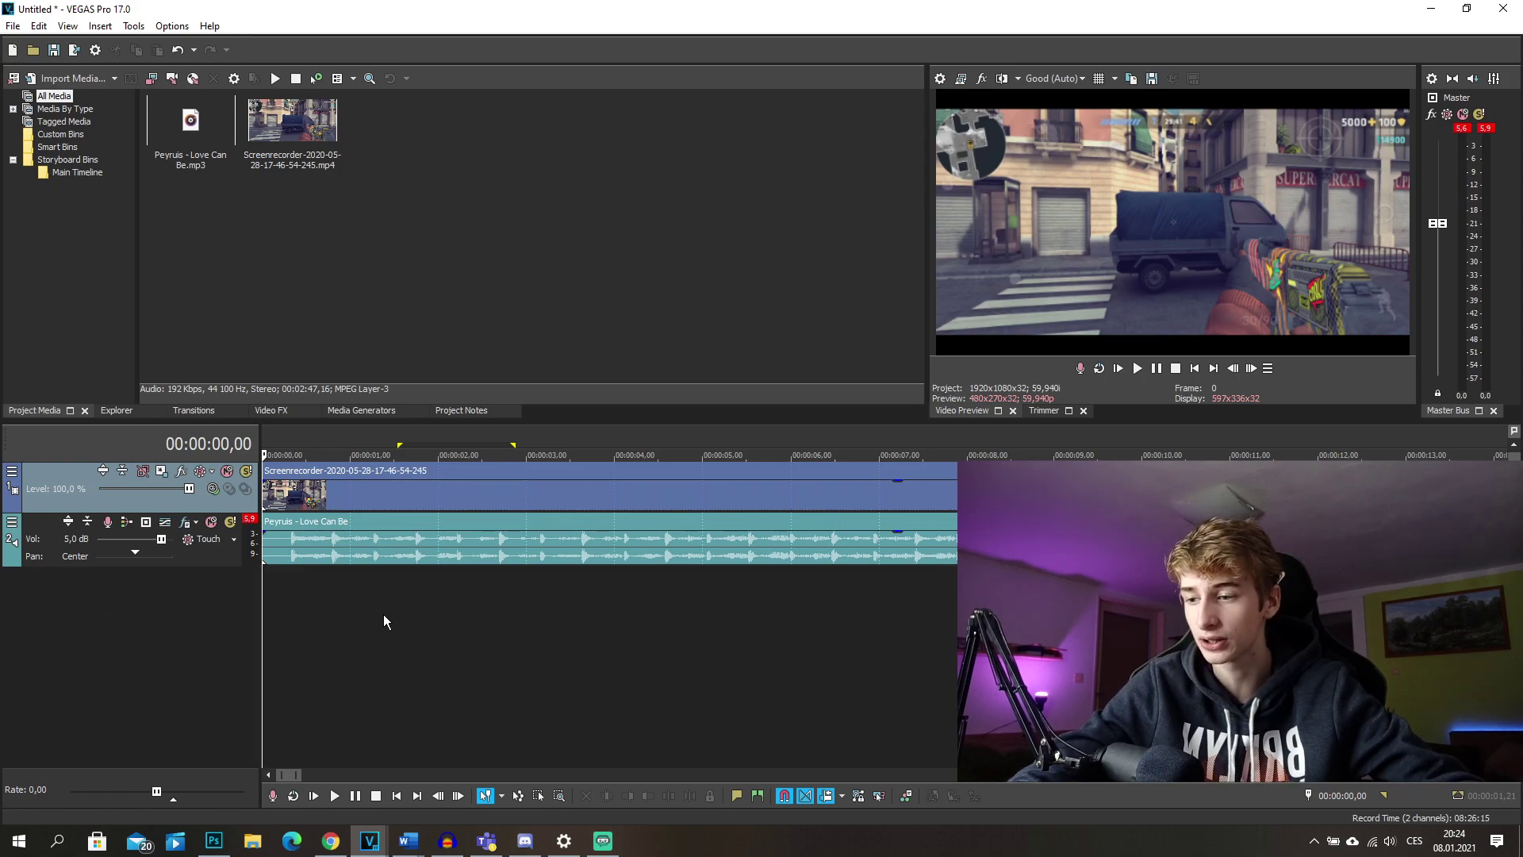
pyautogui.hotkey('ctrl', 'q')
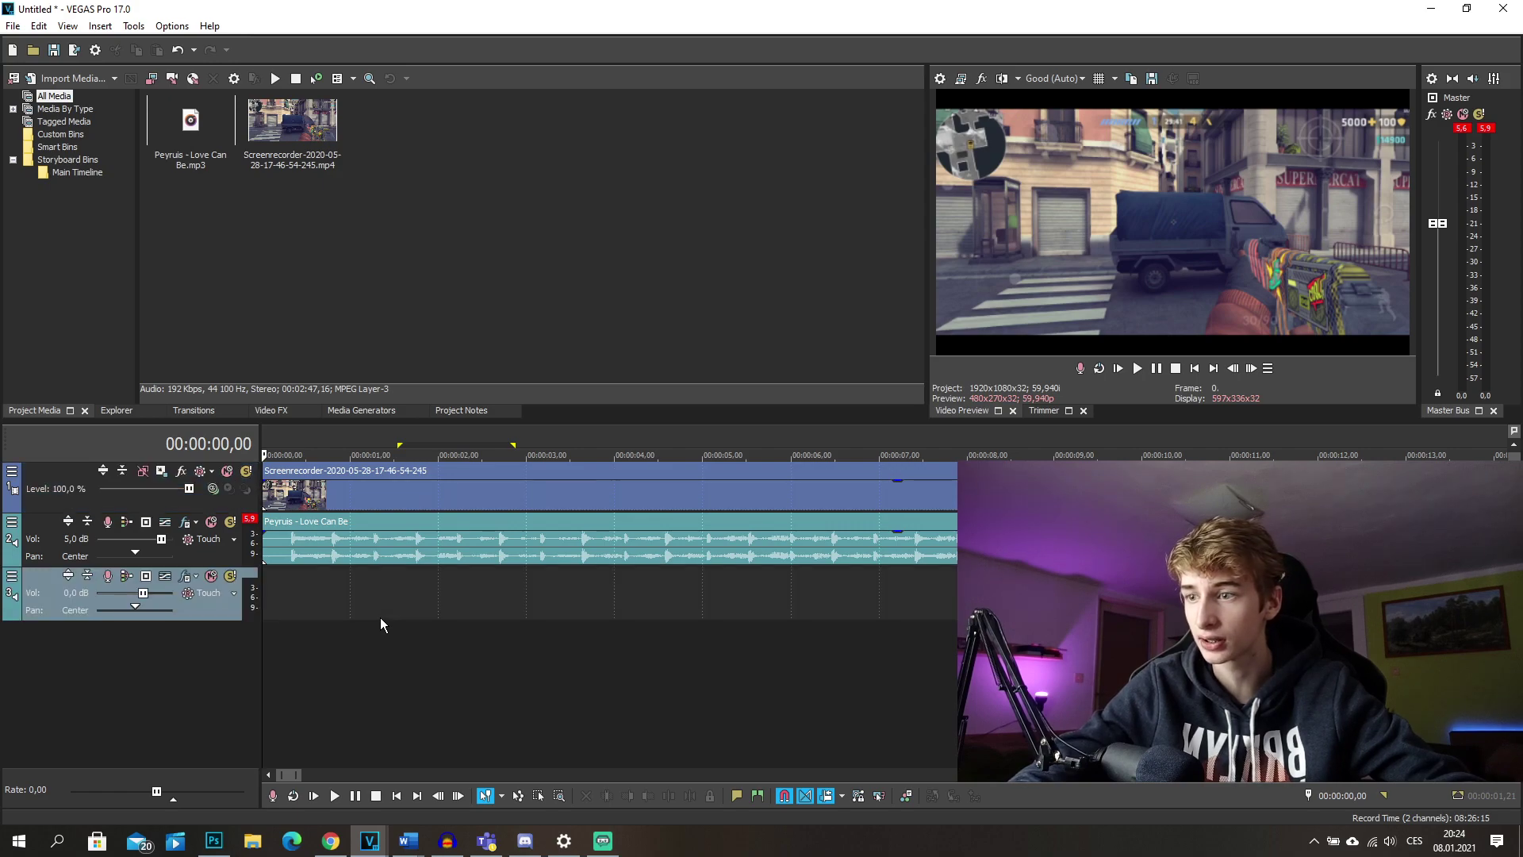
pyautogui.click(147, 670)
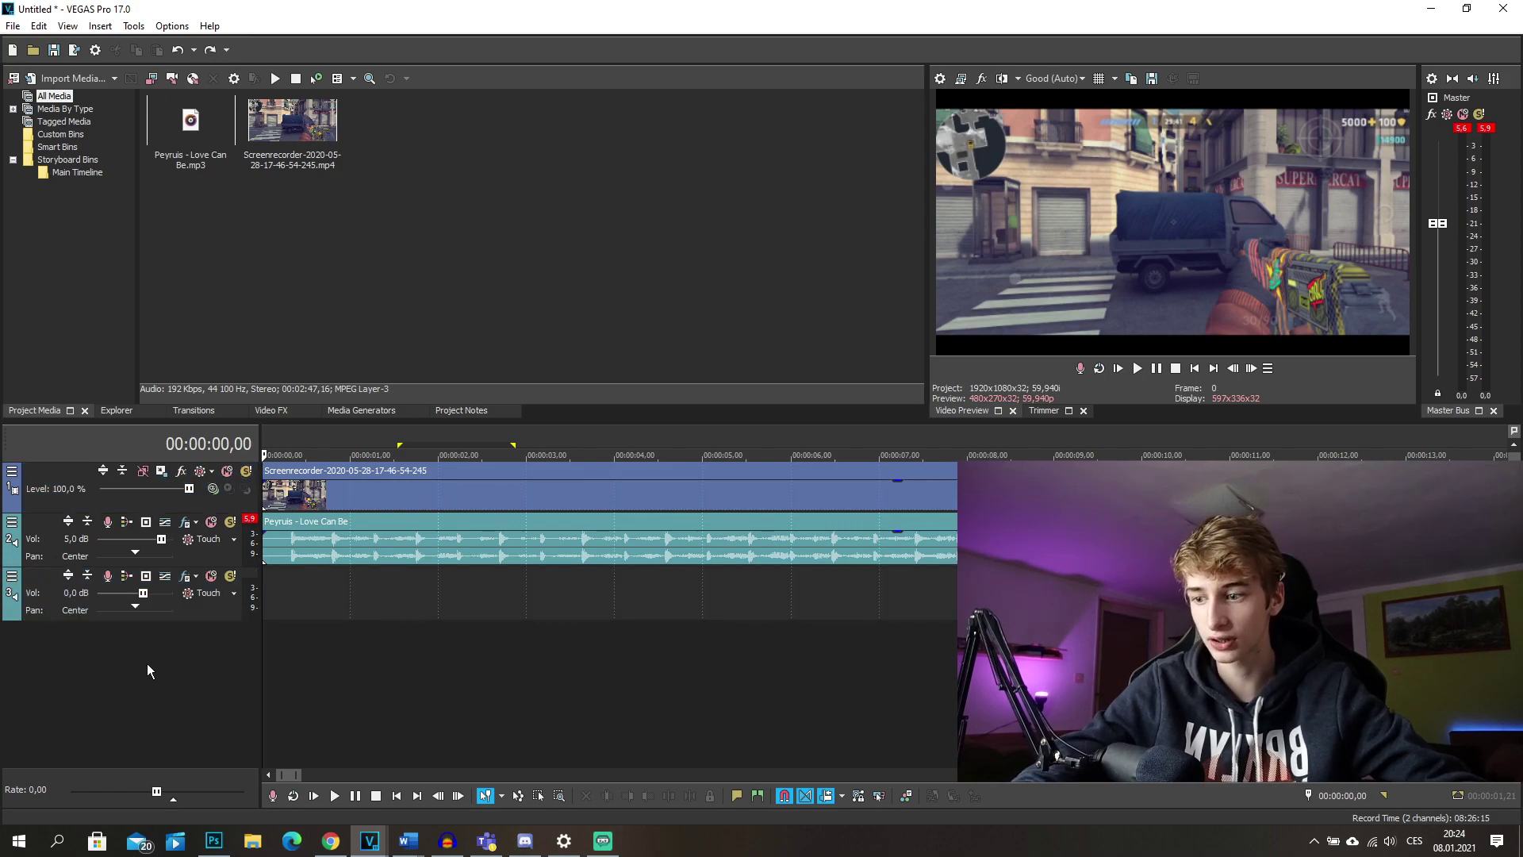
pyautogui.hotkey('ctrl', 'shift', 'q')
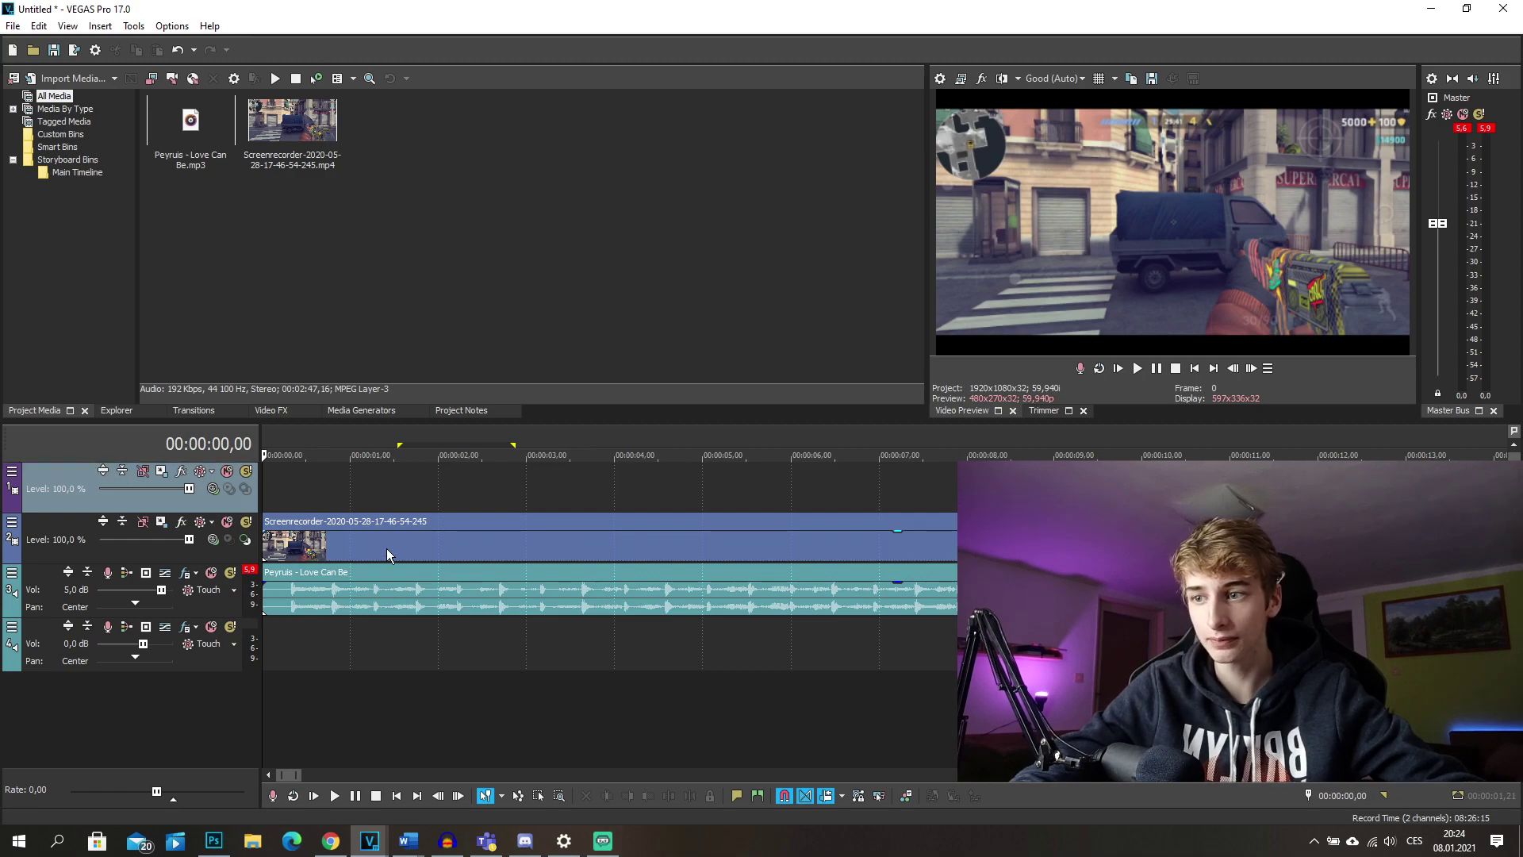
pyautogui.press('Delete')
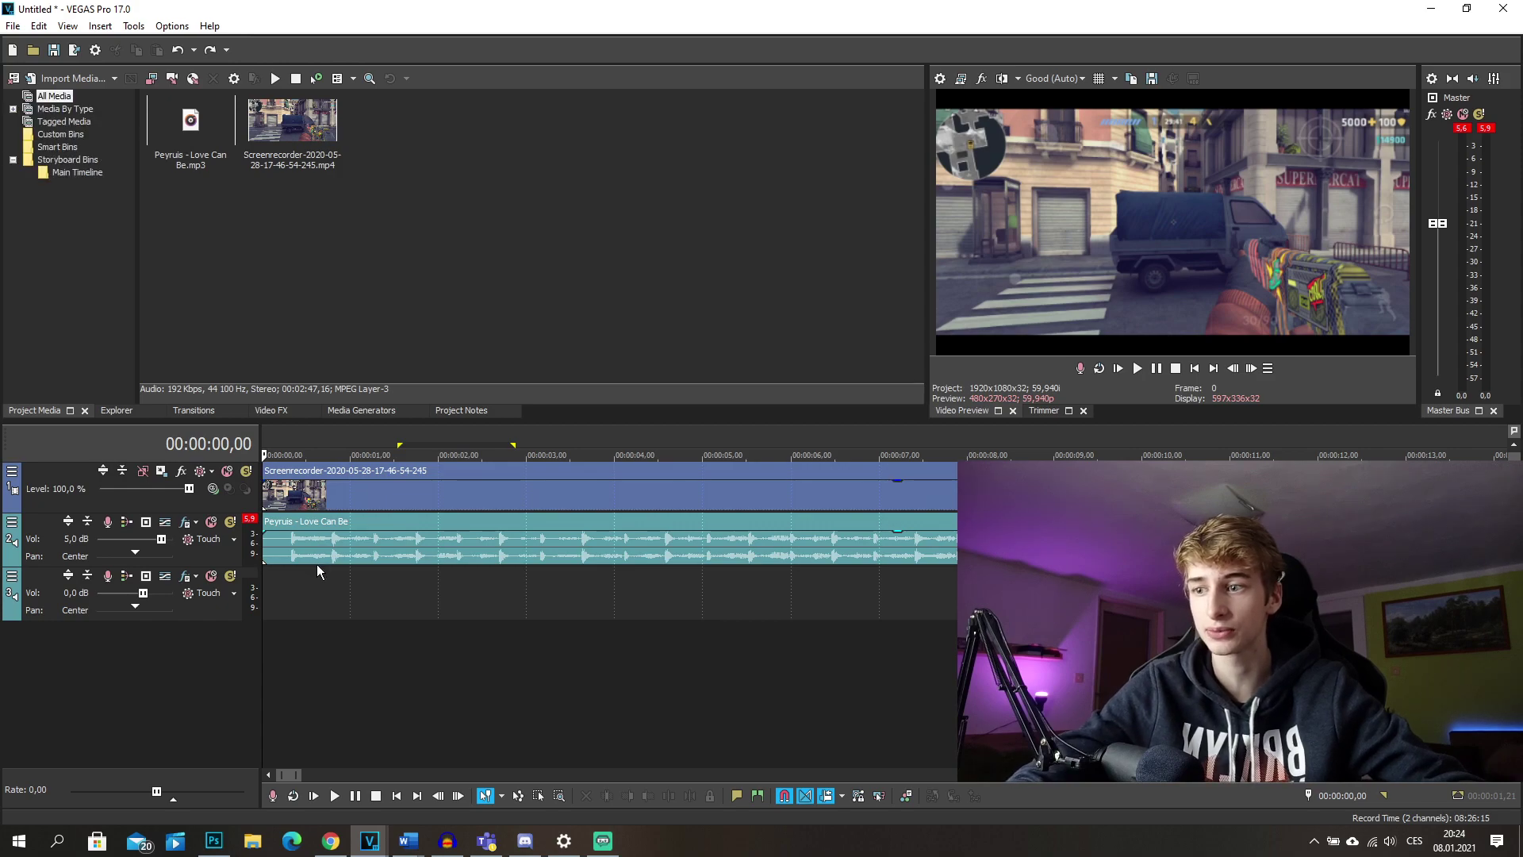
pyautogui.click(305, 591)
pyautogui.press('Delete')
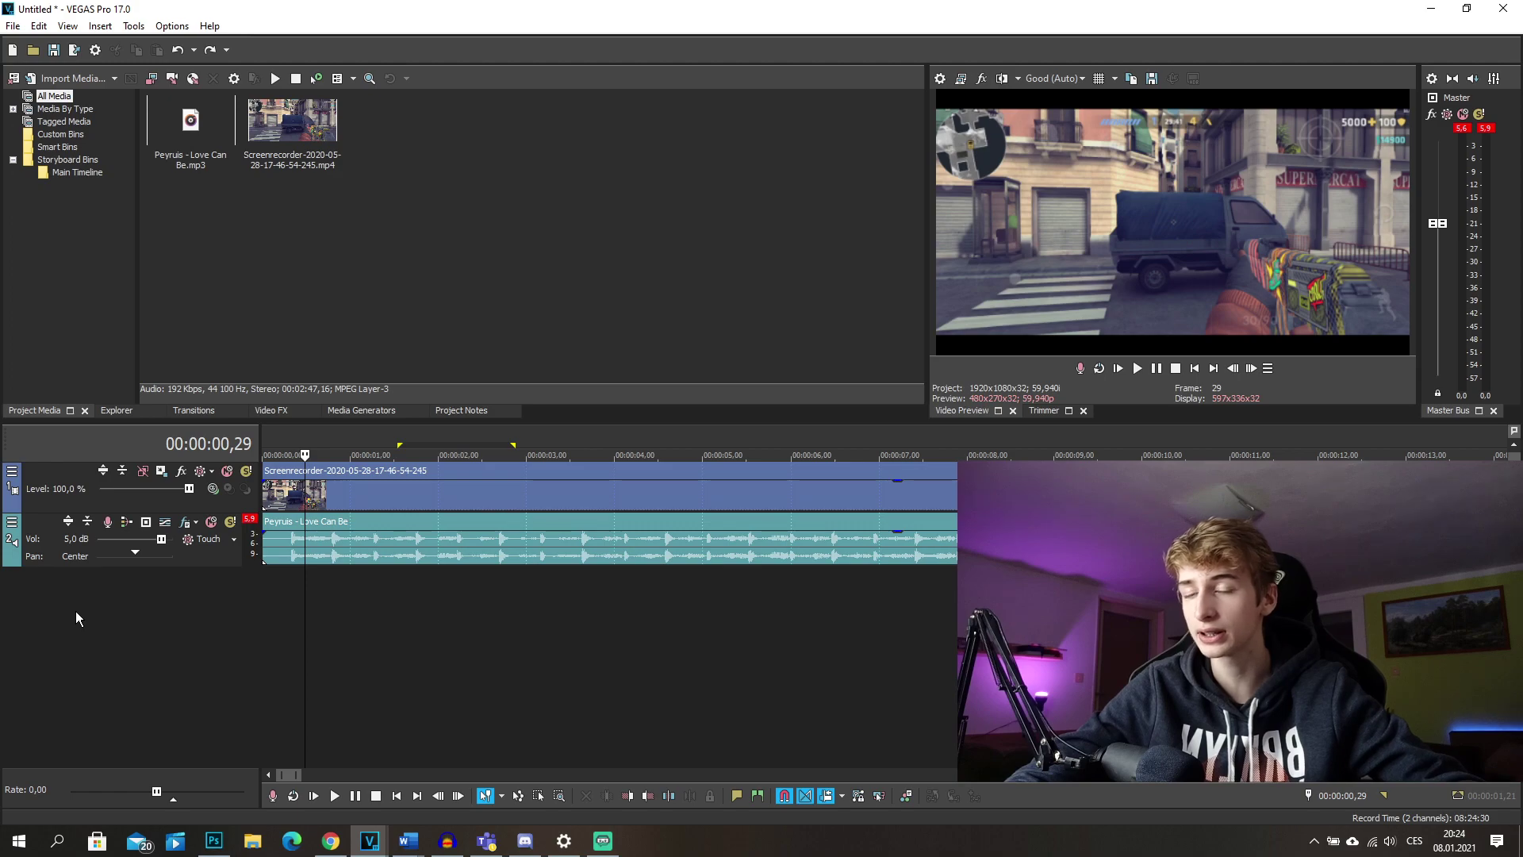
pyautogui.hotkey('ctrl', 'Home')
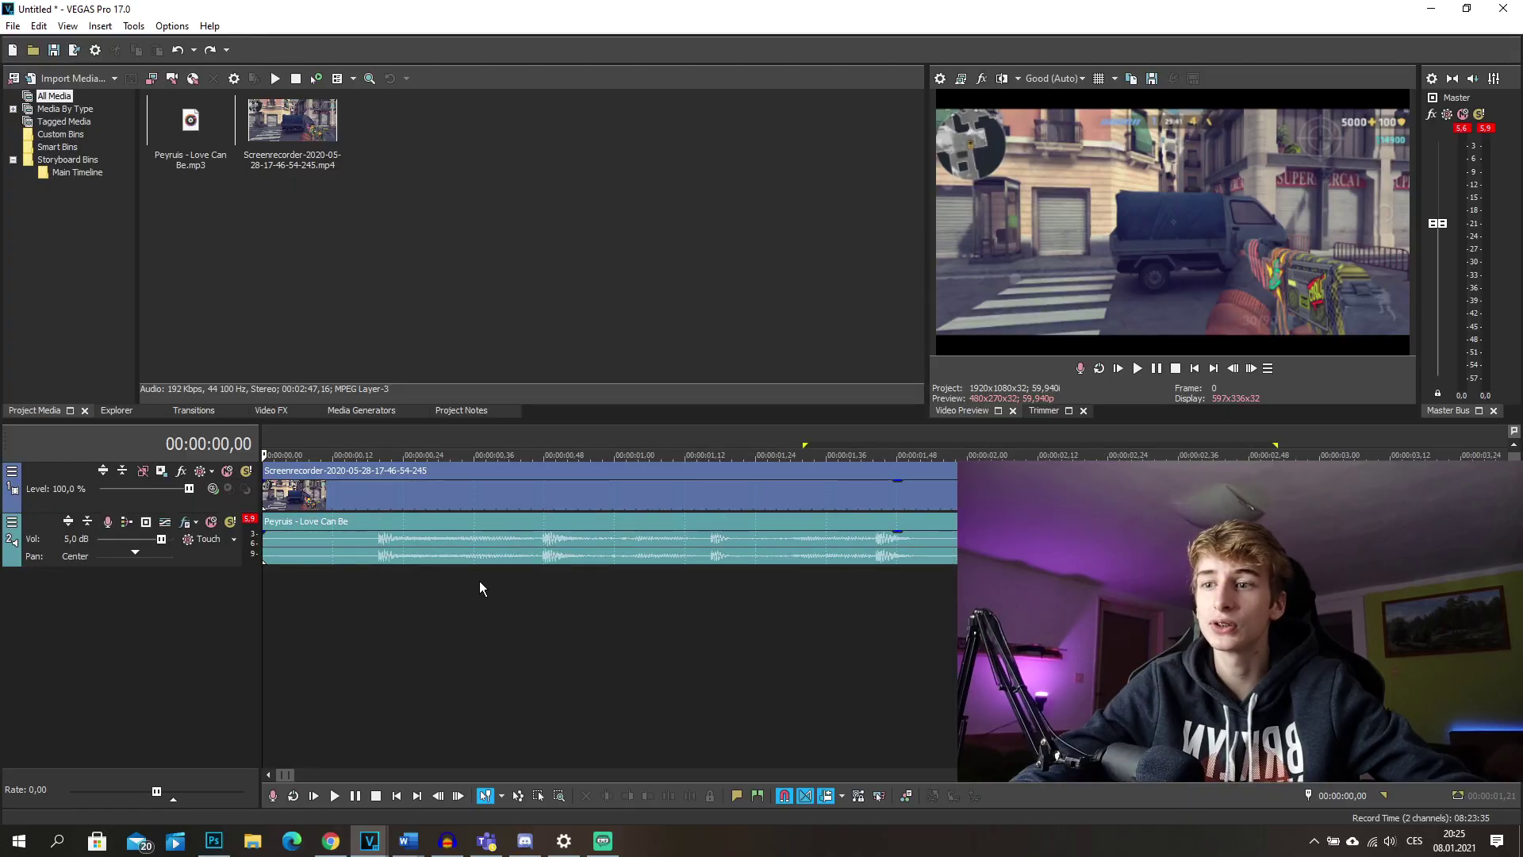
# Test-shift the music and gameplay clips, place the cursor at 00:00:01,49, then reset to the start
pyautogui.scroll(-1, 479, 580)
pyautogui.moveTo(470, 557); pyautogui.dragTo(421, 554)
pyautogui.scroll(5, 559, 488)
pyautogui.click(561, 488)
pyautogui.click(690, 505)
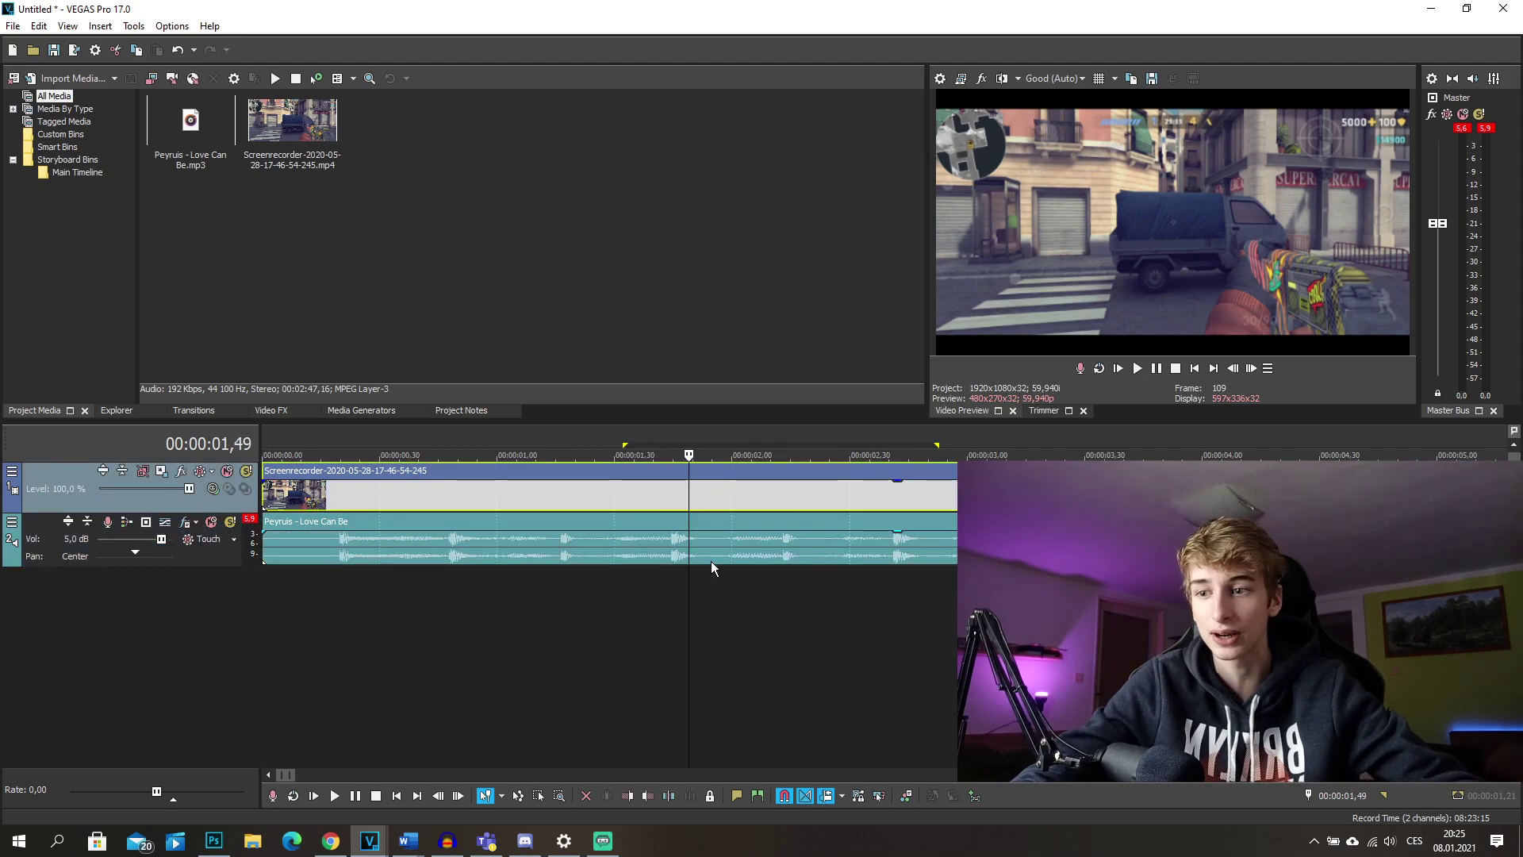
pyautogui.click(831, 545)
pyautogui.scroll(-8, 812, 548)
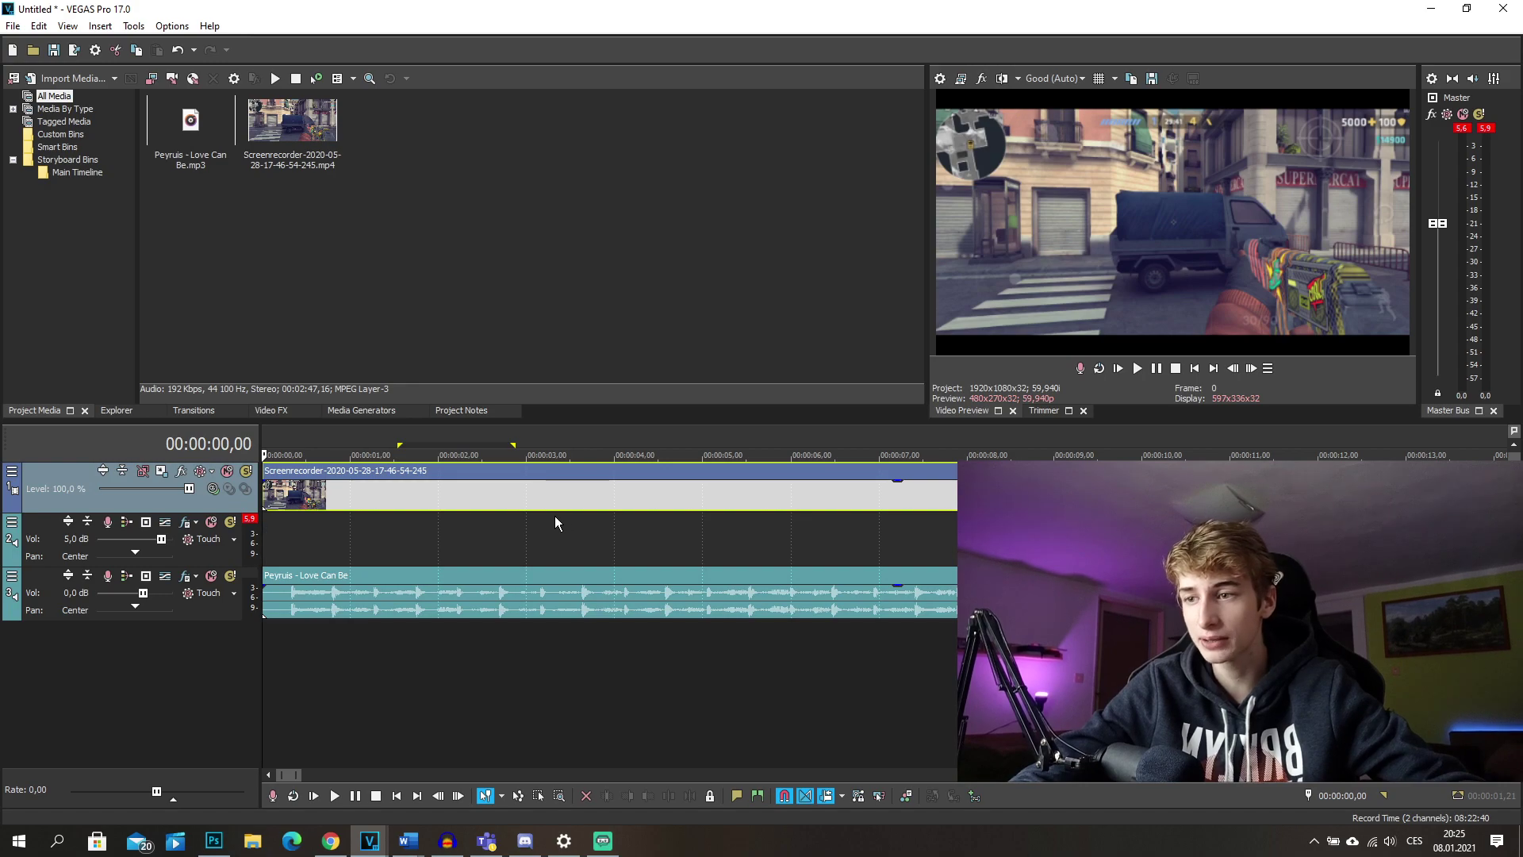
pyautogui.moveTo(554, 516)
pyautogui.mouseDown()
pyautogui.moveTo(644, 500)
pyautogui.moveTo(480, 496)
pyautogui.mouseUp()
pyautogui.click(316, 498)
pyautogui.press('Home')
pyautogui.moveTo(317, 498)
pyautogui.mouseDown()
pyautogui.moveTo(490, 497)
pyautogui.moveTo(287, 498)
pyautogui.mouseUp()
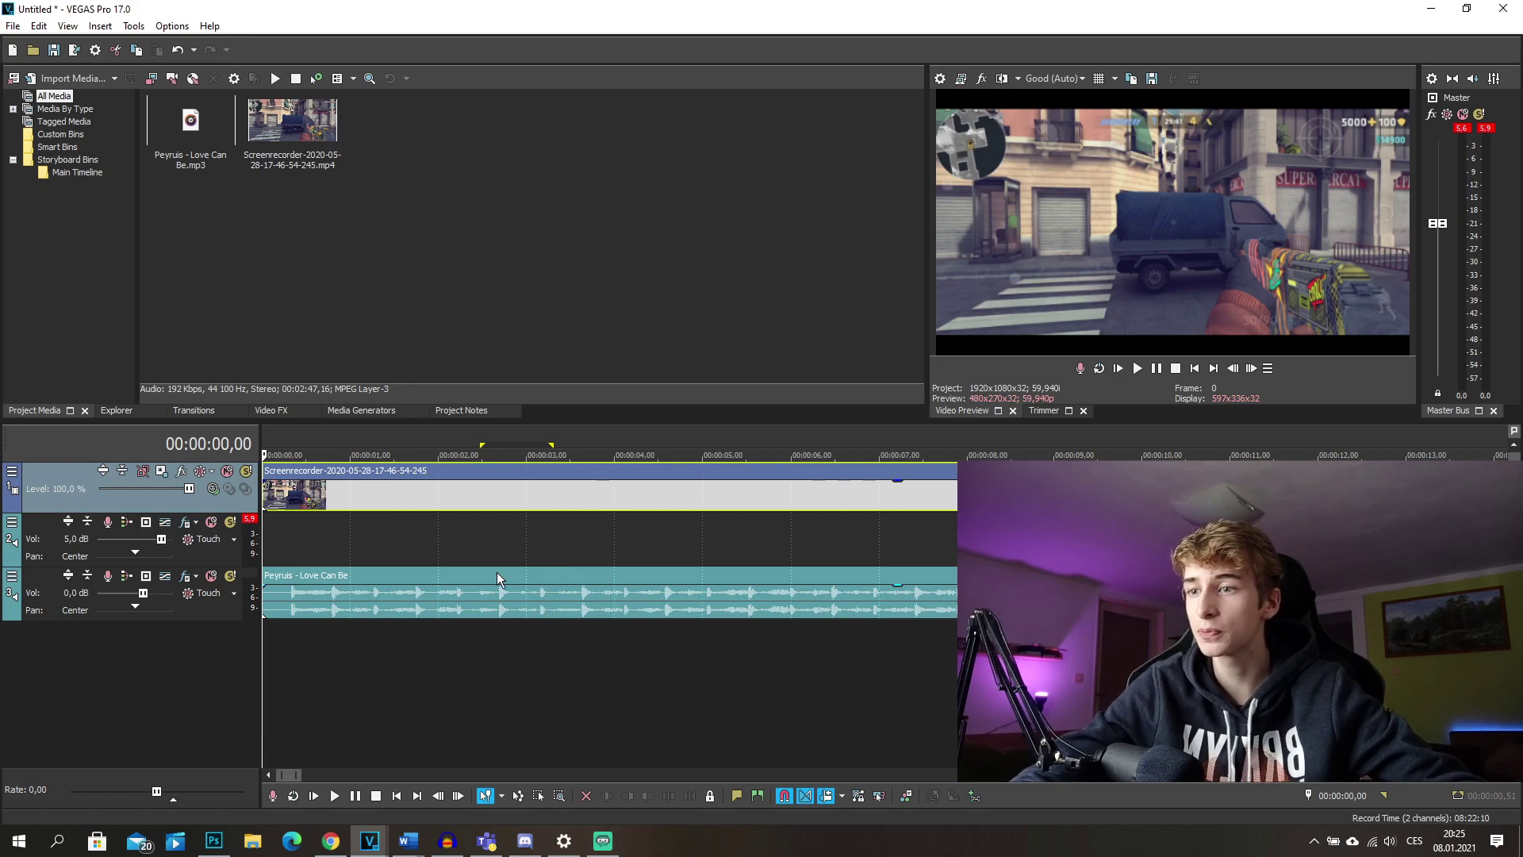
pyautogui.moveTo(327, 551); pyautogui.dragTo(366, 551)
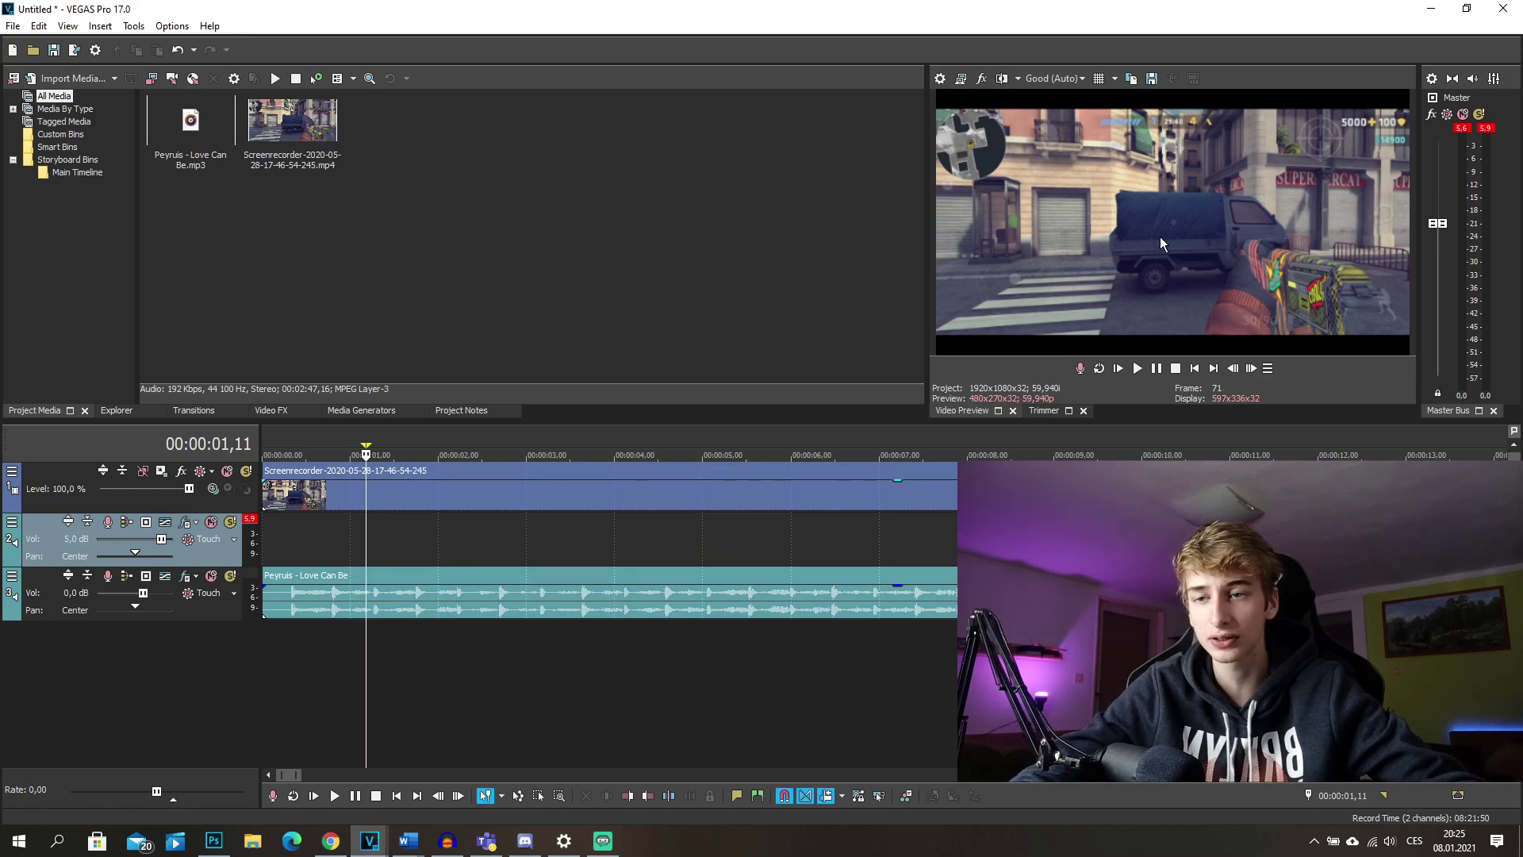
pyautogui.press('Home')
pyautogui.scroll(3, 455, 626)
pyautogui.scroll(2, 349, 532)
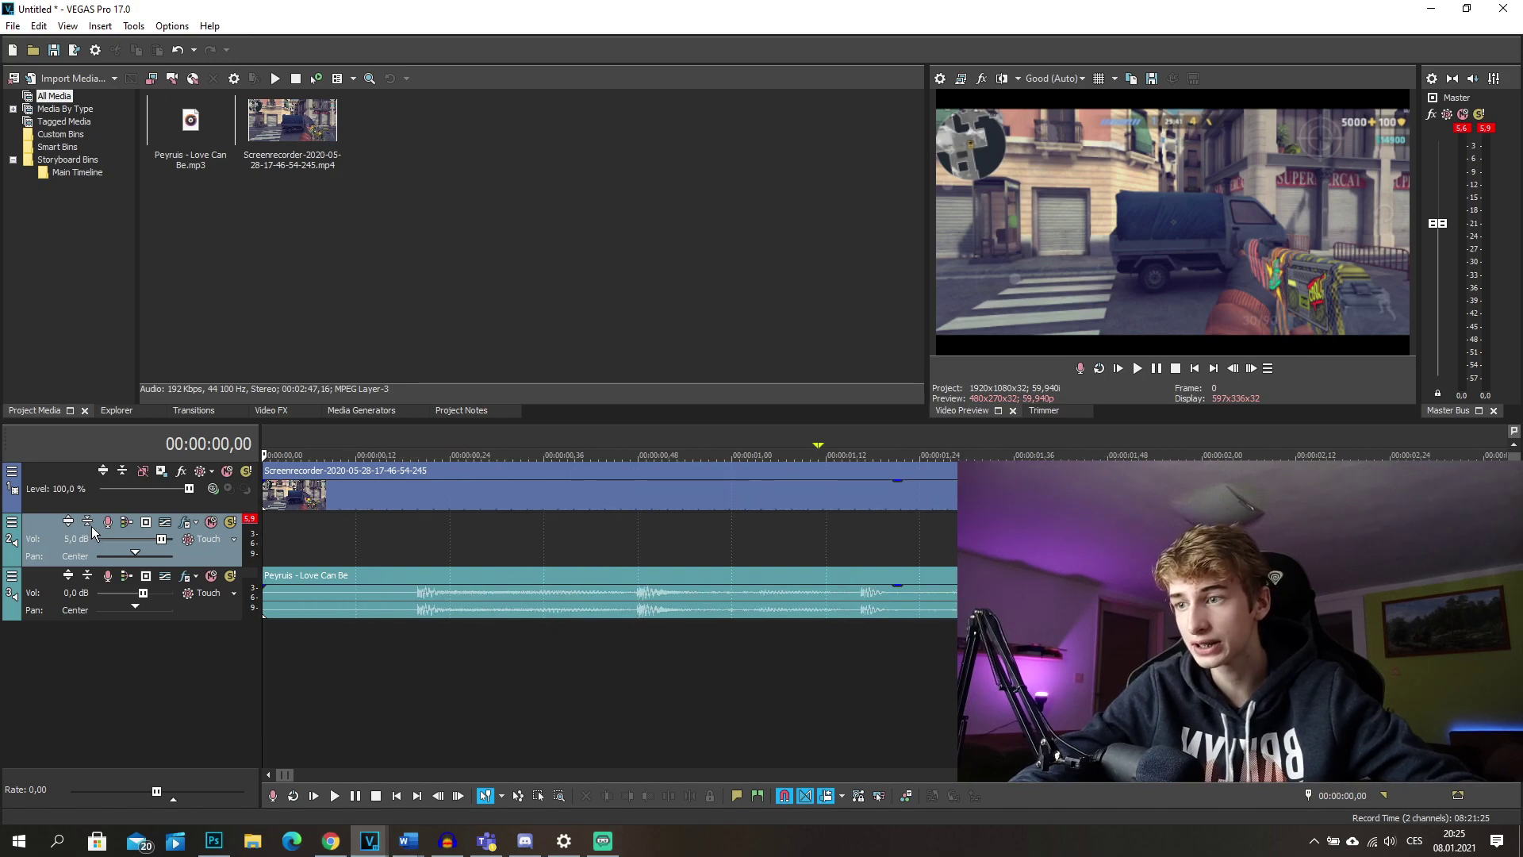
# Move the music onto the second track and slide it to start about one second in
pyautogui.moveTo(331, 617); pyautogui.dragTo(324, 536)
pyautogui.press('Down')
pyautogui.press('Down')
pyautogui.press('Down')
pyautogui.press('Down')
pyautogui.press('Down')
pyautogui.press('Down')
pyautogui.press('Down')
pyautogui.press('Down')
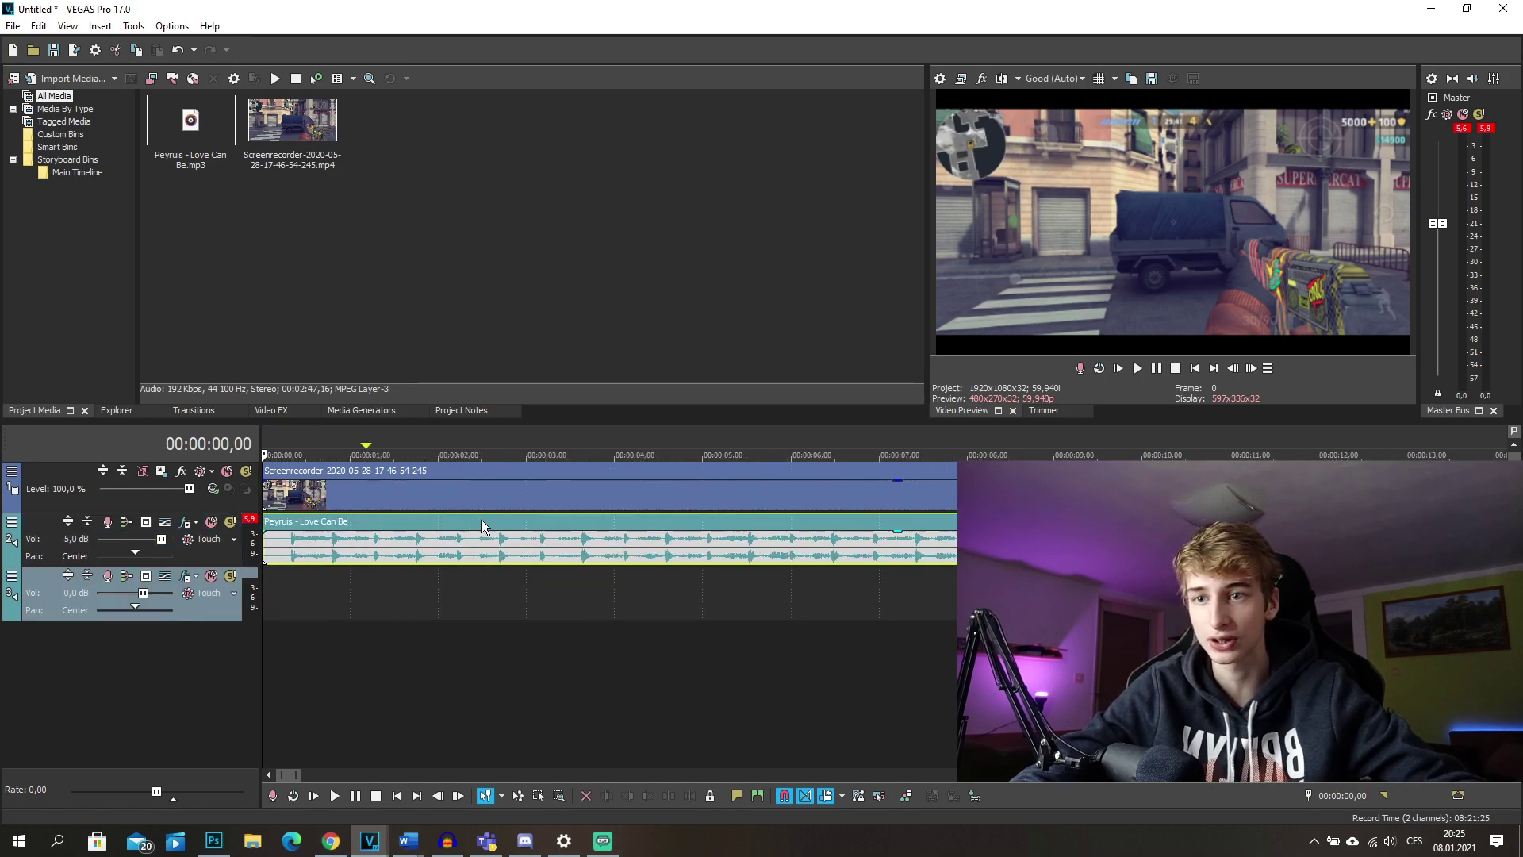
pyautogui.moveTo(399, 502)
pyautogui.mouseDown()
pyautogui.moveTo(415, 502)
pyautogui.moveTo(399, 498)
pyautogui.mouseUp()
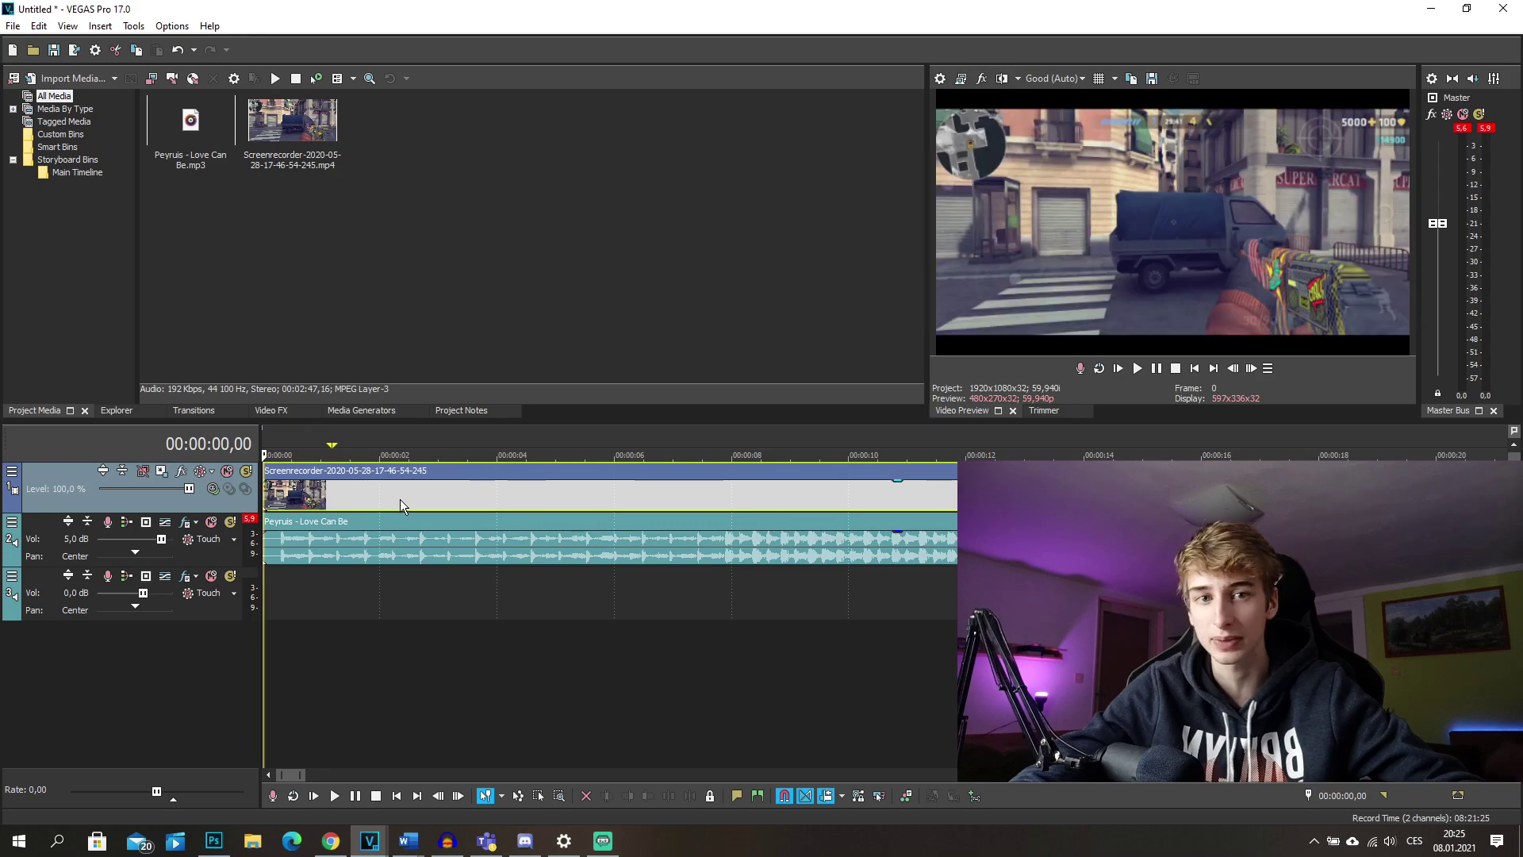
pyautogui.press('Up')
pyautogui.press('Up')
pyautogui.press('Up')
pyautogui.press('Up')
pyautogui.press('Up')
pyautogui.press('Up')
pyautogui.press('Up')
pyautogui.press('Up')
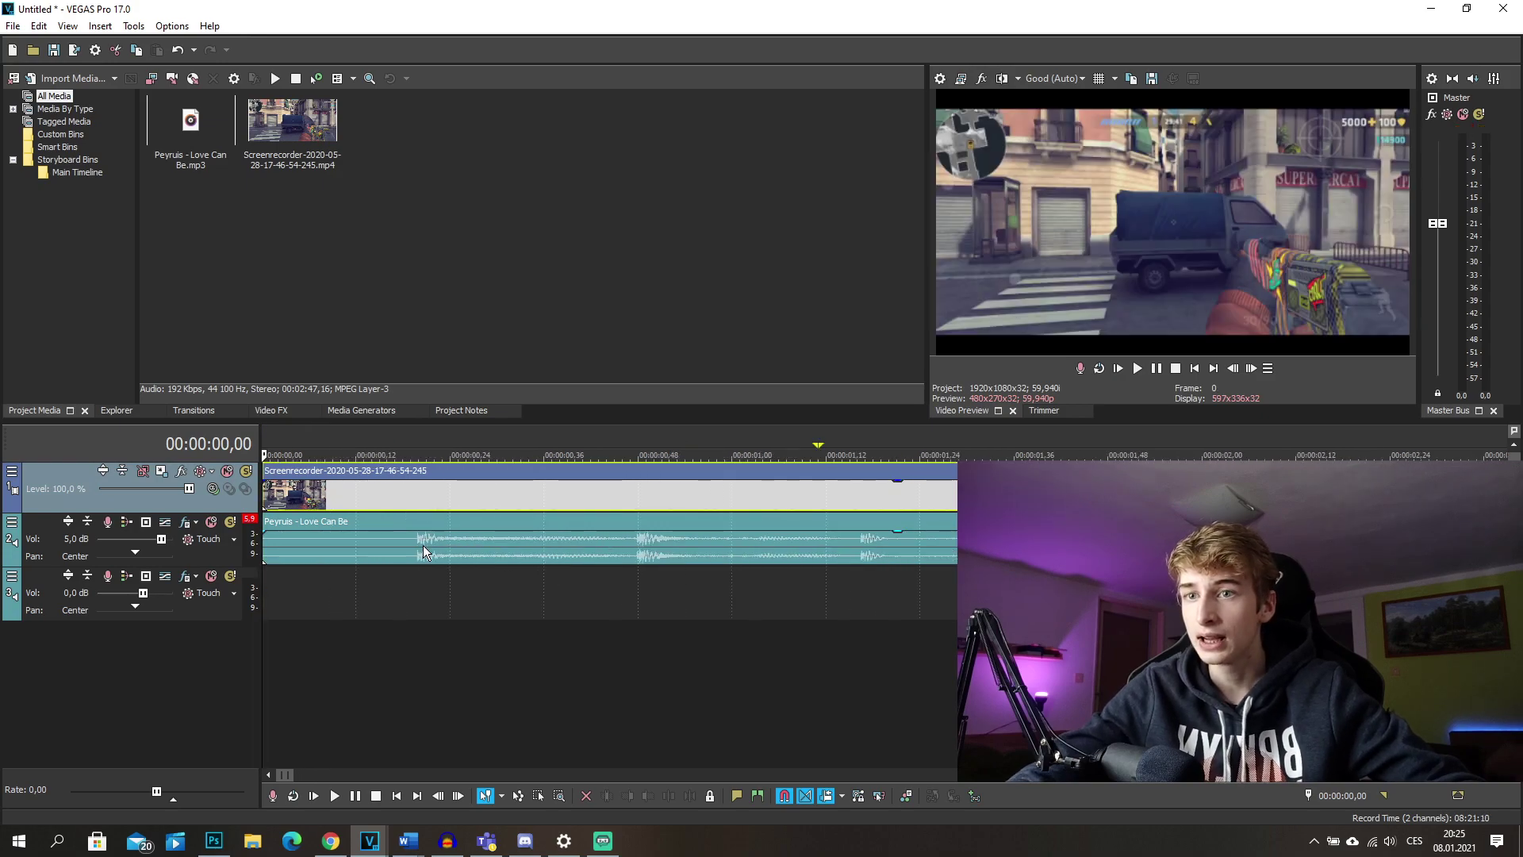
pyautogui.press('space')
pyautogui.moveTo(416, 553); pyautogui.dragTo(730, 550)
pyautogui.press('Down')
pyautogui.press('Down')
pyautogui.press('Down')
pyautogui.press('Down')
pyautogui.press('Down')
pyautogui.press('Down')
pyautogui.press('Down')
pyautogui.press('Down')
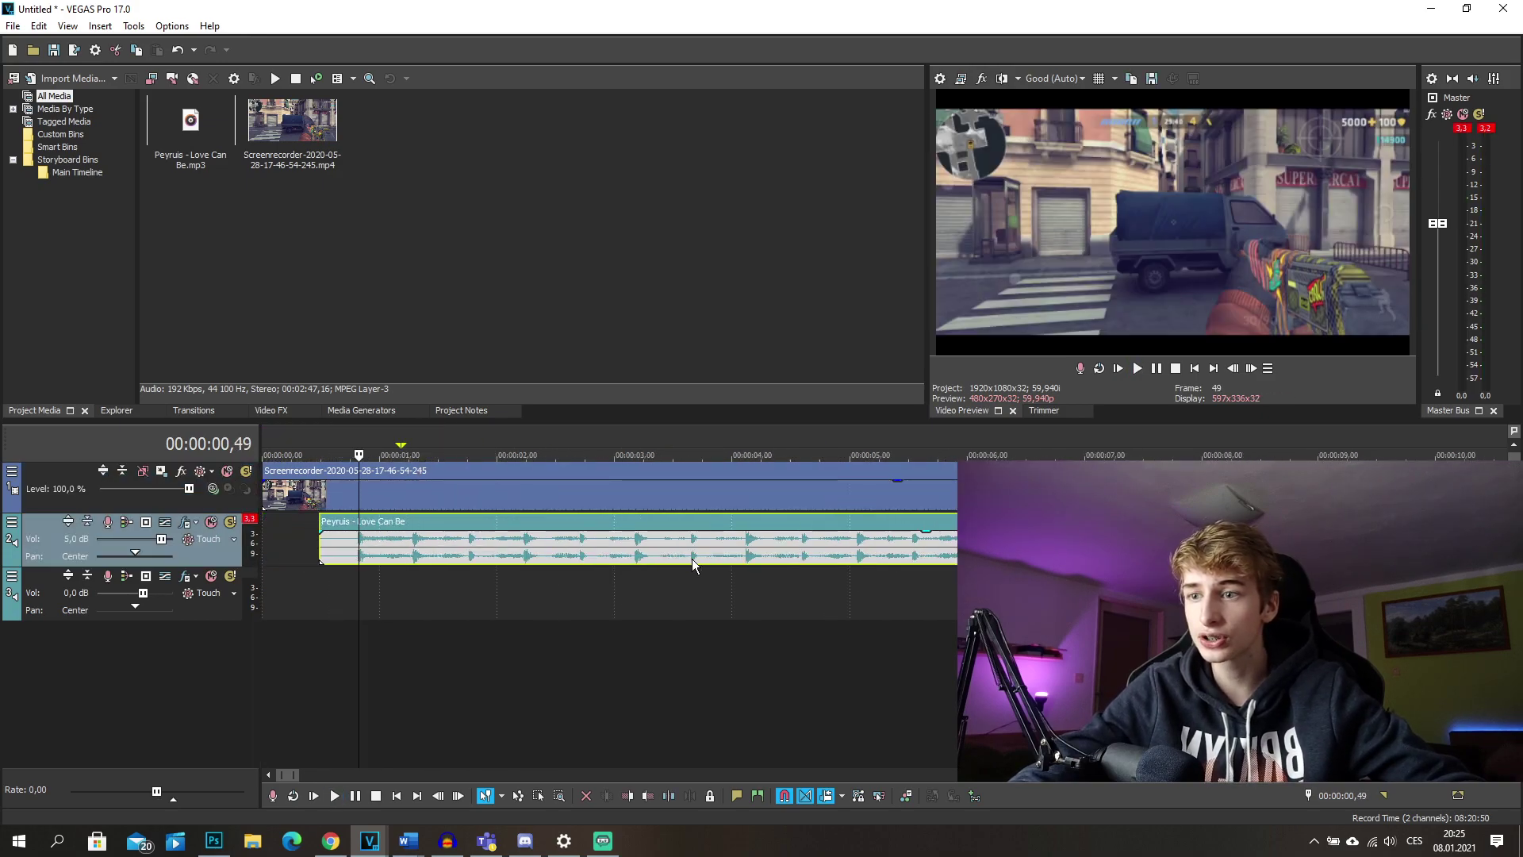
pyautogui.moveTo(426, 490)
pyautogui.mouseDown()
pyautogui.moveTo(463, 492)
pyautogui.moveTo(430, 498)
pyautogui.mouseUp()
pyautogui.moveTo(436, 554); pyautogui.dragTo(471, 552)
pyautogui.scroll(5, 471, 552)
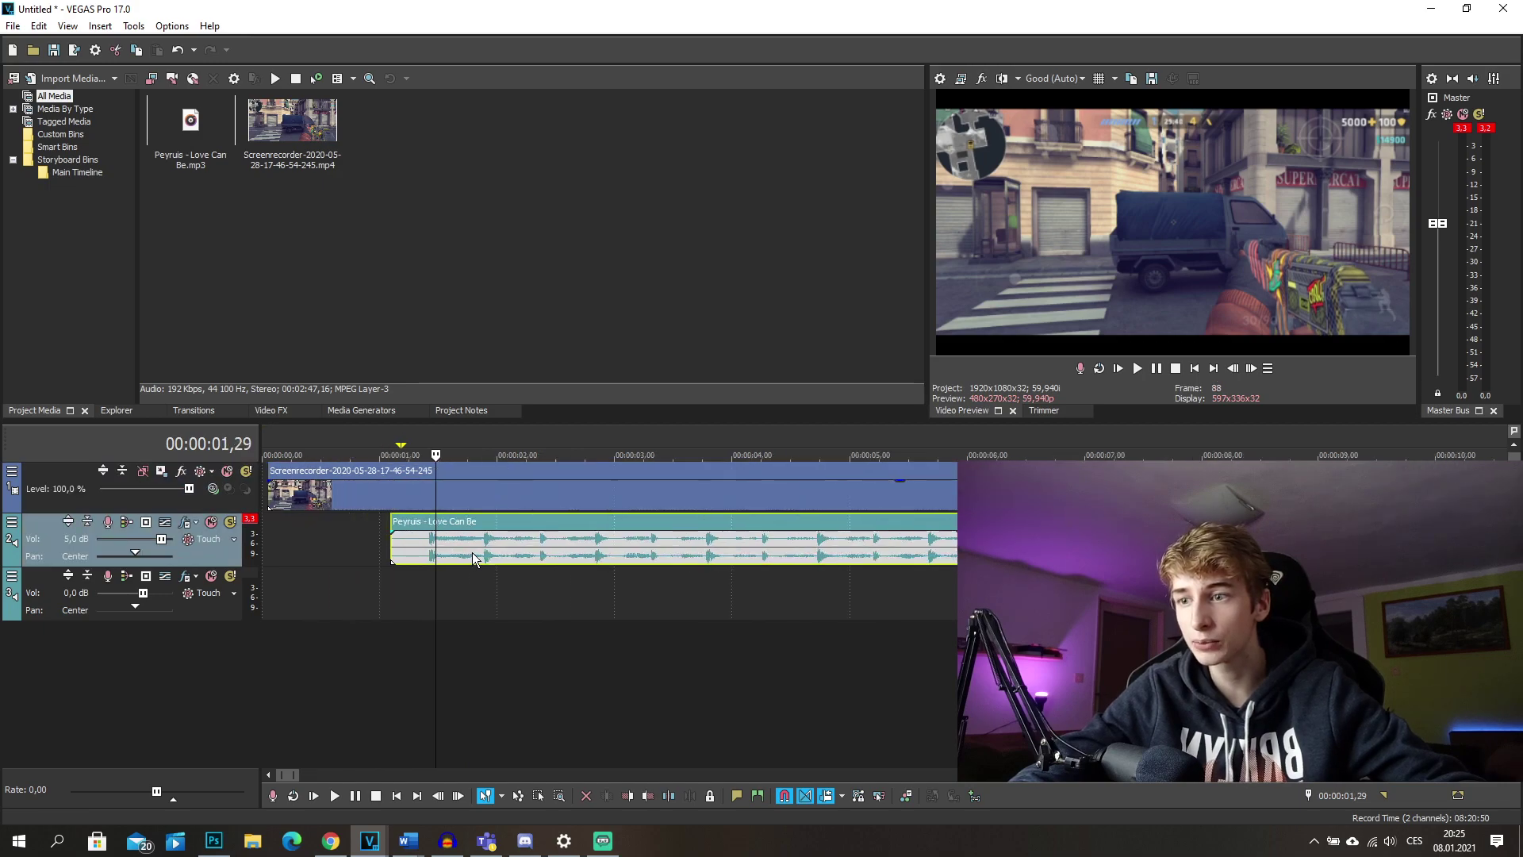
pyautogui.click(714, 502)
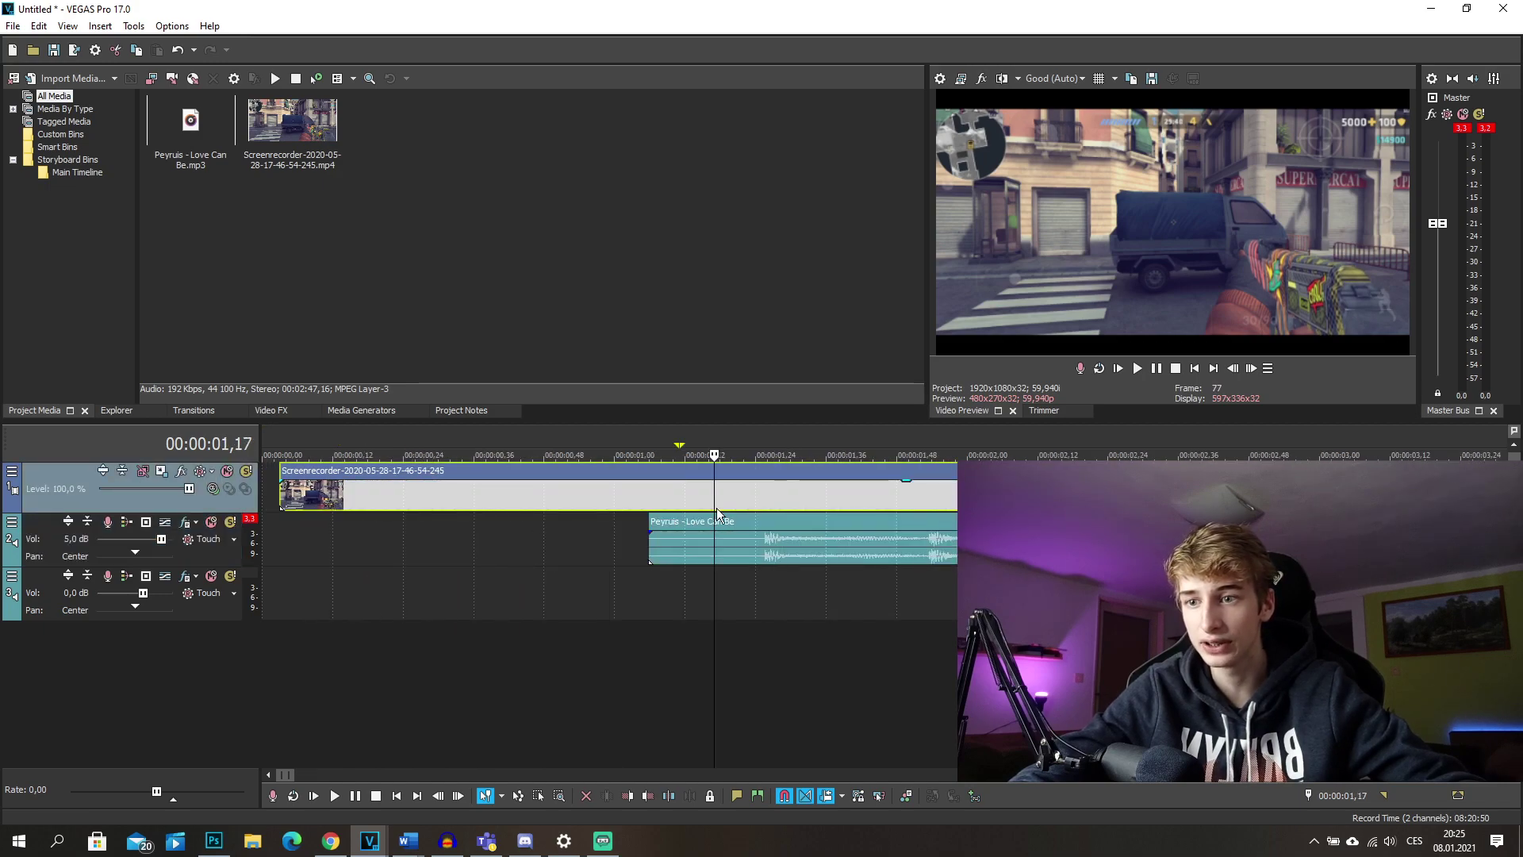
pyautogui.click(729, 558)
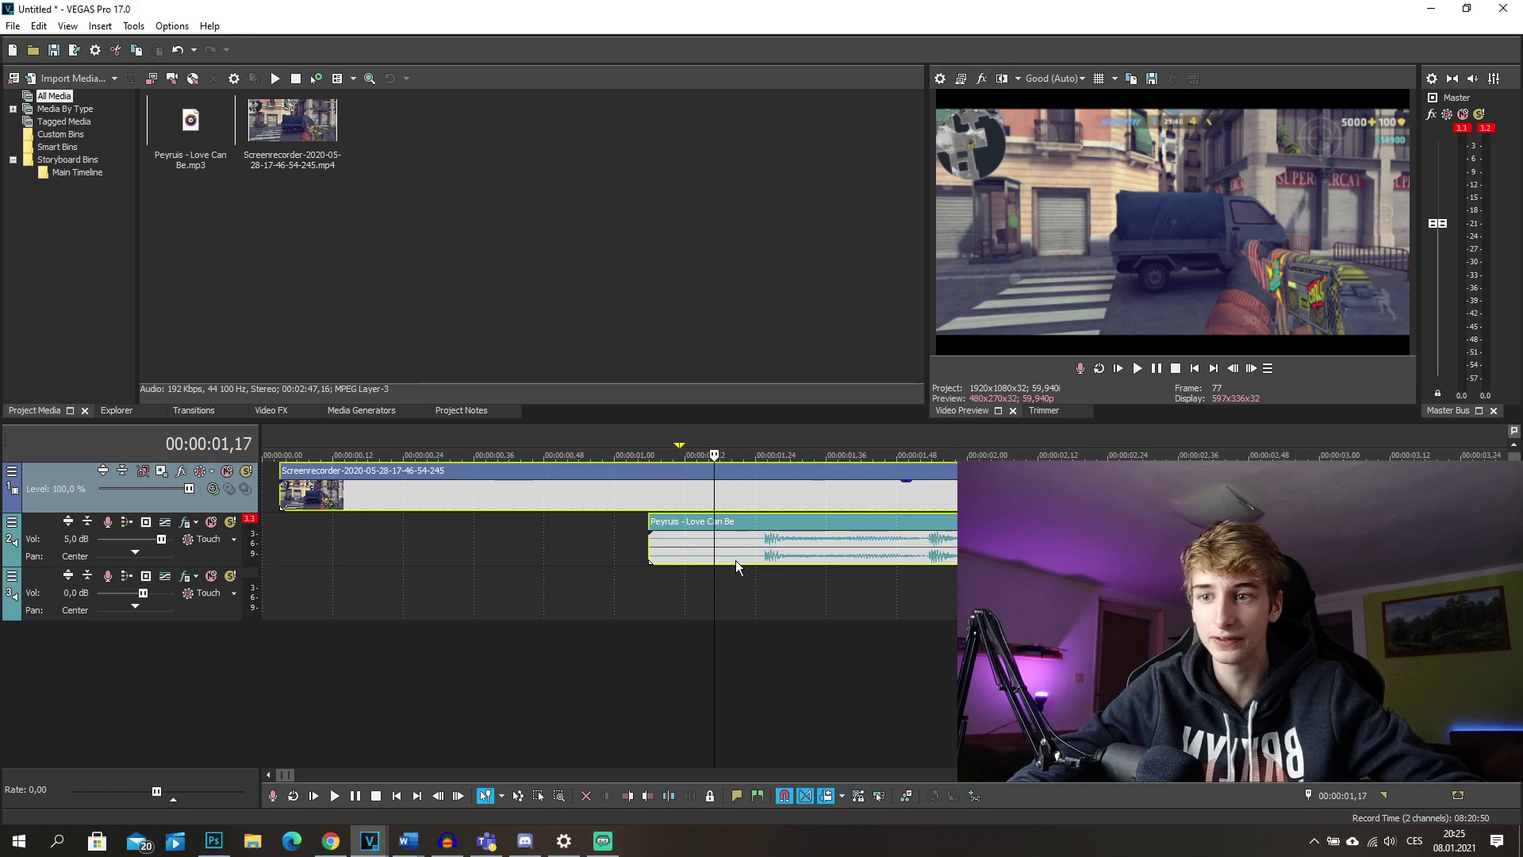
# Group the gameplay video and Love Can Be clips with Group > Create New
pyautogui.rightClick(803, 554)
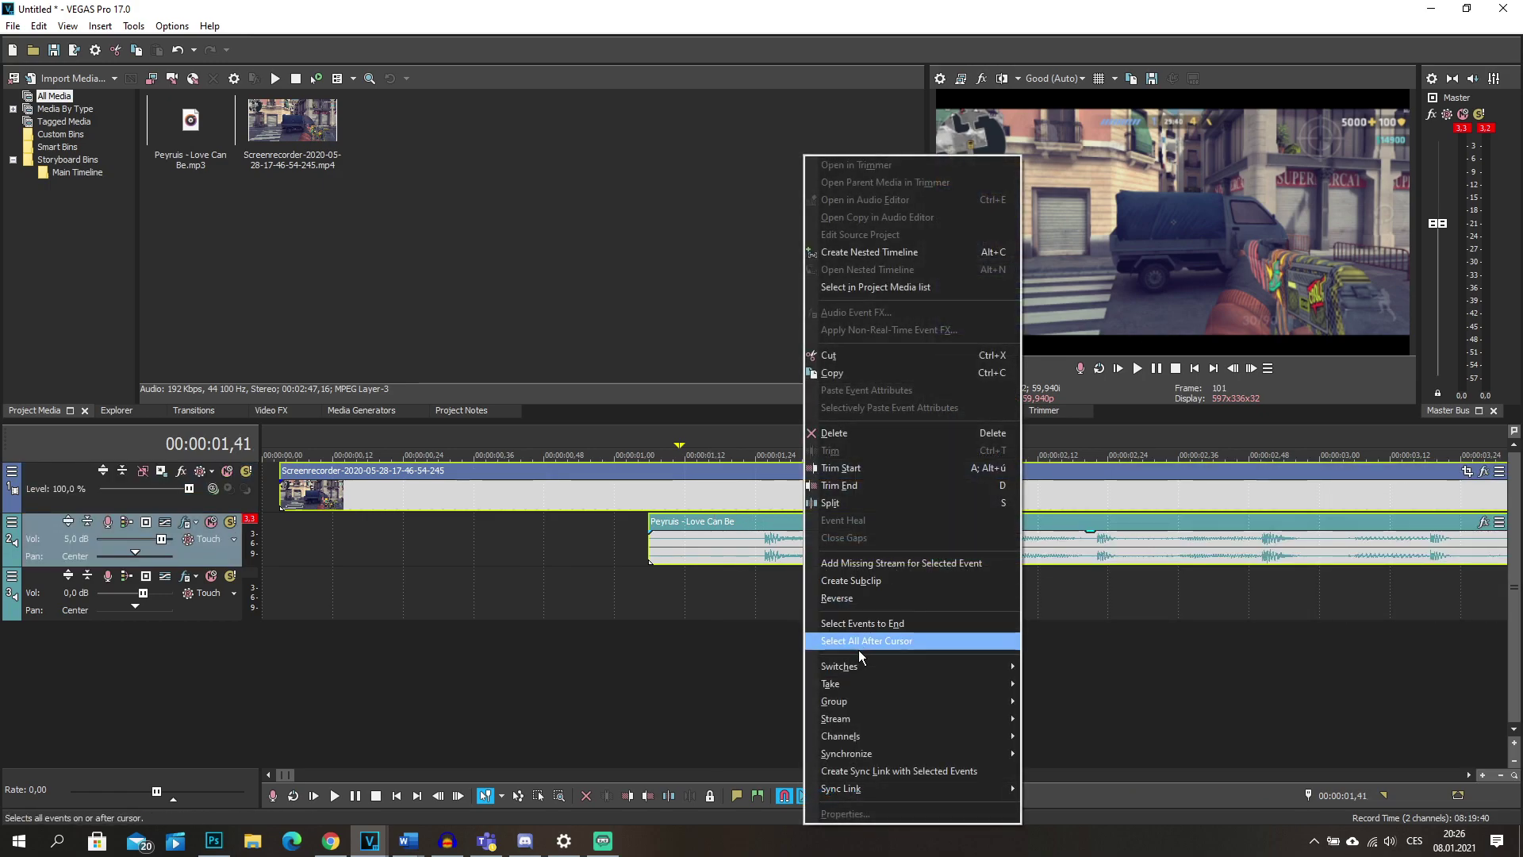
pyautogui.moveTo(858, 699)
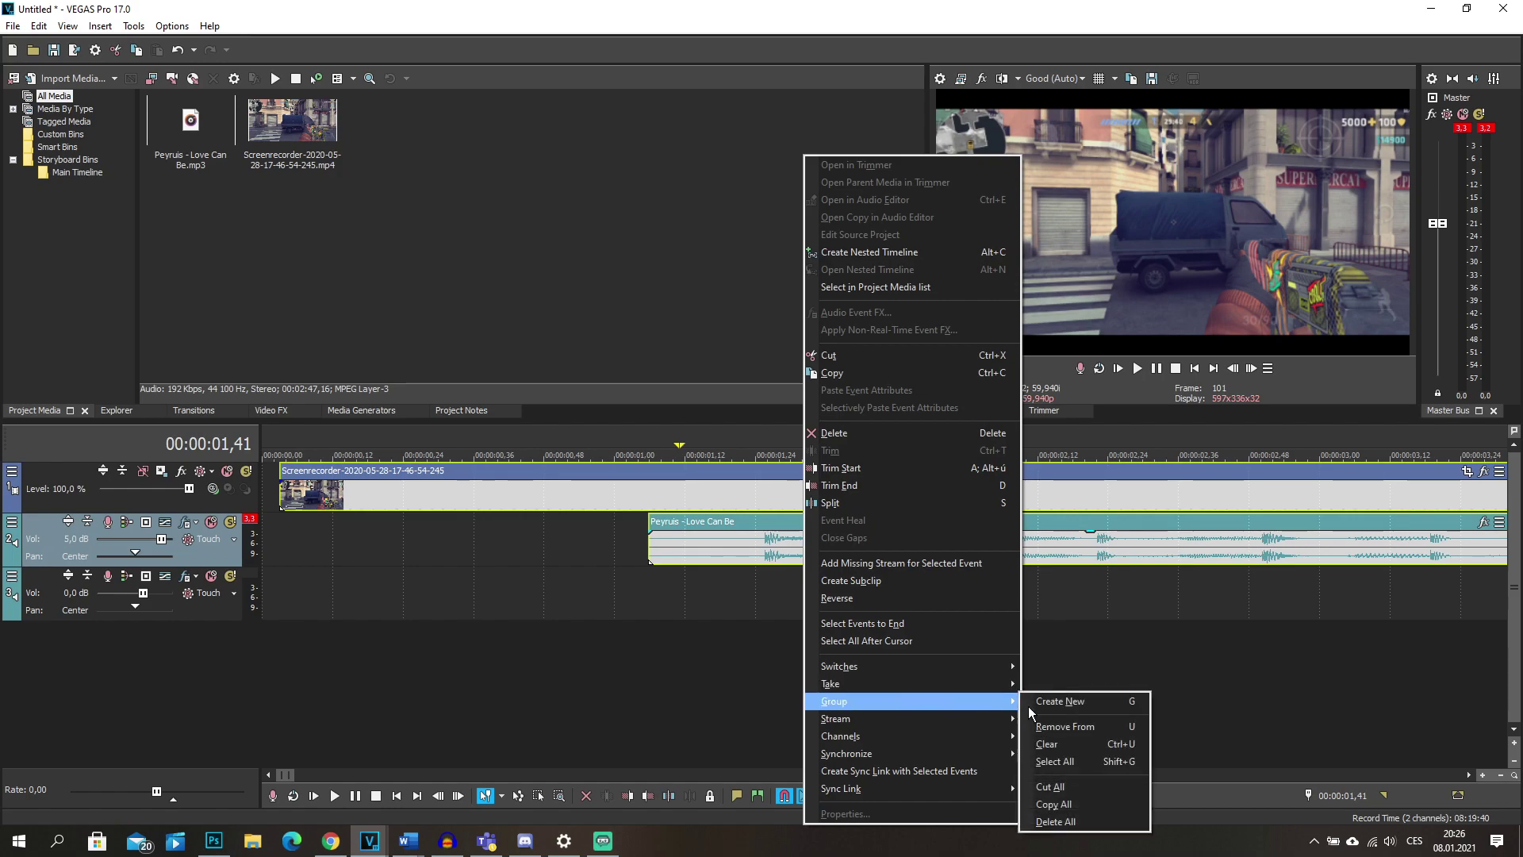
pyautogui.click(1049, 703)
pyautogui.scroll(-5, 635, 594)
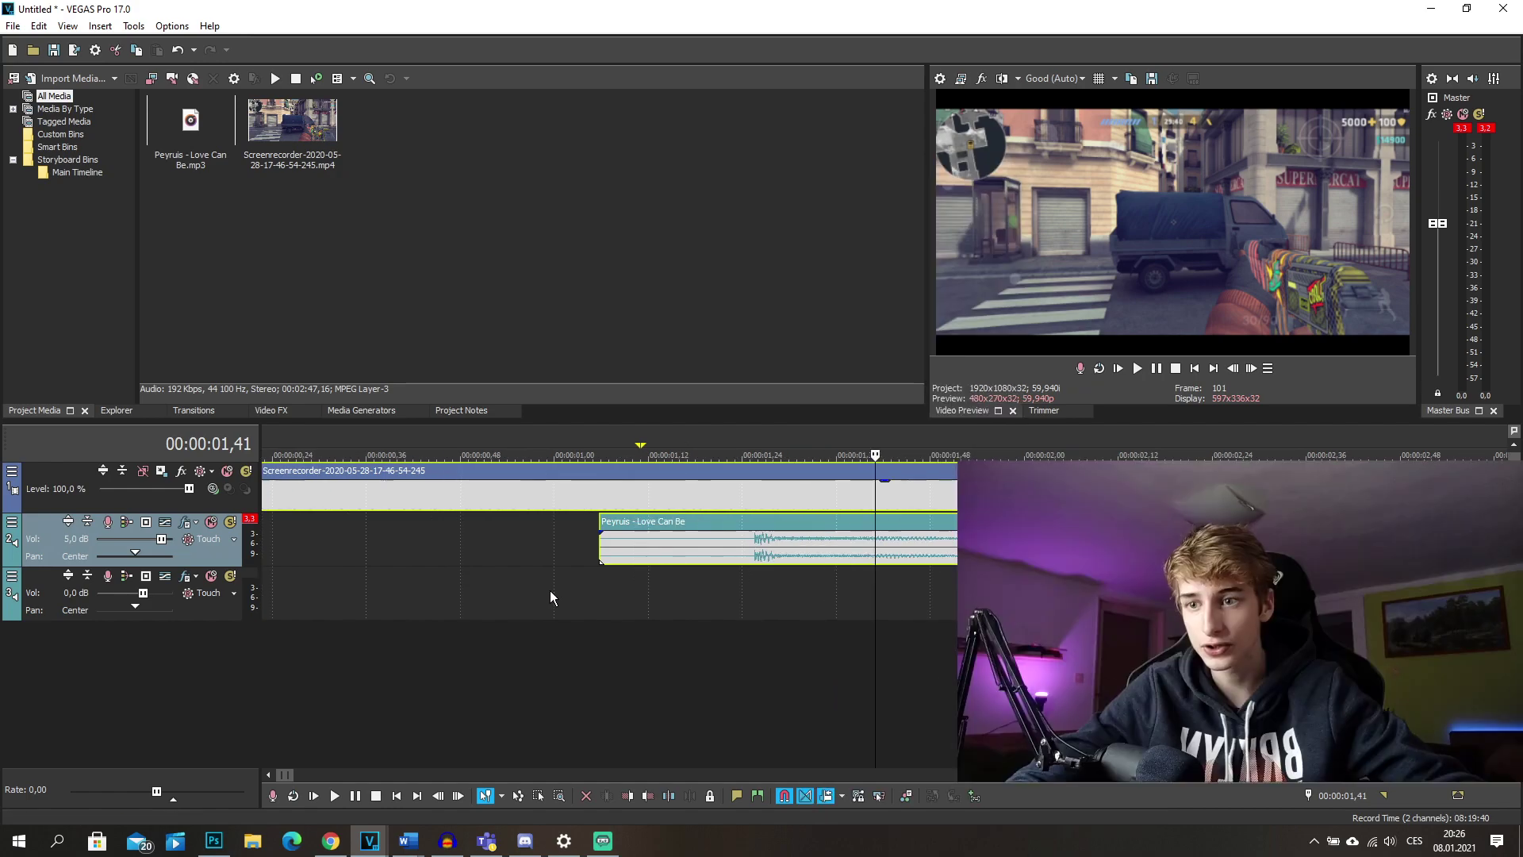
pyautogui.click(495, 544)
pyautogui.moveTo(545, 551); pyautogui.dragTo(579, 541)
# Line up the music with the video and move the grouped clips back to 00:00:00,00
pyautogui.click(379, 498)
pyautogui.click(395, 500)
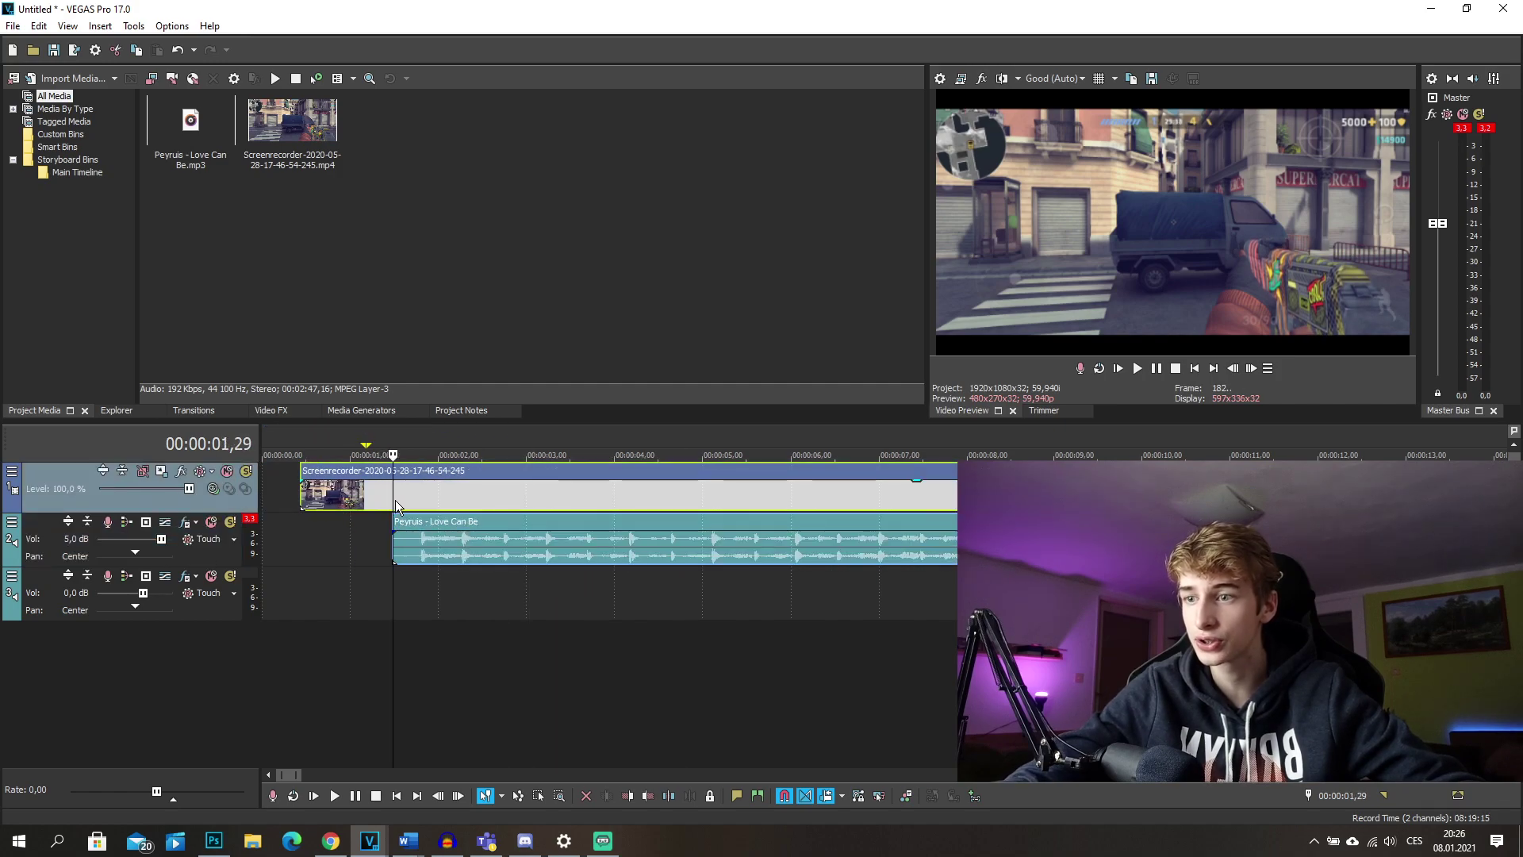
pyautogui.moveTo(401, 500); pyautogui.dragTo(485, 504)
pyautogui.moveTo(524, 551); pyautogui.dragTo(368, 539)
pyautogui.hotkey('ctrl', 'Home')
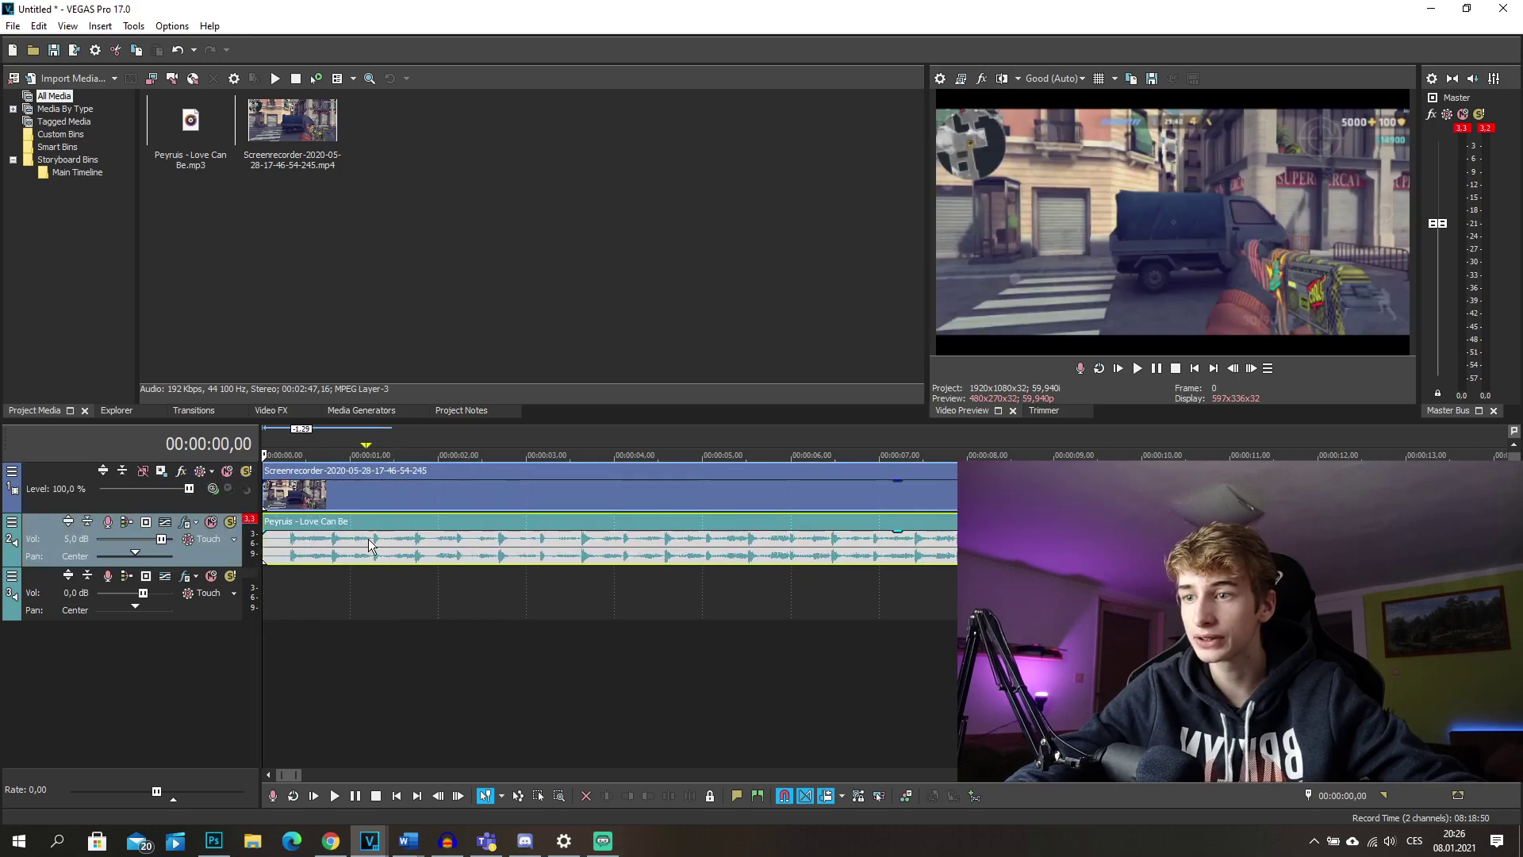
pyautogui.scroll(-4, 397, 531)
pyautogui.scroll(3, 452, 538)
pyautogui.scroll(-6, 481, 520)
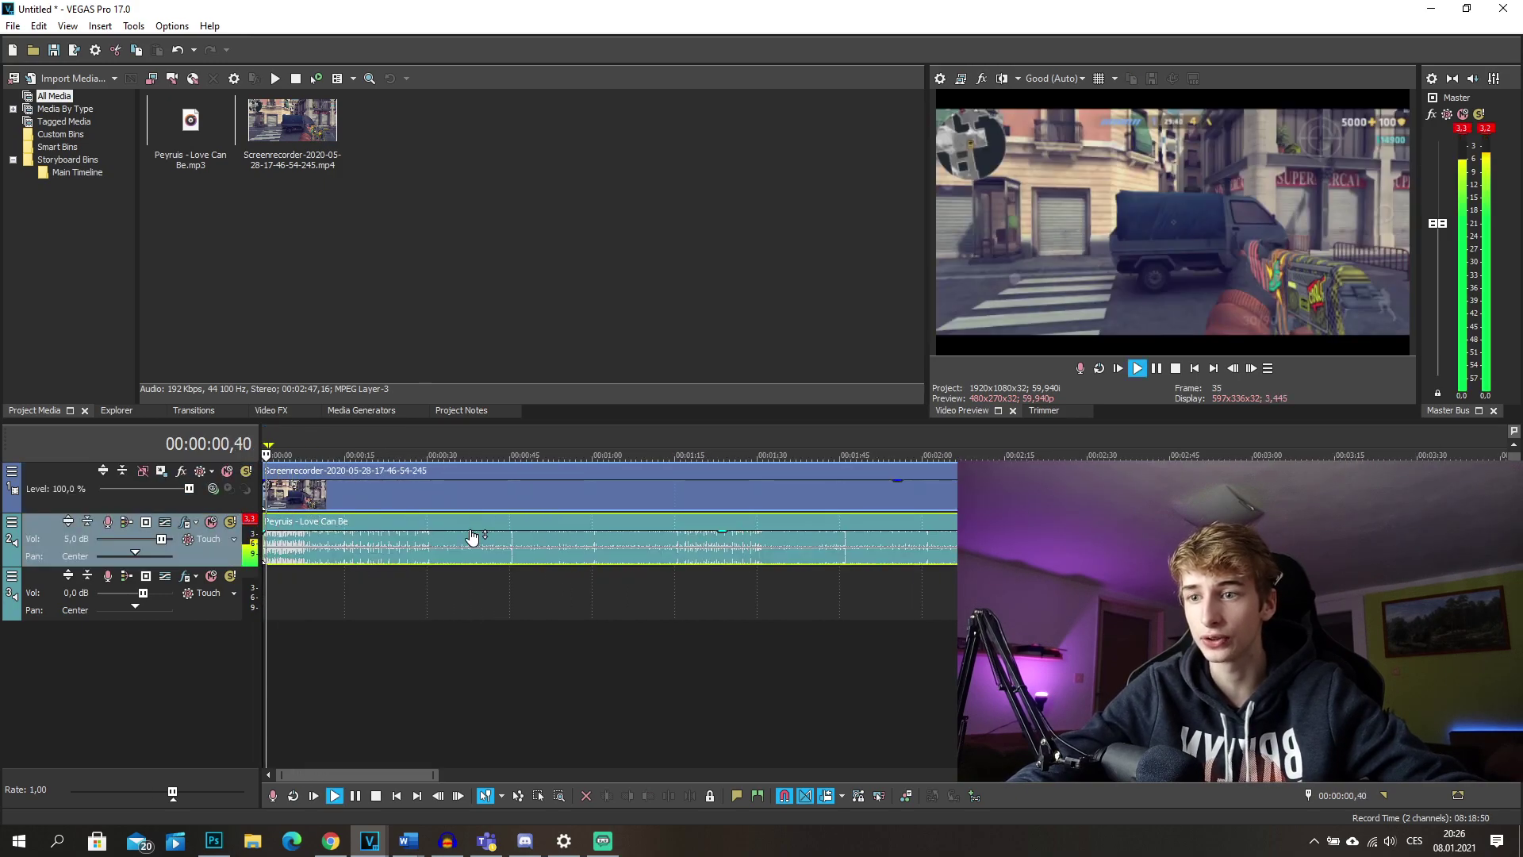
pyautogui.moveTo(421, 503); pyautogui.dragTo(502, 502)
pyautogui.click(392, 551)
pyautogui.click(498, 494)
pyautogui.hotkey('ctrl', 'Home')
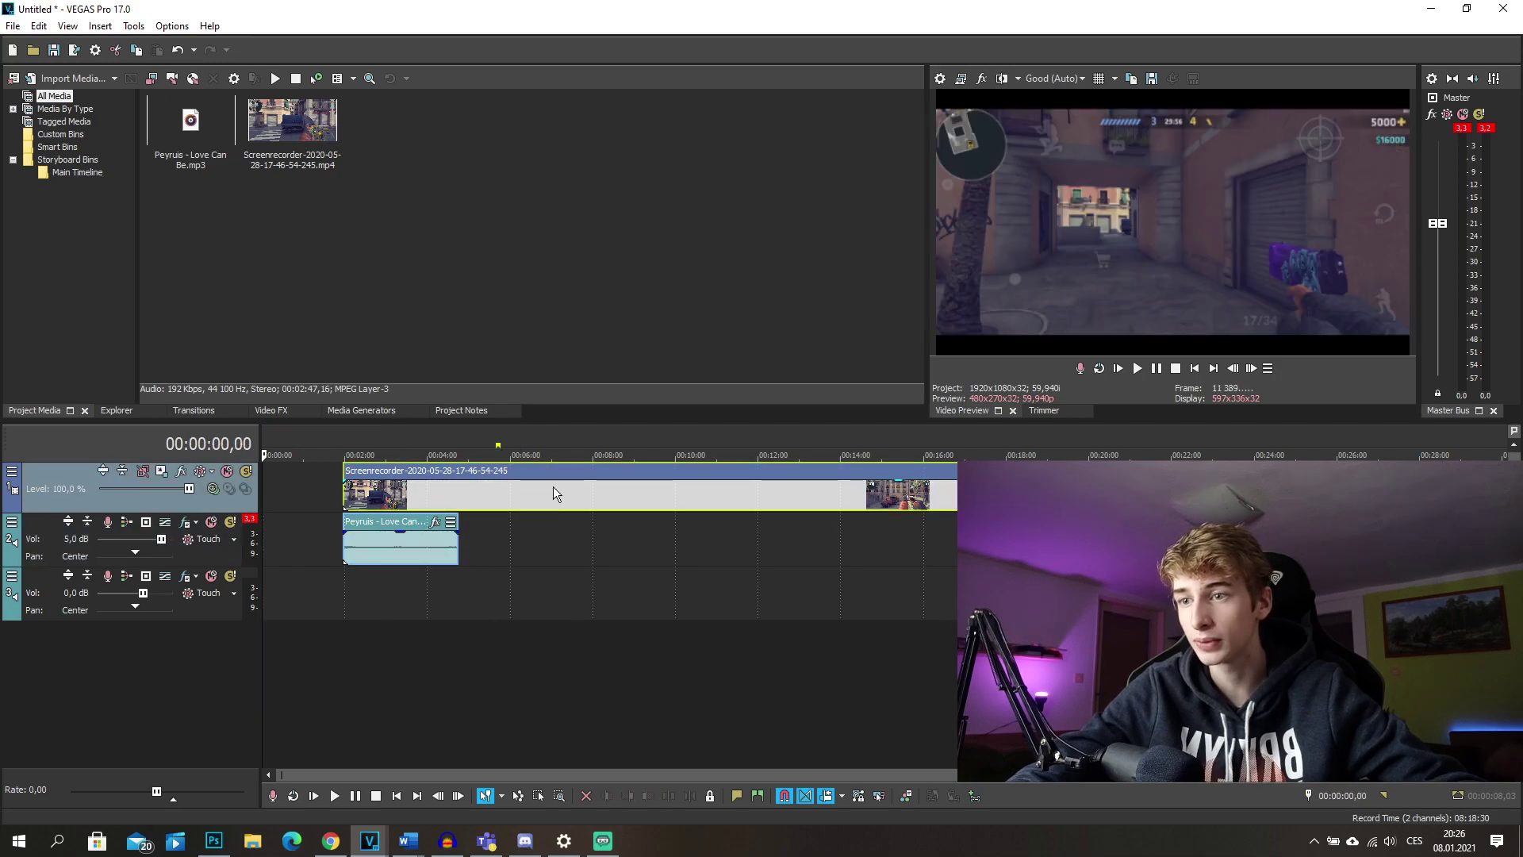
pyautogui.moveTo(554, 487); pyautogui.dragTo(222, 493)
# Select the grouped video and music clips, then return to the browser's downloads page
pyautogui.scroll(6, 473, 545)
pyautogui.click(473, 545)
pyautogui.scroll(4, 650, 513)
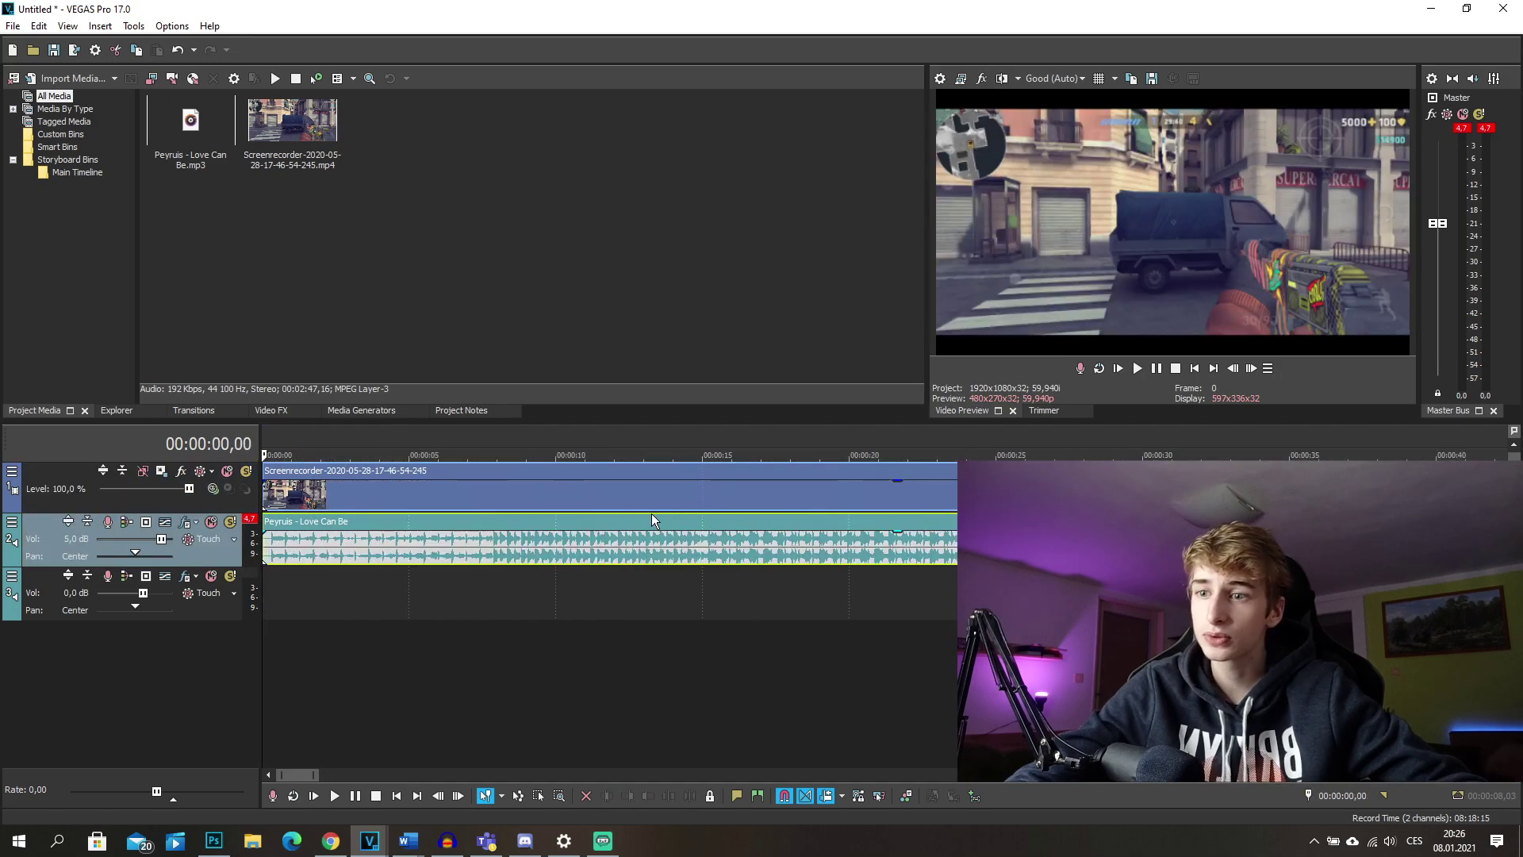
pyautogui.scroll(2, 650, 512)
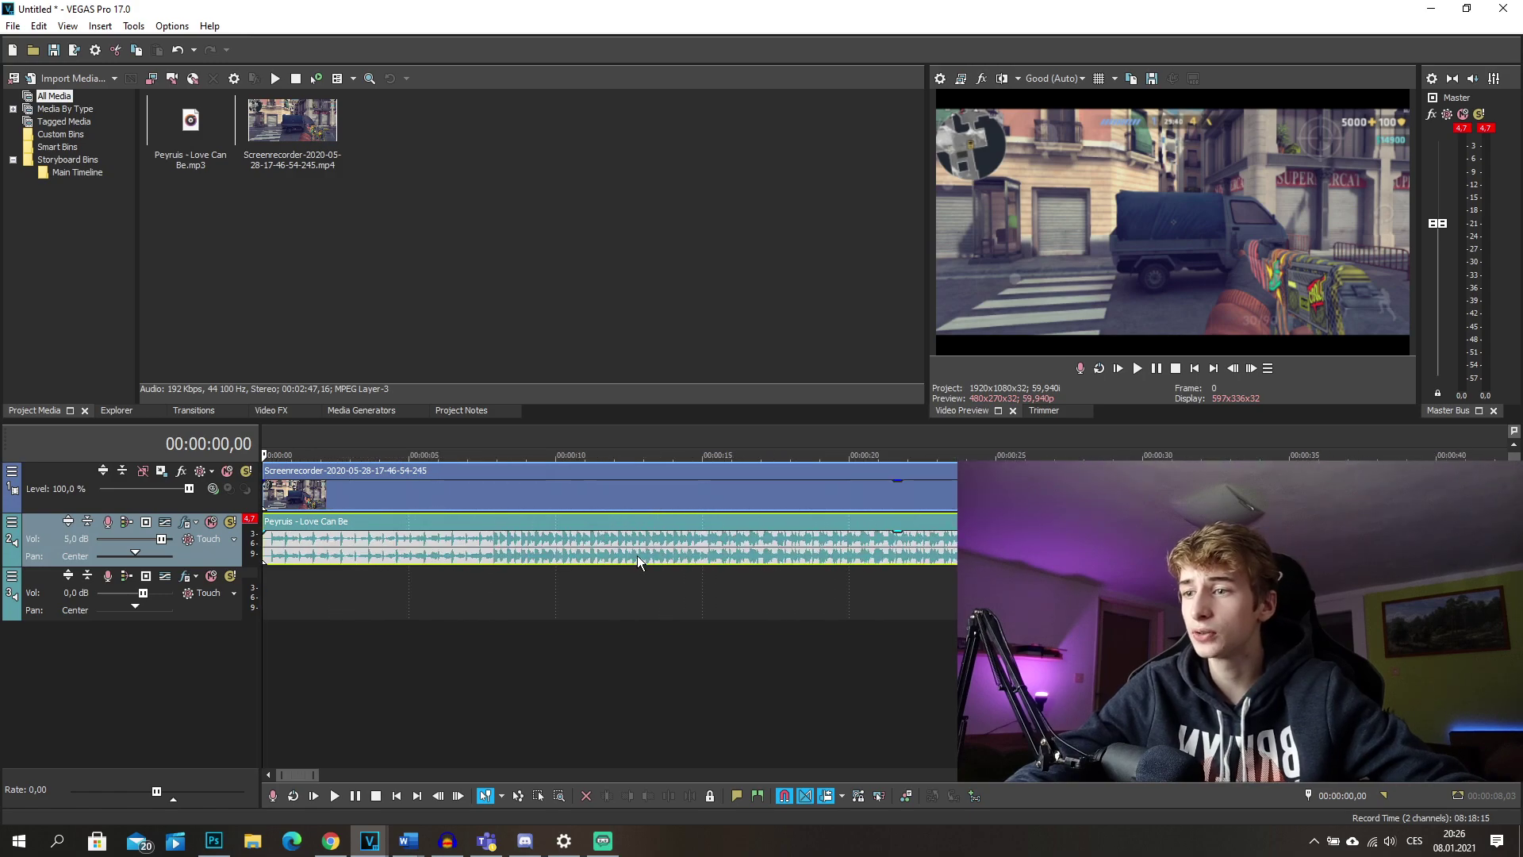
pyautogui.scroll(-5, 532, 555)
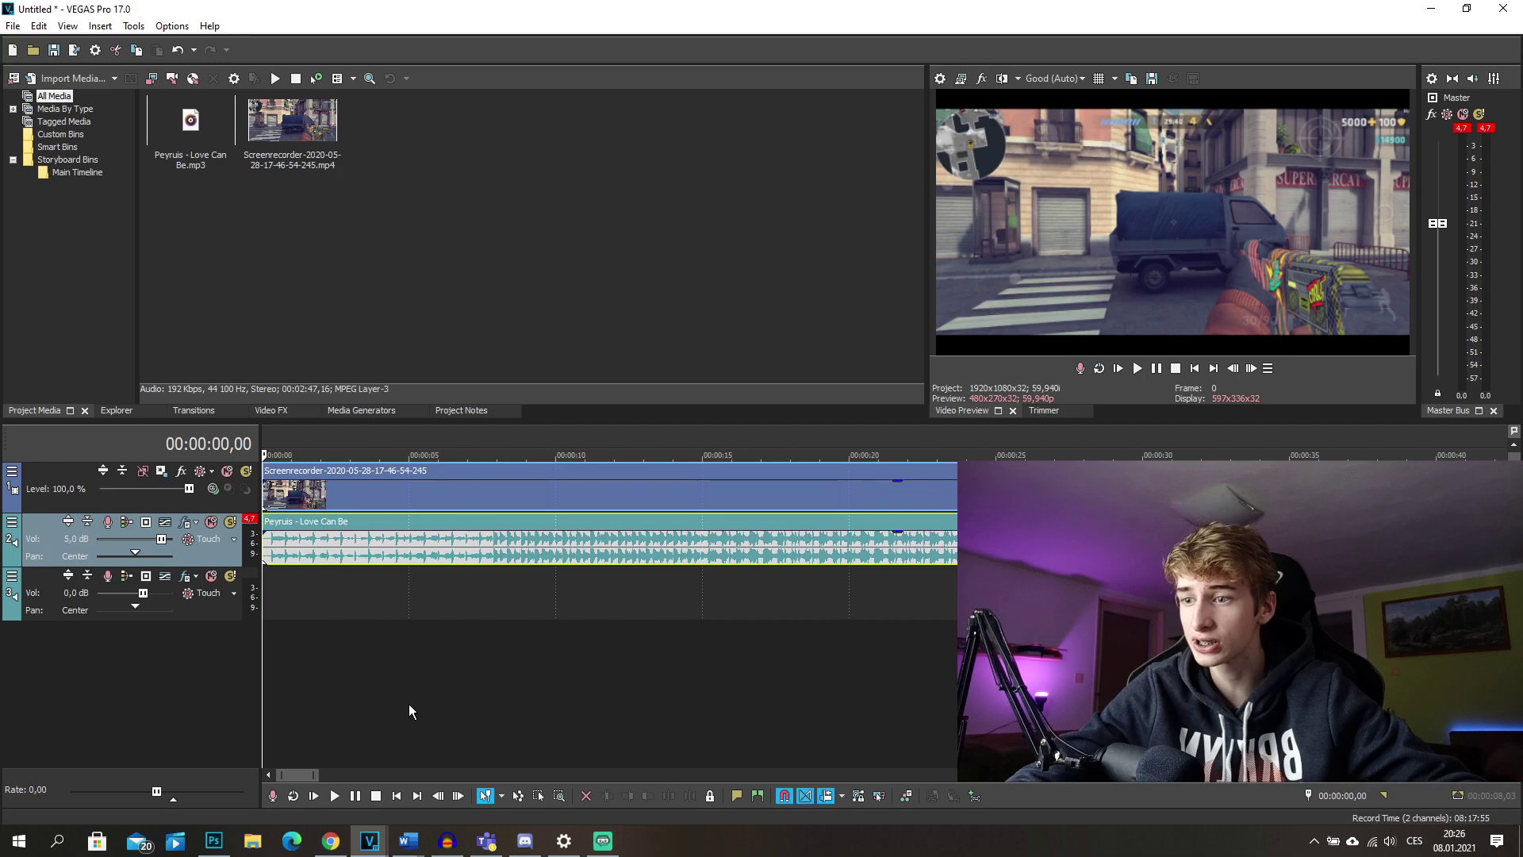
pyautogui.click(329, 842)
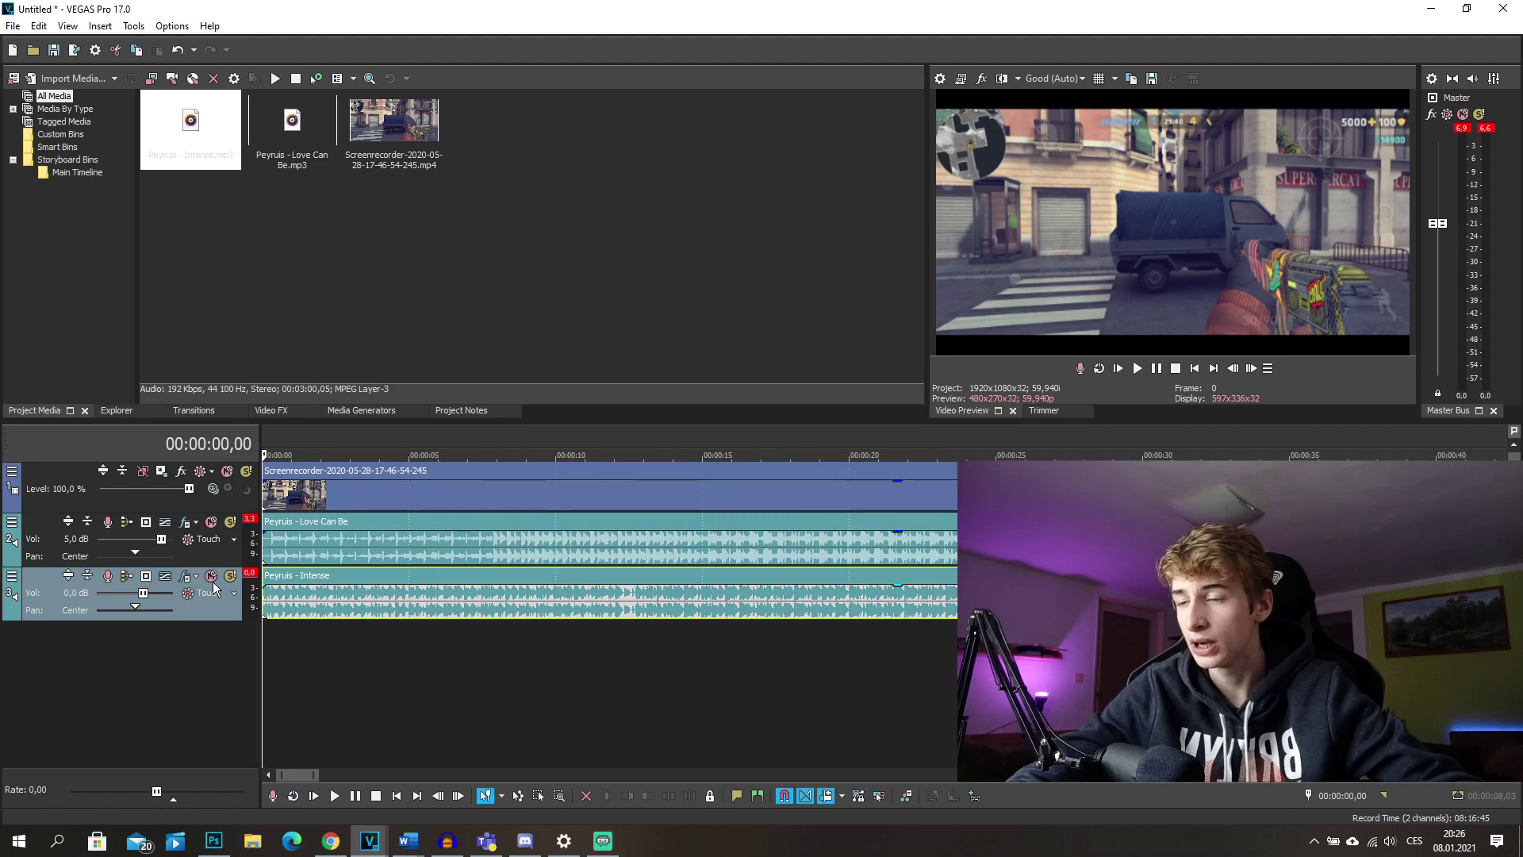
# Change the third track's display colour from blue to red
pyautogui.rightClick(44, 577)
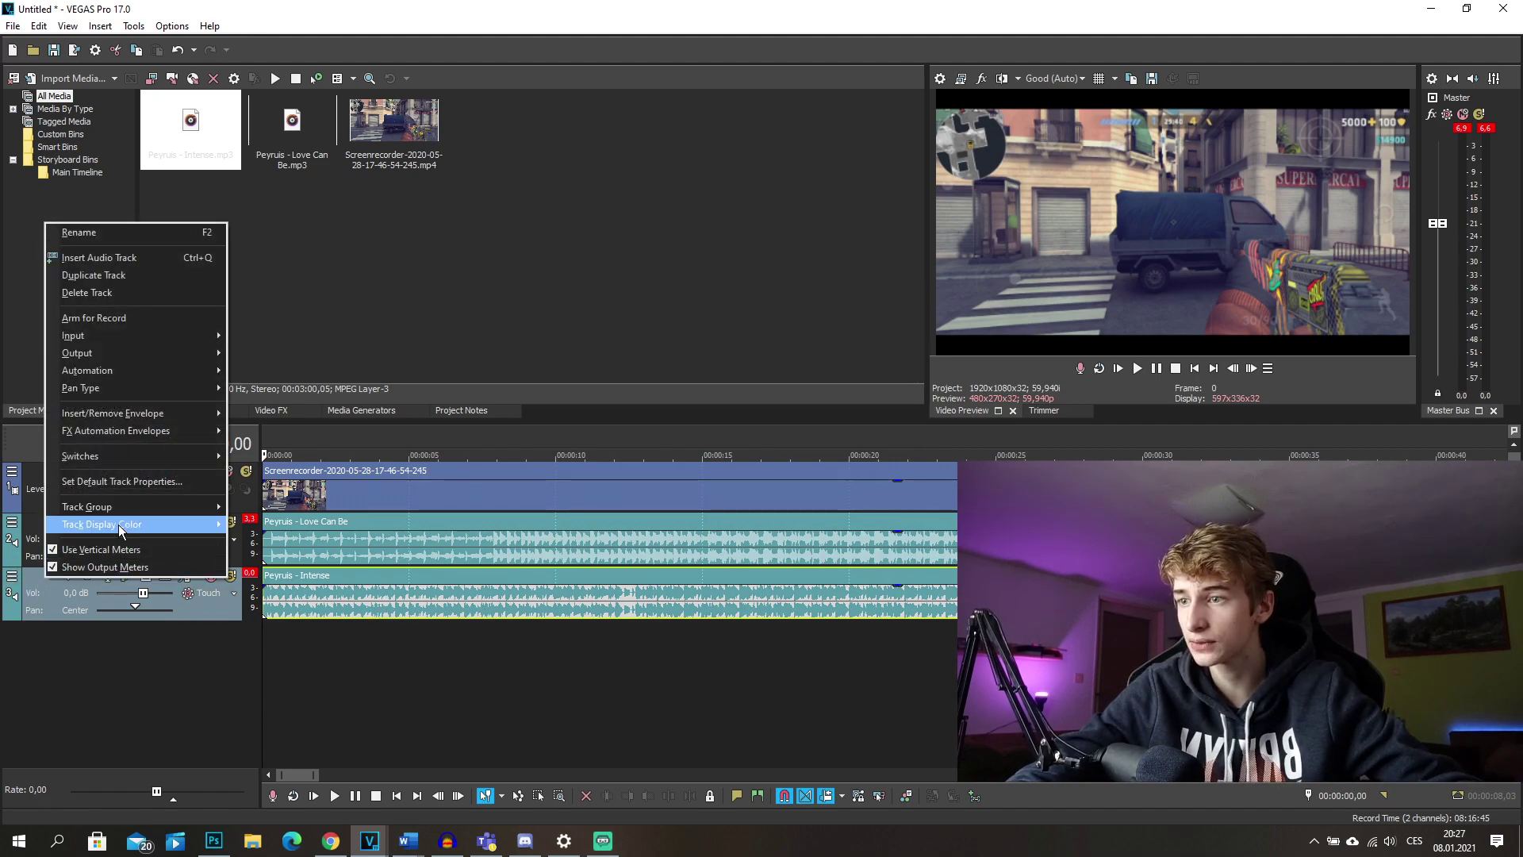
pyautogui.moveTo(175, 524)
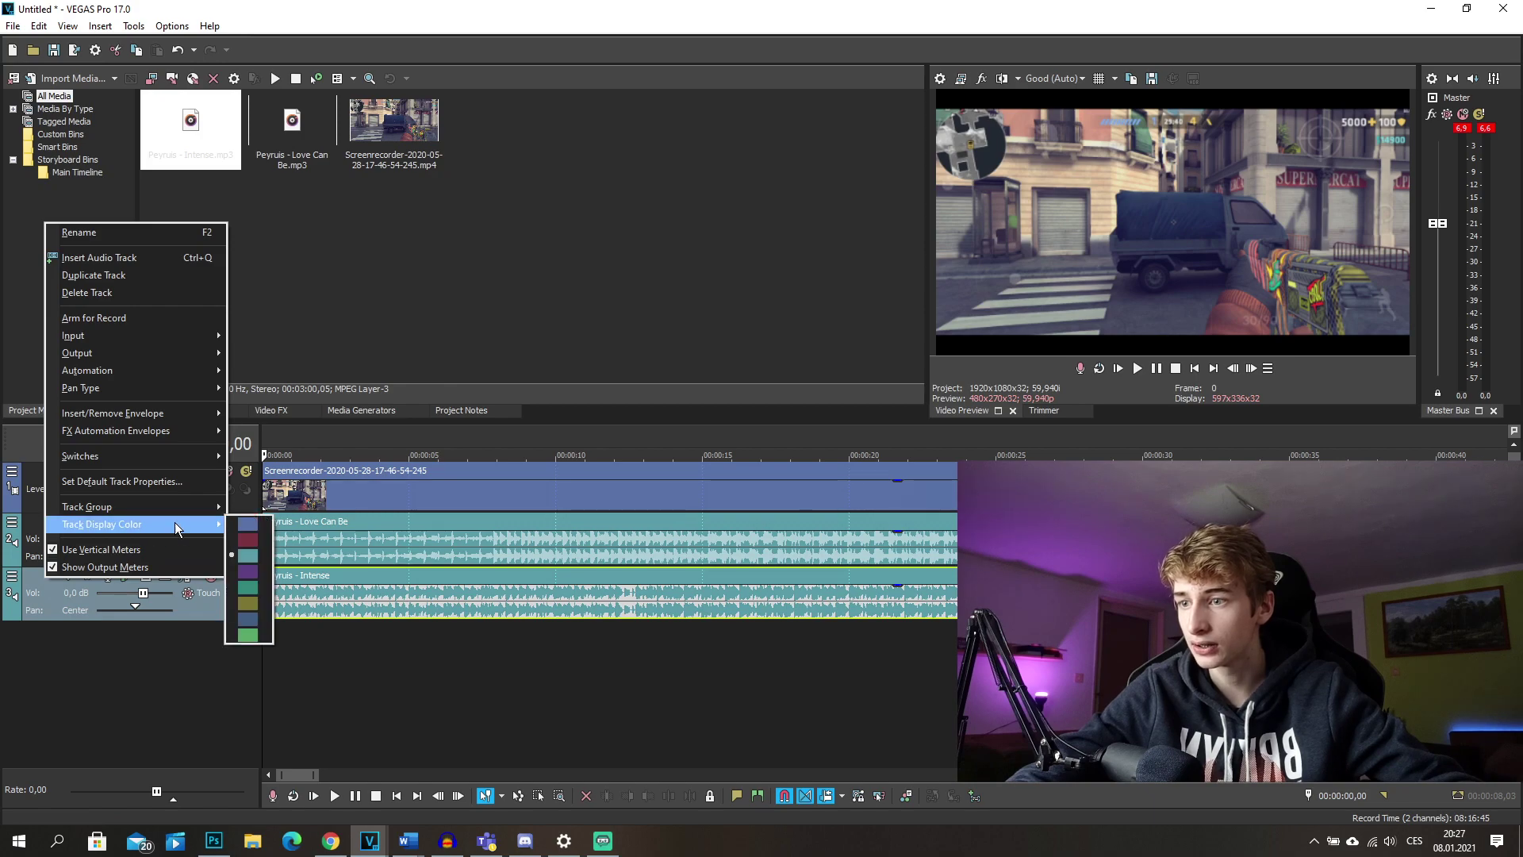
pyautogui.click(241, 523)
pyautogui.rightClick(35, 583)
pyautogui.moveTo(111, 535)
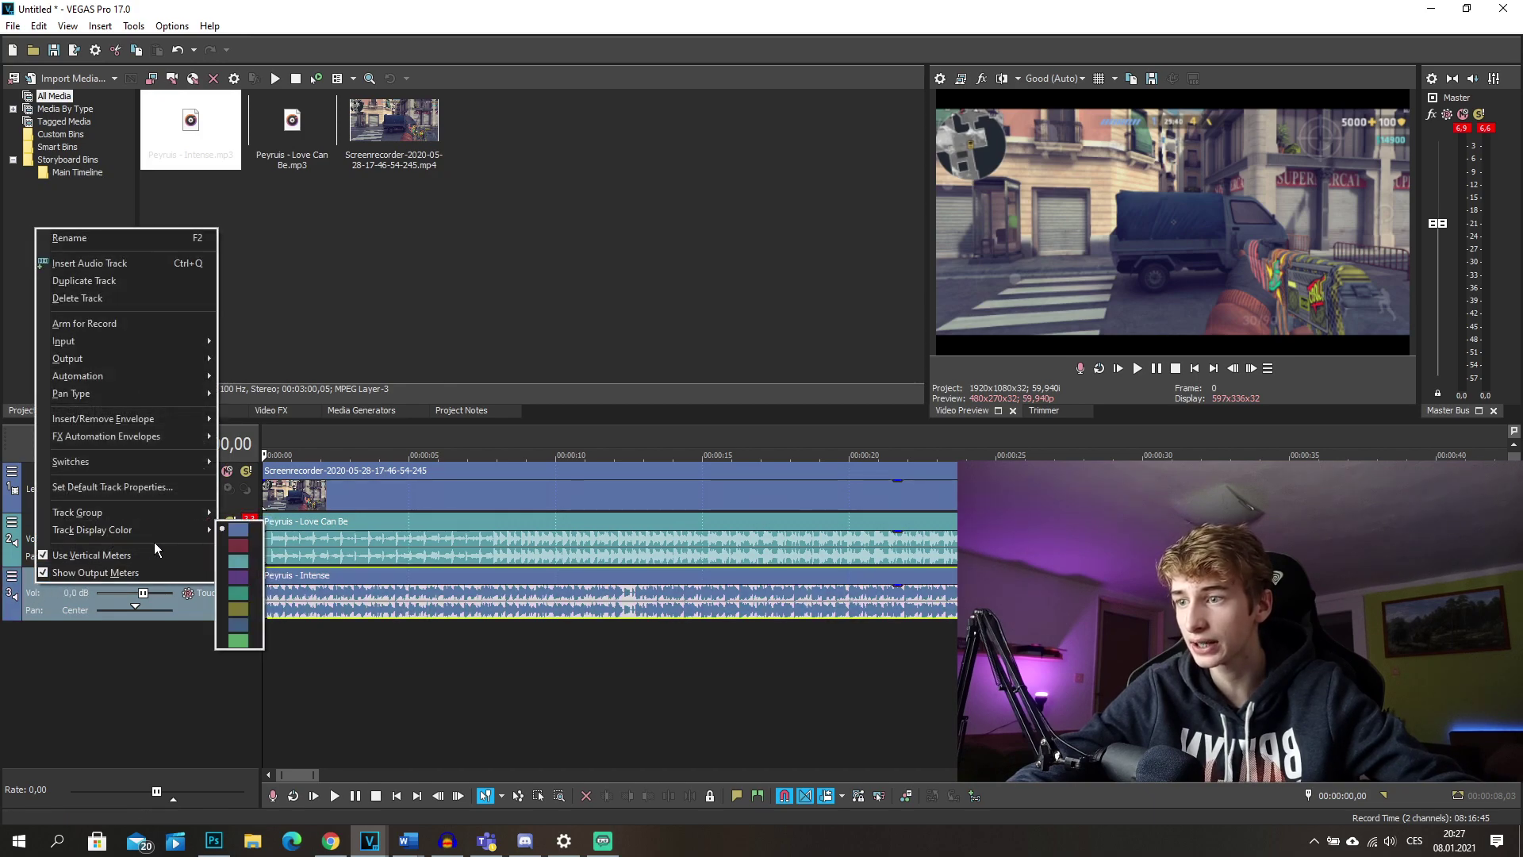
pyautogui.click(236, 544)
# Move the Intense clip back so it starts at the beginning of the timeline
pyautogui.scroll(-1, 401, 659)
pyautogui.moveTo(400, 609); pyautogui.dragTo(299, 603)
pyautogui.click(361, 633)
pyautogui.moveTo(428, 542)
pyautogui.mouseDown()
pyautogui.moveTo(561, 542)
pyautogui.moveTo(426, 545)
pyautogui.mouseUp()
pyautogui.press('Home')
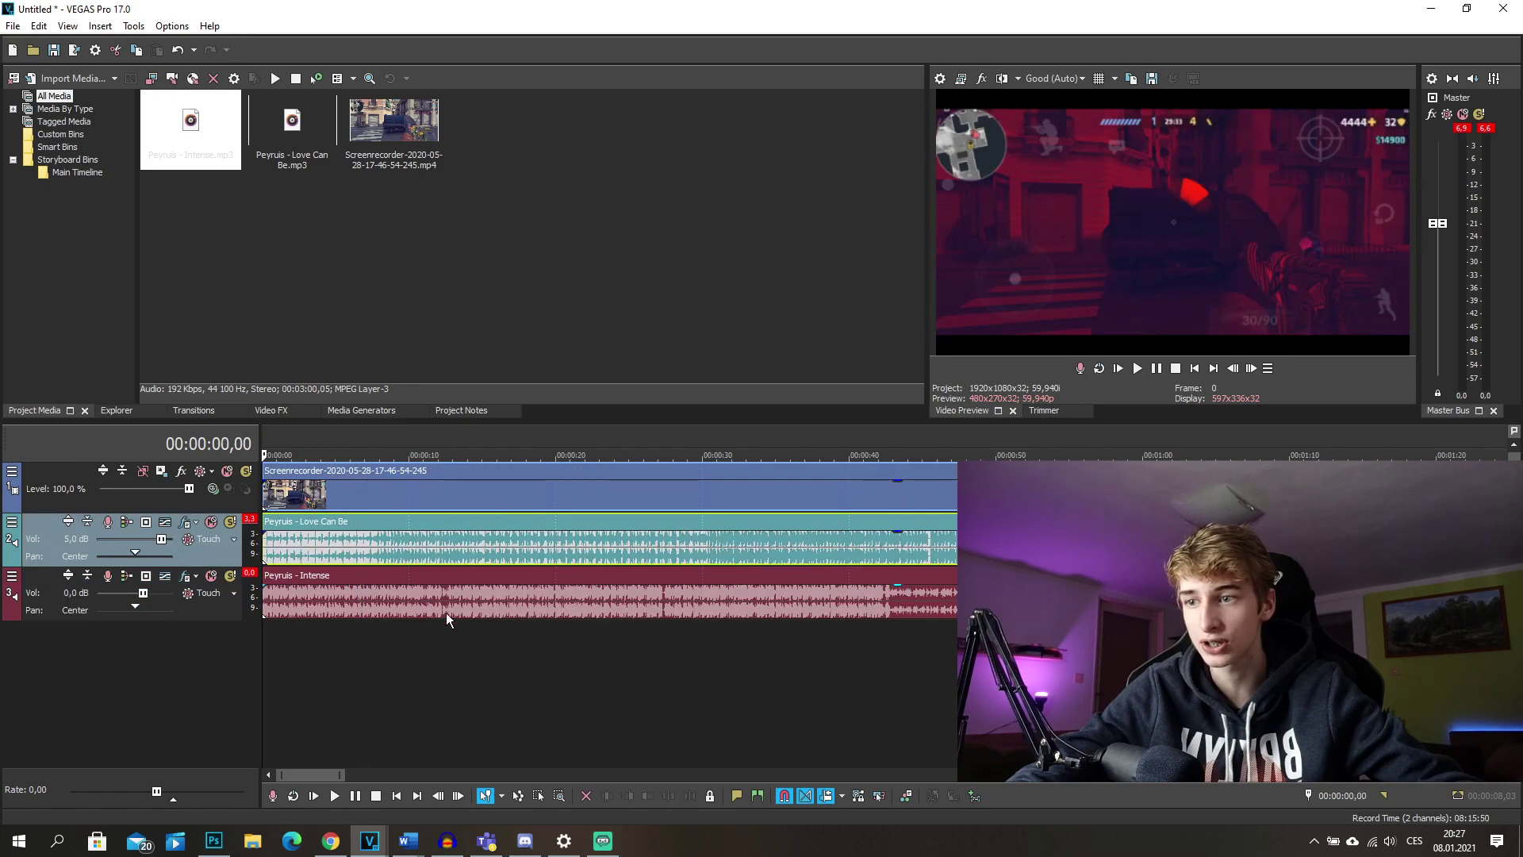
pyautogui.moveTo(445, 613); pyautogui.dragTo(435, 636)
pyautogui.scroll(1, 433, 638)
pyautogui.scroll(3, 433, 638)
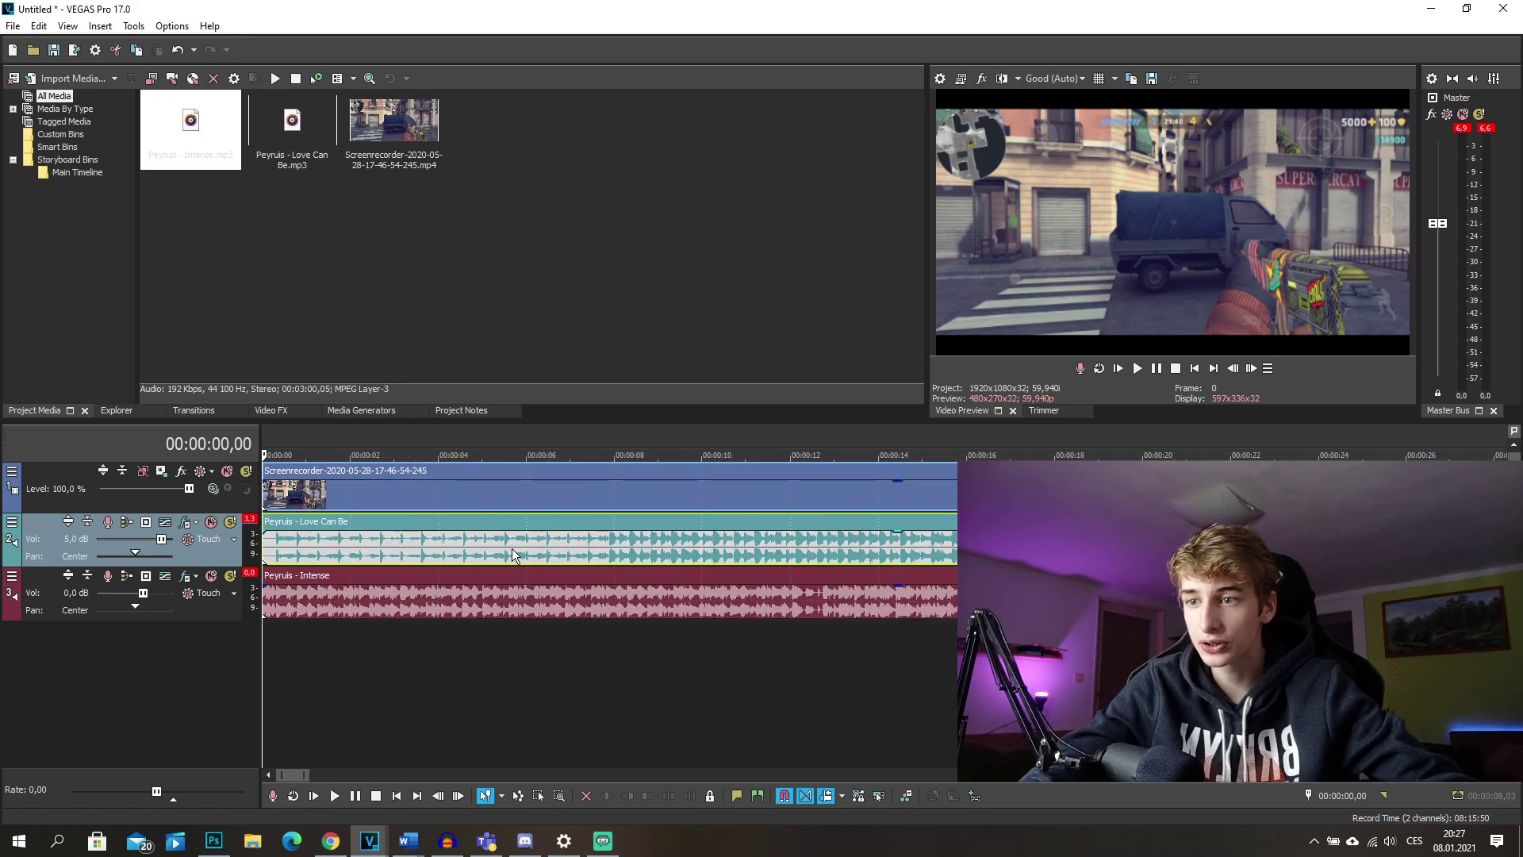
# Slide the grouped gameplay and Love Can Be clips later on the timeline
pyautogui.click(527, 488)
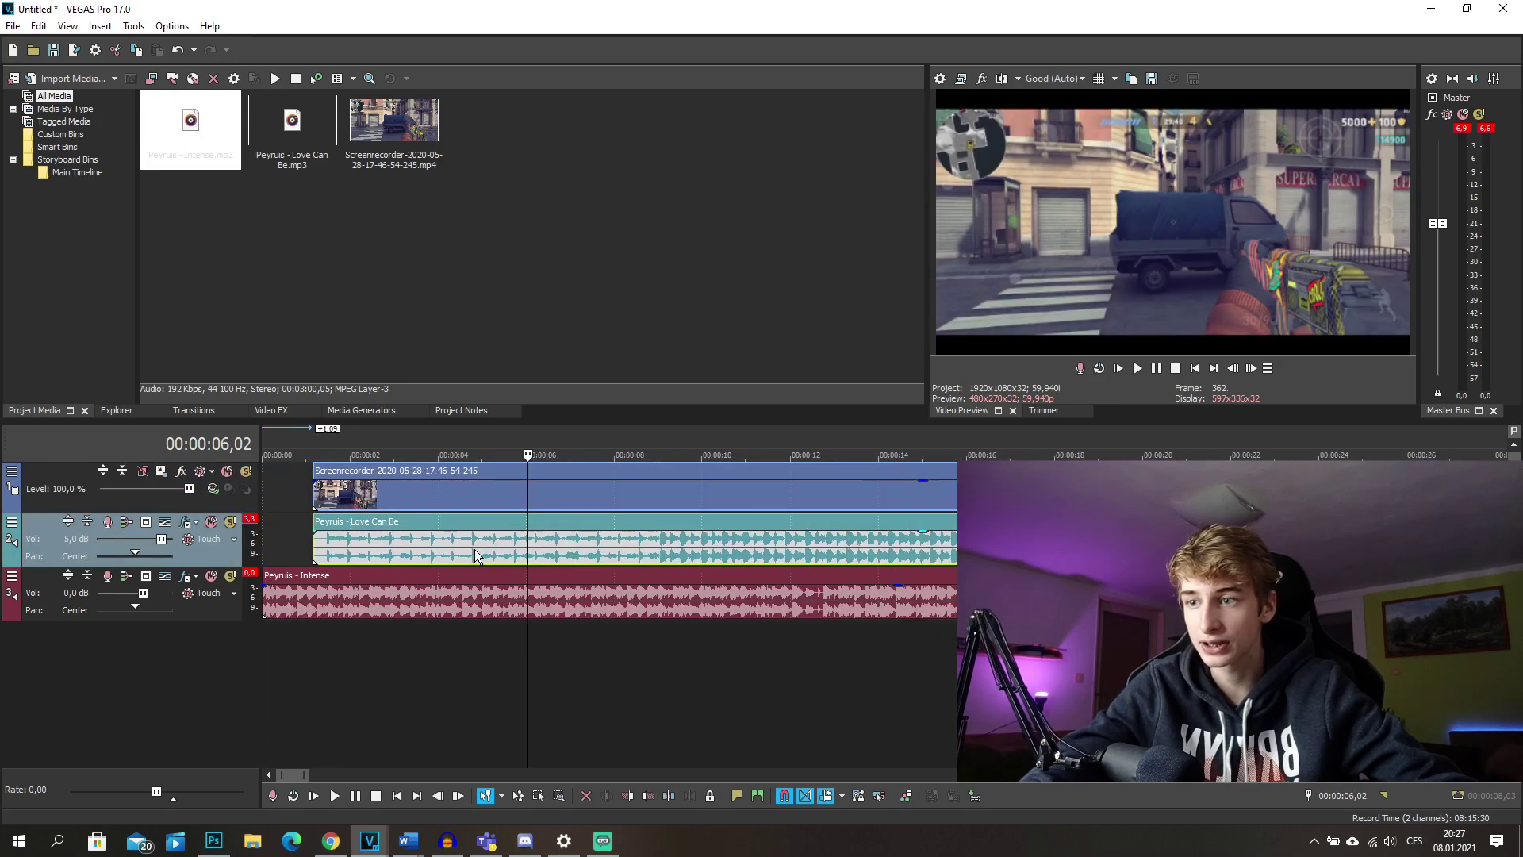
pyautogui.rightClick(465, 527)
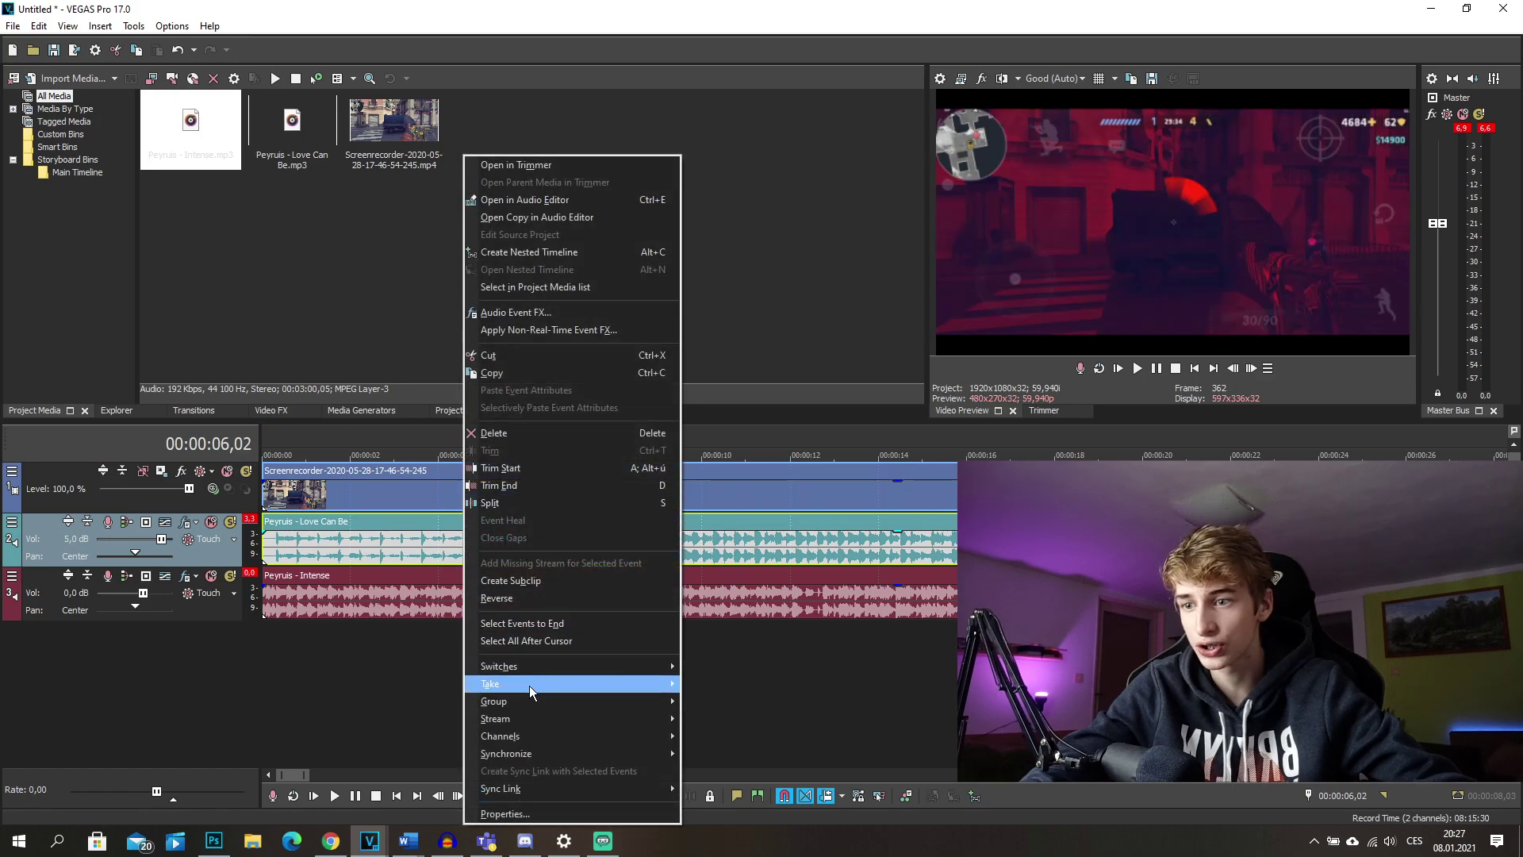
pyautogui.click(856, 579)
pyautogui.moveTo(771, 544); pyautogui.dragTo(611, 532)
pyautogui.hotkey('ctrl', 'Home')
# Scrub the playhead from about 7.5 seconds out to 1:11, then return to the beginning
pyautogui.scroll(2, 615, 541)
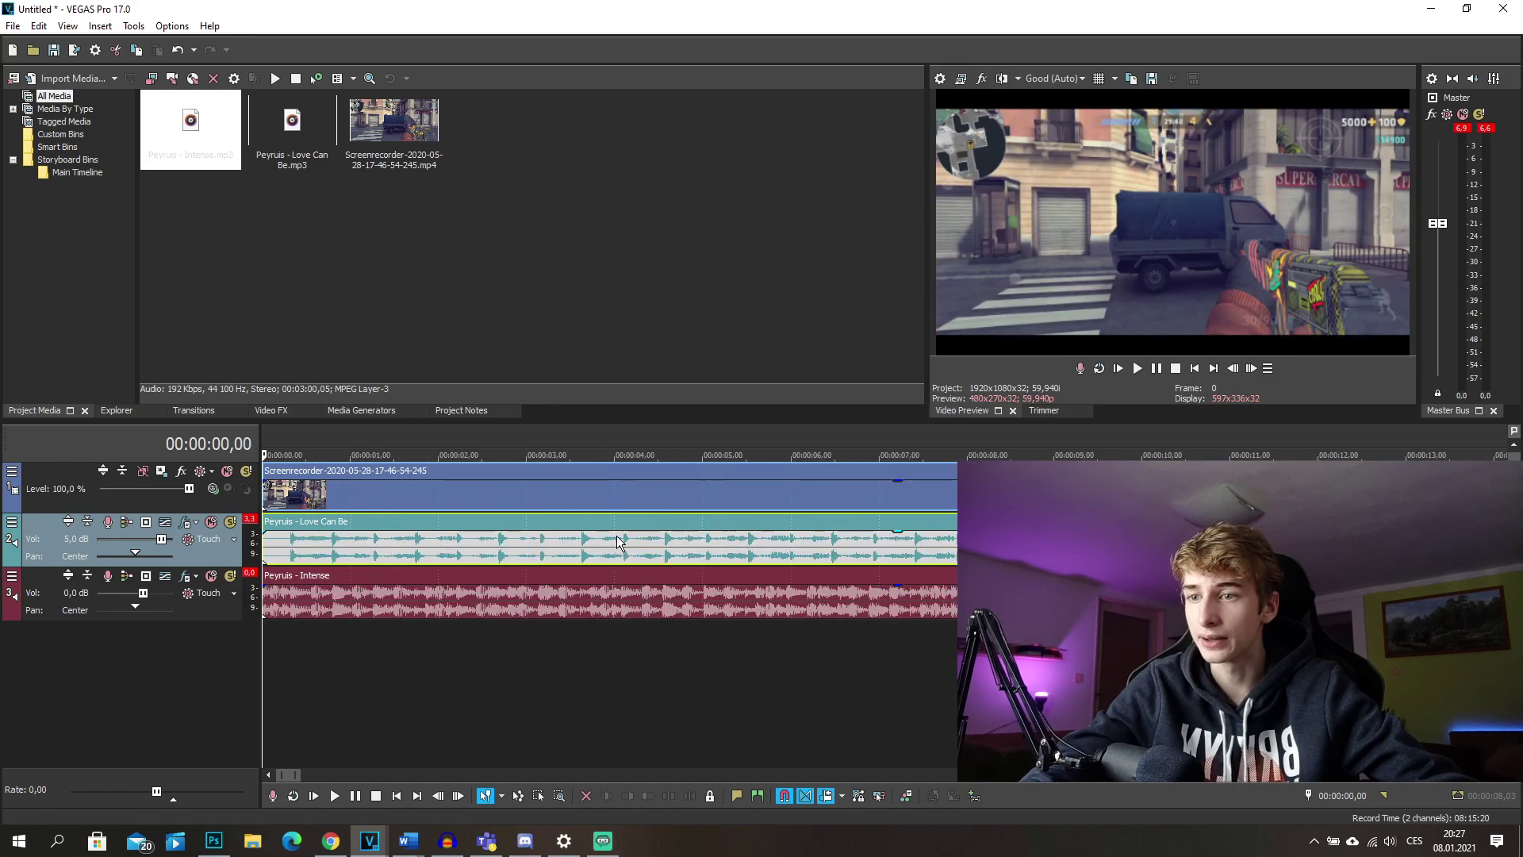
pyautogui.scroll(1, 578, 536)
pyautogui.scroll(-7, 578, 536)
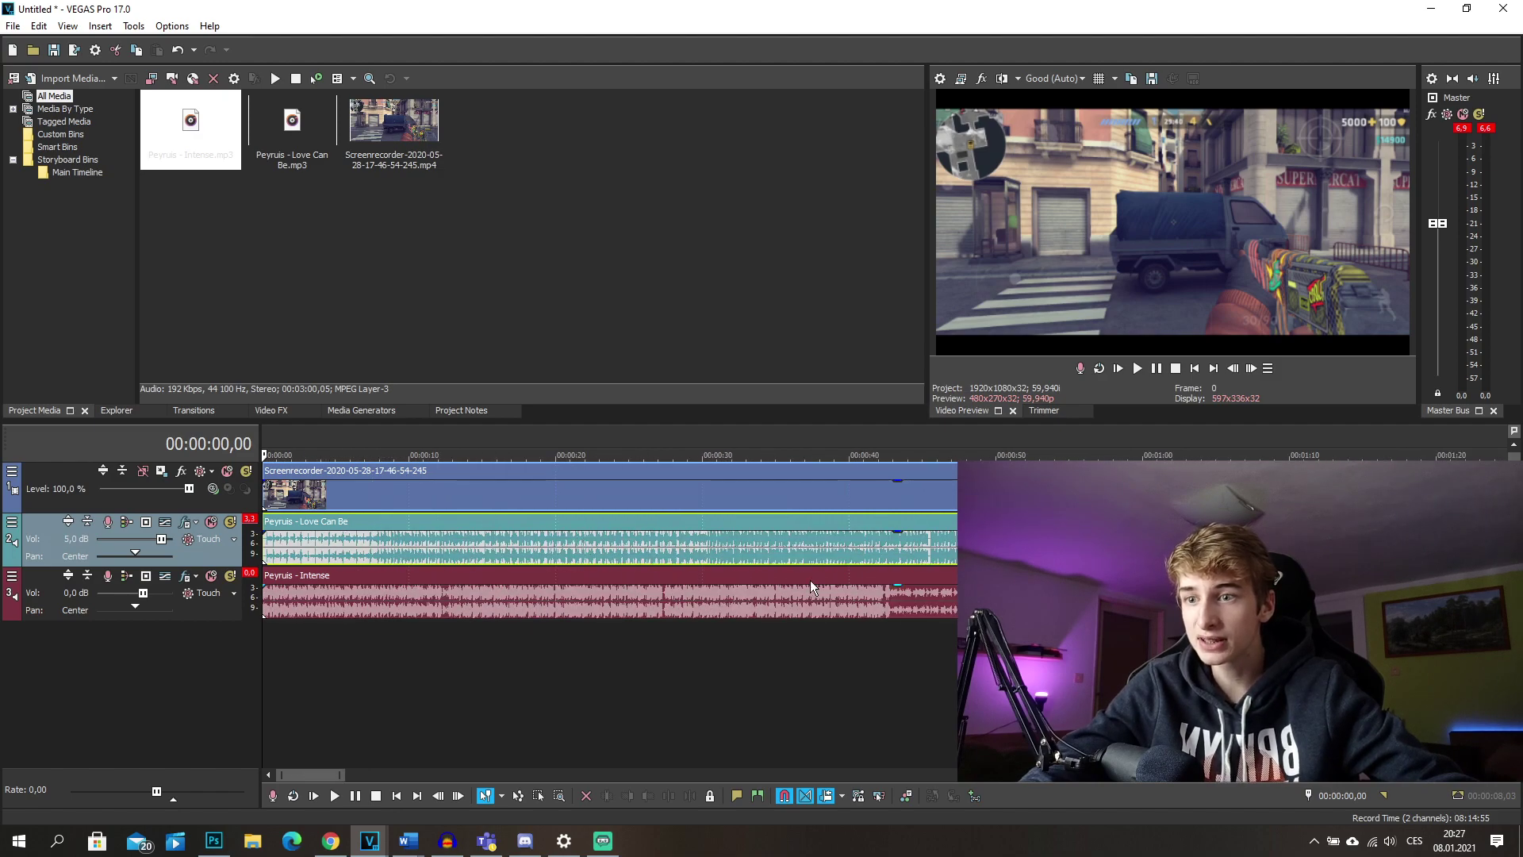
pyautogui.click(376, 550)
pyautogui.scroll(5, 564, 572)
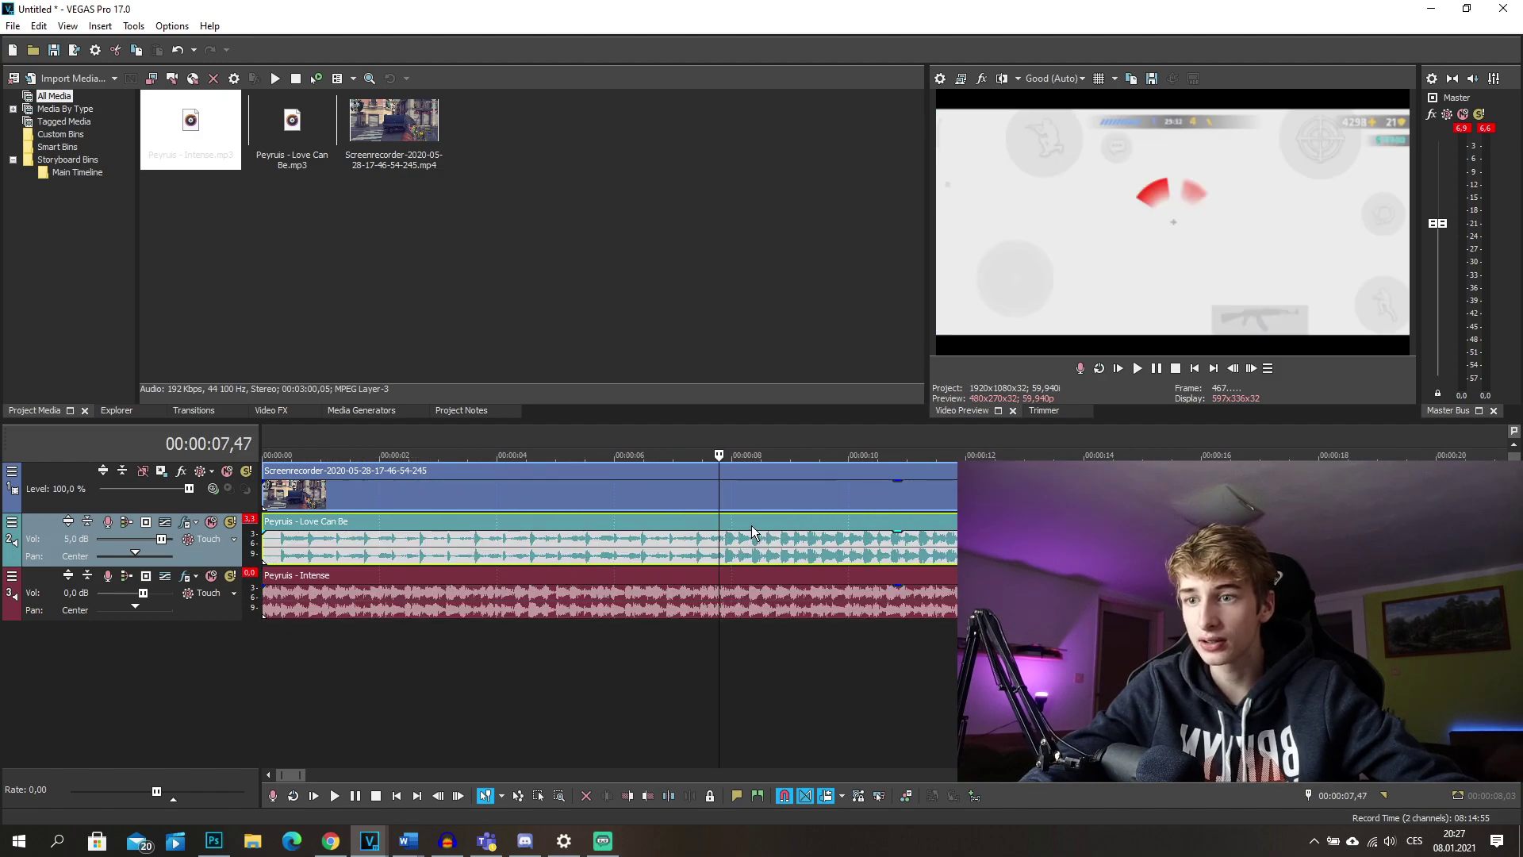
pyautogui.click(747, 555)
pyautogui.scroll(-8, 747, 555)
pyautogui.click(500, 548)
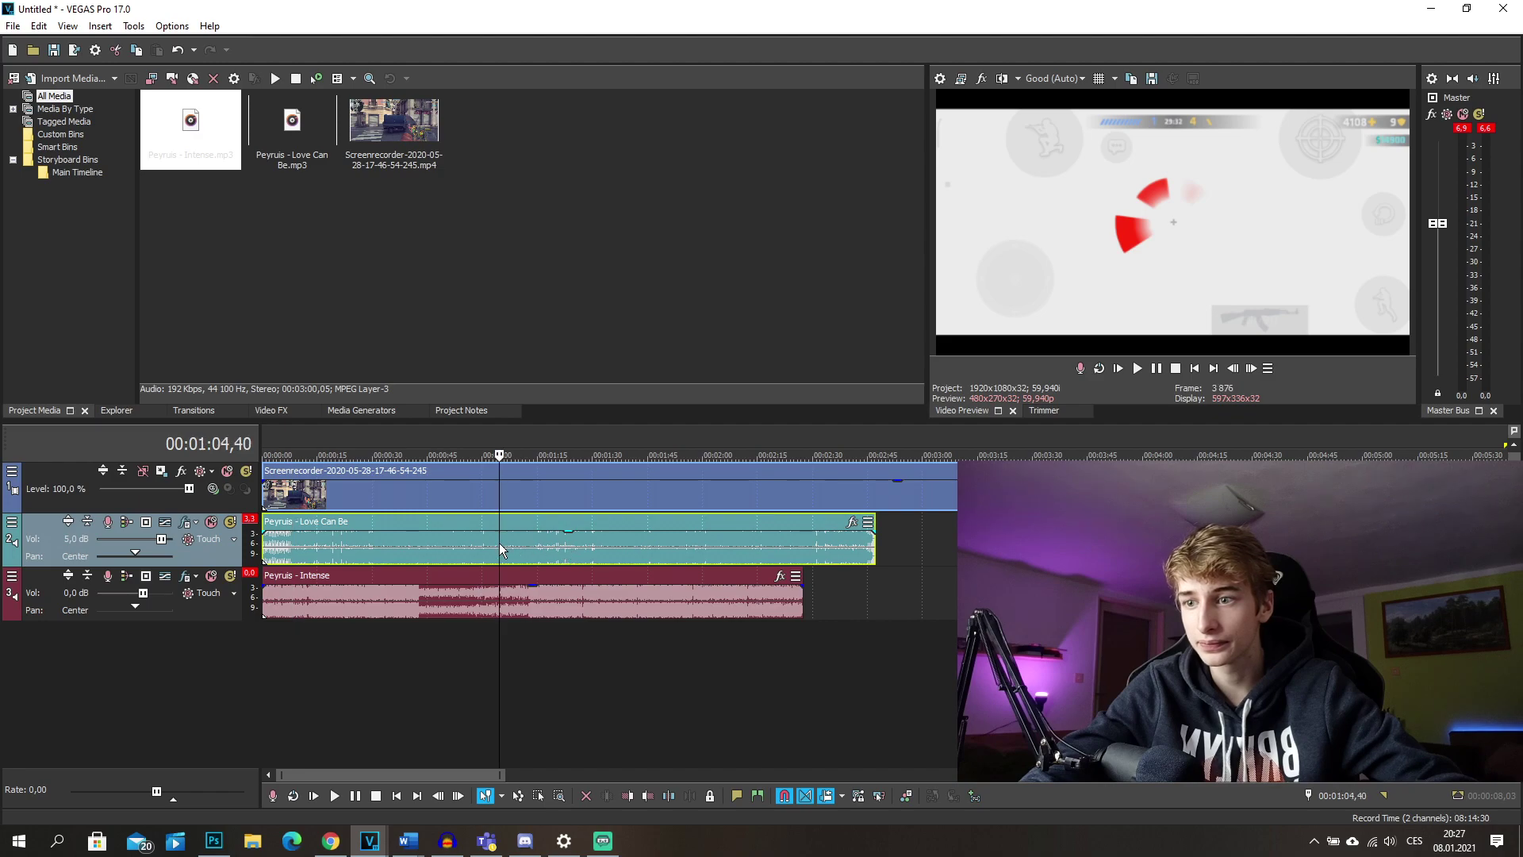
pyautogui.scroll(4, 500, 542)
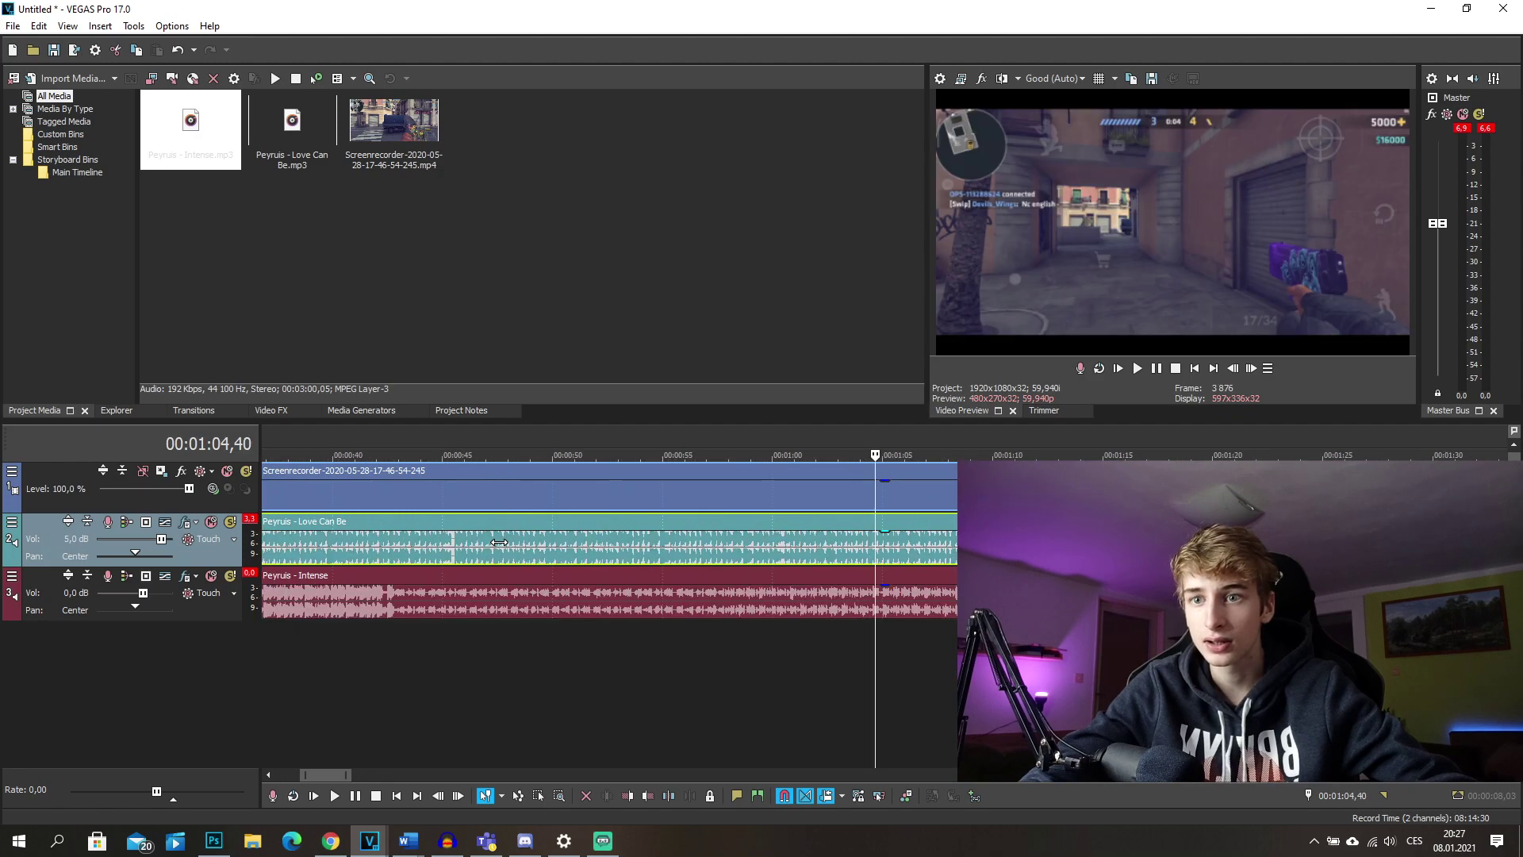
pyautogui.click(906, 553)
pyautogui.click(1026, 555)
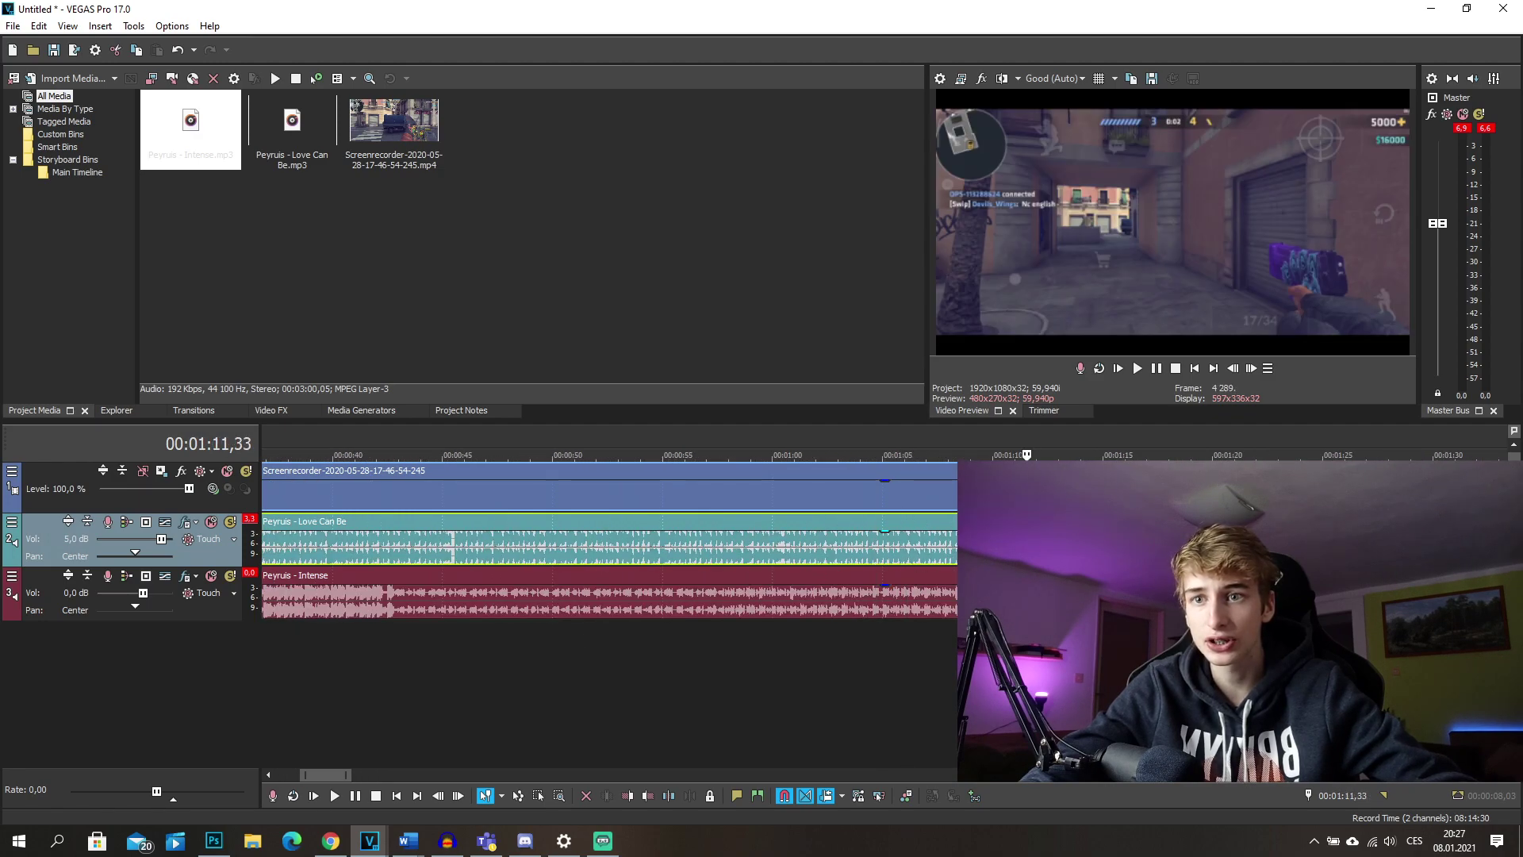
pyautogui.scroll(-3, 1057, 555)
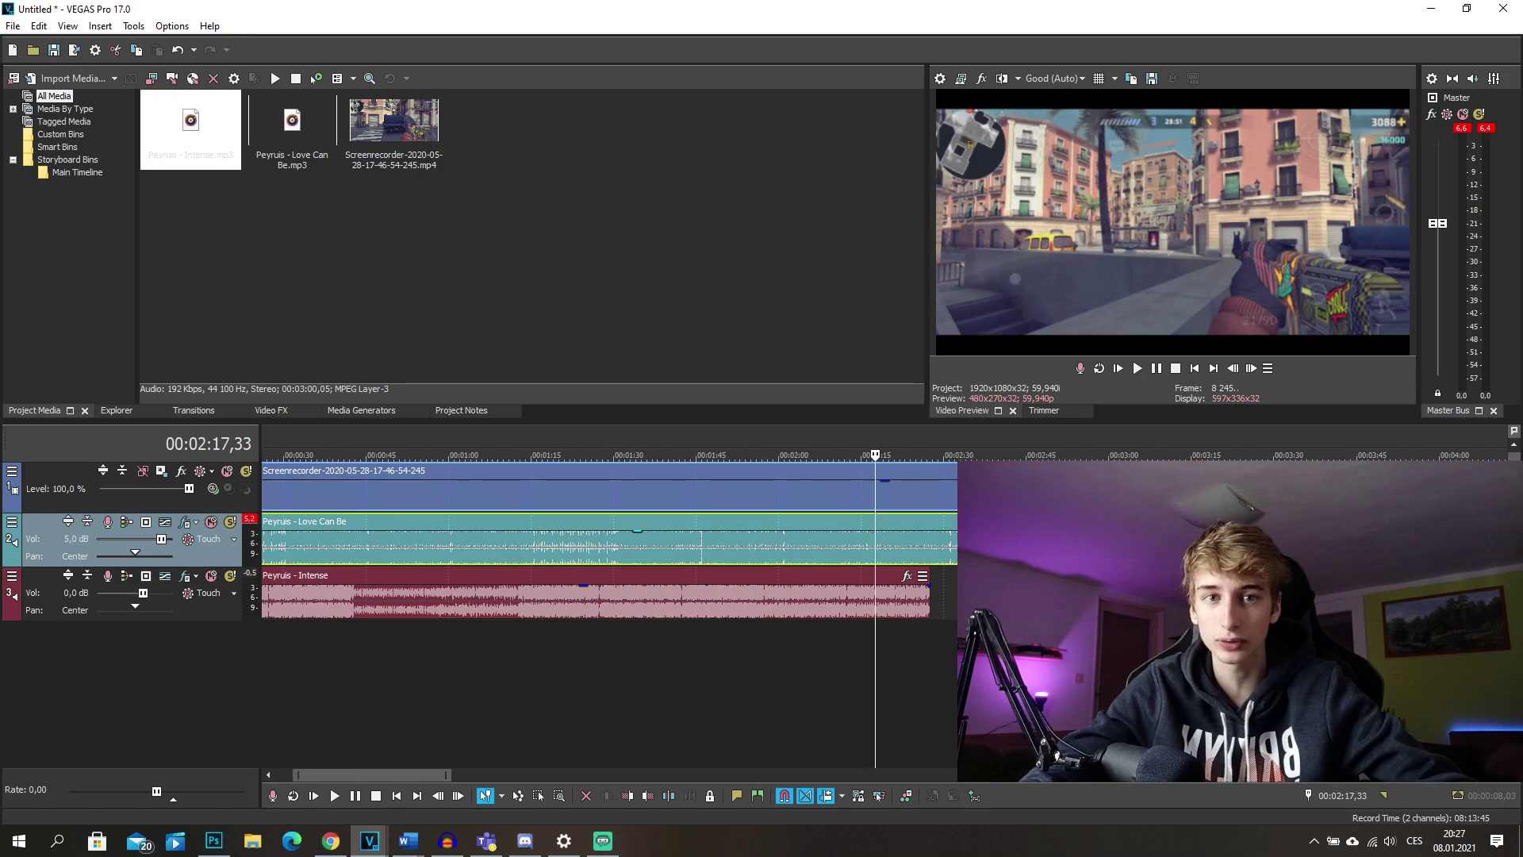
pyautogui.scroll(-8, 609, 555)
pyautogui.click(263, 547)
pyautogui.scroll(15, 263, 547)
# Play from the start, then shift the grouped clips about two seconds later
pyautogui.press('space')
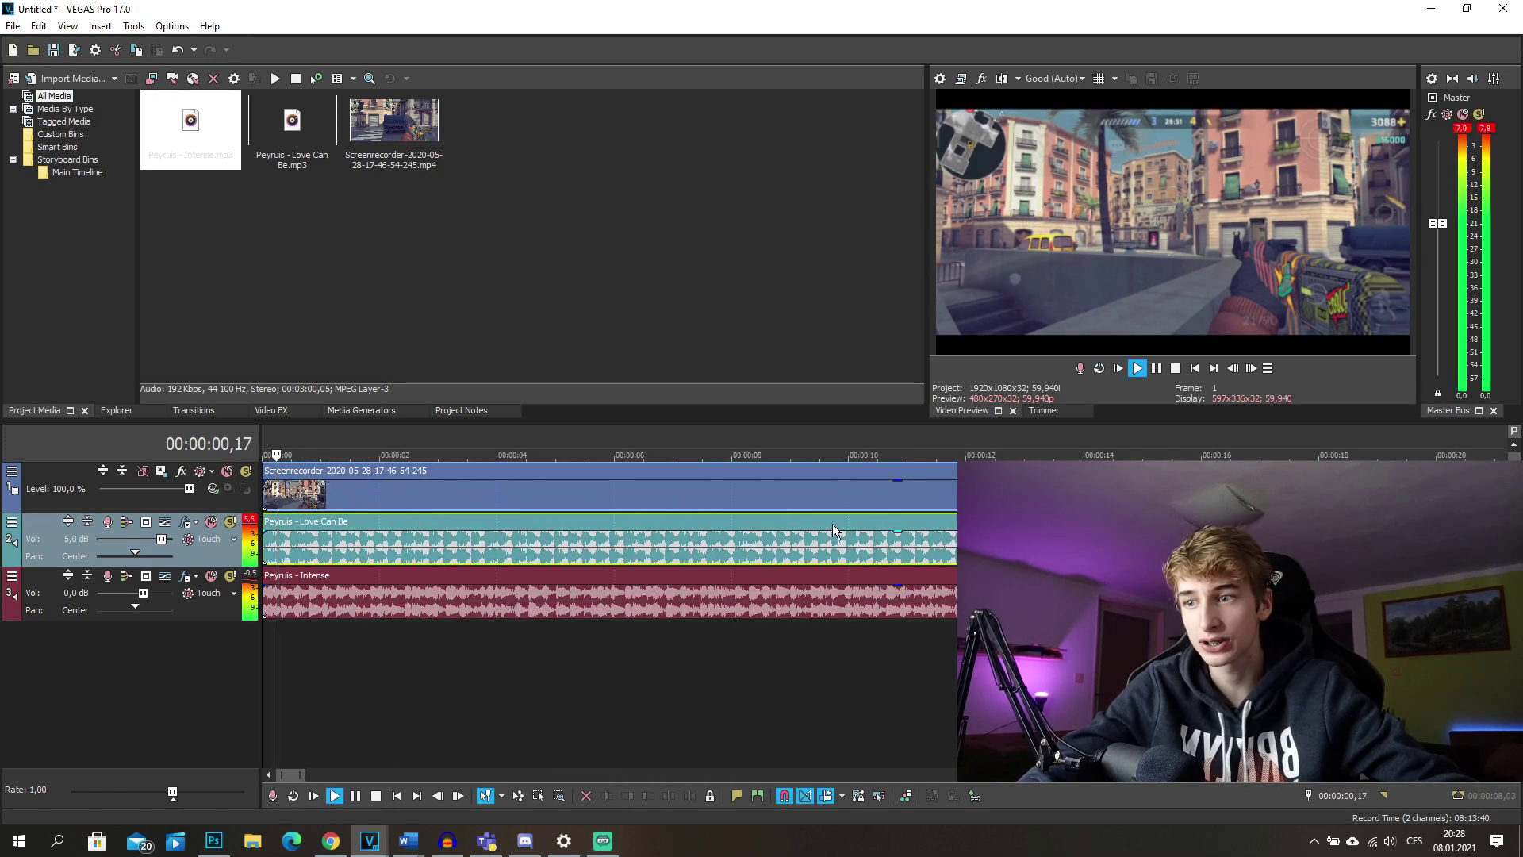
pyautogui.click(646, 485)
pyautogui.press('space')
pyautogui.moveTo(423, 487); pyautogui.dragTo(563, 486)
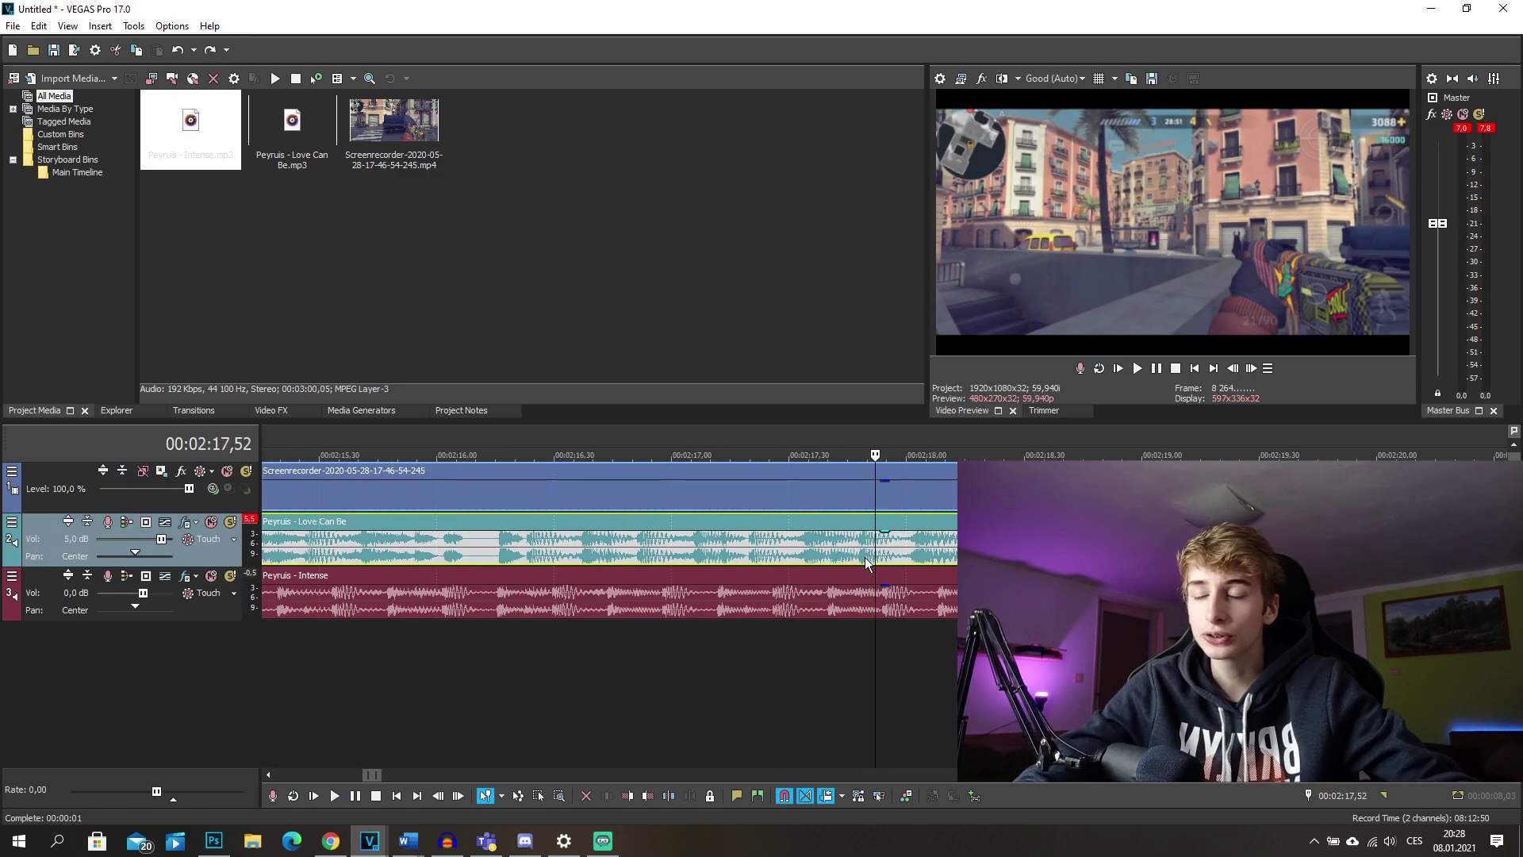
pyautogui.scroll(-5, 863, 557)
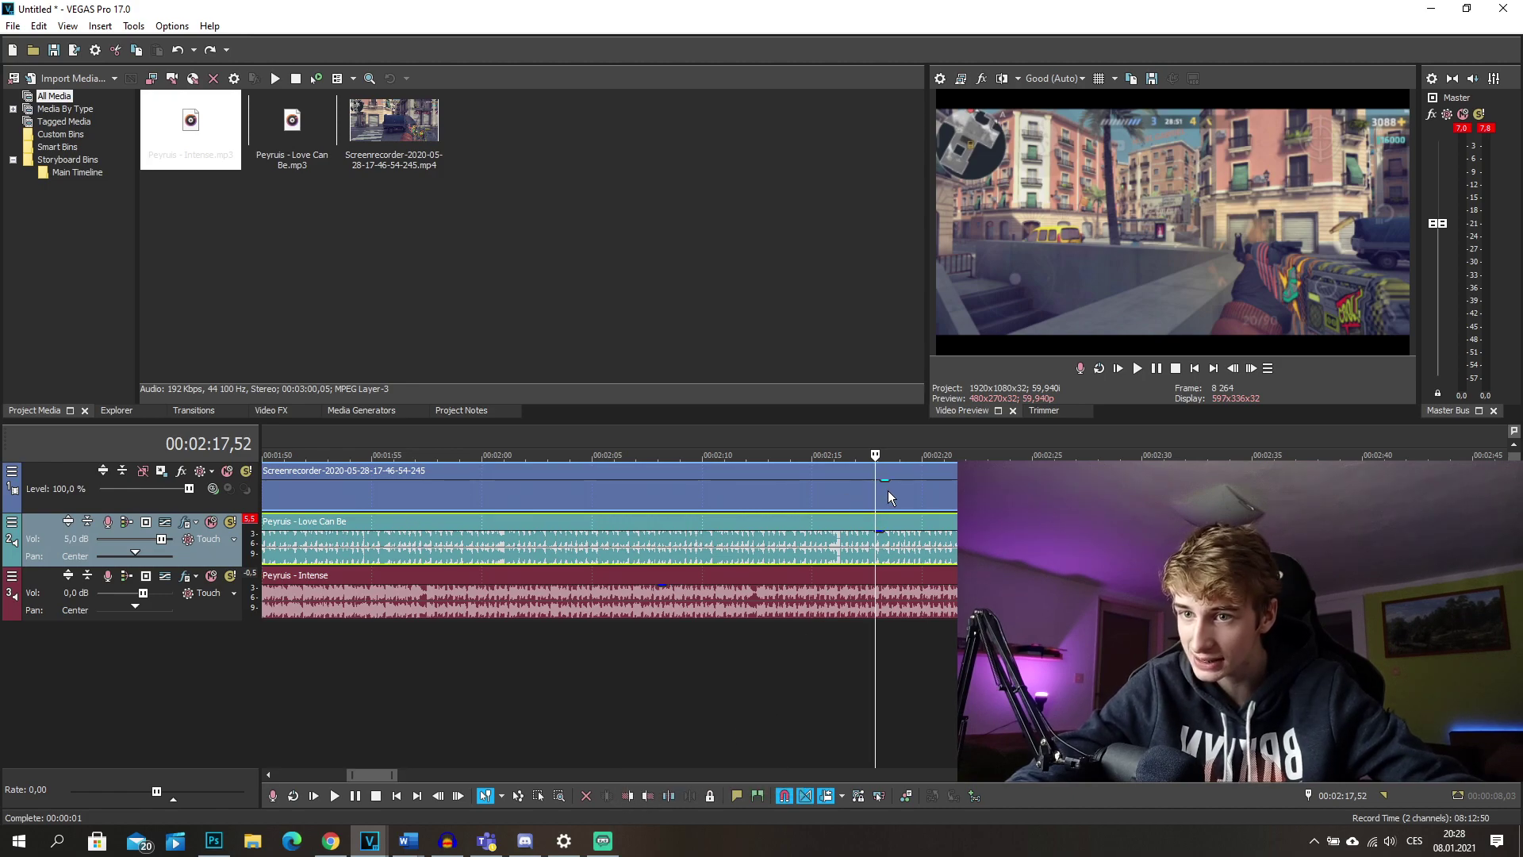
# Trim the video and music events to a short stretch ending at 00:02:20,49
pyautogui.moveTo(875, 497); pyautogui.dragTo(873, 500)
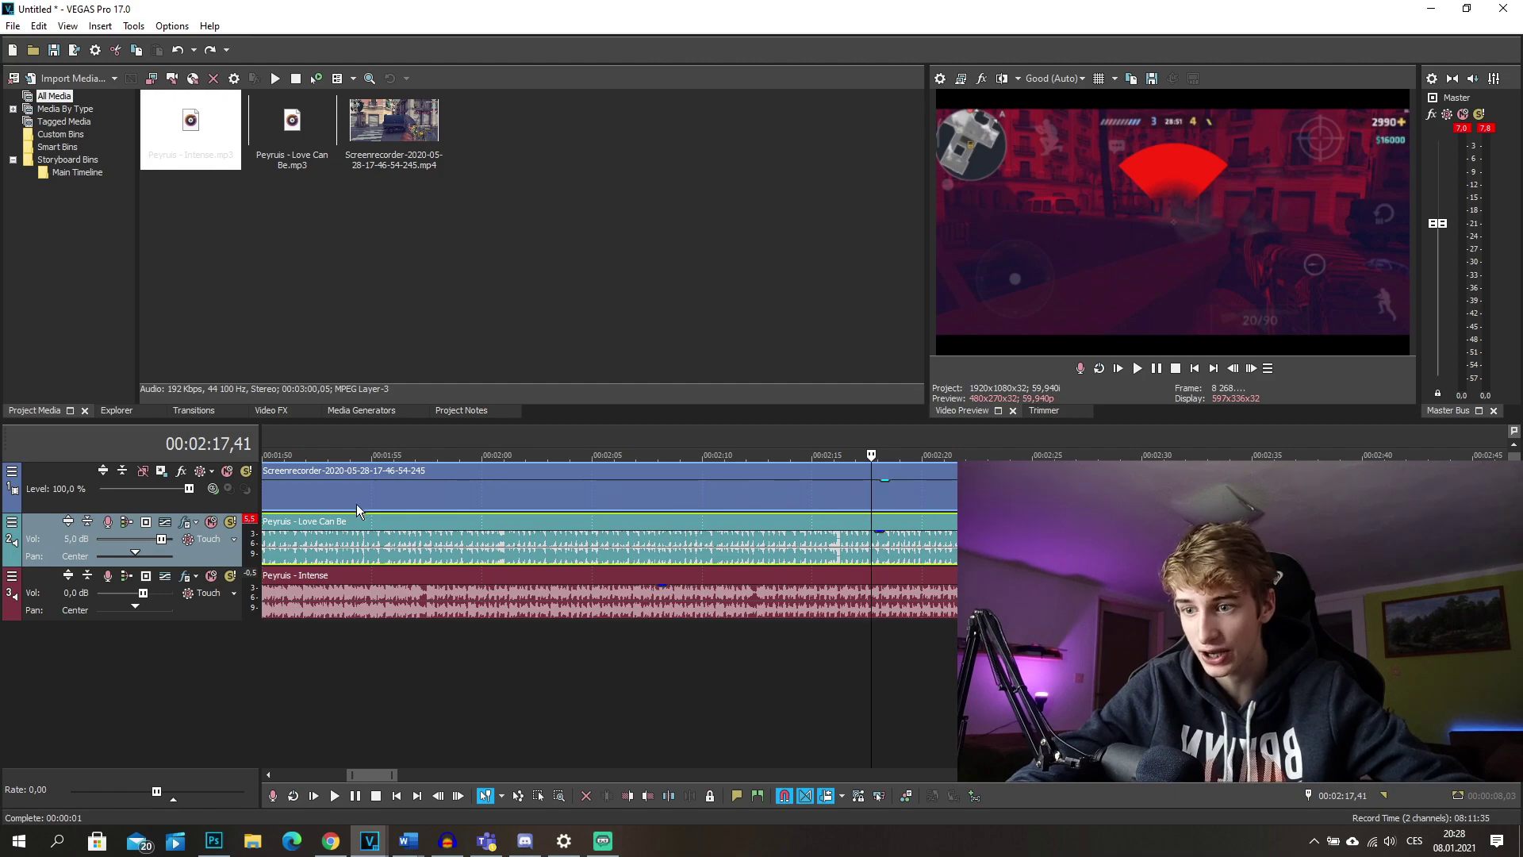
pyautogui.click(625, 796)
pyautogui.scroll(3, 832, 539)
pyautogui.scroll(-2, 919, 545)
pyautogui.click(919, 546)
pyautogui.scroll(3, 918, 546)
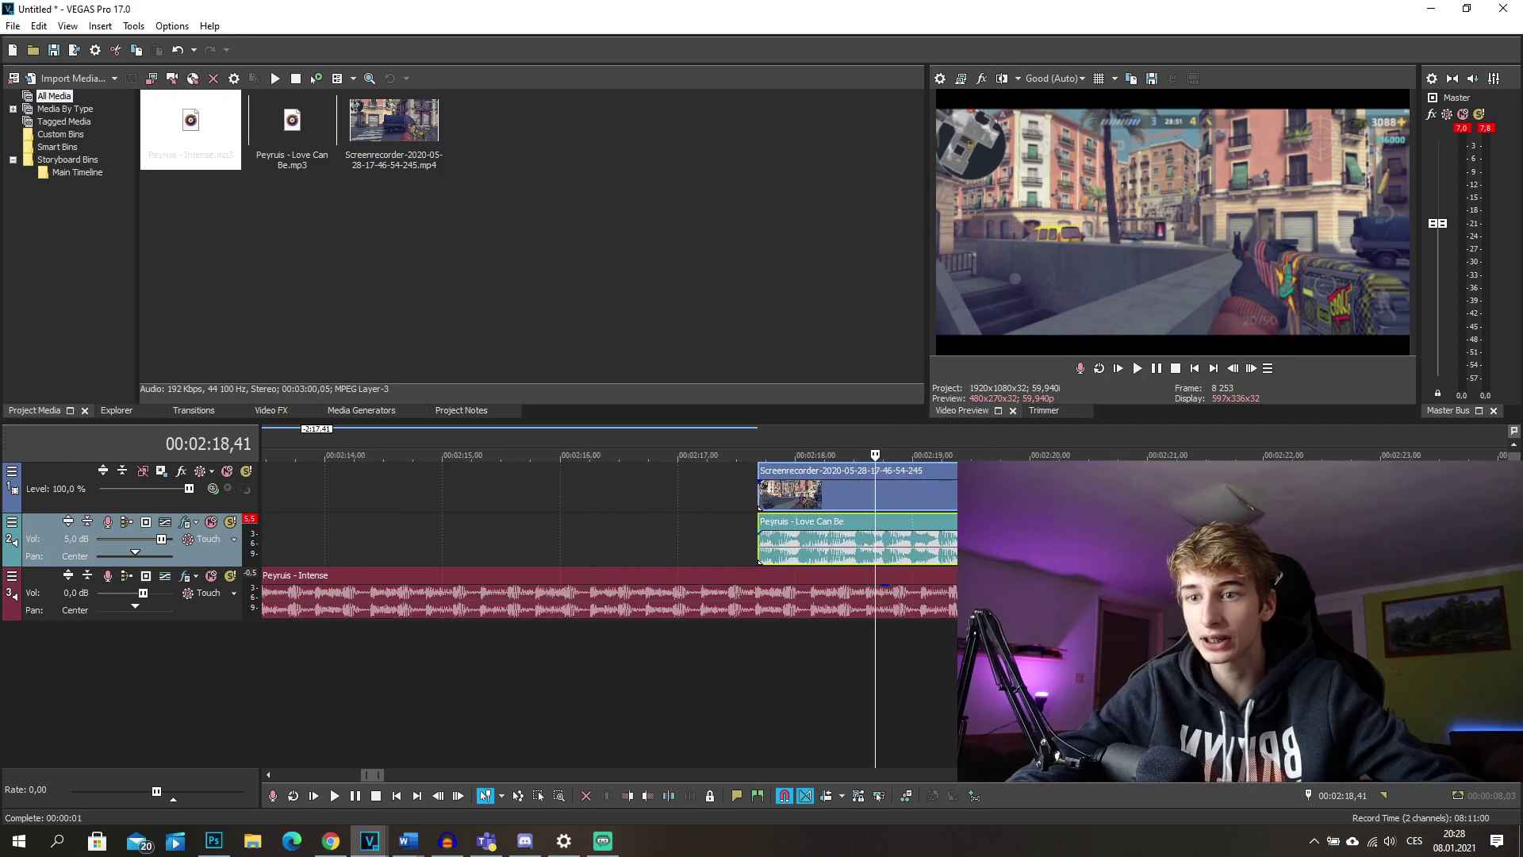
pyautogui.click(1125, 550)
pyautogui.scroll(-1, 1125, 551)
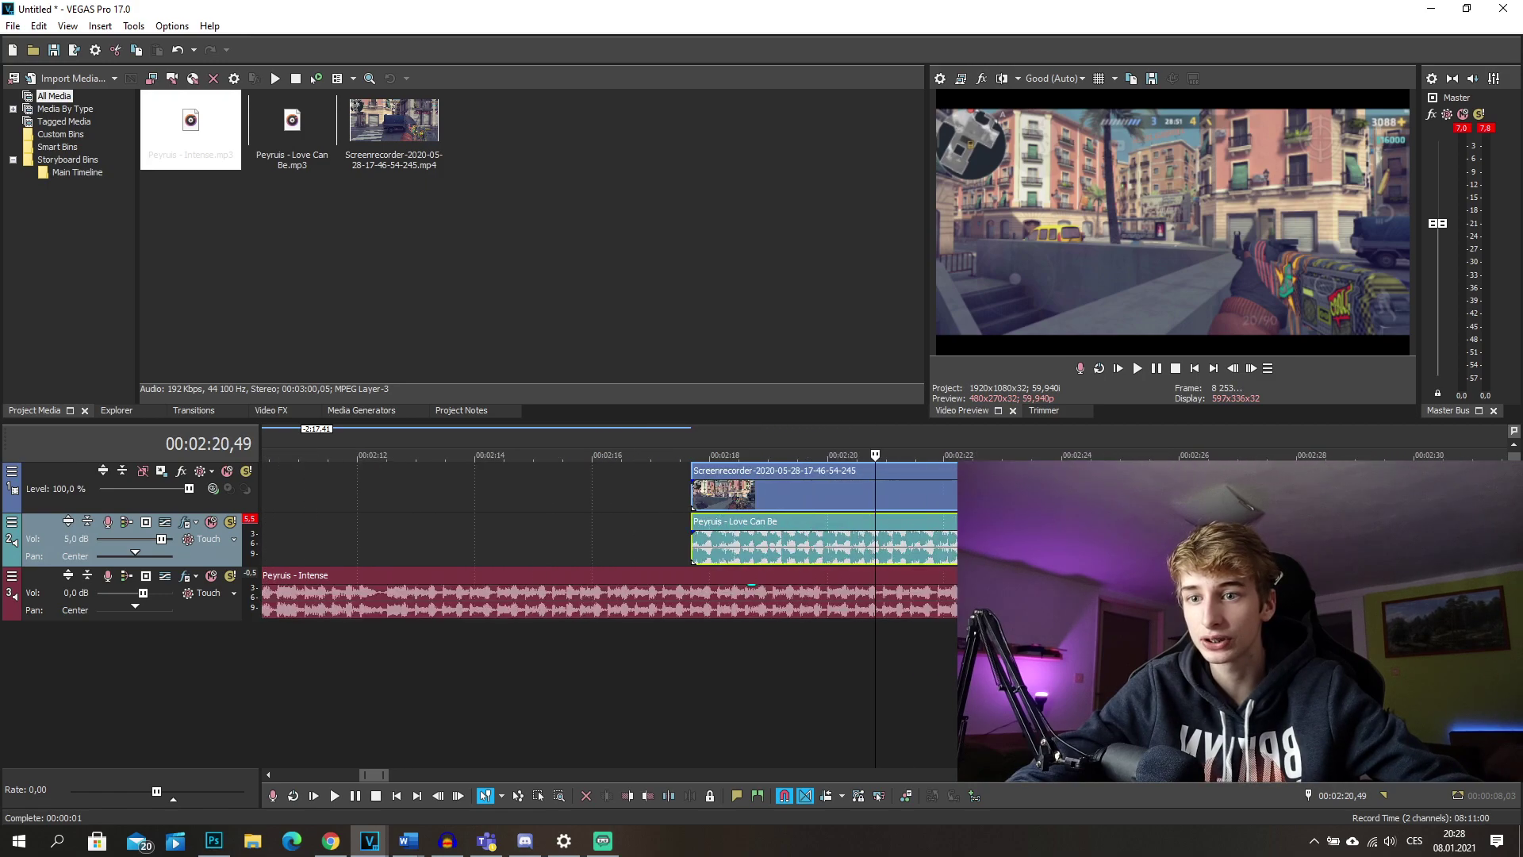
pyautogui.click(646, 795)
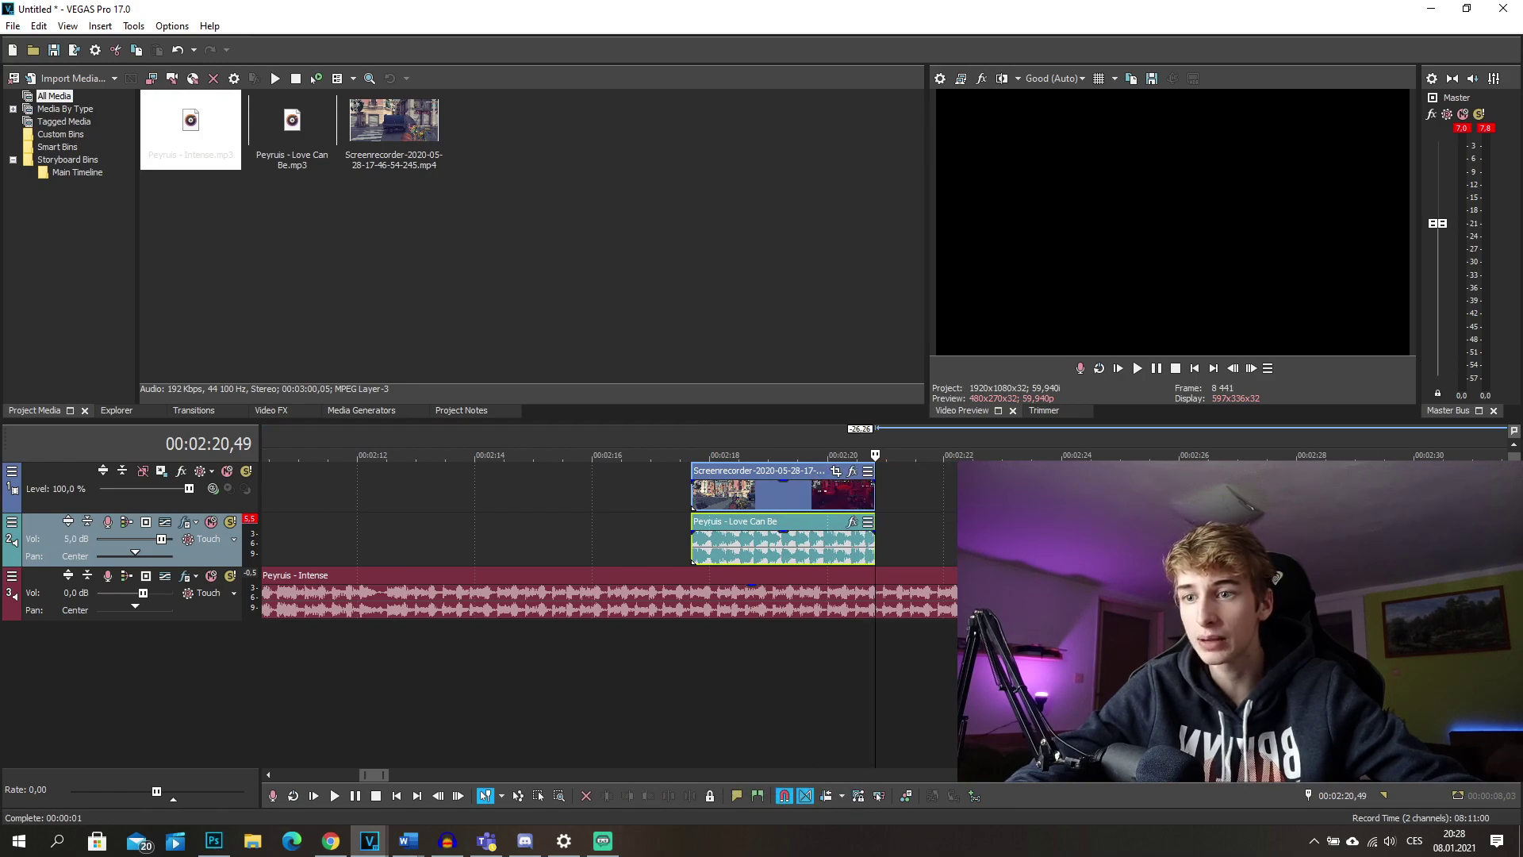
# Slide the trimmed gameplay and music clips left toward the timeline start
pyautogui.moveTo(790, 550)
pyautogui.mouseDown()
pyautogui.moveTo(725, 555)
pyautogui.moveTo(775, 549)
pyautogui.mouseUp()
pyautogui.click(680, 554)
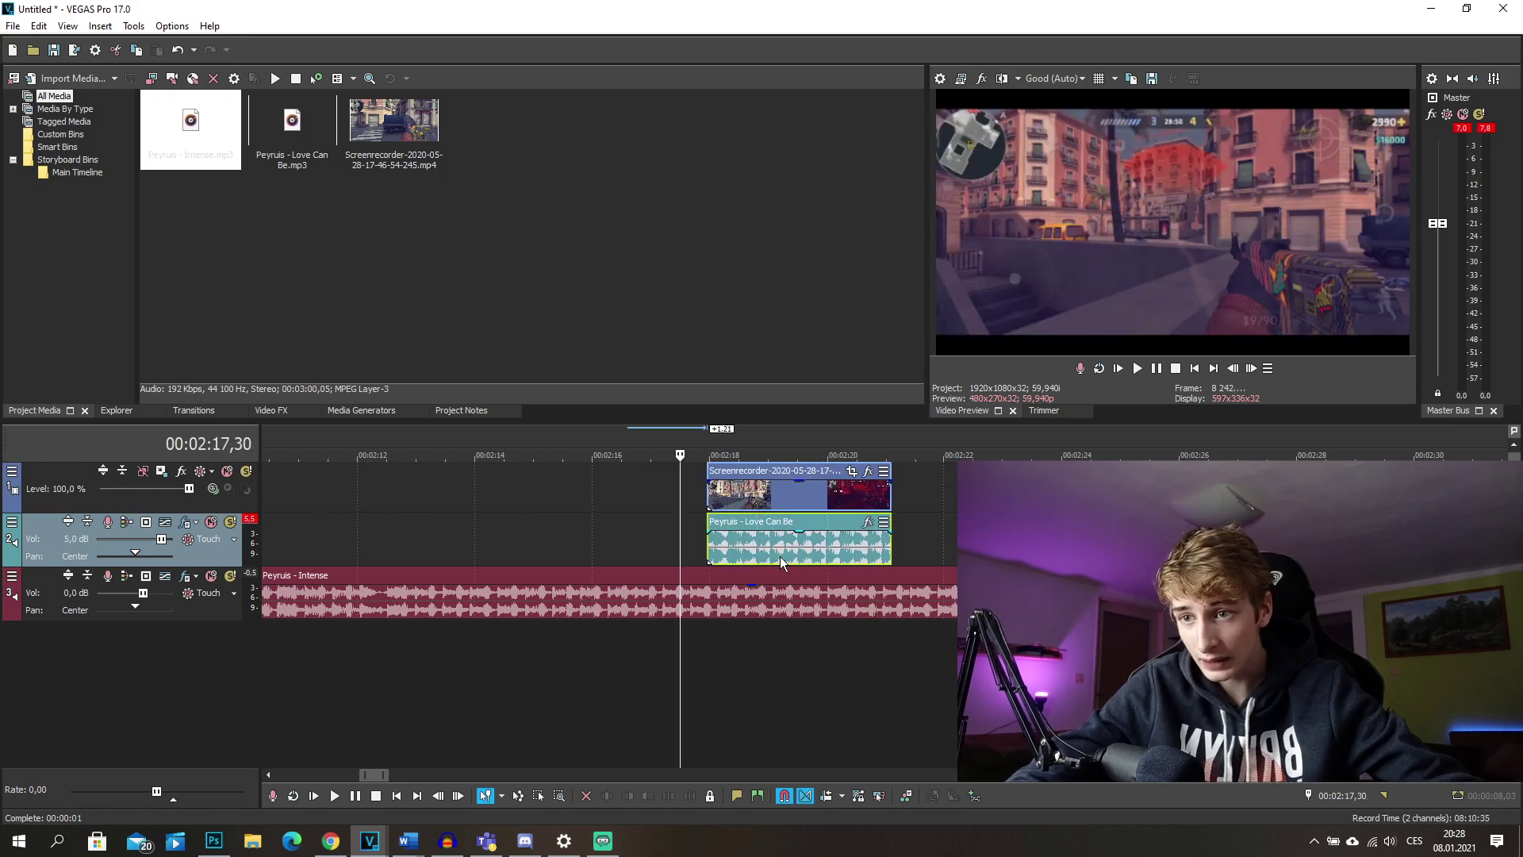
pyautogui.moveTo(779, 555); pyautogui.dragTo(684, 556)
pyautogui.press('w')
pyautogui.scroll(-5, 858, 555)
pyautogui.moveTo(1022, 552); pyautogui.dragTo(619, 540)
pyautogui.scroll(5, 619, 540)
pyautogui.scroll(-5, 728, 530)
pyautogui.click(583, 532)
pyautogui.press('w')
pyautogui.scroll(2, 659, 538)
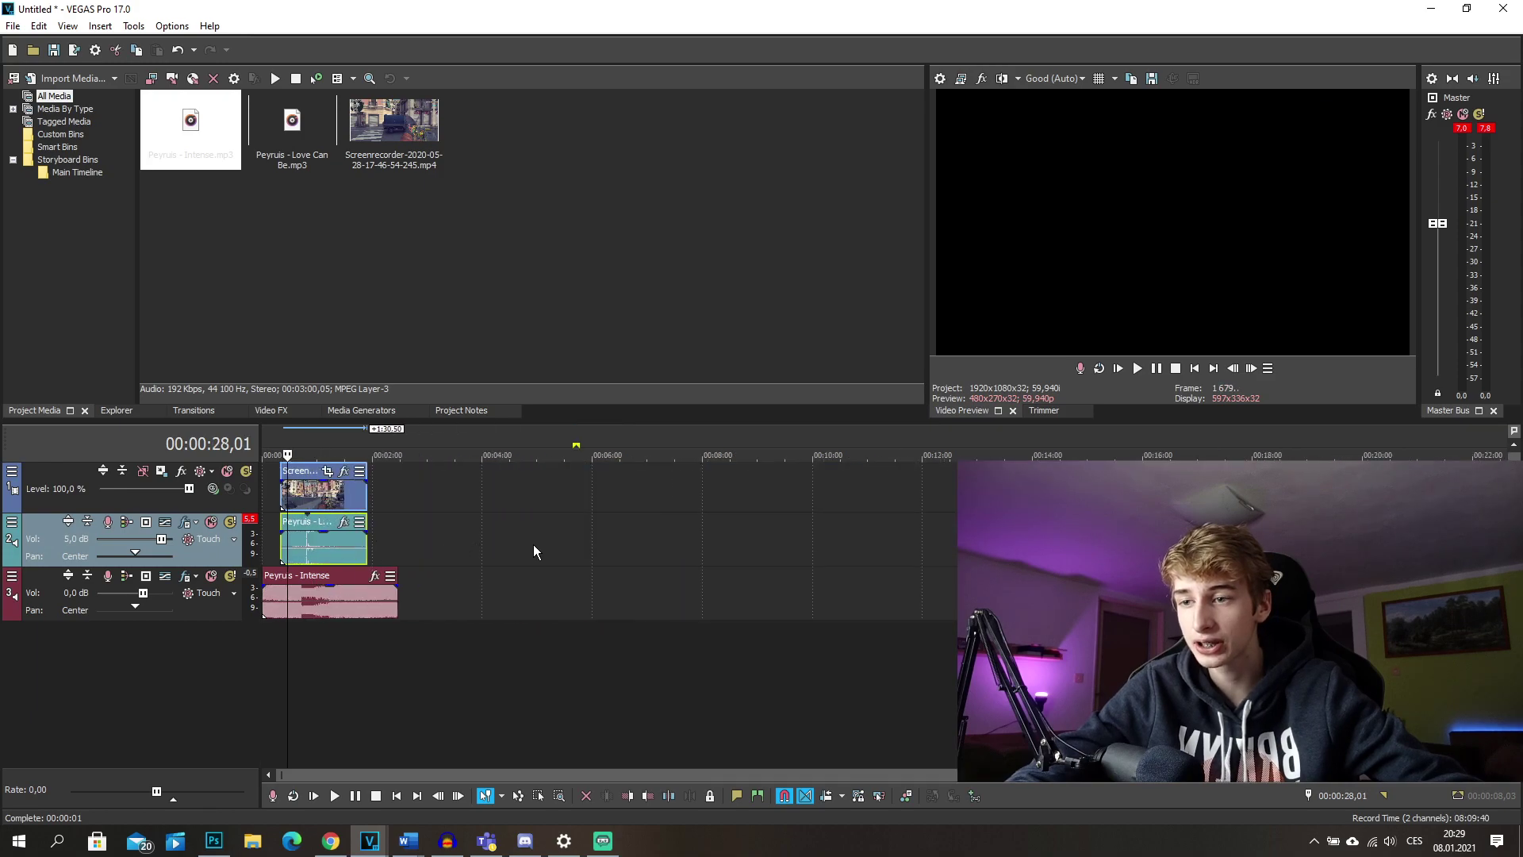
pyautogui.scroll(5, 533, 544)
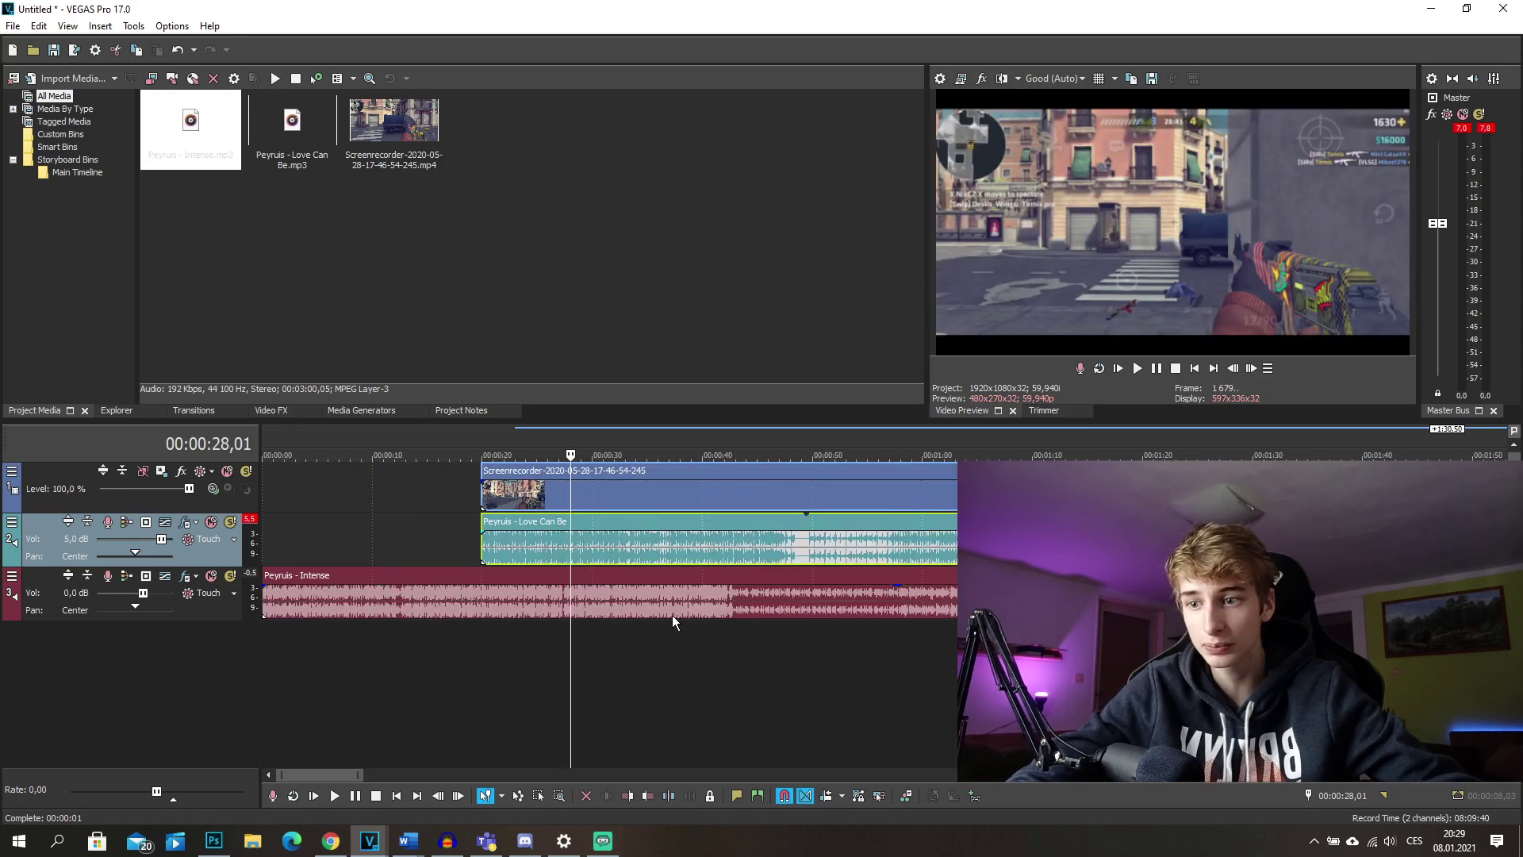
# Trim the clips to run from 0:28 to 00:00:38,29 and move them to the timeline start
pyautogui.click(627, 795)
pyautogui.click(686, 499)
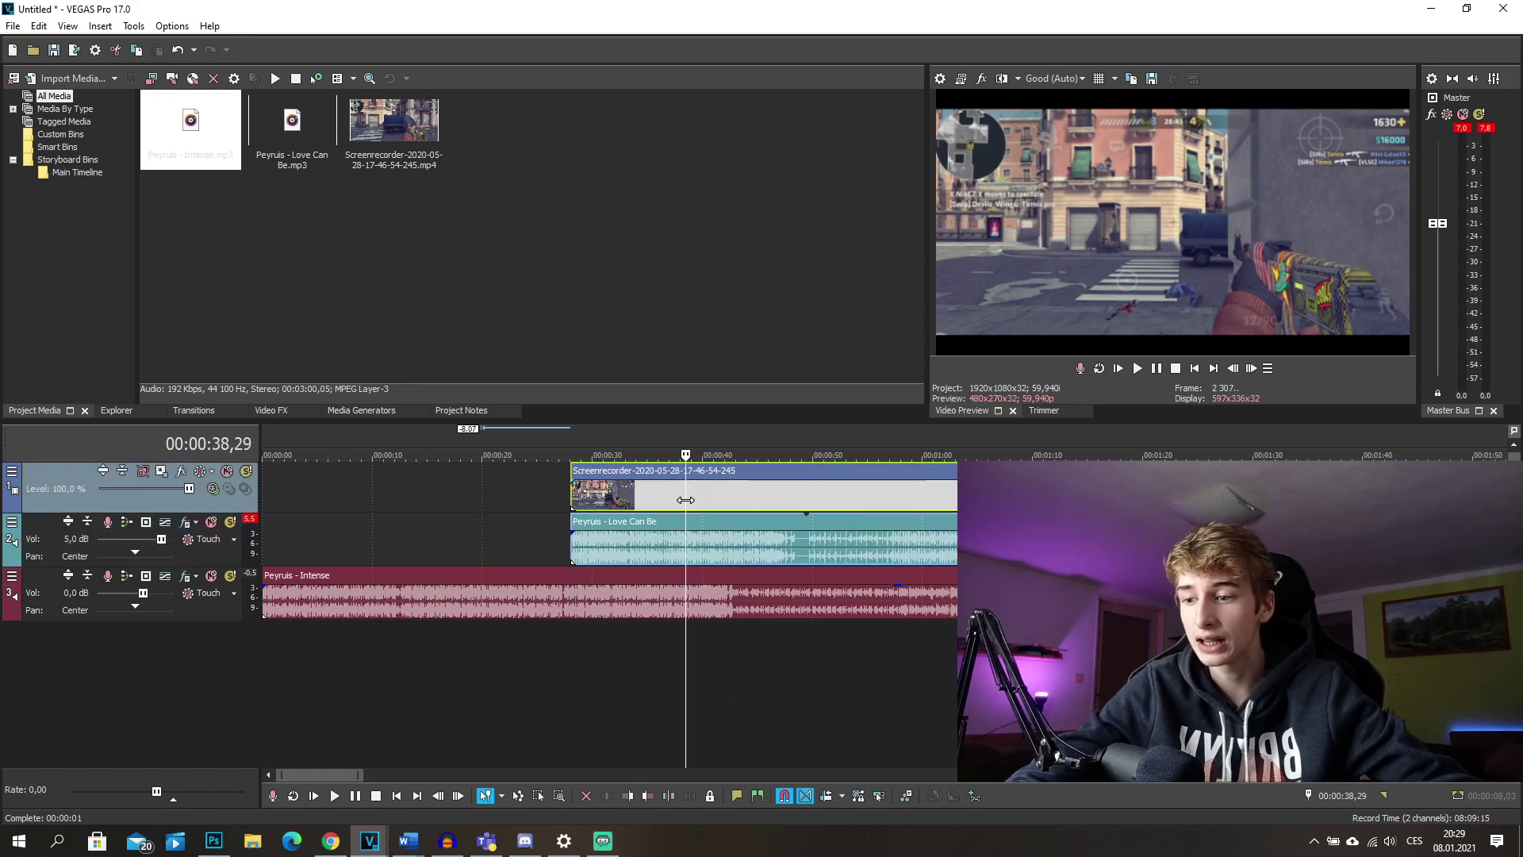
pyautogui.hotkey('alt', ']')
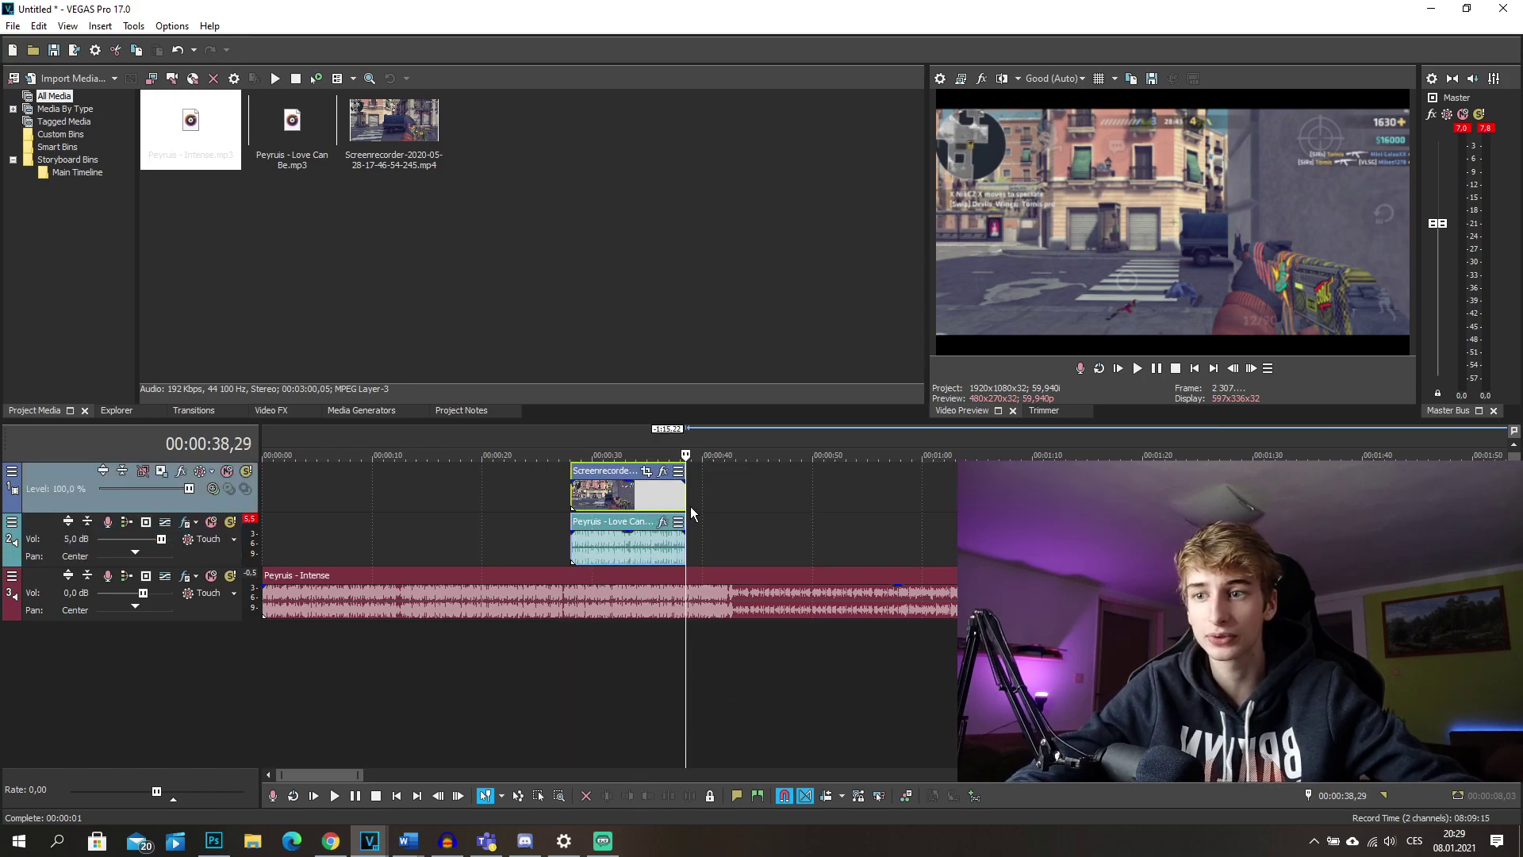
pyautogui.moveTo(639, 498); pyautogui.dragTo(330, 498)
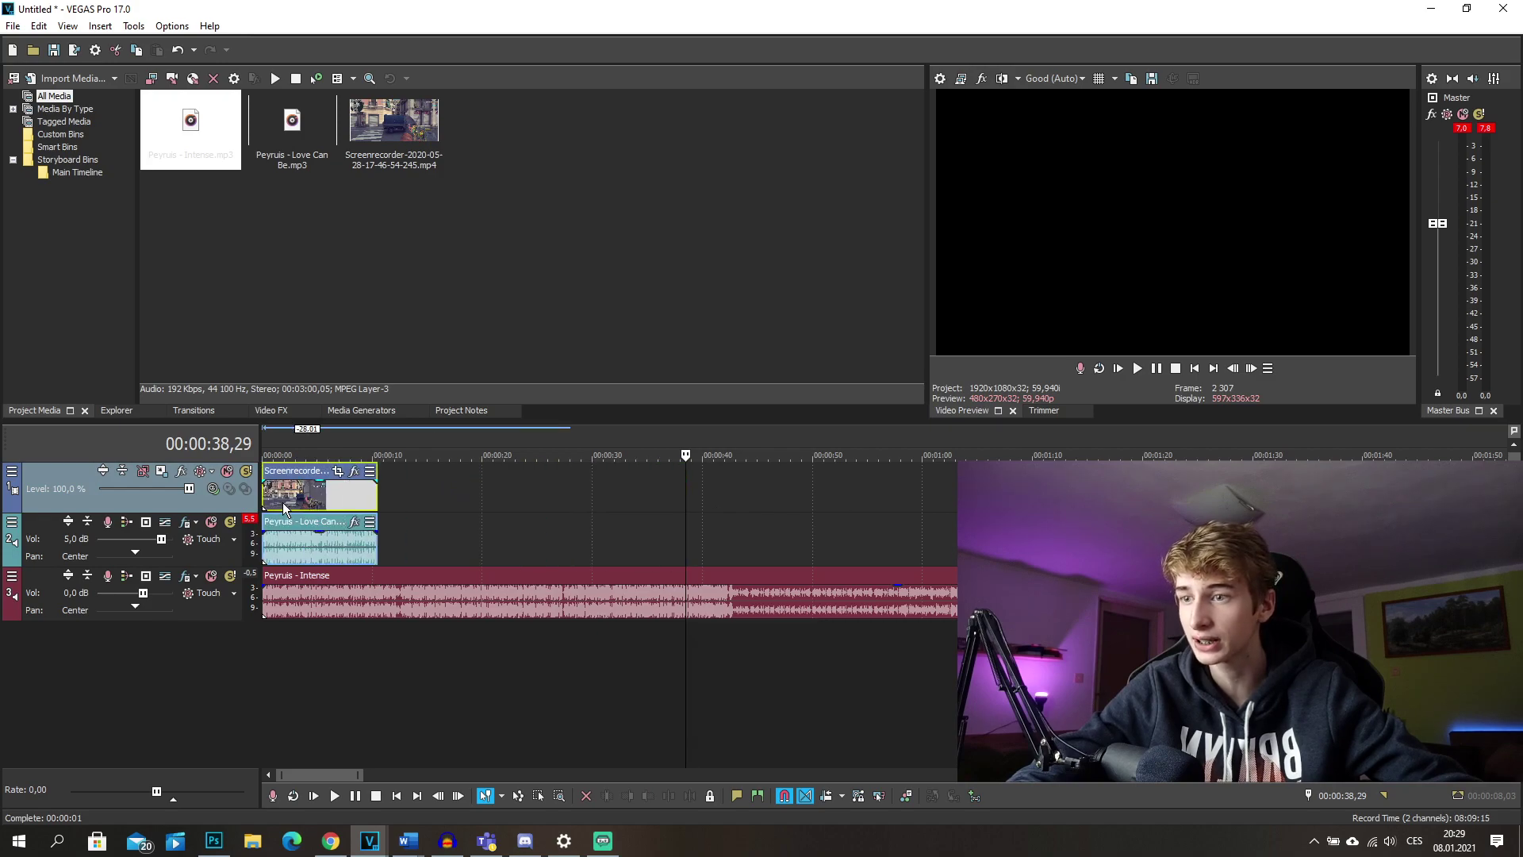
pyautogui.hotkey('ctrl', 'Home')
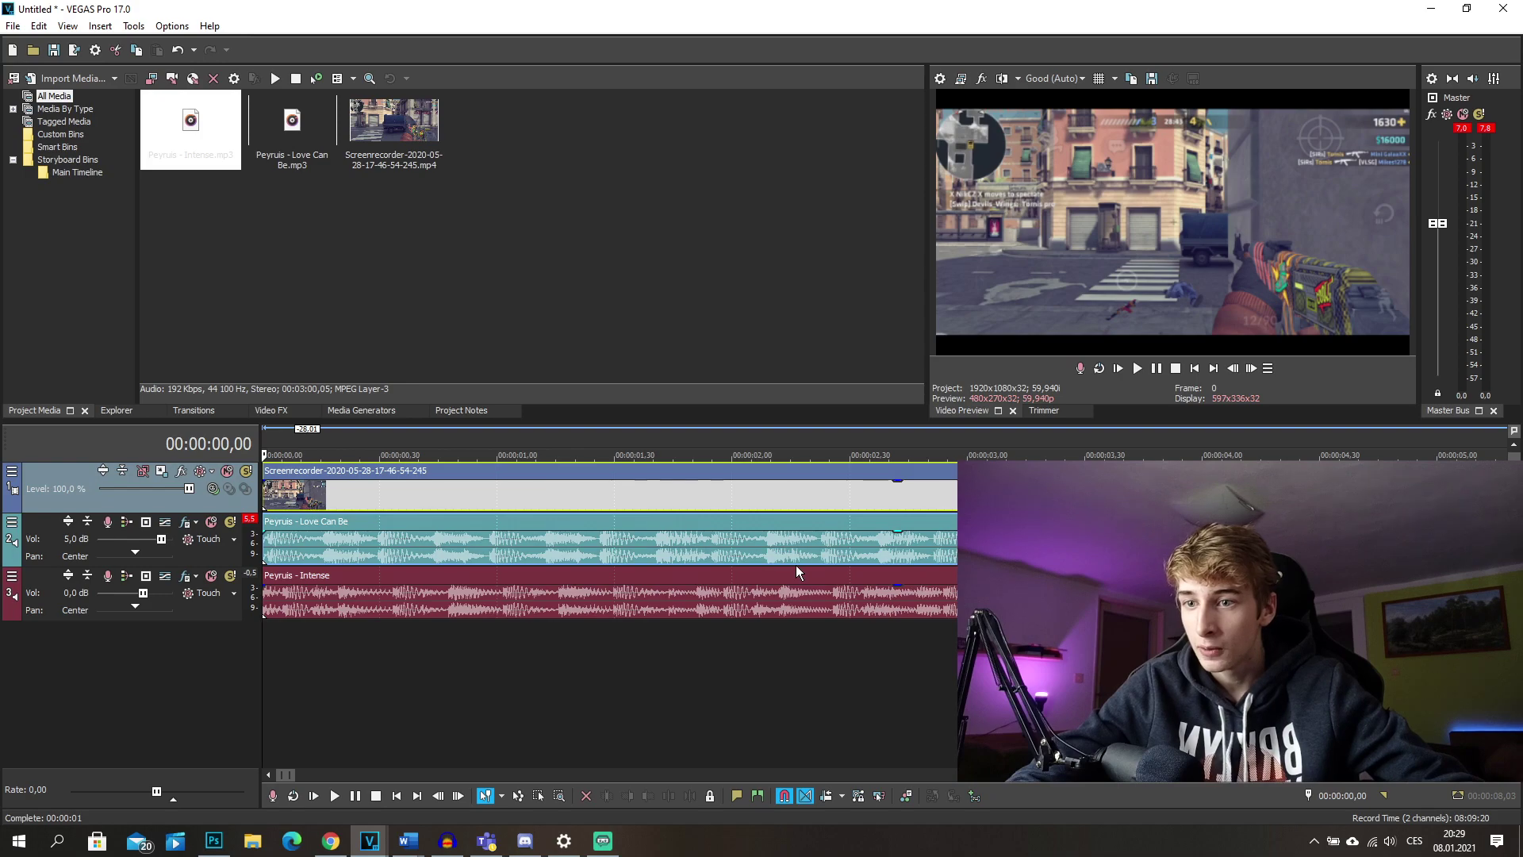
# Undo the move, shift the clips later and trim their starts to 00:00:14,33
pyautogui.hotkey('ctrl', 'z')
pyautogui.moveTo(338, 546); pyautogui.dragTo(720, 545)
pyautogui.click(688, 548)
pyautogui.hotkey('alt', '[')
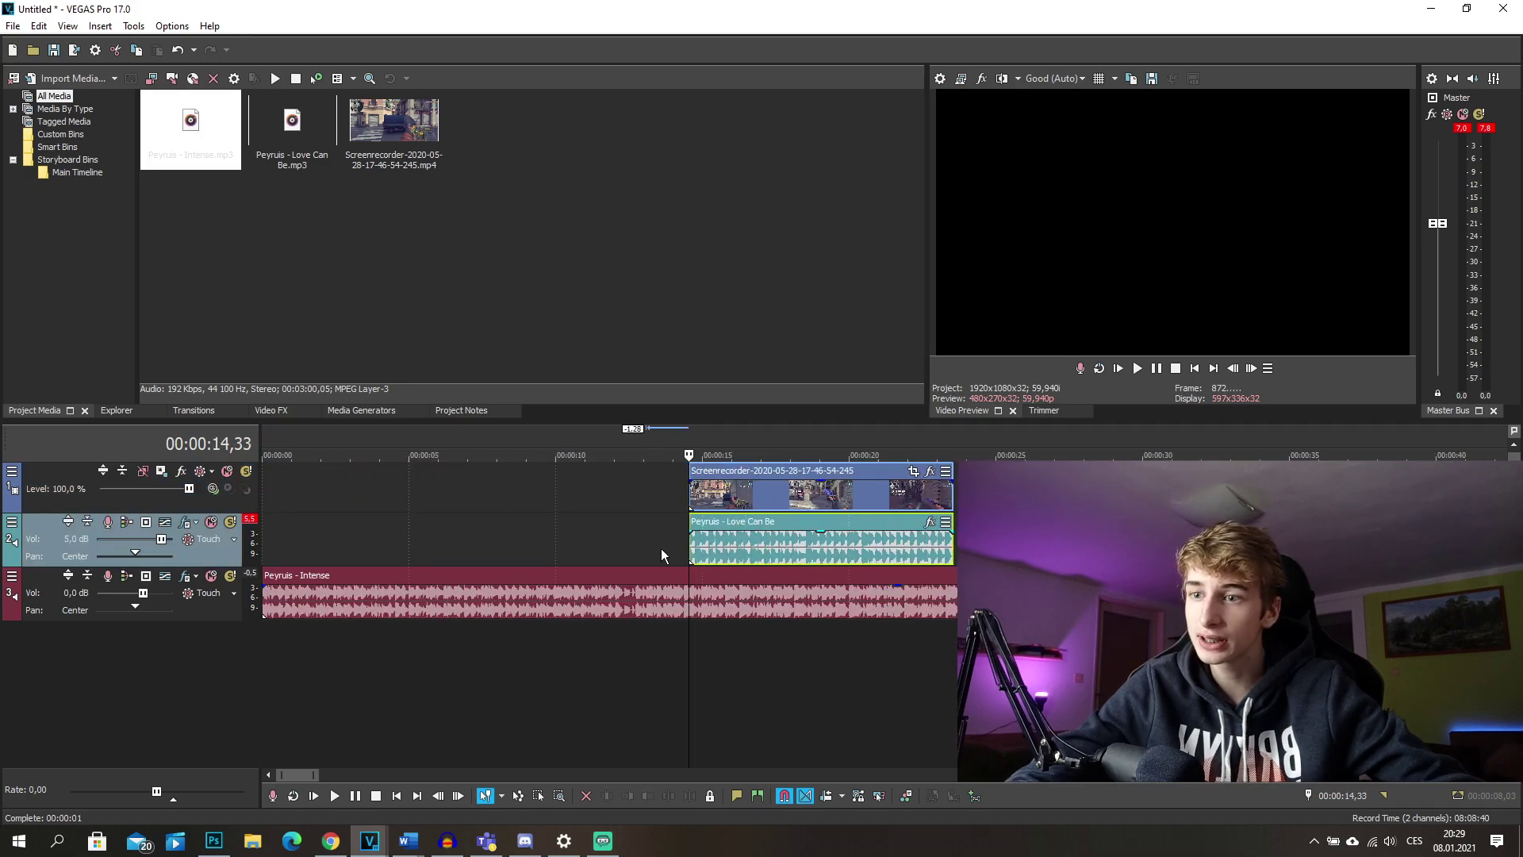
pyautogui.moveTo(654, 544); pyautogui.dragTo(752, 549)
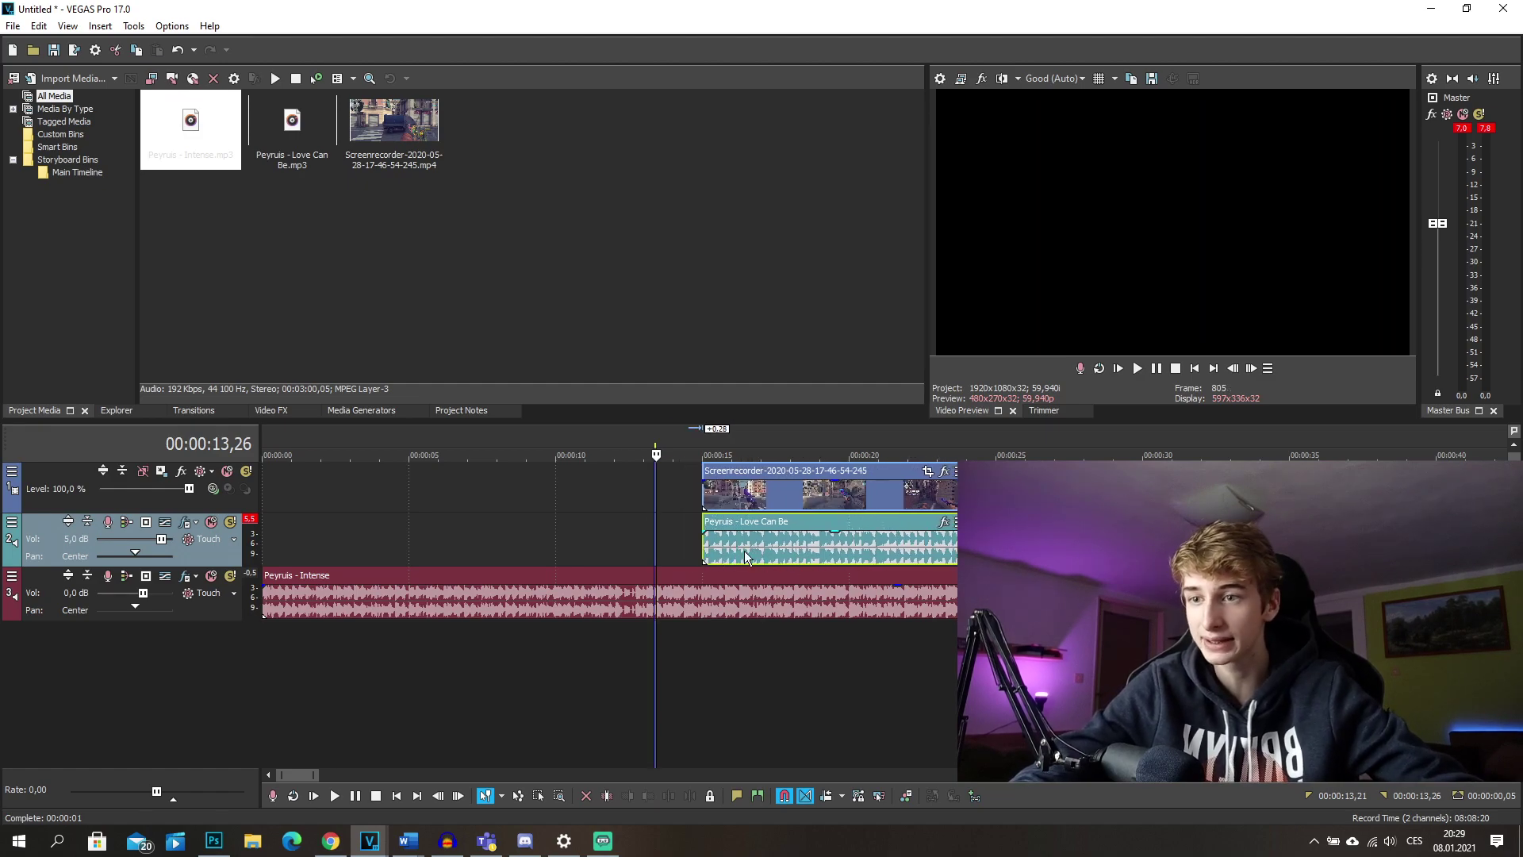
pyautogui.click(697, 542)
# Trim the clip start to 00:00:15,32, then extend the clips' beginning slightly earlier
pyautogui.scroll(1, 823, 687)
pyautogui.scroll(-3, 825, 690)
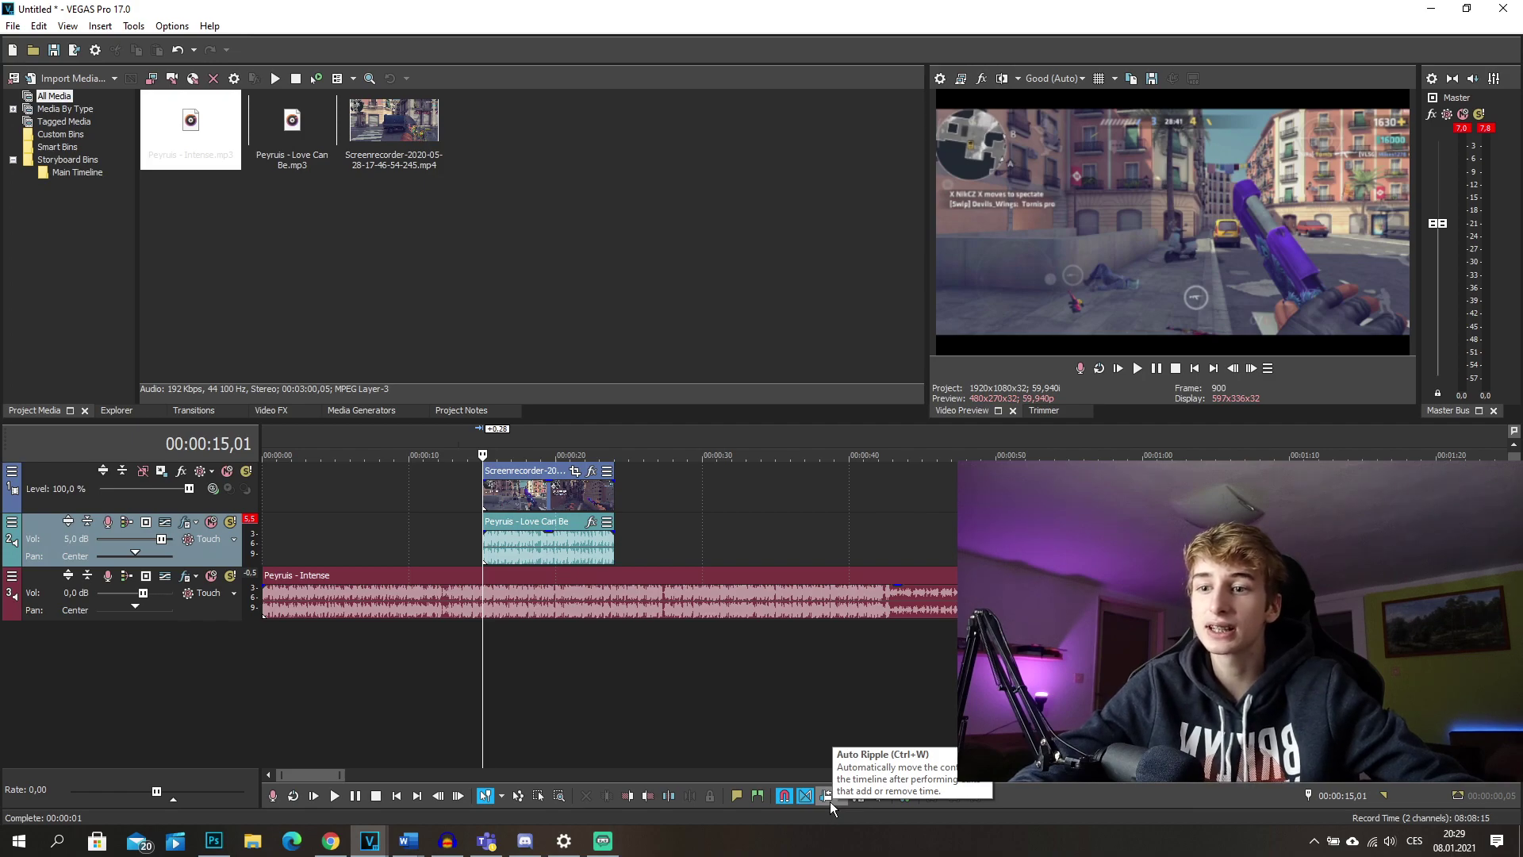
pyautogui.scroll(5, 793, 734)
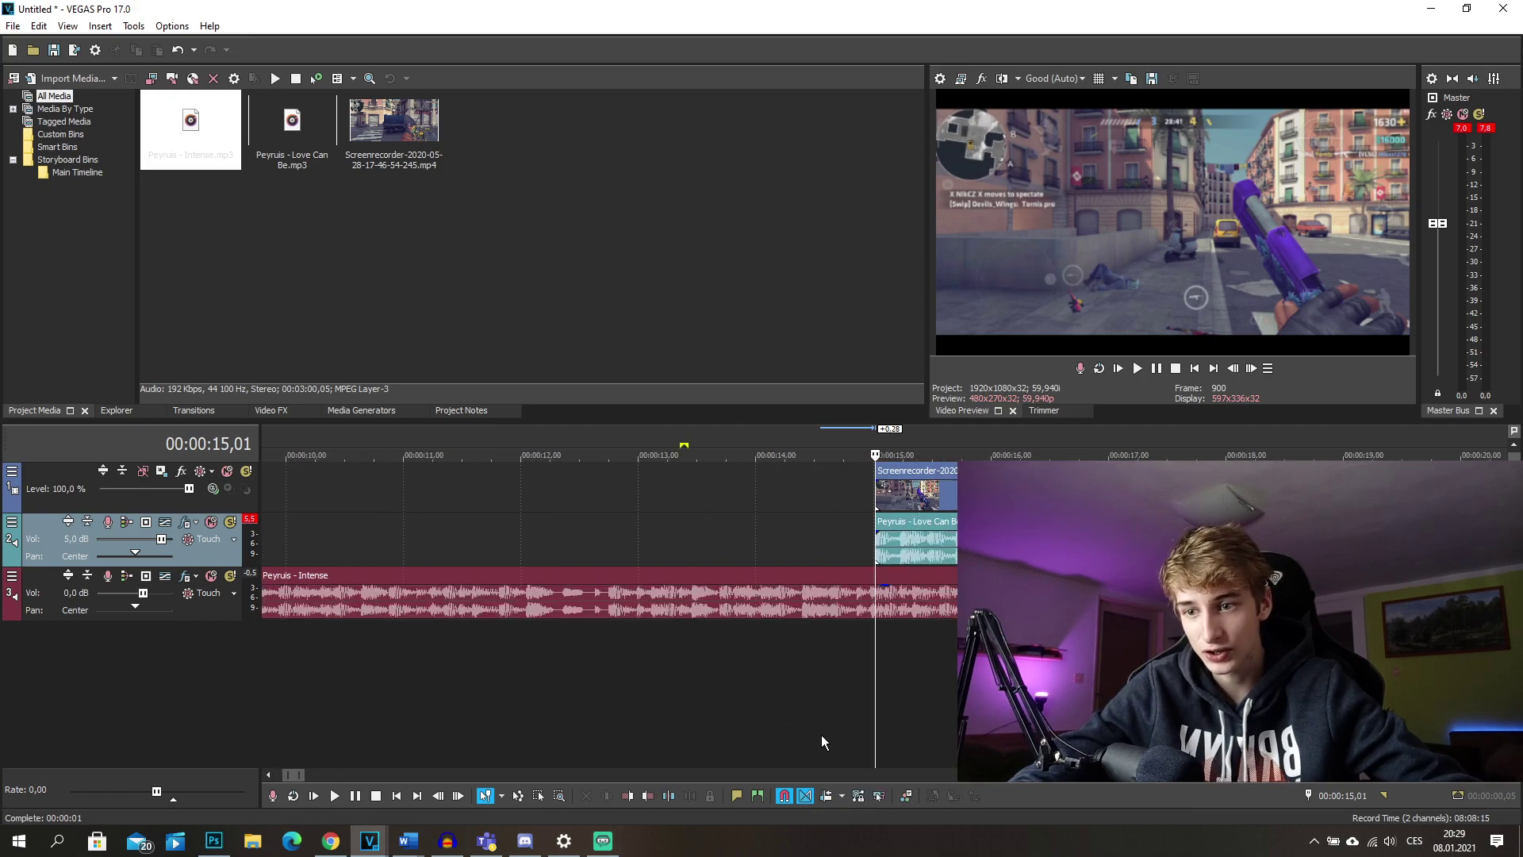
pyautogui.scroll(2, 940, 696)
pyautogui.scroll(-4, 912, 671)
pyautogui.scroll(-3, 912, 555)
pyautogui.scroll(3, 769, 567)
pyautogui.click(906, 551)
pyautogui.hotkey('alt', '[')
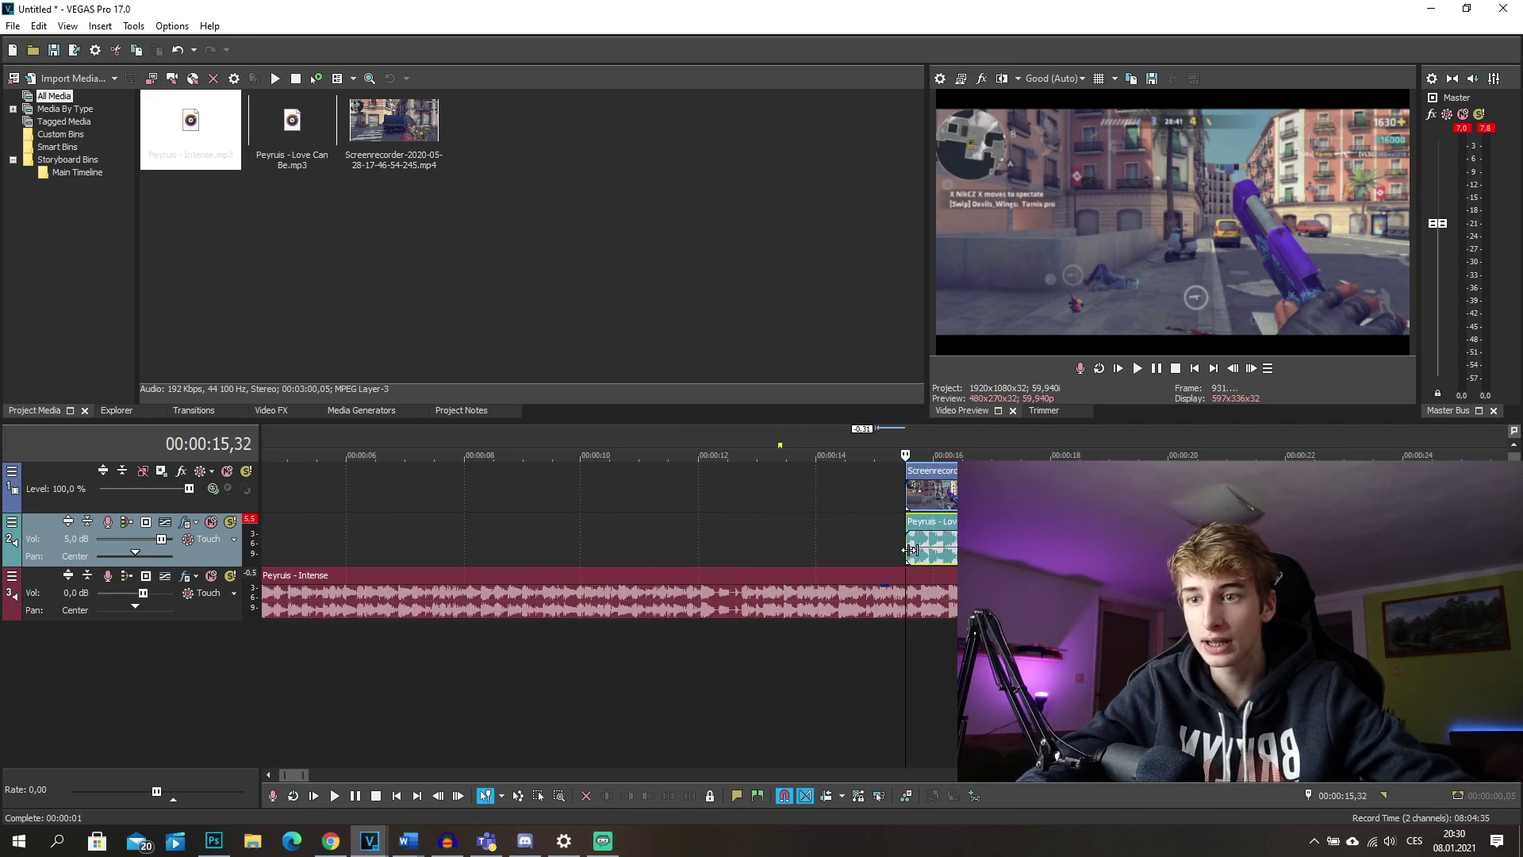
pyautogui.moveTo(948, 555); pyautogui.dragTo(858, 545)
pyautogui.scroll(4, 864, 549)
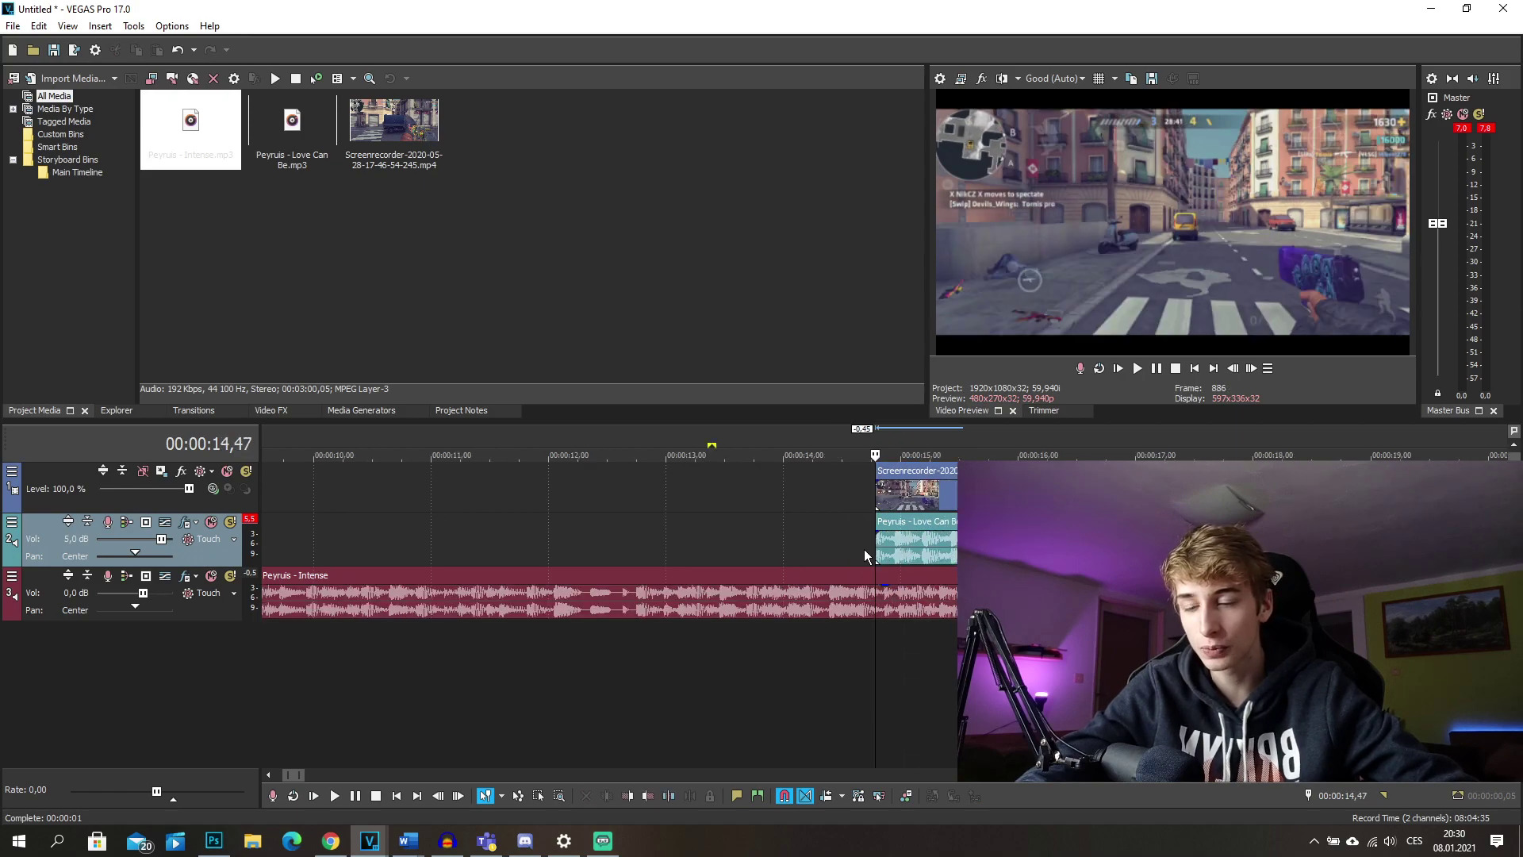
# Turn on Auto Ripple and move the clips to the project start
pyautogui.click(826, 796)
pyautogui.scroll(-5, 887, 647)
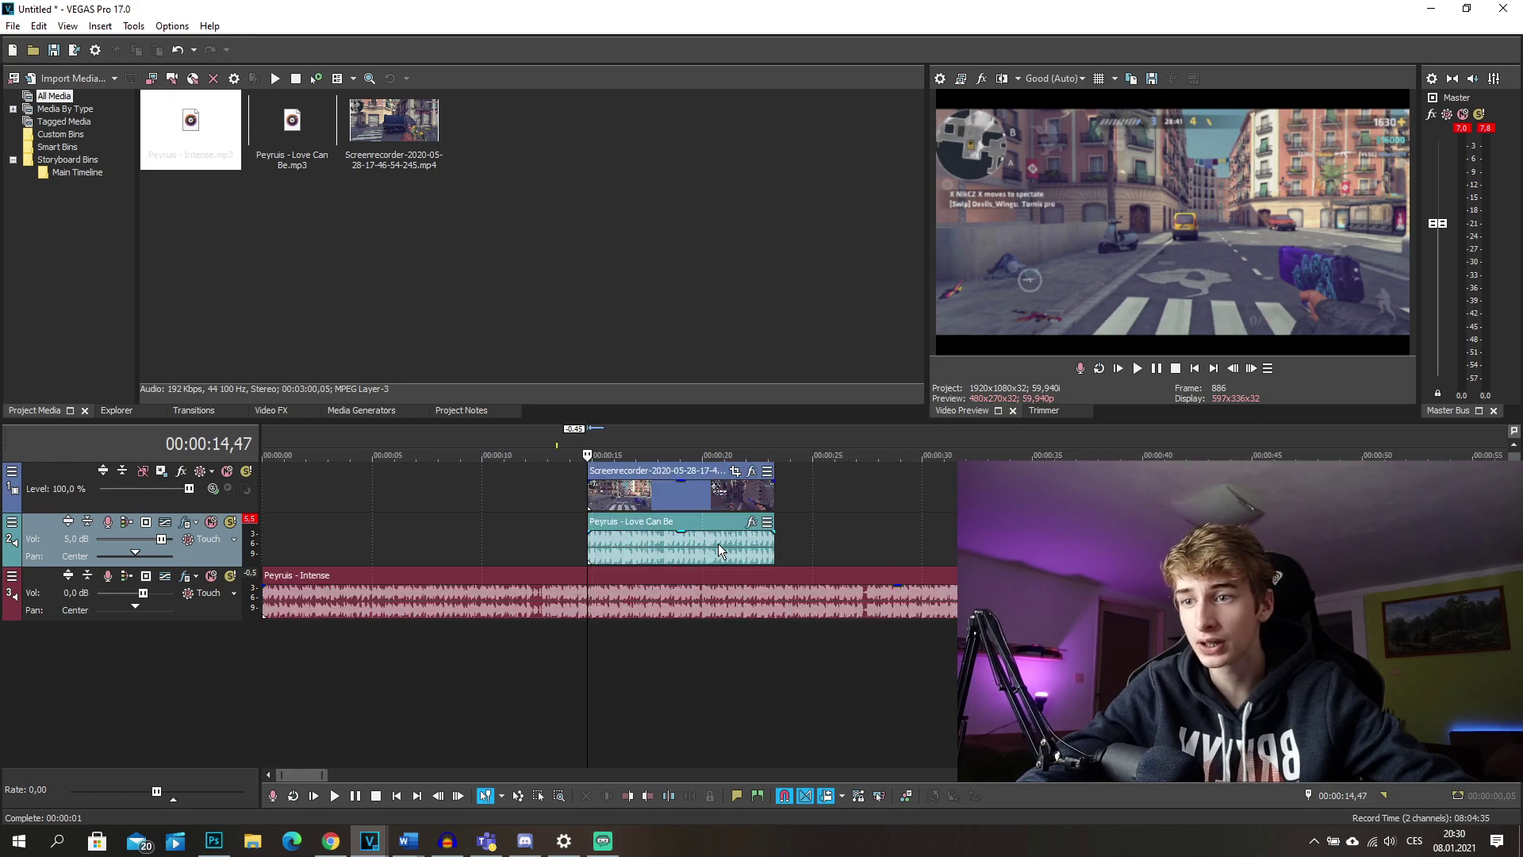
pyautogui.scroll(-3, 722, 547)
pyautogui.scroll(5, 634, 547)
pyautogui.moveTo(750, 503); pyautogui.dragTo(257, 489)
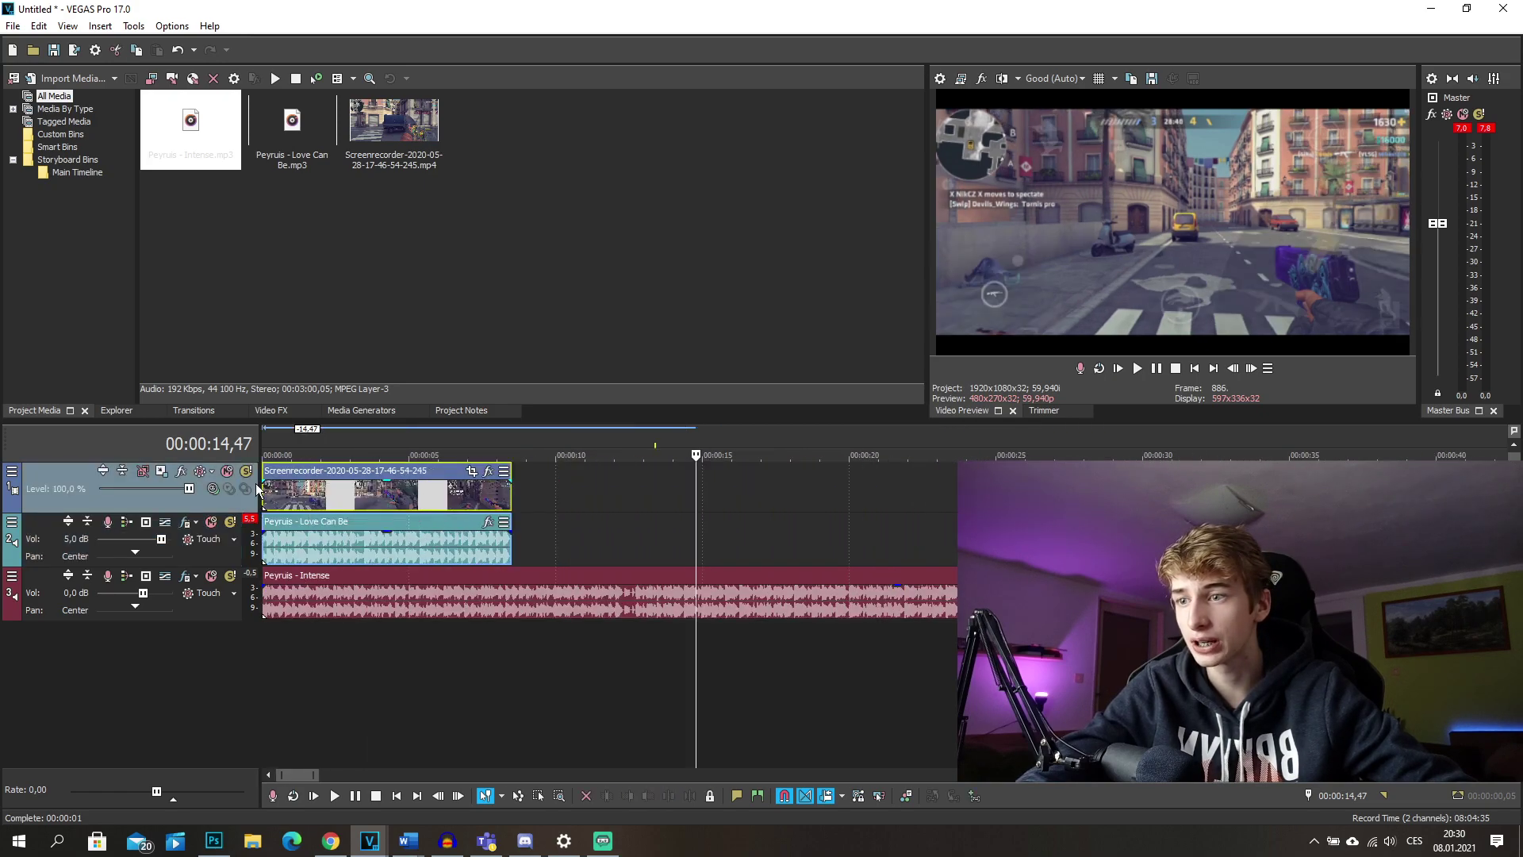
pyautogui.hotkey('ctrl', 'Home')
pyautogui.scroll(5, 598, 588)
pyautogui.scroll(8, 677, 587)
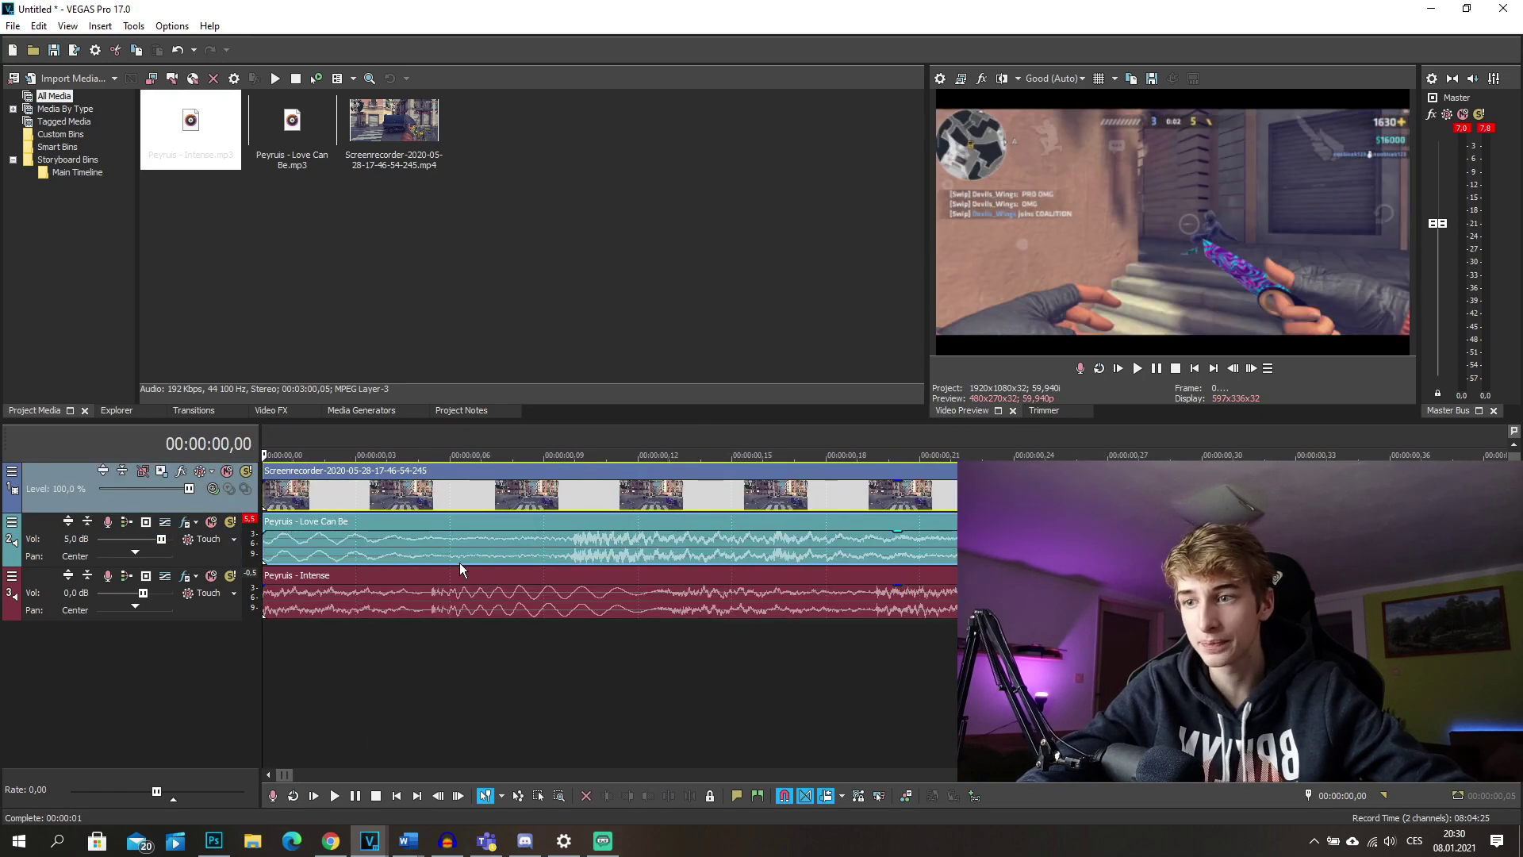
# Trim the clip starts at 00:00:00,09 with Auto Ripple so they ripple back to zero
pyautogui.click(553, 551)
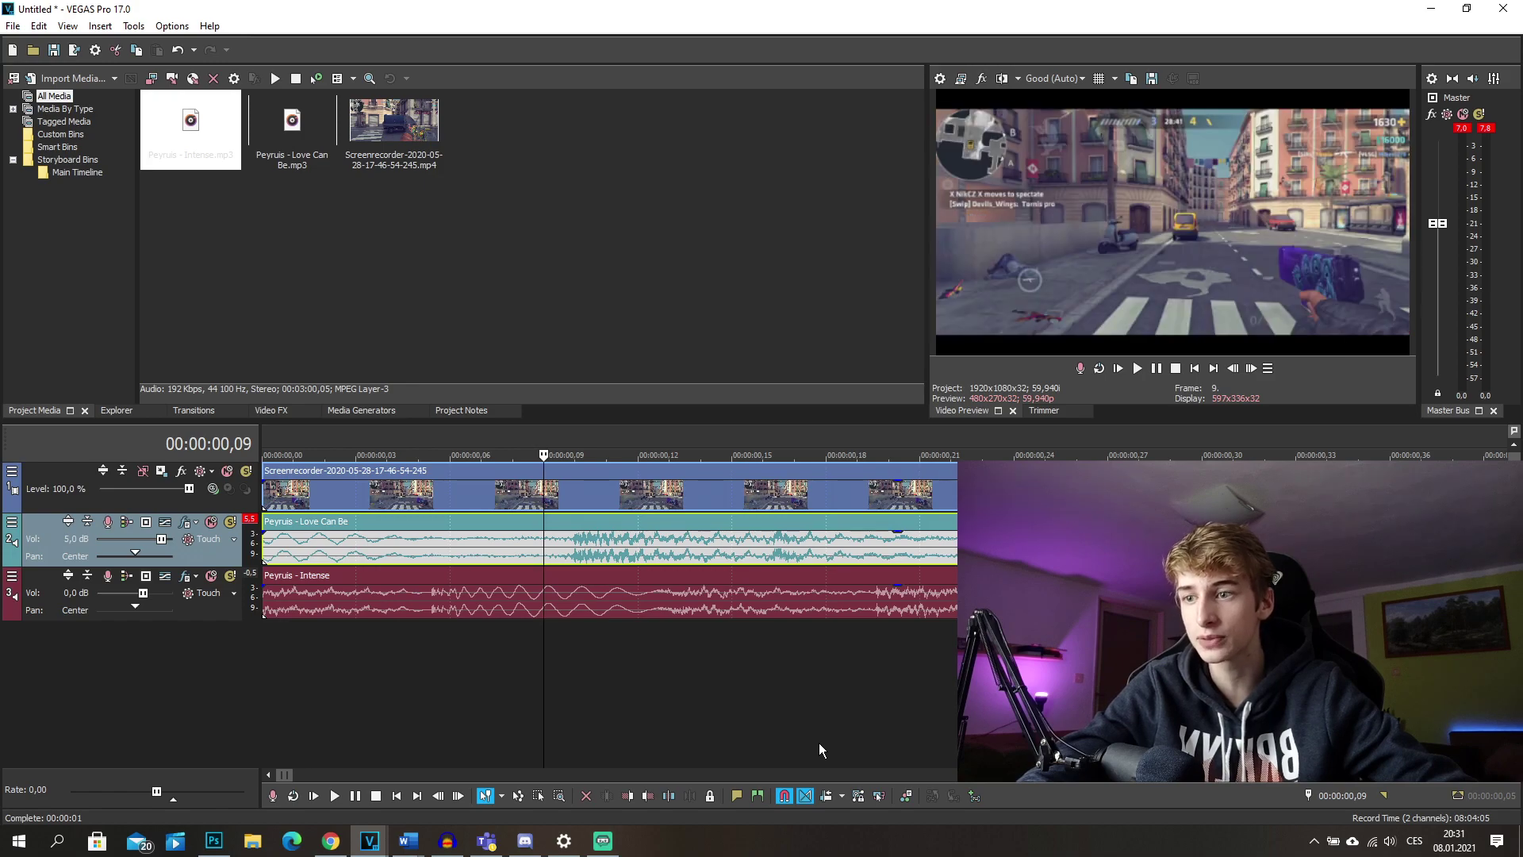
pyautogui.hotkey('alt', '[')
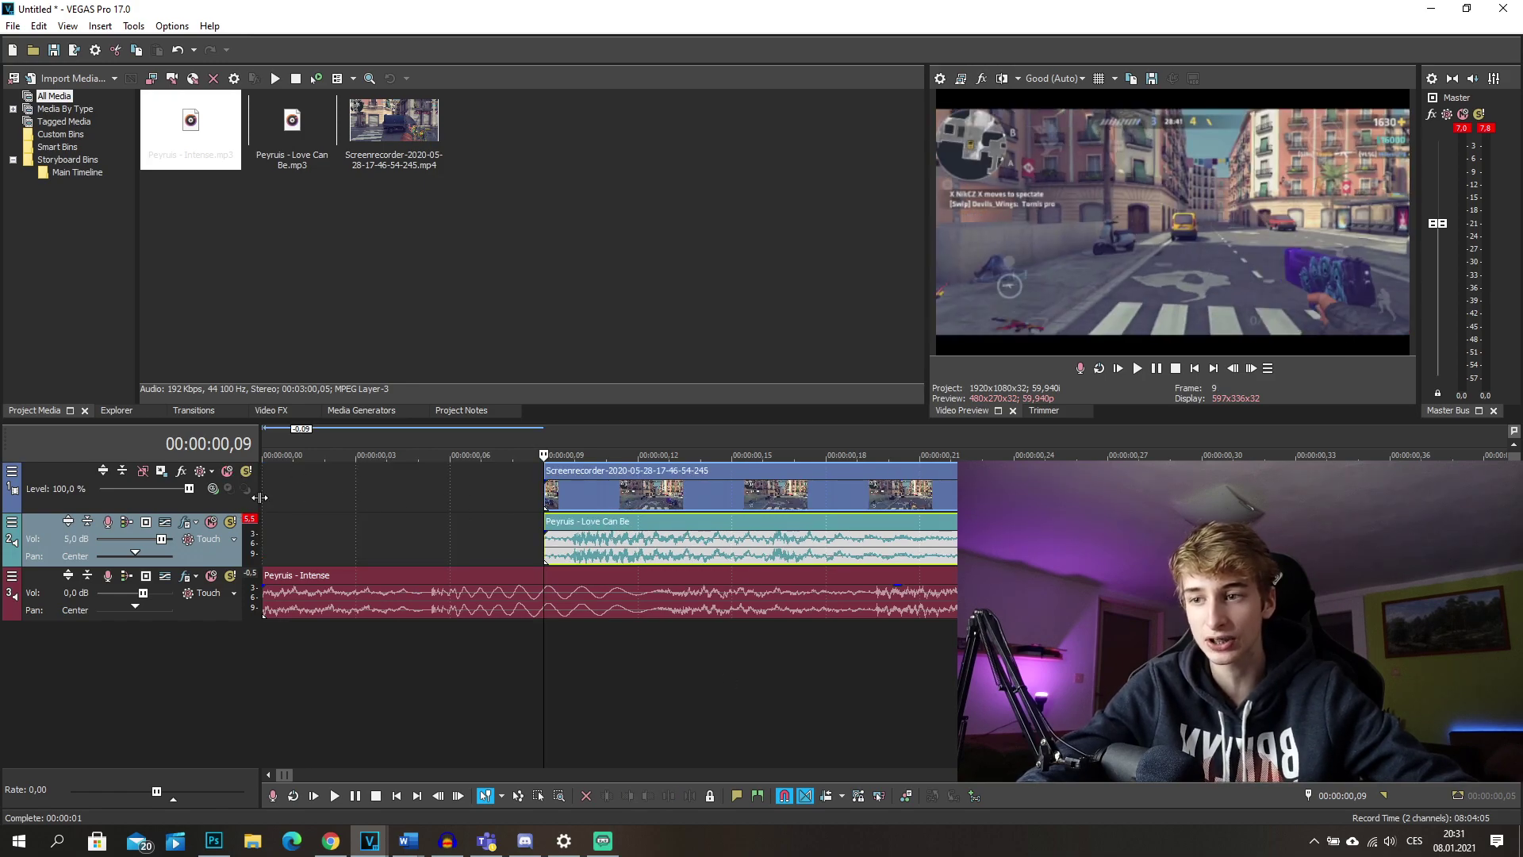
pyautogui.hotkey('ctrl', 'z')
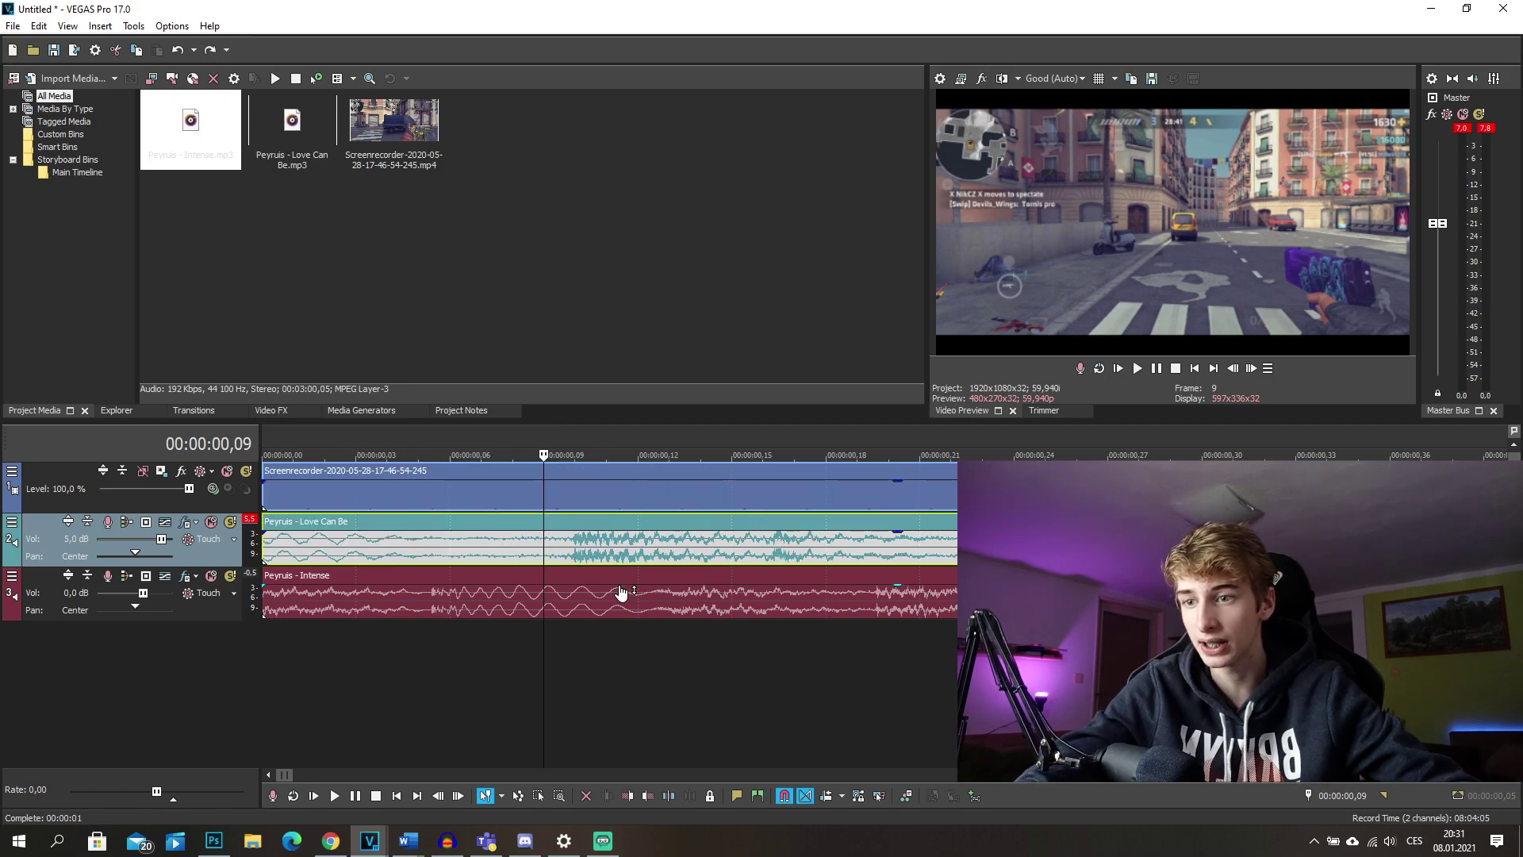
pyautogui.click(825, 800)
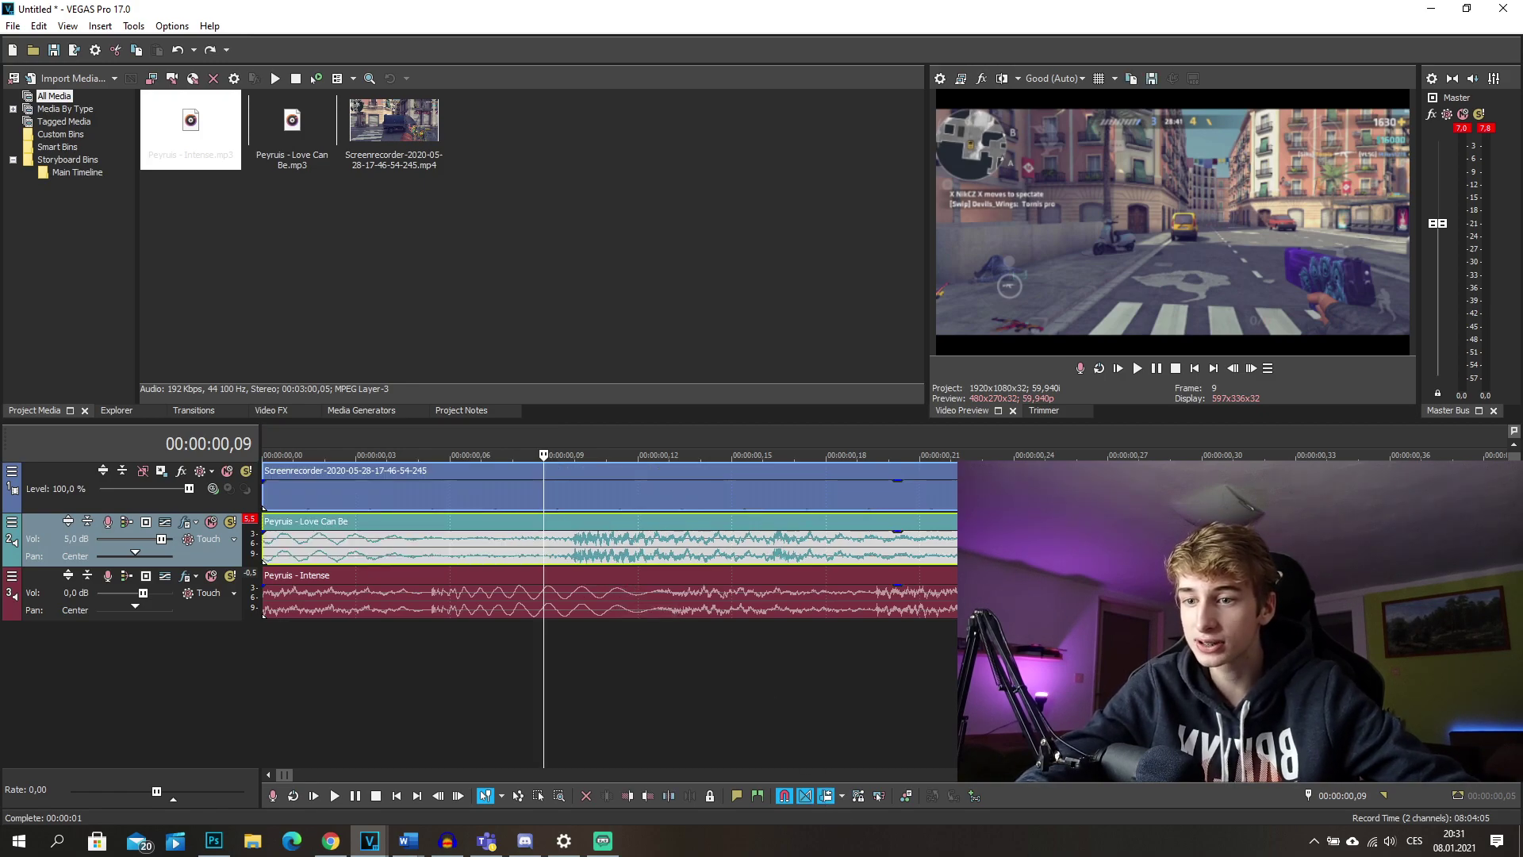
pyautogui.hotkey('alt', '[')
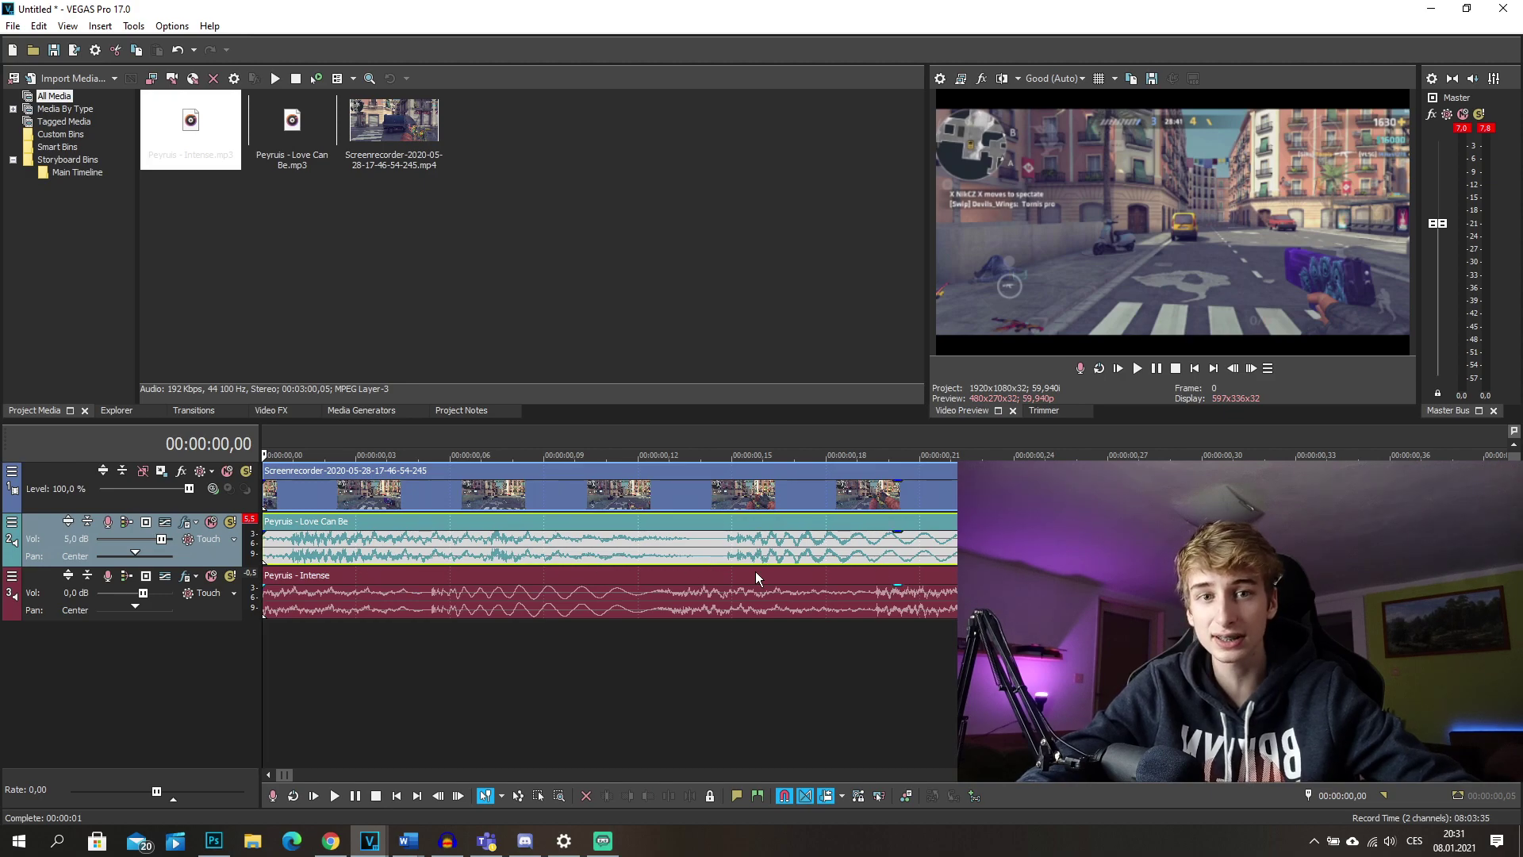
# Split both clips at 00:00:02,24 and trim the later part to start at 00:00:04,03
pyautogui.scroll(-5, 595, 556)
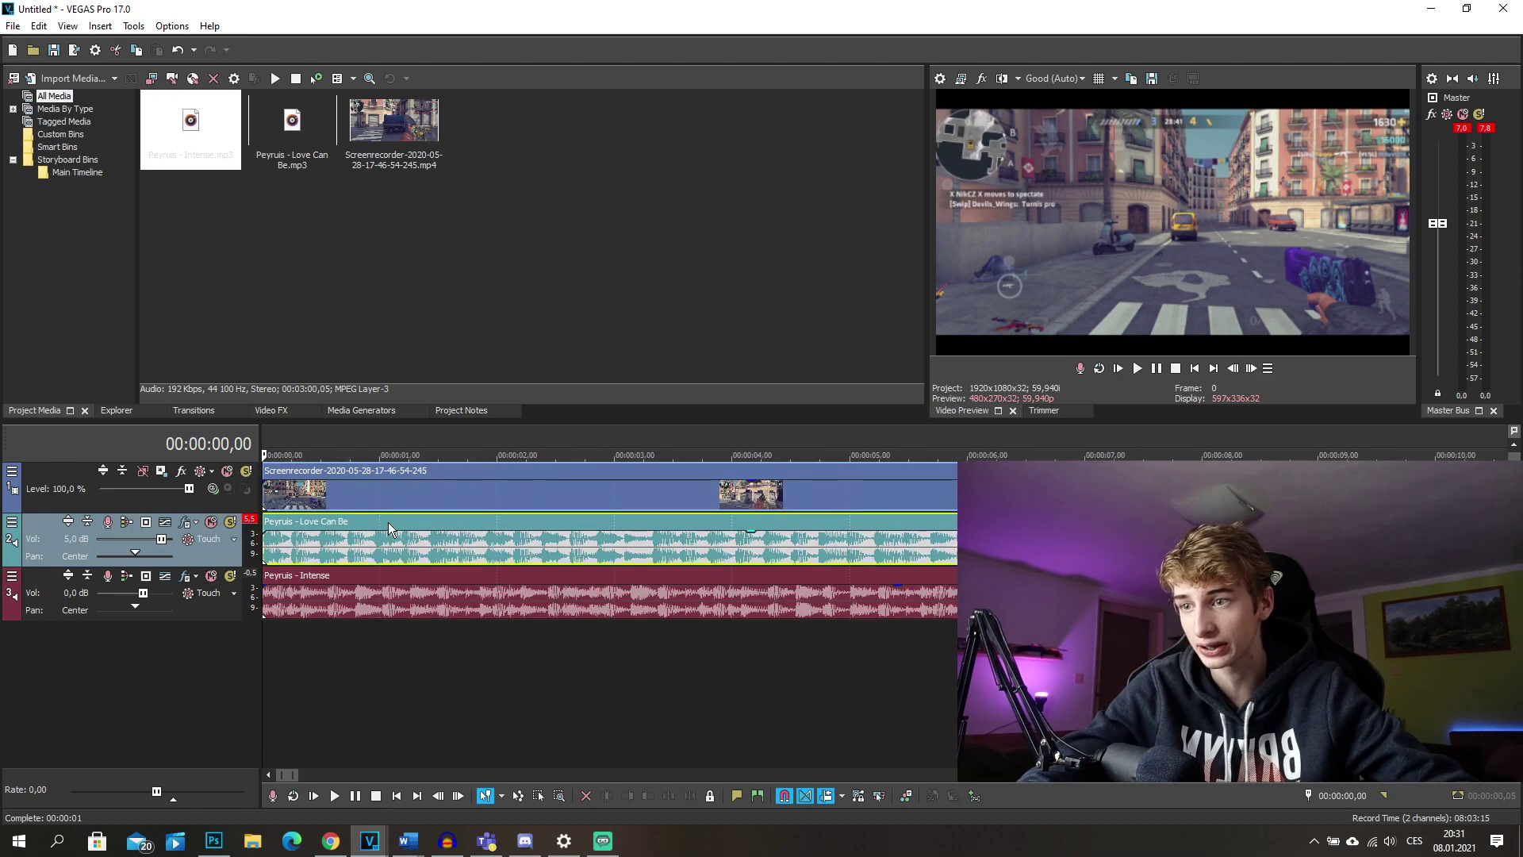
pyautogui.click(685, 559)
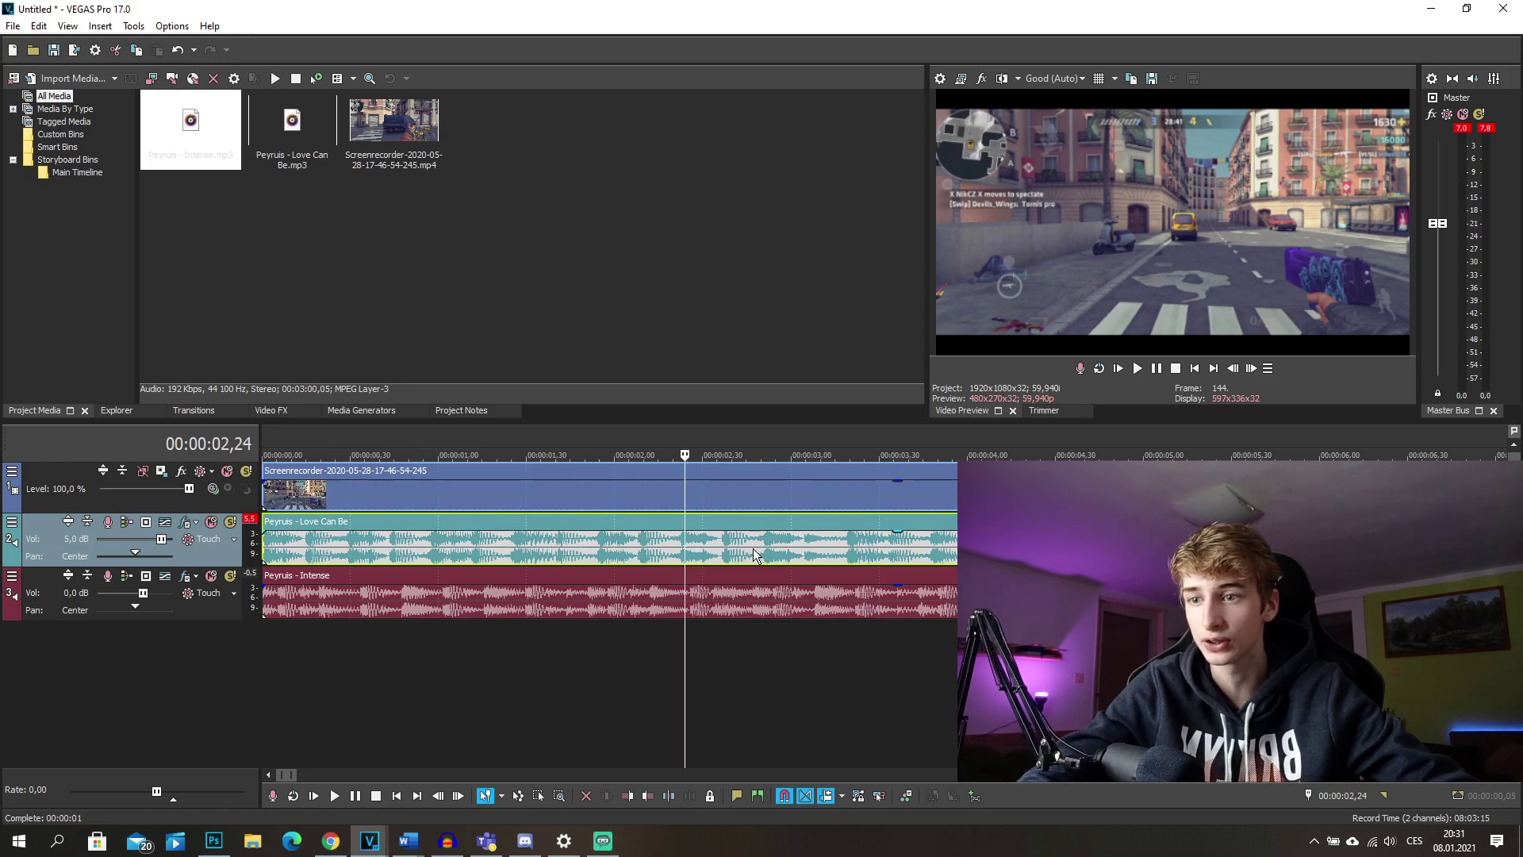
pyautogui.press('s')
pyautogui.moveTo(688, 553); pyautogui.dragTo(975, 553)
pyautogui.click(975, 553)
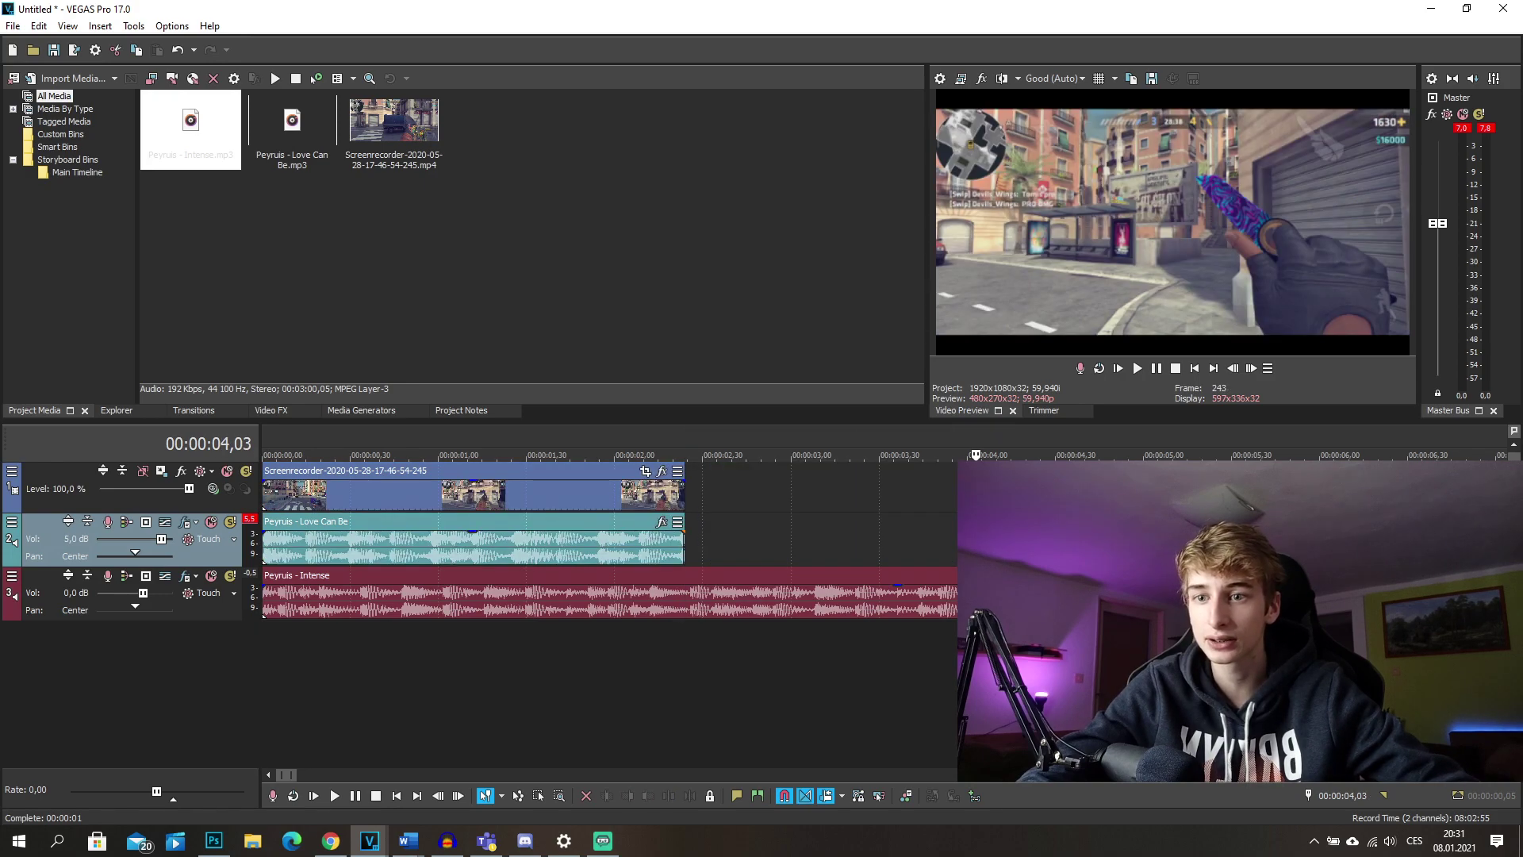
pyautogui.click(1107, 552)
pyautogui.scroll(-1, 1107, 553)
pyautogui.moveTo(883, 546); pyautogui.dragTo(738, 546)
pyautogui.moveTo(633, 545); pyautogui.dragTo(633, 545)
# Trim the later part's start at 00:00:05,00 to close the gap, and open the Auto Ripple mode list
pyautogui.scroll(2, 766, 554)
pyautogui.scroll(-2, 753, 550)
pyautogui.click(702, 547)
pyautogui.scroll(3, 896, 552)
pyautogui.scroll(-2, 896, 552)
pyautogui.hotkey('alt', '[')
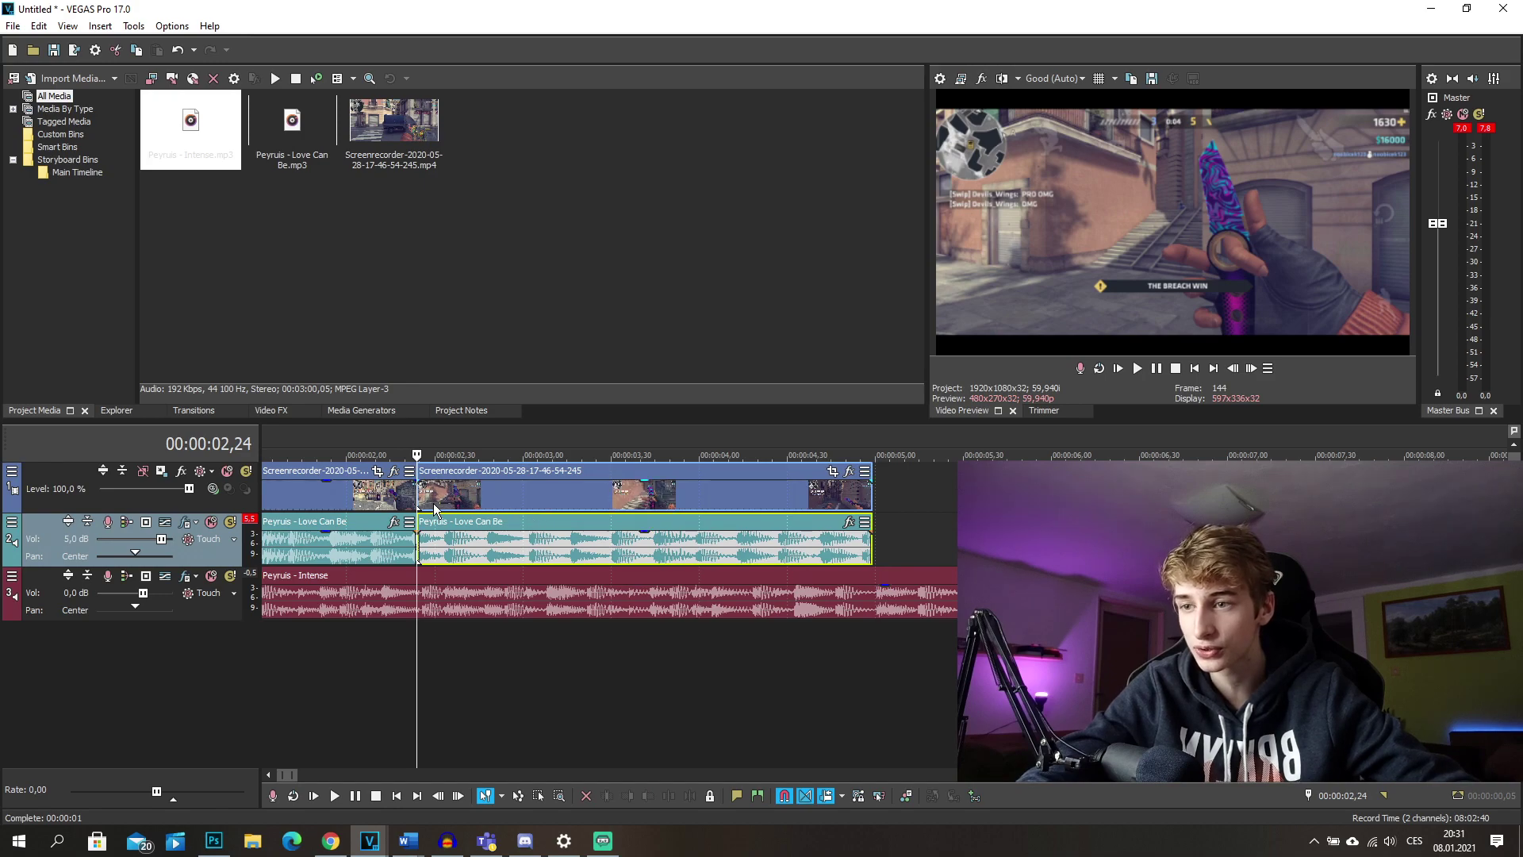
pyautogui.scroll(2, 434, 506)
pyautogui.scroll(-1, 547, 512)
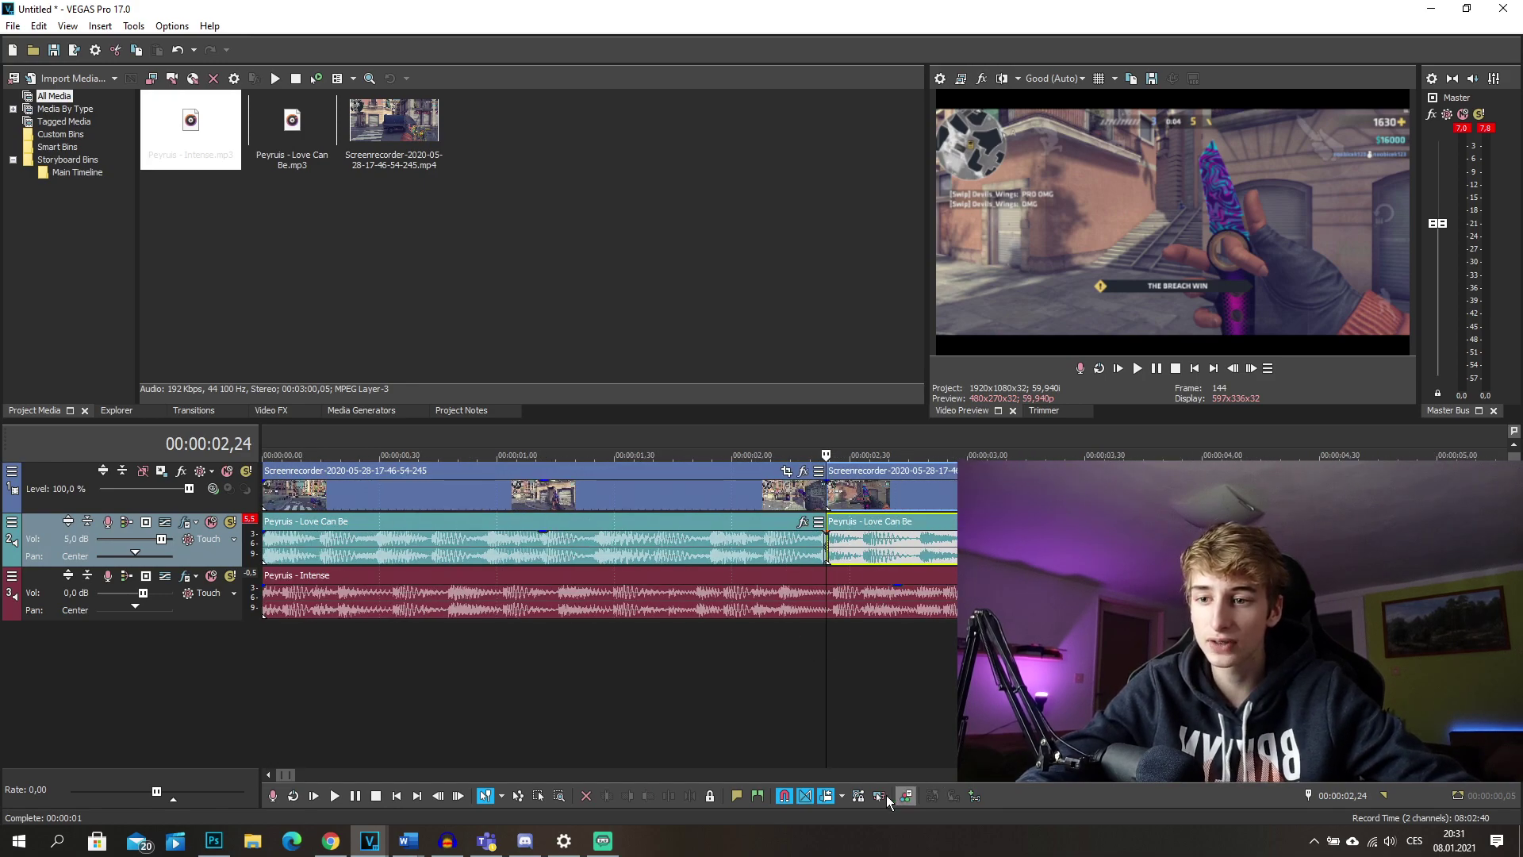
pyautogui.click(842, 796)
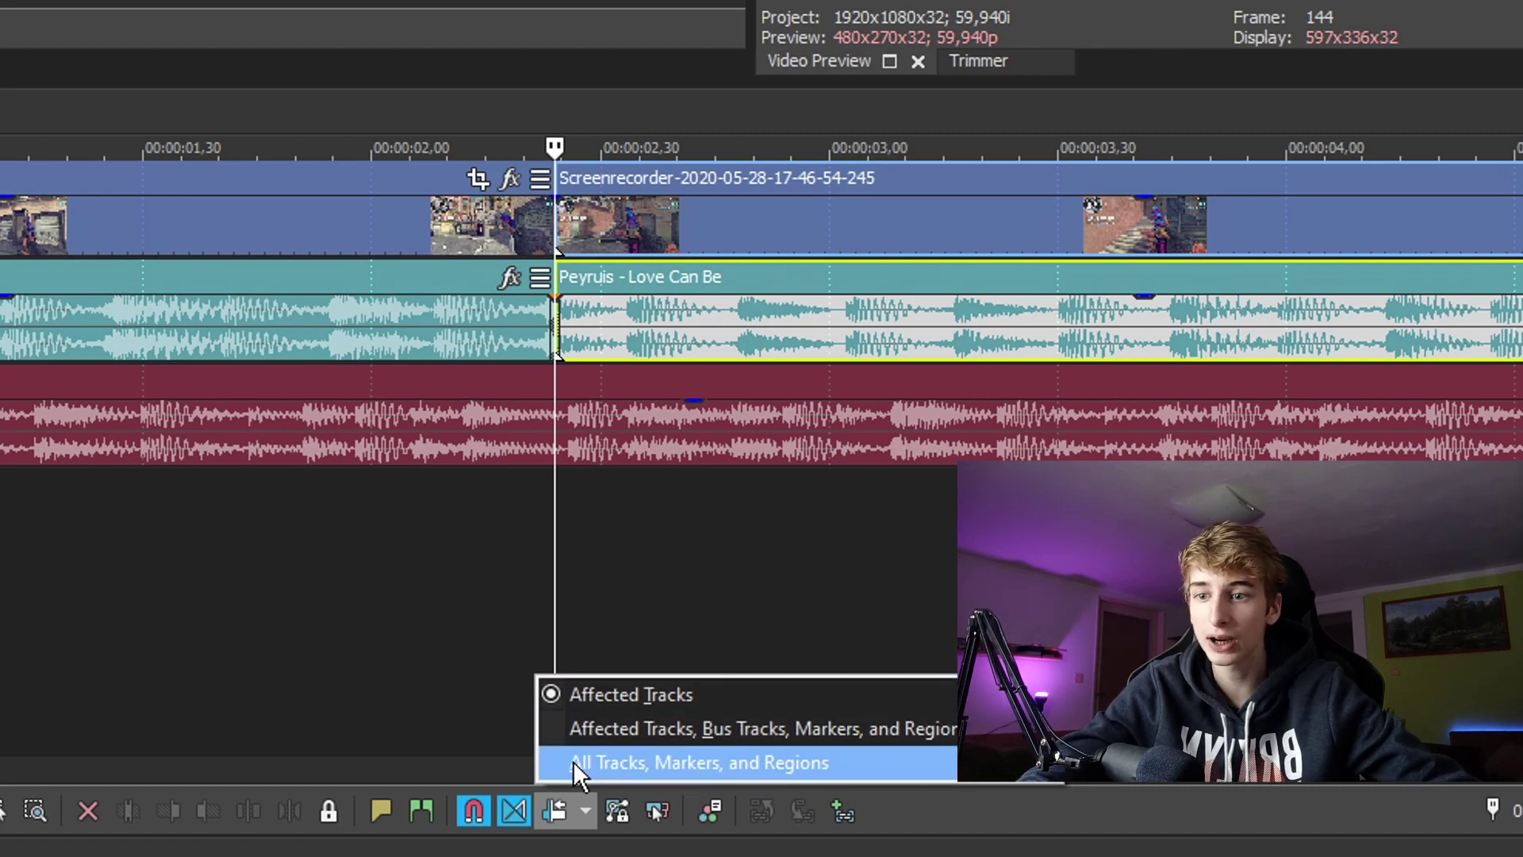
# Set ripple to all tracks, markers and regions, and split the Intense music
pyautogui.click(778, 763)
pyautogui.click(921, 441)
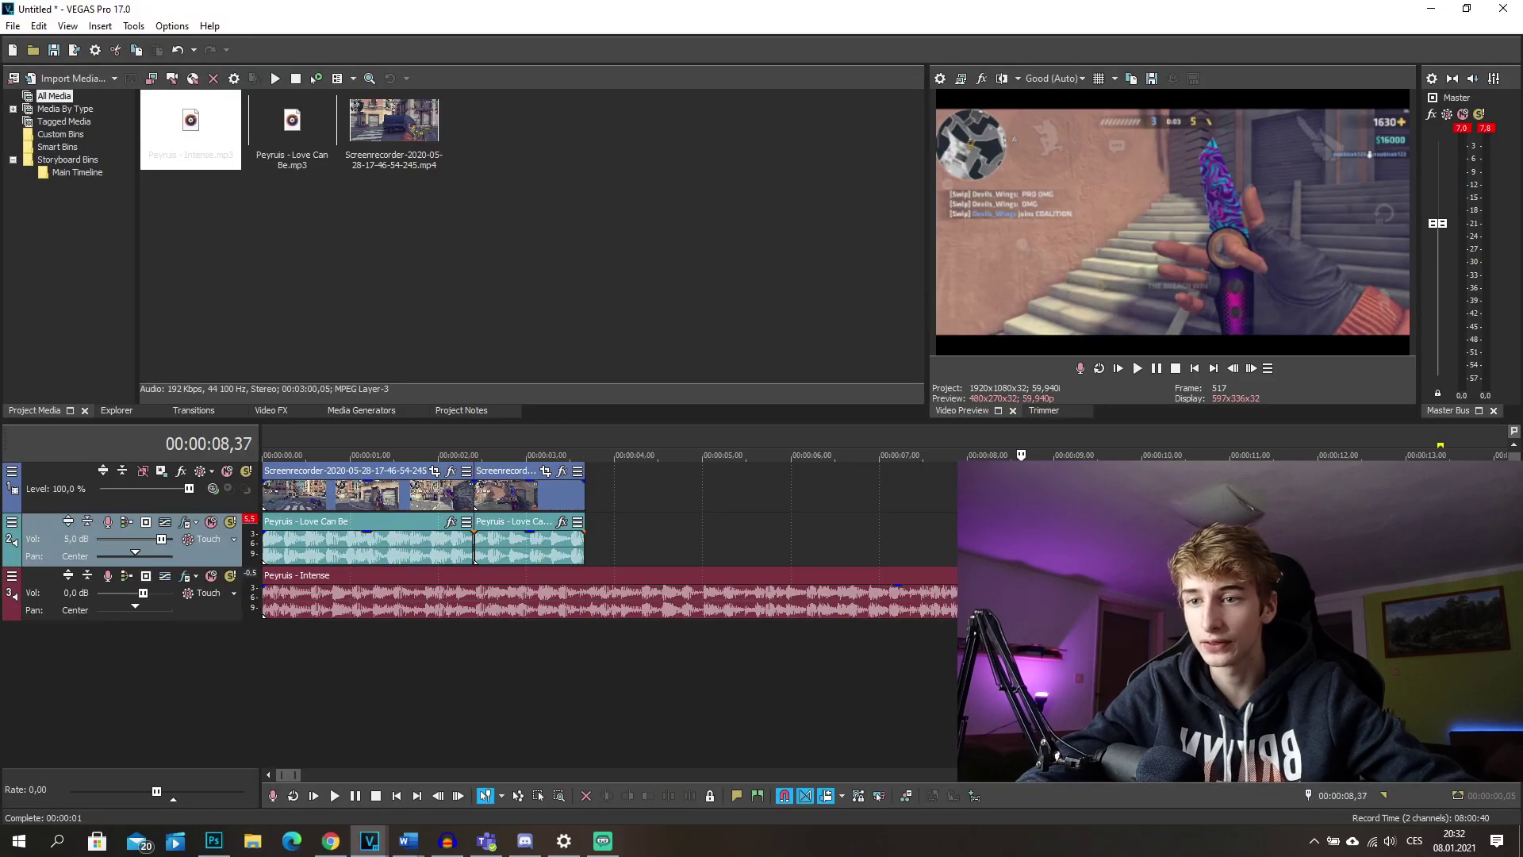
pyautogui.click(593, 618)
pyautogui.press('s')
# Trim the second Intense clip to start at 00:00:07,23, rippling later clips left
pyautogui.click(912, 627)
pyautogui.click(920, 613)
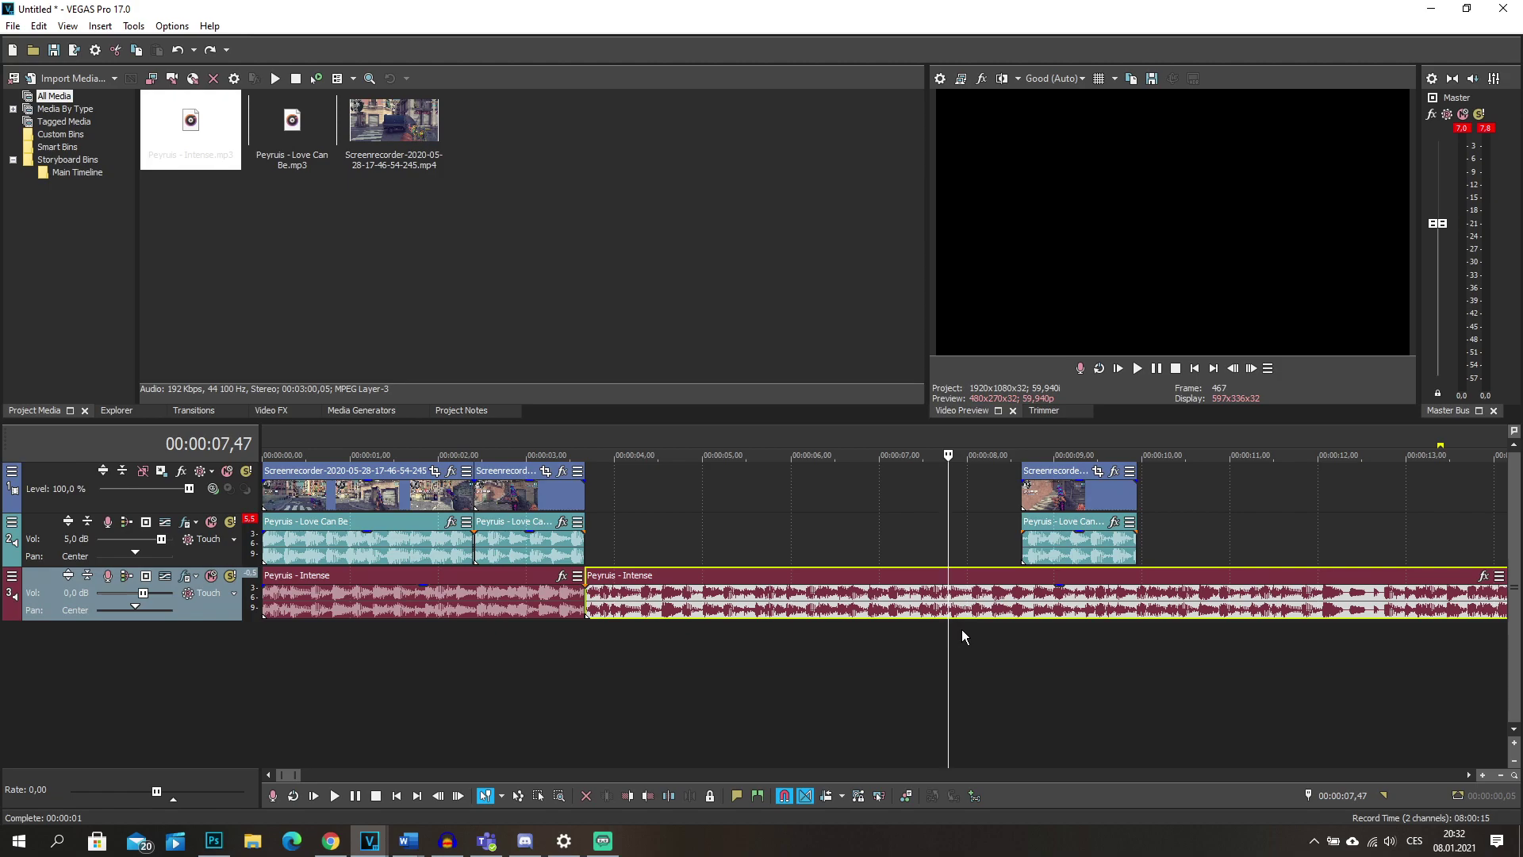
pyautogui.hotkey('alt', '[')
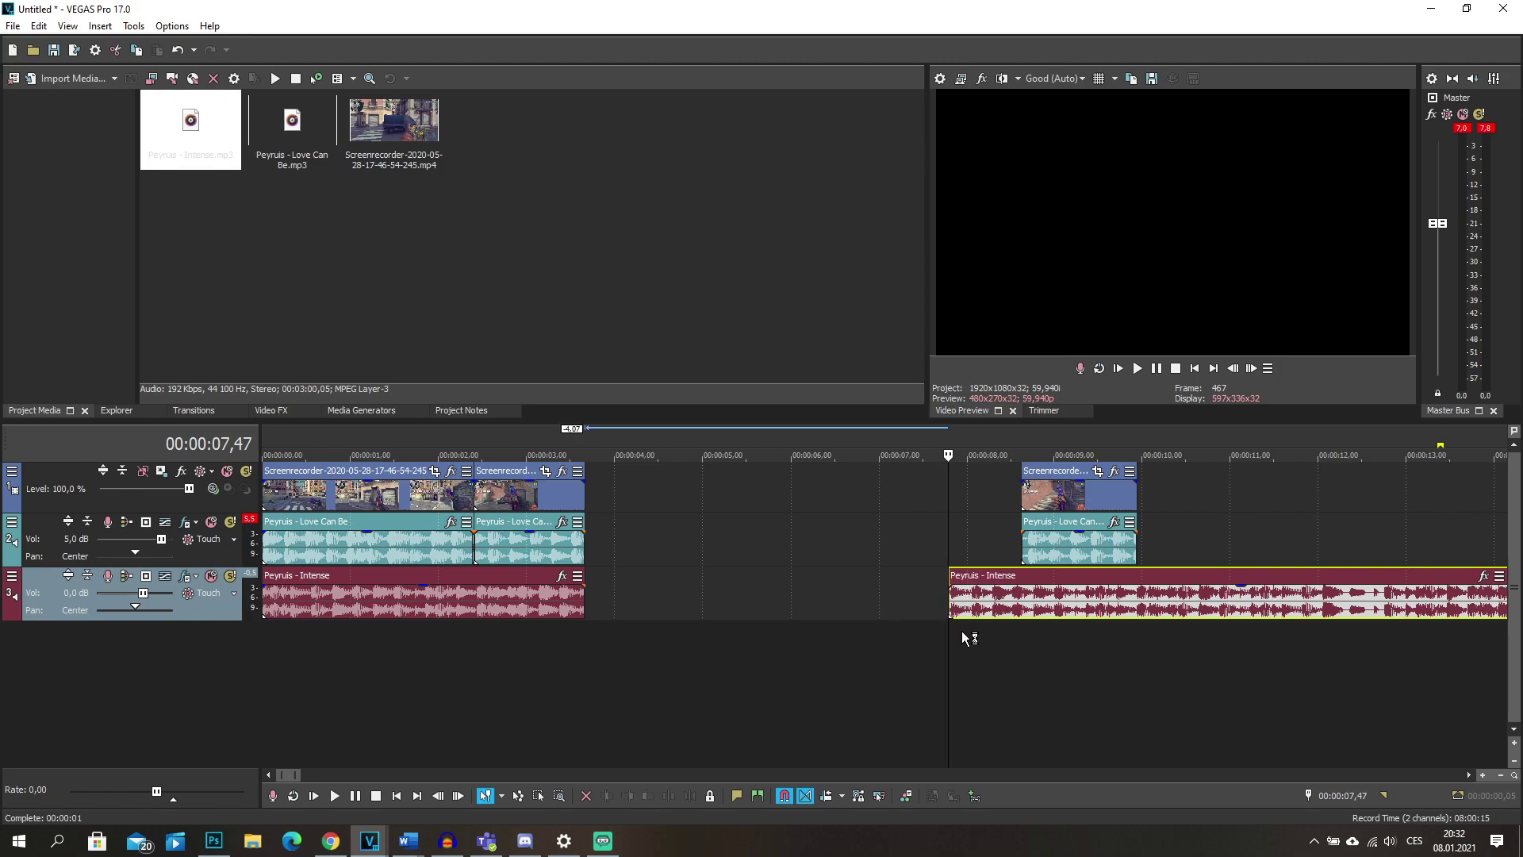
pyautogui.hotkey('ctrl', 'z')
pyautogui.click(827, 799)
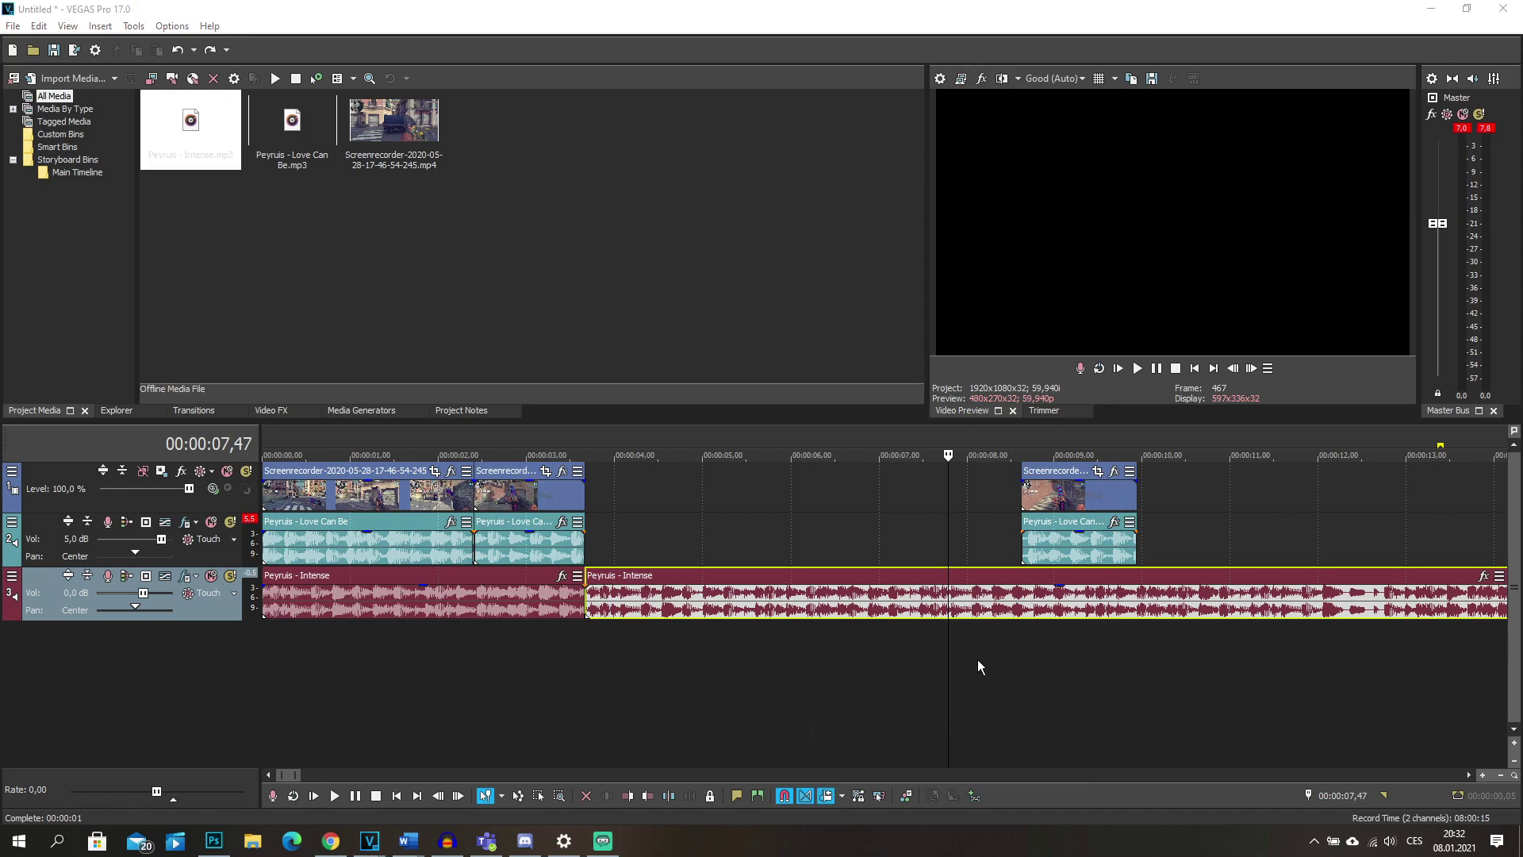
pyautogui.click(948, 604)
pyautogui.hotkey('alt', '[')
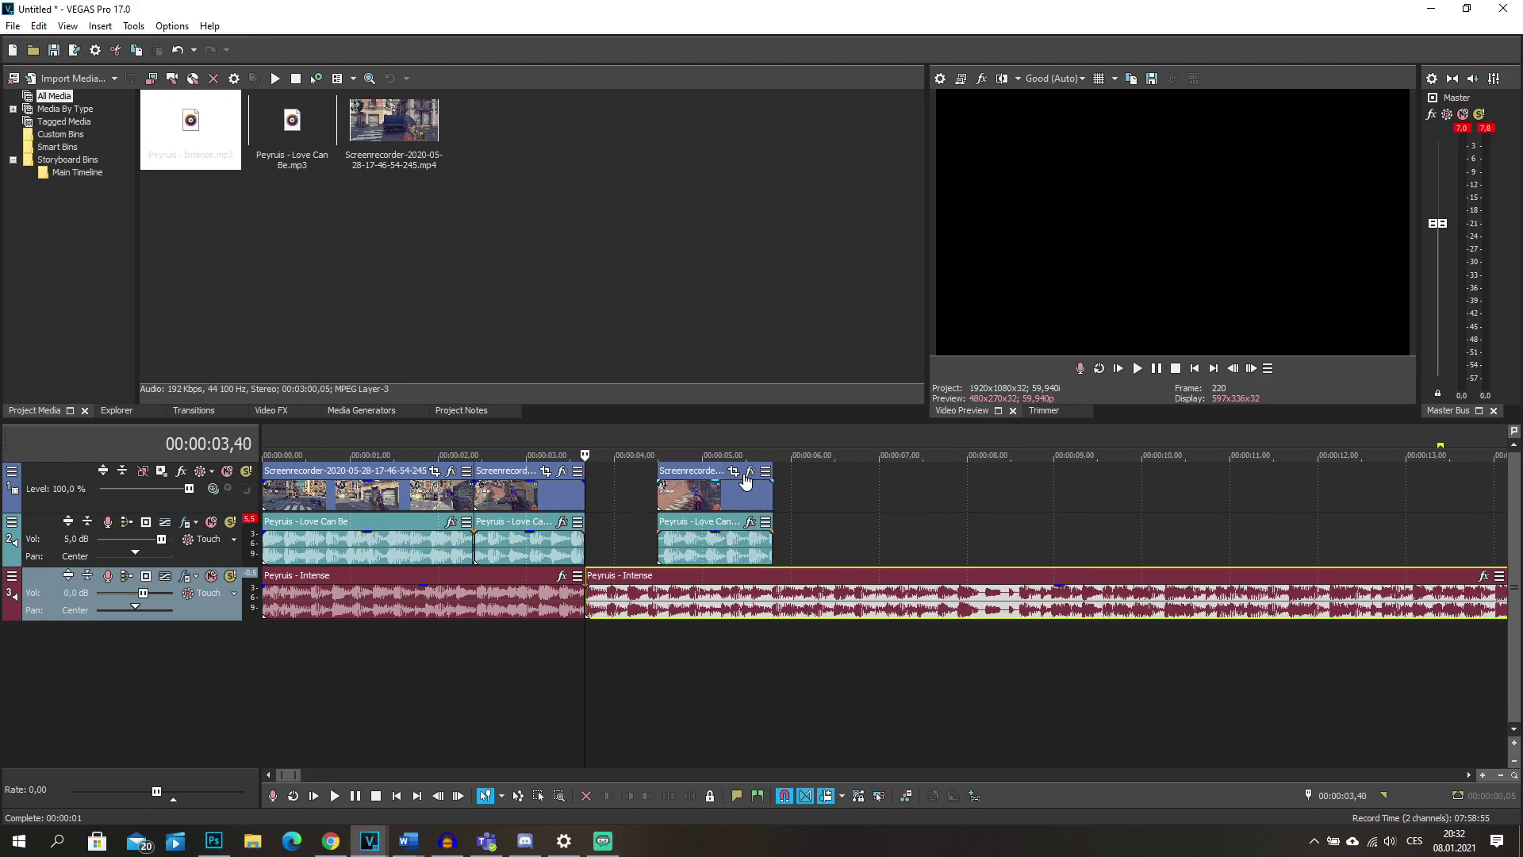
# Move the second Intense clip about three seconds later and back, while adjusting the Auto Ripple mode
pyautogui.moveTo(677, 512)
pyautogui.mouseDown()
pyautogui.moveTo(711, 512)
pyautogui.moveTo(680, 511)
pyautogui.mouseUp()
pyautogui.click(645, 608)
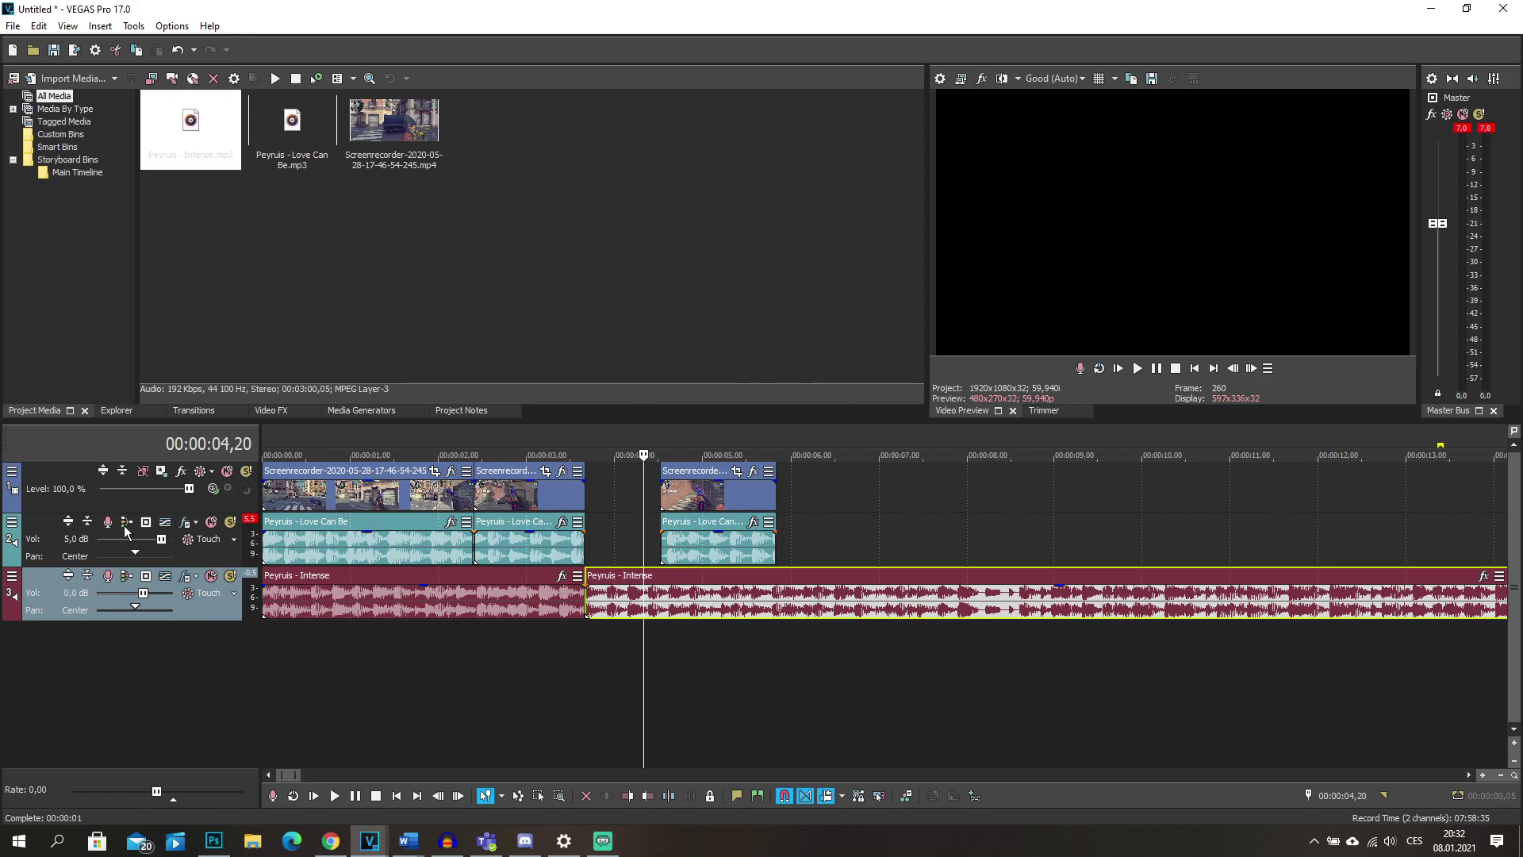
pyautogui.moveTo(721, 610); pyautogui.dragTo(1014, 595)
pyautogui.click(955, 603)
pyautogui.click(841, 796)
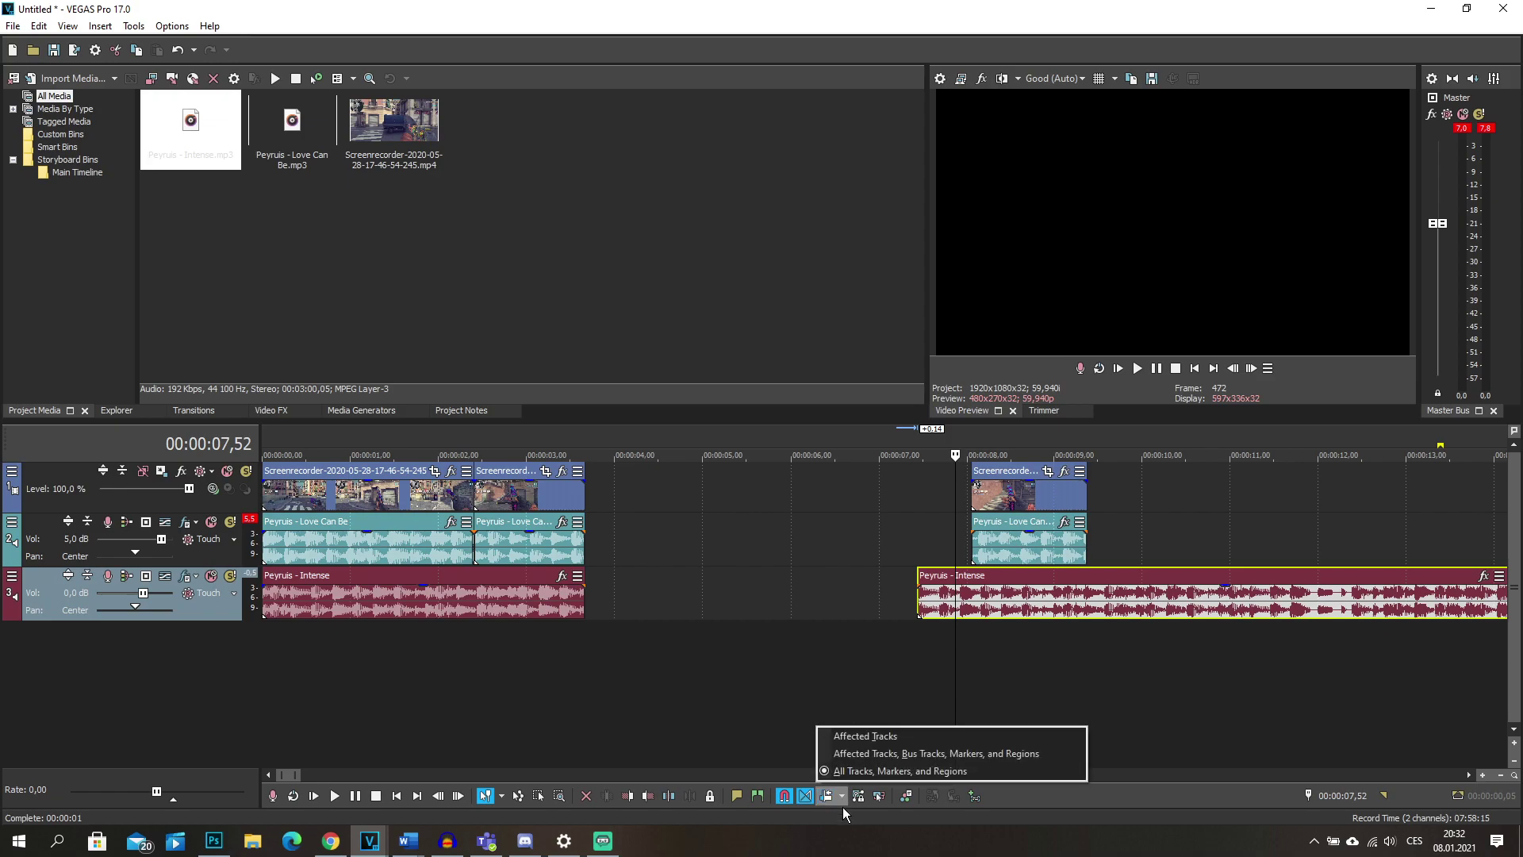
pyautogui.click(869, 734)
pyautogui.moveTo(1012, 616); pyautogui.dragTo(718, 615)
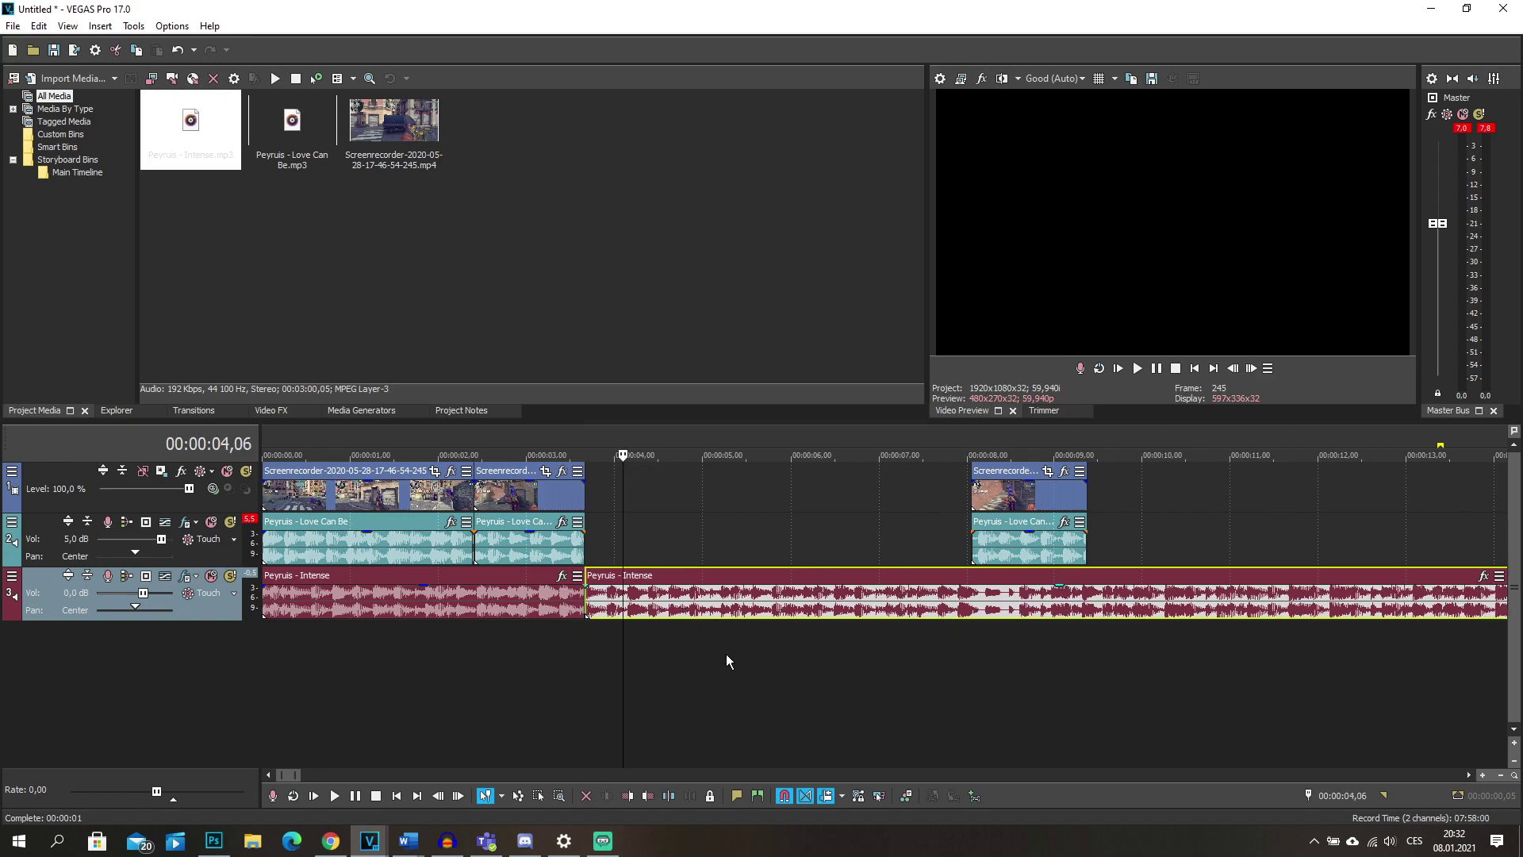
pyautogui.click(841, 796)
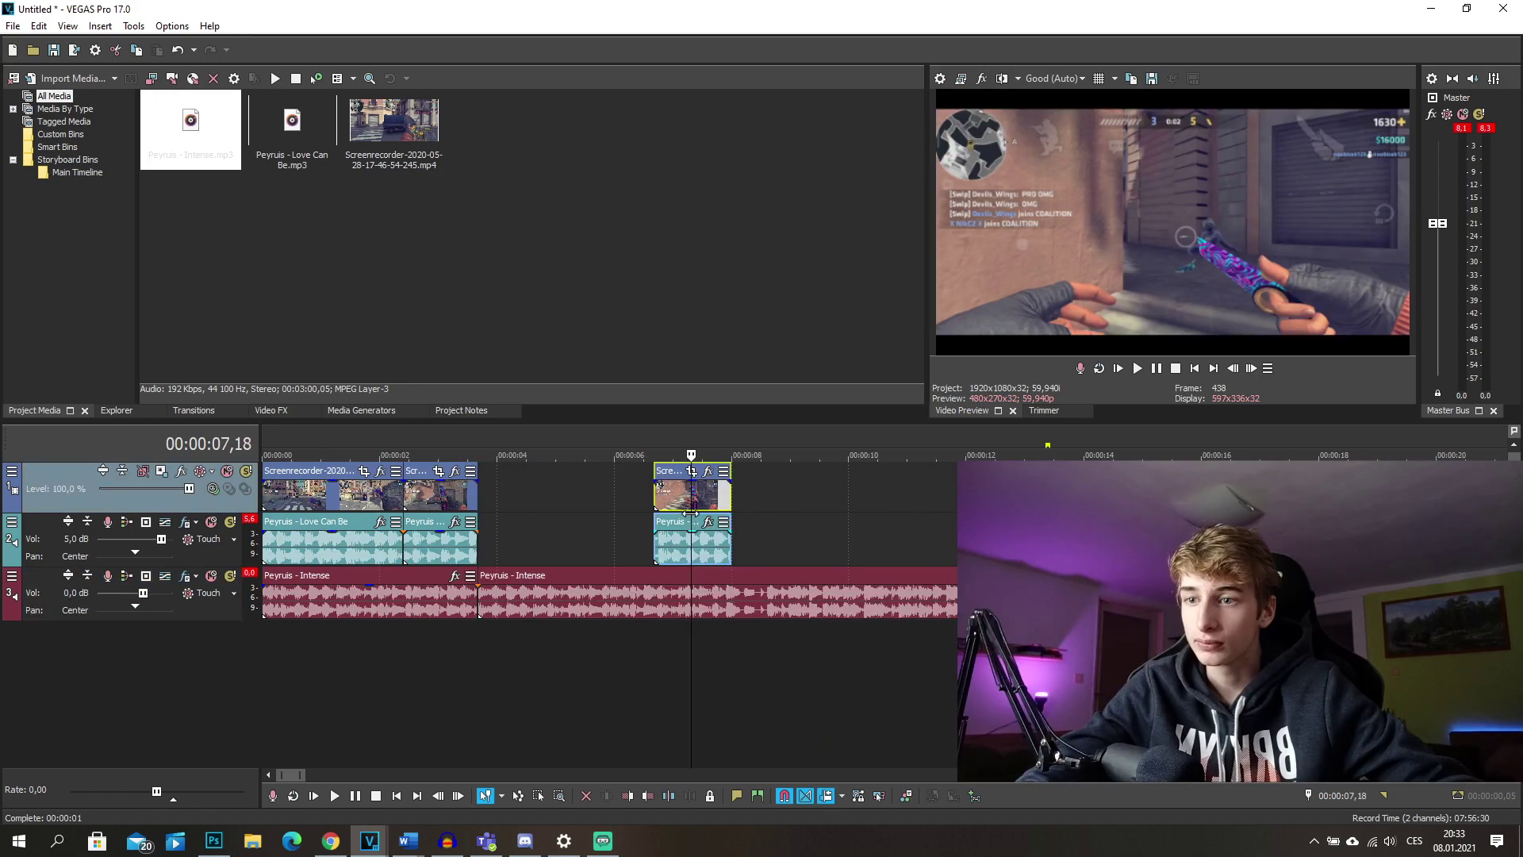
# Move the short clip pair to about 00:09,9 and split the video and audio at the playhead
pyautogui.moveTo(696, 522); pyautogui.dragTo(583, 495)
pyautogui.scroll(-1, 759, 515)
pyautogui.scroll(2, 763, 515)
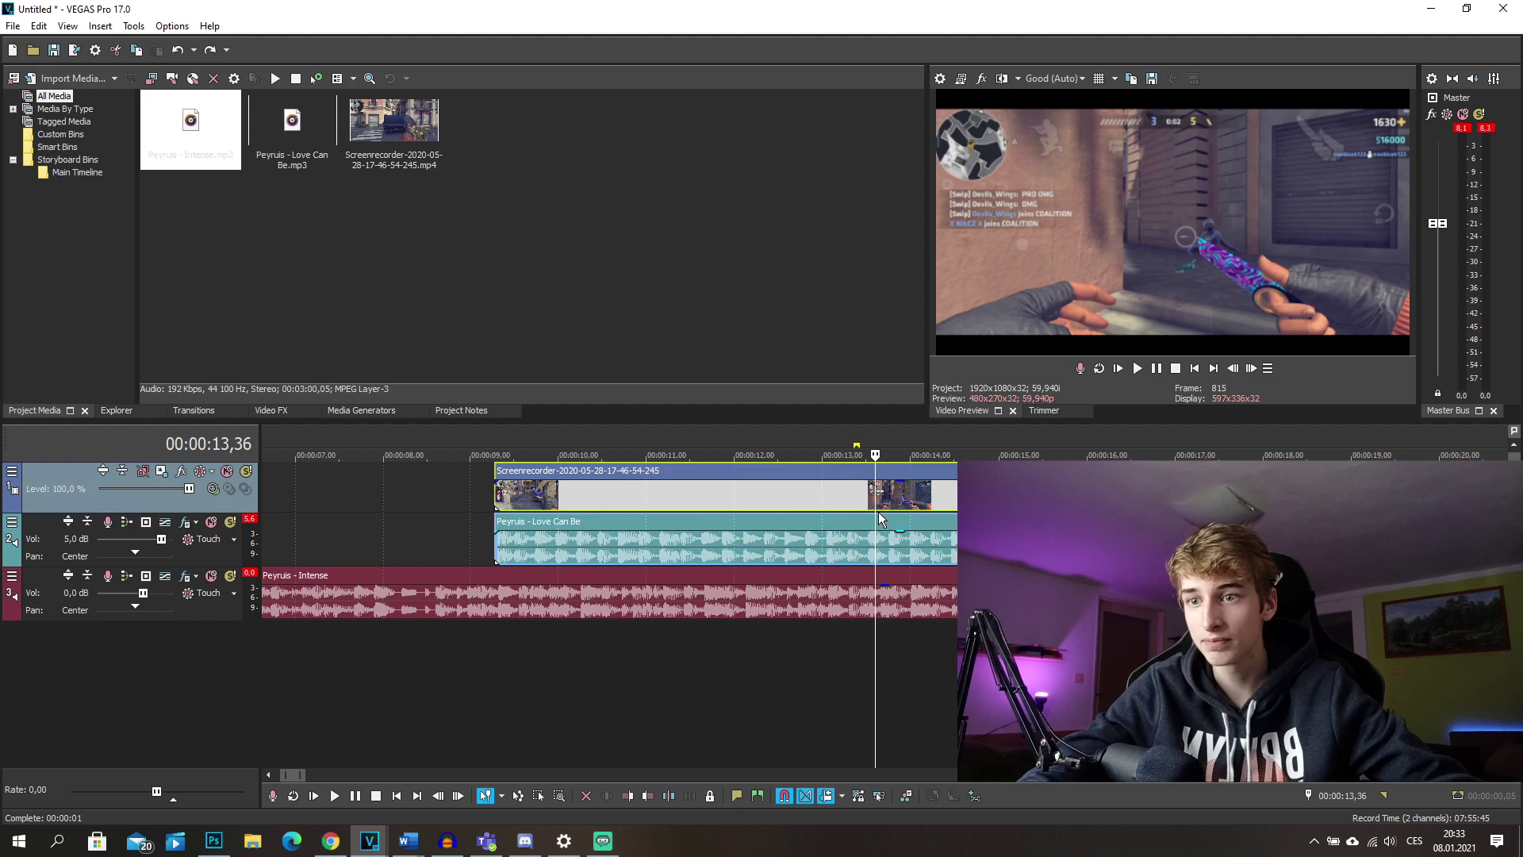
pyautogui.click(669, 796)
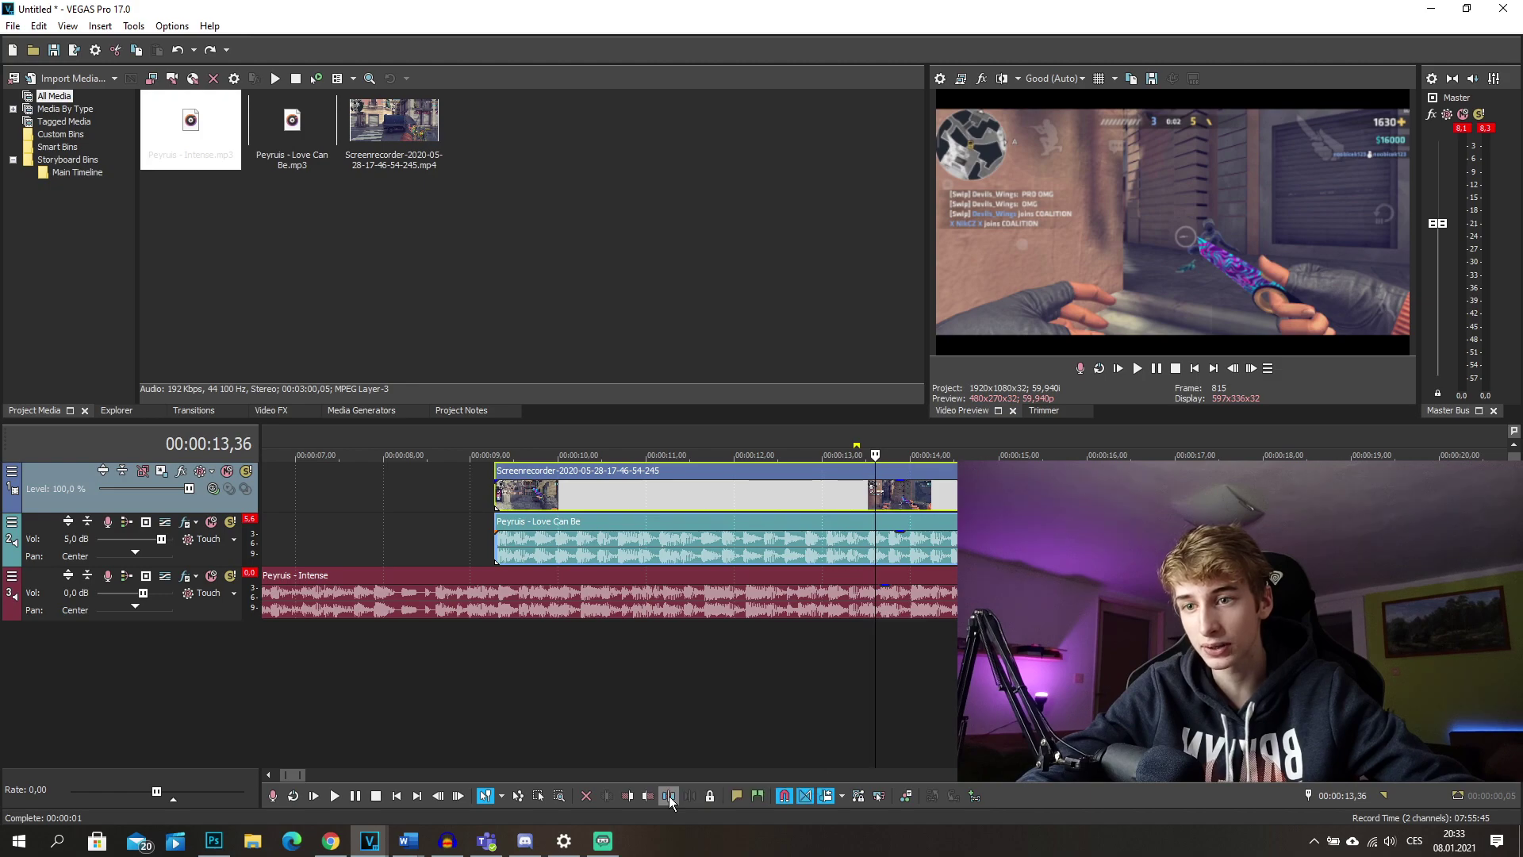
pyautogui.click(758, 739)
# Slide the split-off right piece until it sits flush against its neighbour, then return to the start
pyautogui.moveTo(924, 506)
pyautogui.mouseDown()
pyautogui.moveTo(956, 507)
pyautogui.moveTo(838, 505)
pyautogui.moveTo(967, 503)
pyautogui.moveTo(903, 506)
pyautogui.mouseUp()
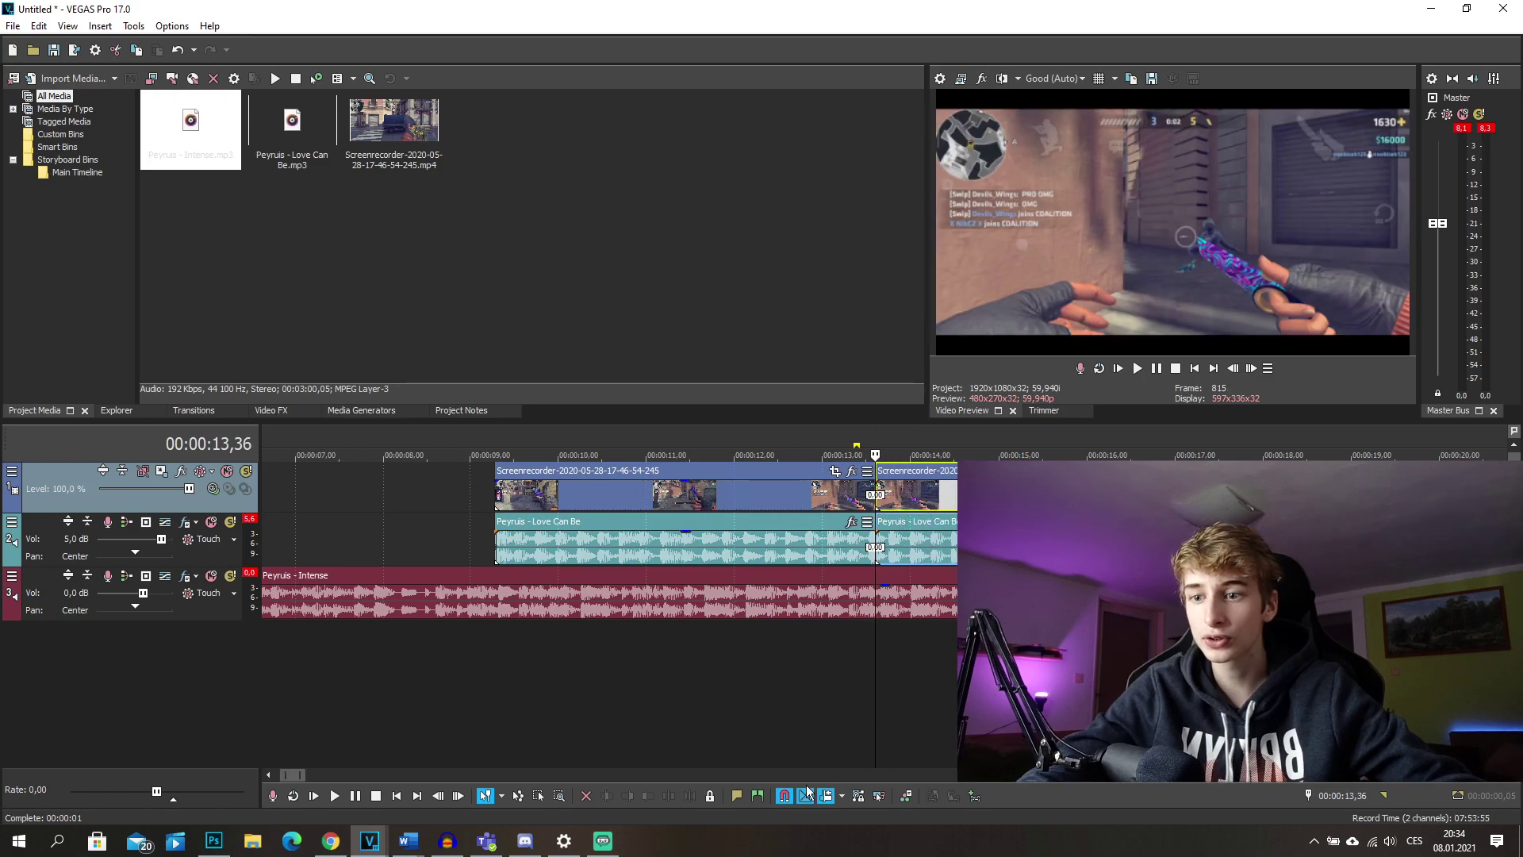
pyautogui.scroll(5, 609, 539)
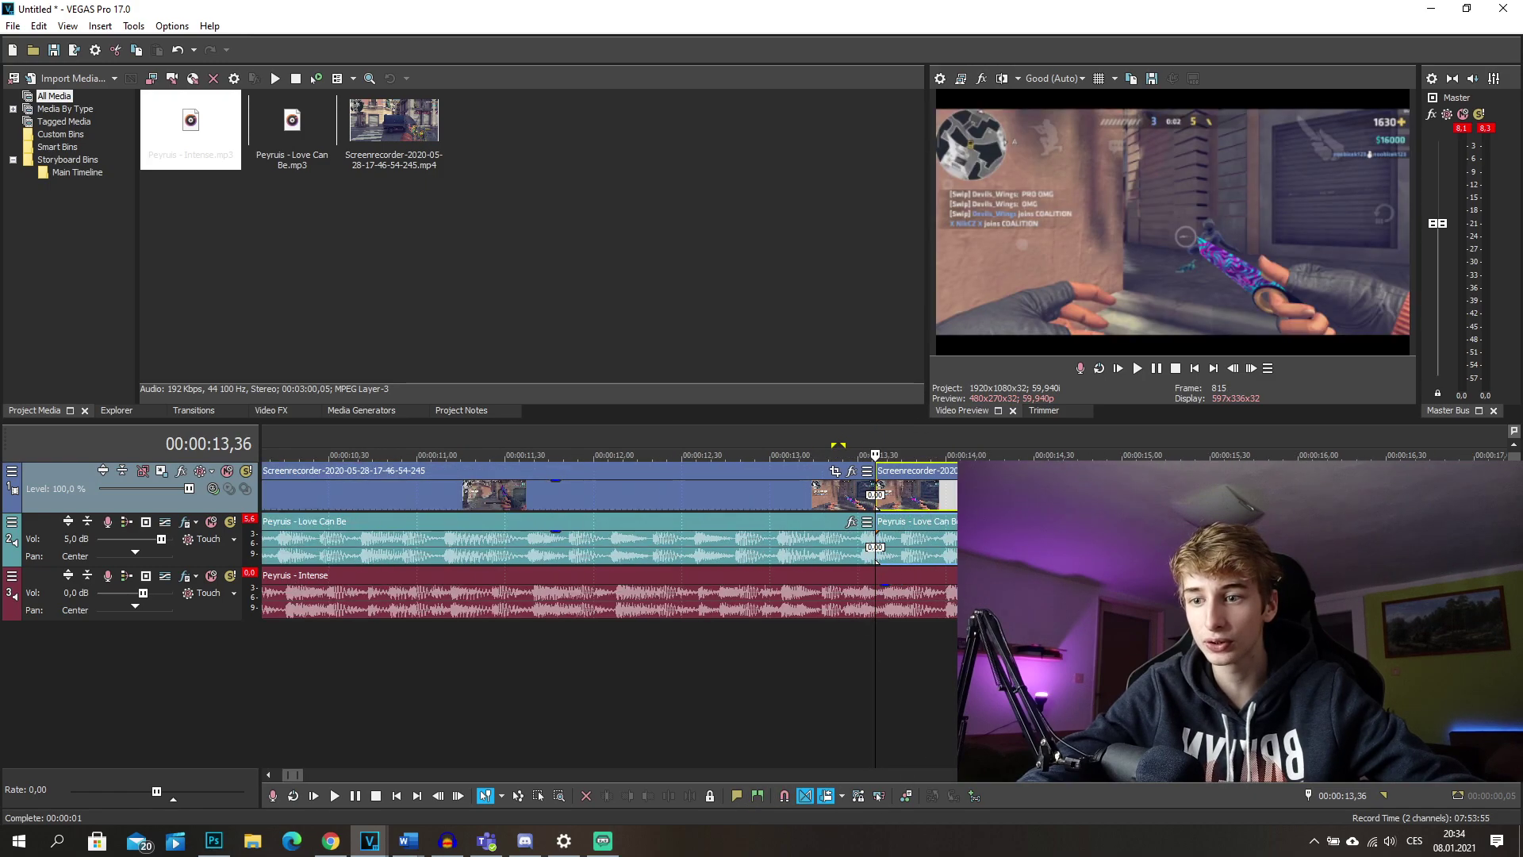
pyautogui.moveTo(949, 509); pyautogui.dragTo(887, 496)
pyautogui.moveTo(886, 548); pyautogui.dragTo(1071, 514)
pyautogui.scroll(-5, 968, 514)
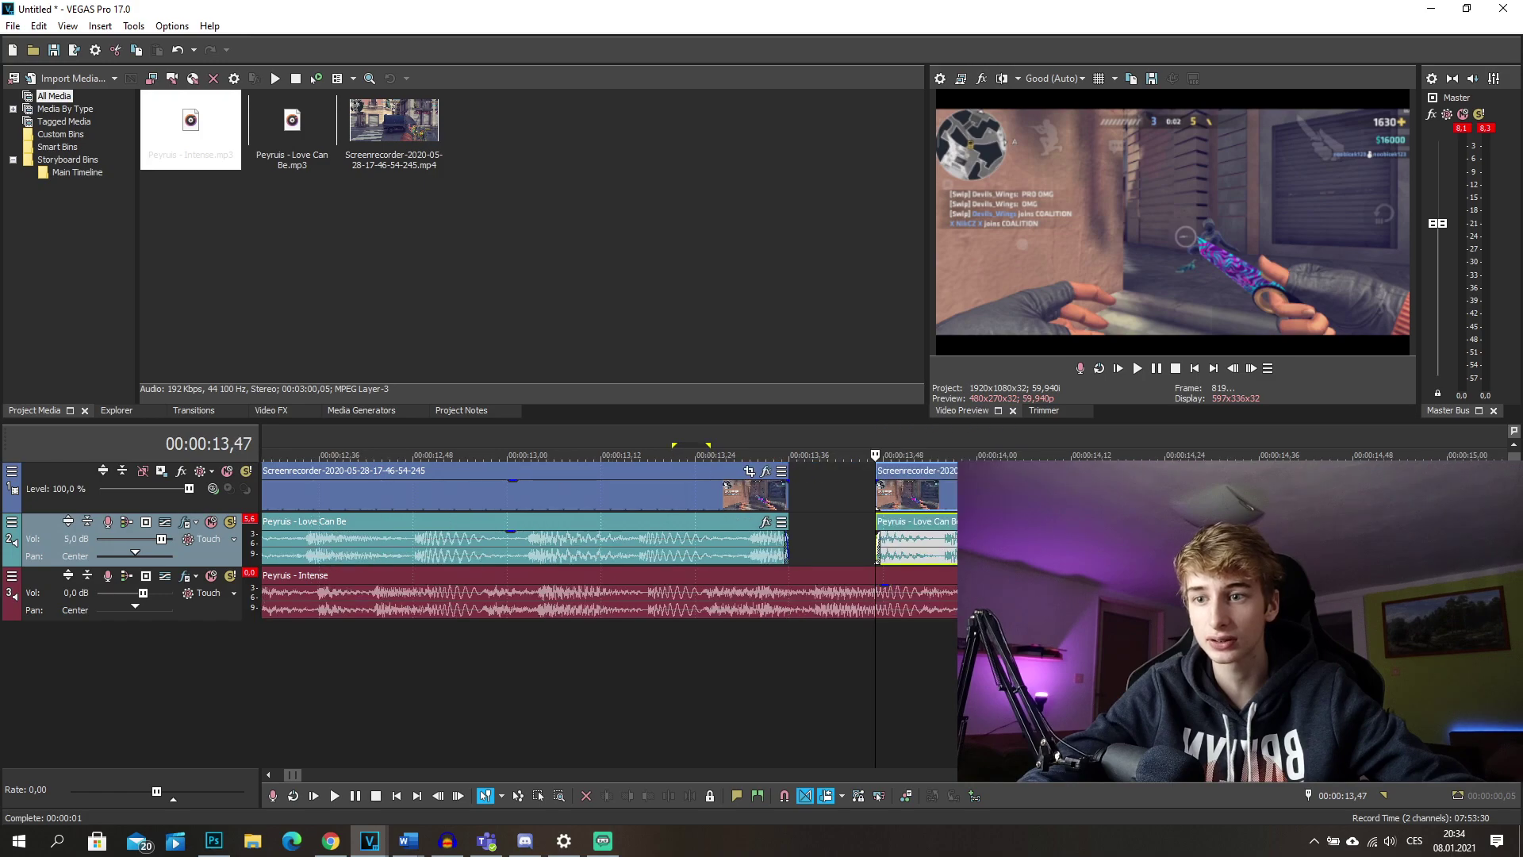
pyautogui.moveTo(965, 514); pyautogui.dragTo(897, 501)
pyautogui.scroll(5, 930, 508)
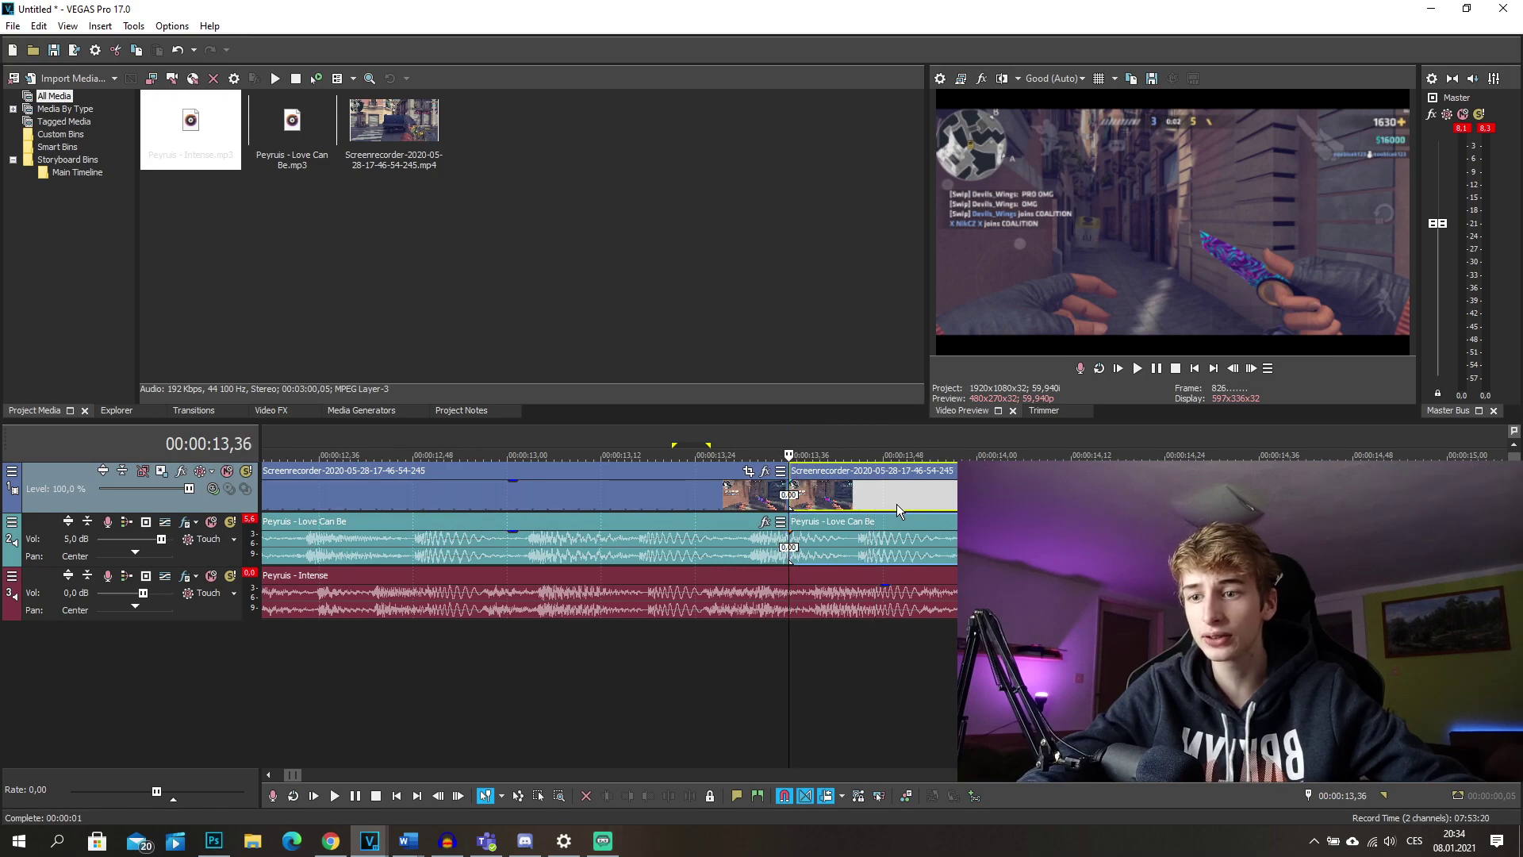
pyautogui.scroll(-4, 896, 503)
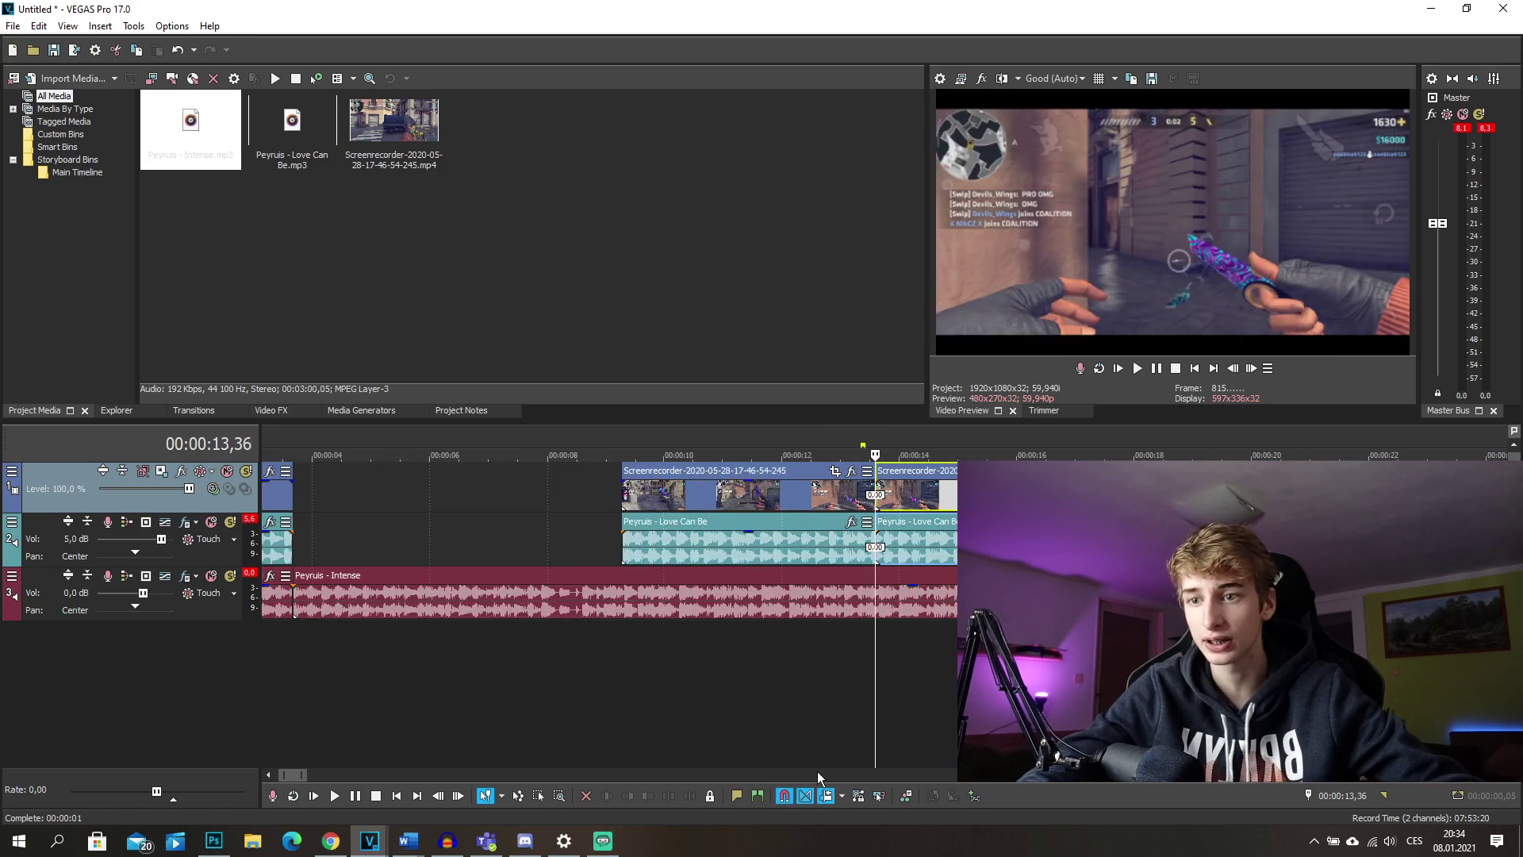
pyautogui.moveTo(901, 508); pyautogui.dragTo(903, 505)
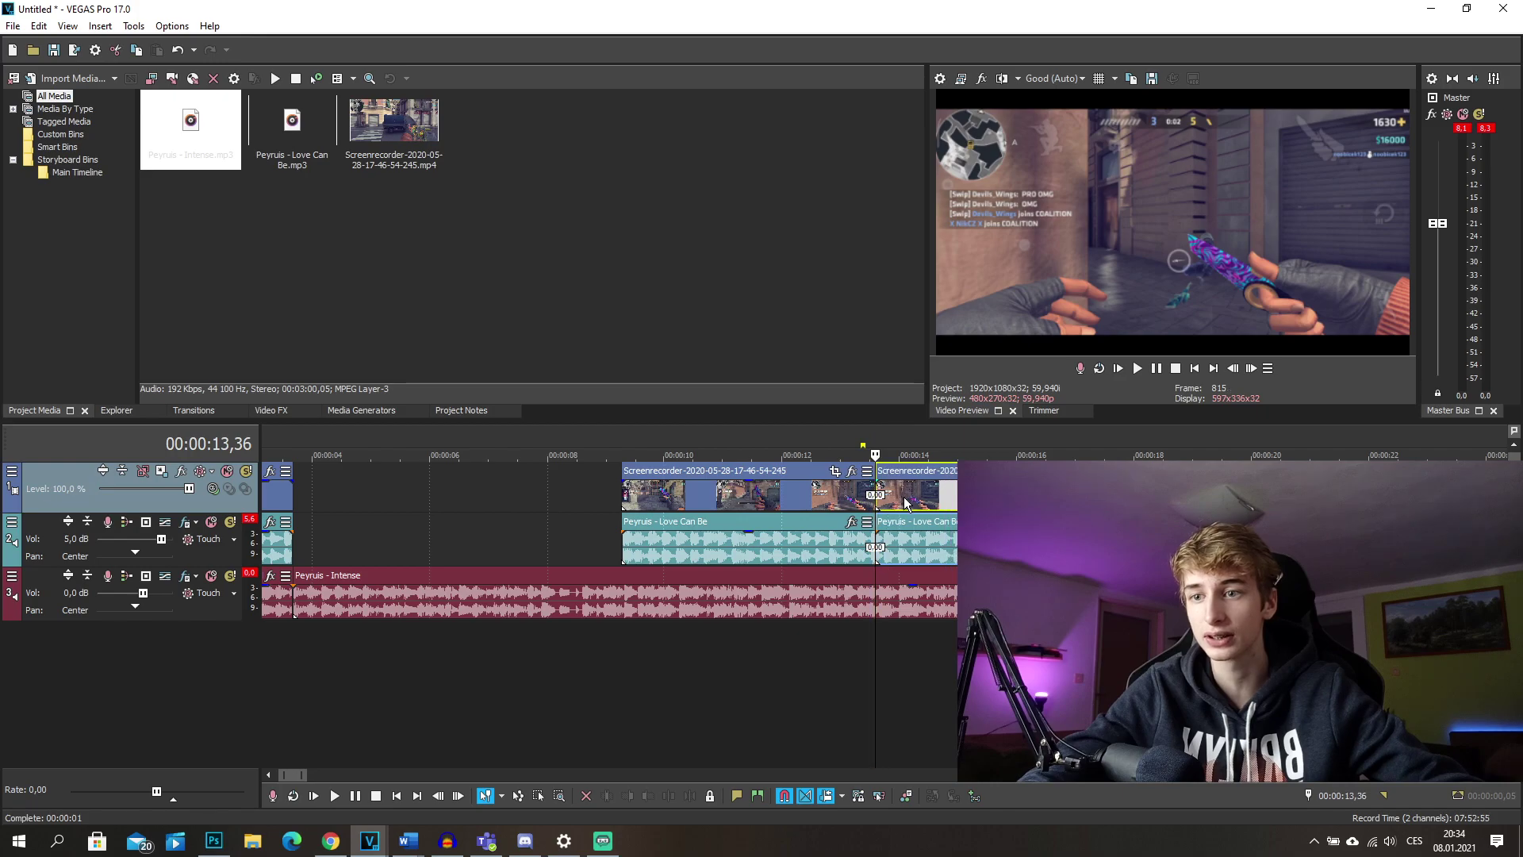
pyautogui.press('w')
pyautogui.scroll(5, 904, 628)
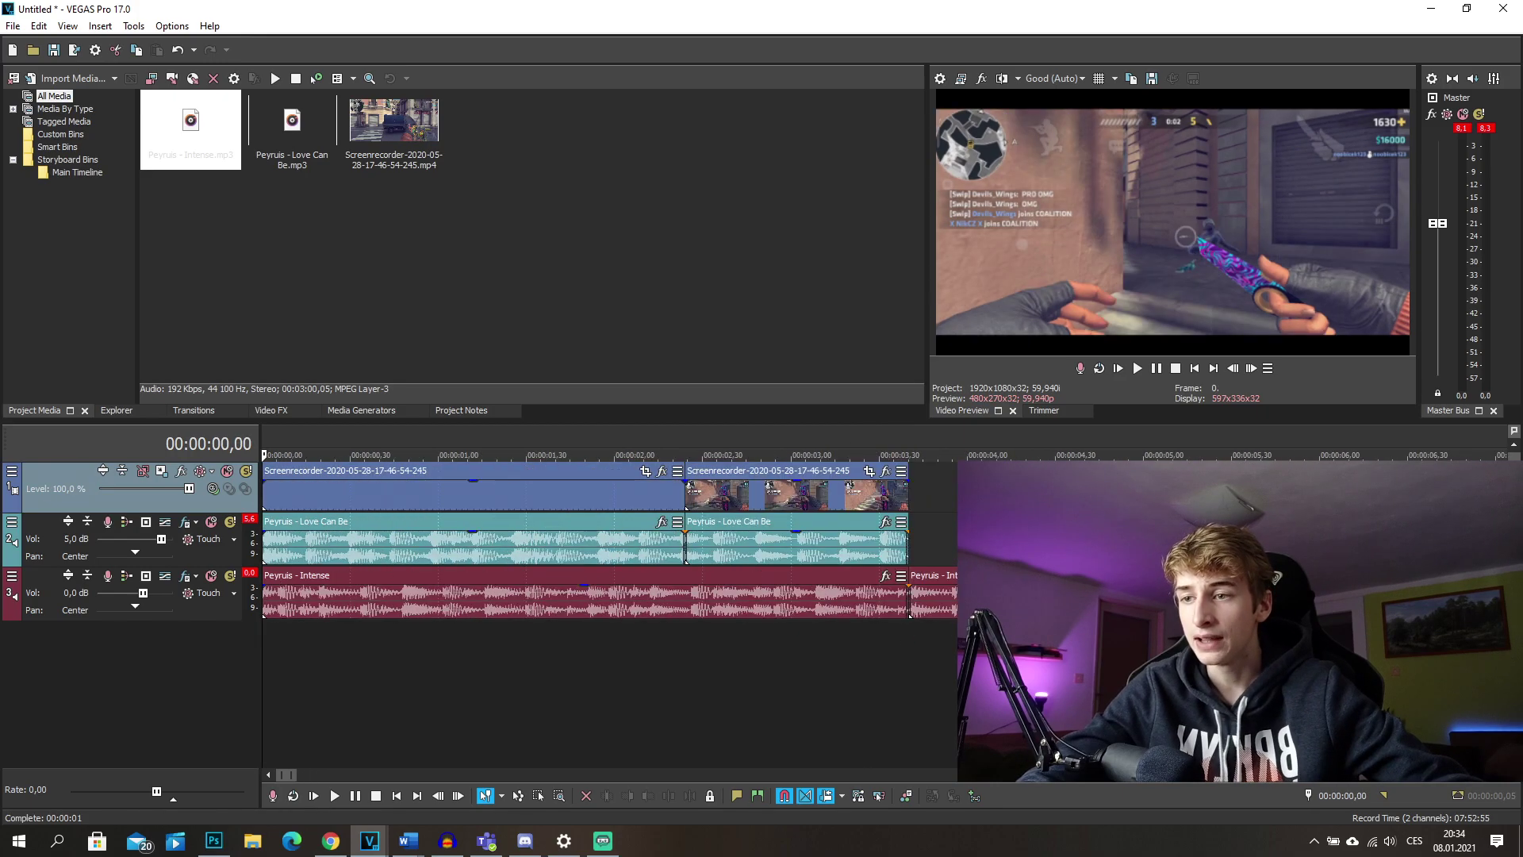
pyautogui.scroll(4, 610, 540)
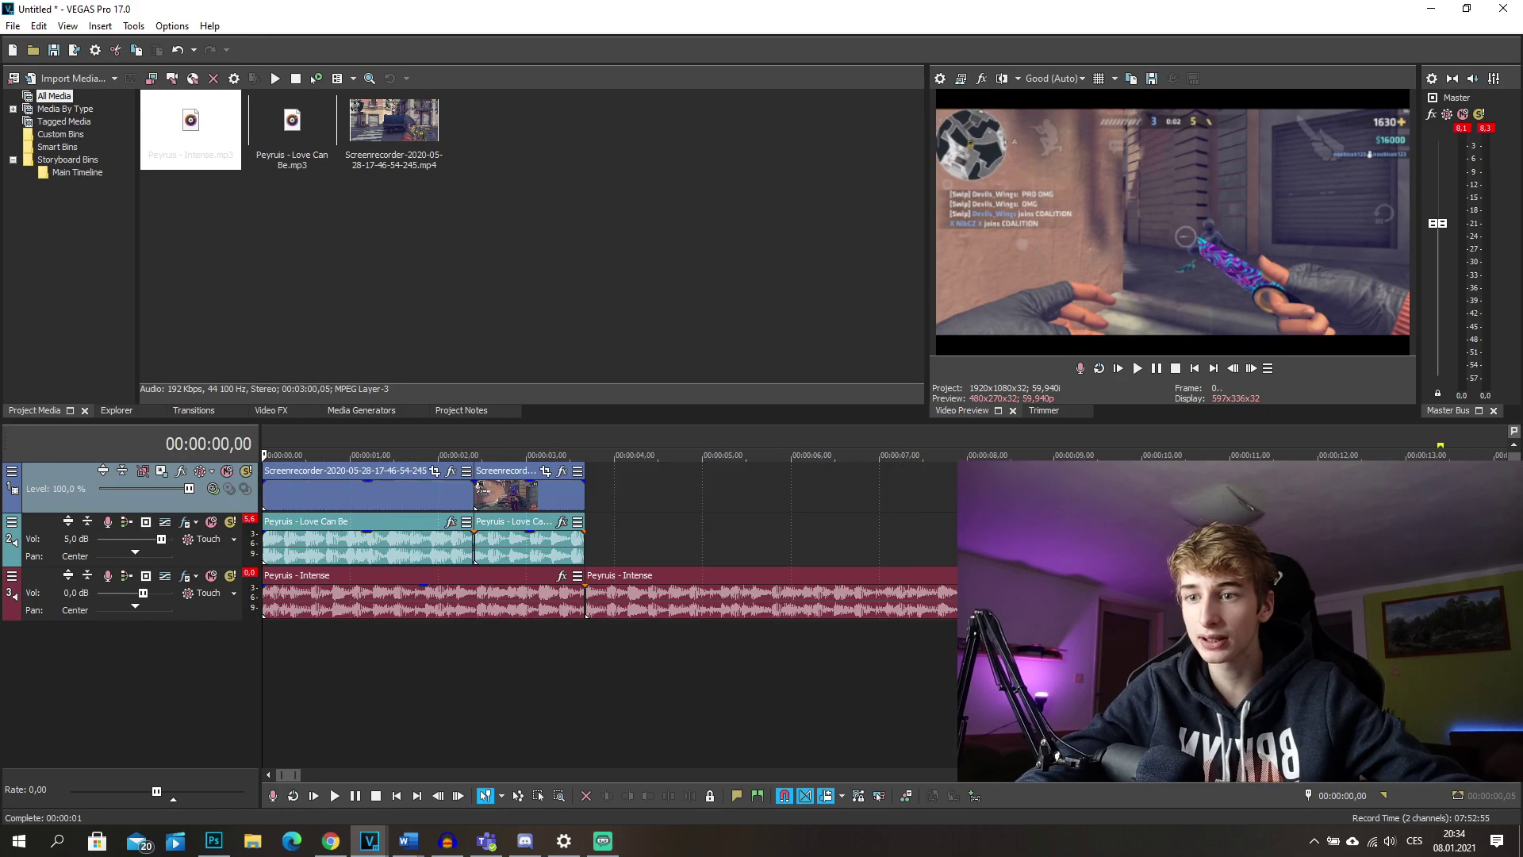
pyautogui.scroll(-6, 610, 540)
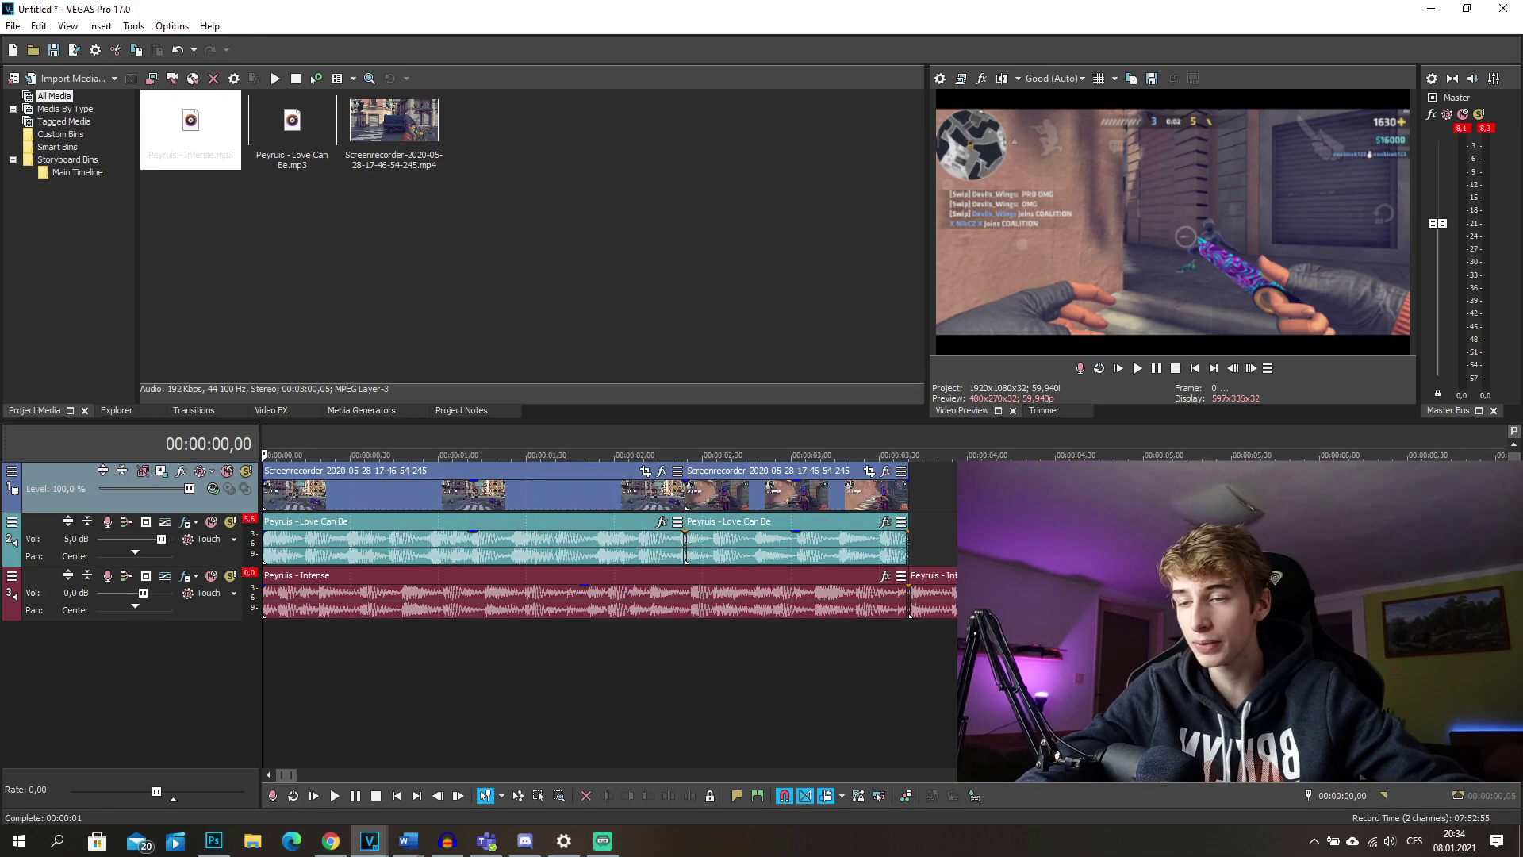
pyautogui.scroll(8, 611, 540)
pyautogui.scroll(-5, 610, 539)
pyautogui.scroll(10, 610, 539)
pyautogui.scroll(8, 901, 598)
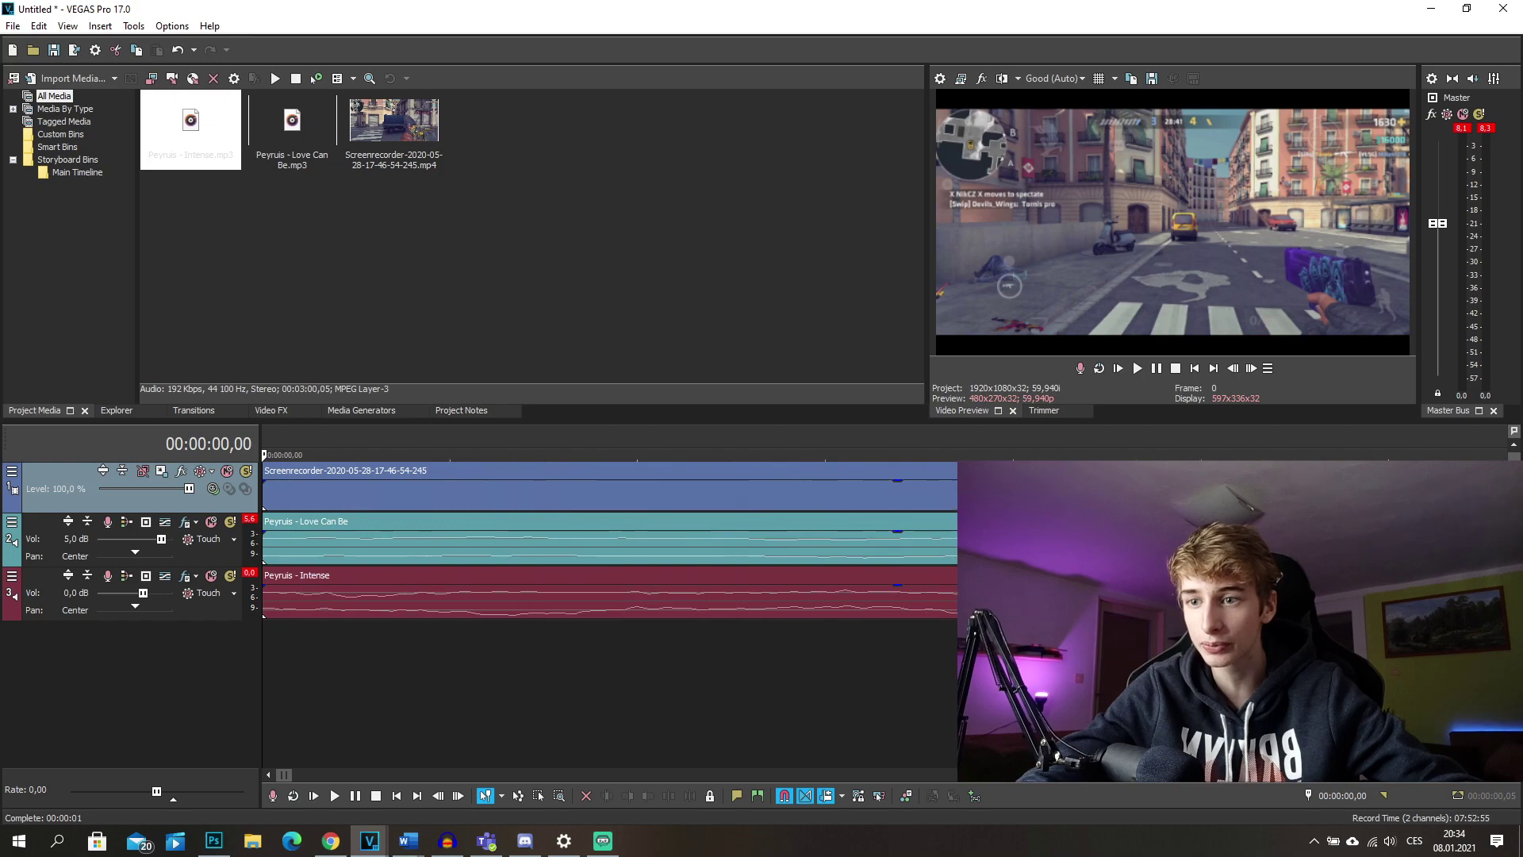
pyautogui.scroll(-4, 752, 552)
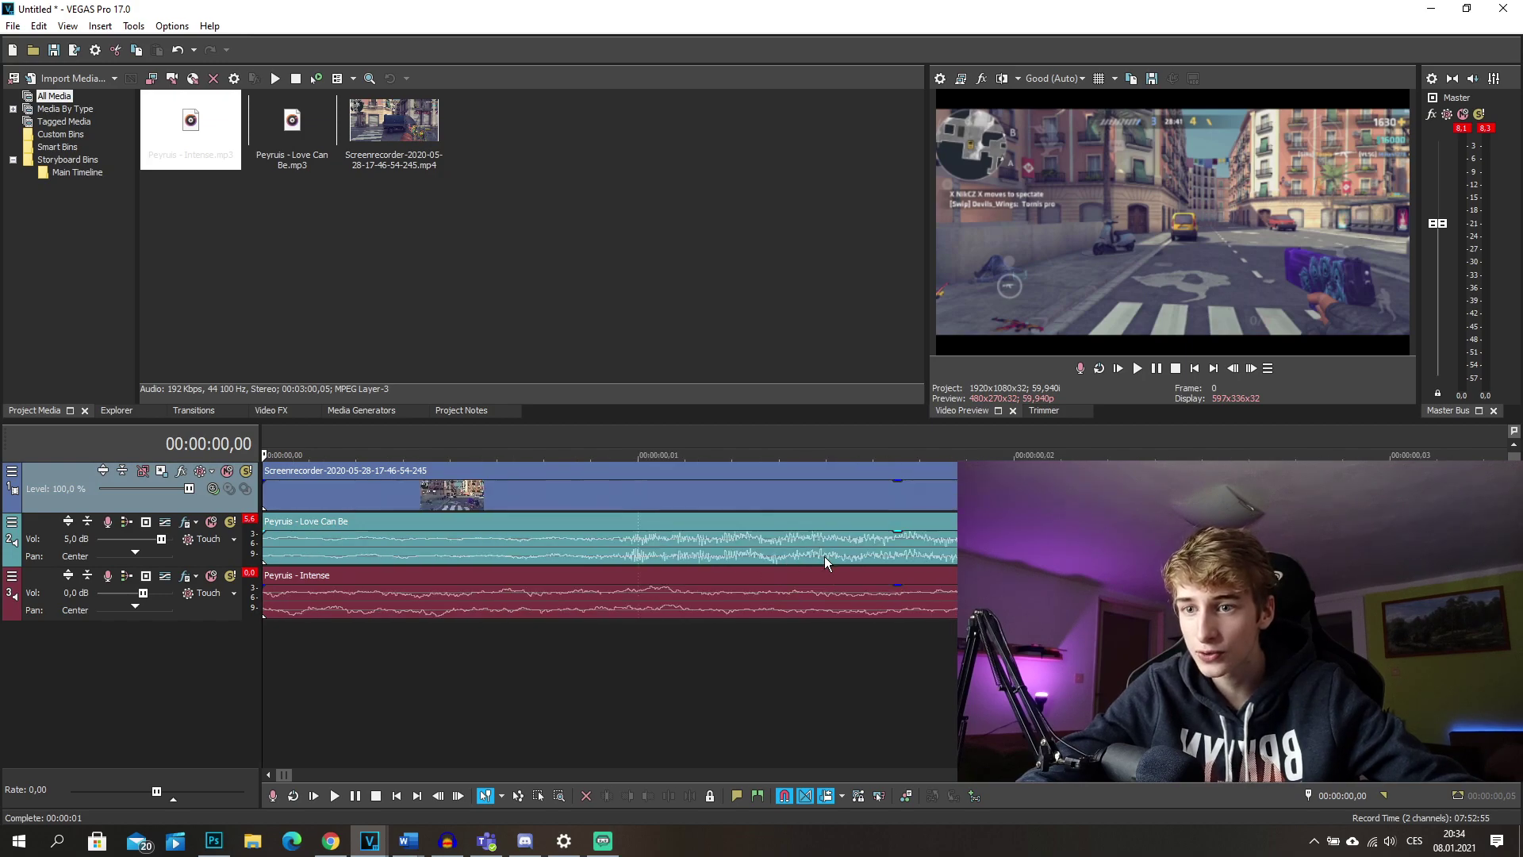
pyautogui.scroll(3, 829, 555)
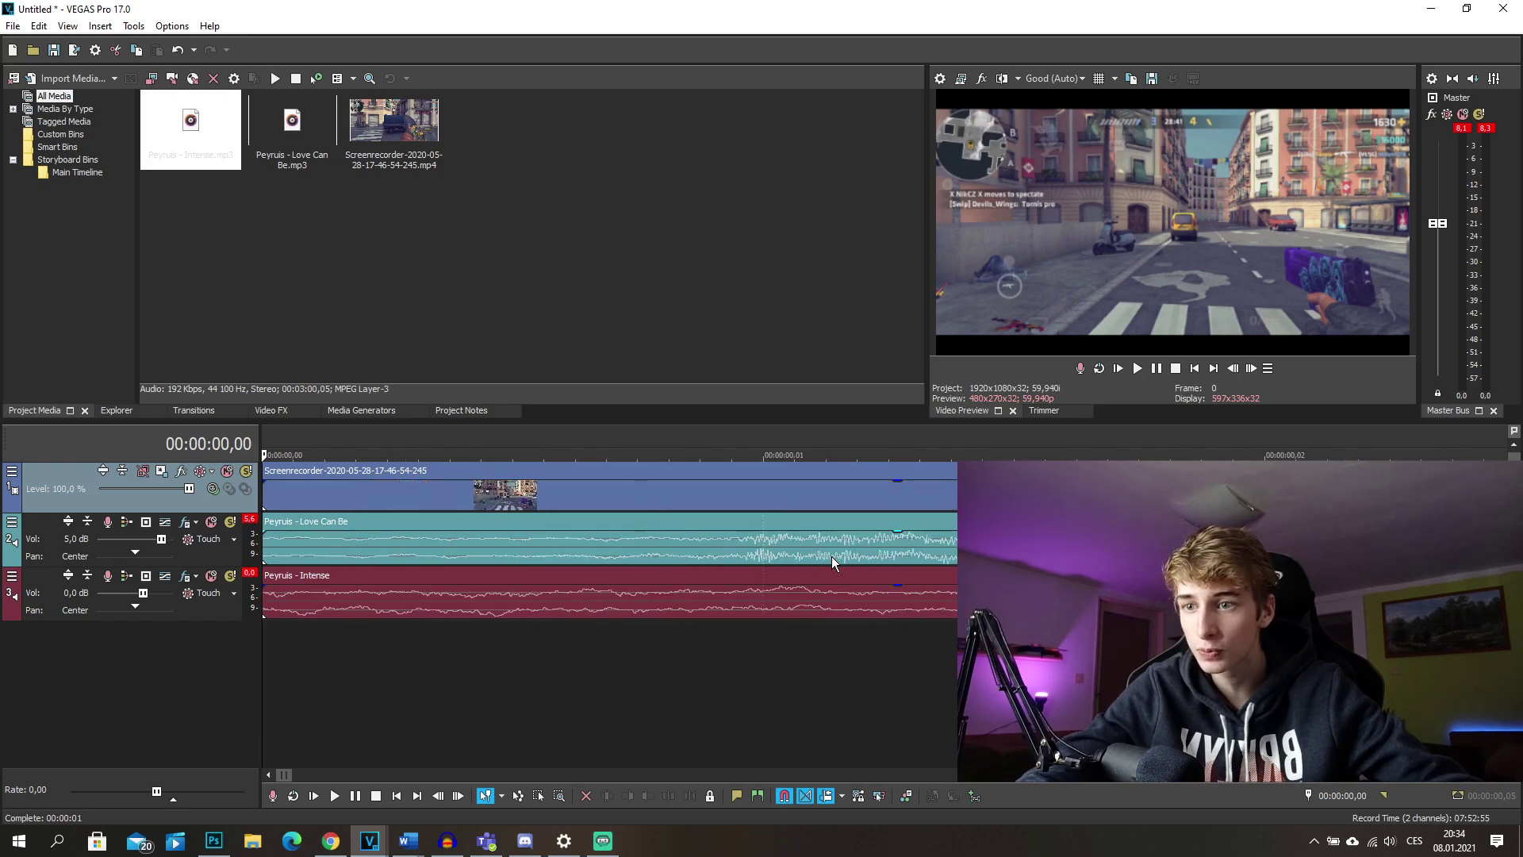
pyautogui.click(699, 550)
pyautogui.scroll(-3, 707, 560)
pyautogui.scroll(-15, 707, 559)
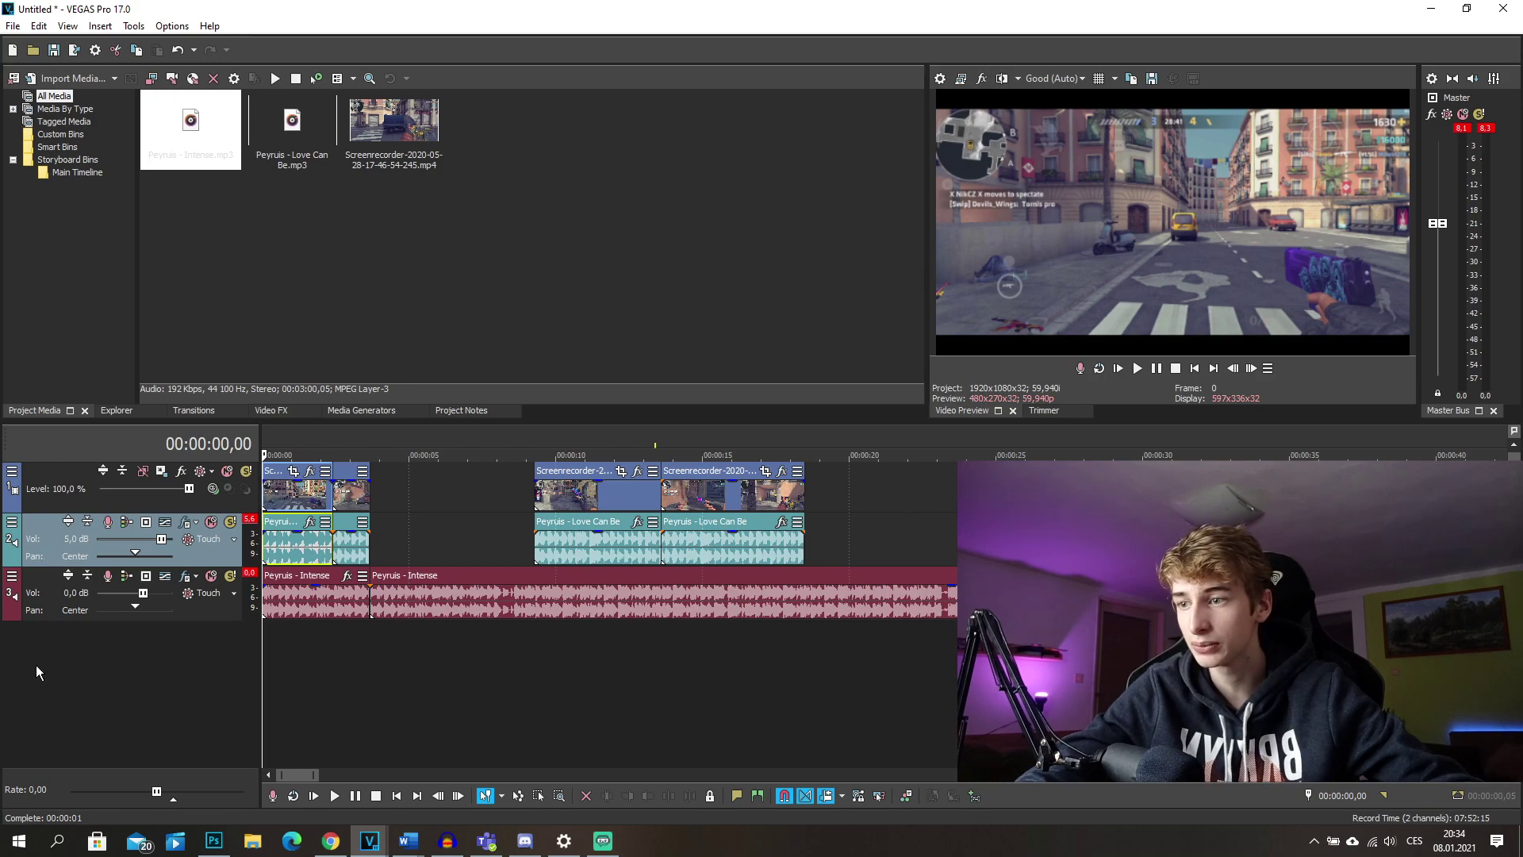
# Insert a new empty video track with Ctrl+Shift+Q, redoing to restore the tracks and clips
pyautogui.hotkey('ctrl', 'shift', 'q')
pyautogui.hotkey('ctrl', 'shift', 'q')
pyautogui.hotkey('ctrl', 'shift', 'q')
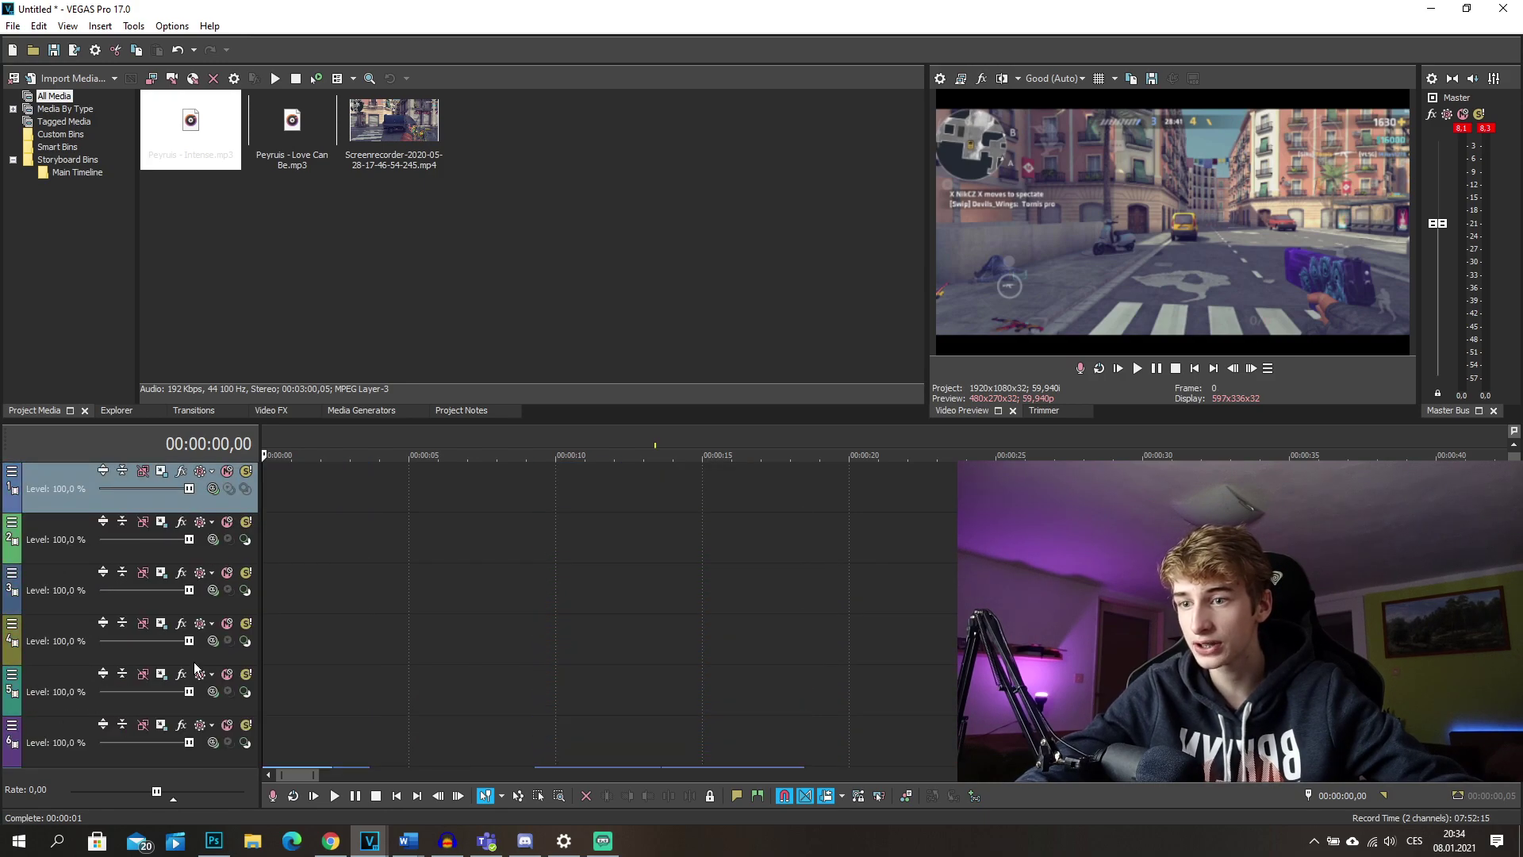
pyautogui.scroll(-5, 854, 523)
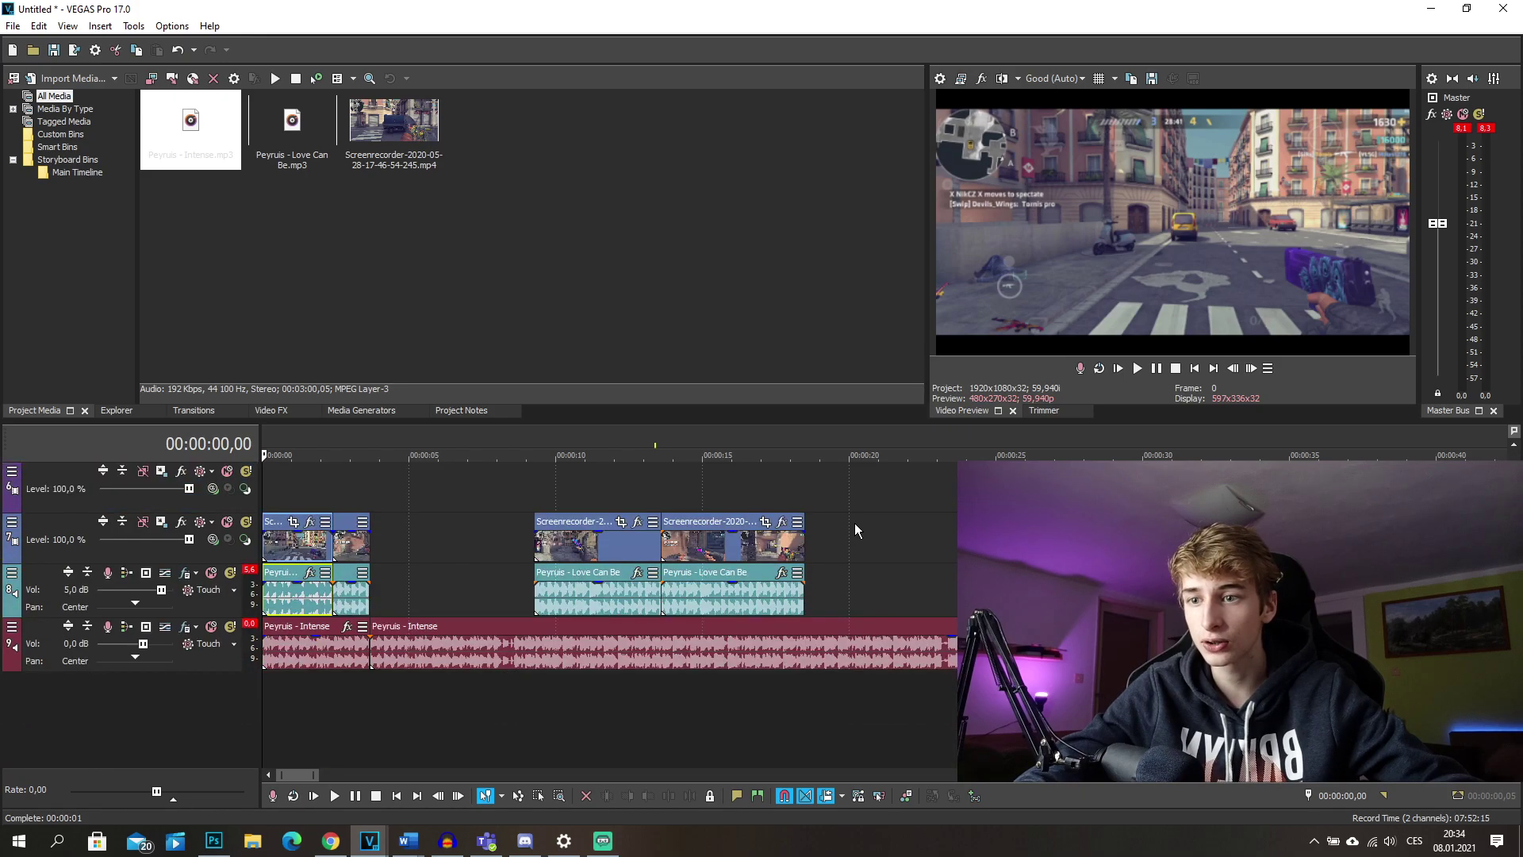
pyautogui.scroll(5, 854, 524)
pyautogui.scroll(-5, 854, 523)
pyautogui.scroll(5, 854, 524)
pyautogui.hotkey('ctrl', 'y')
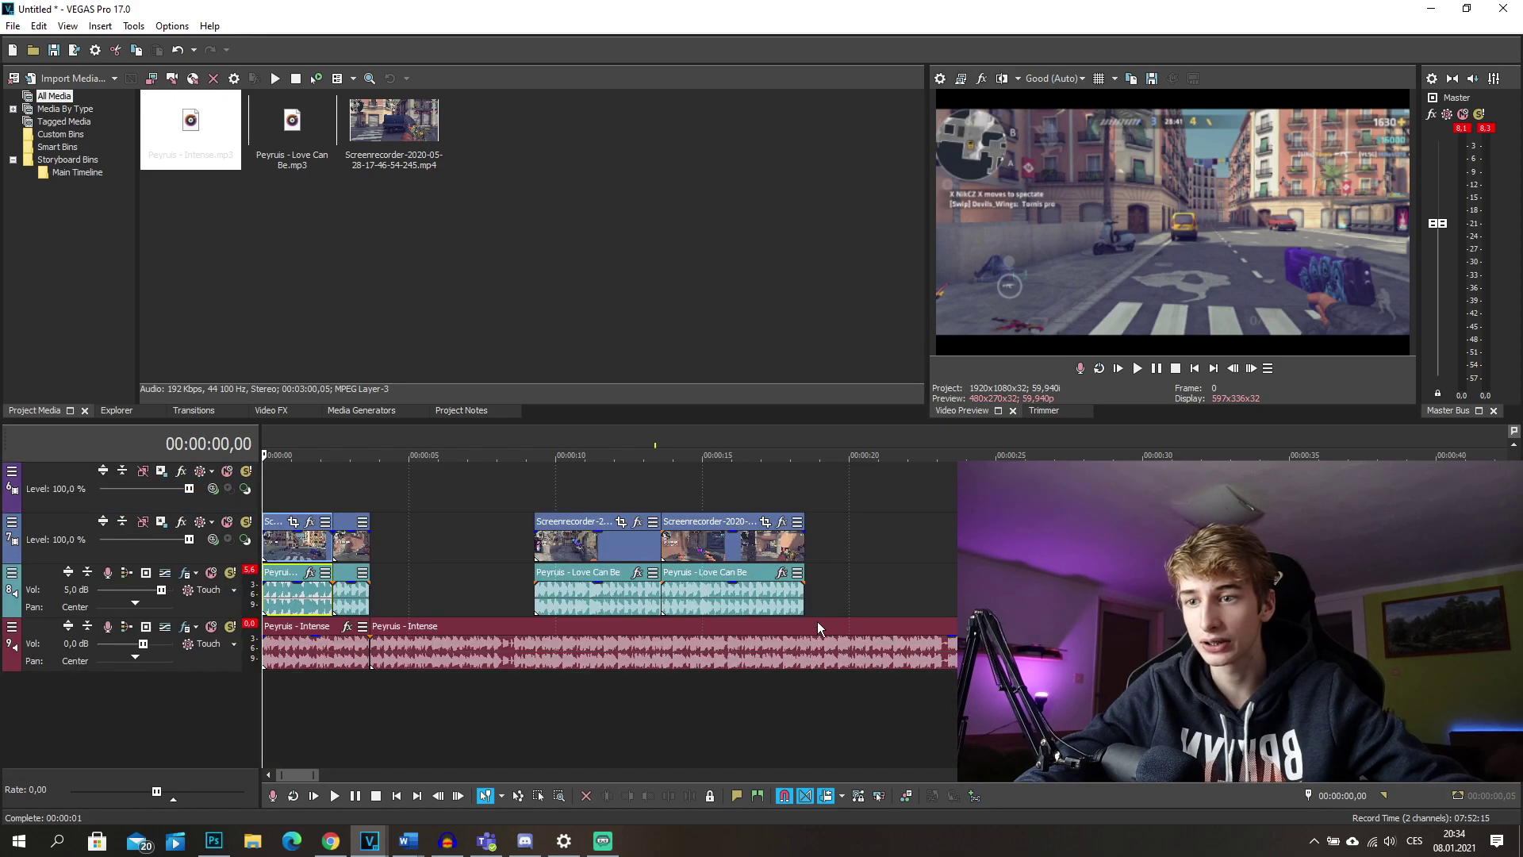
# Select the clip pair at 00:00:11,38 and place the playhead at 00:00:11,10
pyautogui.scroll(10, 684, 641)
pyautogui.scroll(-12, 693, 641)
pyautogui.scroll(15, 692, 640)
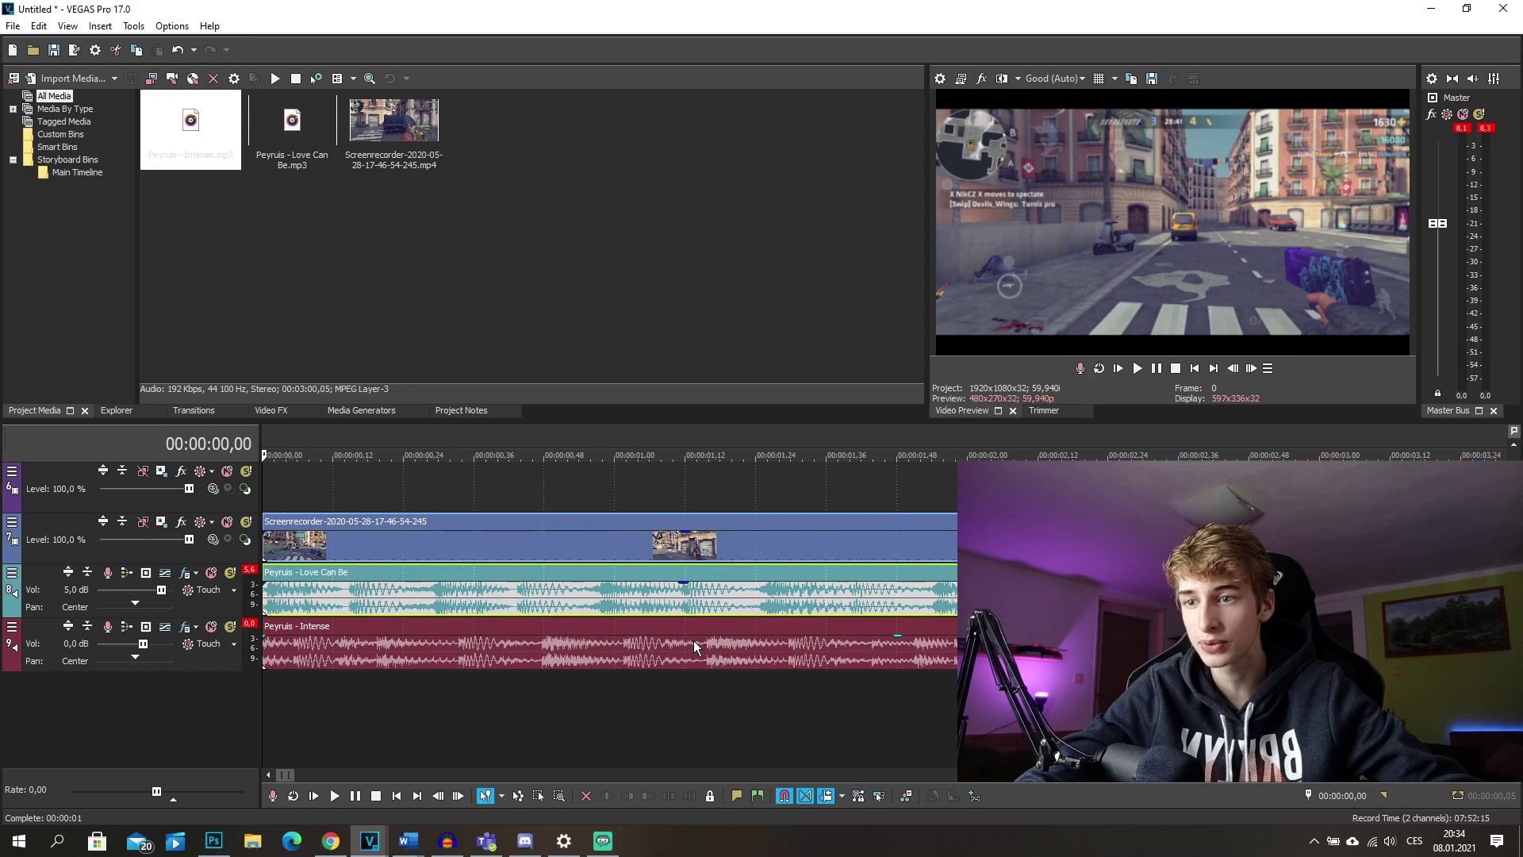
pyautogui.scroll(-12, 693, 640)
pyautogui.click(603, 559)
pyautogui.click(711, 559)
pyautogui.click(465, 556)
pyautogui.click(589, 555)
# Jump the playhead to 00:02:19,55 near the music's end, then back to the project start
pyautogui.scroll(6, 739, 588)
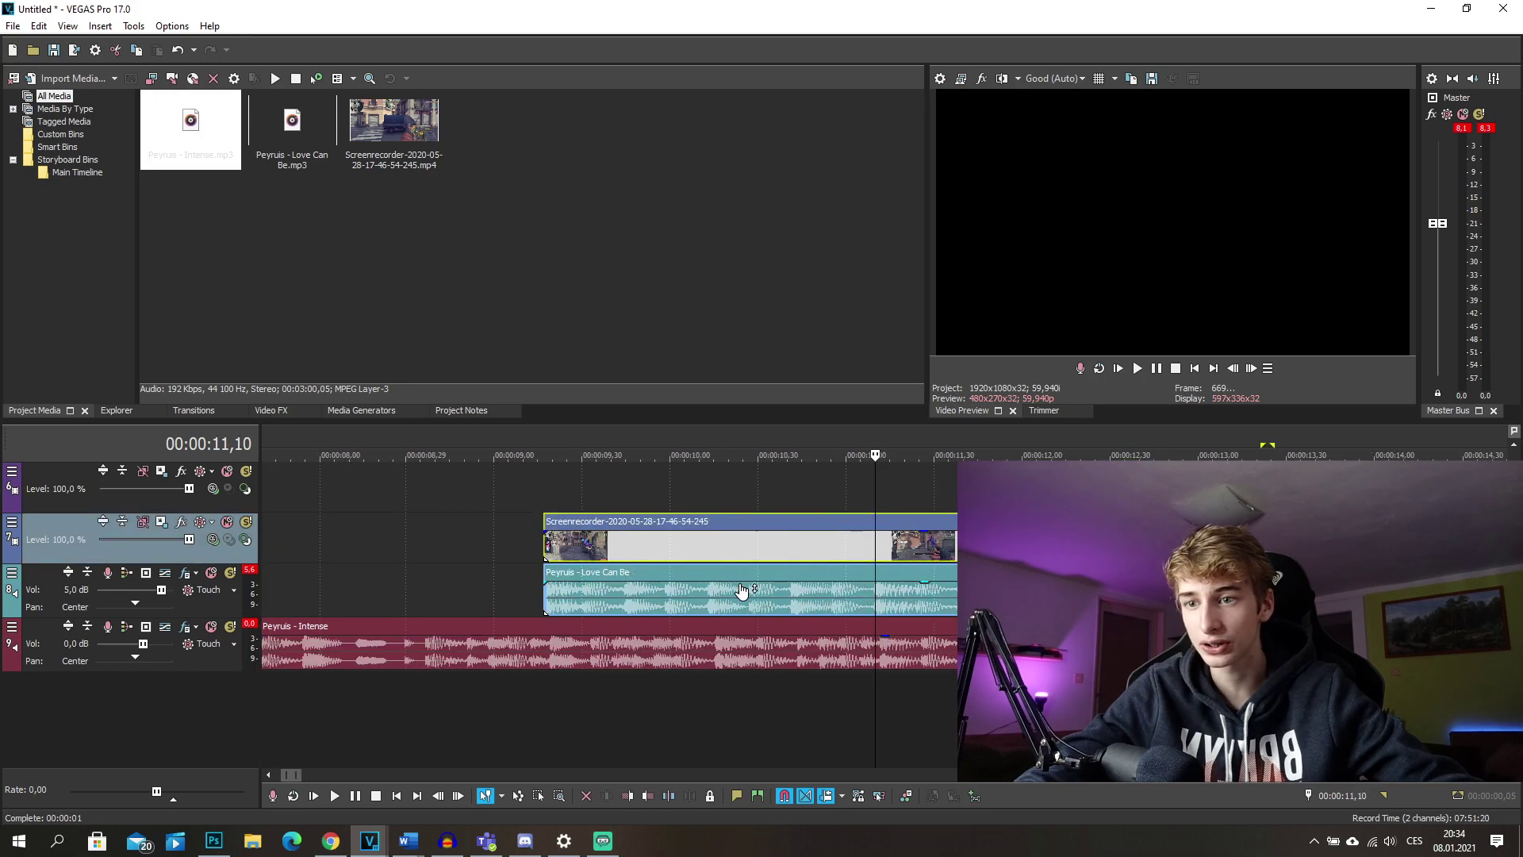
pyautogui.scroll(8, 741, 591)
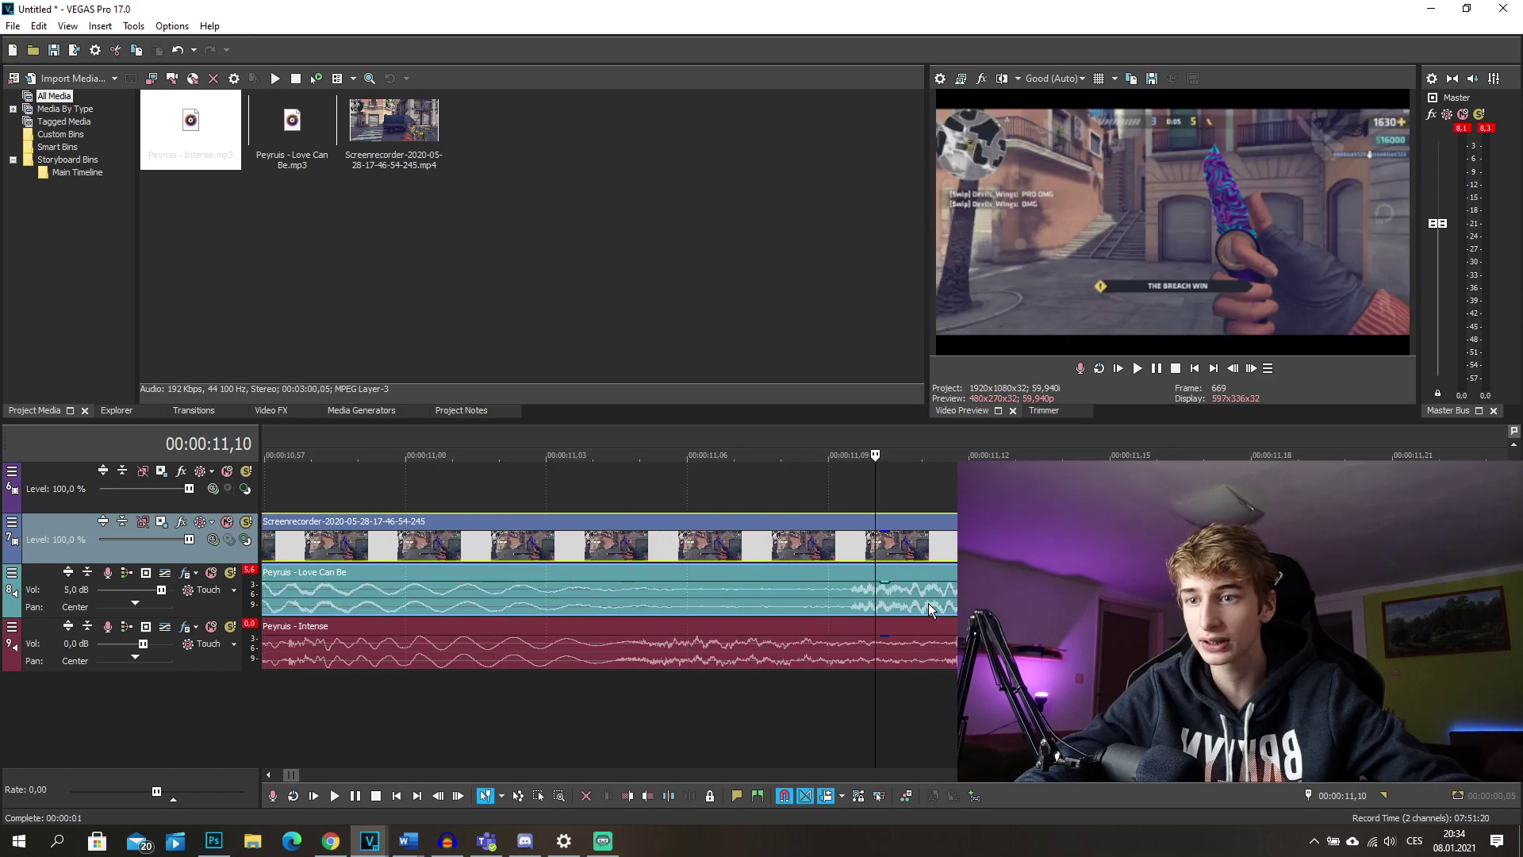
pyautogui.scroll(-20, 929, 608)
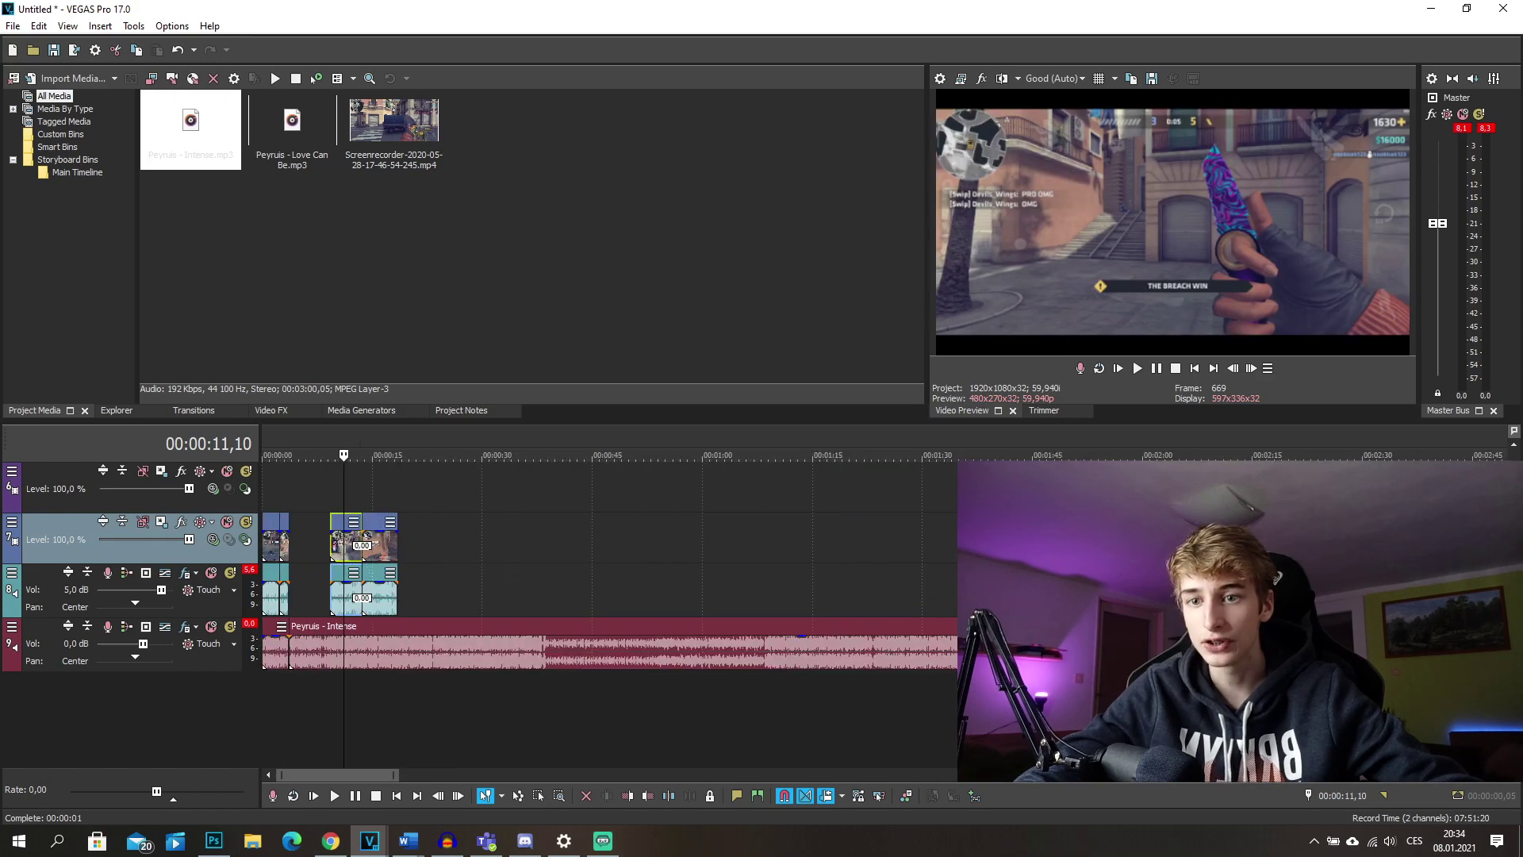
pyautogui.click(1288, 548)
pyautogui.scroll(12, 1289, 547)
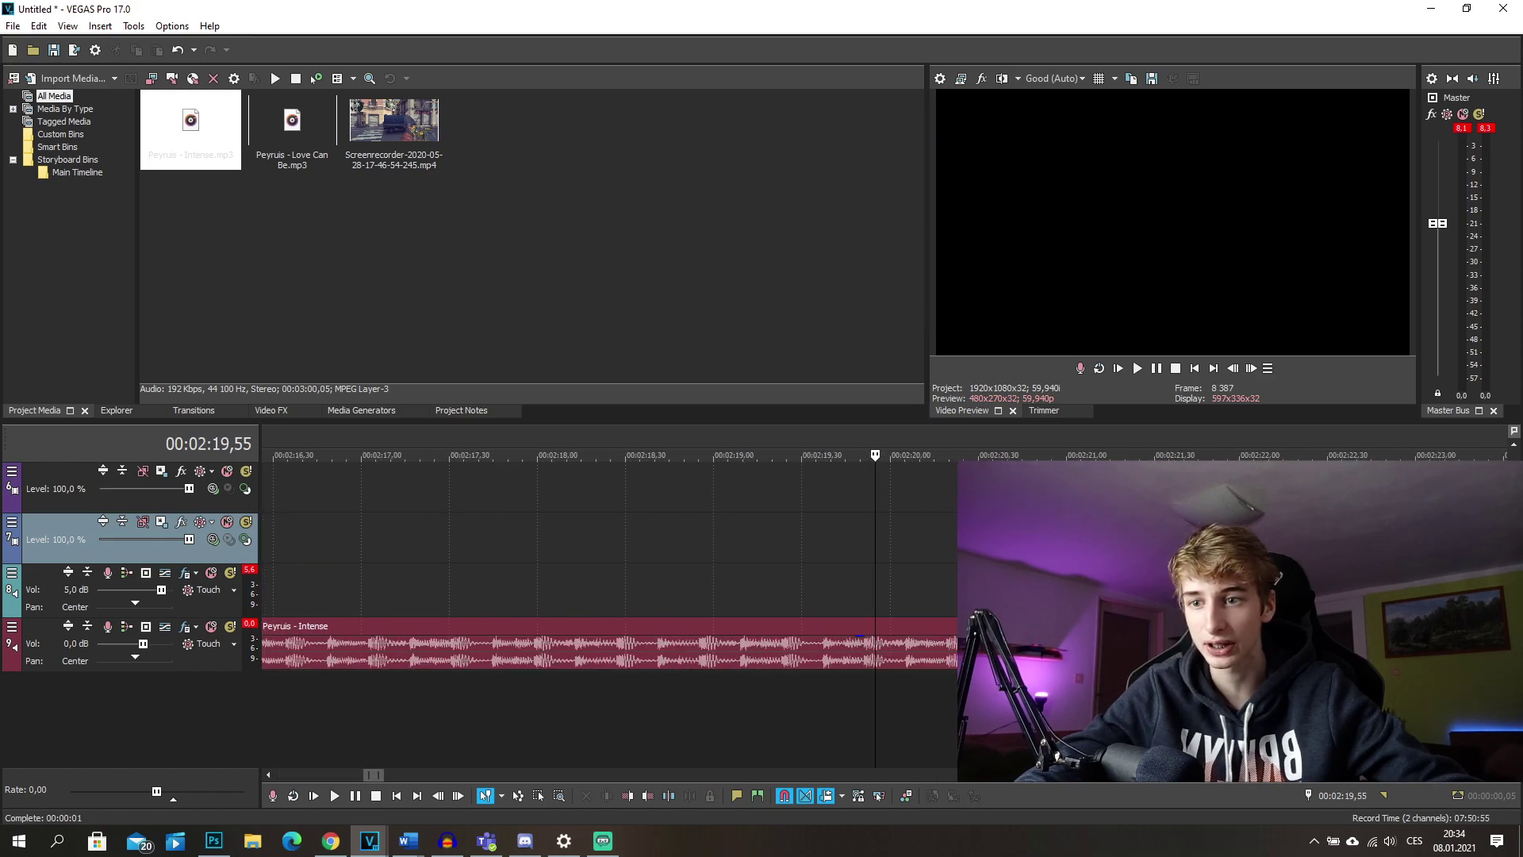
pyautogui.scroll(-20, 611, 607)
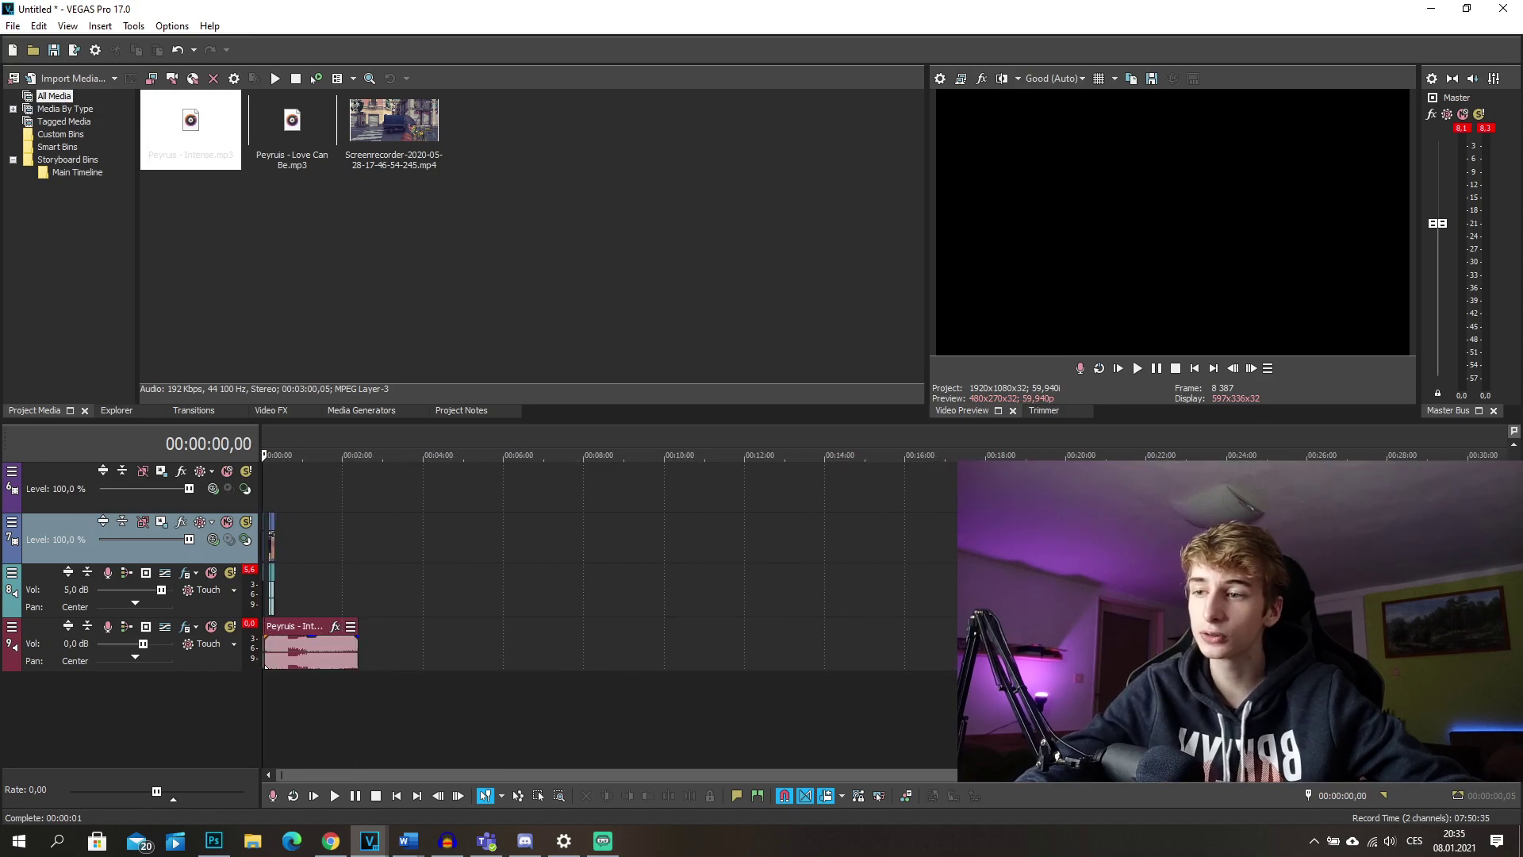
pyautogui.hotkey('ctrl', 'Home')
pyautogui.scroll(12, 611, 607)
pyautogui.scroll(-4, 611, 607)
# Select the second gameplay clip, keep it butted against the first, and place the playhead at its start
pyautogui.scroll(1, 611, 607)
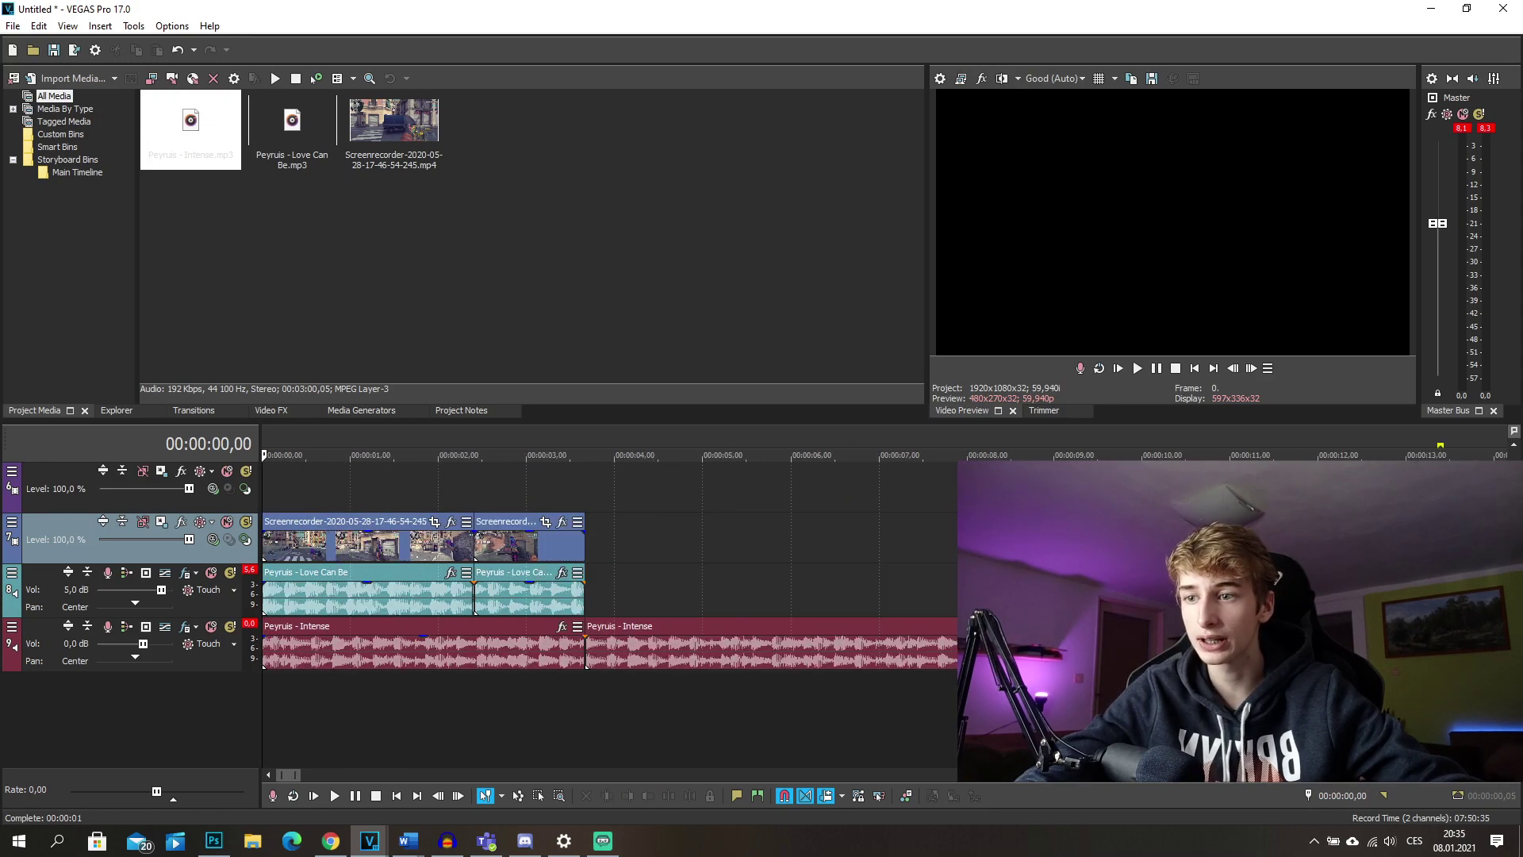
pyautogui.scroll(4, 549, 564)
pyautogui.click(893, 557)
pyautogui.scroll(-5, 891, 564)
pyautogui.moveTo(452, 555)
pyautogui.mouseDown()
pyautogui.moveTo(487, 554)
pyautogui.moveTo(449, 552)
pyautogui.mouseUp()
pyautogui.scroll(6, 449, 552)
pyautogui.scroll(-3, 955, 571)
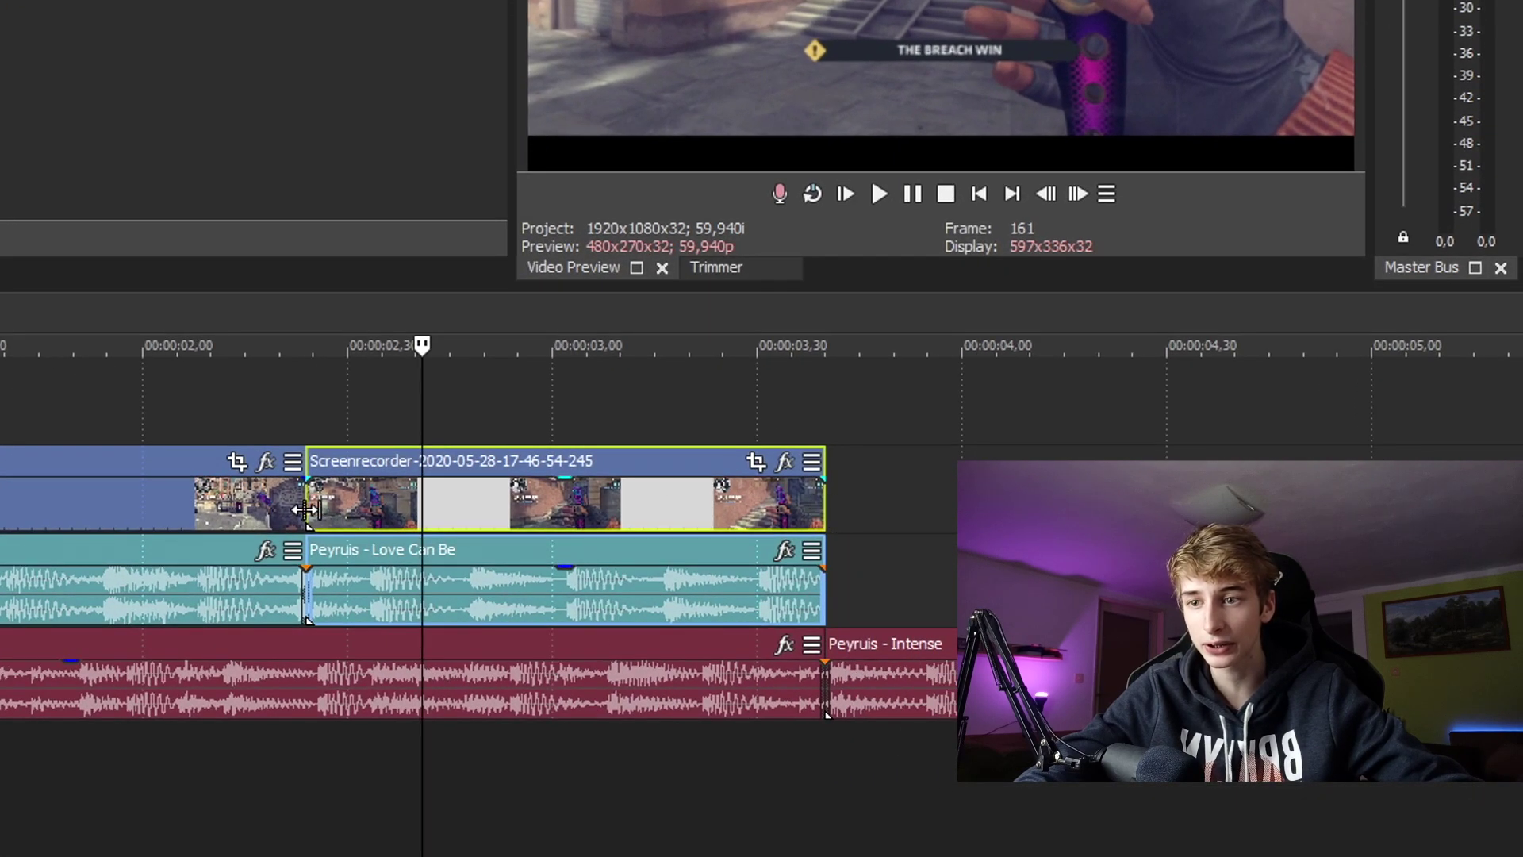
pyautogui.click(307, 507)
pyautogui.scroll(-5, 412, 517)
pyautogui.scroll(5, 435, 521)
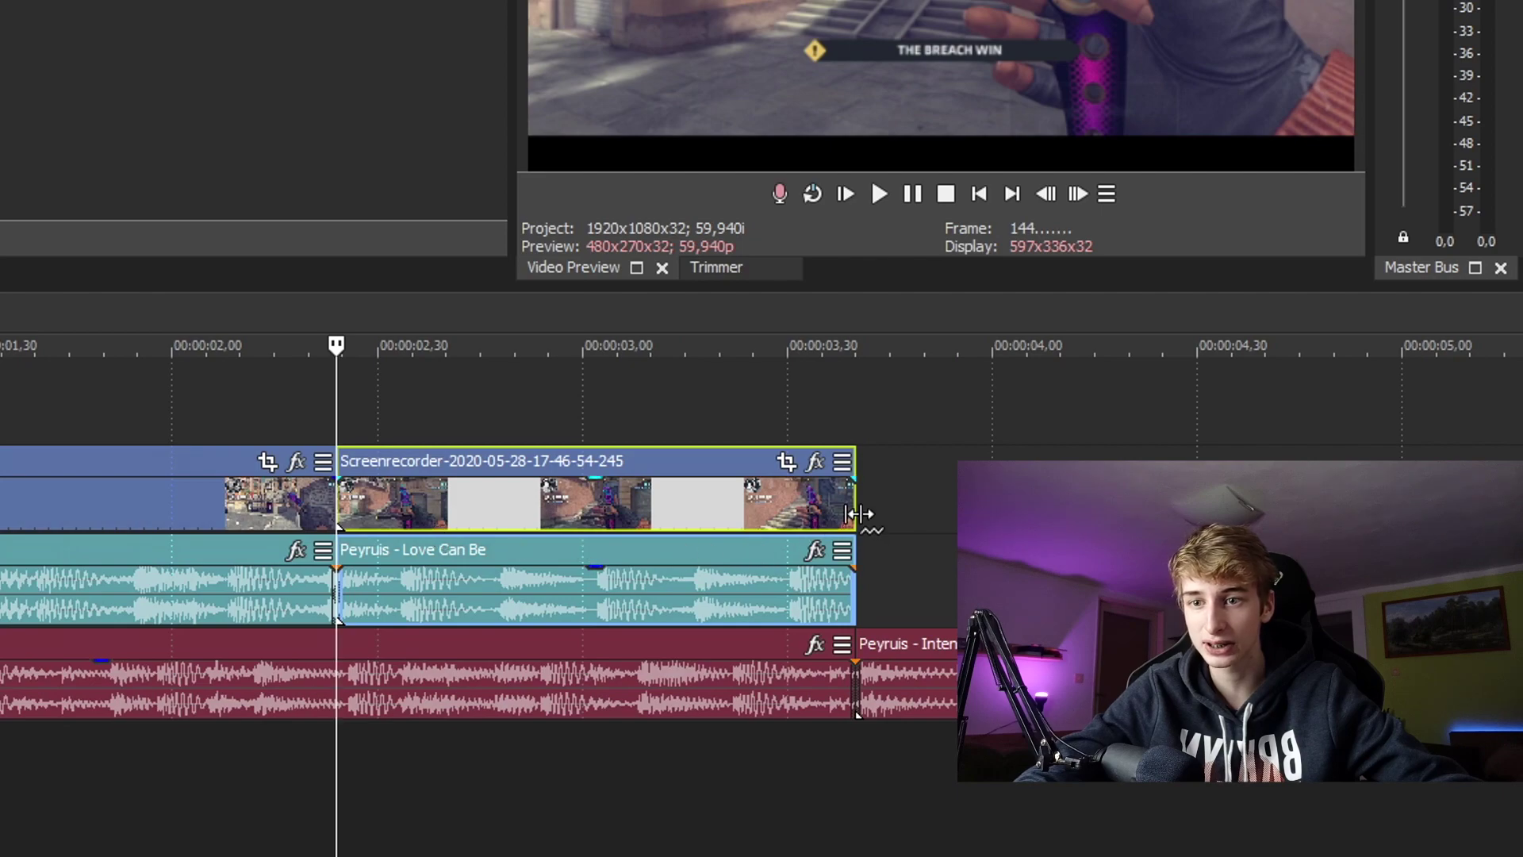
# Shorten the second clip and its audio to speed them up to about 271%, checking playback
pyautogui.moveTo(857, 514); pyautogui.dragTo(516, 508)
pyautogui.scroll(4, 516, 526)
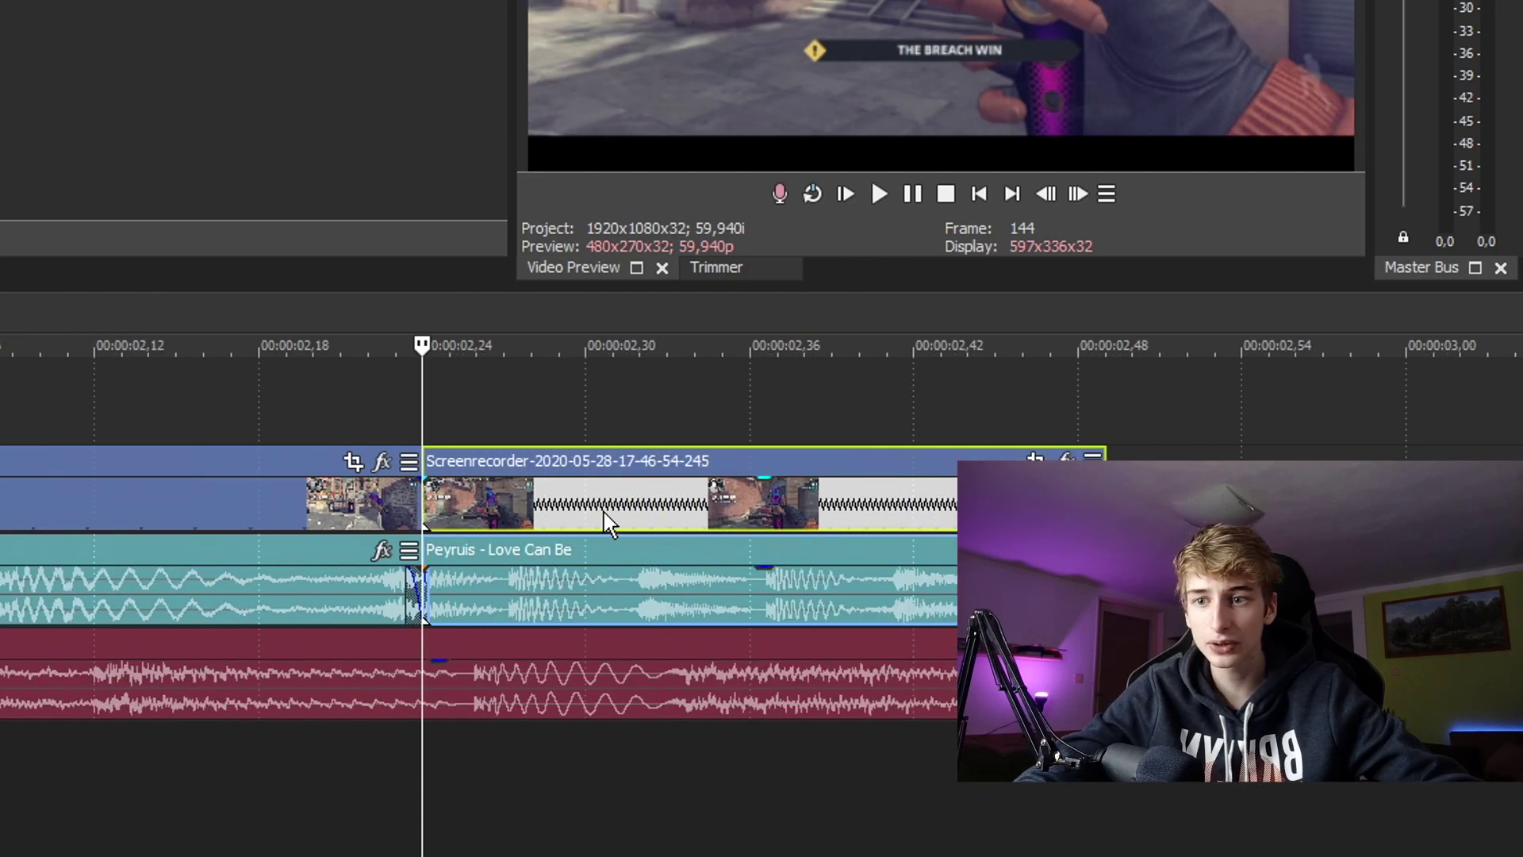
pyautogui.press('space')
pyautogui.press('space')
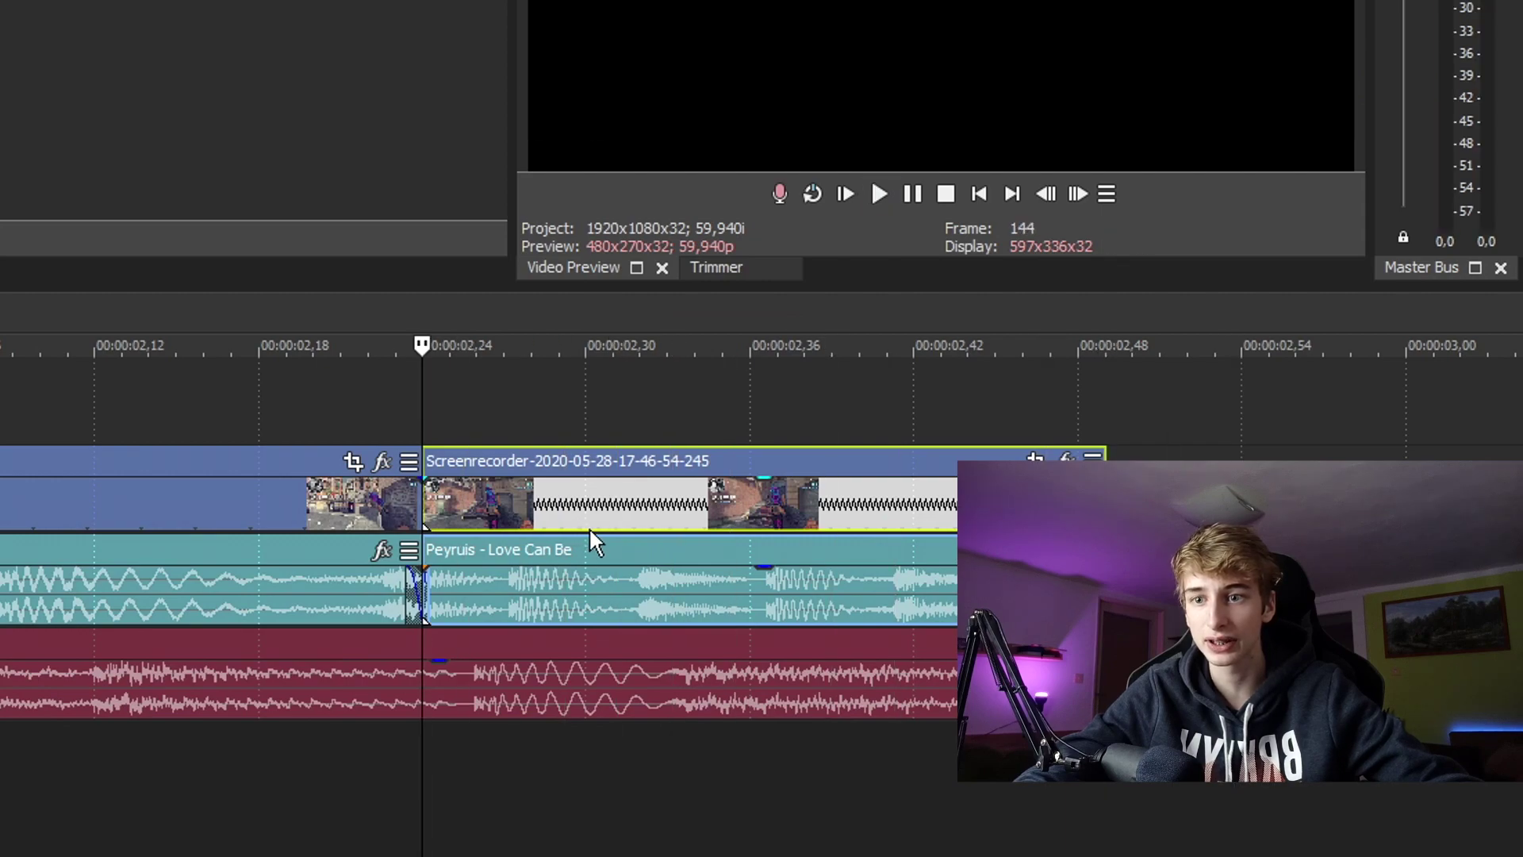
pyautogui.scroll(-10, 826, 526)
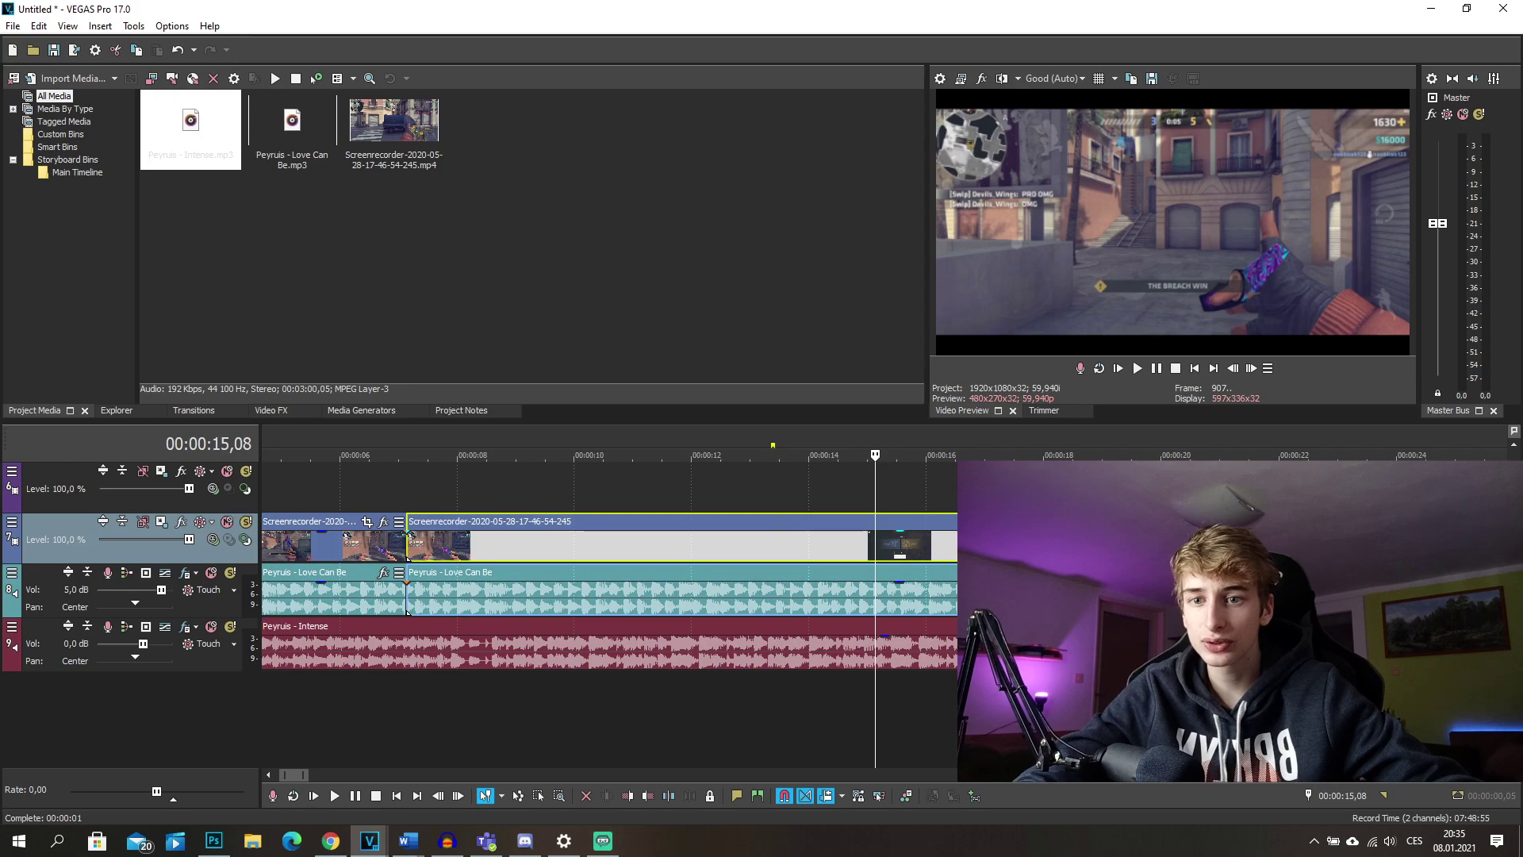
pyautogui.moveTo(1378, 546); pyautogui.dragTo(772, 549)
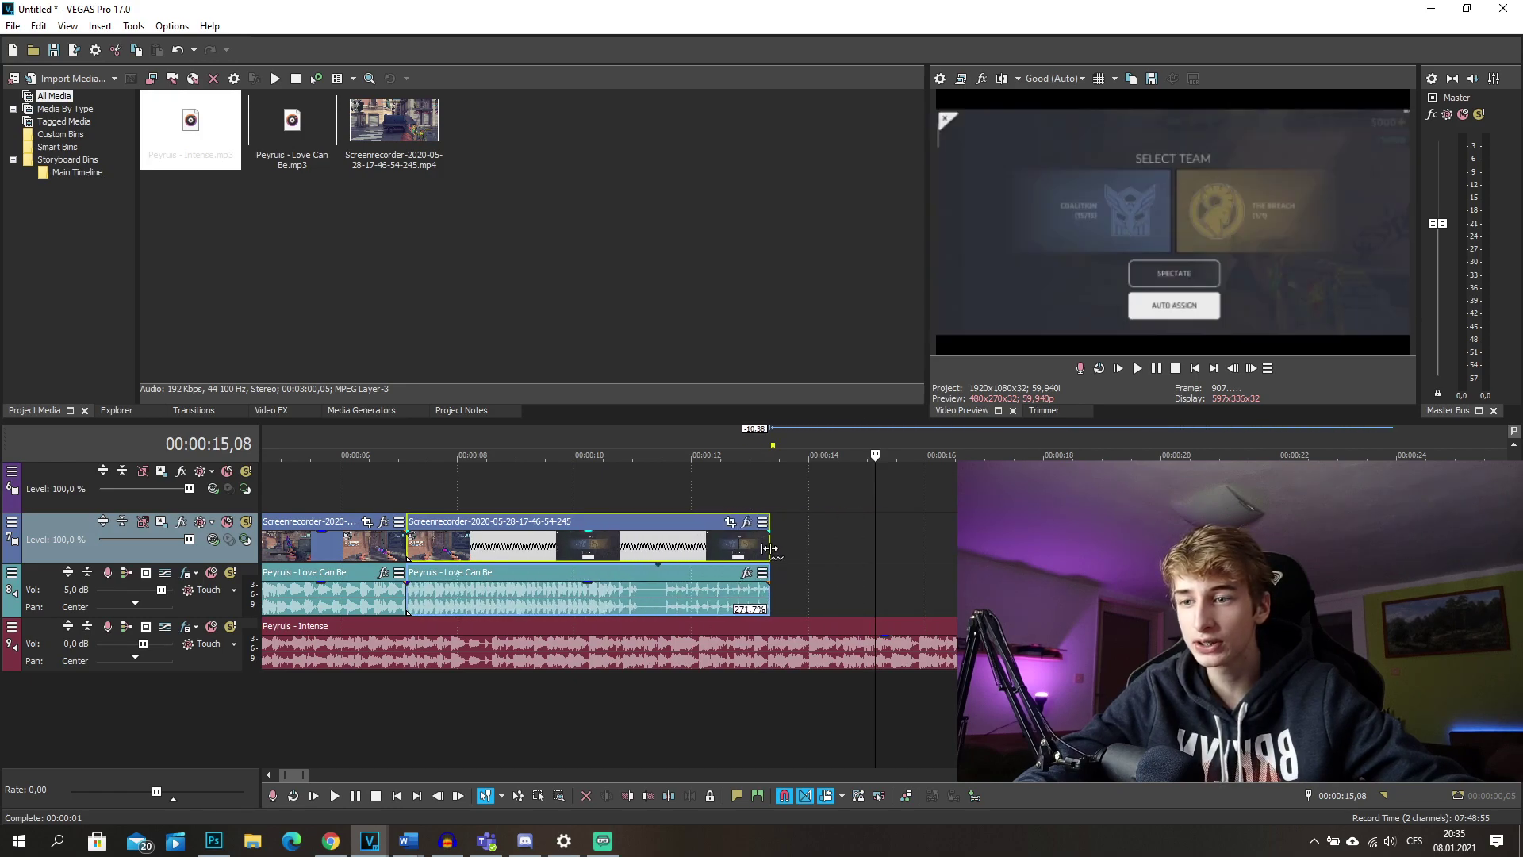
# Play the timeline from about 8 seconds, stop, and park the playhead at 00:00:12,12
pyautogui.click(471, 548)
pyautogui.scroll(3, 647, 552)
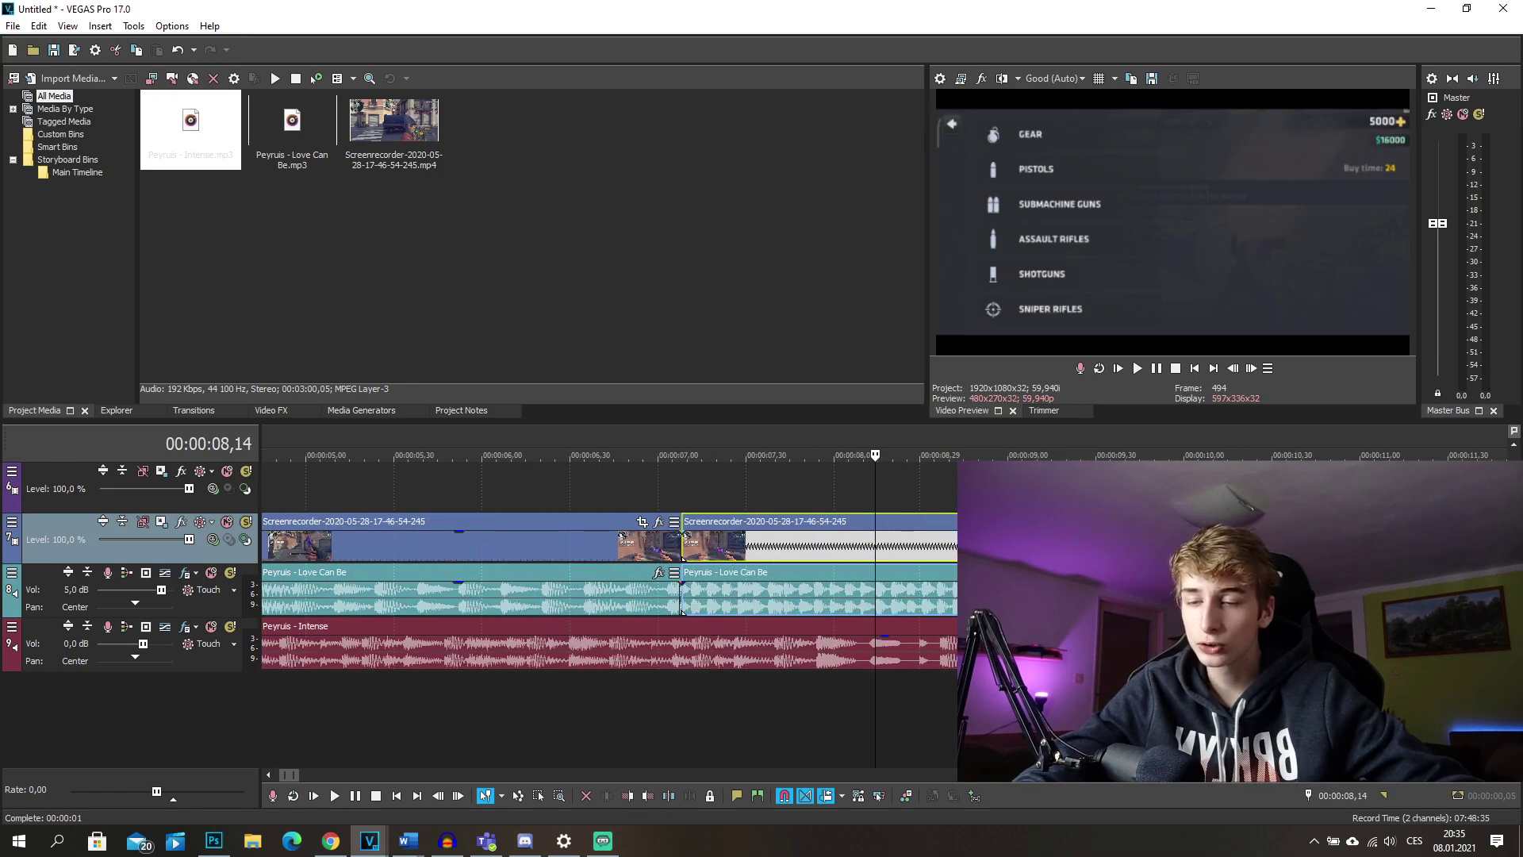
pyautogui.press('space')
pyautogui.scroll(-6, 936, 555)
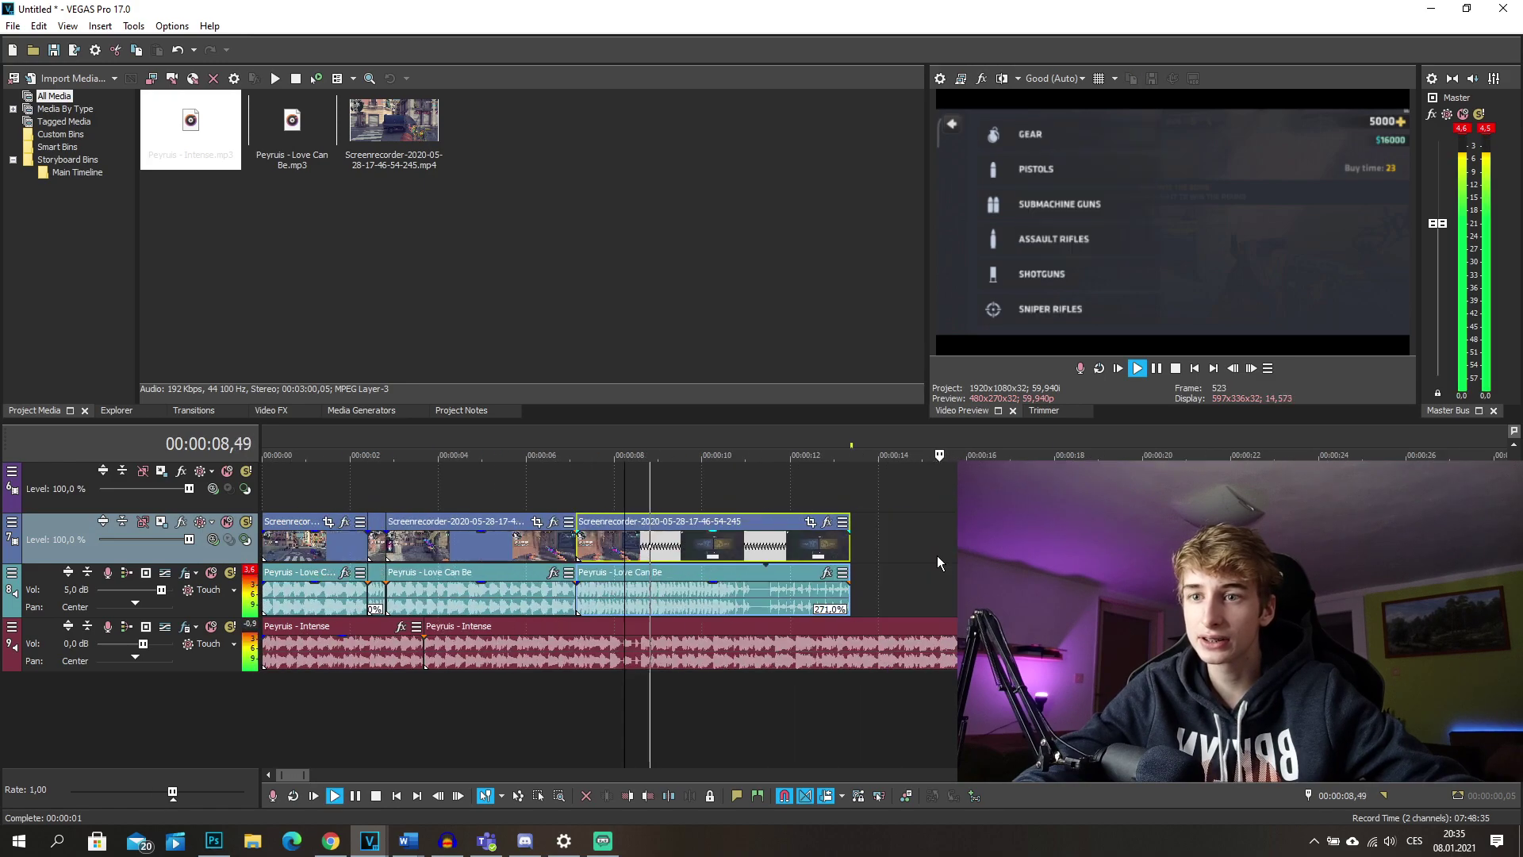
pyautogui.scroll(3, 936, 556)
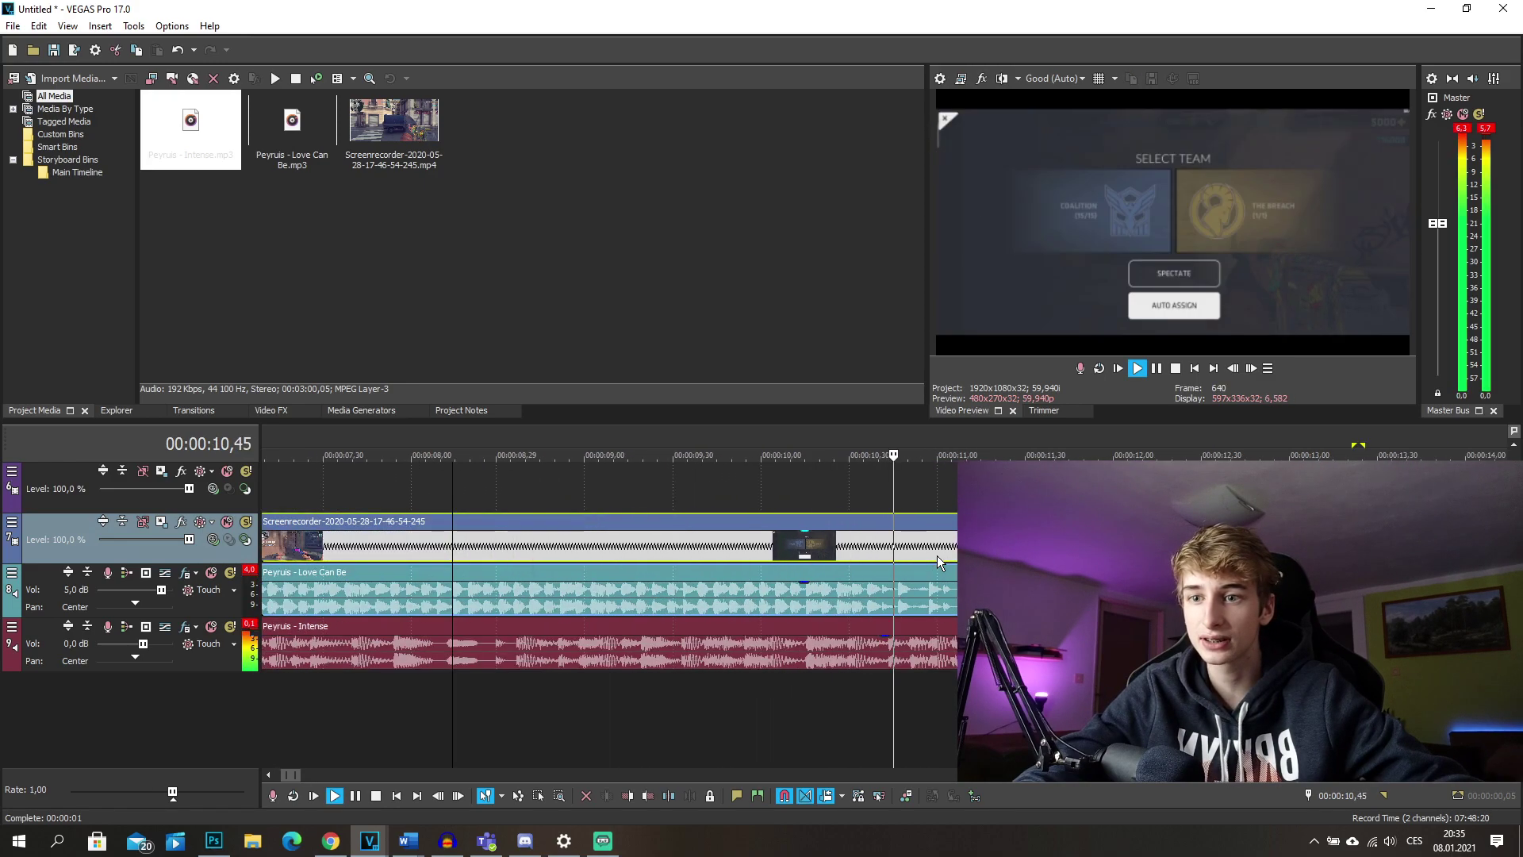
pyautogui.press('space')
pyautogui.click(947, 555)
# Set the video preview quality to Preview (Auto) and stop playback
pyautogui.click(1056, 78)
pyautogui.moveTo(1063, 119)
pyautogui.click(1142, 116)
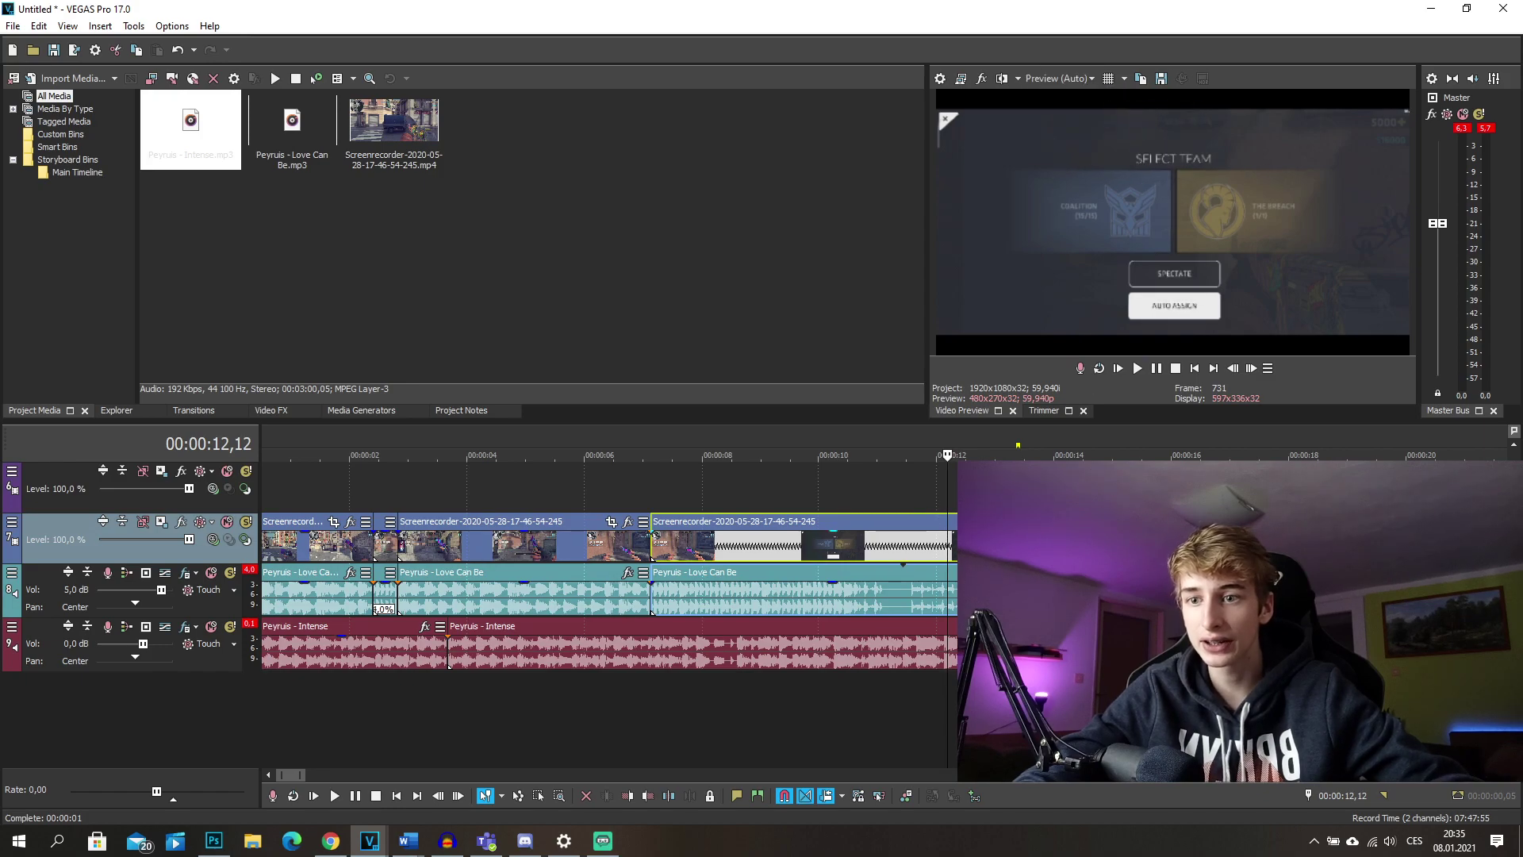
pyautogui.scroll(-5, 805, 545)
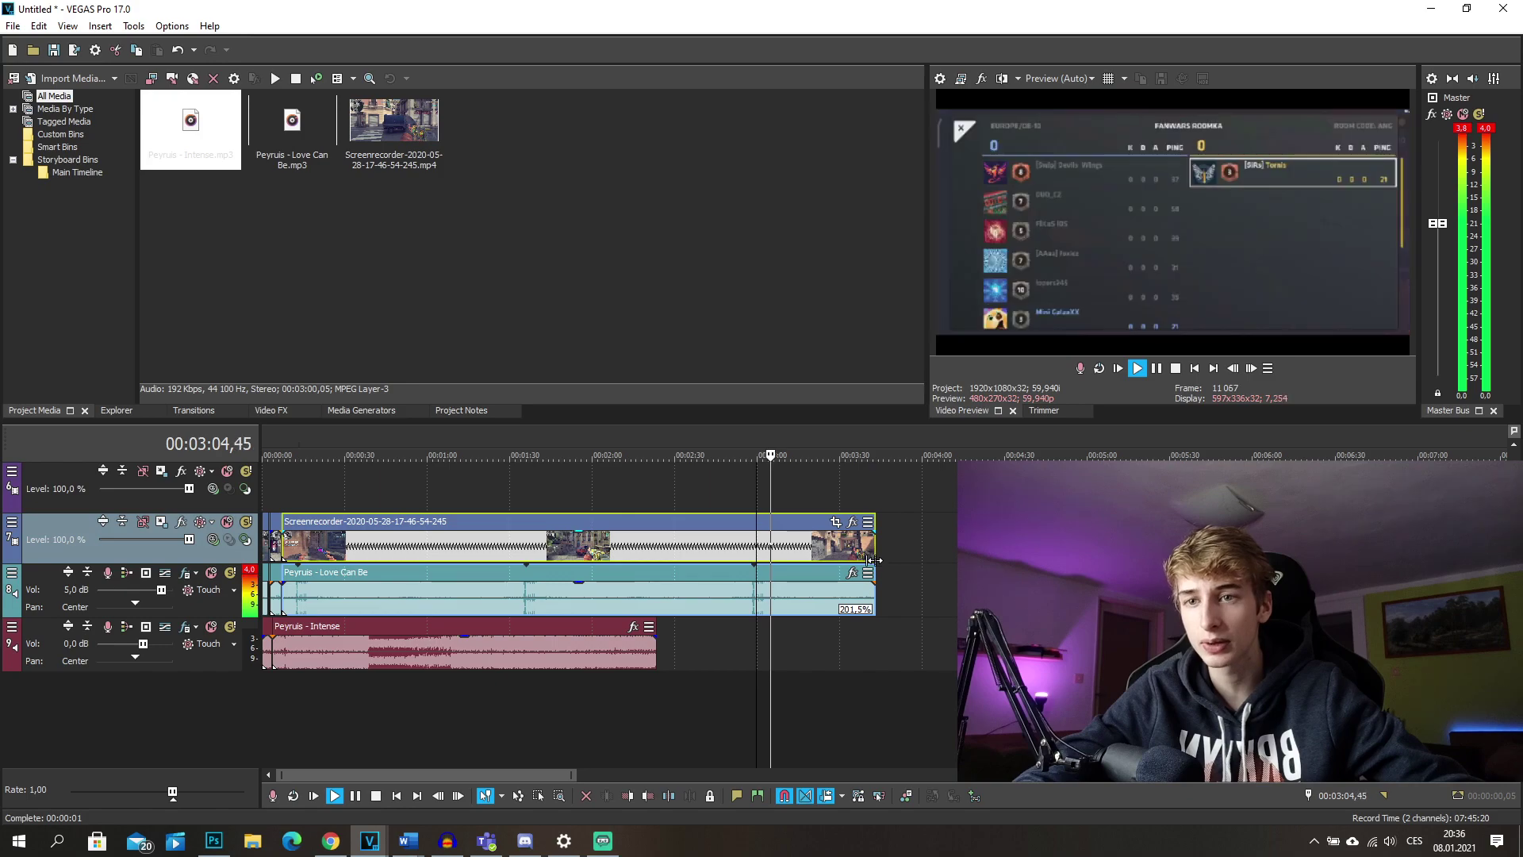
pyautogui.scroll(1, 872, 560)
pyautogui.scroll(-2, 874, 561)
pyautogui.scroll(3, 874, 562)
pyautogui.scroll(-2, 874, 561)
pyautogui.scroll(3, 874, 562)
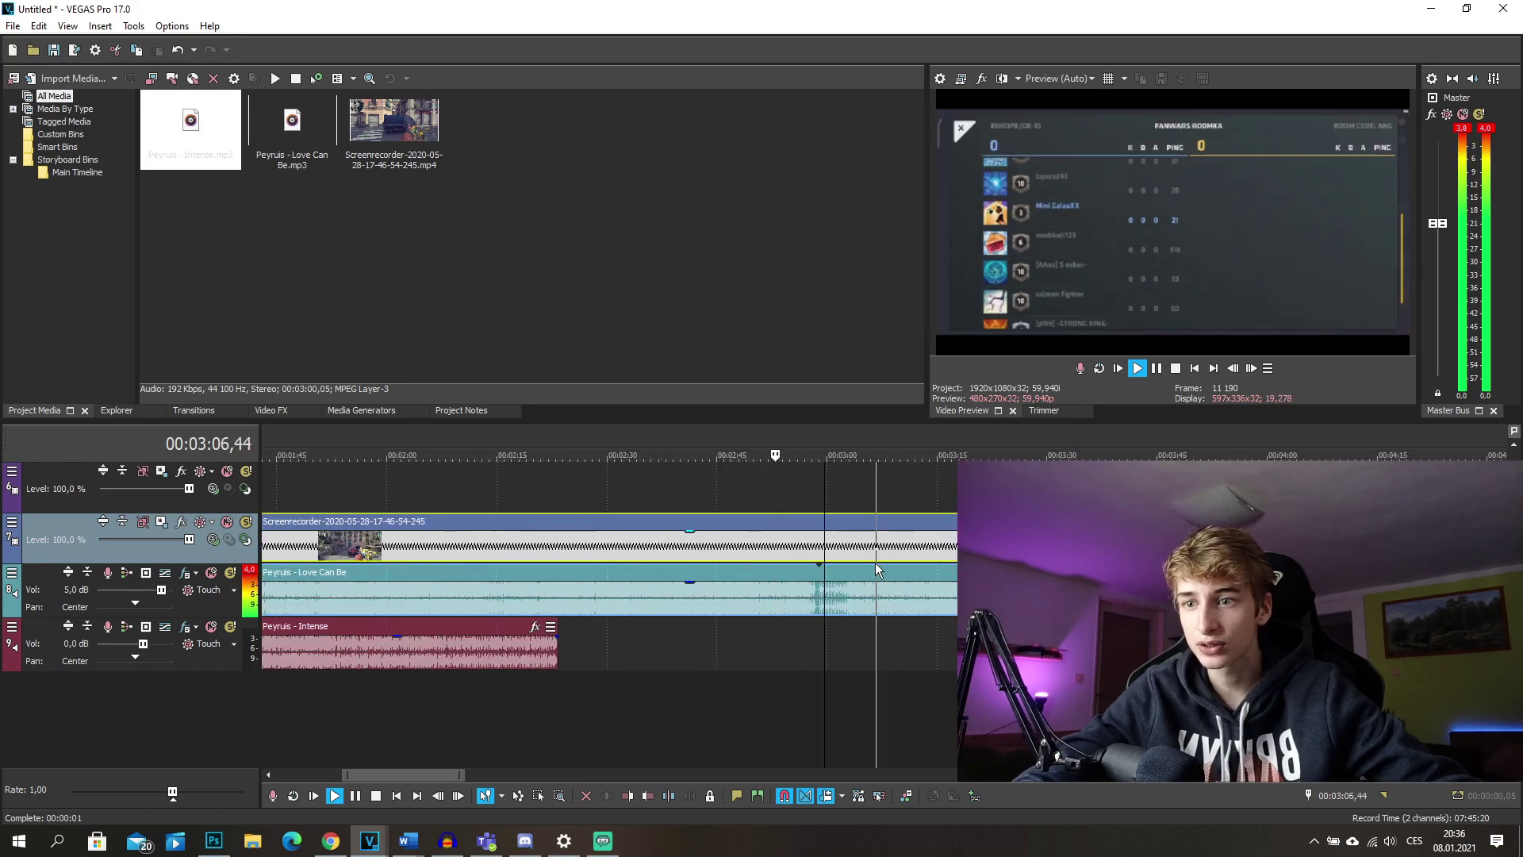
pyautogui.press('space')
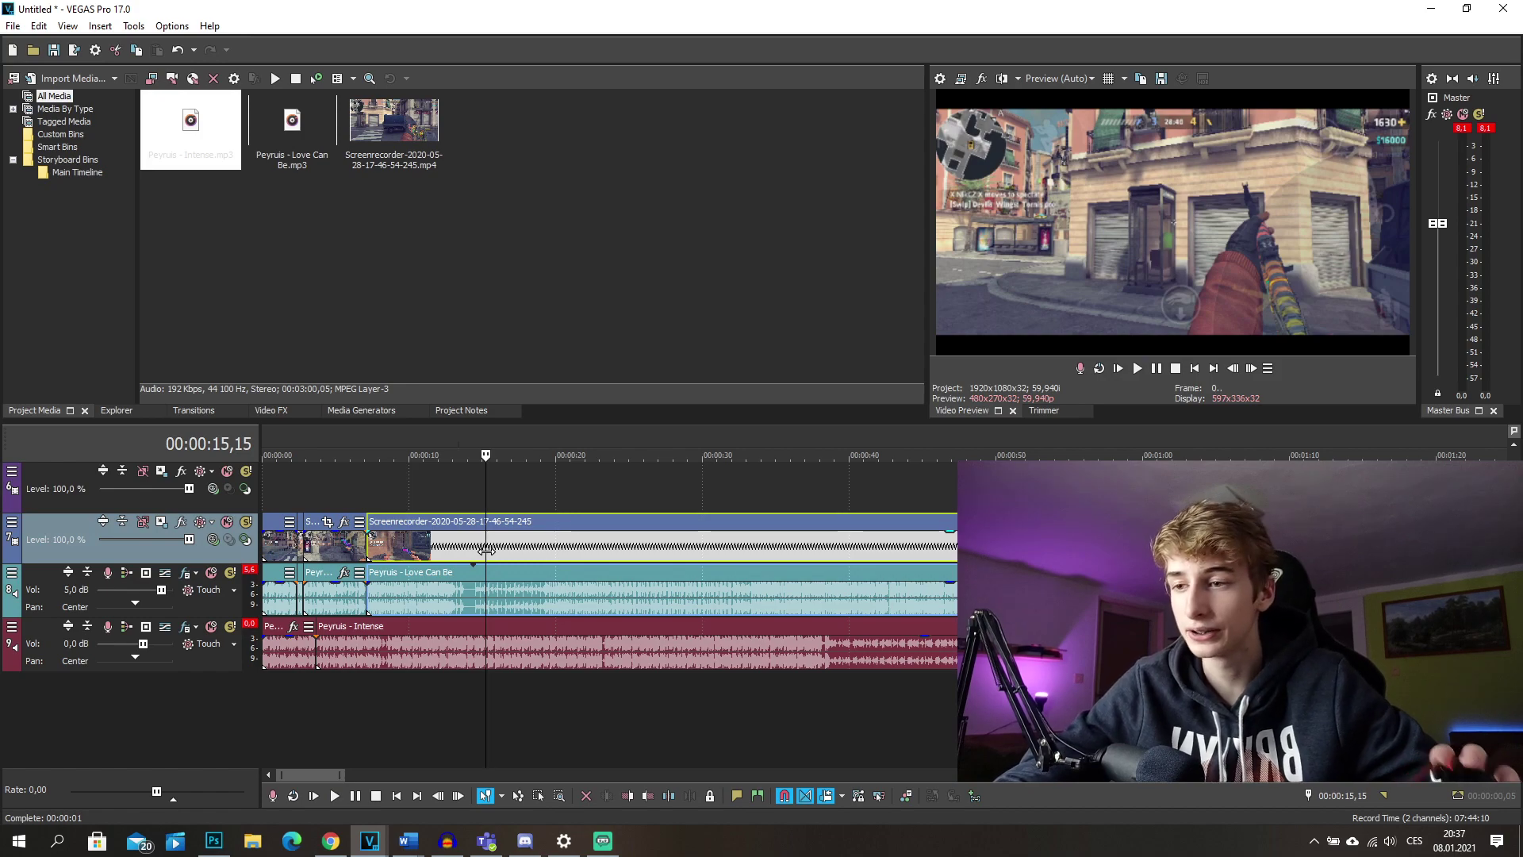
# Play back the sped-up section again from an earlier playhead position
pyautogui.scroll(-5, 486, 548)
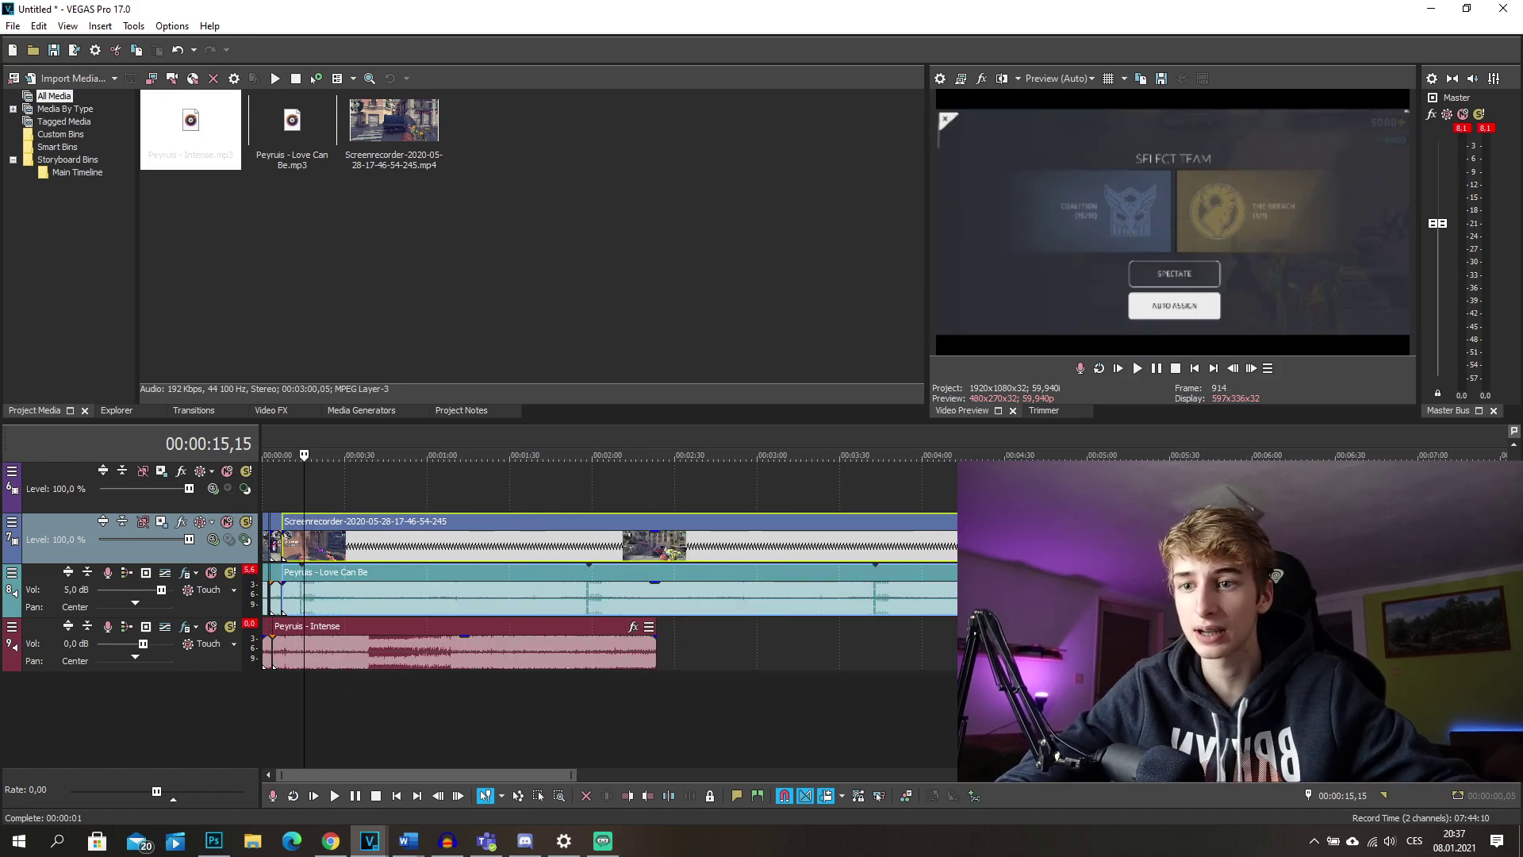
pyautogui.scroll(-3, 347, 503)
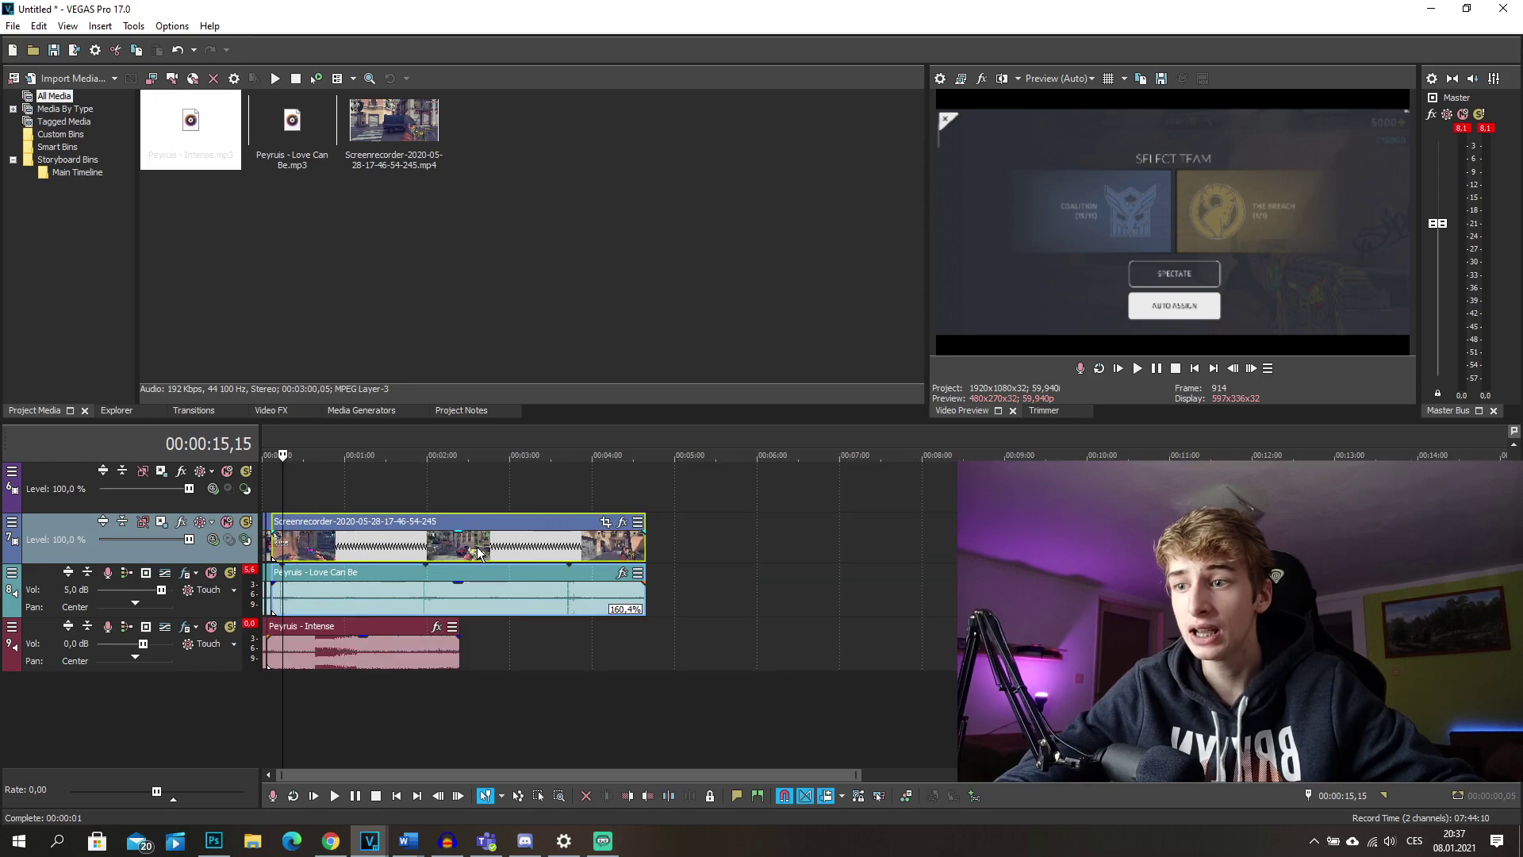
pyautogui.scroll(-4, 849, 598)
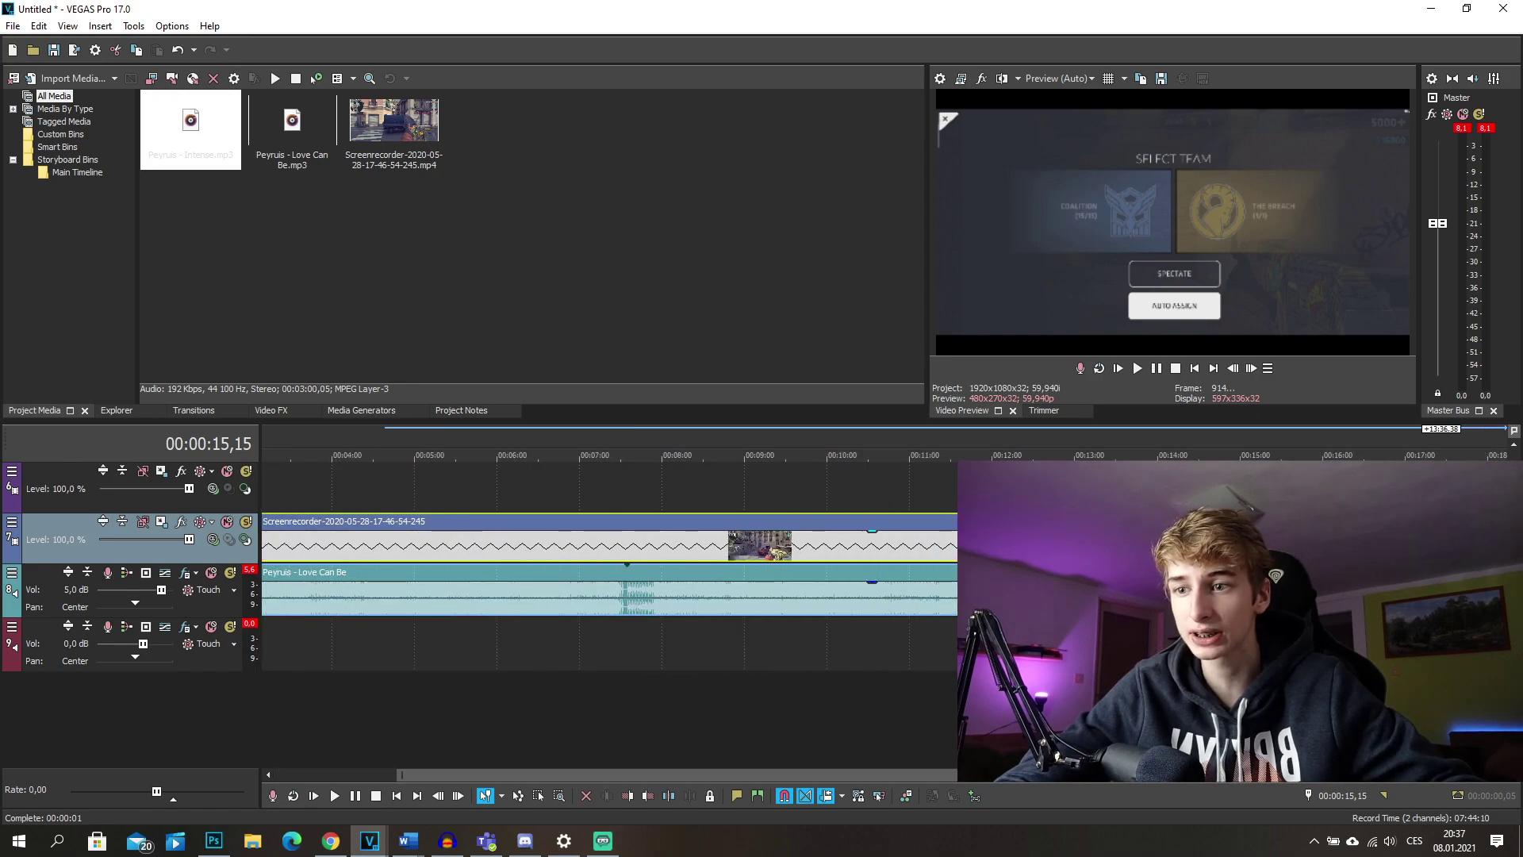
pyautogui.click(501, 554)
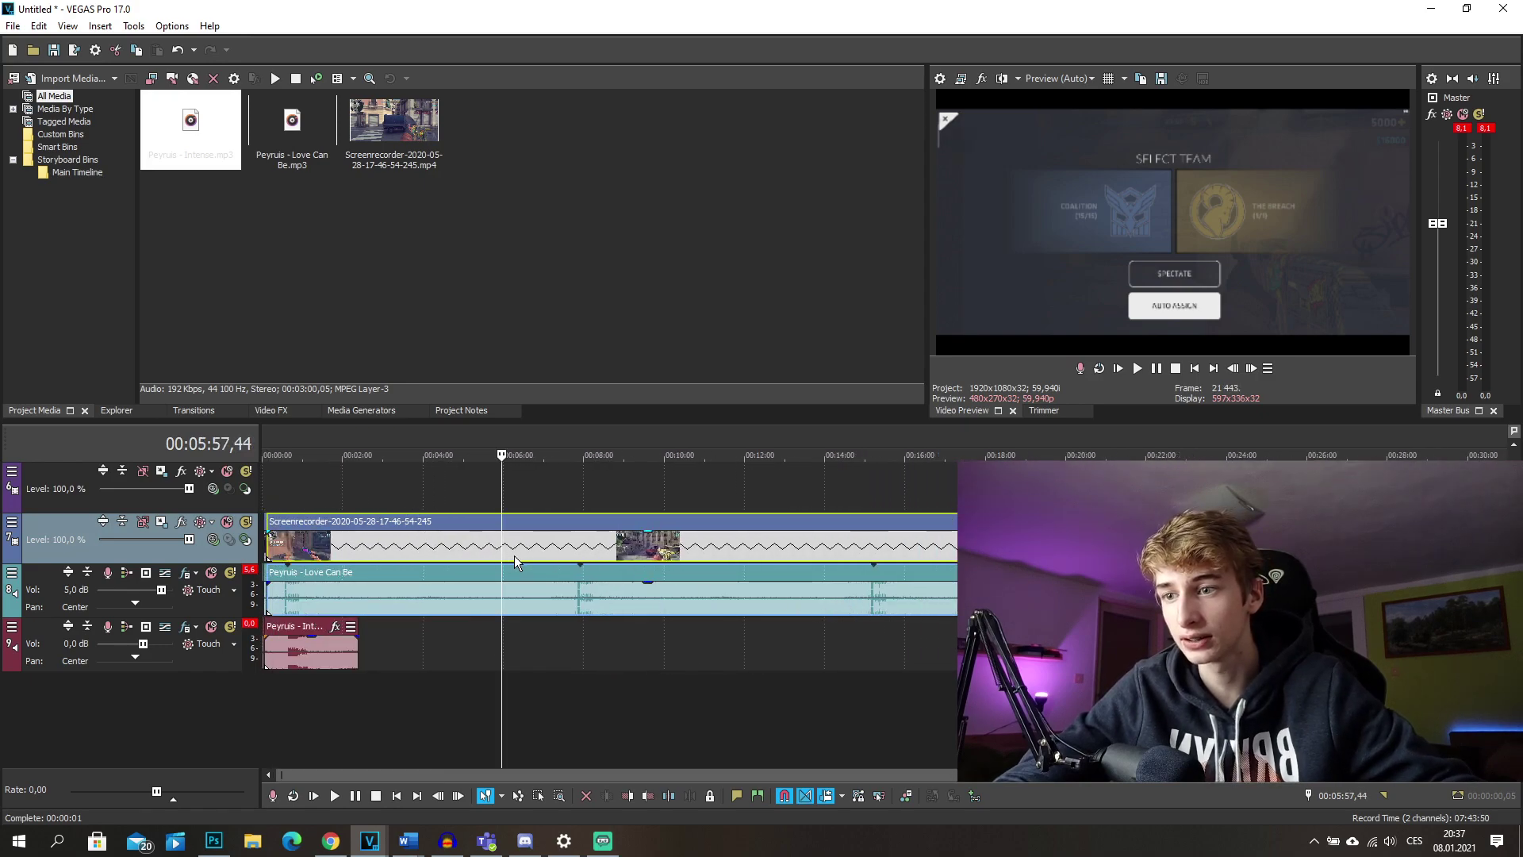
pyautogui.scroll(4, 514, 556)
pyautogui.scroll(-1, 816, 574)
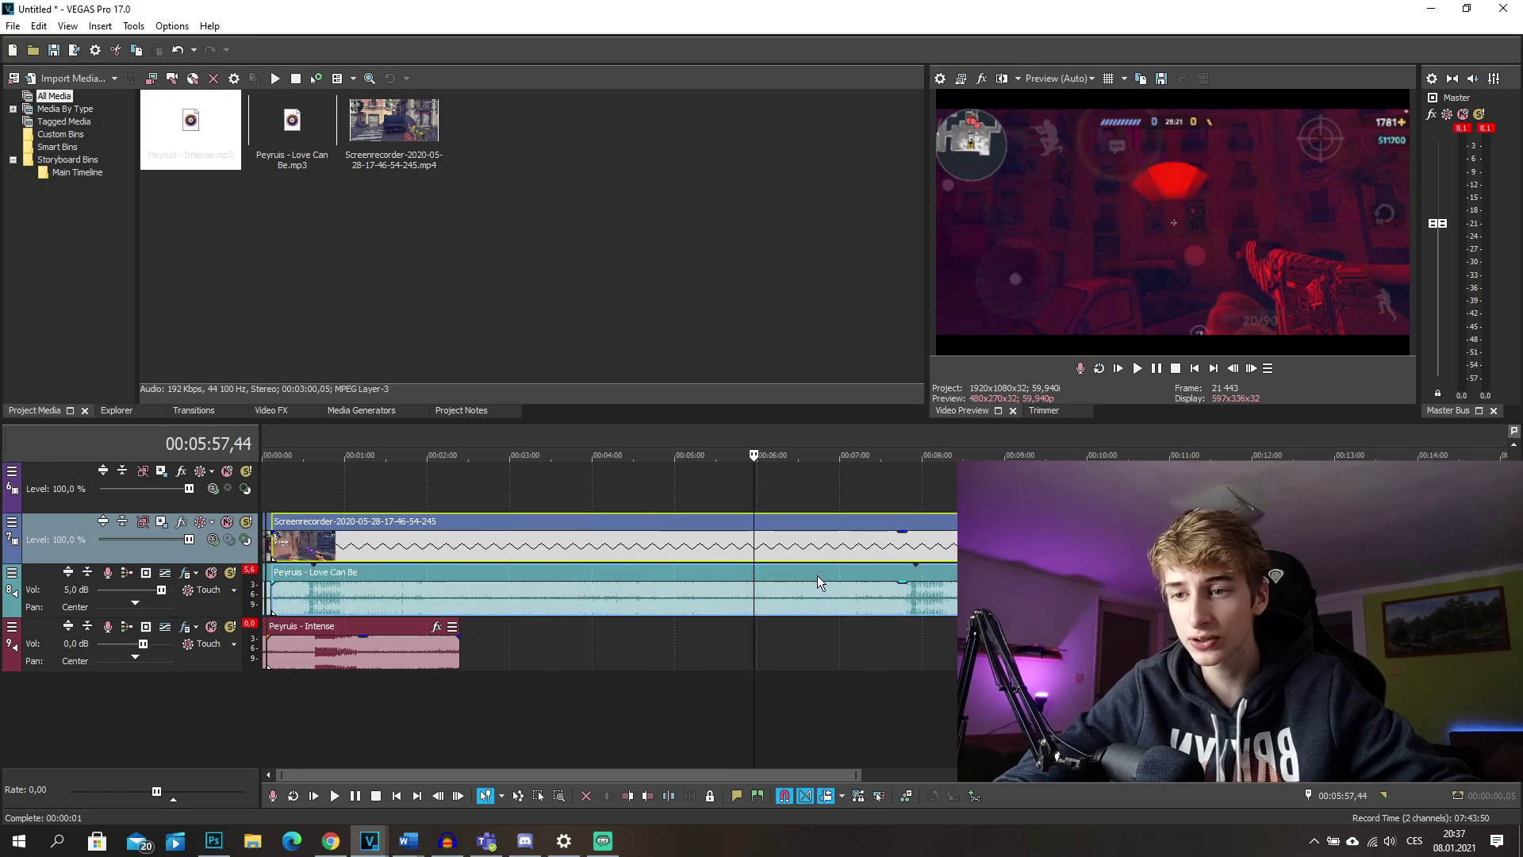
pyautogui.press('space')
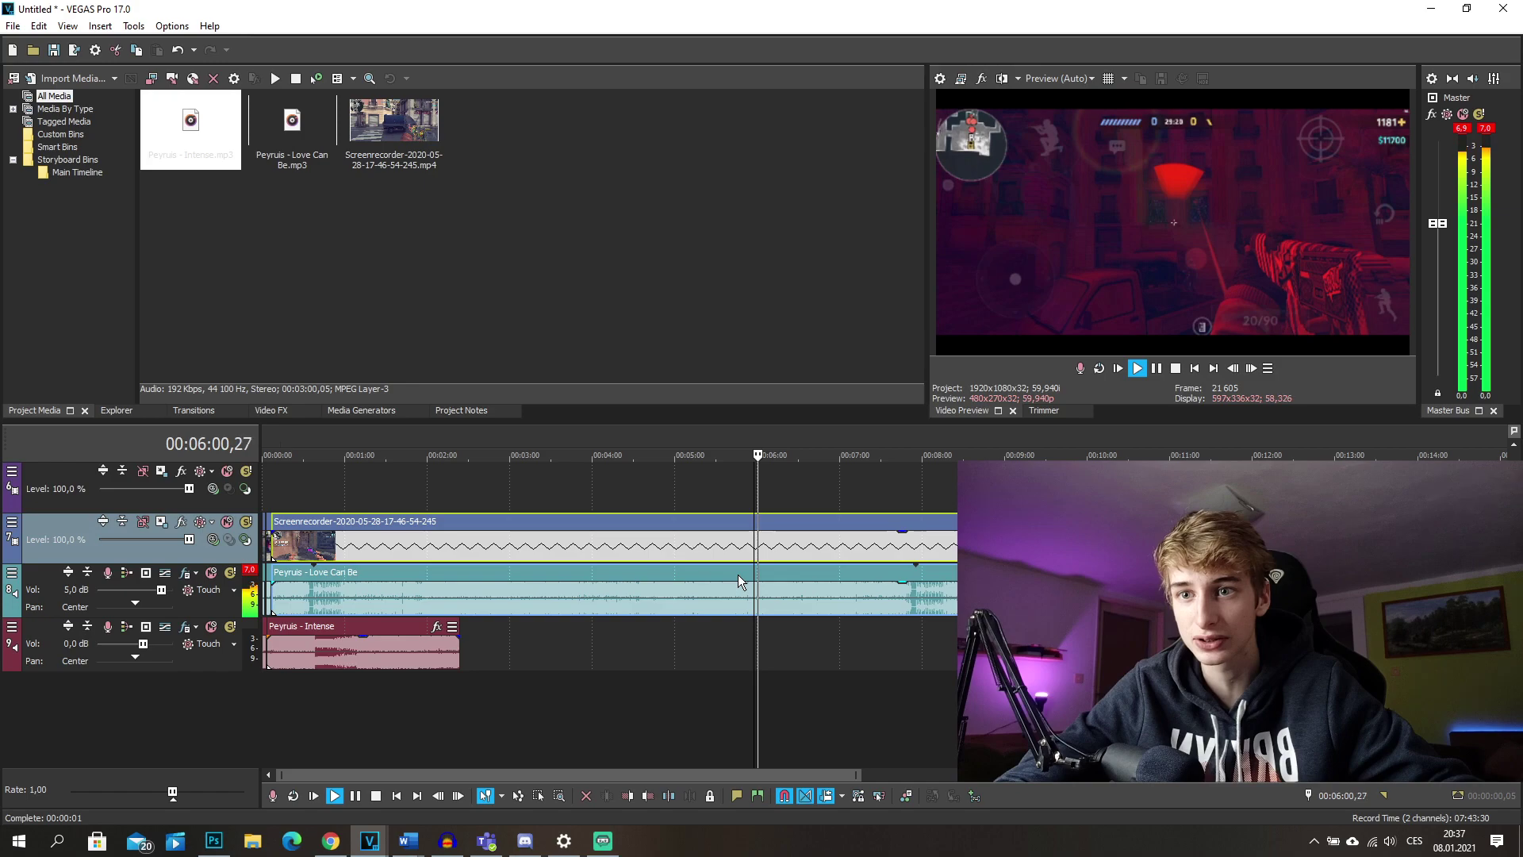
pyautogui.press('space')
pyautogui.press('Home')
pyautogui.scroll(10, 606, 554)
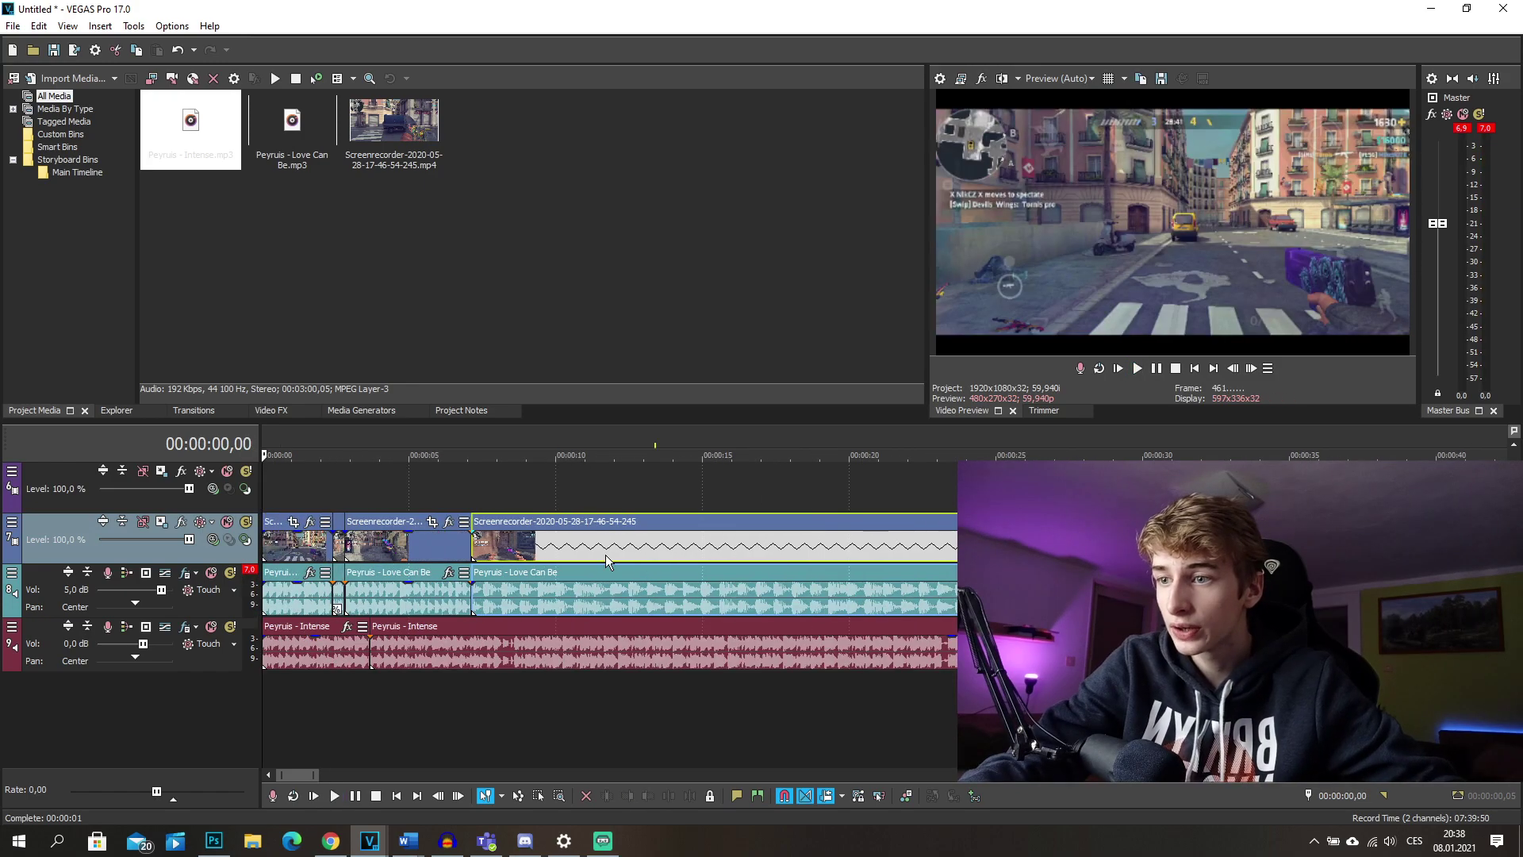
pyautogui.scroll(-3, 620, 550)
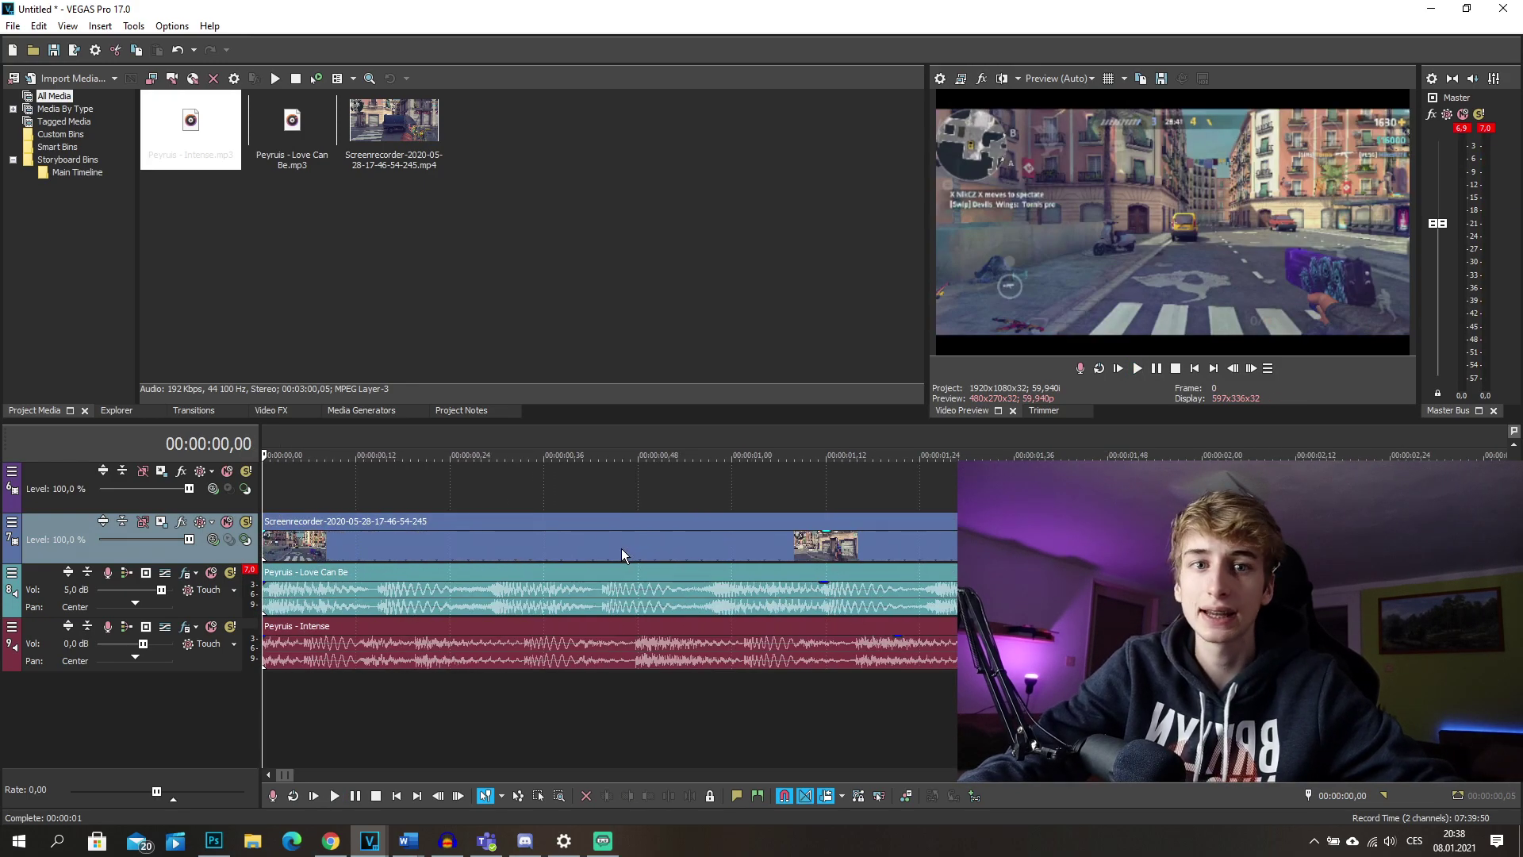
pyautogui.scroll(-3, 621, 551)
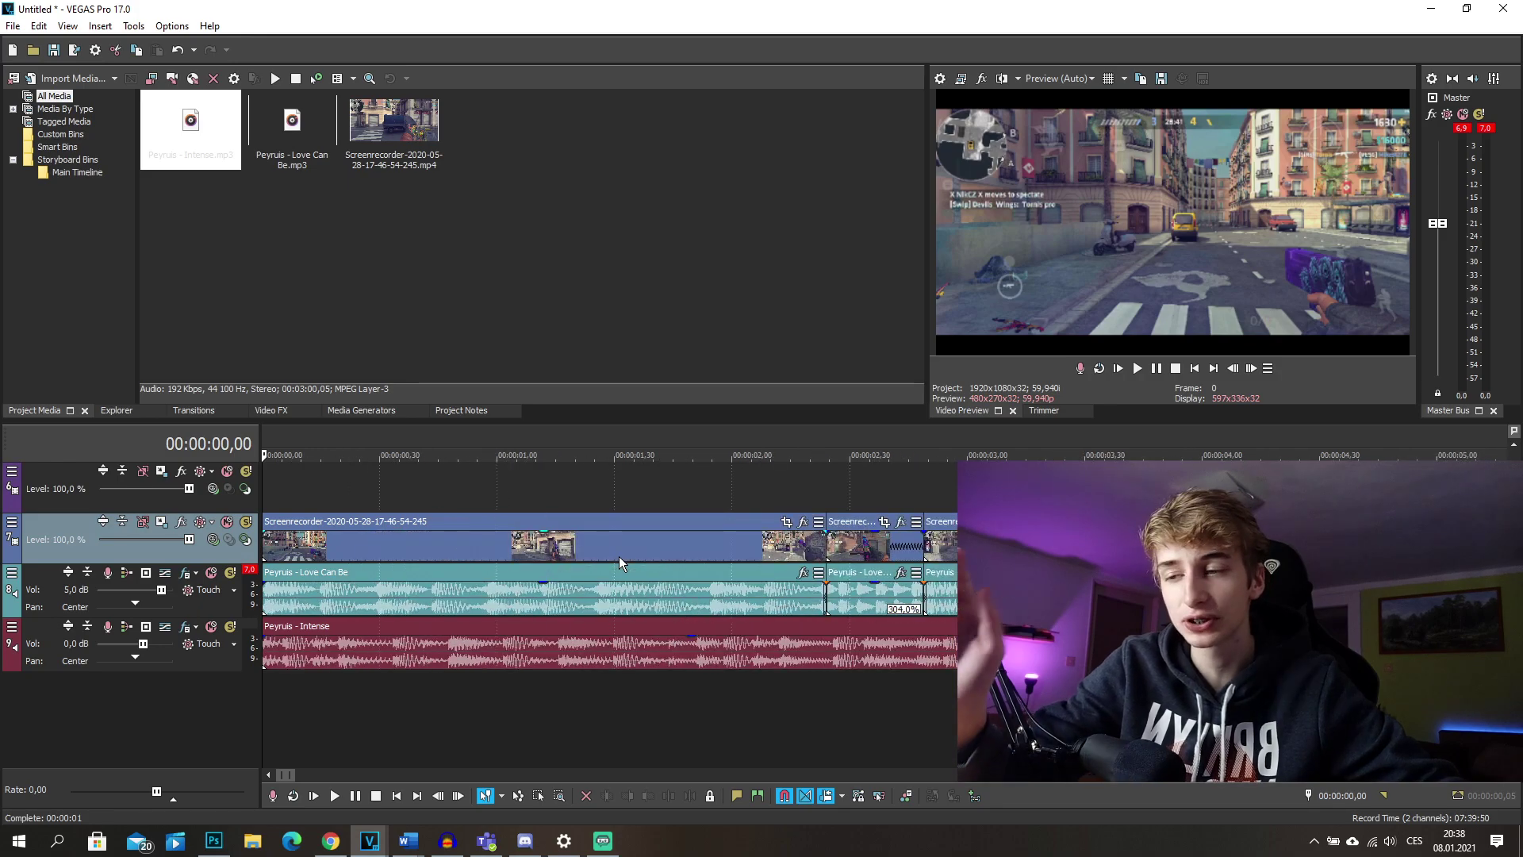
pyautogui.scroll(3, 617, 561)
pyautogui.scroll(-4, 616, 559)
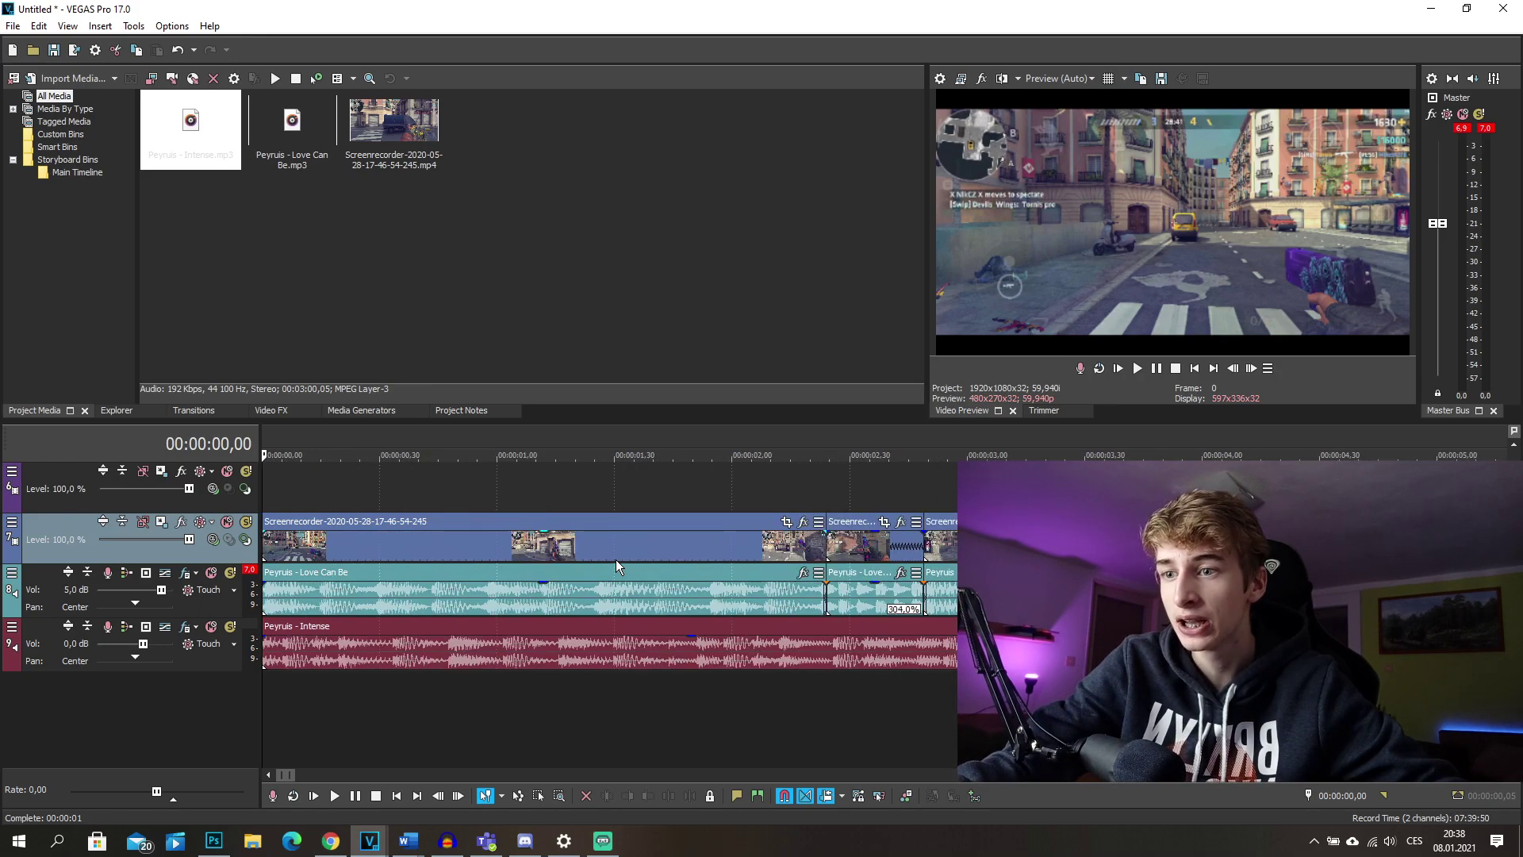
pyautogui.click(422, 563)
pyautogui.scroll(4, 428, 566)
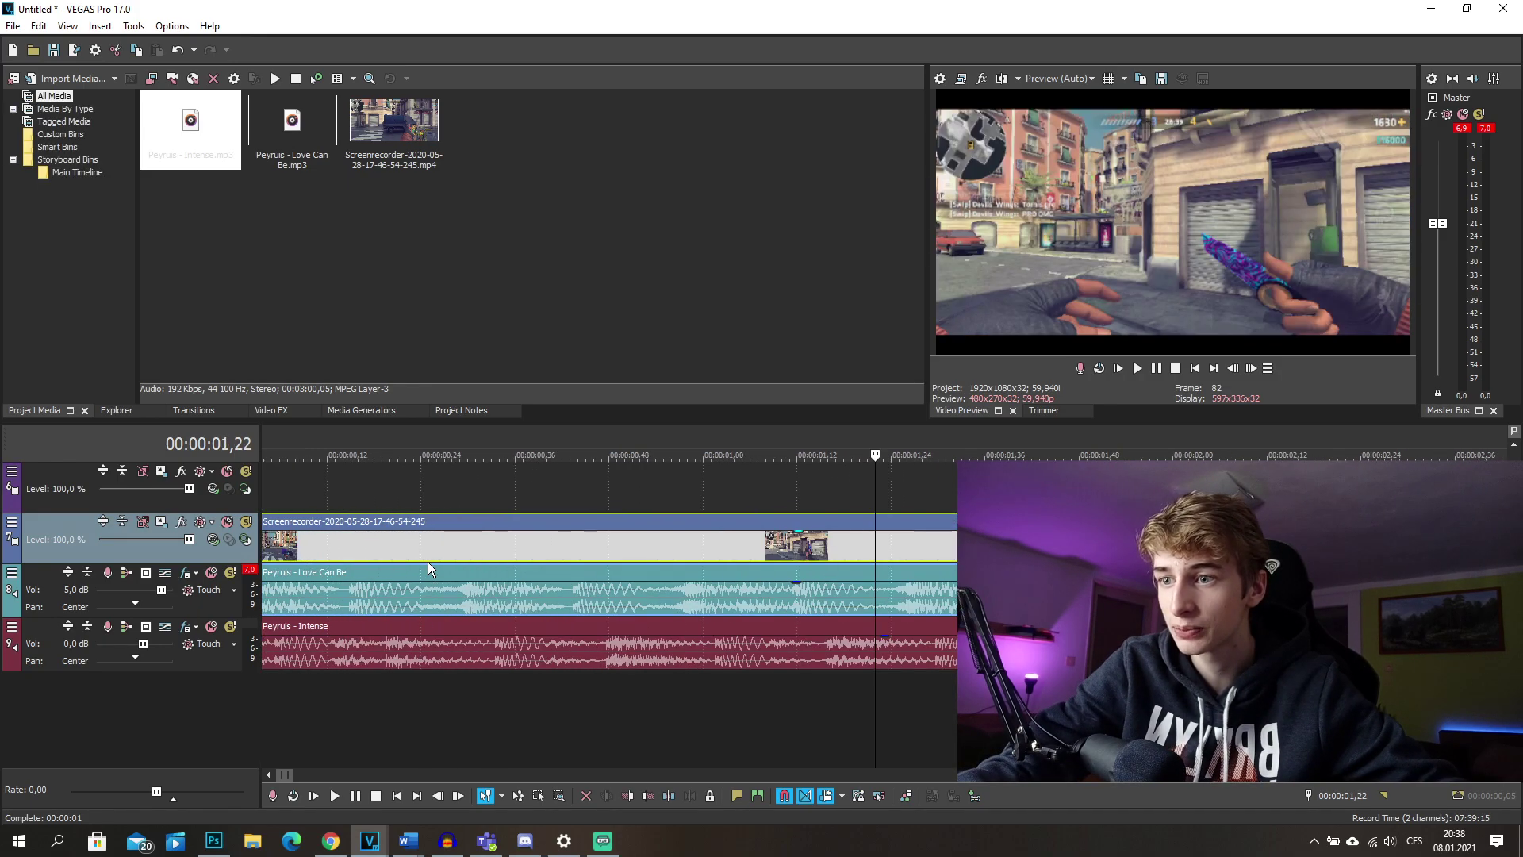
pyautogui.scroll(-3, 935, 554)
pyautogui.hotkey('ctrl', 'Home')
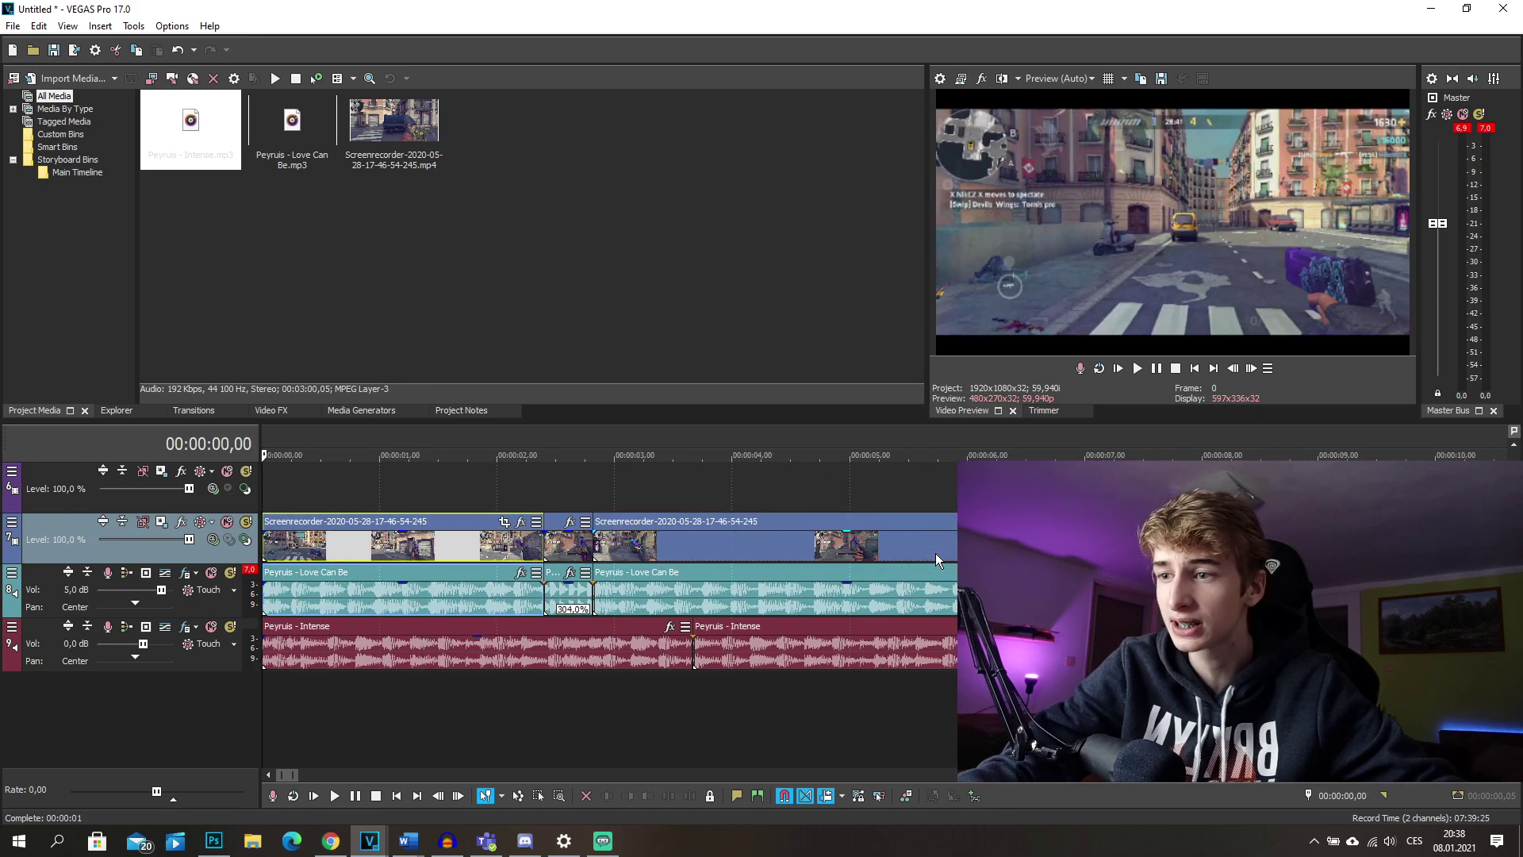
pyautogui.scroll(3, 942, 550)
pyautogui.scroll(-5, 907, 574)
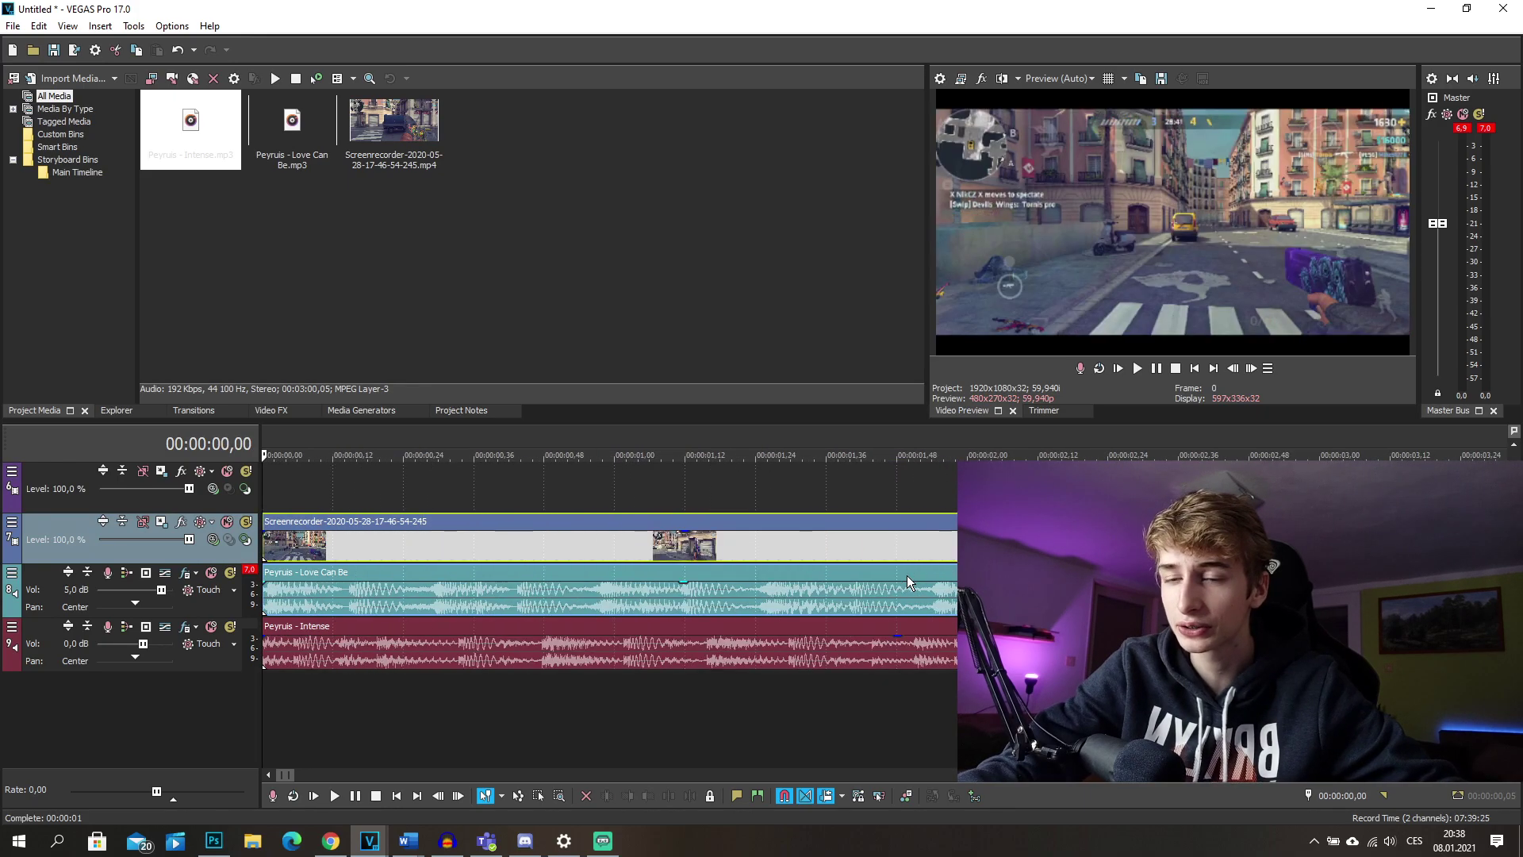
pyautogui.scroll(4, 906, 575)
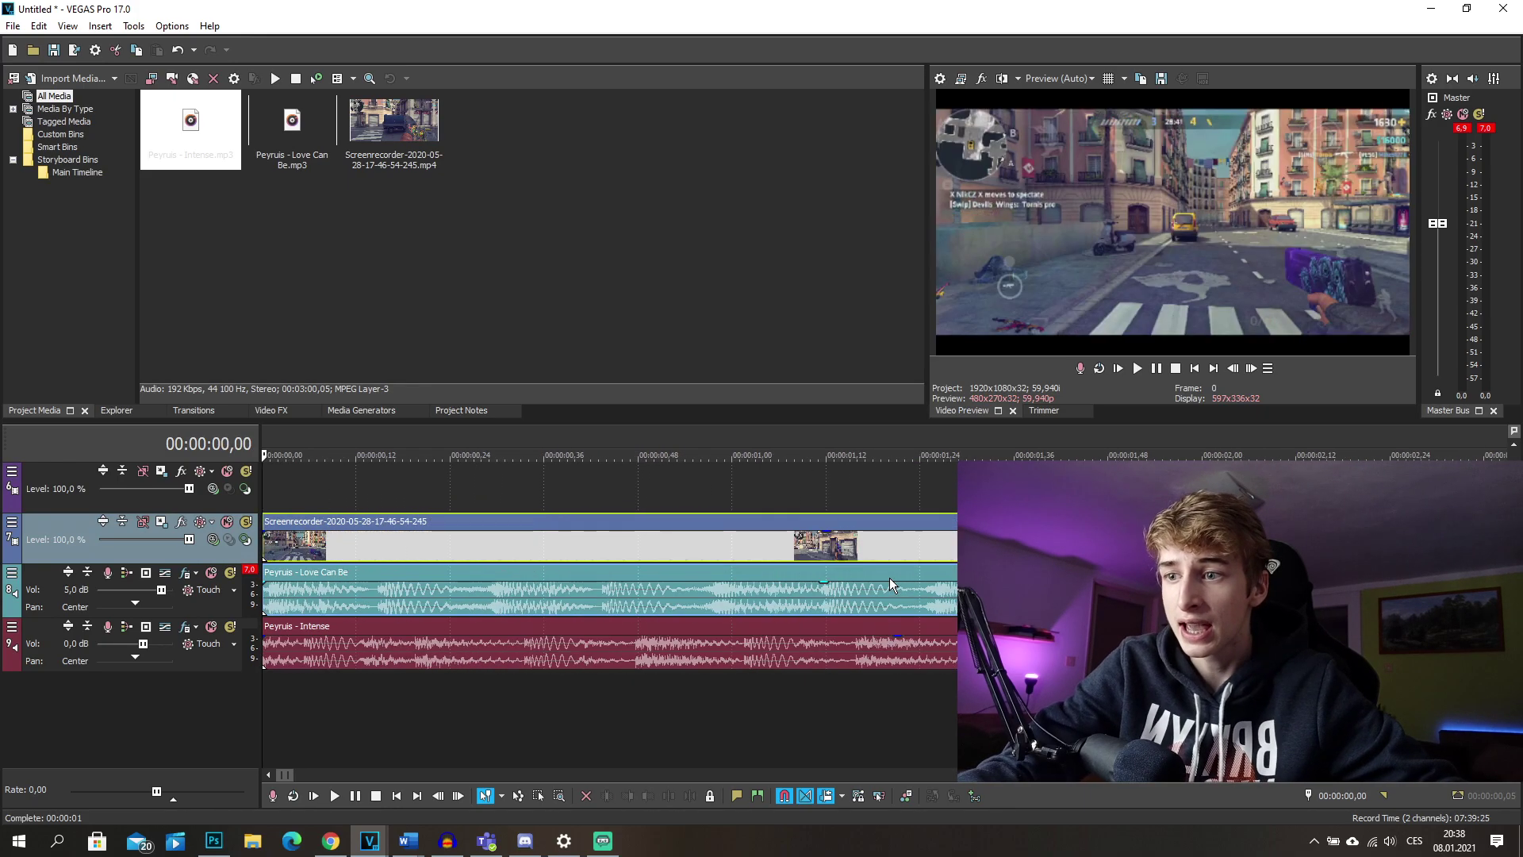
pyautogui.click(417, 559)
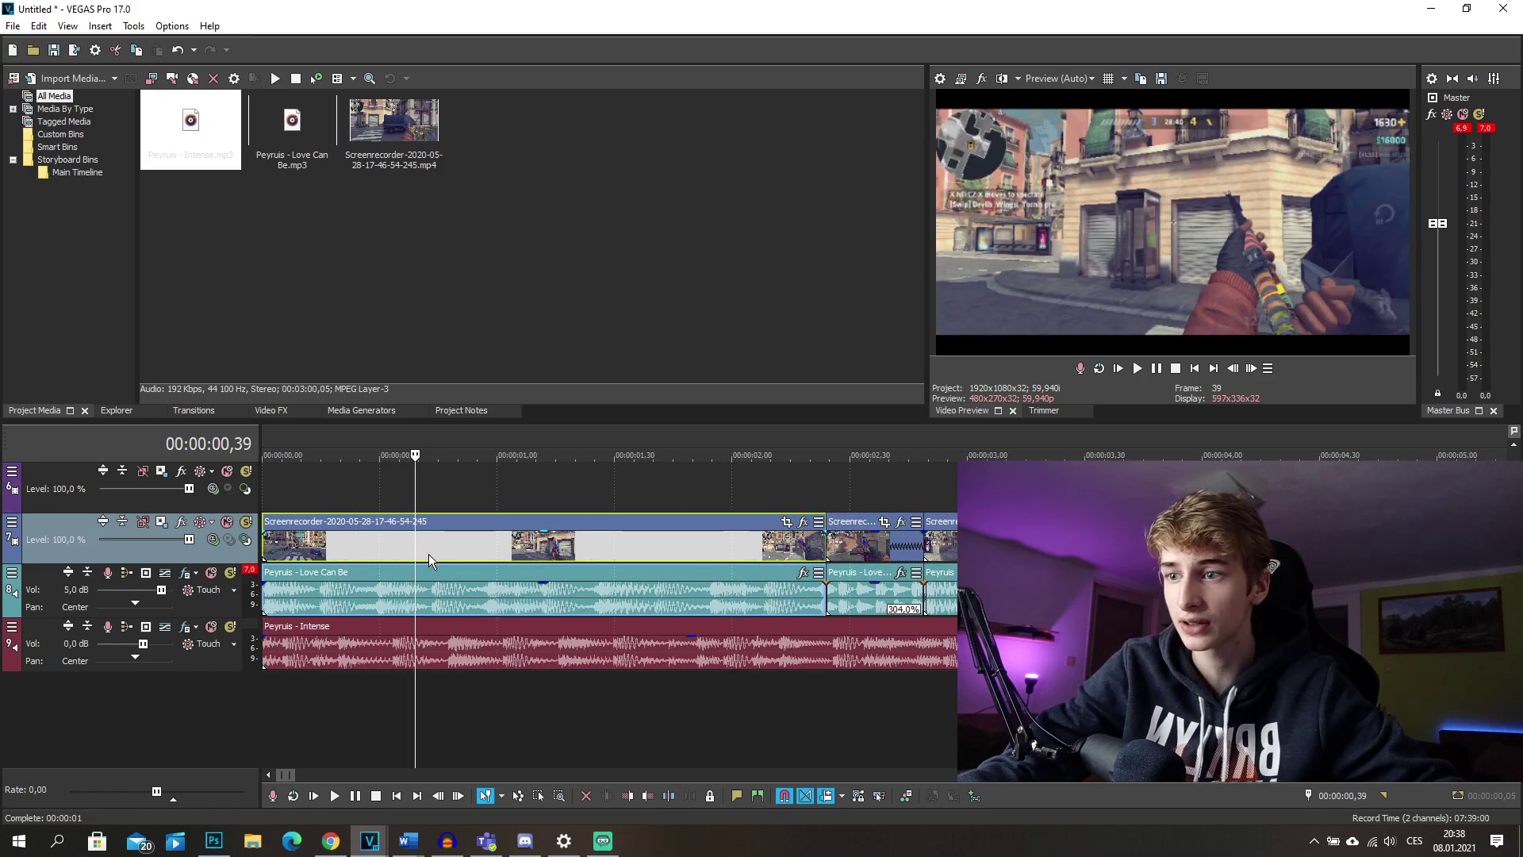
pyautogui.hotkey('alt', '[')
pyautogui.click(428, 554)
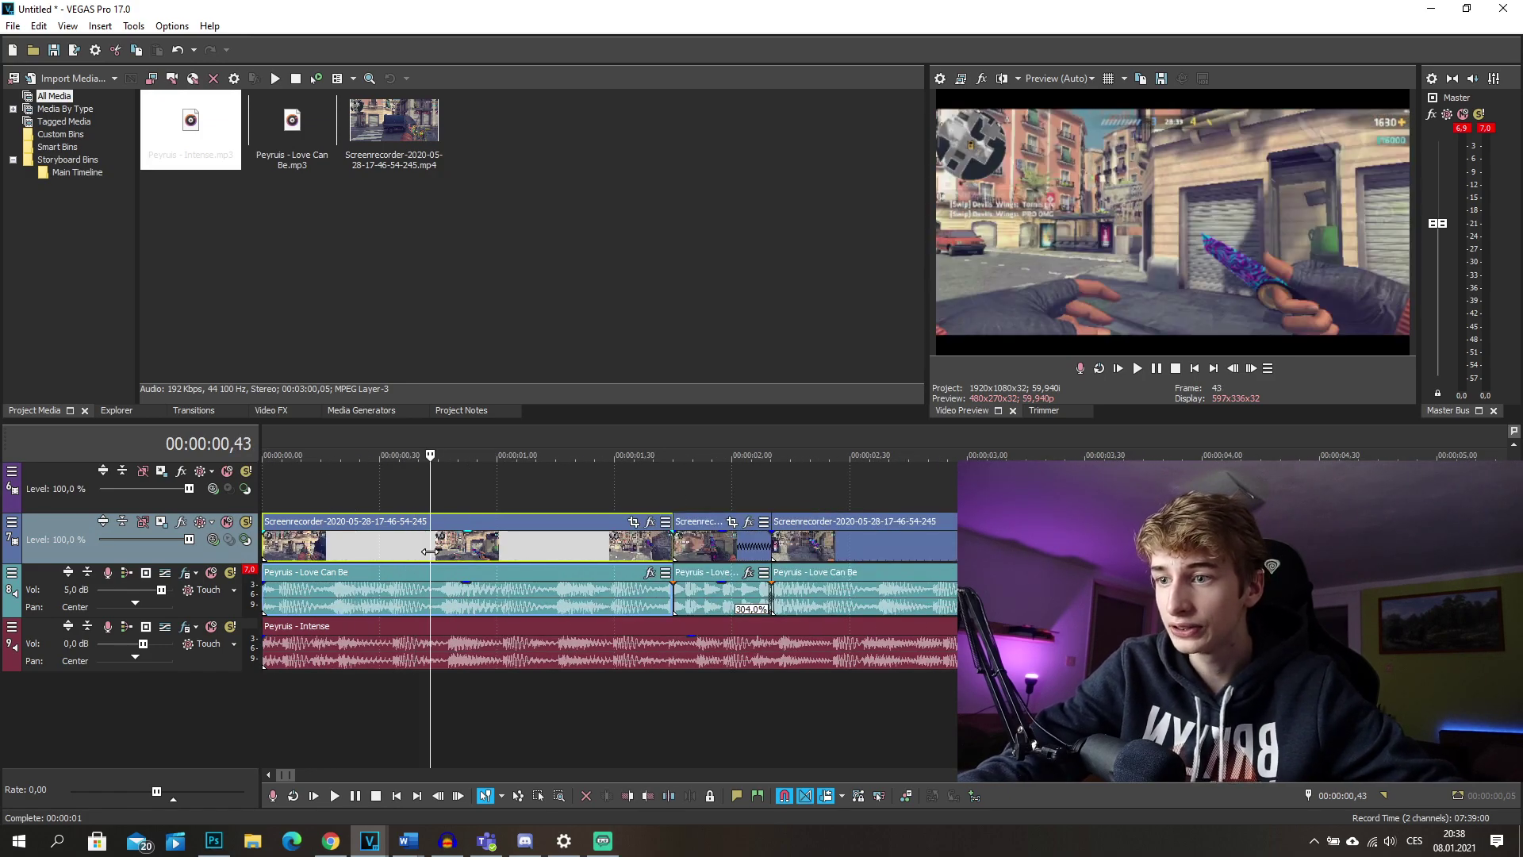
pyautogui.hotkey('alt', ']')
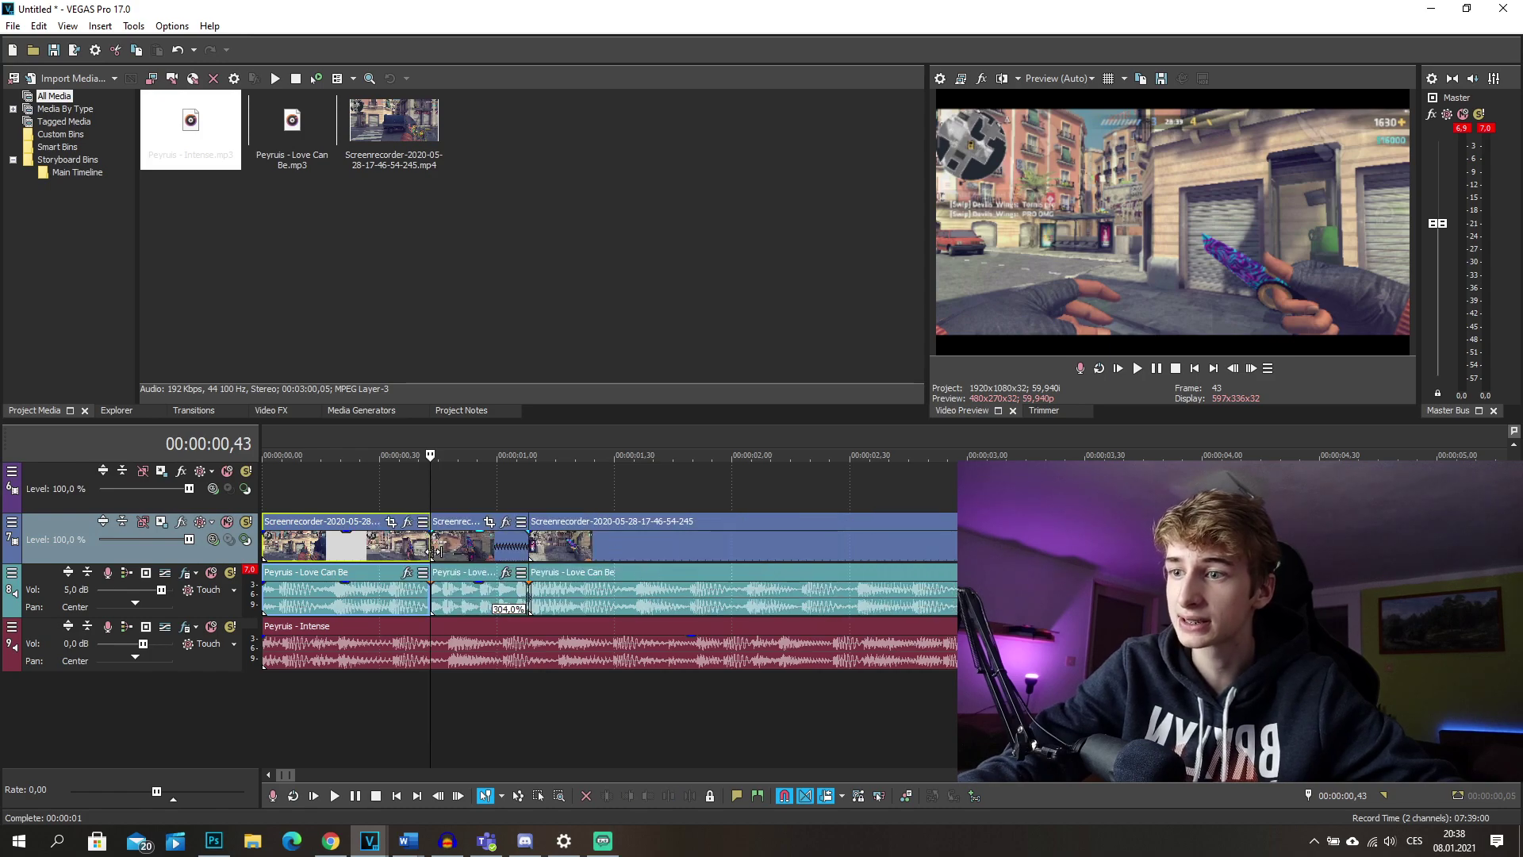
pyautogui.click(318, 554)
pyautogui.press('s')
pyautogui.moveTo(339, 555); pyautogui.dragTo(372, 557)
pyautogui.click(678, 535)
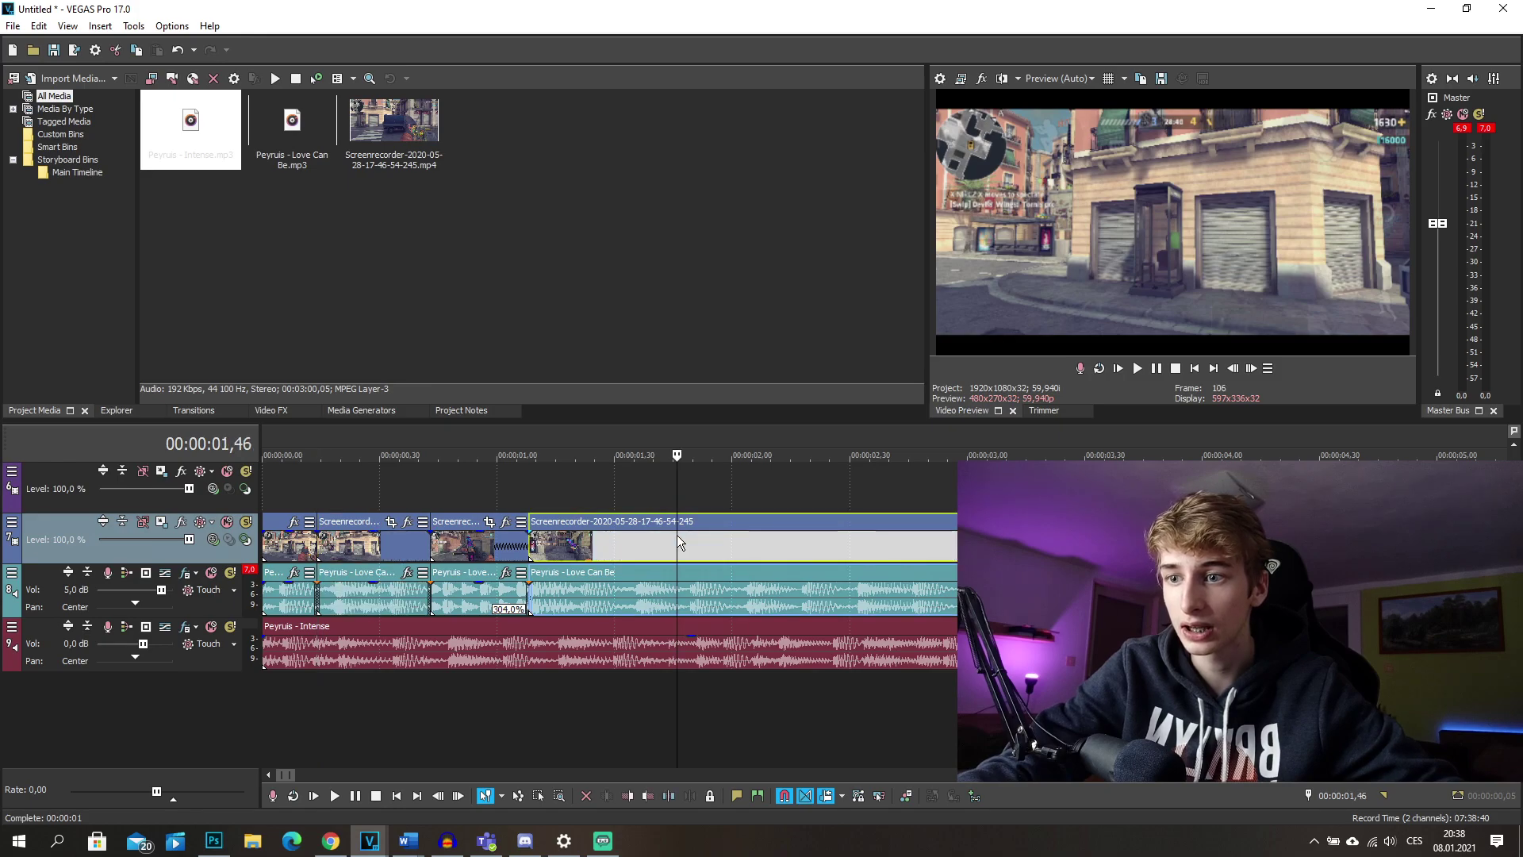
pyautogui.press('space')
pyautogui.scroll(-10, 864, 571)
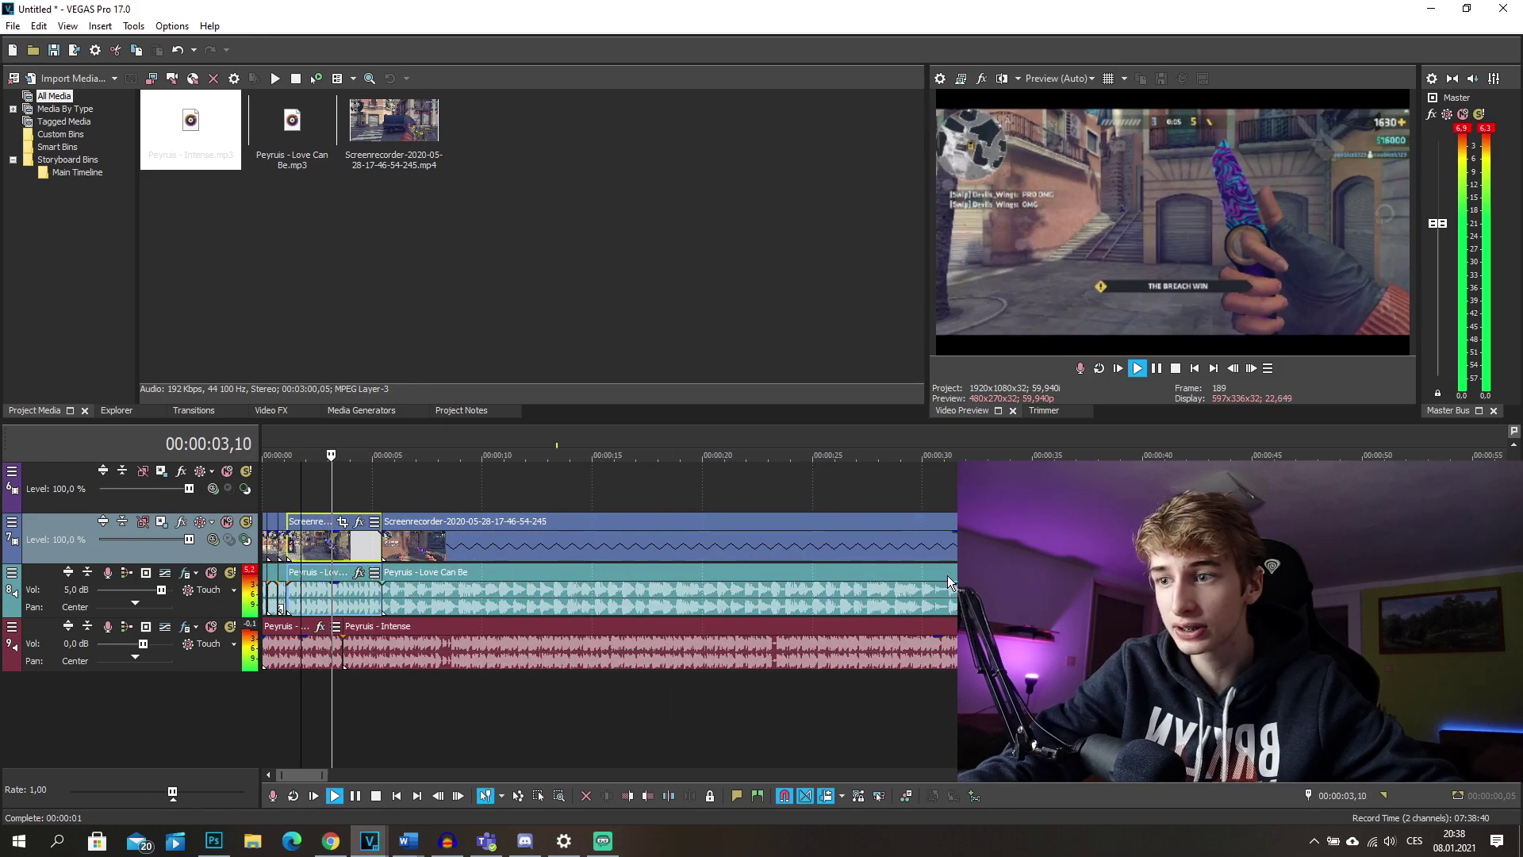
pyautogui.press('space')
pyautogui.scroll(-2, 938, 574)
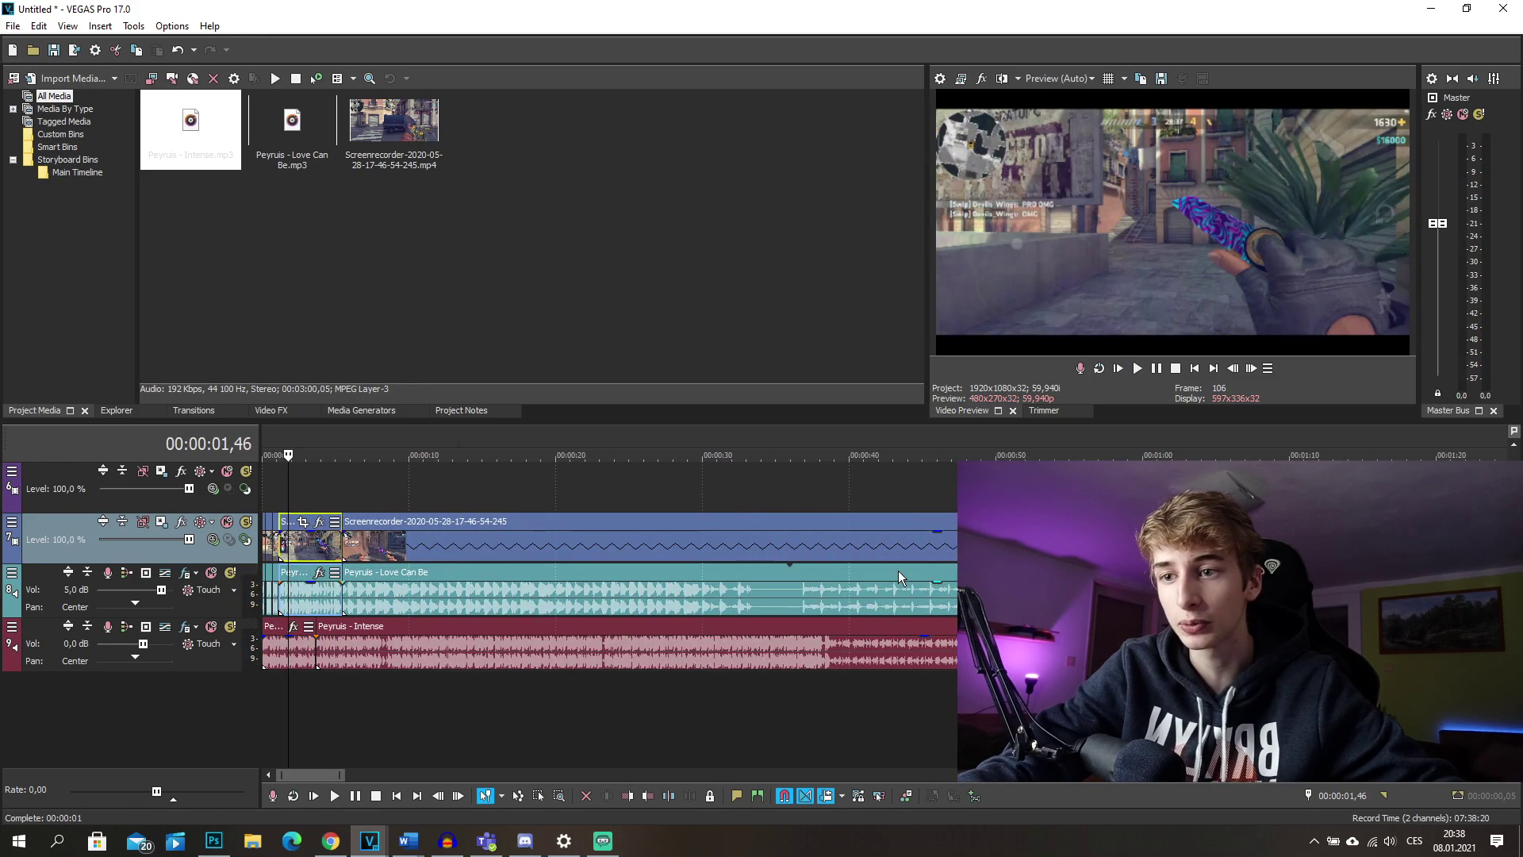
pyautogui.click(493, 556)
pyautogui.scroll(6, 720, 573)
pyautogui.scroll(-4, 942, 598)
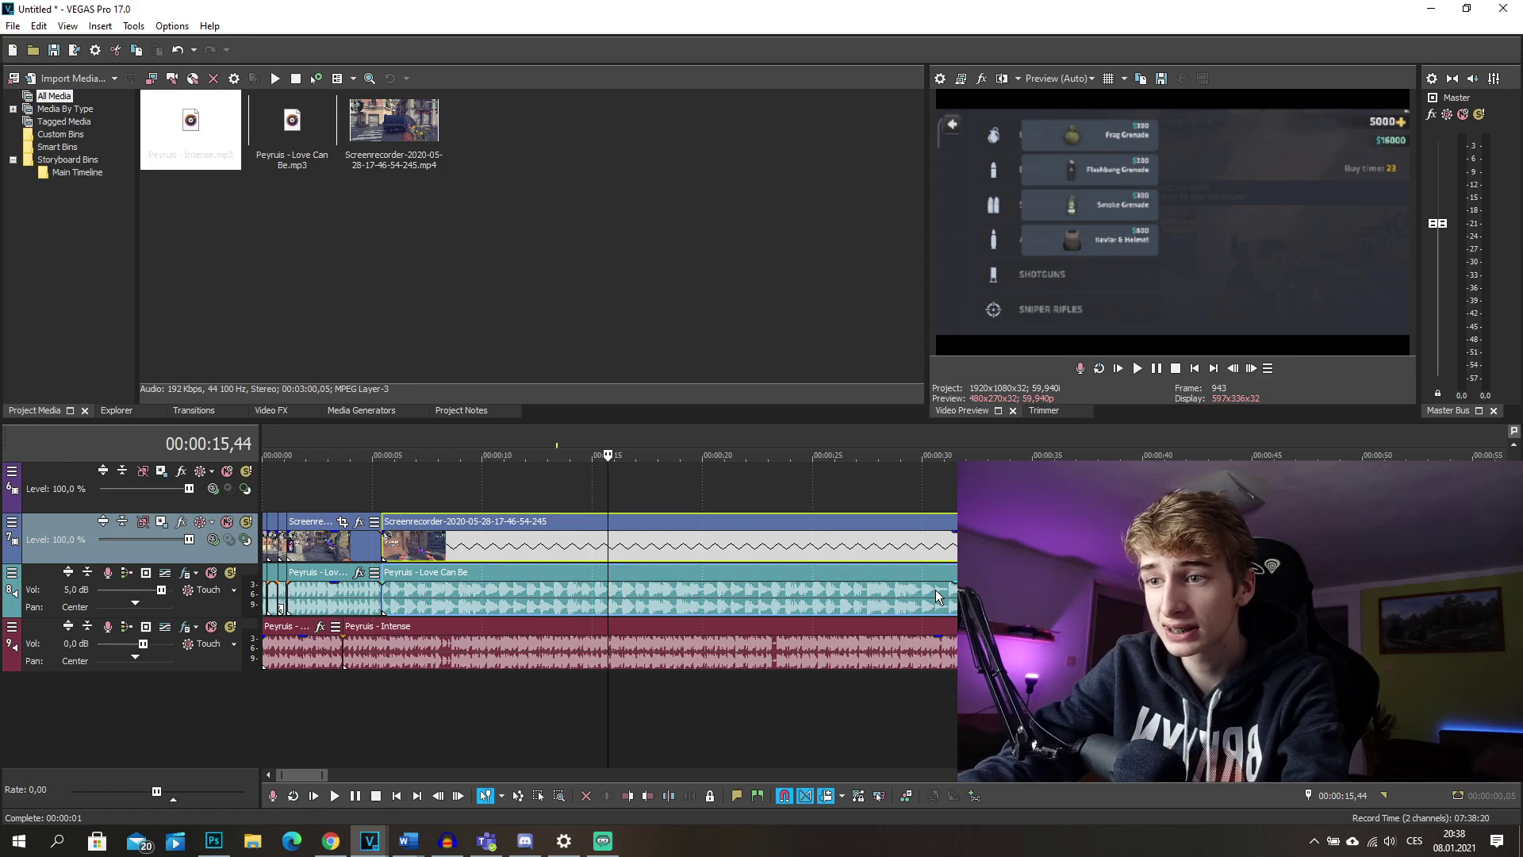
pyautogui.press('space')
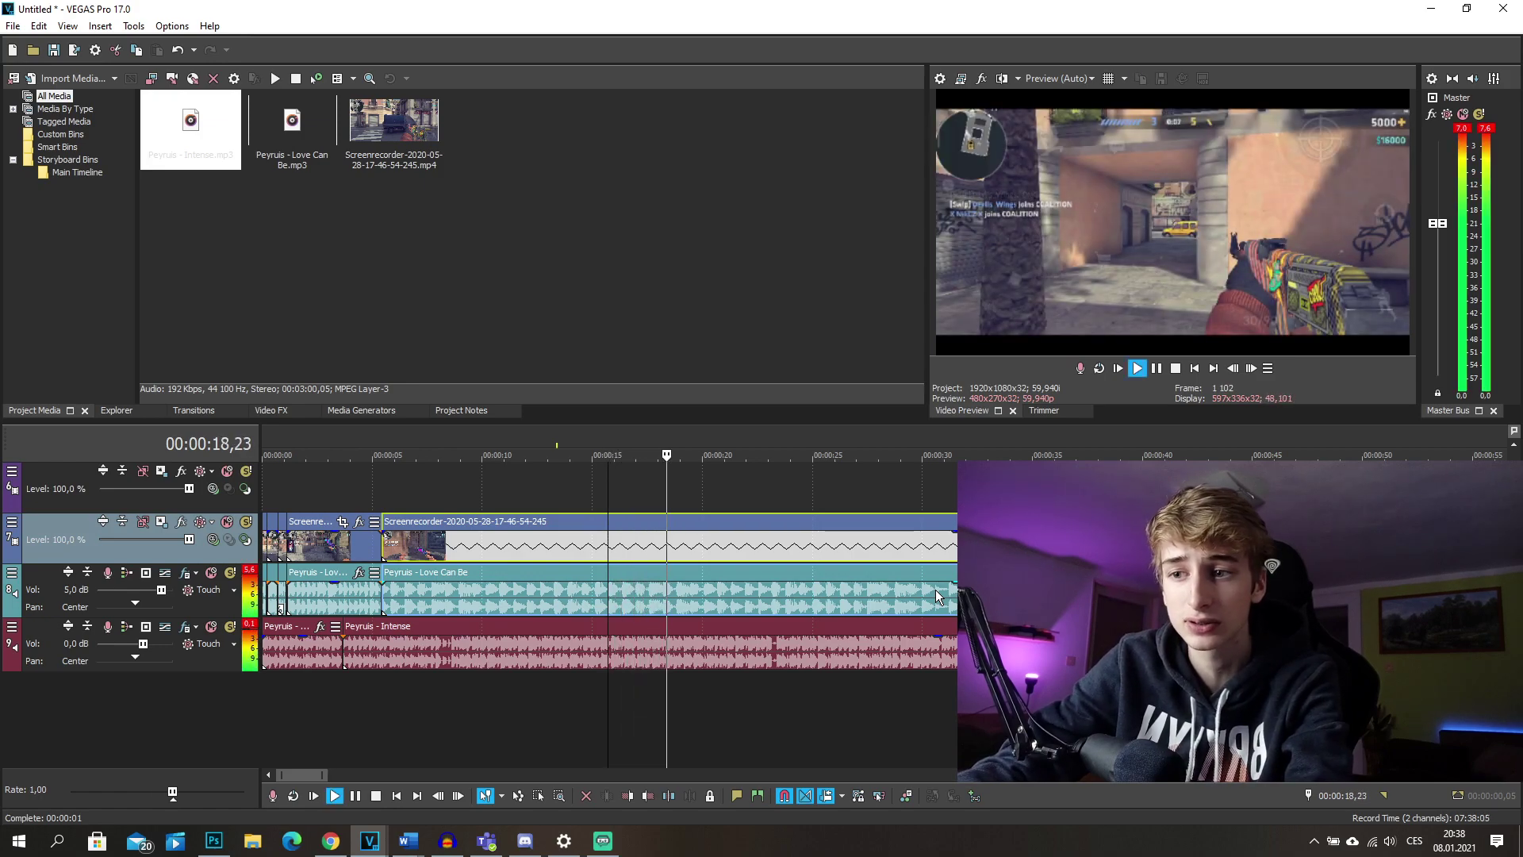
pyautogui.press('space')
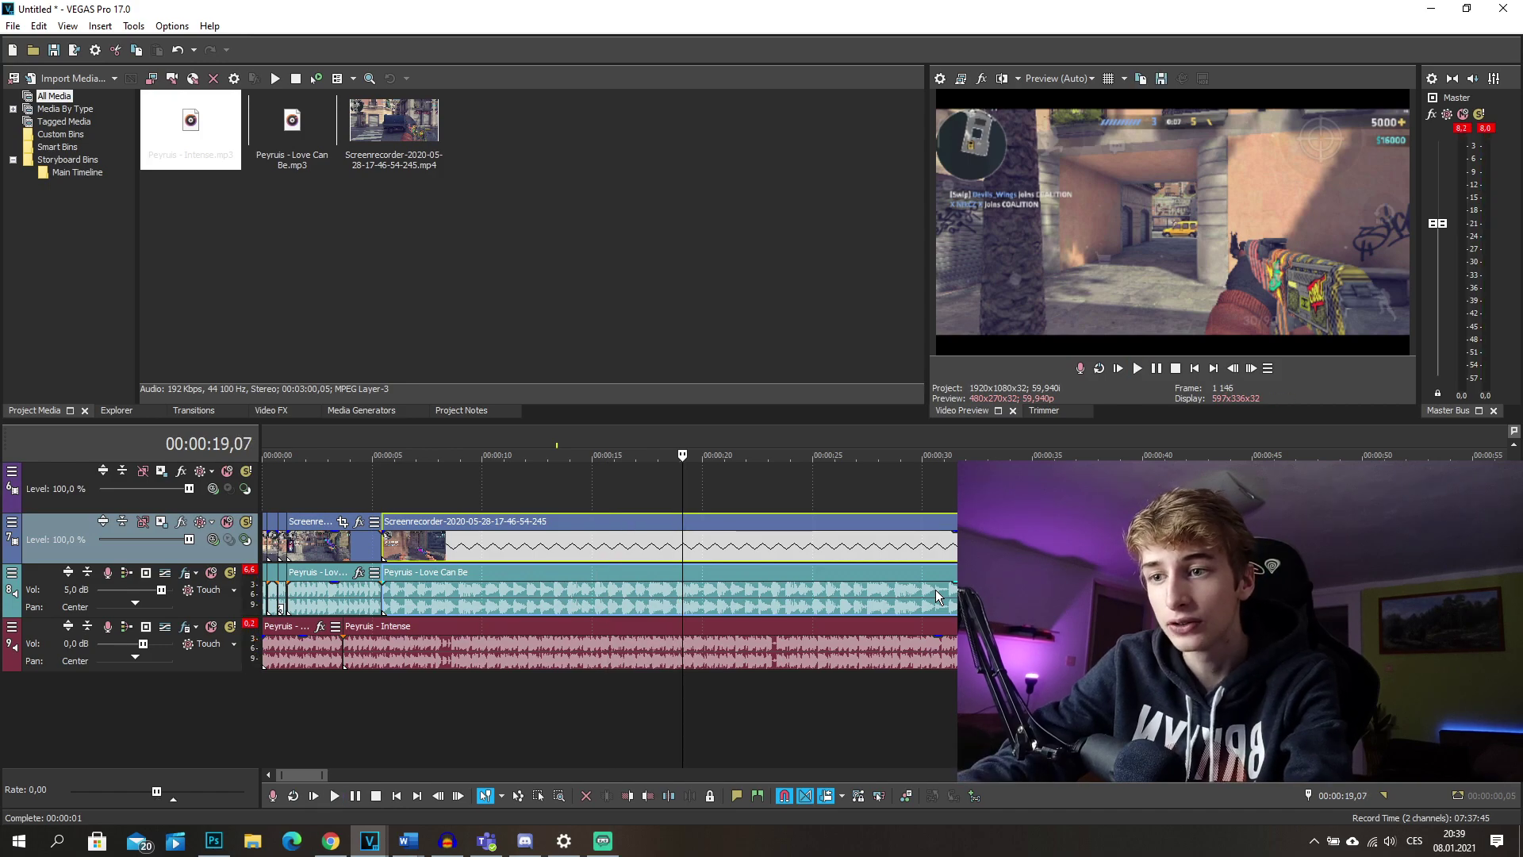
pyautogui.press('space')
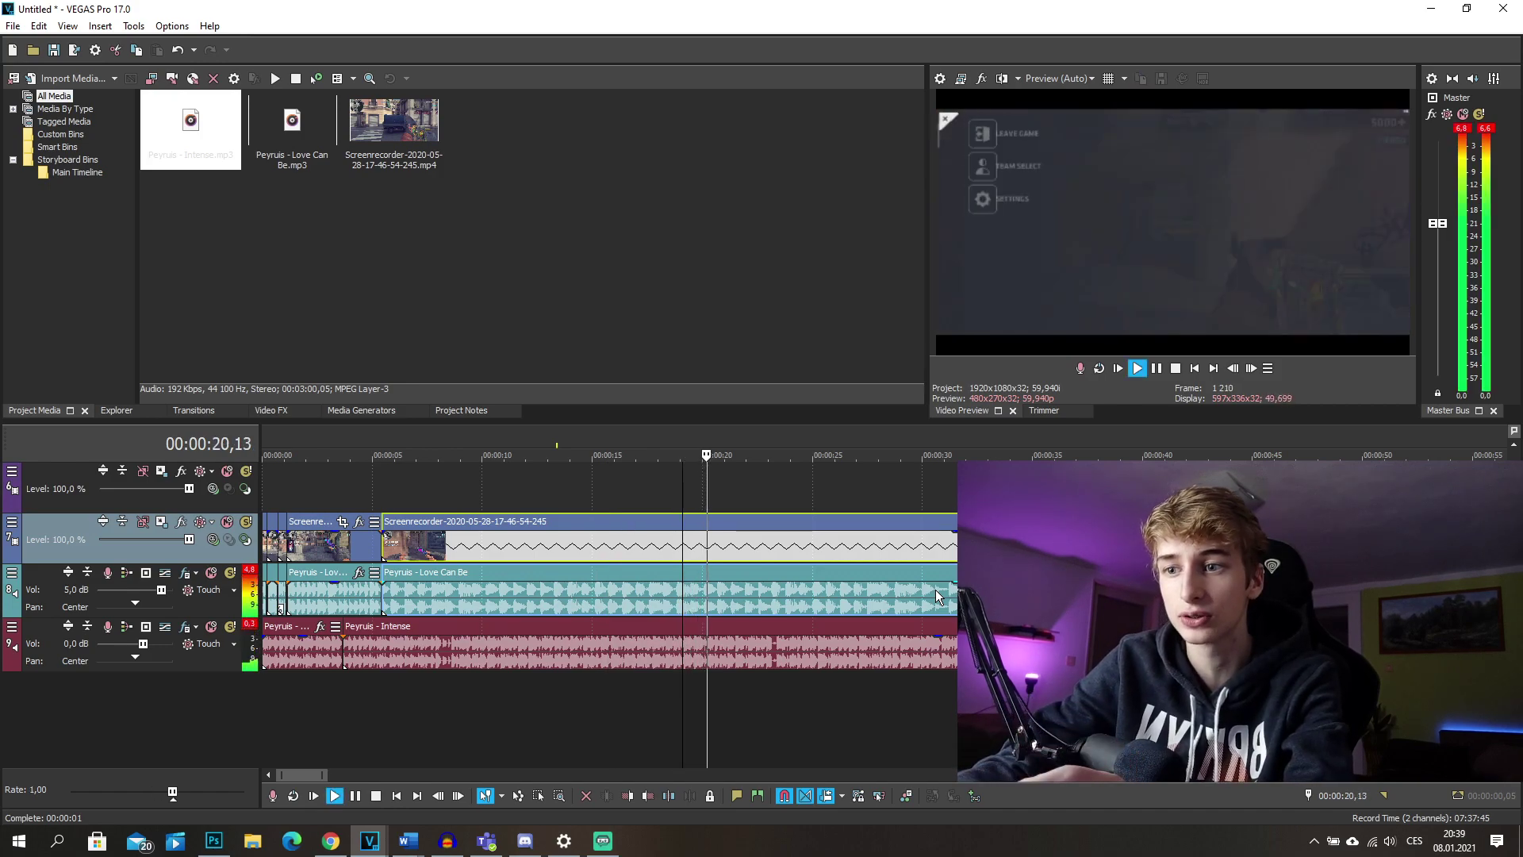
pyautogui.press('space')
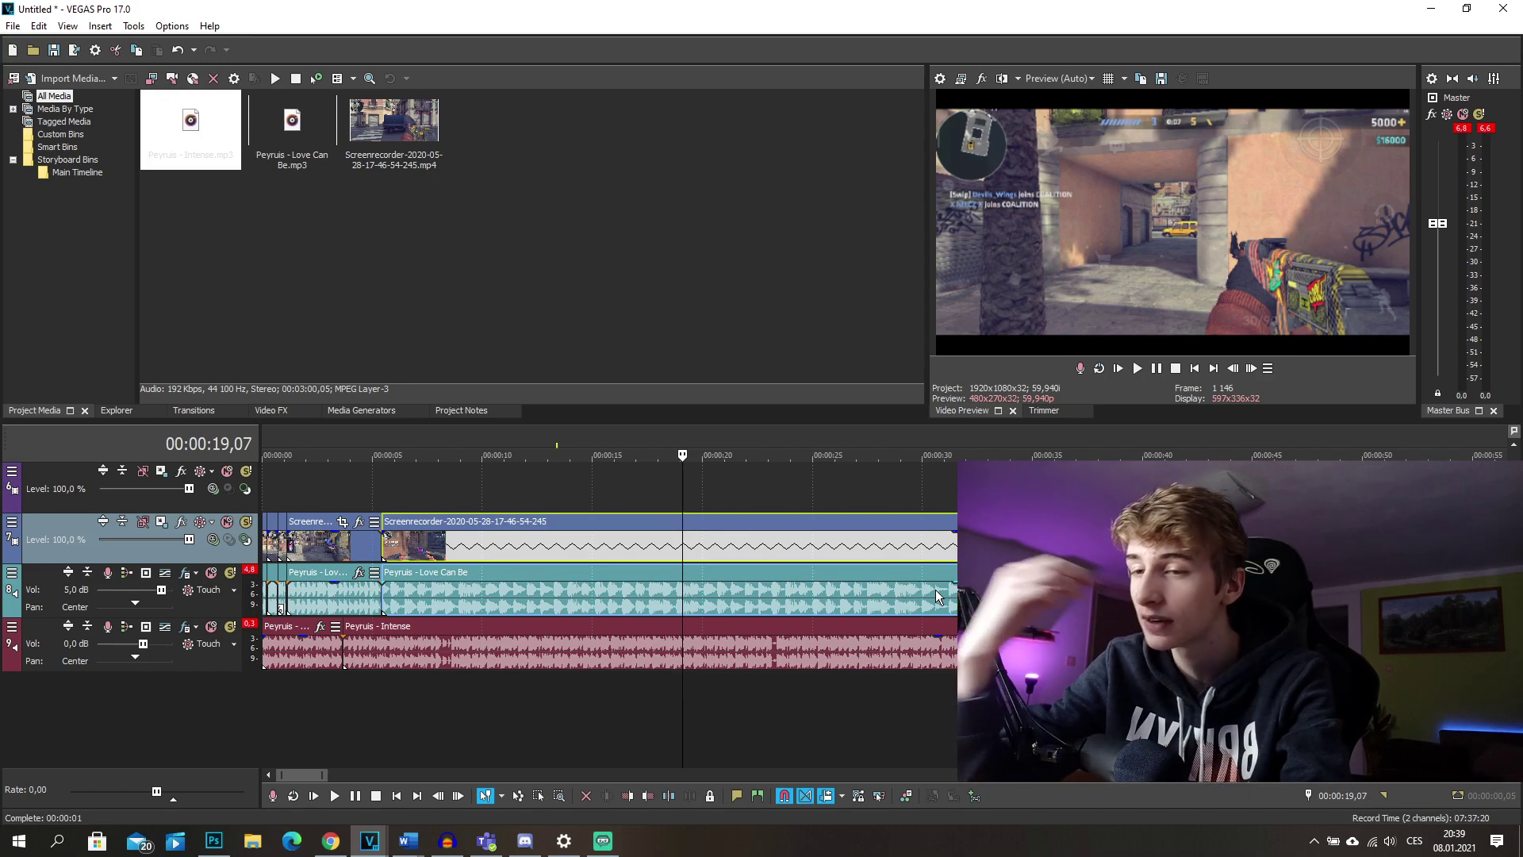
pyautogui.click(466, 564)
pyautogui.scroll(3, 476, 565)
pyautogui.scroll(4, 487, 571)
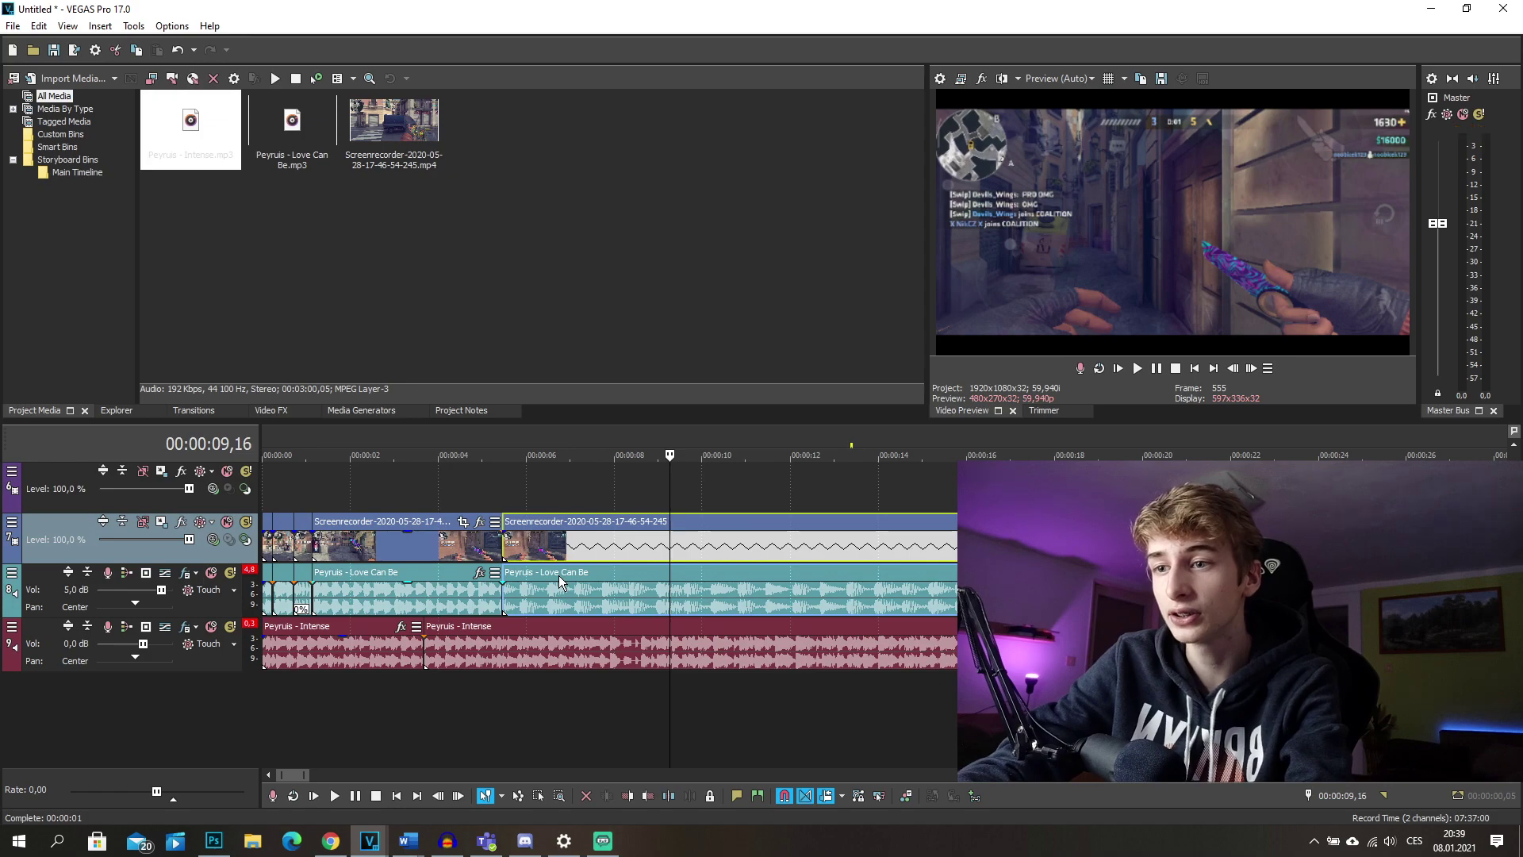
pyautogui.press('j')
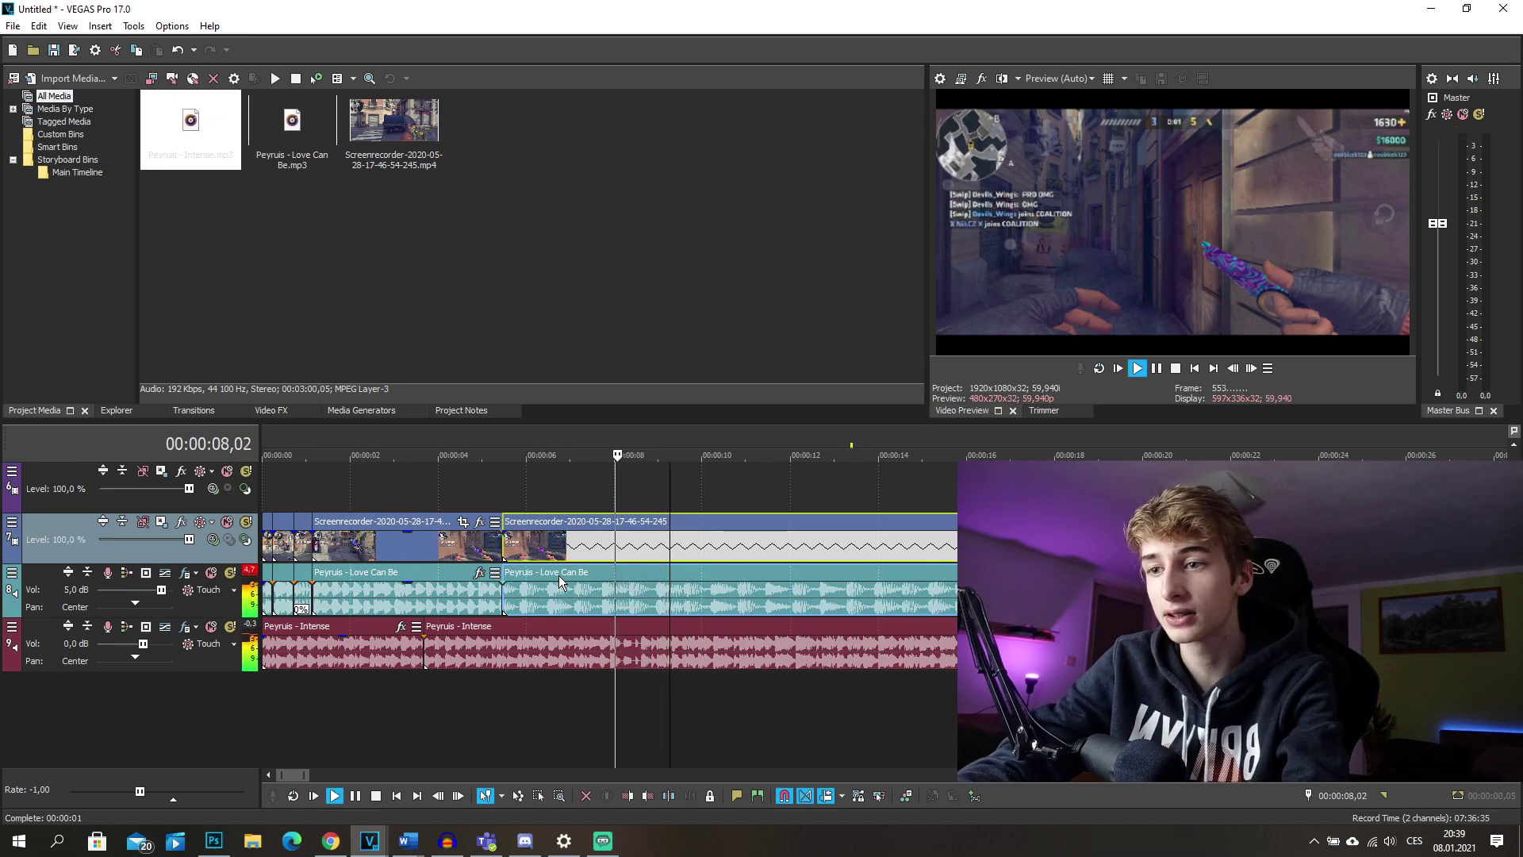
pyautogui.press('k')
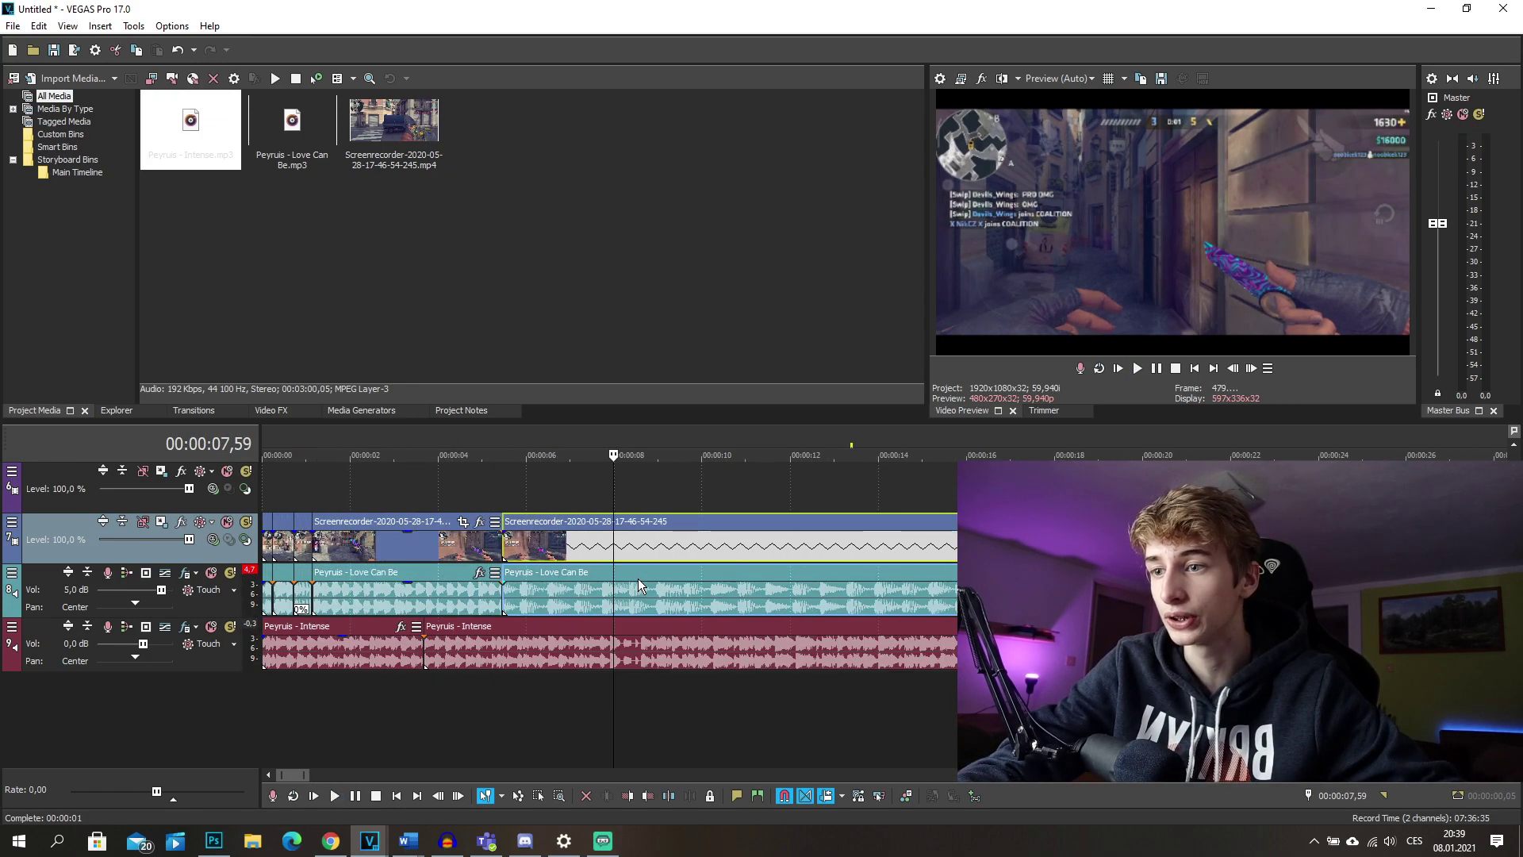
pyautogui.scroll(1, 626, 586)
pyautogui.scroll(-3, 625, 587)
pyautogui.scroll(5, 625, 587)
pyautogui.scroll(-5, 625, 587)
pyautogui.press('w')
pyautogui.scroll(7, 625, 587)
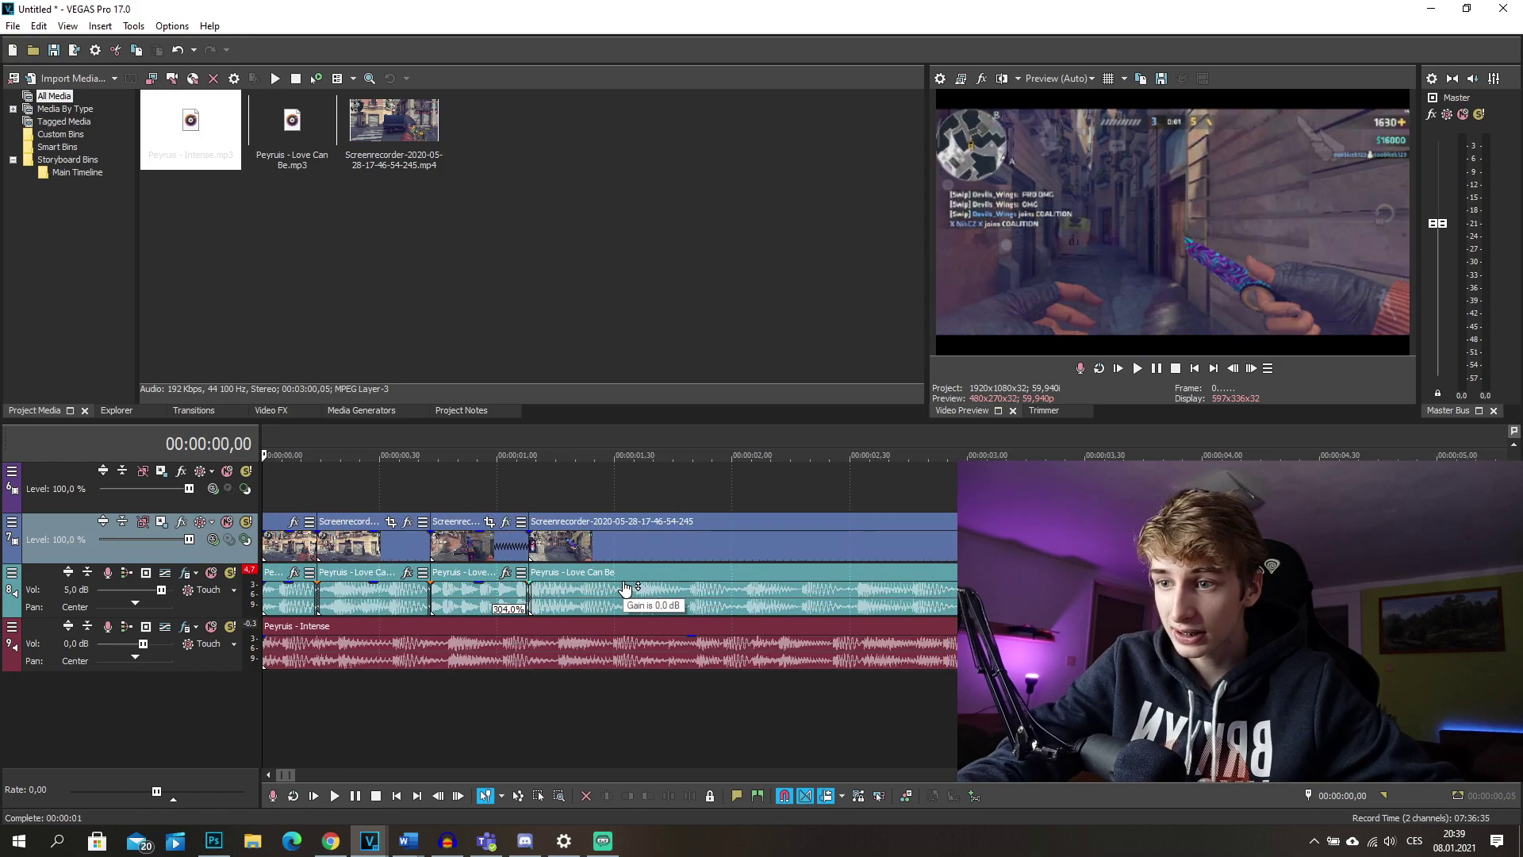
pyautogui.scroll(2, 625, 588)
pyautogui.click(430, 654)
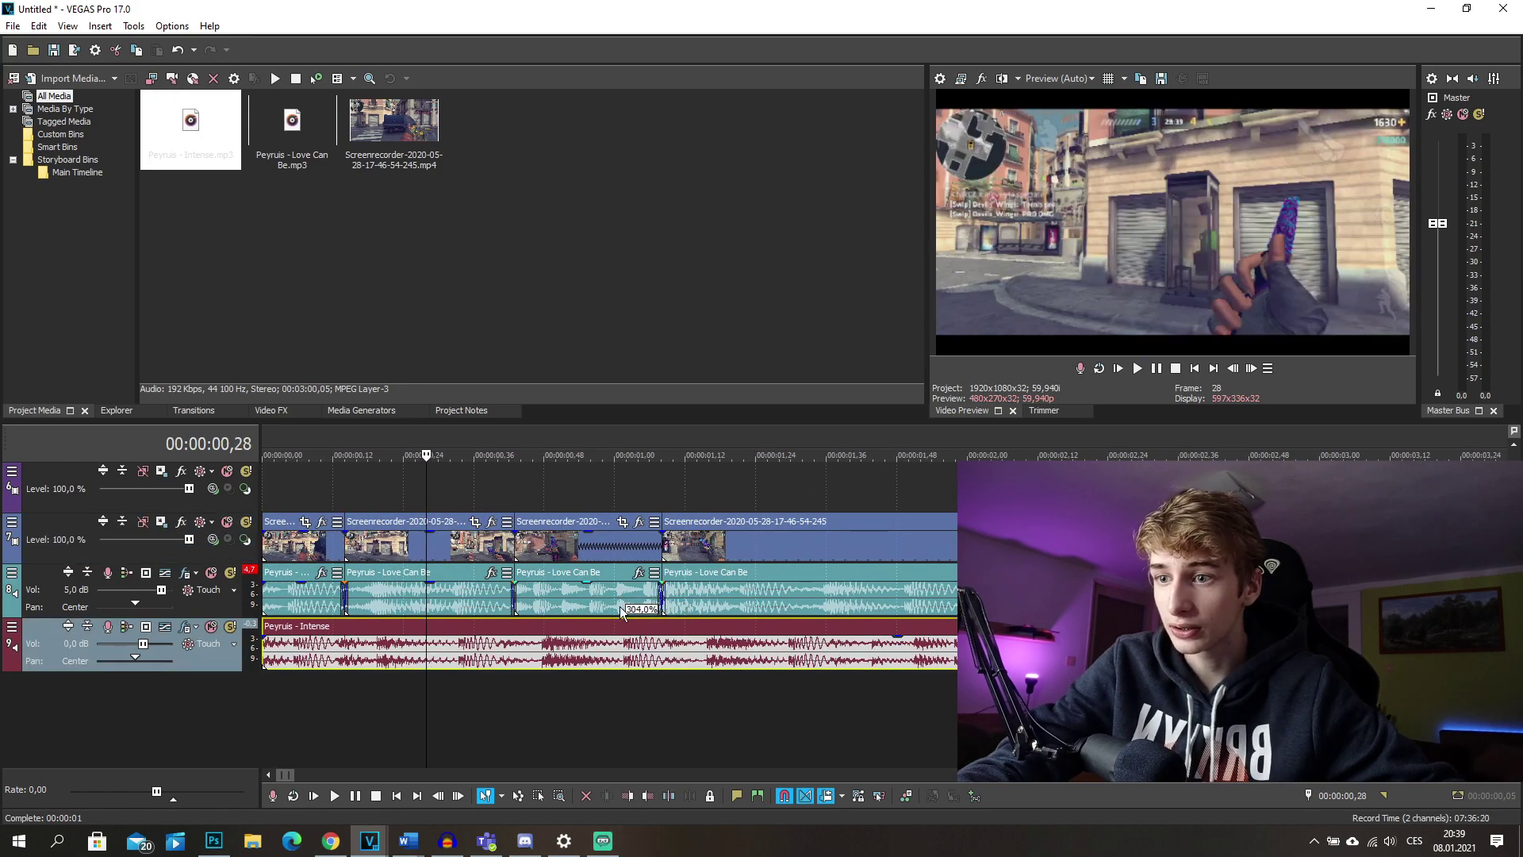
pyautogui.click(579, 558)
pyautogui.click(386, 540)
pyautogui.moveTo(424, 539)
pyautogui.mouseDown()
pyautogui.moveTo(425, 560)
pyautogui.moveTo(432, 534)
pyautogui.mouseUp()
pyautogui.hotkey('ctrl', 'Home')
pyautogui.scroll(1, 529, 572)
pyautogui.click(486, 574)
pyautogui.moveTo(613, 533); pyautogui.dragTo(590, 502)
pyautogui.click(556, 579)
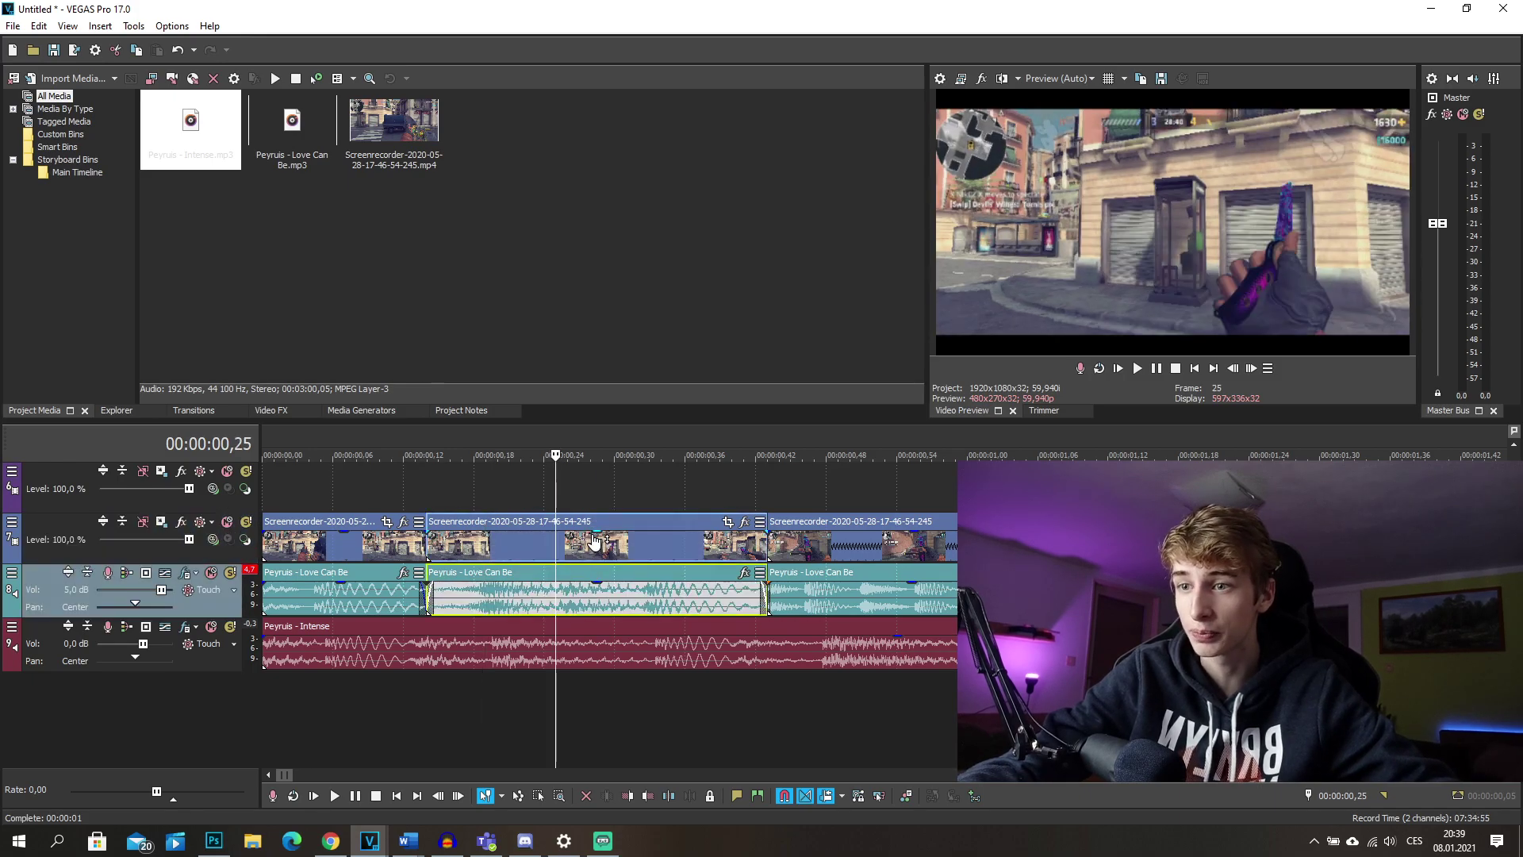
pyautogui.click(594, 539)
pyautogui.scroll(-5, 580, 625)
pyautogui.scroll(10, 581, 625)
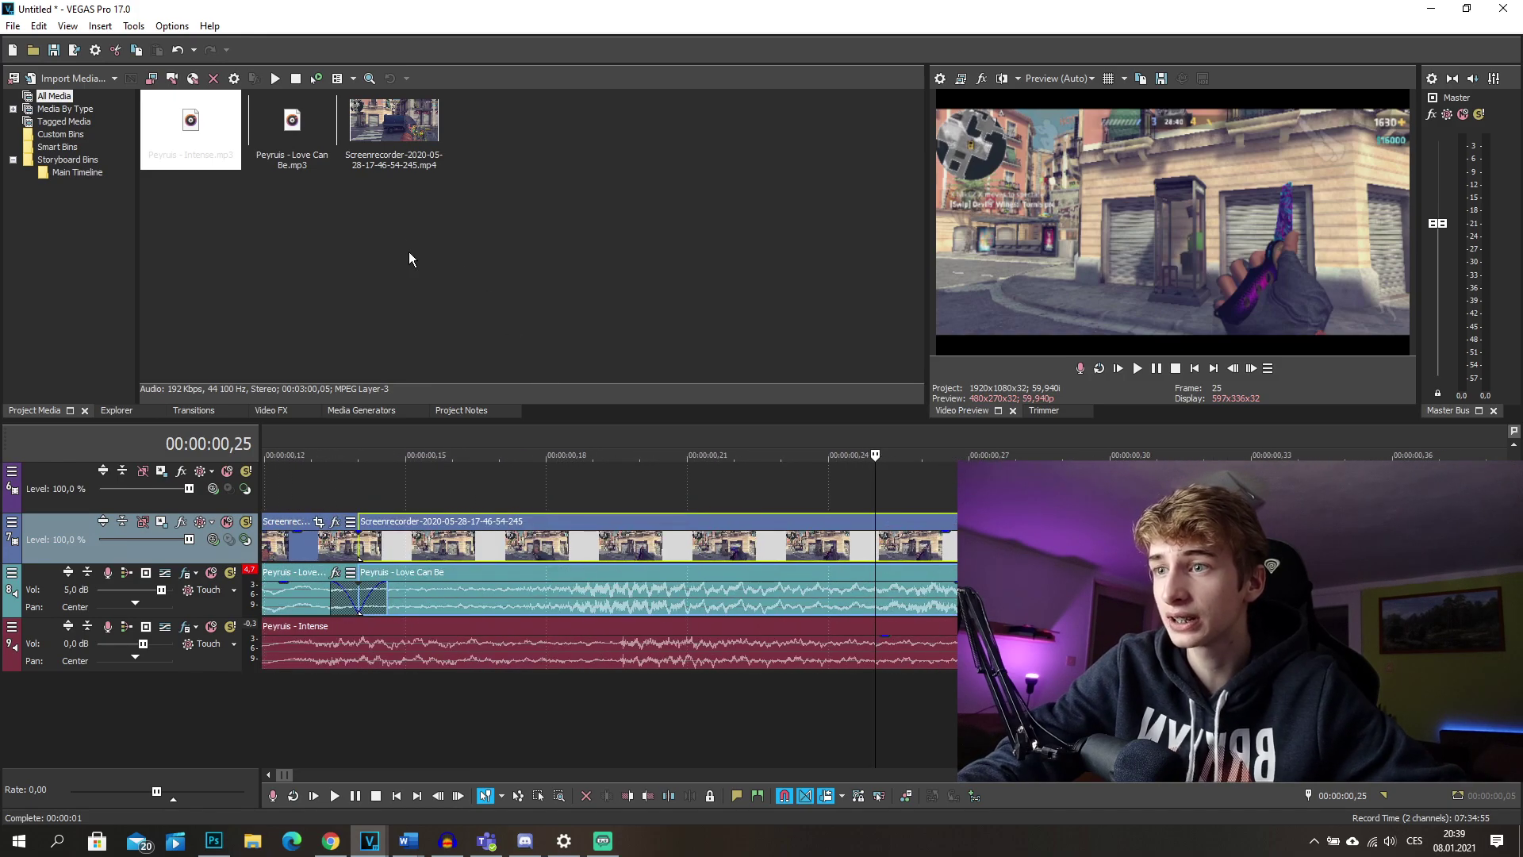
pyautogui.click(383, 131)
# Drop the Screenrecorder mp4 from Project Media onto new video and audio tracks
pyautogui.moveTo(447, 351); pyautogui.dragTo(534, 502)
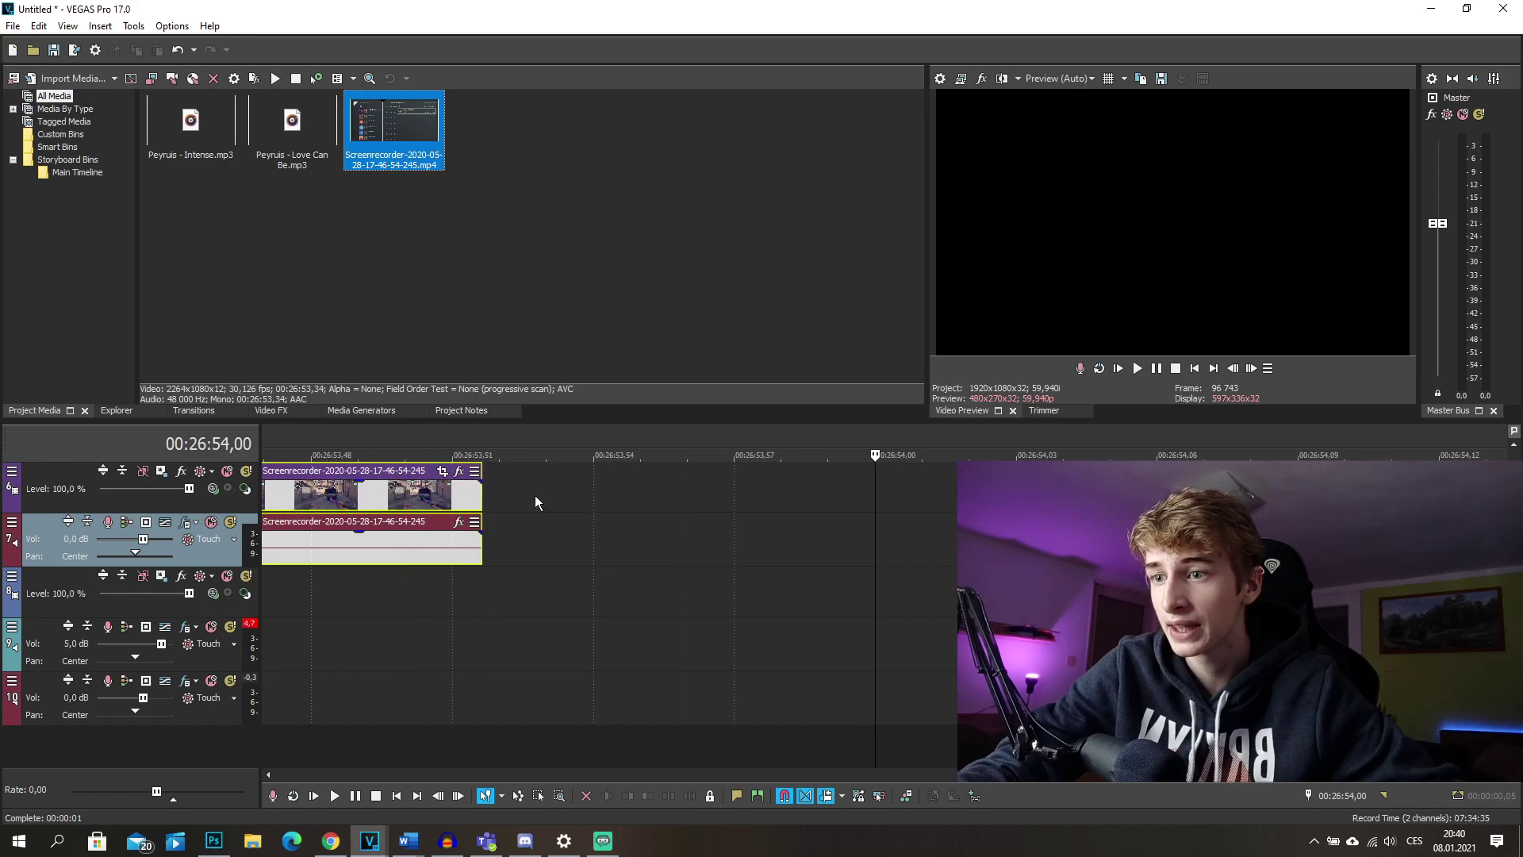
pyautogui.scroll(-1, 536, 500)
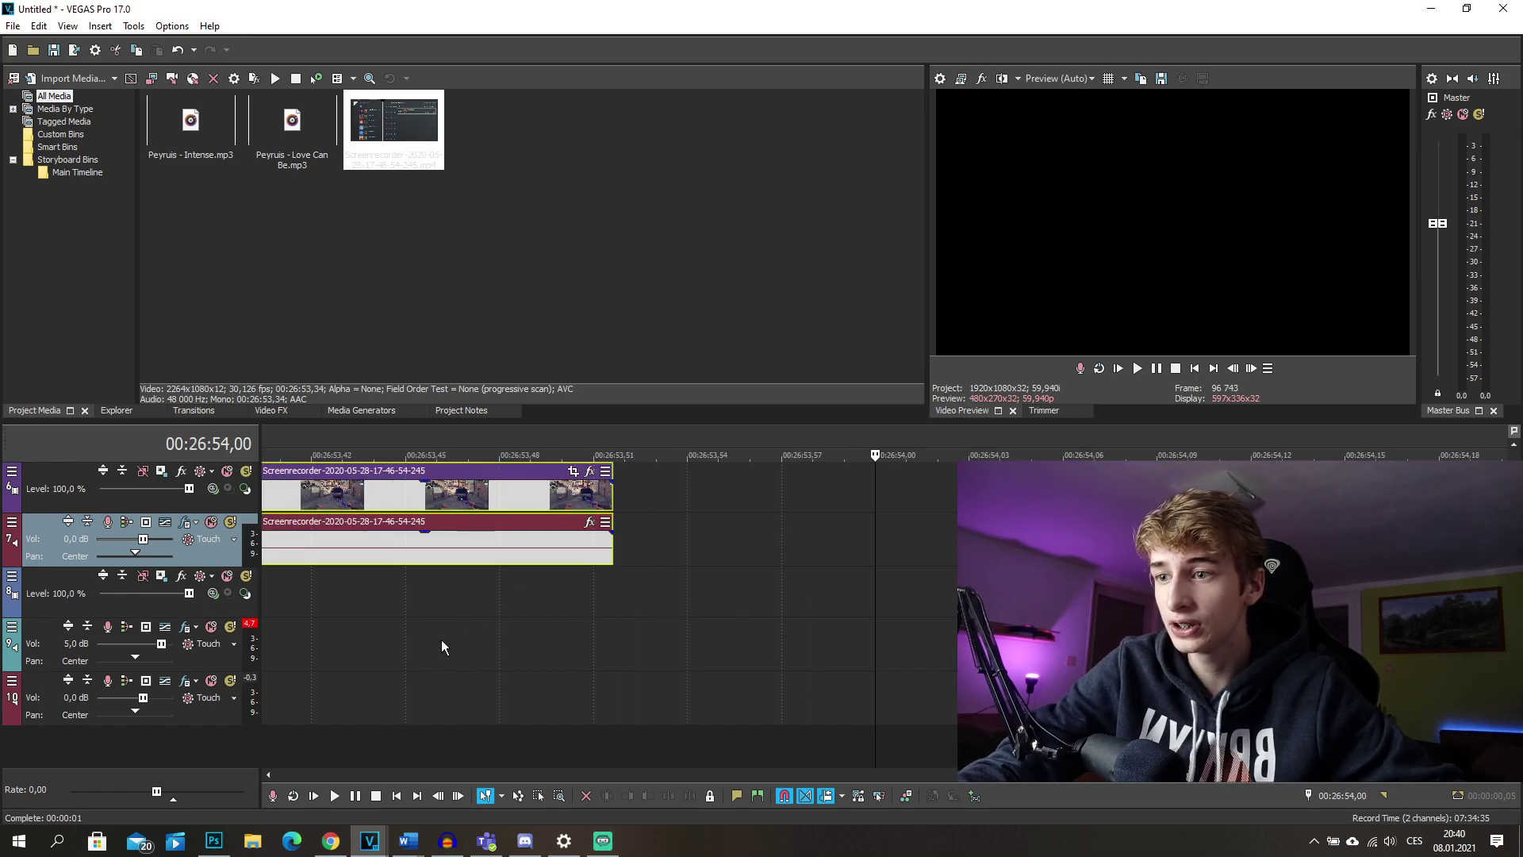
pyautogui.click(441, 639)
pyautogui.hotkey('ctrl', 'Home')
pyautogui.scroll(1, 449, 631)
pyautogui.scroll(-1, 769, 601)
# Select the new gameplay events, toggle the new video track's mute, and nudge them earlier
pyautogui.click(842, 554)
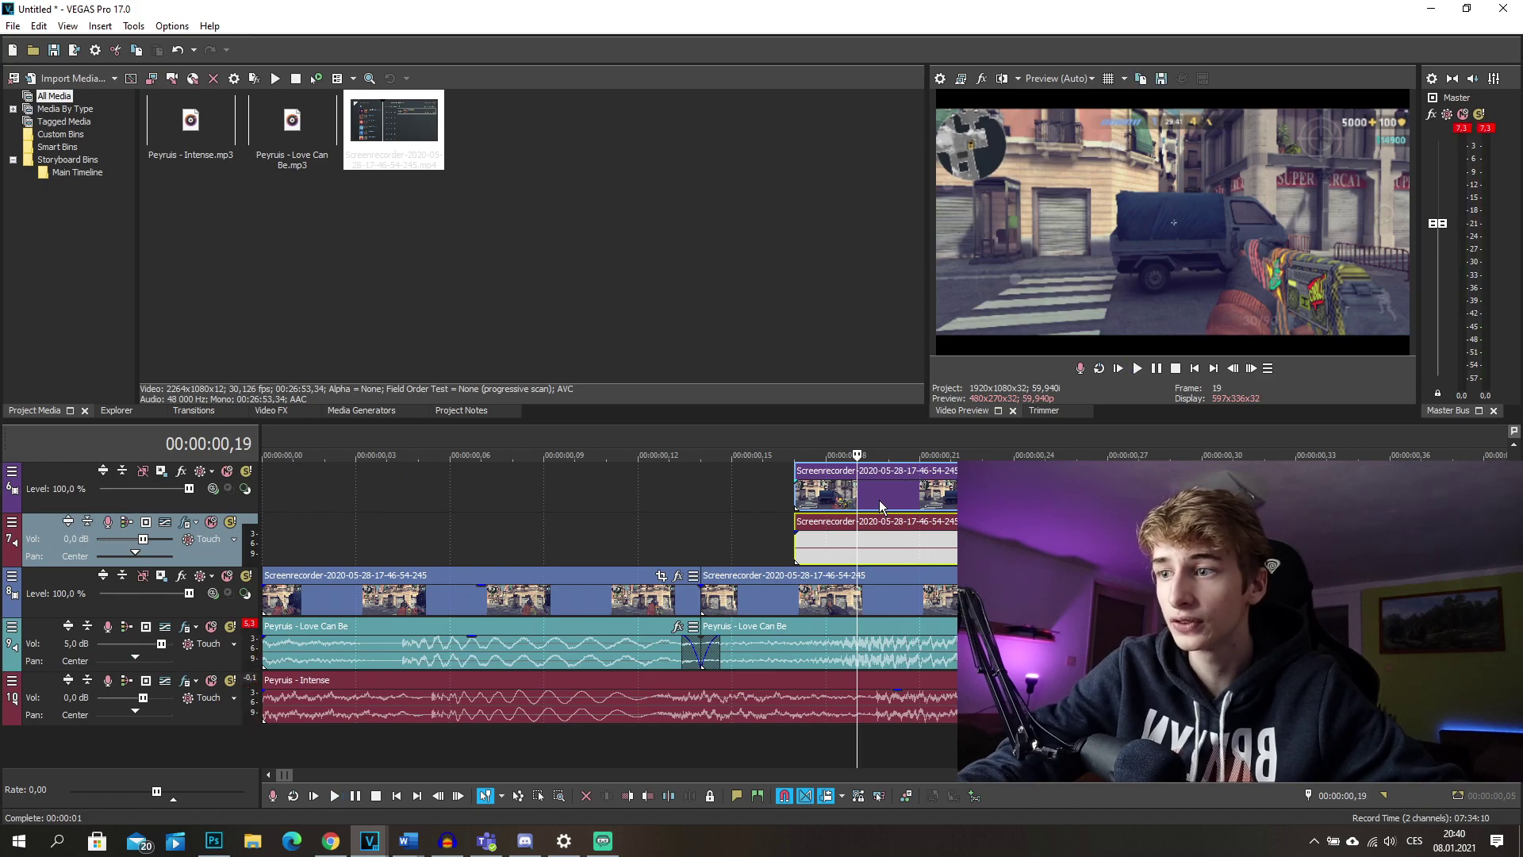
pyautogui.click(226, 472)
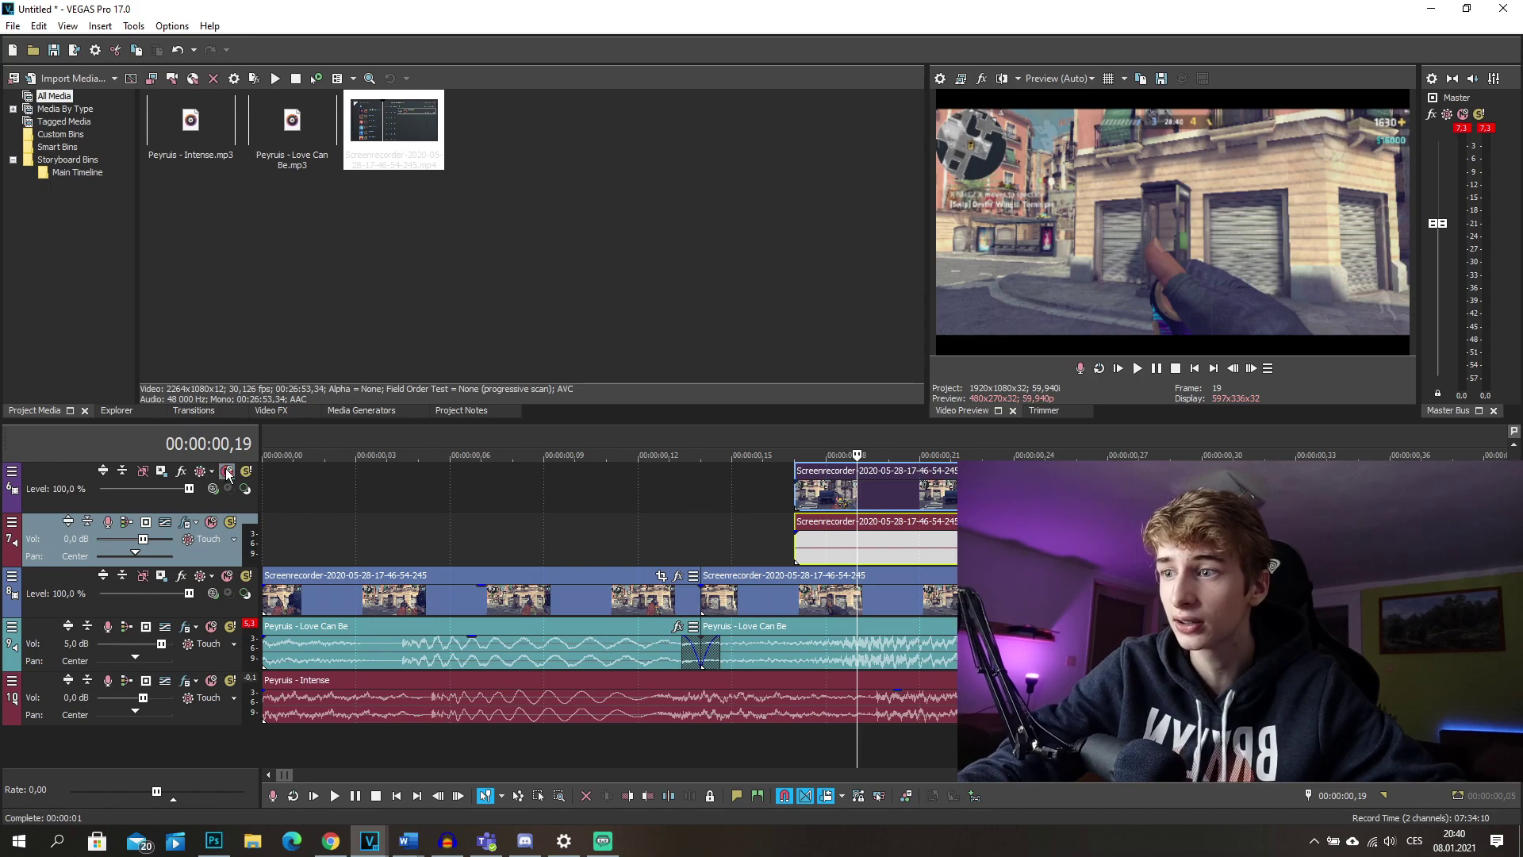
pyautogui.click(226, 473)
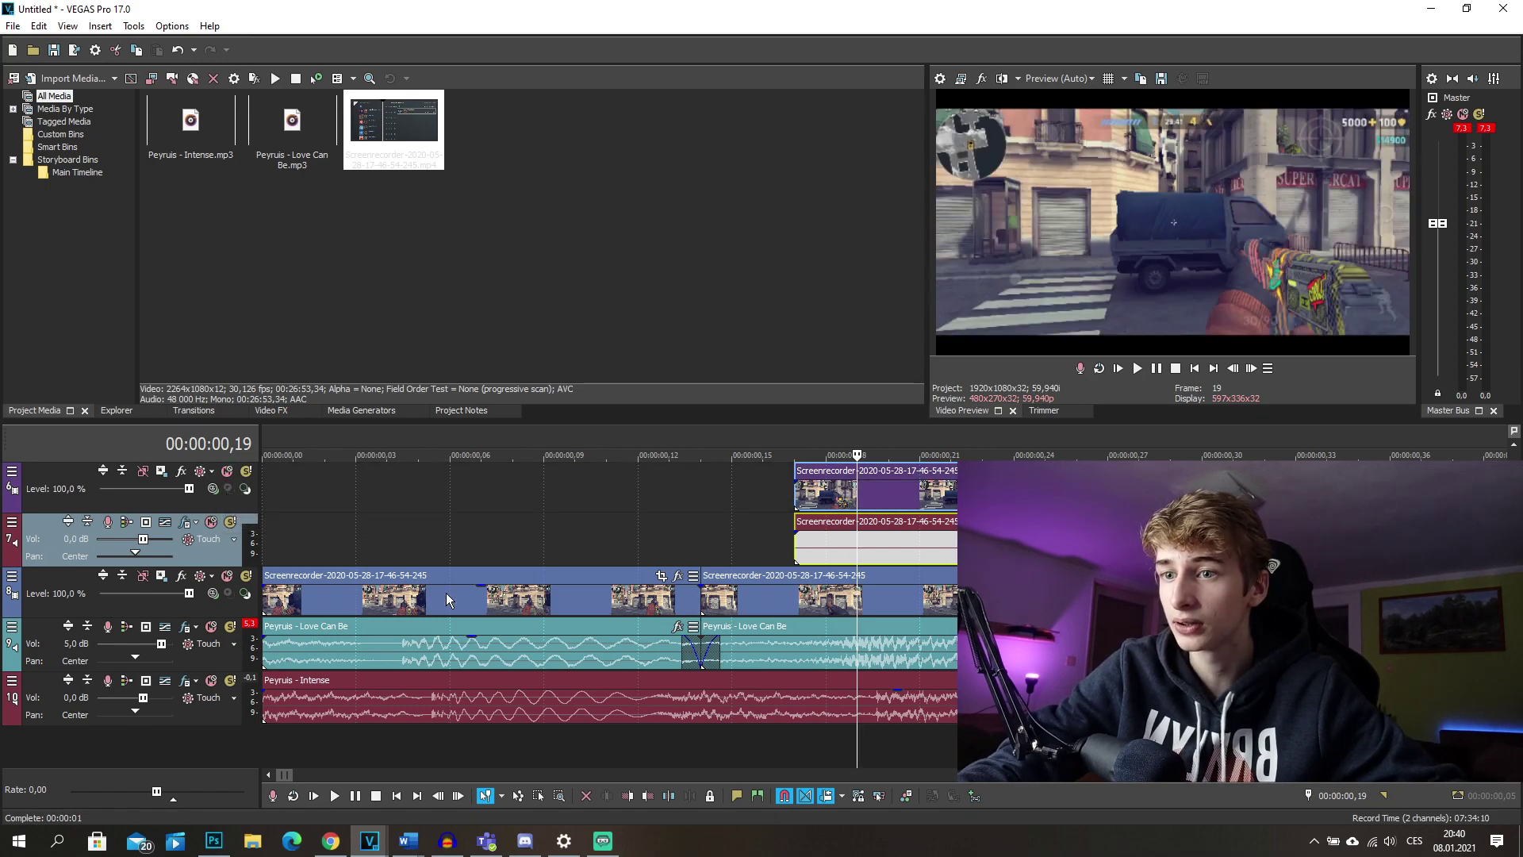
pyautogui.moveTo(915, 529); pyautogui.dragTo(557, 501)
pyautogui.scroll(-2, 559, 501)
pyautogui.press('Home')
pyautogui.scroll(9, 561, 501)
pyautogui.scroll(-5, 634, 525)
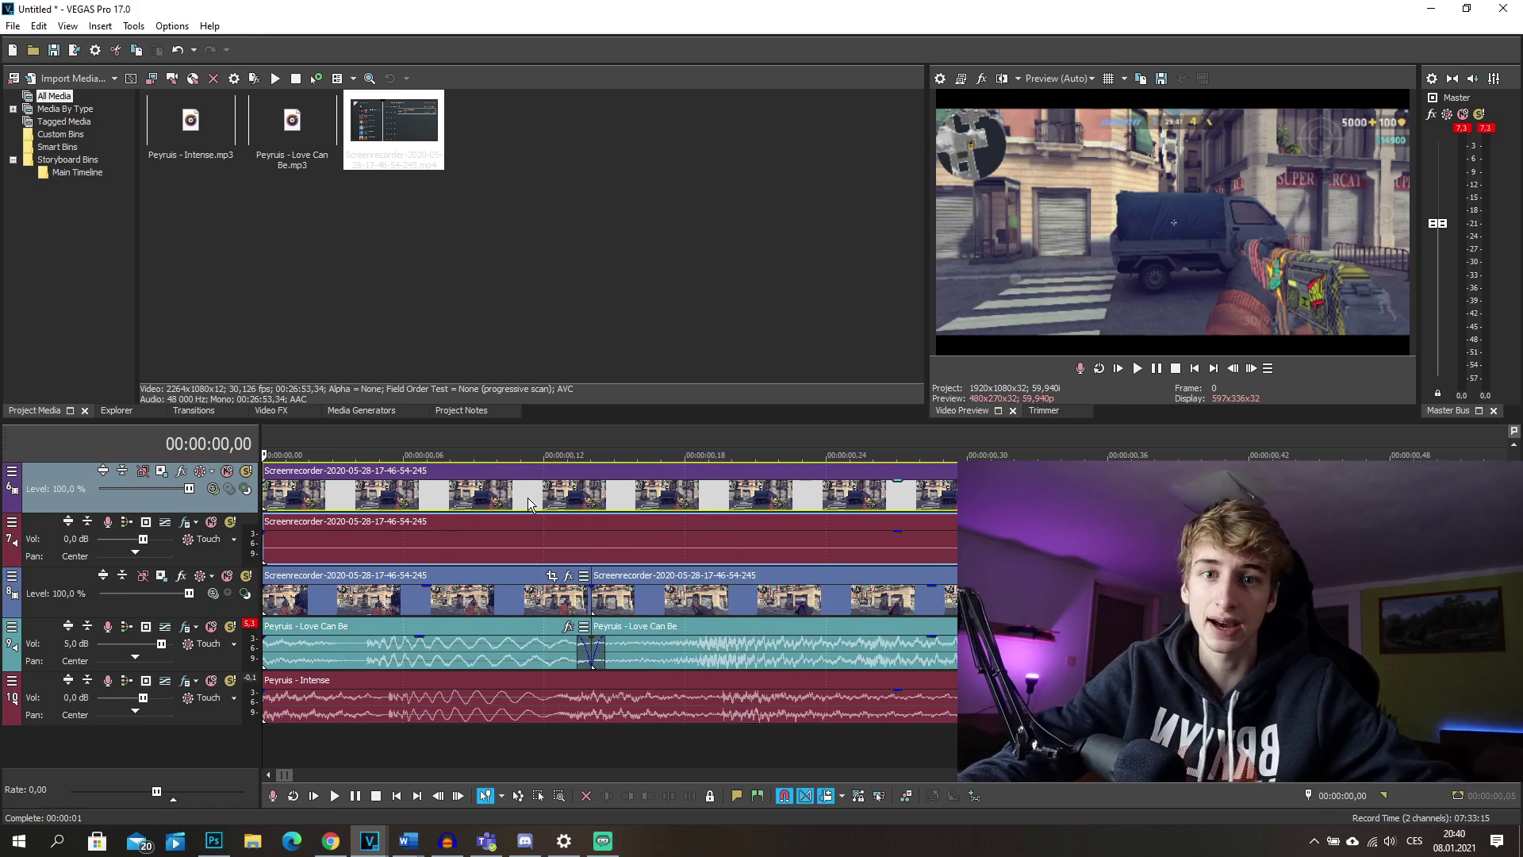
pyautogui.scroll(-10, 535, 505)
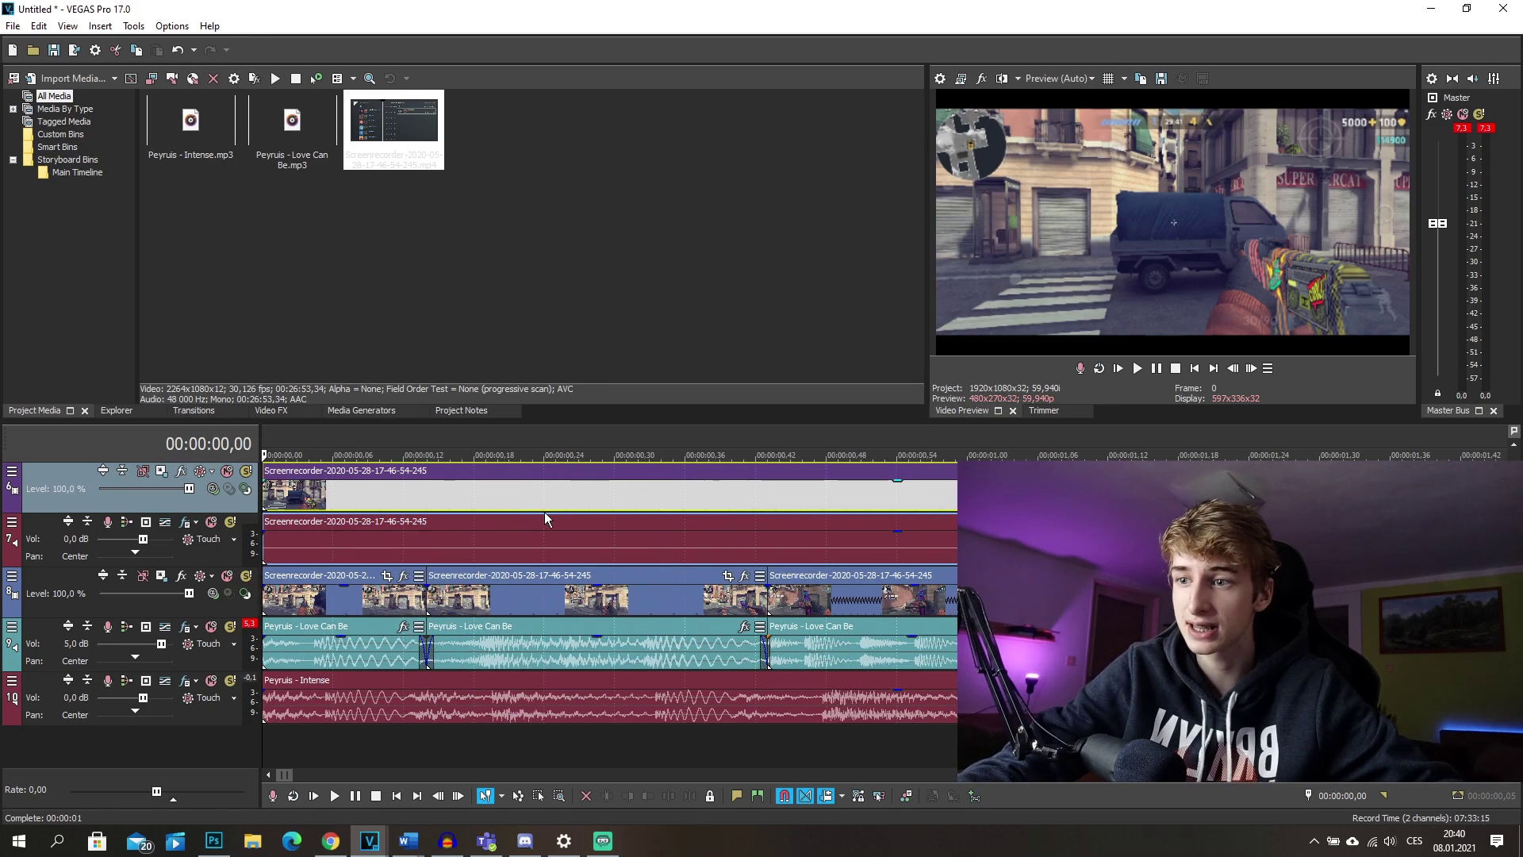
# Slide the new gameplay video and audio events so they start at the timeline's beginning
pyautogui.click(698, 558)
pyautogui.scroll(-8, 698, 559)
pyautogui.click(693, 554)
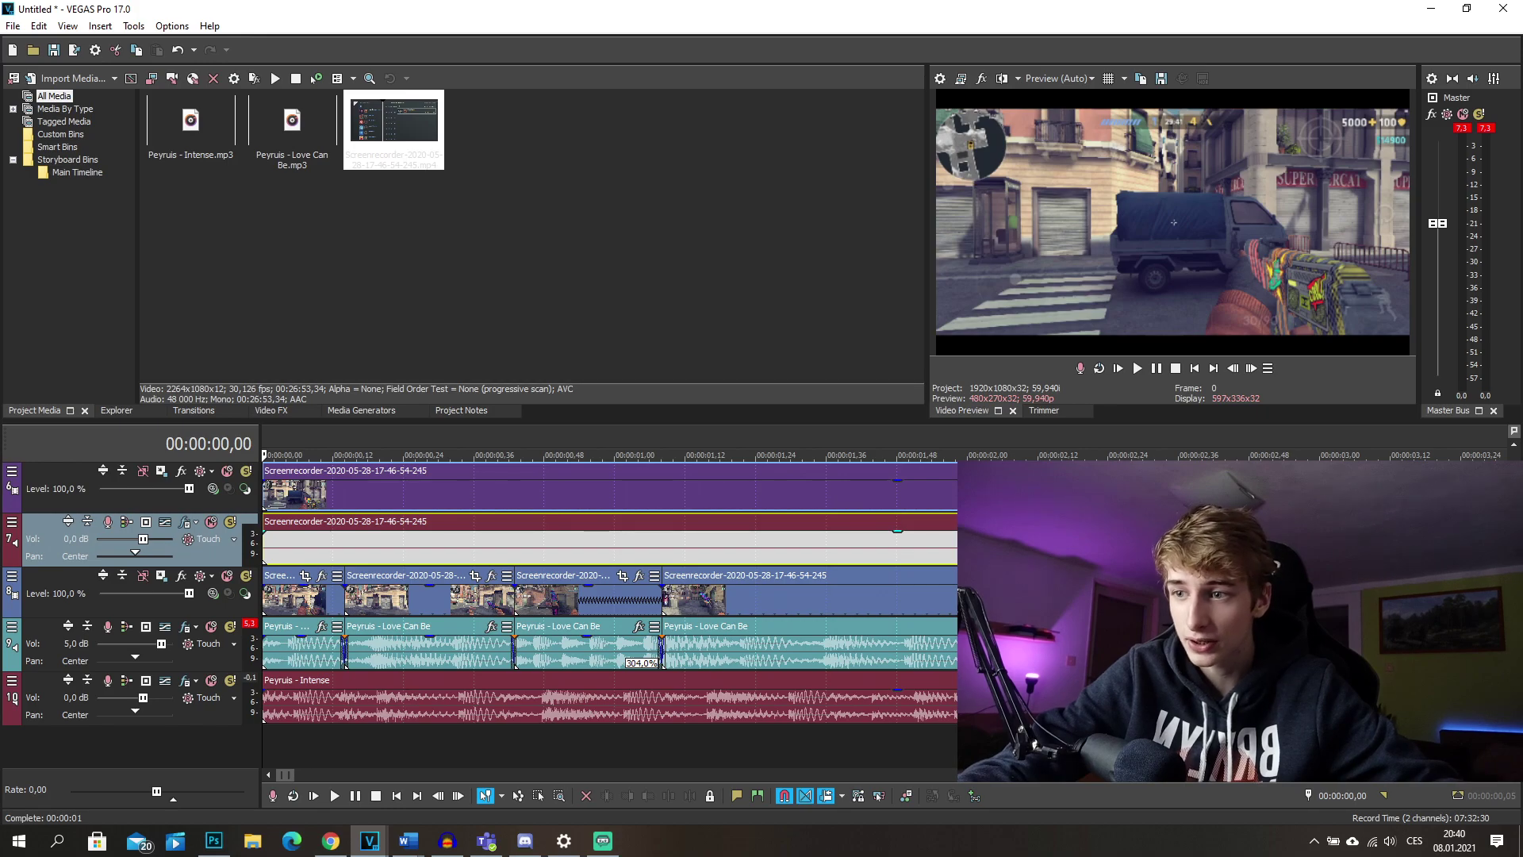
pyautogui.scroll(-3, 694, 718)
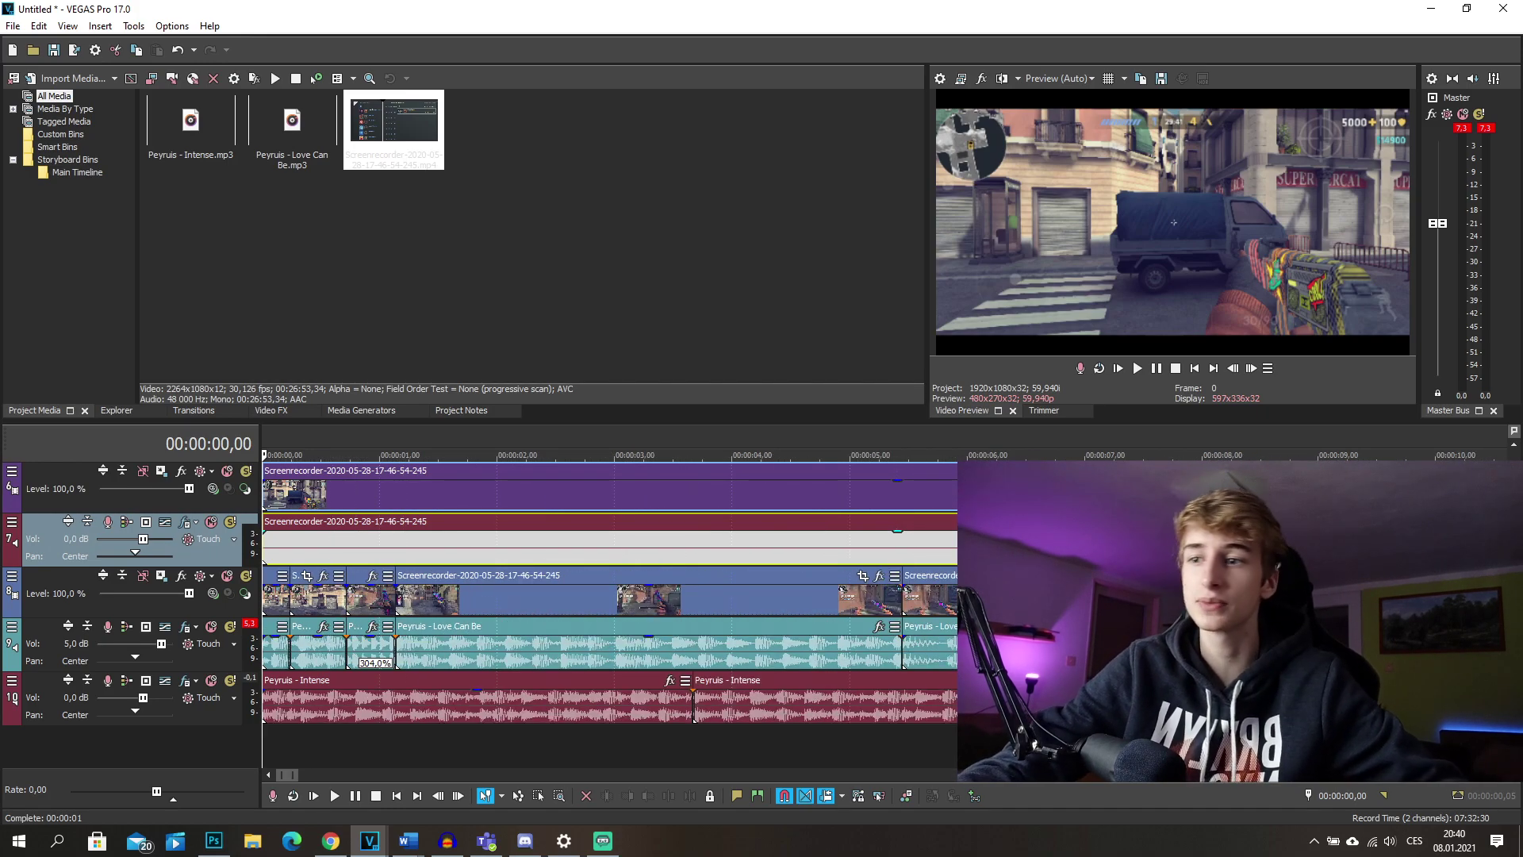
pyautogui.click(657, 547)
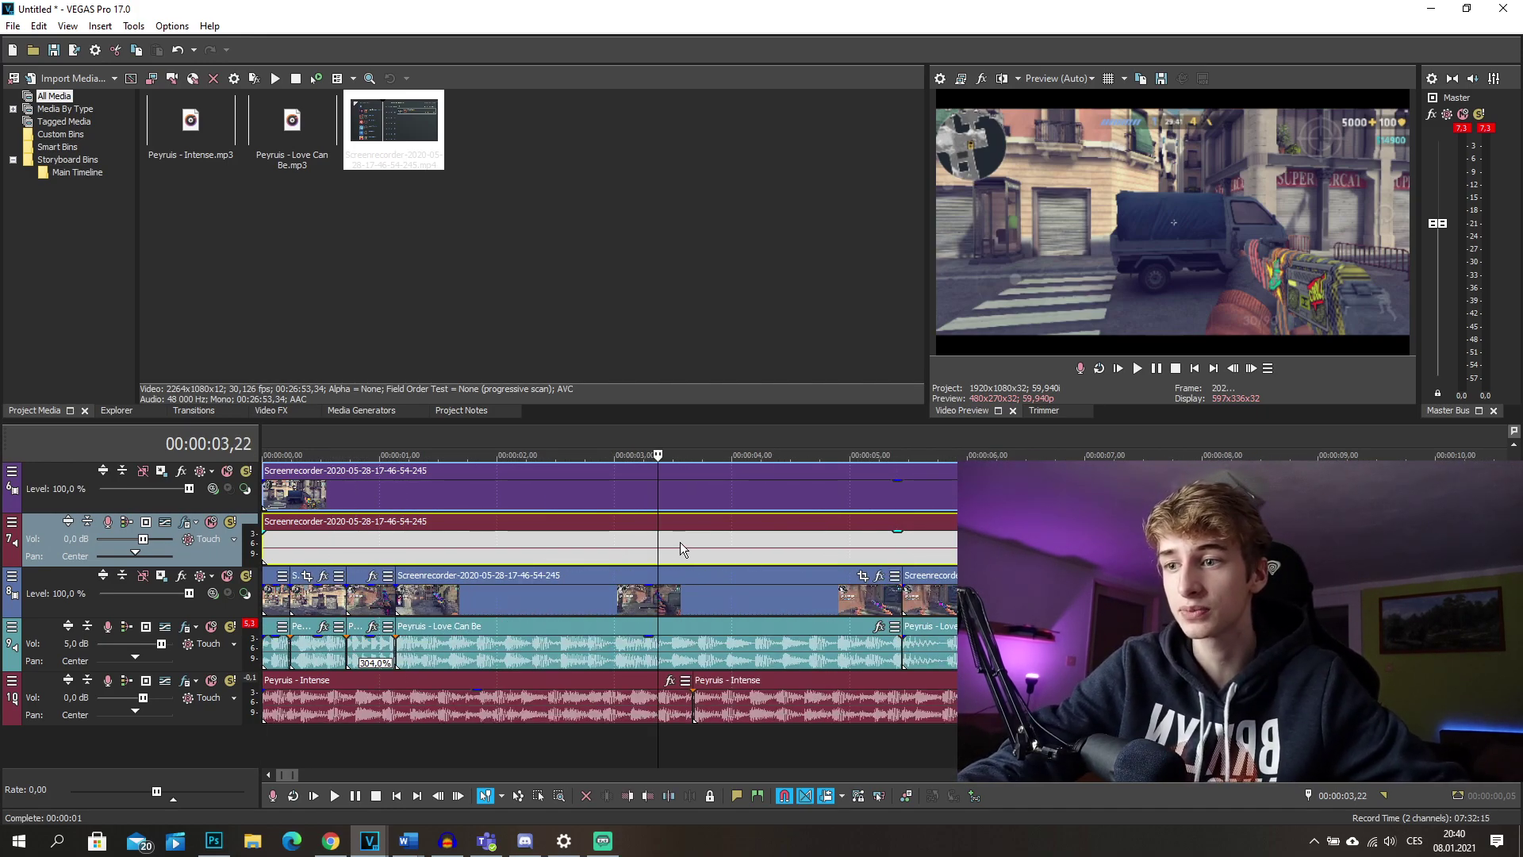
pyautogui.moveTo(726, 541); pyautogui.dragTo(855, 540)
pyautogui.moveTo(853, 541); pyautogui.dragTo(669, 535)
pyautogui.hotkey('ctrl', 'Home')
pyautogui.scroll(5, 670, 537)
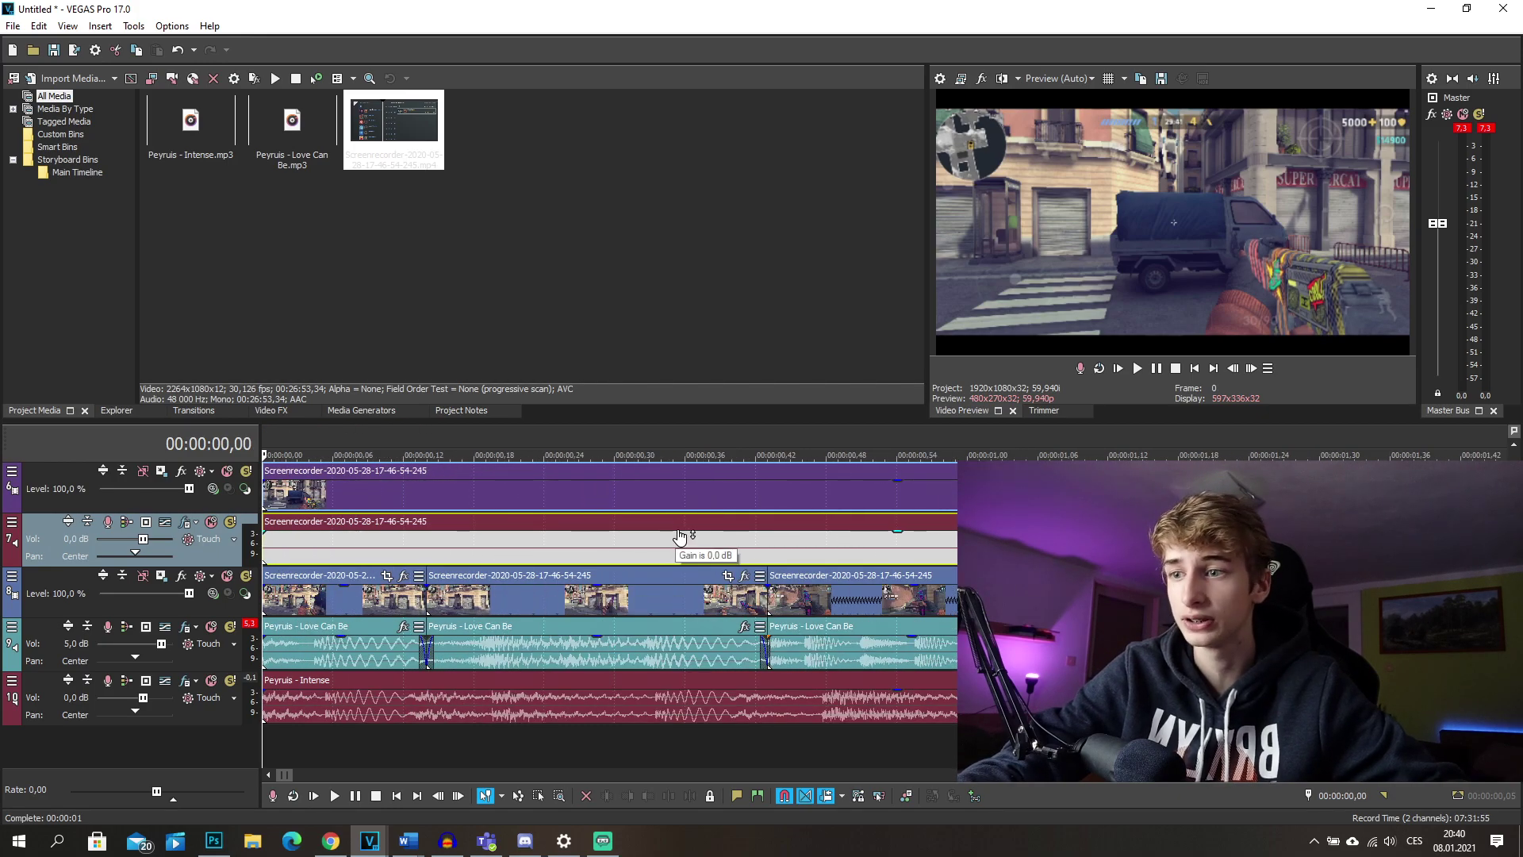
pyautogui.scroll(-6, 684, 579)
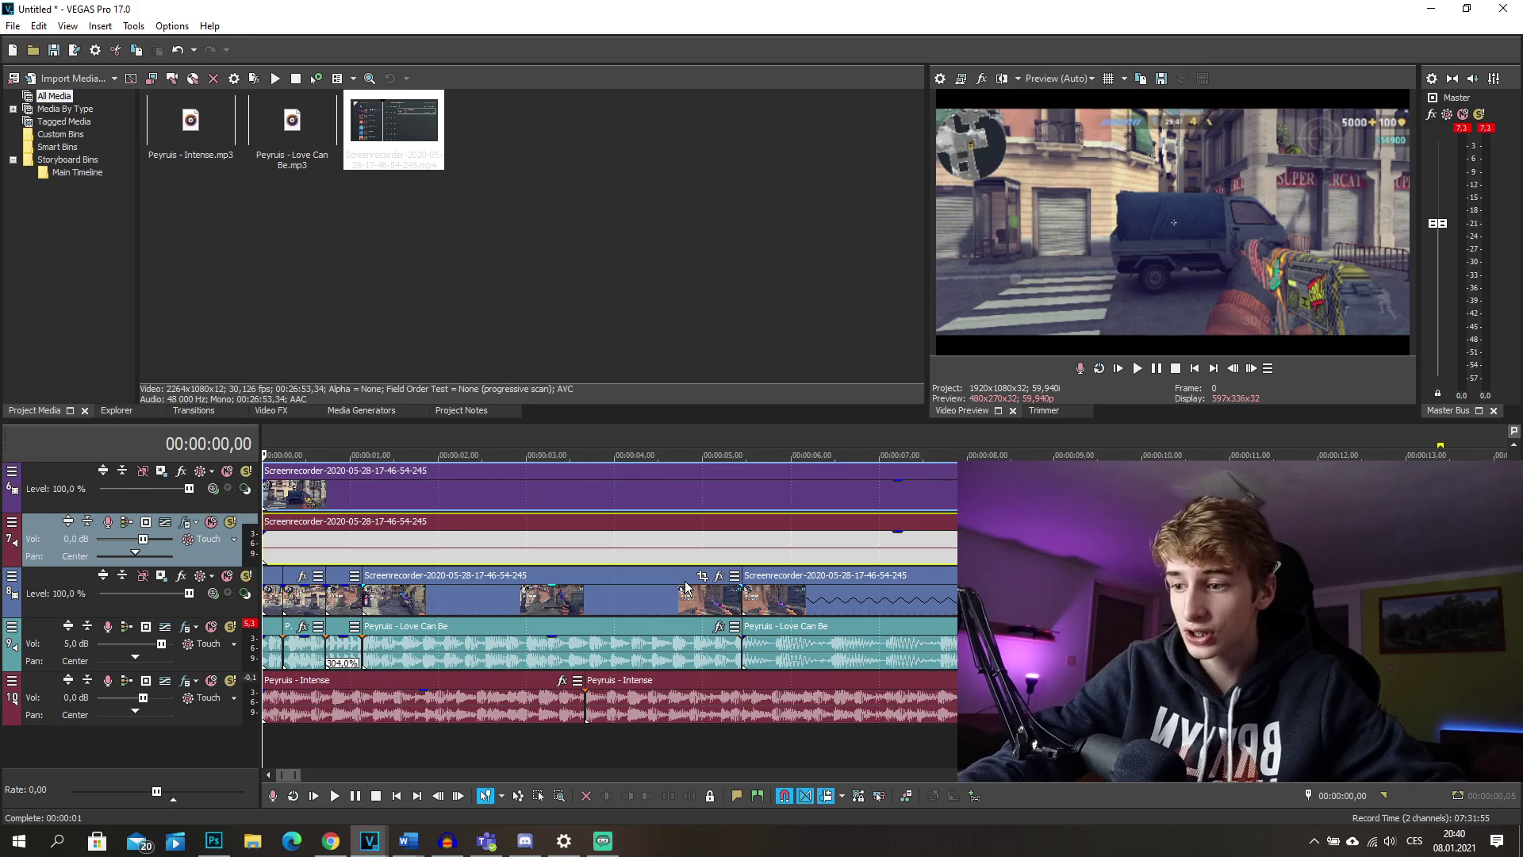
pyautogui.scroll(-1, 683, 582)
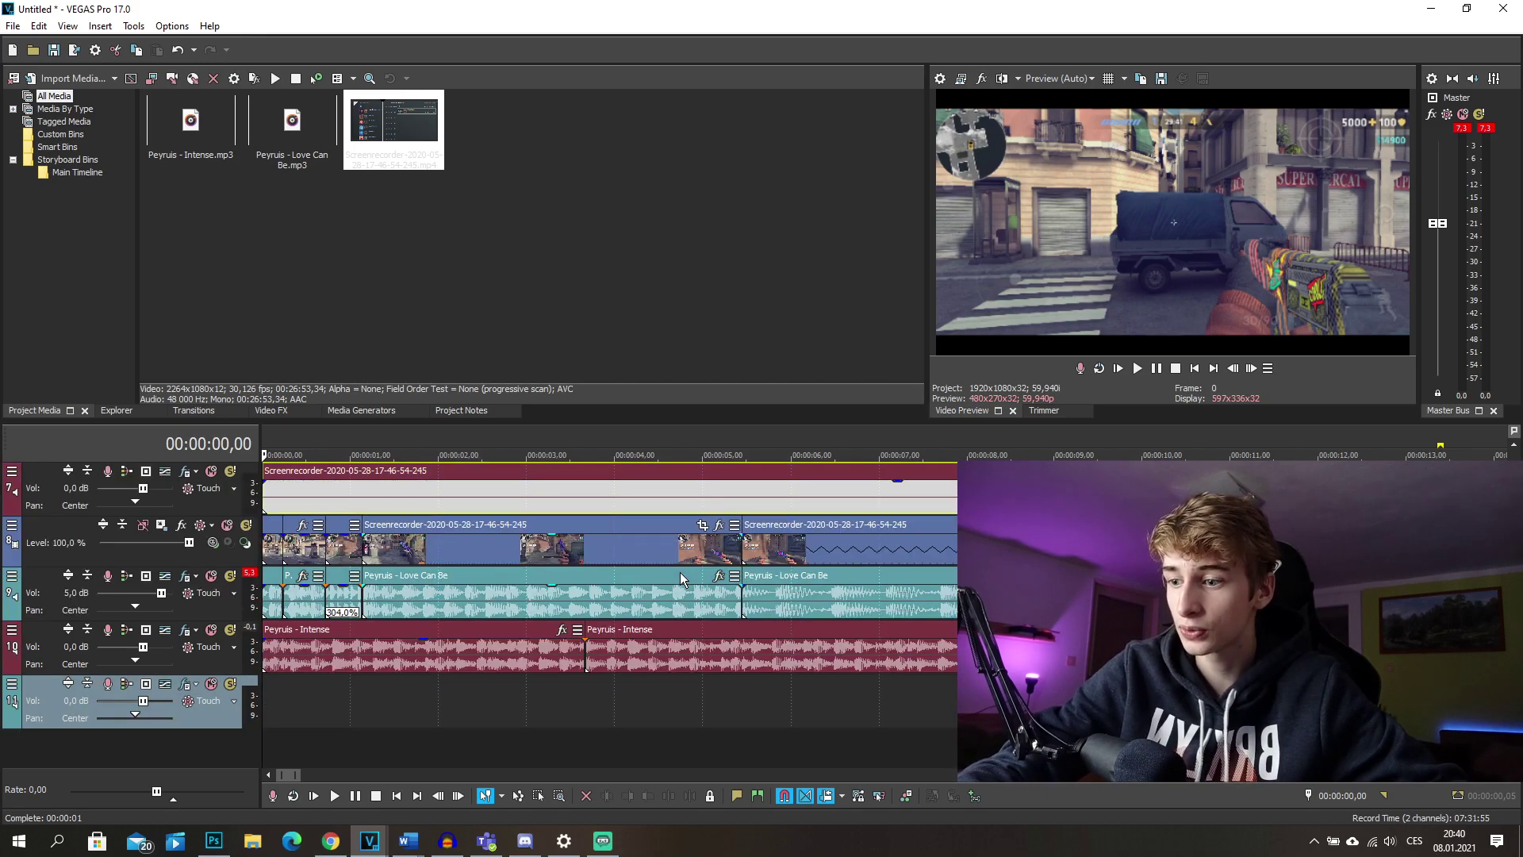
pyautogui.scroll(4, 679, 573)
pyautogui.scroll(-3, 677, 569)
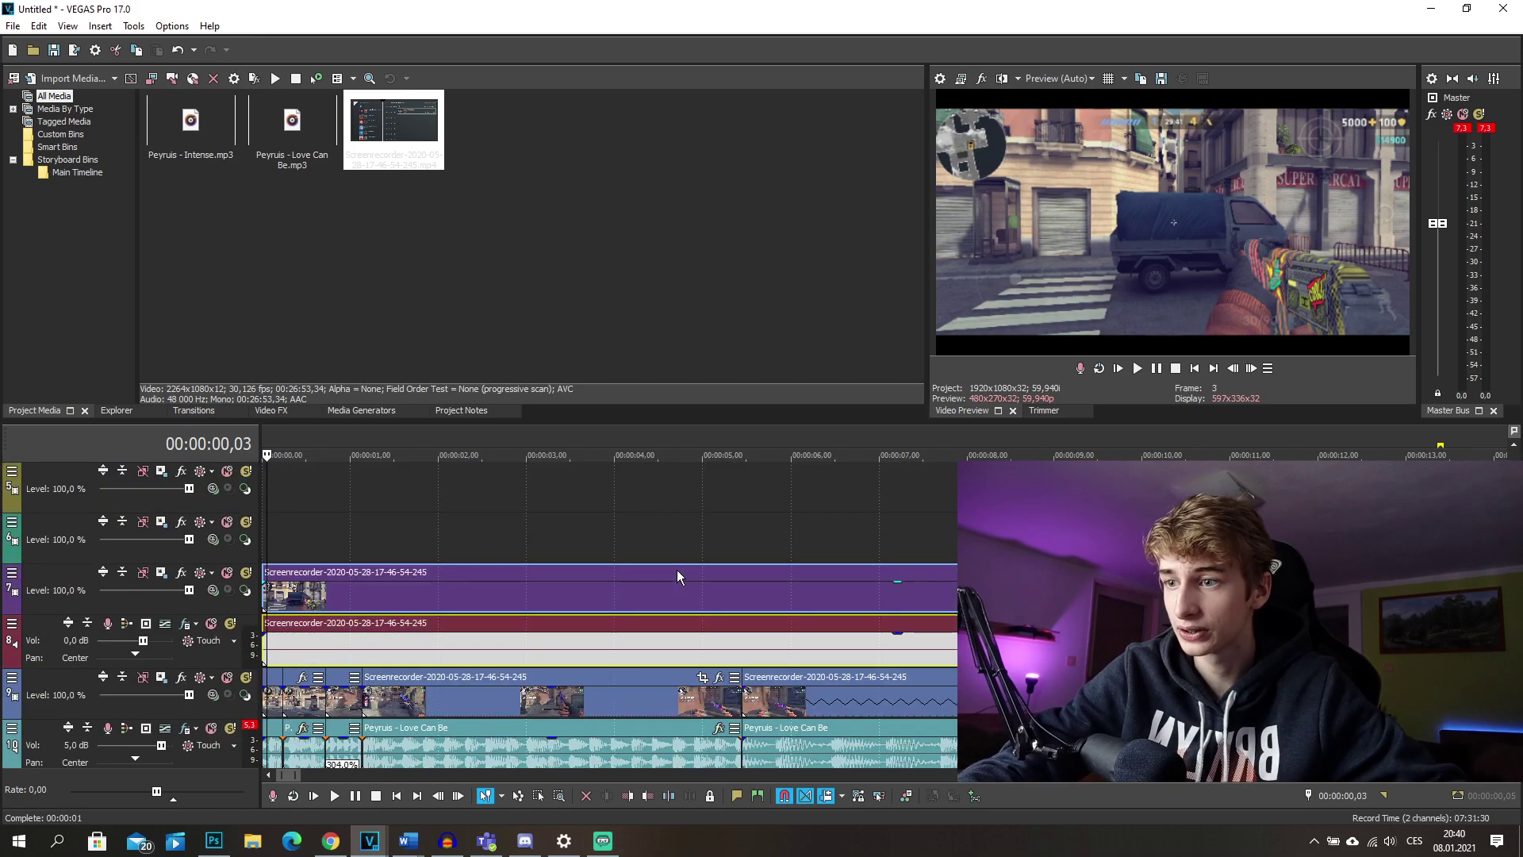
pyautogui.click(363, 410)
# Drag the VEGAS Titles & Text (Default) preset from Media Generators onto the top video track
pyautogui.scroll(-7, 102, 301)
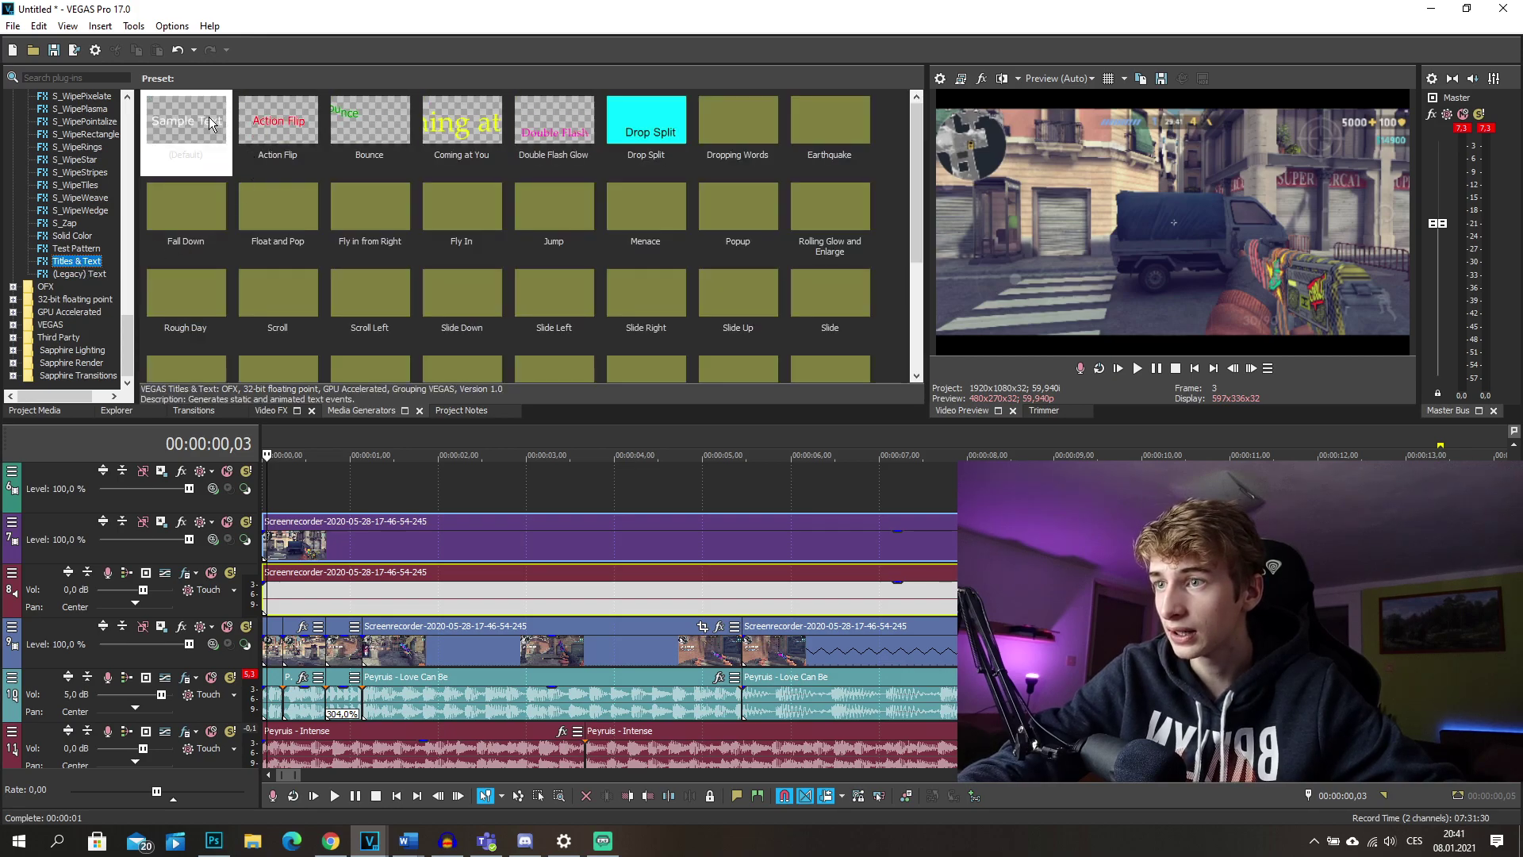
pyautogui.scroll(5, 70, 246)
pyautogui.scroll(-5, 87, 304)
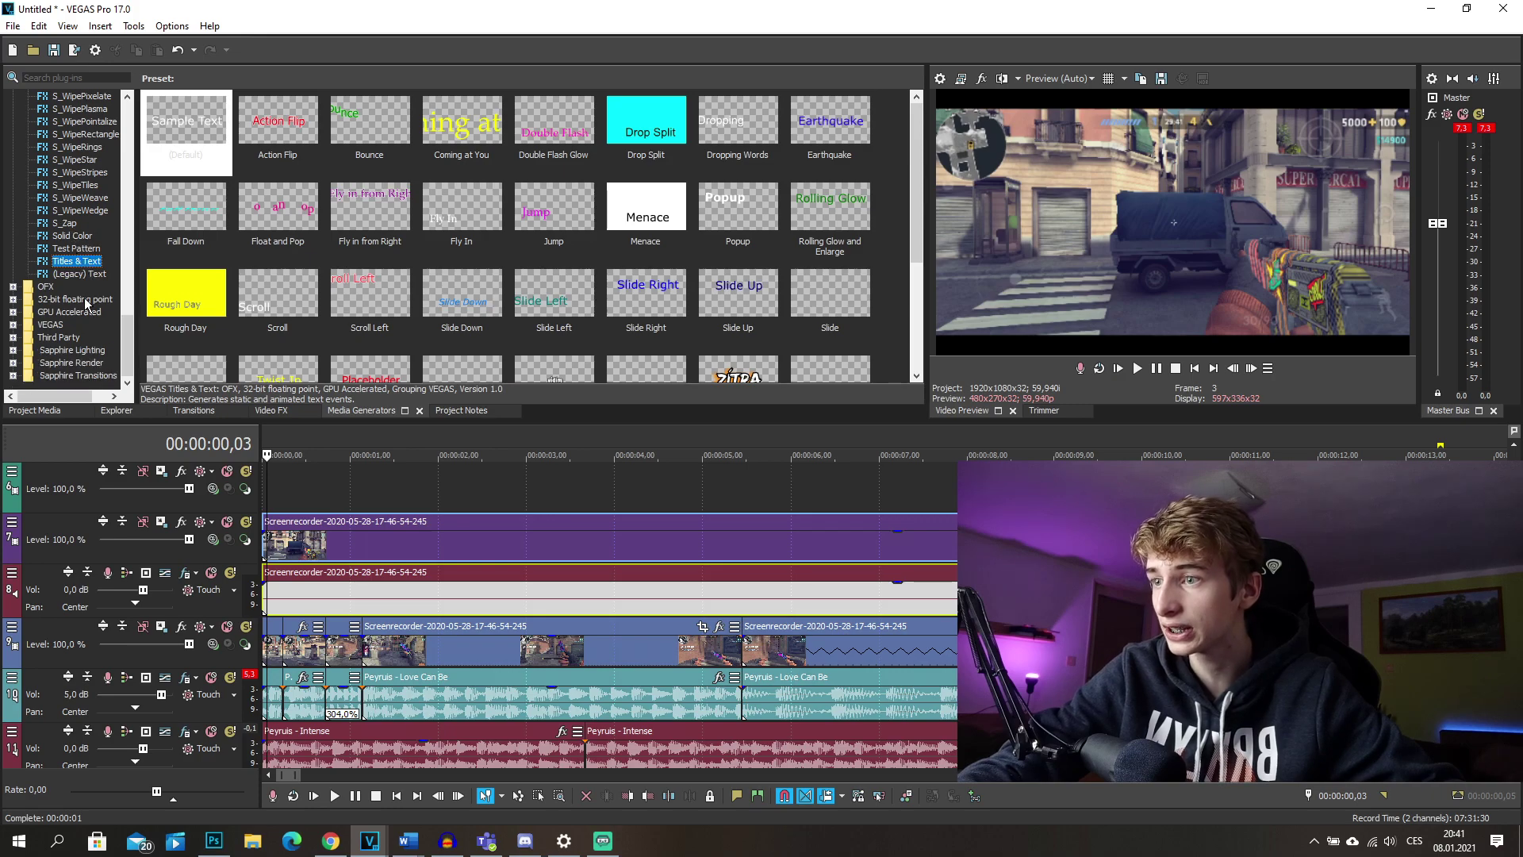
pyautogui.doubleClick(50, 324)
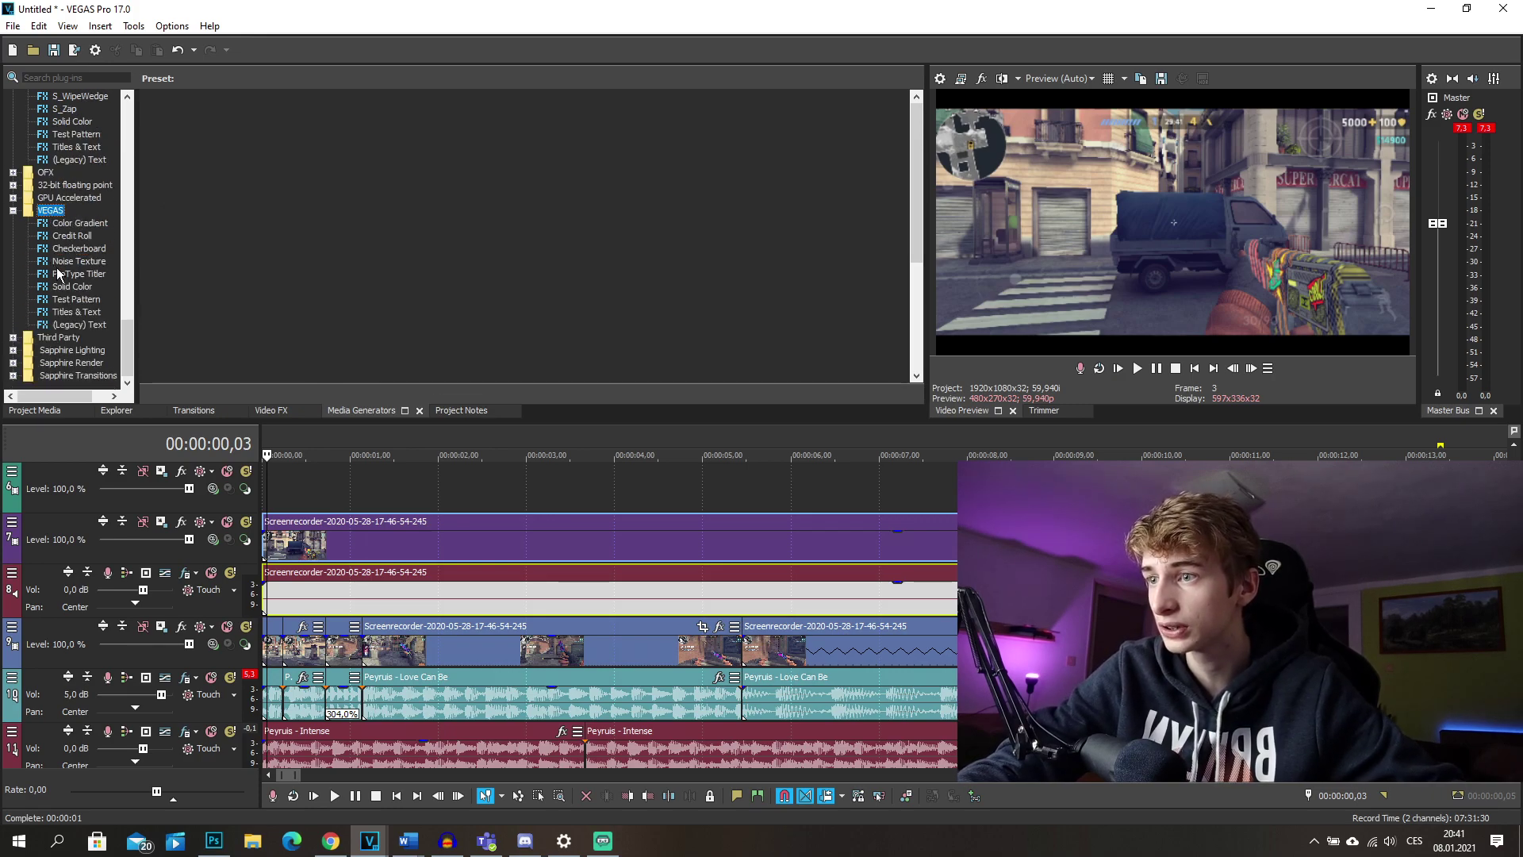
pyautogui.click(85, 313)
pyautogui.click(186, 127)
pyautogui.moveTo(186, 127); pyautogui.dragTo(245, 226)
pyautogui.moveTo(275, 277); pyautogui.dragTo(449, 489)
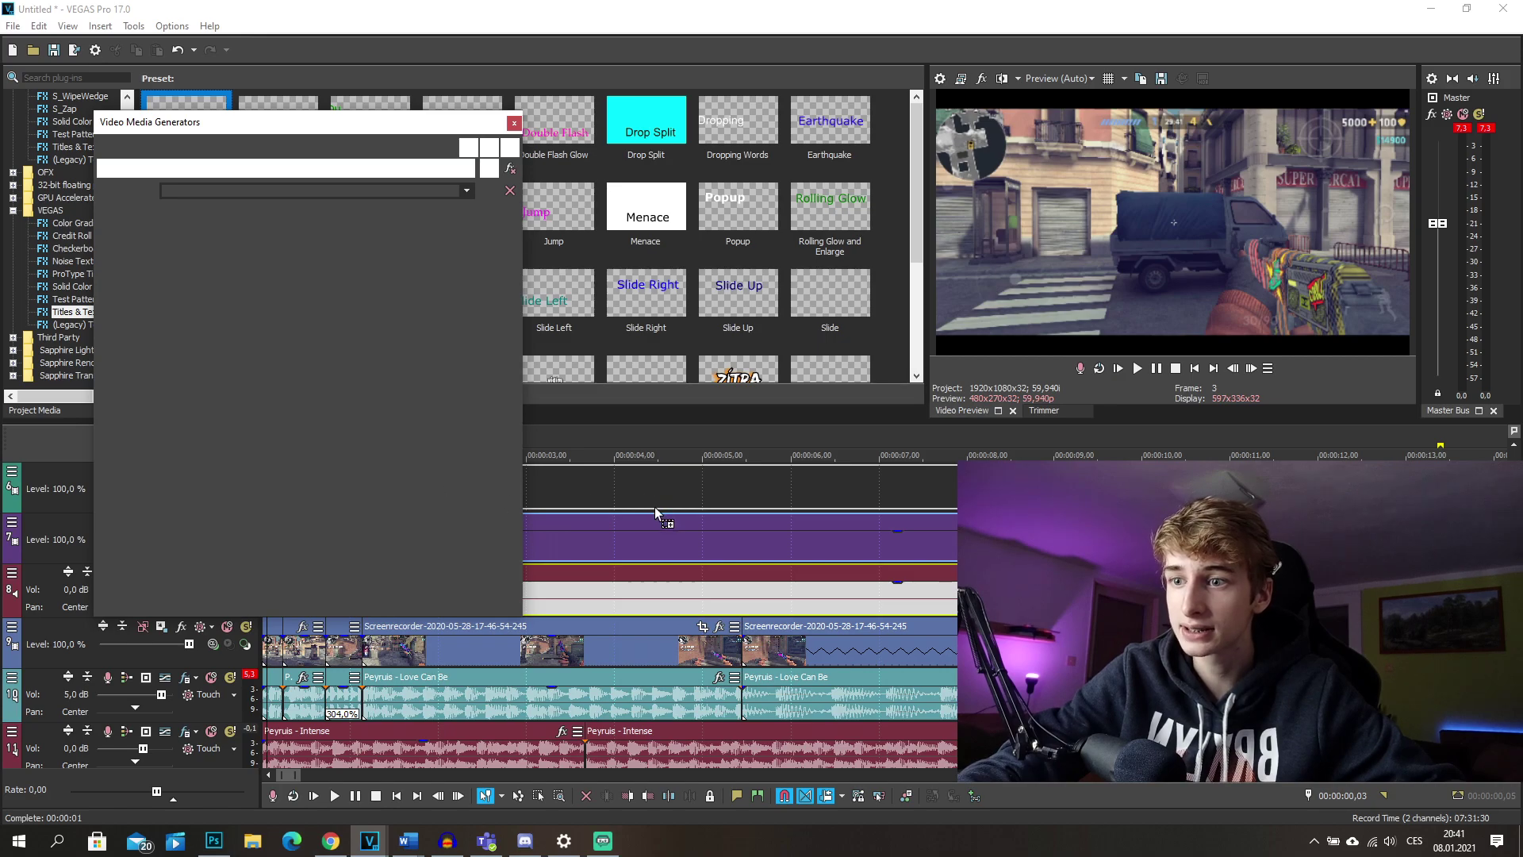
# Replace the sample text with 'ahoj' and enlarge it to 2,524 scale
pyautogui.moveTo(429, 309); pyautogui.dragTo(105, 310)
pyautogui.write('sdasdad')
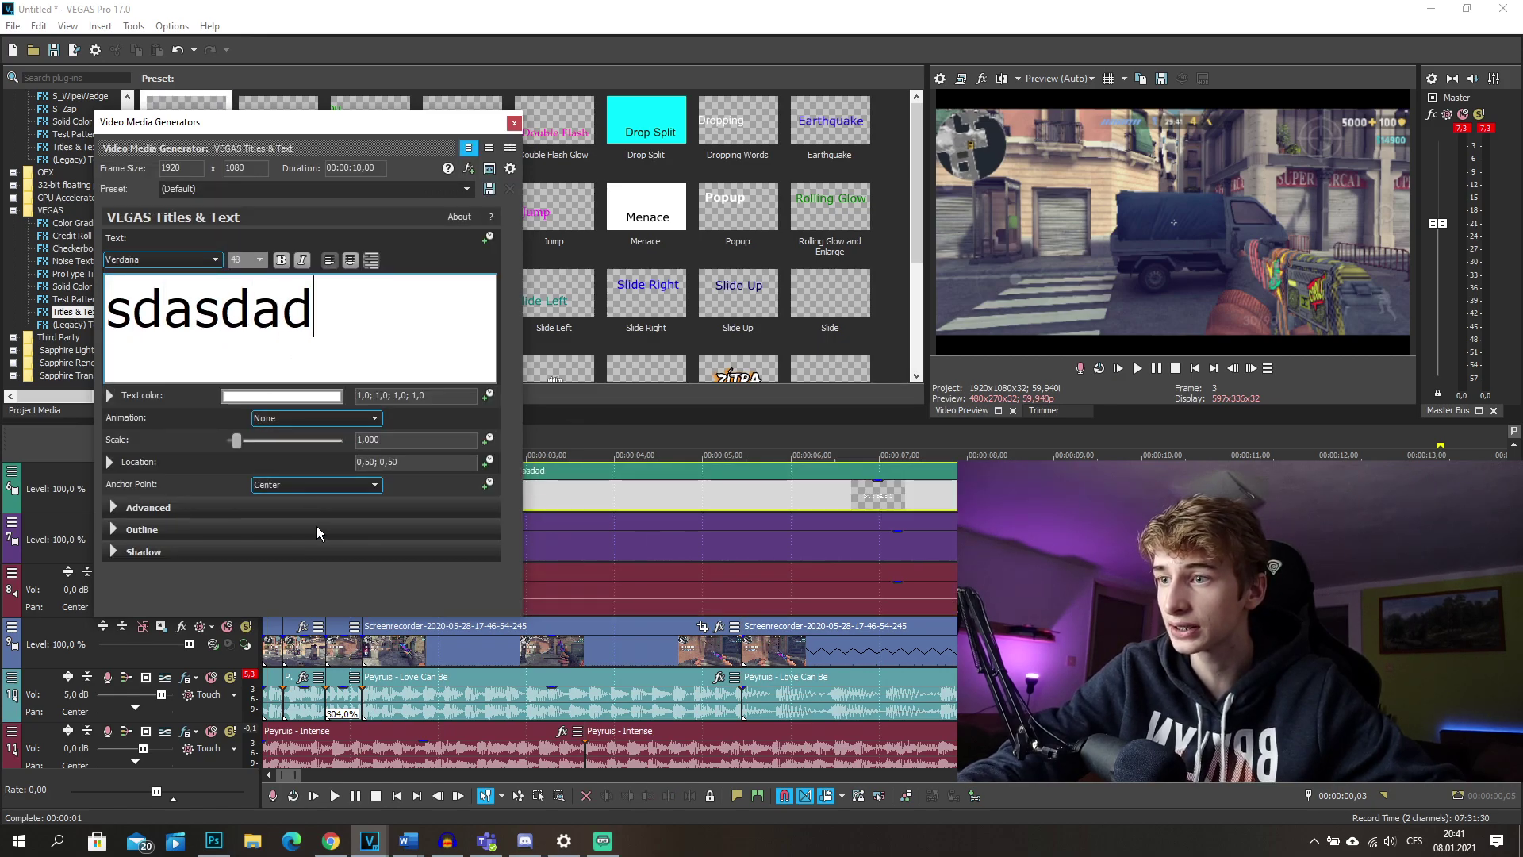
pyautogui.hotkey('ctrl', 'a')
pyautogui.write('ahoj')
pyautogui.moveTo(238, 441)
pyautogui.mouseDown()
pyautogui.moveTo(325, 441)
pyautogui.moveTo(254, 441)
pyautogui.mouseUp()
# Adjust the advanced and outline settings, close the generator, and trim the title to start around 4 seconds
pyautogui.click(113, 507)
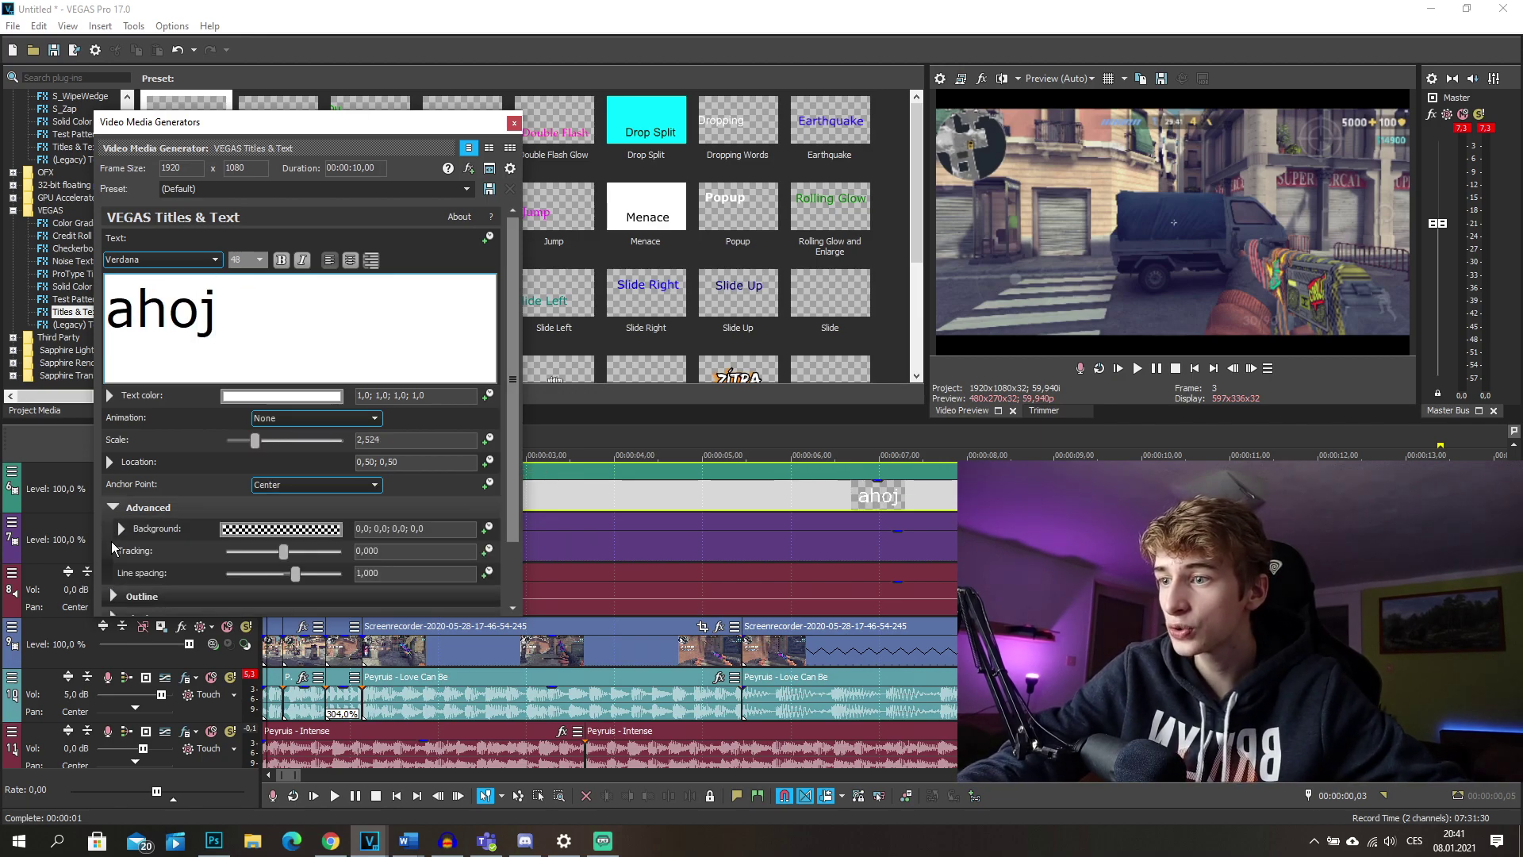
pyautogui.click(114, 596)
pyautogui.scroll(-5, 364, 434)
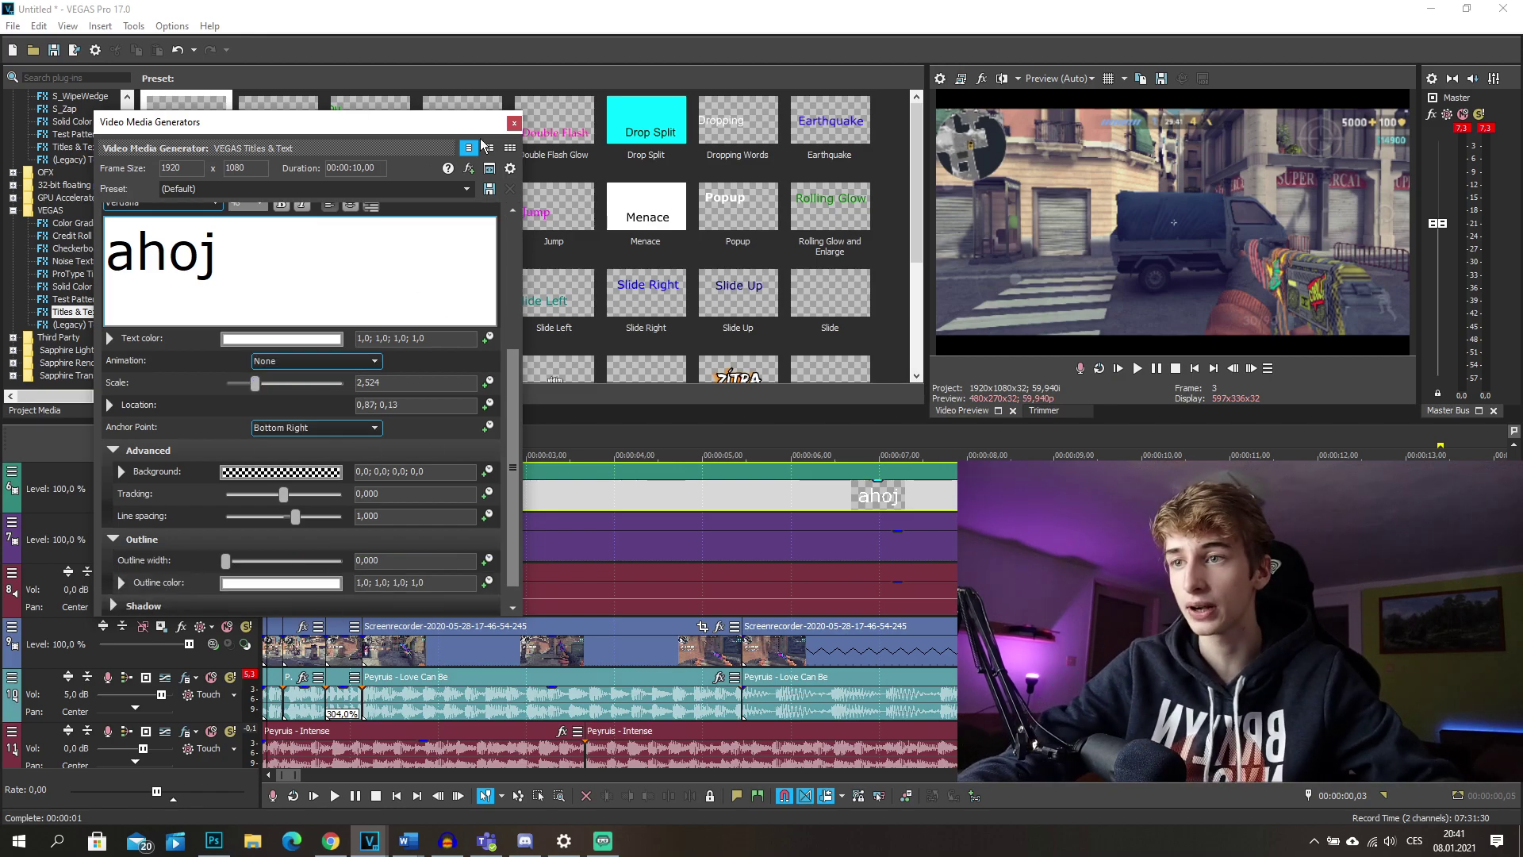
pyautogui.click(514, 123)
pyautogui.moveTo(439, 496); pyautogui.dragTo(633, 495)
pyautogui.click(639, 496)
pyautogui.click(711, 500)
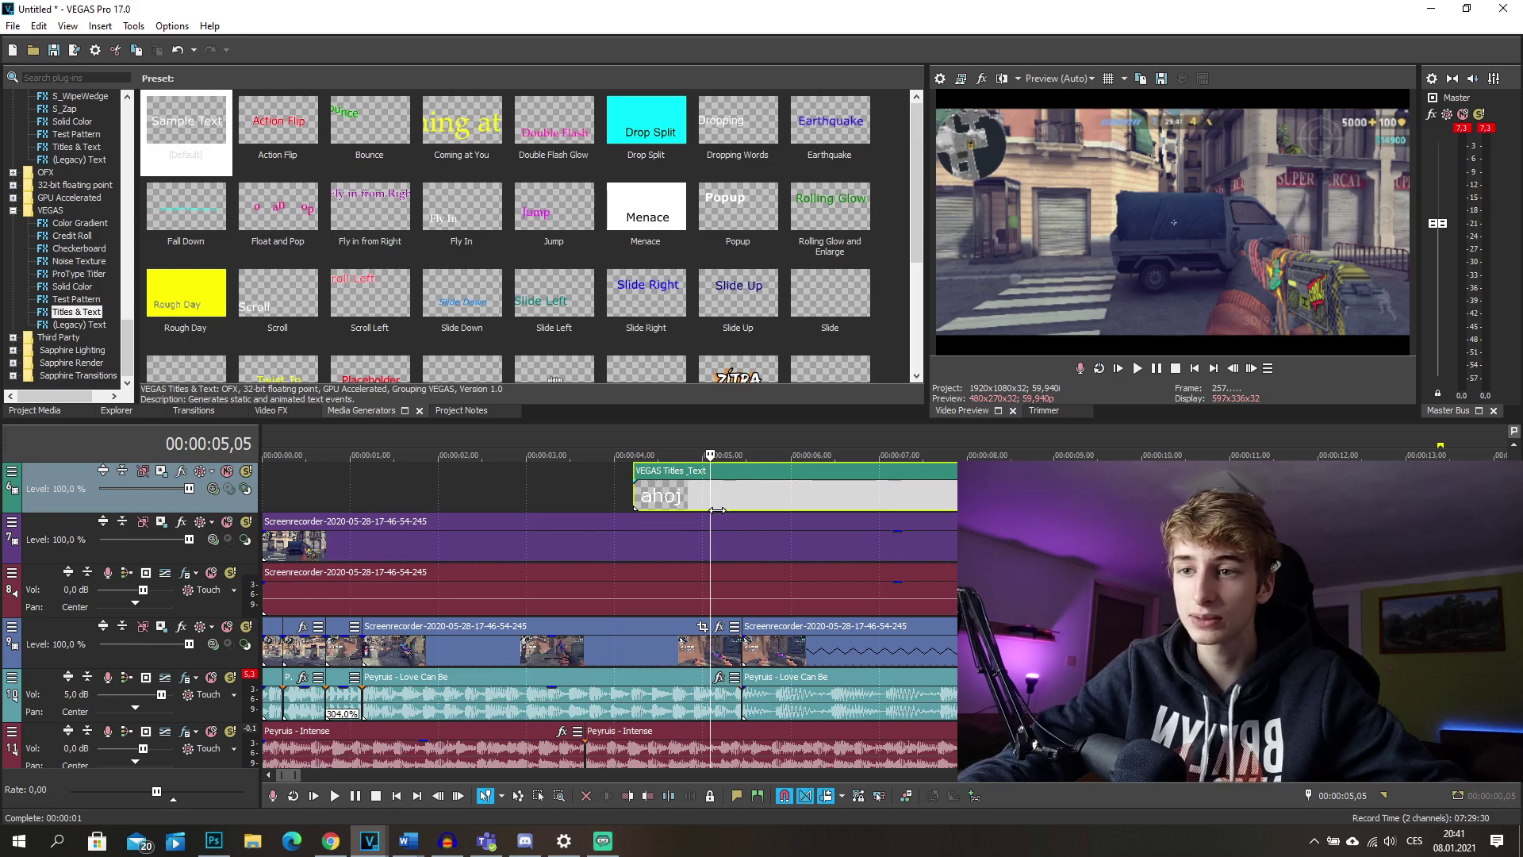
# Change the ahoj title's font size to 16 in its text settings
pyautogui.scroll(-2, 823, 519)
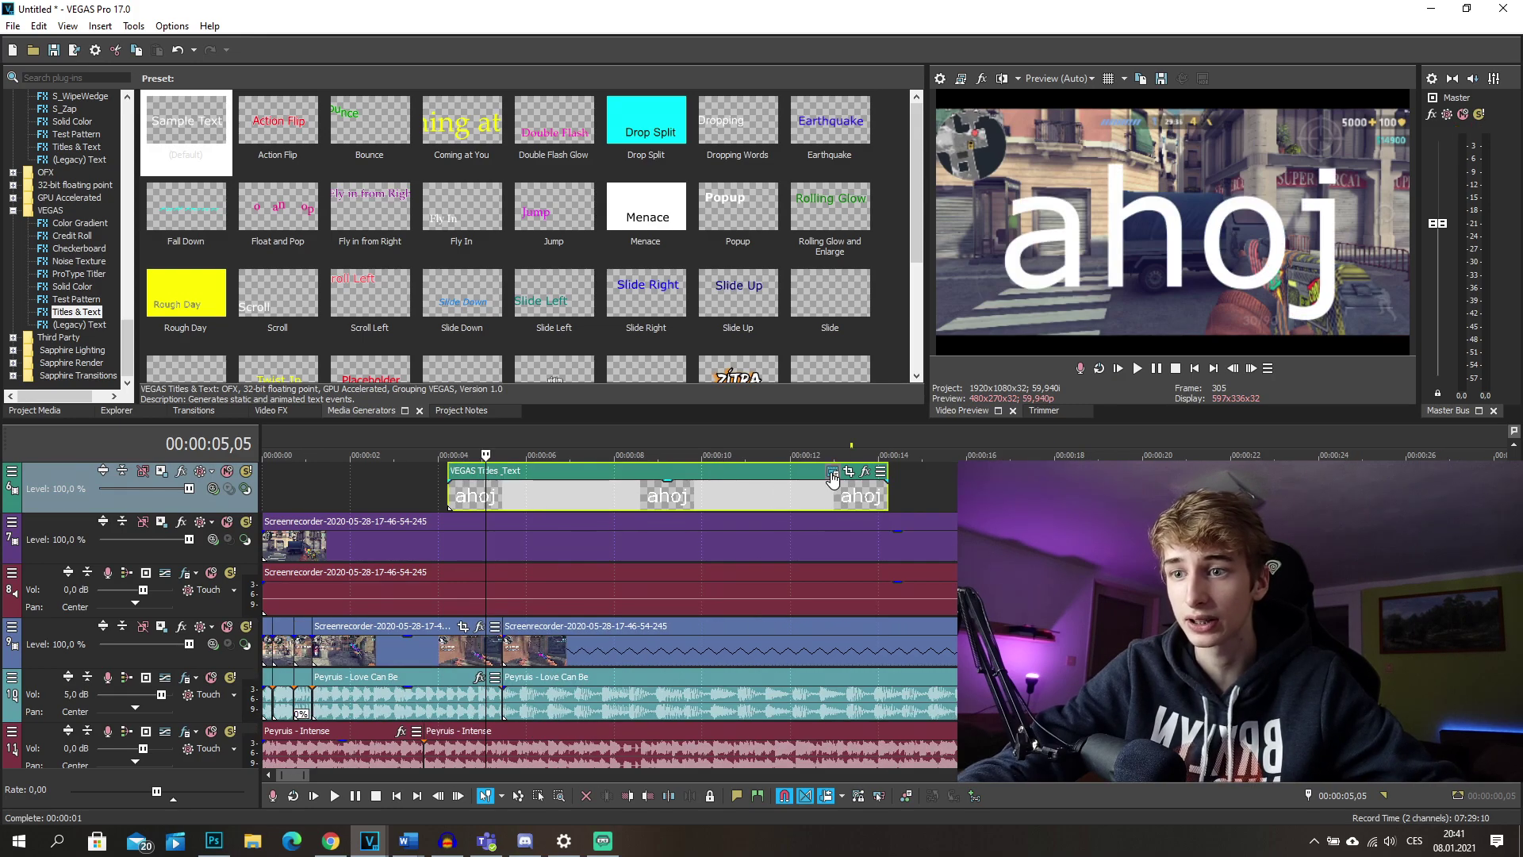
pyautogui.scroll(2, 833, 474)
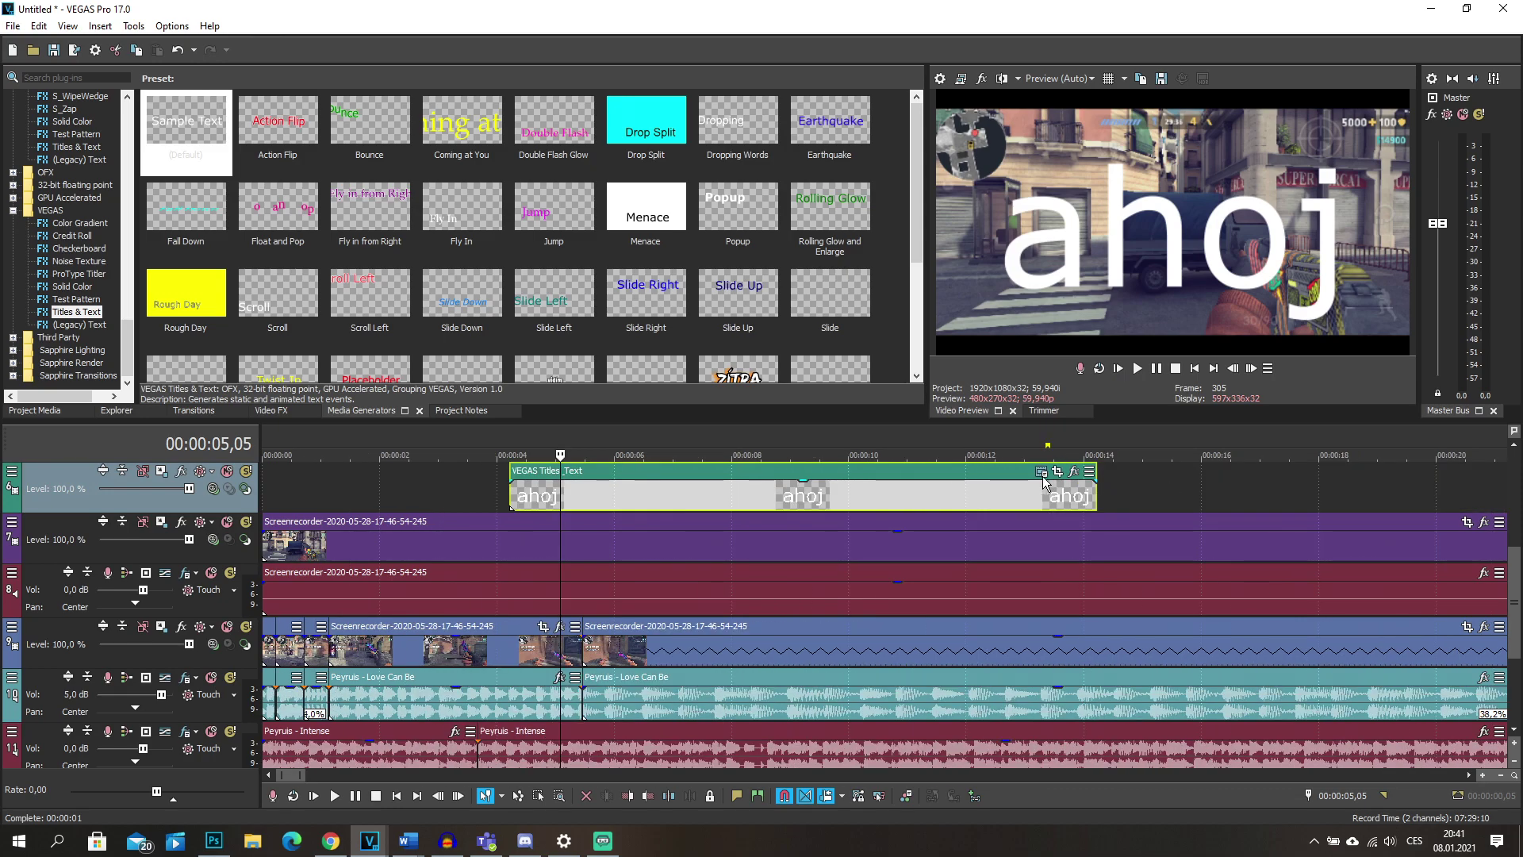
pyautogui.click(1042, 473)
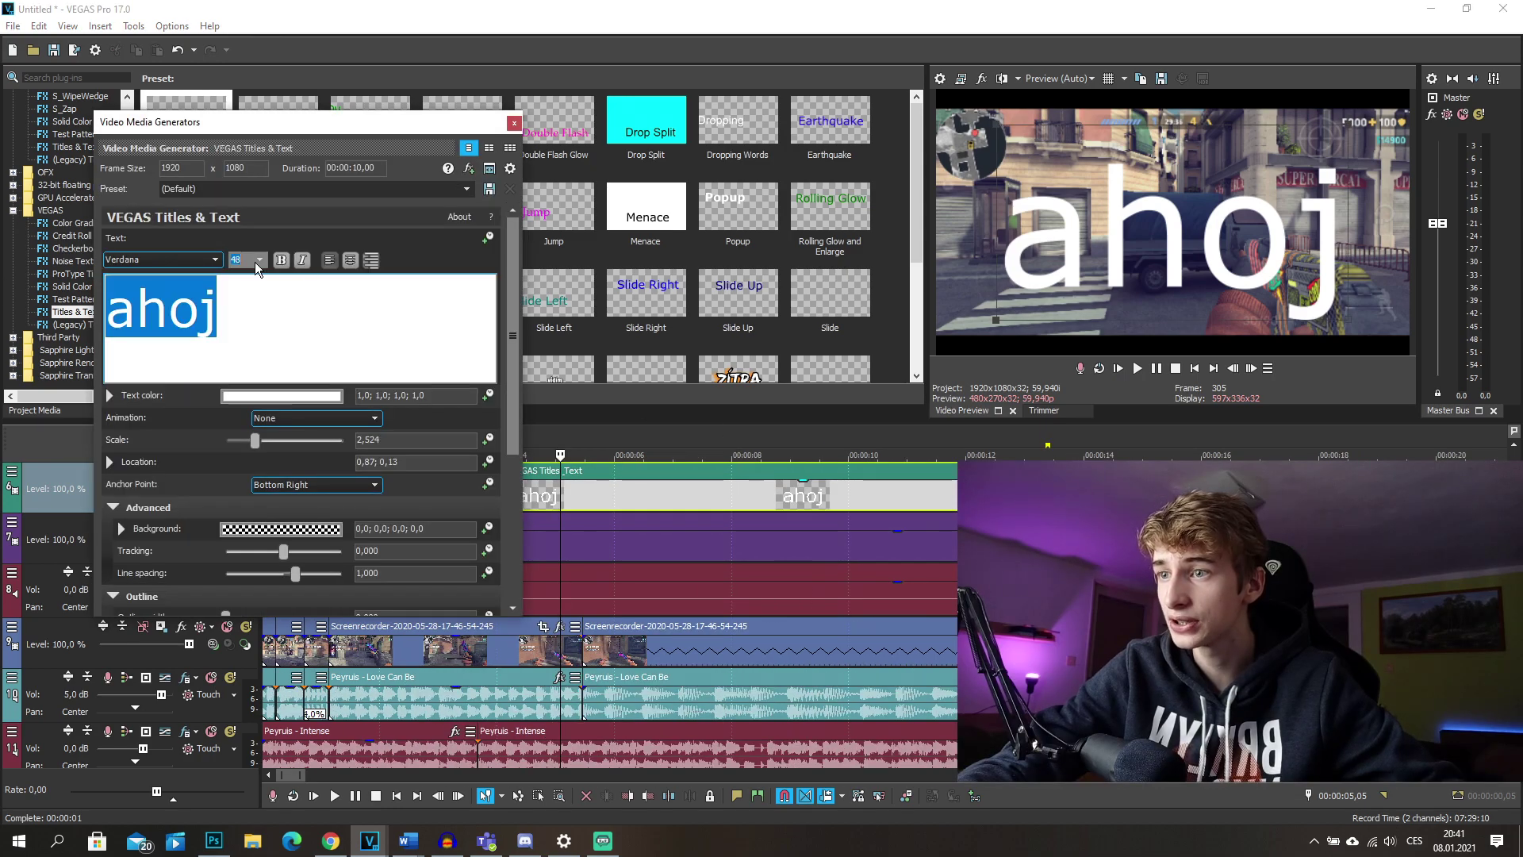
pyautogui.click(258, 266)
pyautogui.click(263, 315)
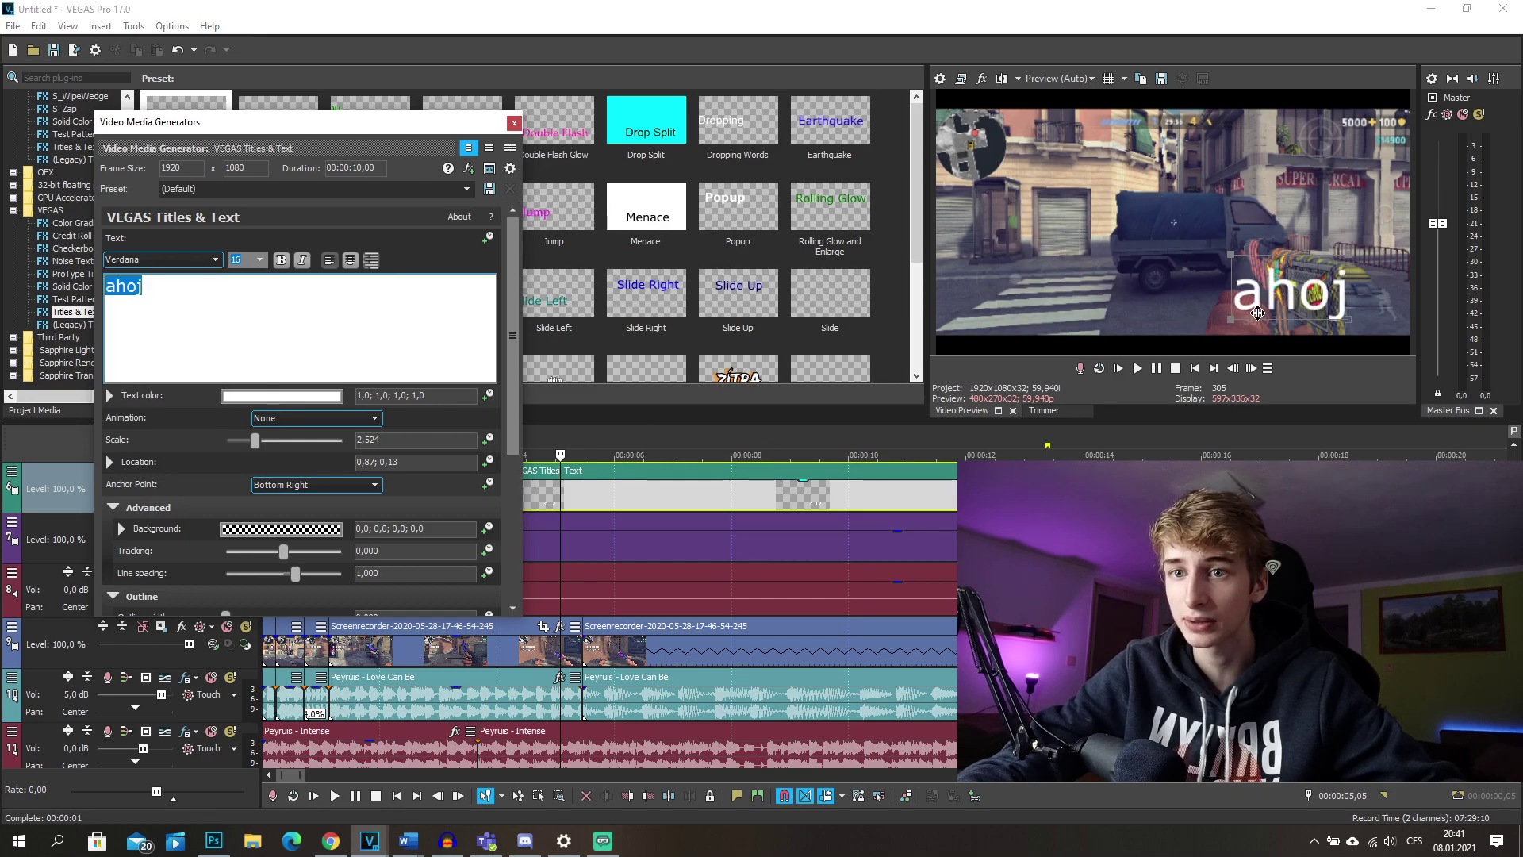
# Move the ahoj text up near the frame centre (0,65; 0,38) and open its Pan/Crop settings
pyautogui.click(764, 496)
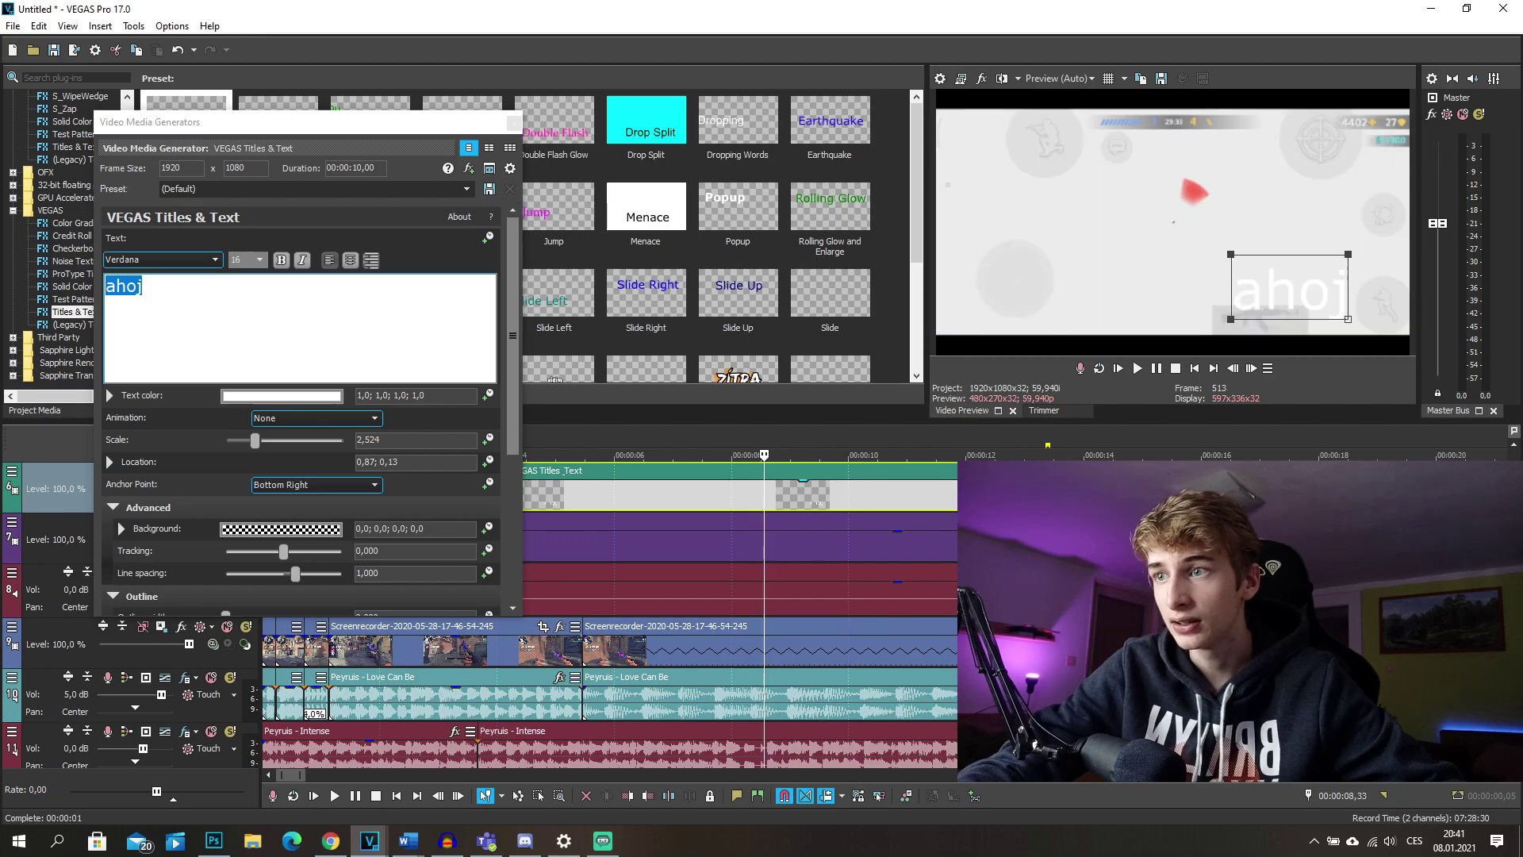
pyautogui.moveTo(1241, 285); pyautogui.dragTo(1090, 249)
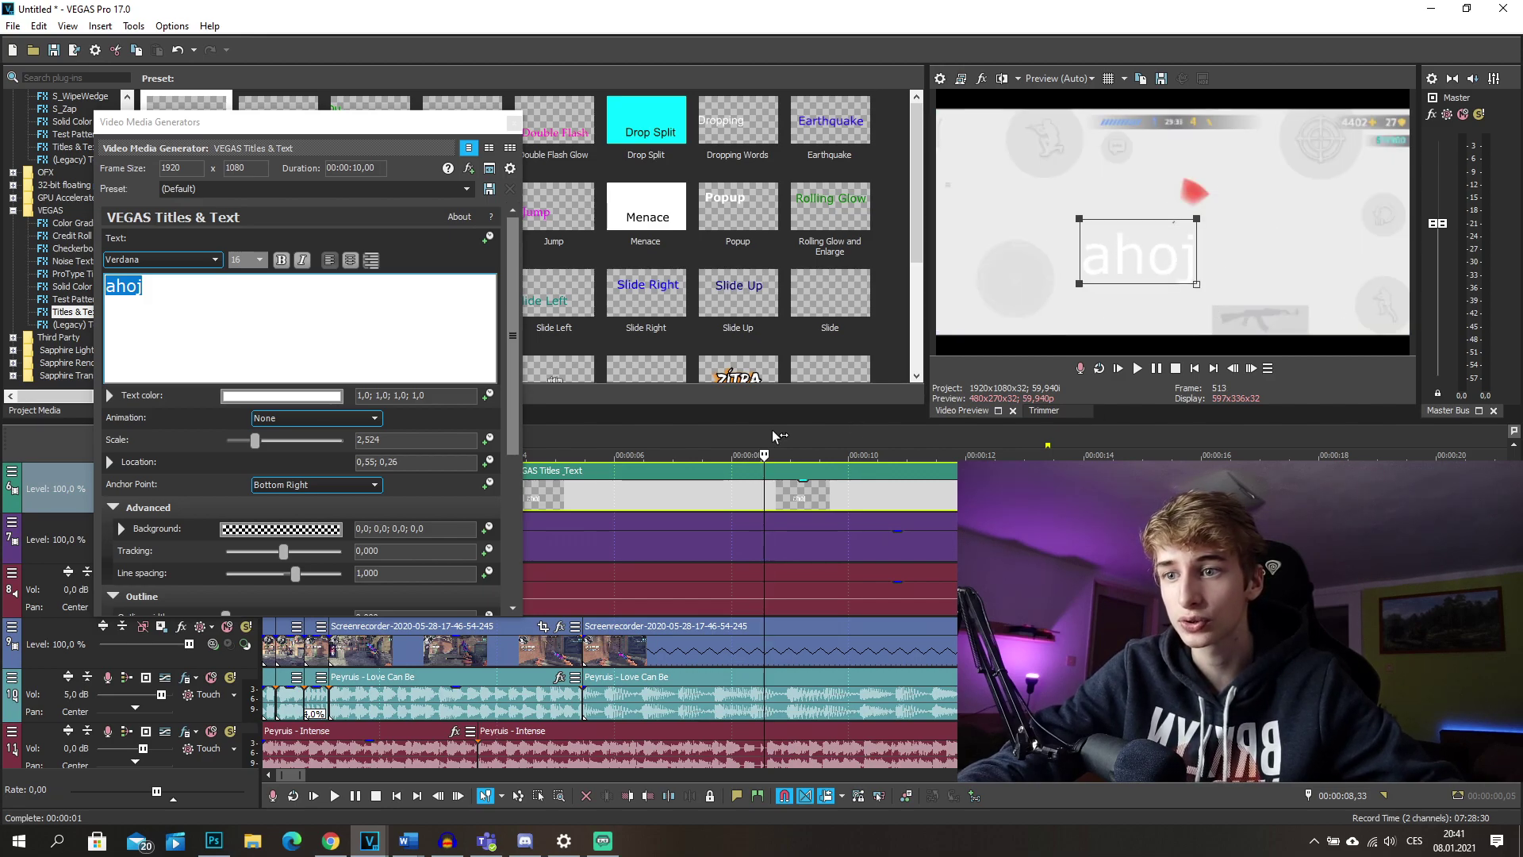
pyautogui.click(602, 495)
pyautogui.click(575, 491)
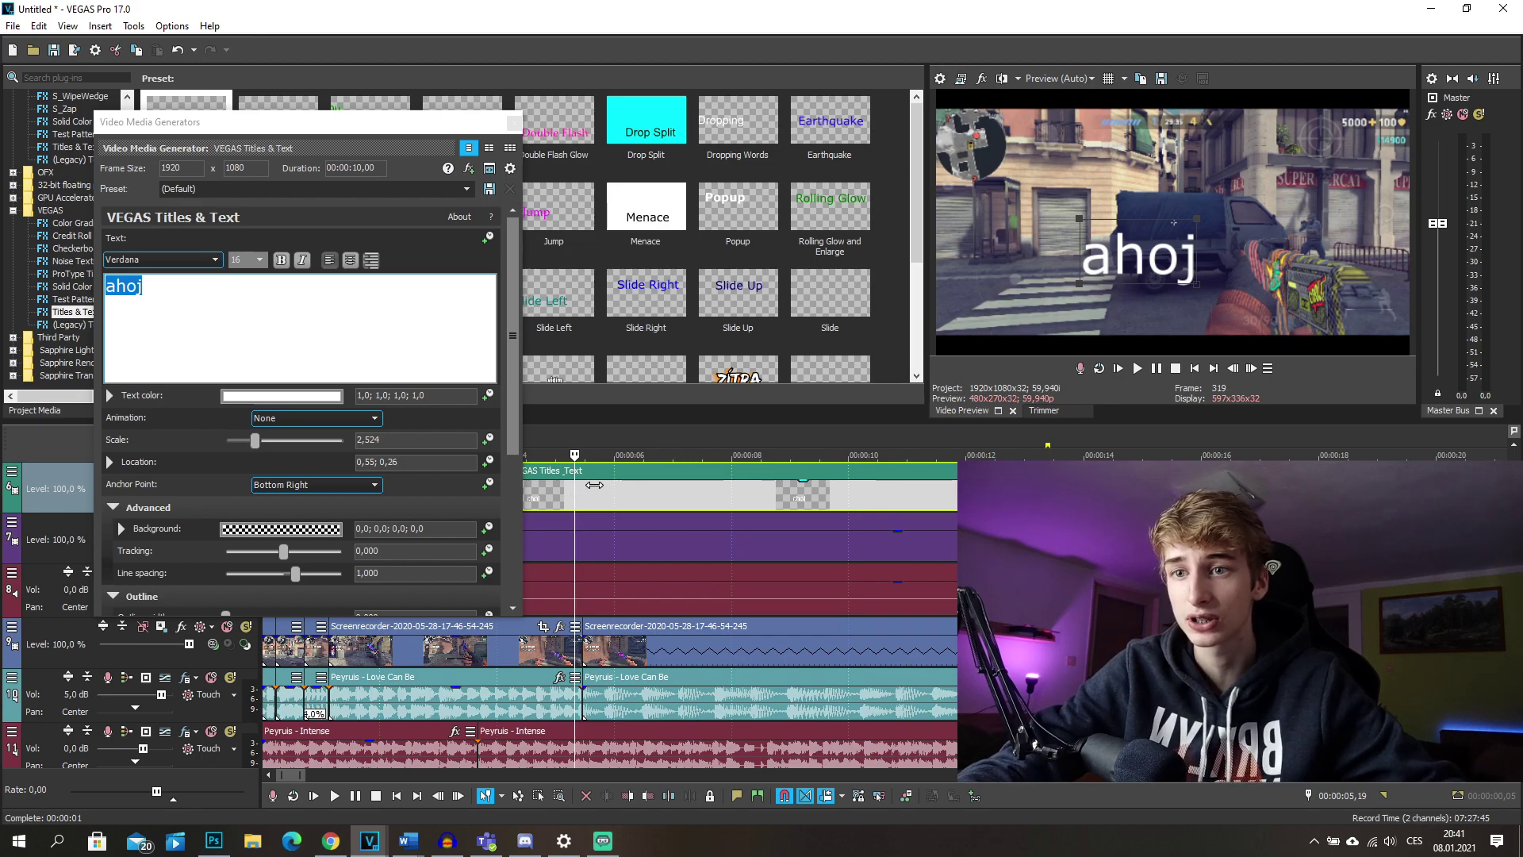
pyautogui.press('space')
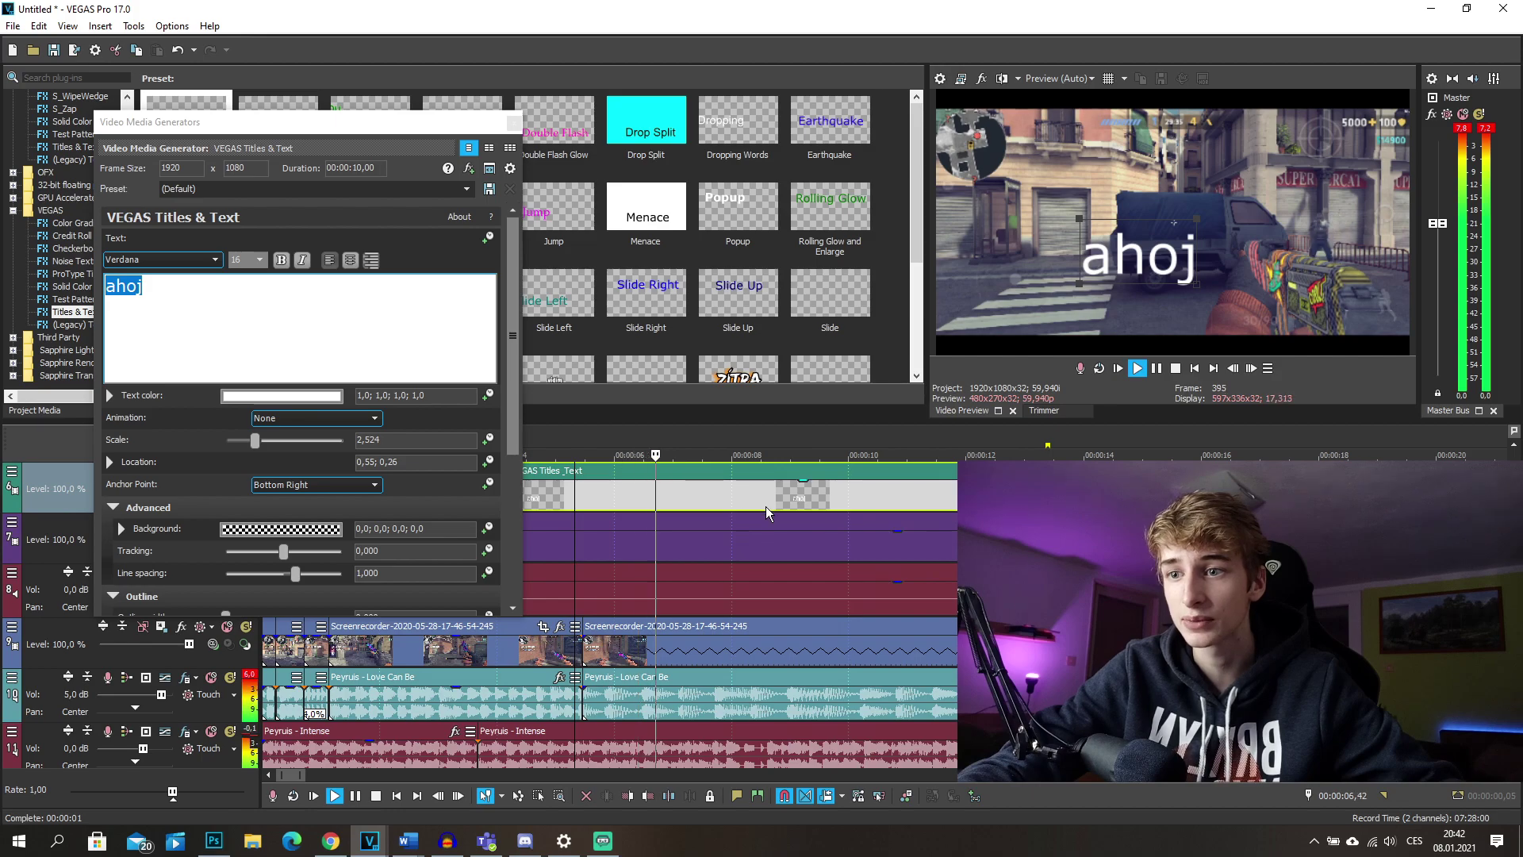
pyautogui.click(713, 508)
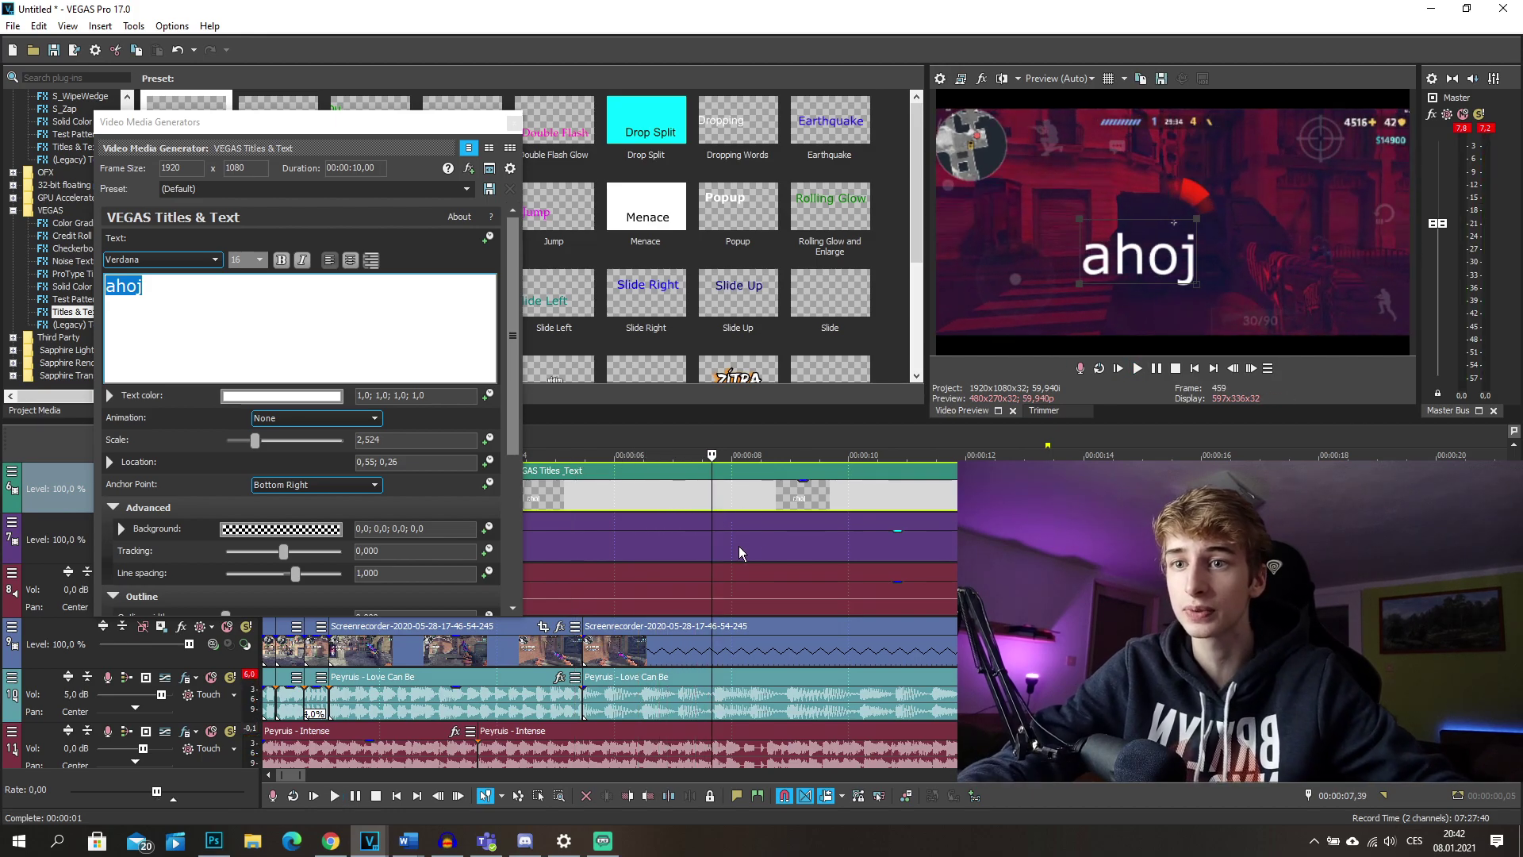
pyautogui.moveTo(1139, 254); pyautogui.dragTo(1186, 223)
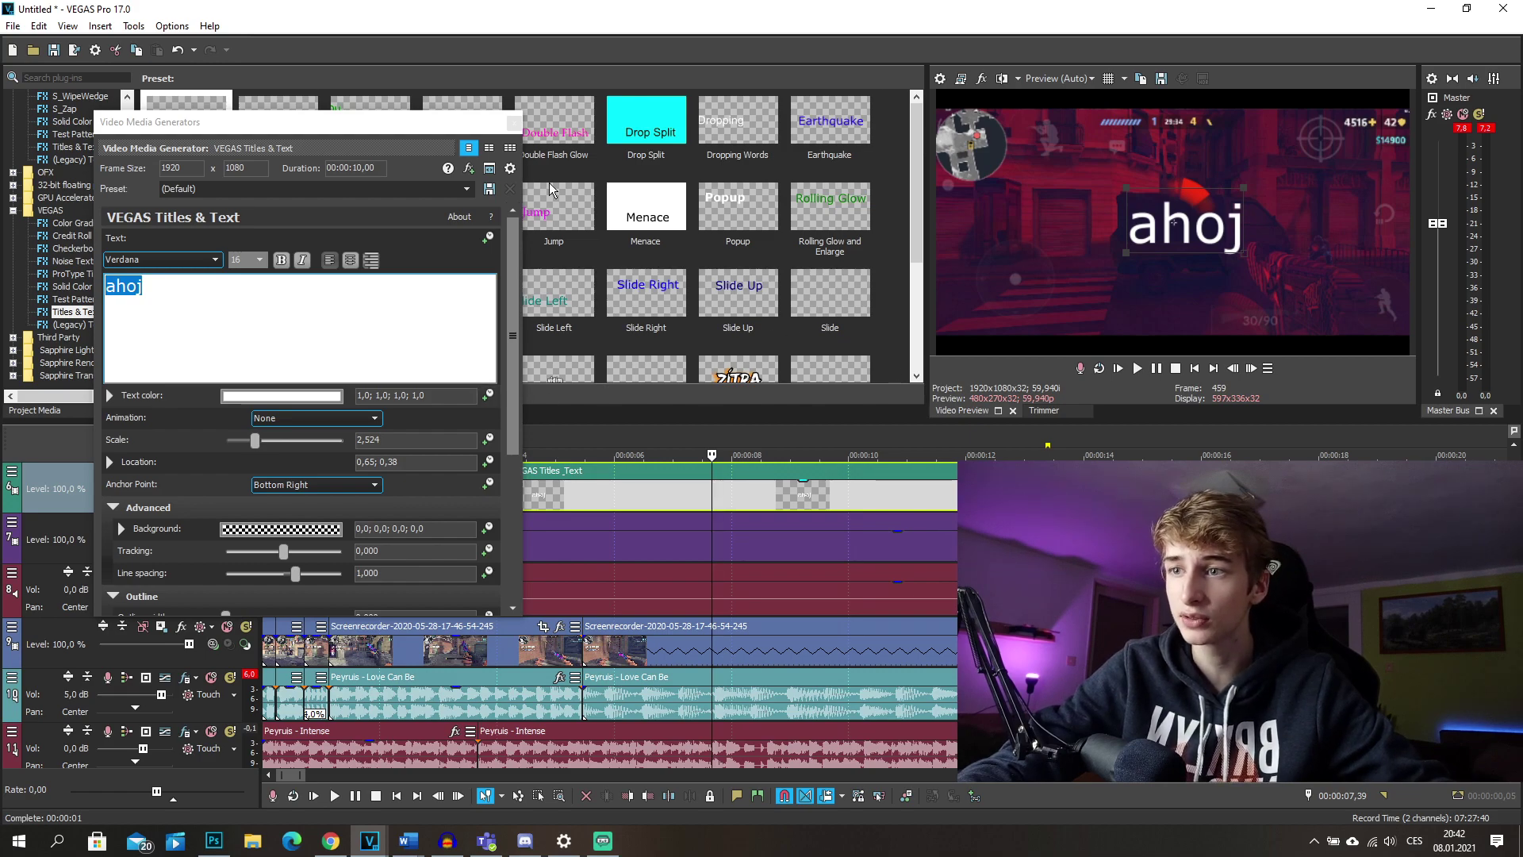
pyautogui.click(514, 124)
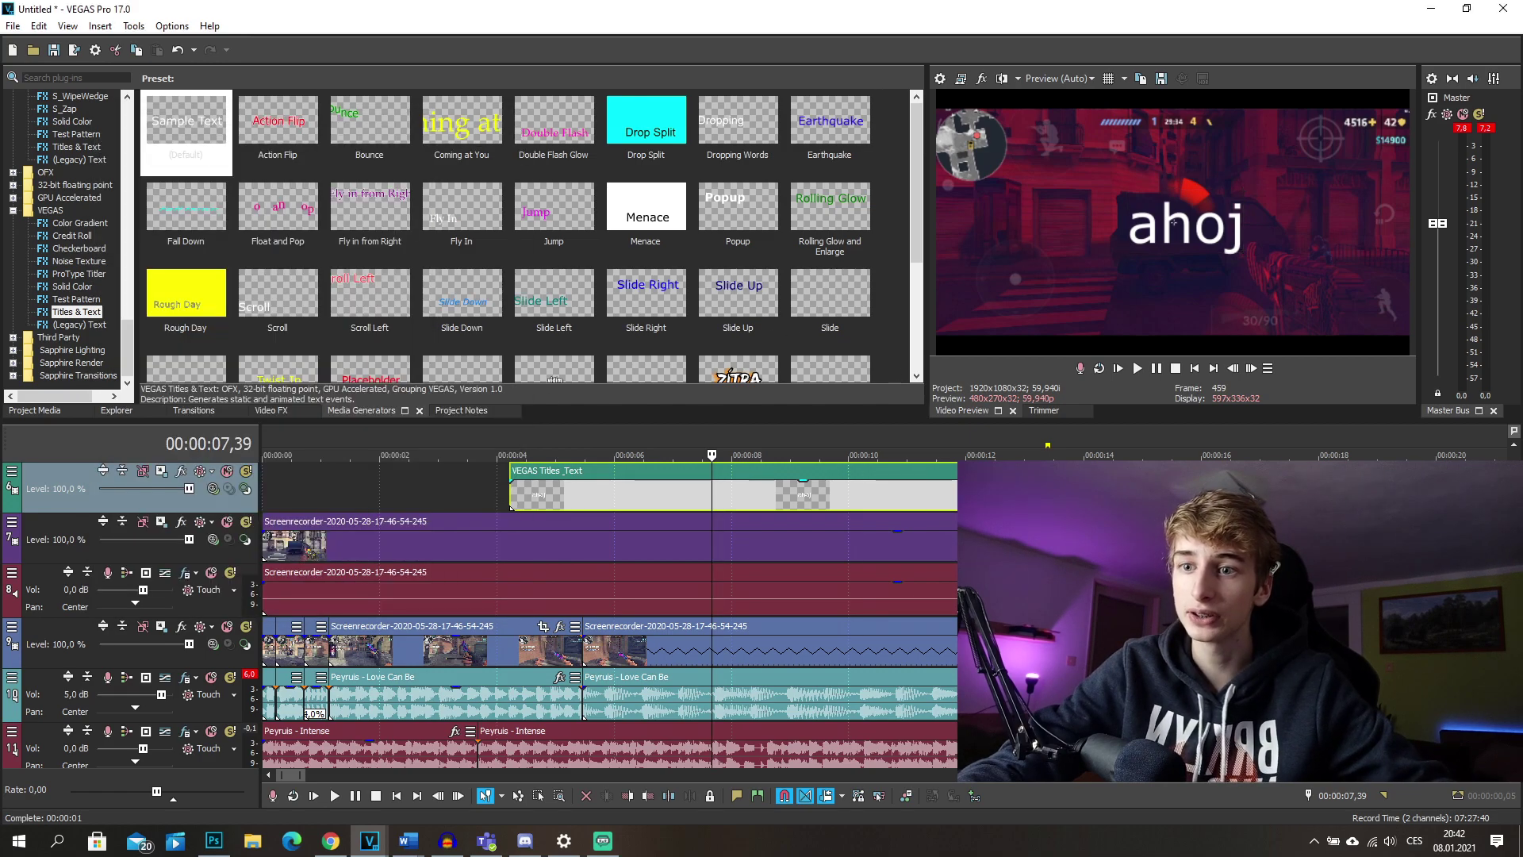
pyautogui.click(1057, 472)
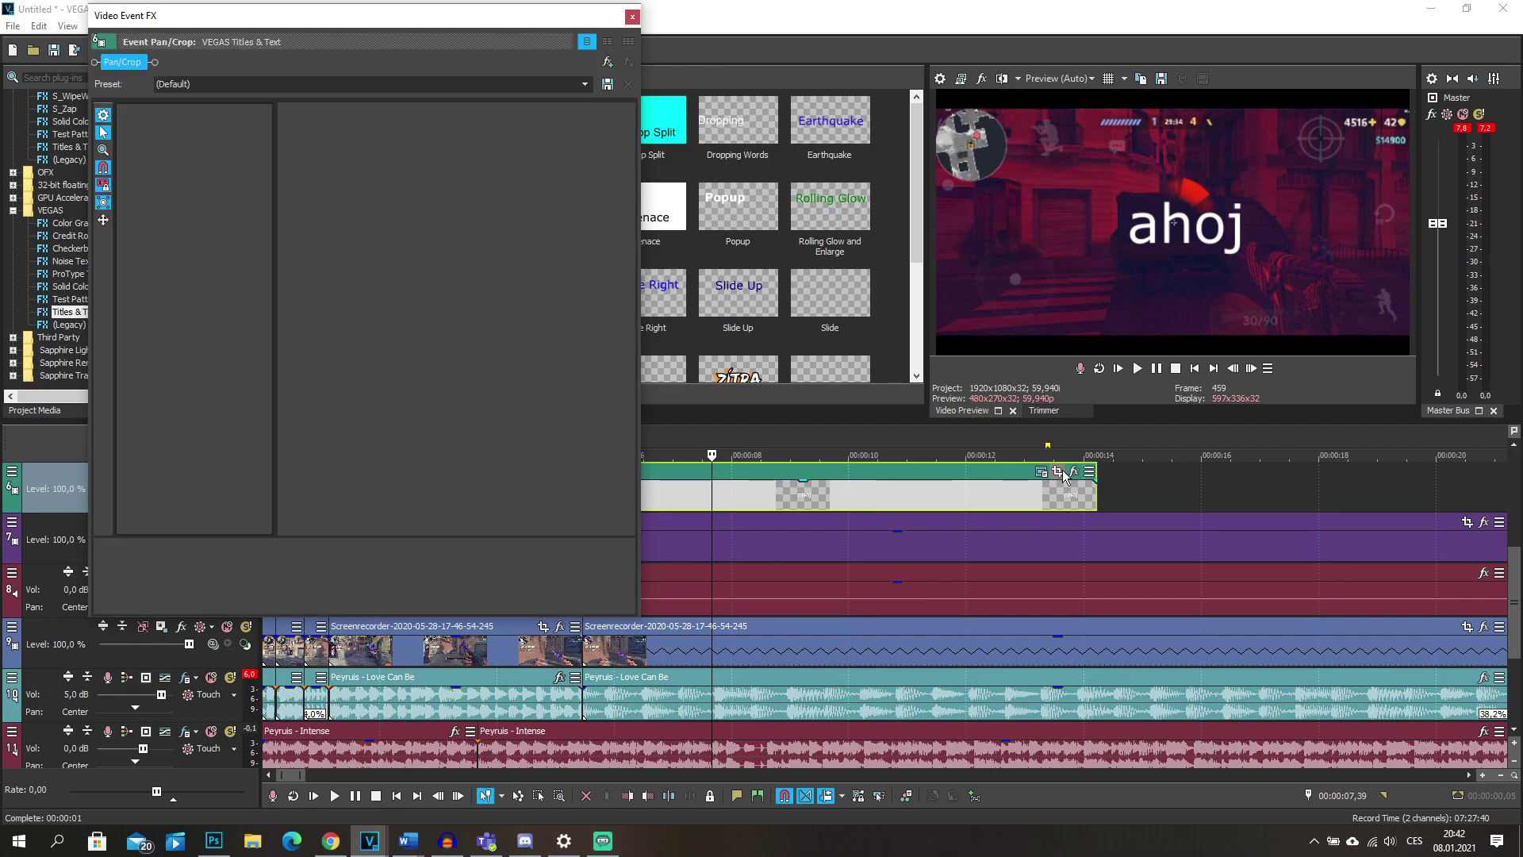
# Resize the title's crop frame to 1680 x 945 at 1440; 742,5, putting ahoj large upper left
pyautogui.scroll(-3, 571, 389)
pyautogui.moveTo(544, 368); pyautogui.dragTo(533, 414)
pyautogui.moveTo(469, 307); pyautogui.dragTo(423, 283)
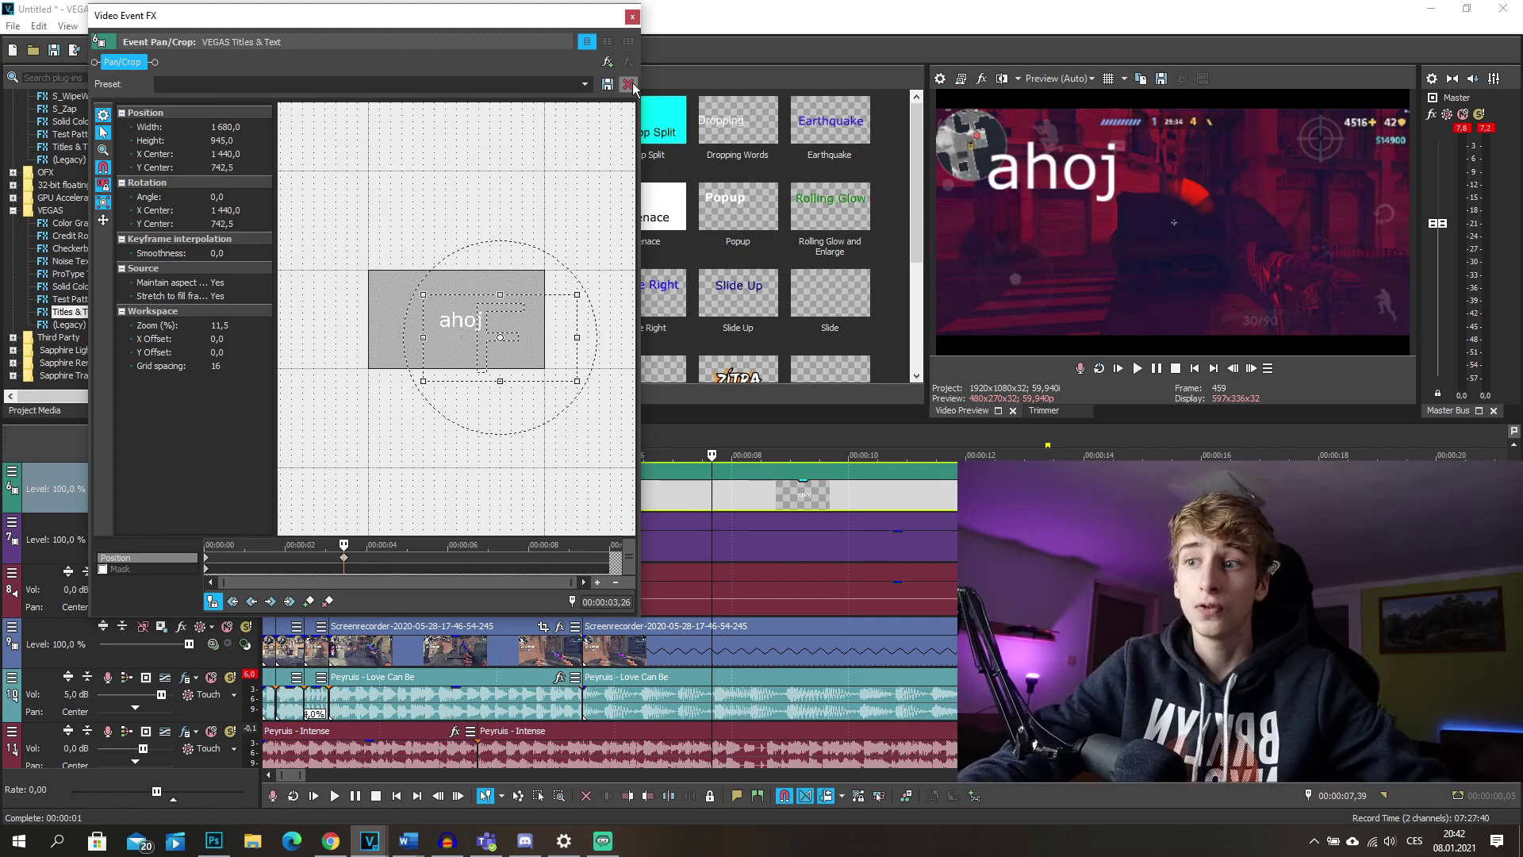
pyautogui.click(631, 16)
pyautogui.click(519, 490)
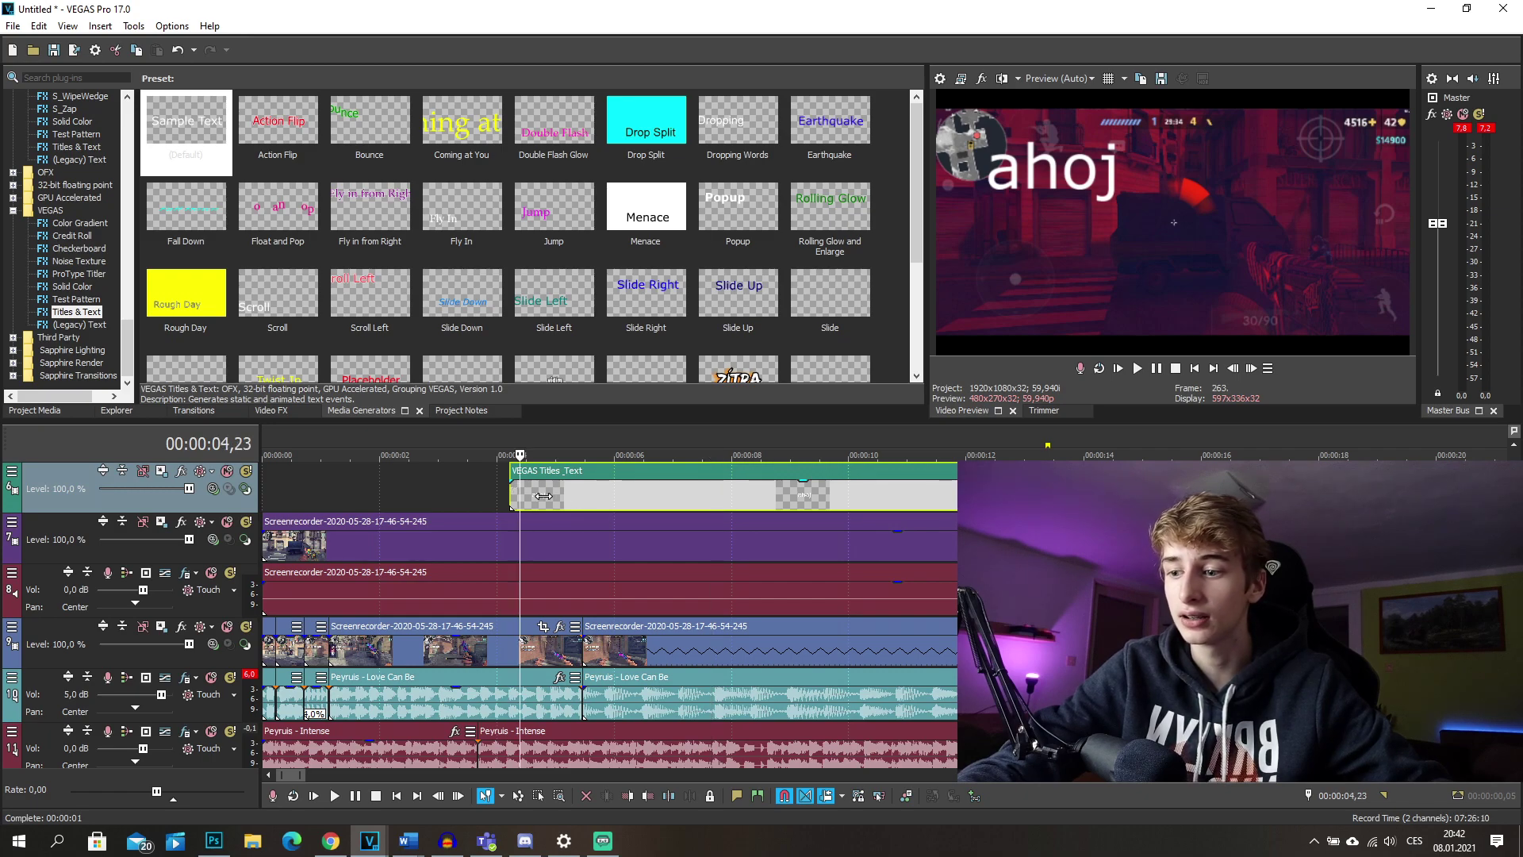
# Trim both ends of the ahoj title event at the playhead to shorten it
pyautogui.press('space')
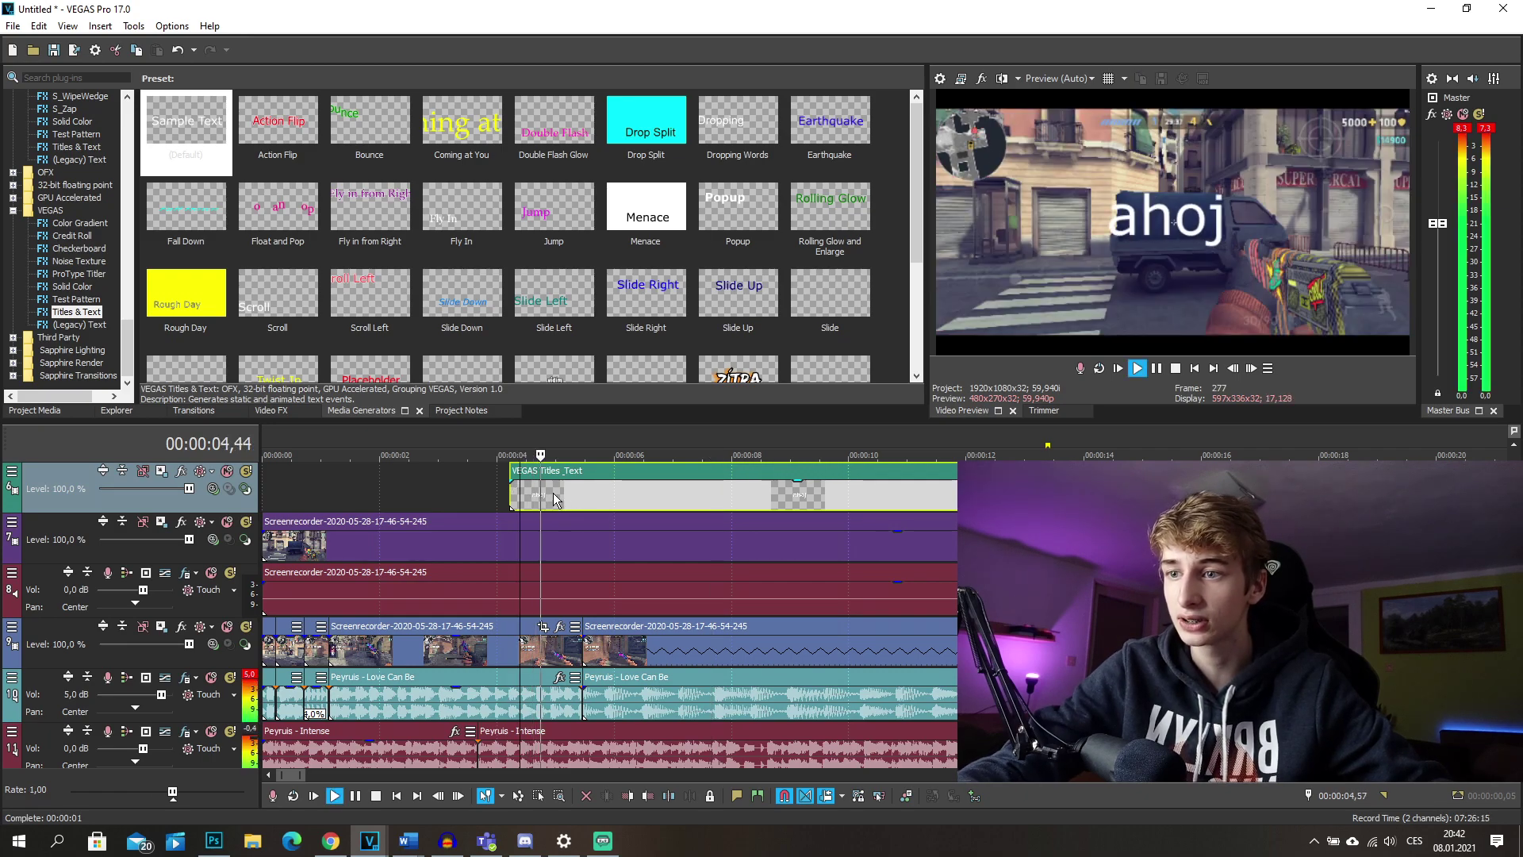
pyautogui.press('Return')
pyautogui.hotkey('alt', '[')
pyautogui.click(558, 498)
pyautogui.hotkey('alt', ']')
pyautogui.click(520, 500)
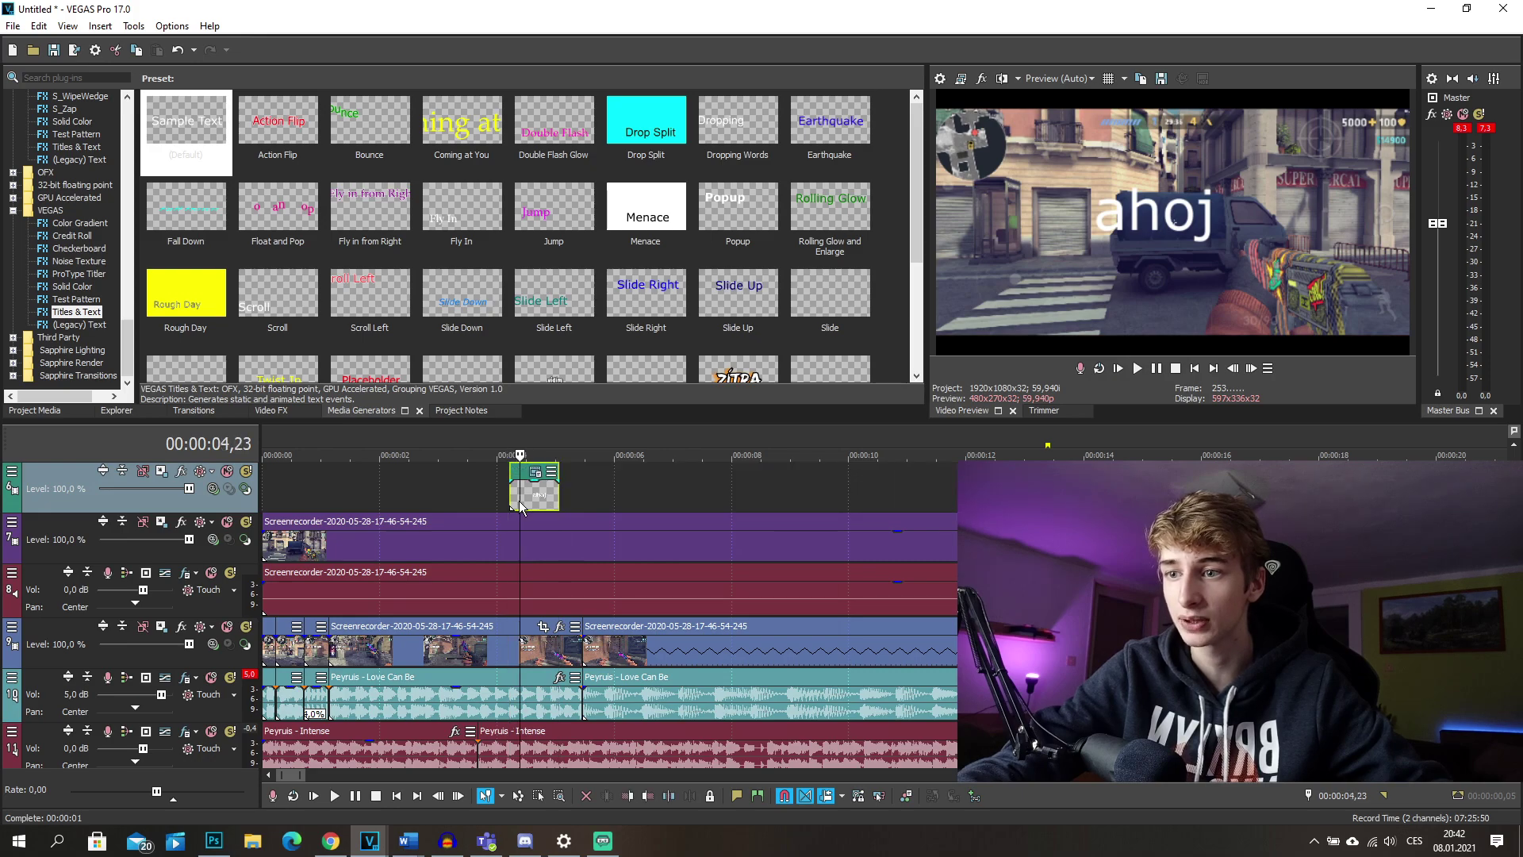
# Move the ahoj title event 1,23 earlier on the timeline
pyautogui.scroll(3, 860, 536)
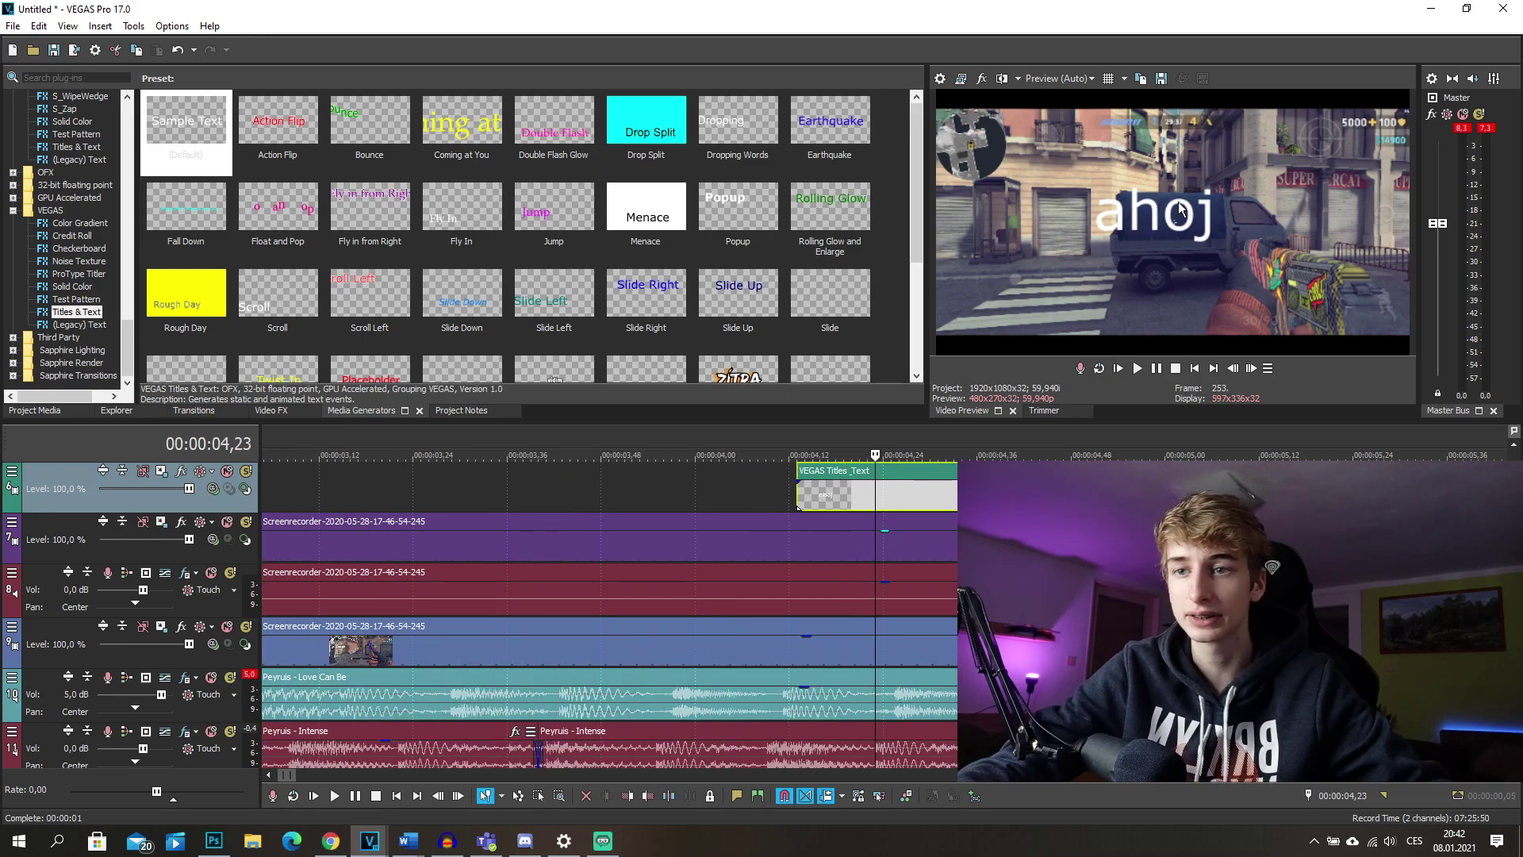
pyautogui.scroll(-5, 825, 550)
pyautogui.press('Home')
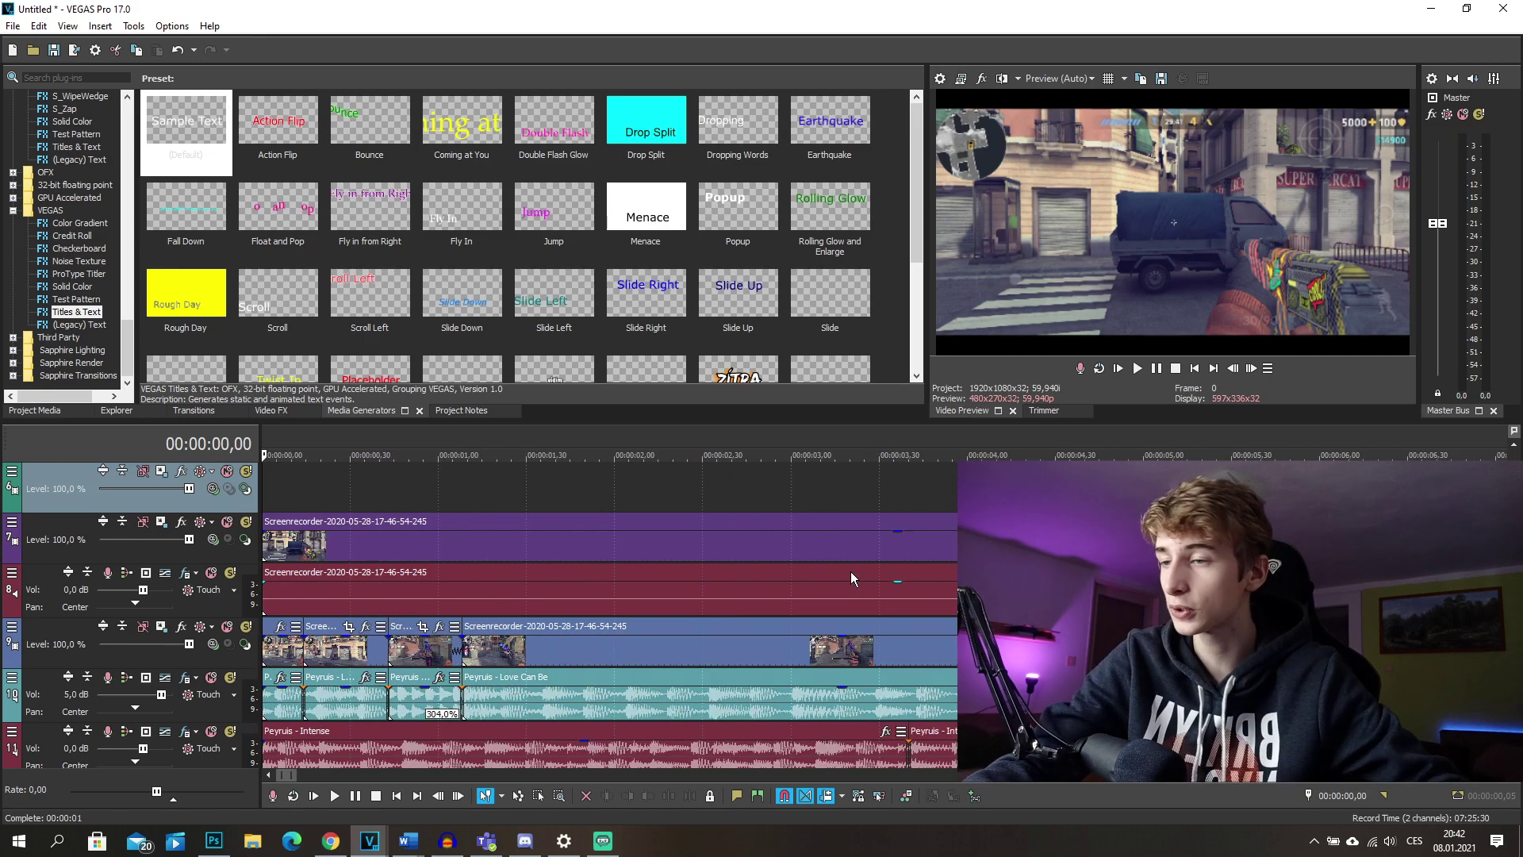
pyautogui.scroll(-2, 850, 572)
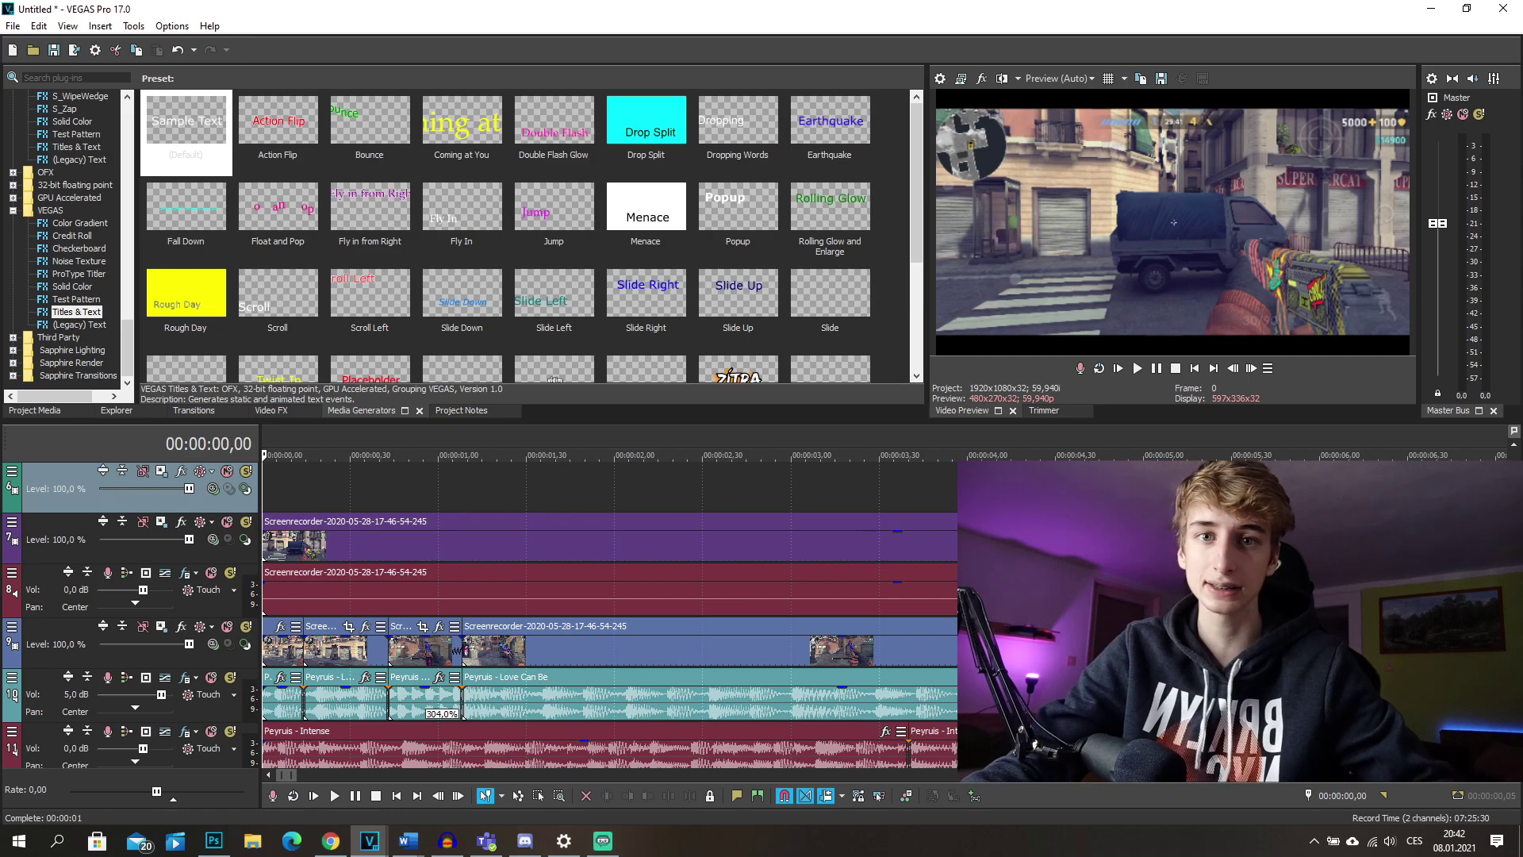
pyautogui.scroll(2, 825, 555)
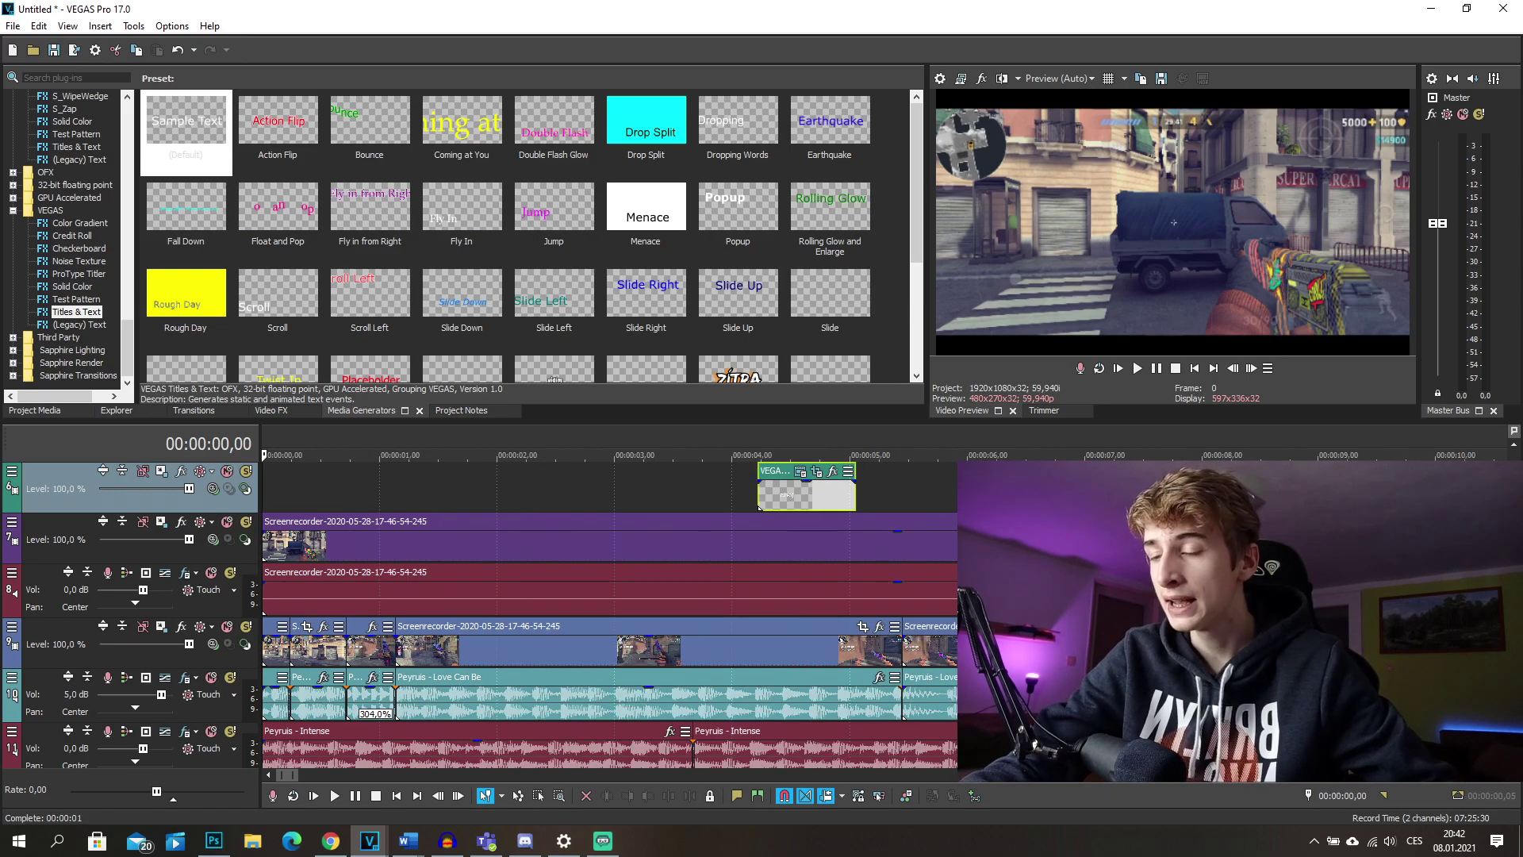
pyautogui.scroll(-2, 1031, 508)
pyautogui.scroll(4, 1031, 508)
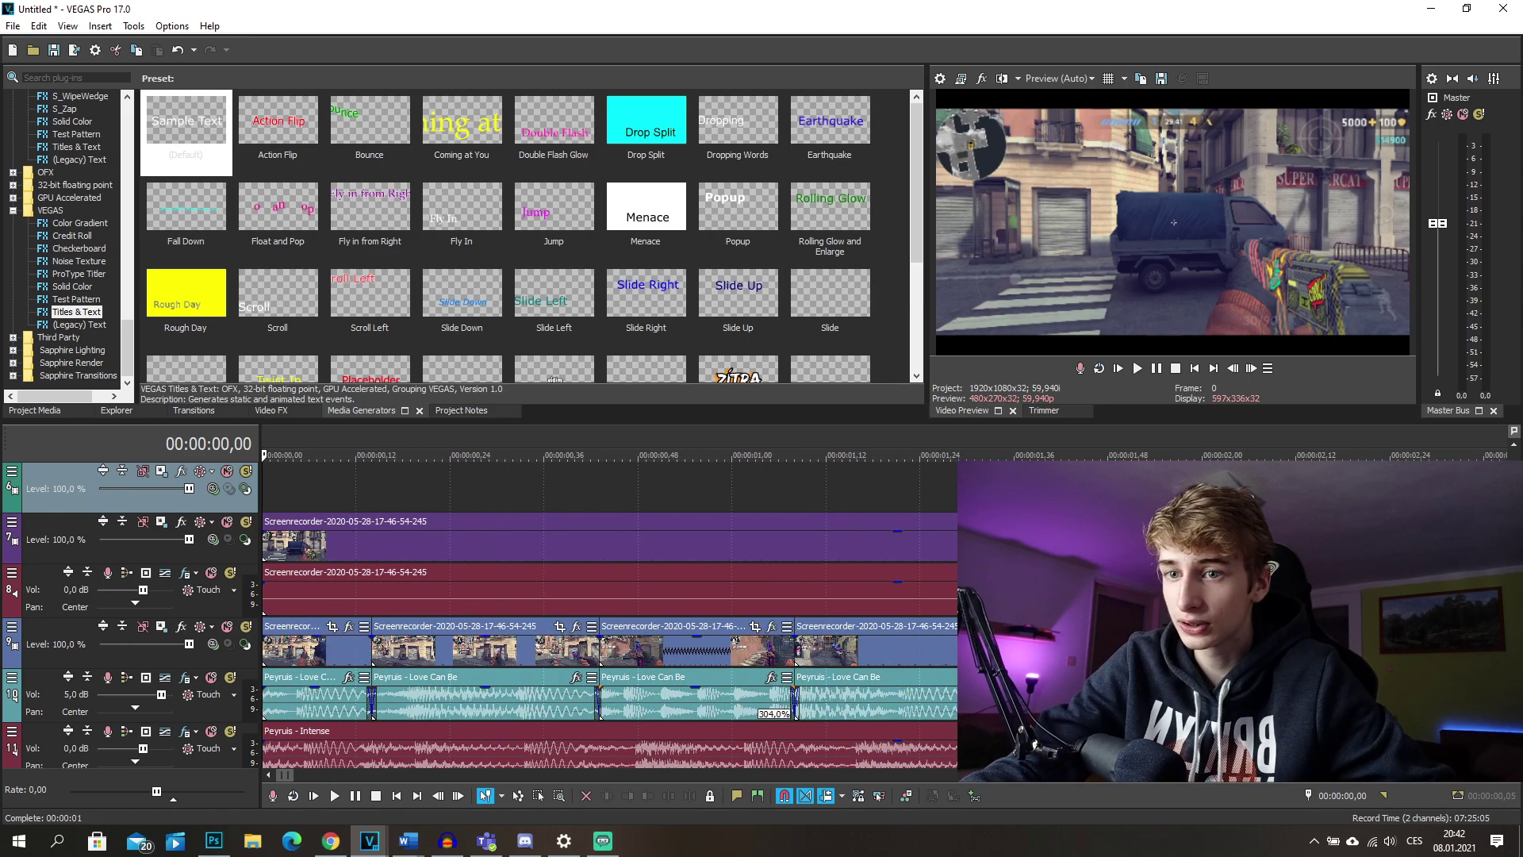
pyautogui.scroll(-3, 1031, 507)
pyautogui.moveTo(1039, 503); pyautogui.dragTo(796, 506)
# Split the gameplay clip and music at 2,22 and preview playback from the cut
pyautogui.click(524, 551)
pyautogui.scroll(-2, 527, 555)
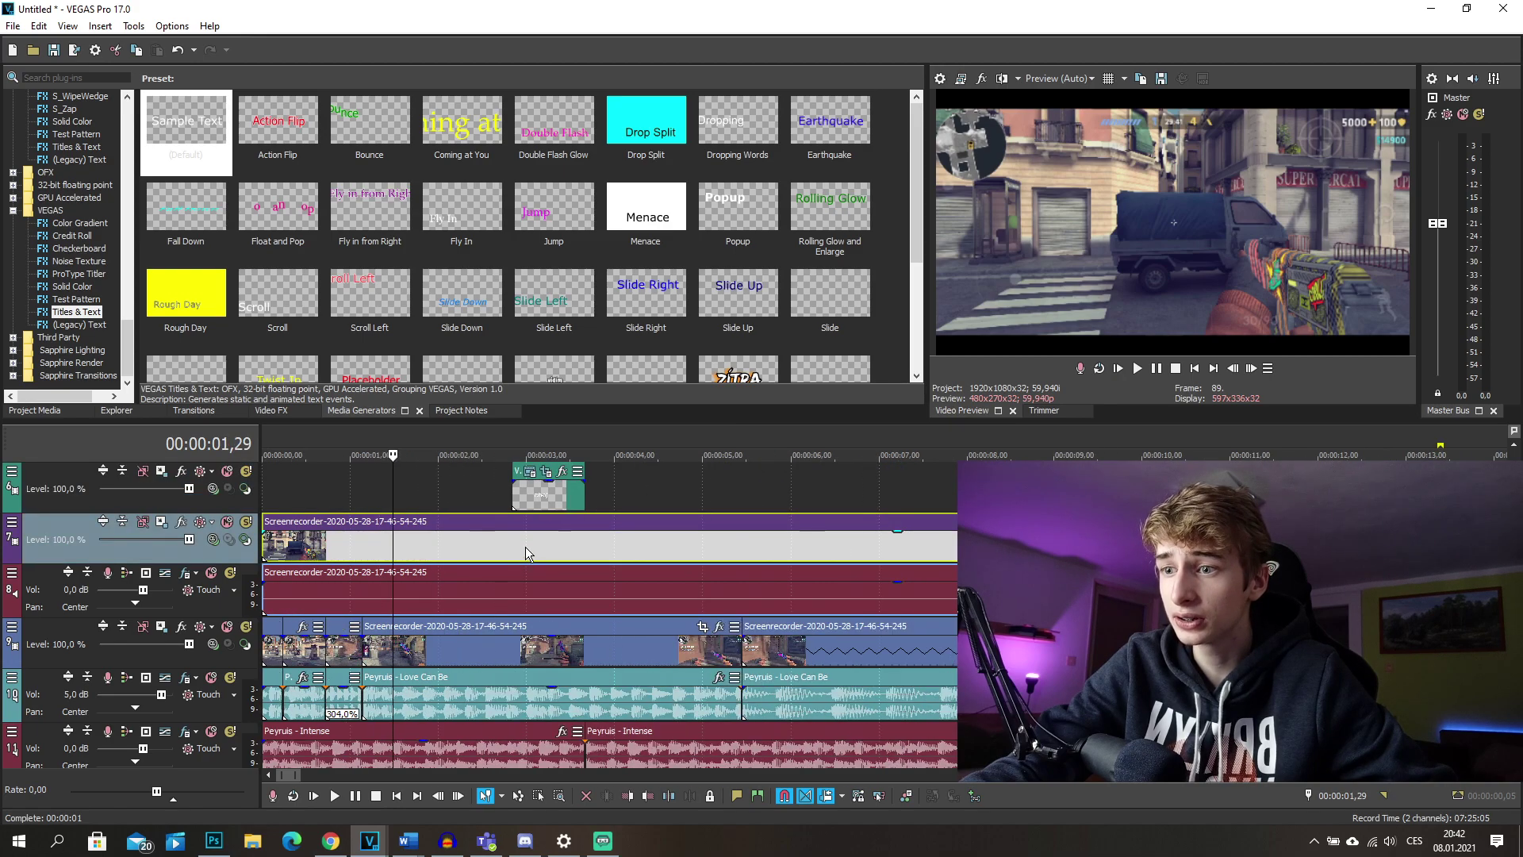
pyautogui.scroll(4, 659, 585)
pyautogui.scroll(3, 668, 587)
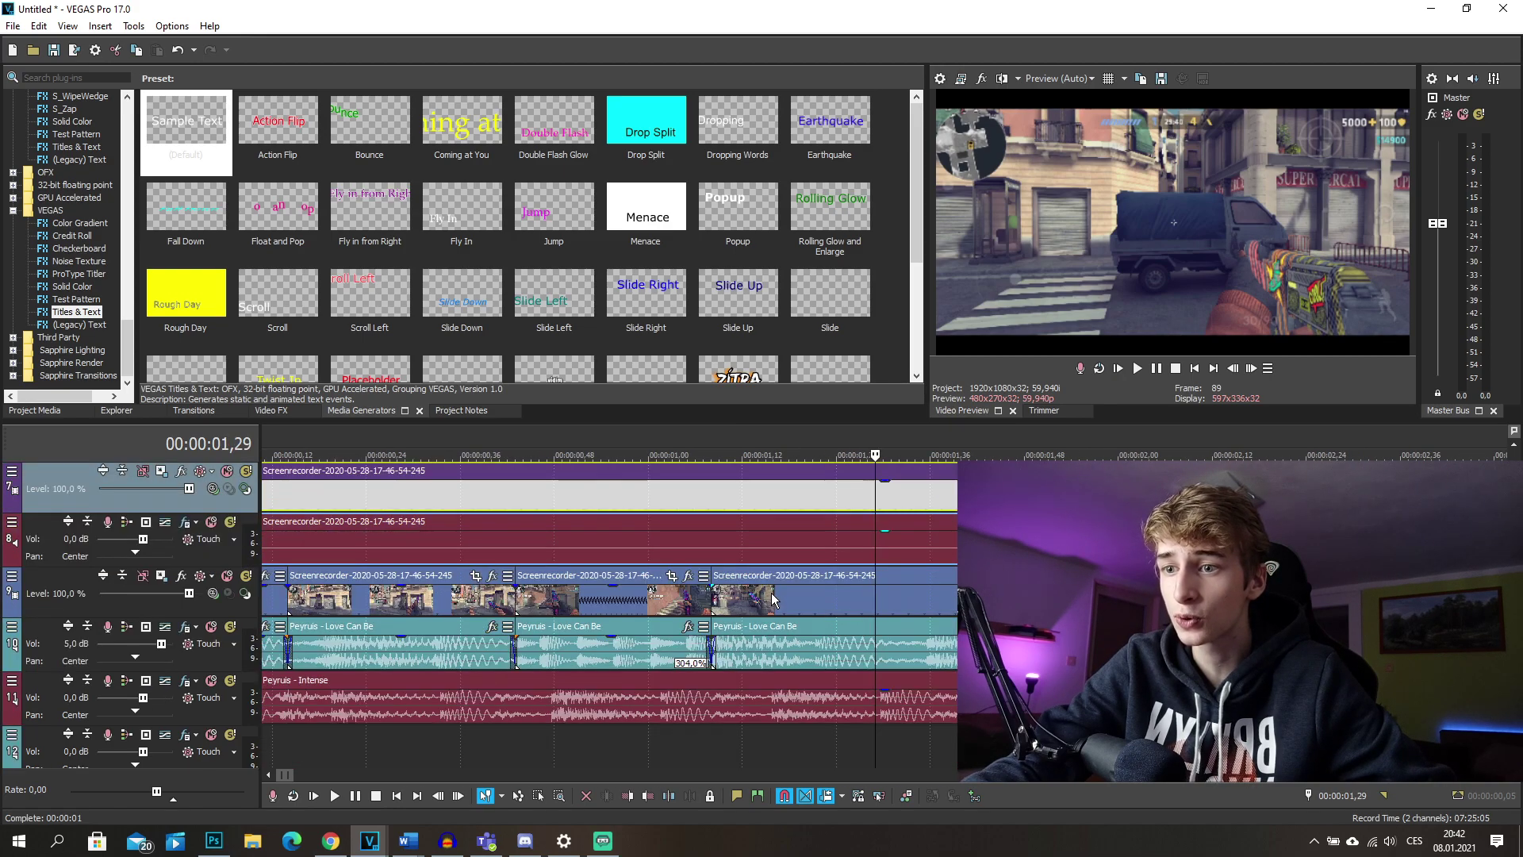
pyautogui.scroll(-3, 781, 605)
pyautogui.scroll(-2, 793, 601)
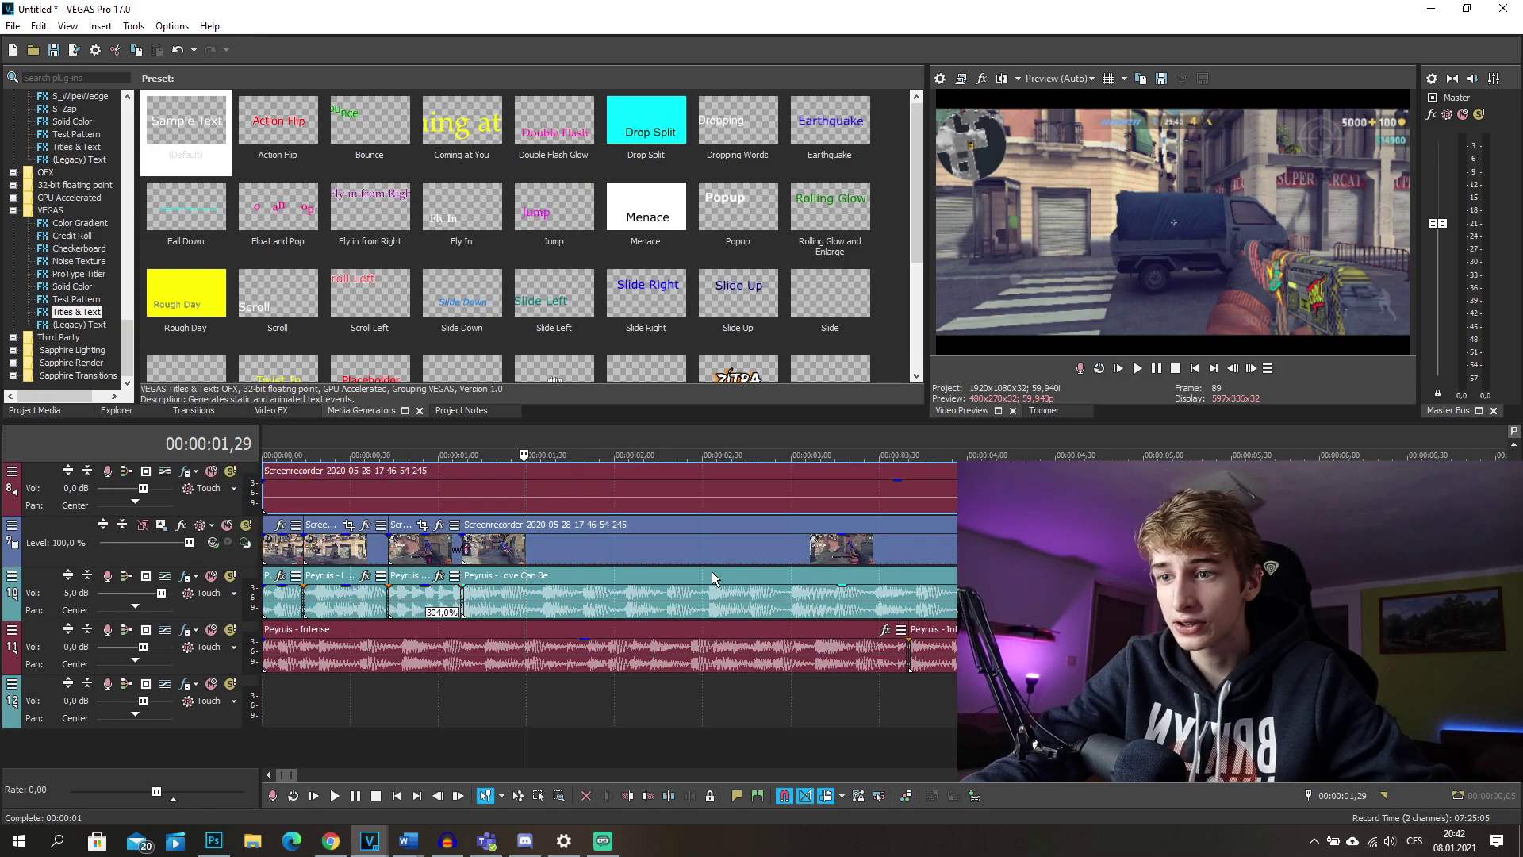
pyautogui.click(680, 558)
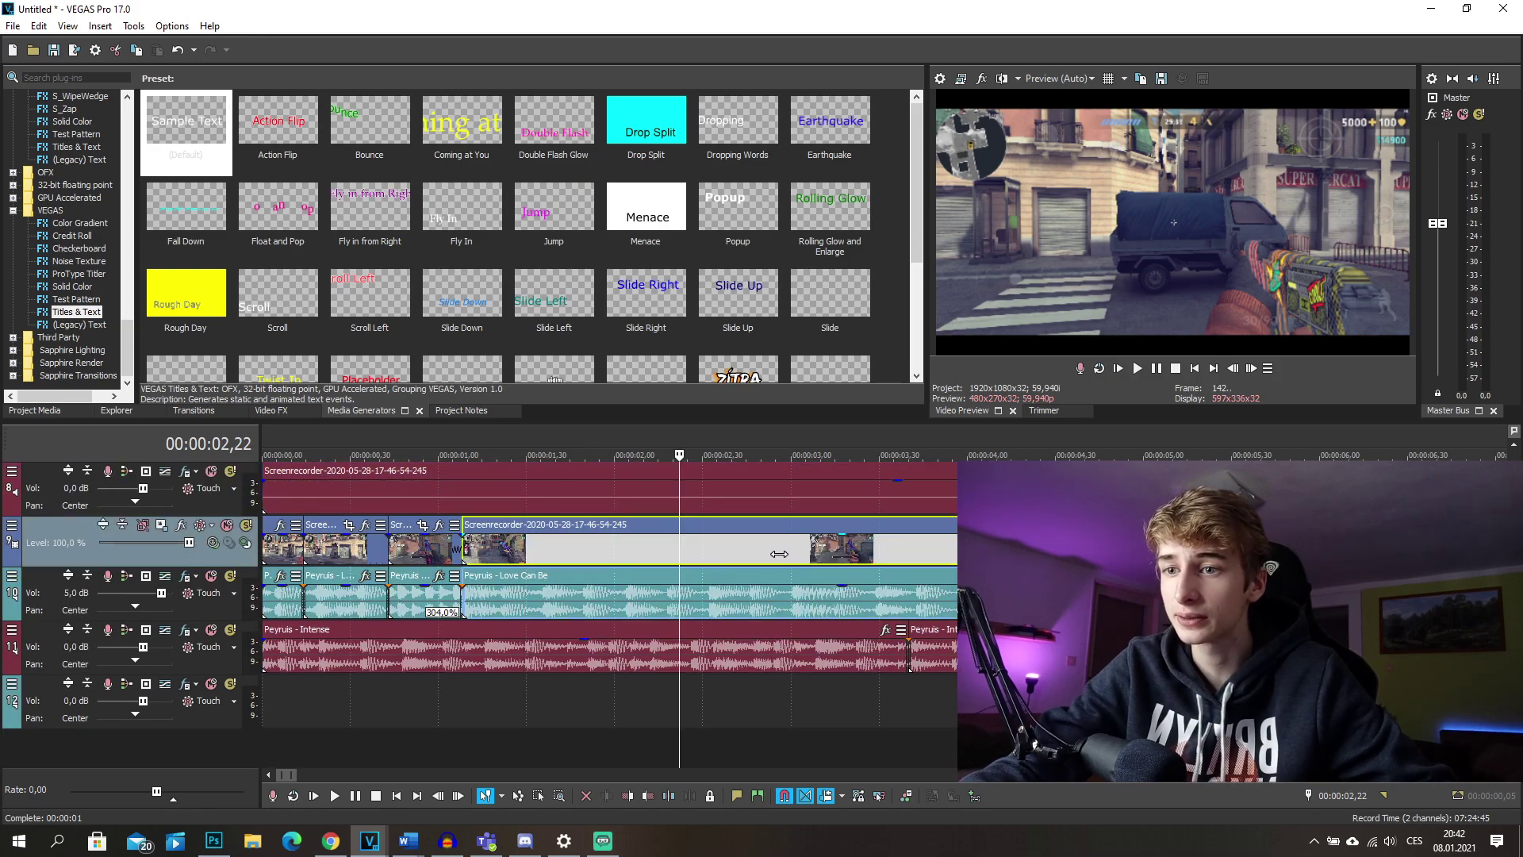
pyautogui.press('s')
pyautogui.press('space')
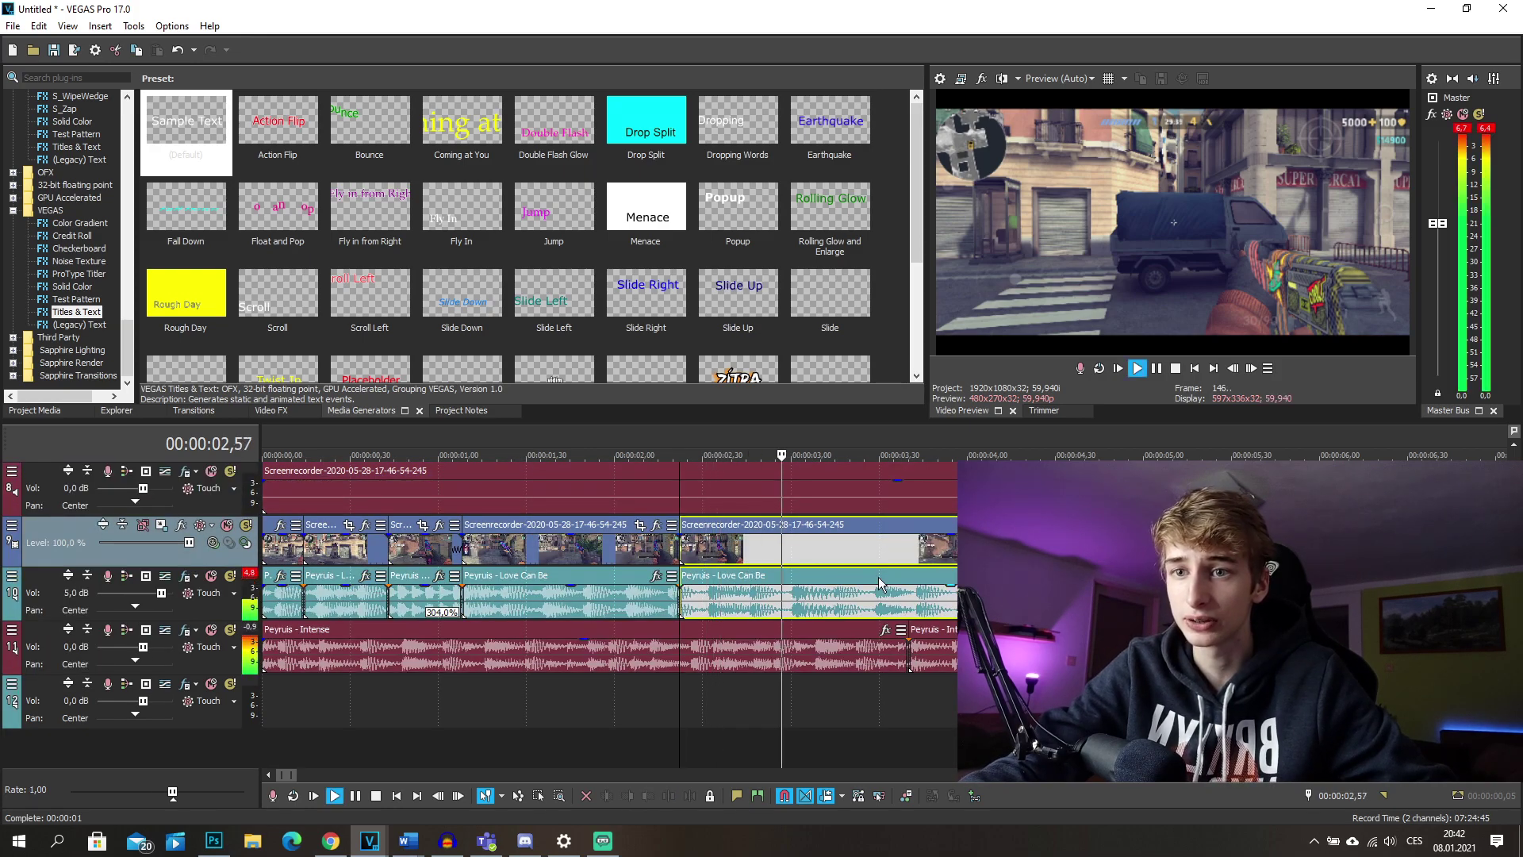
pyautogui.press('space')
# Open the Video Event FX chooser for the split gameplay clip
pyautogui.scroll(3, 879, 584)
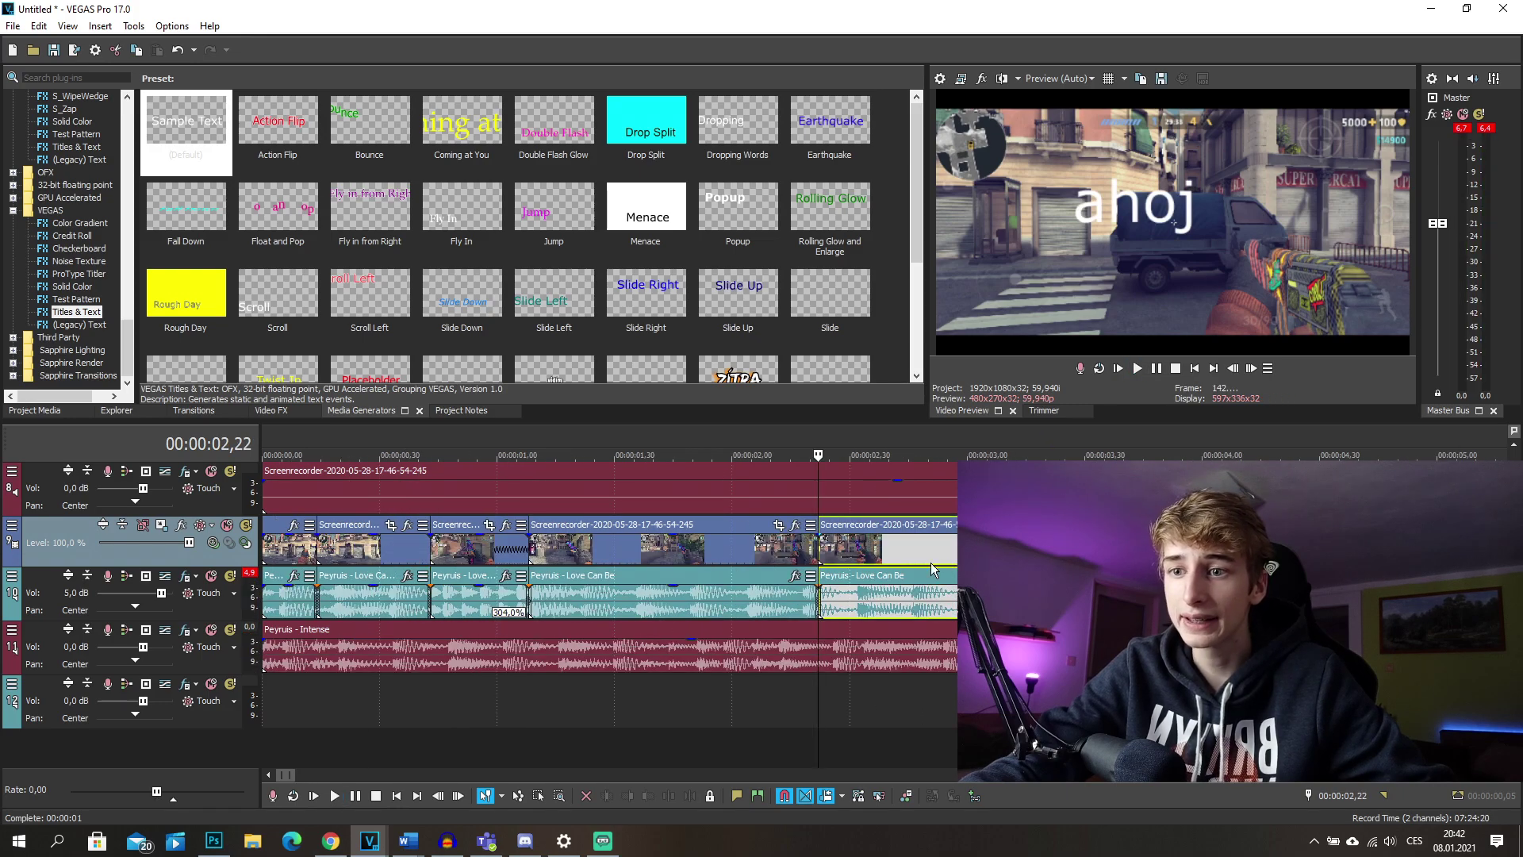
pyautogui.scroll(-3, 928, 567)
pyautogui.click(880, 526)
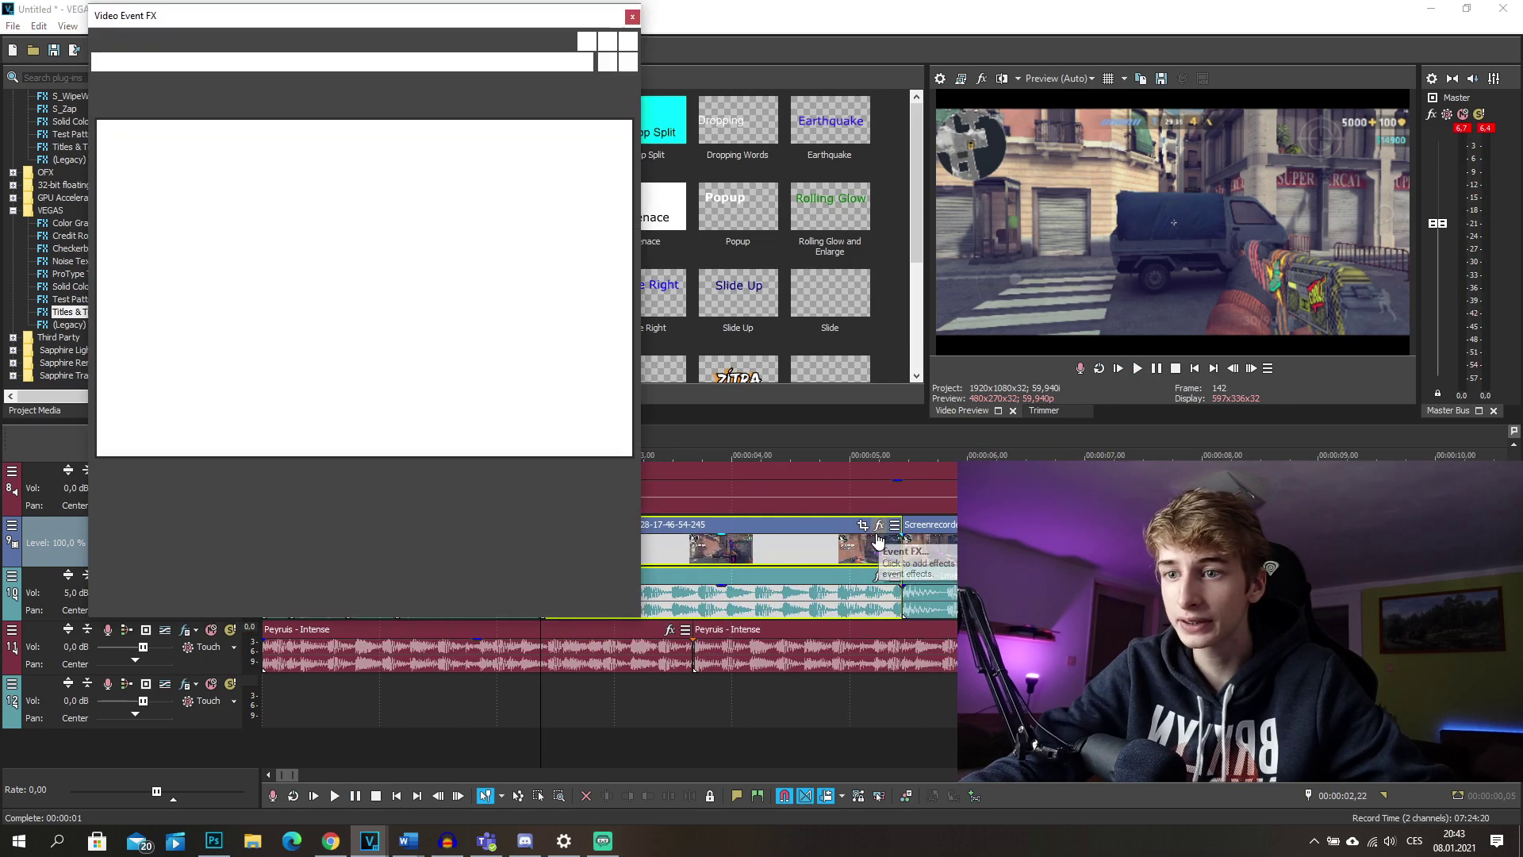
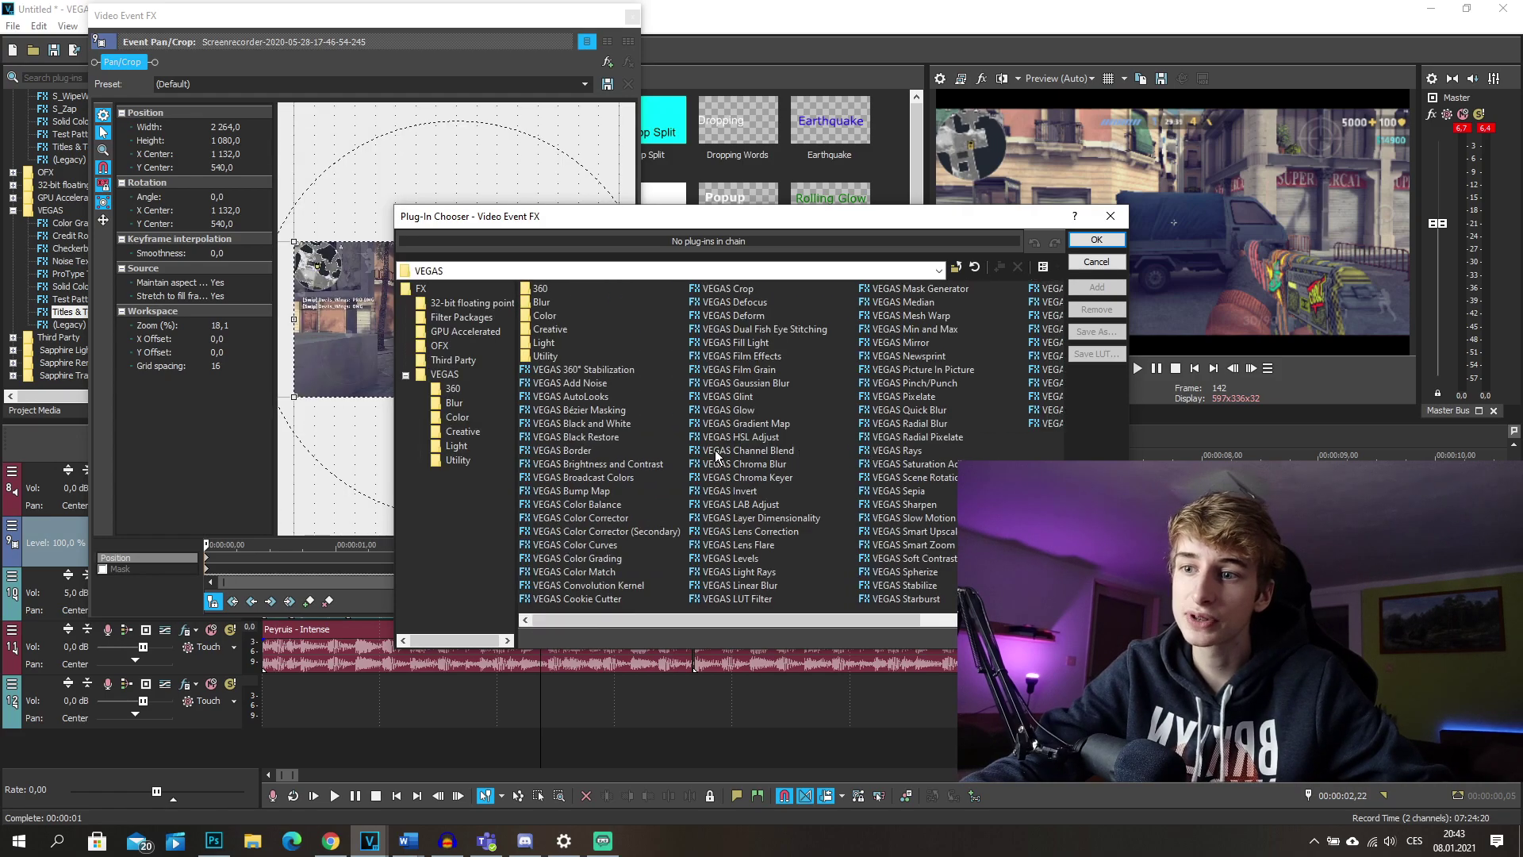
# Add the VEGAS Black and White effect to the gameplay clip
pyautogui.click(599, 424)
pyautogui.click(1096, 287)
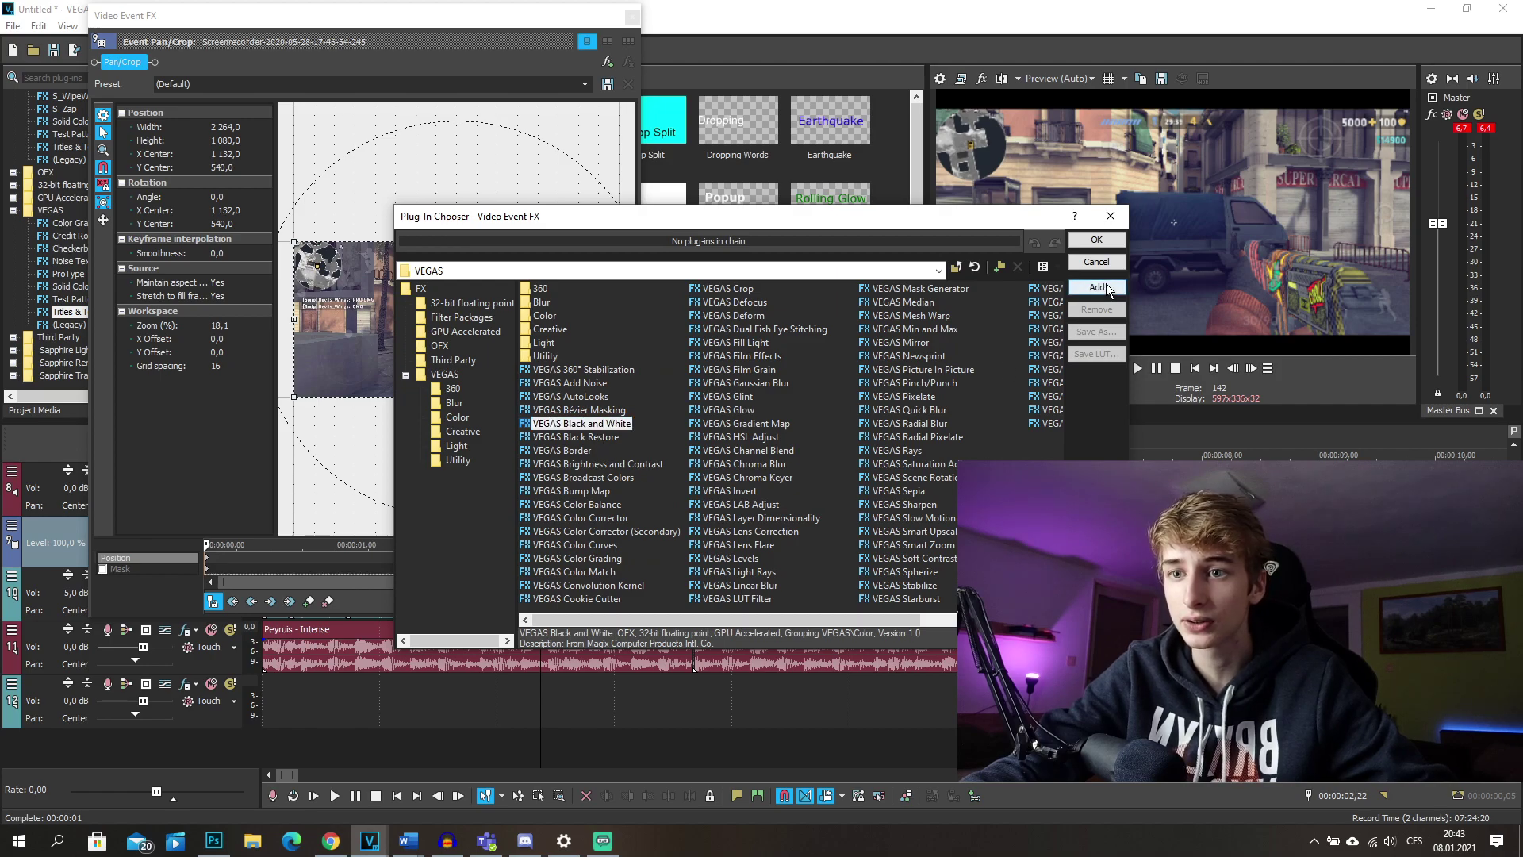
pyautogui.click(1096, 240)
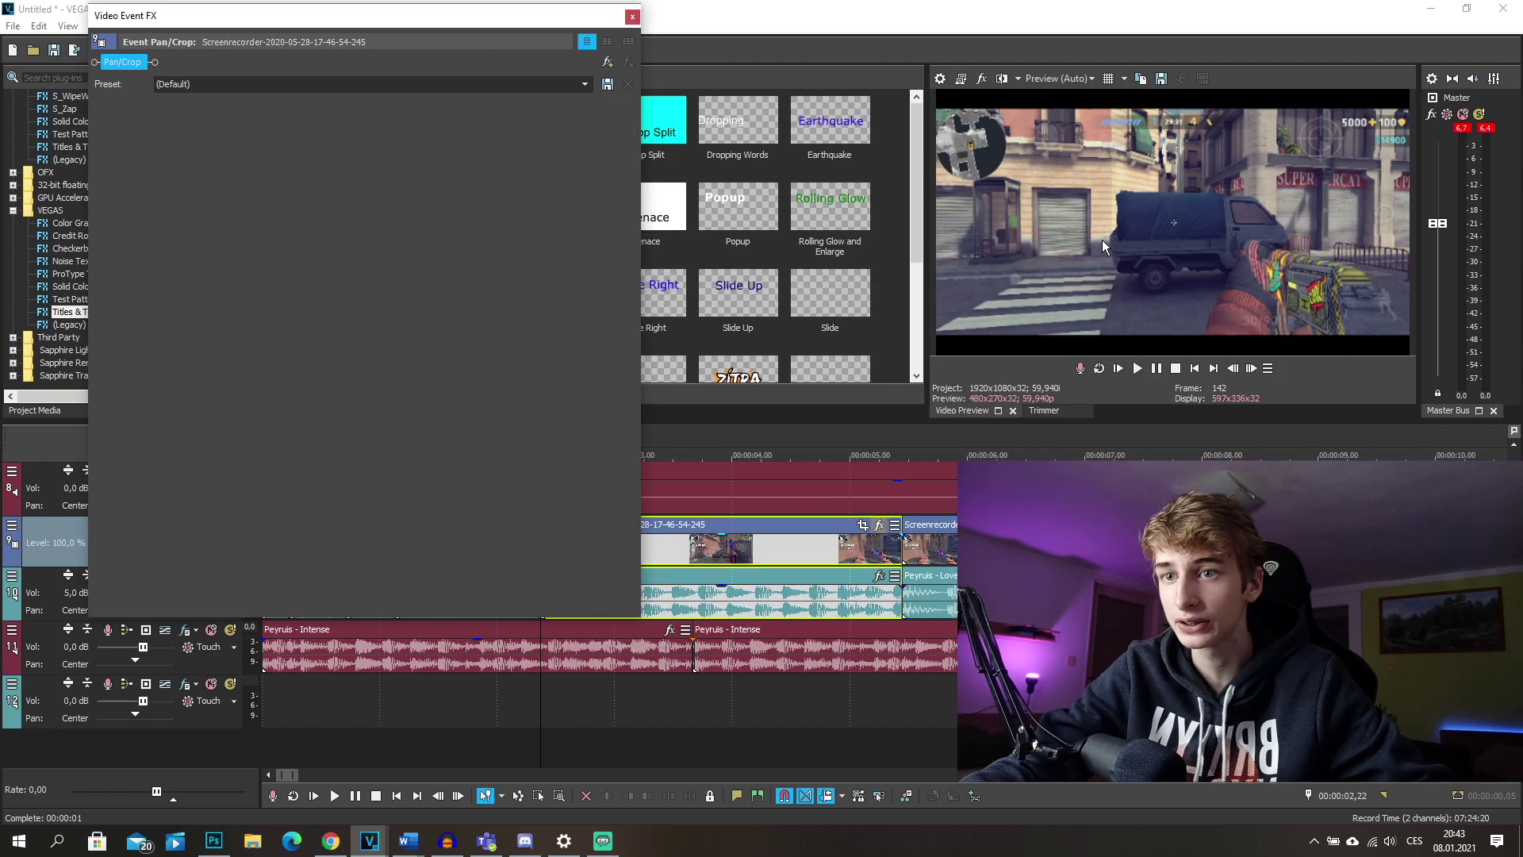
# Move the Video Event FX window aside and play the clip to check the grayscale look
pyautogui.moveTo(513, 20); pyautogui.dragTo(266, 34)
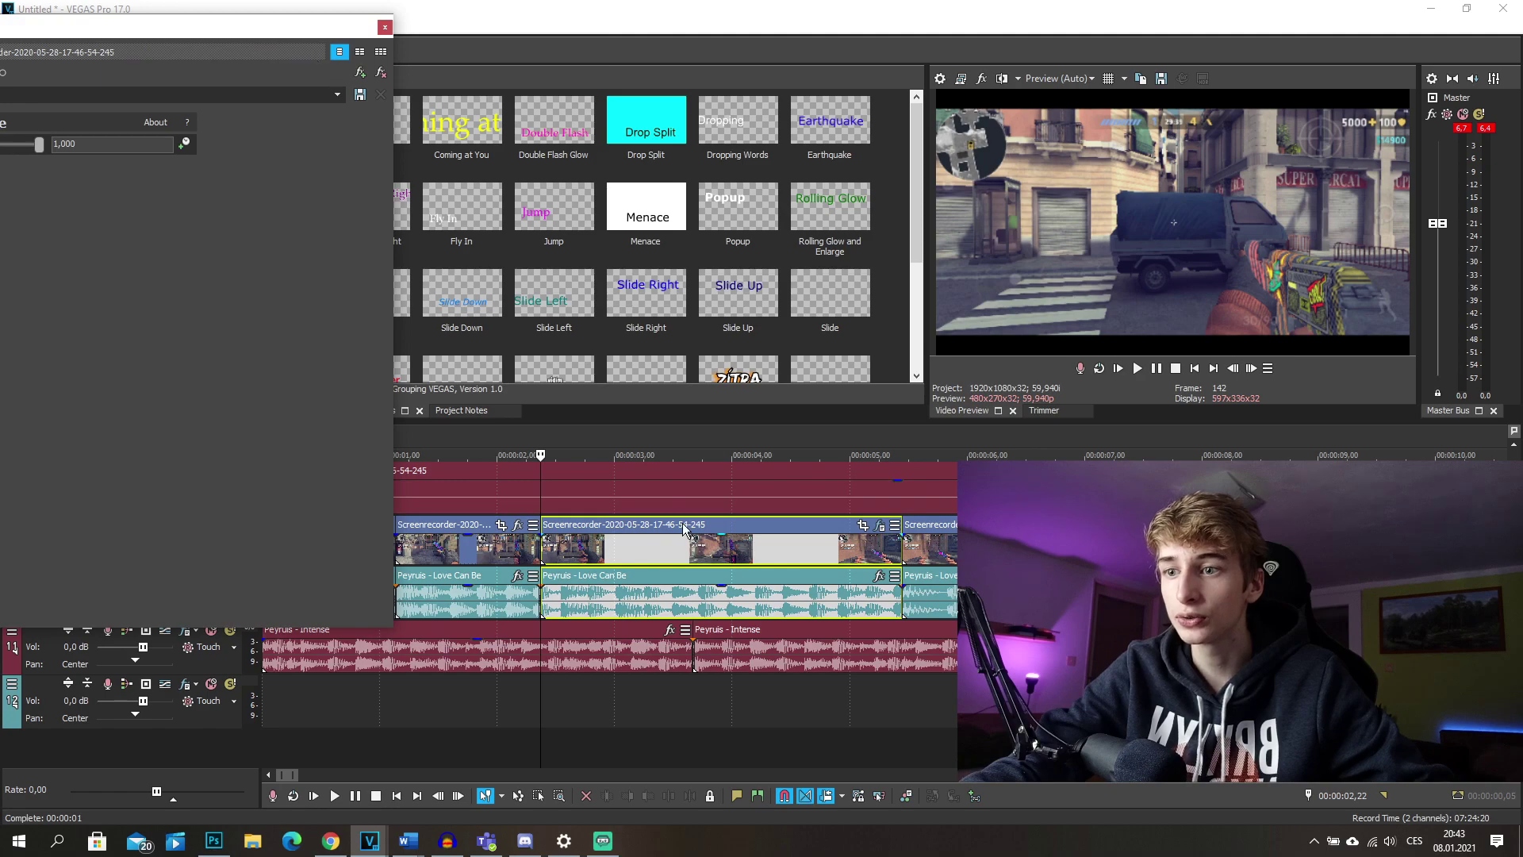
pyautogui.click(635, 559)
pyautogui.moveTo(231, 26); pyautogui.dragTo(456, 47)
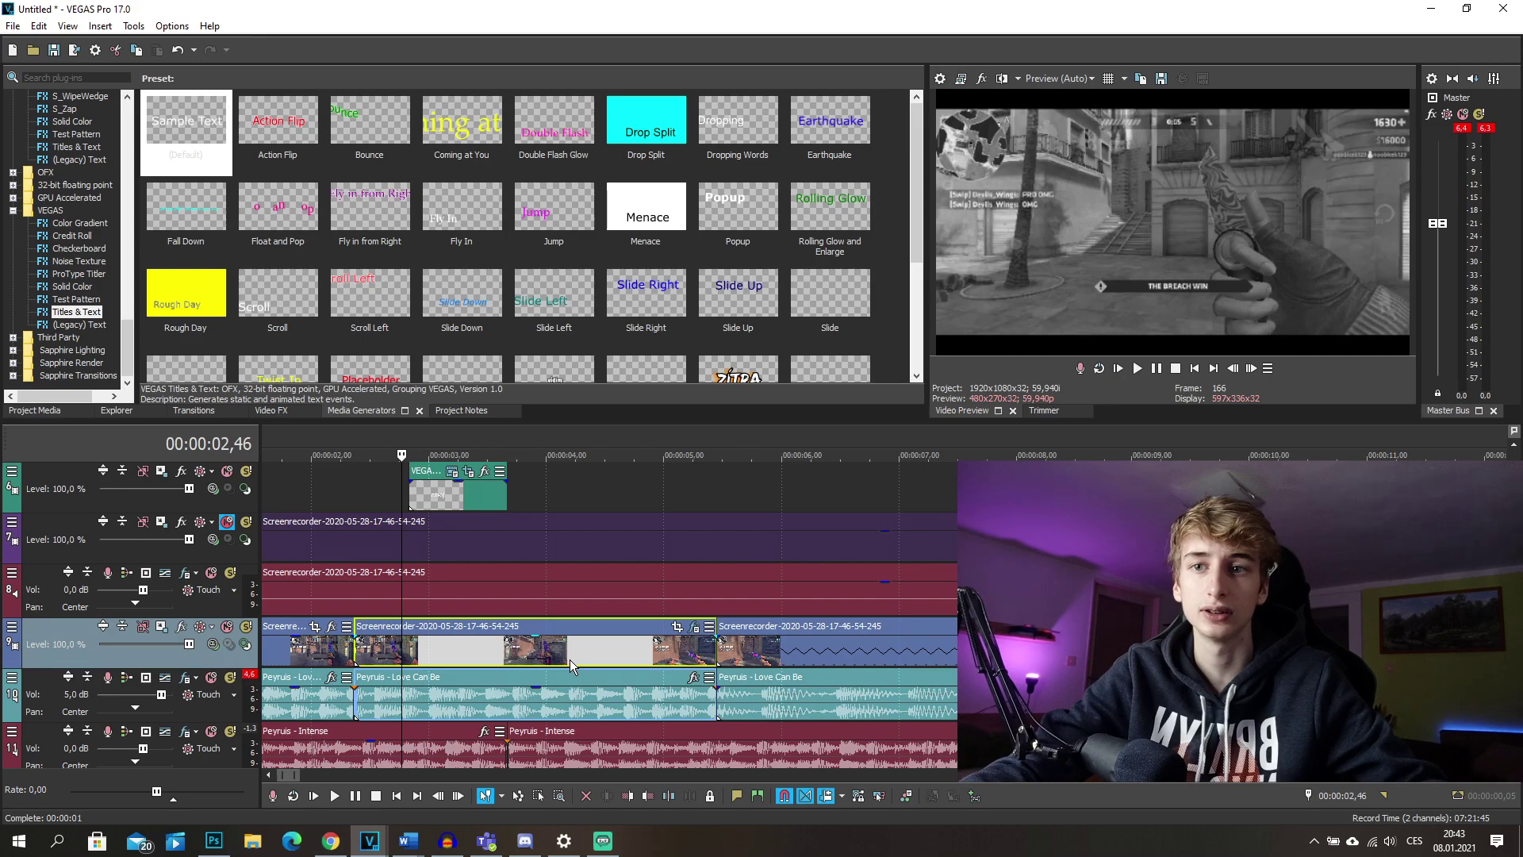
pyautogui.press('space')
pyautogui.press('space')
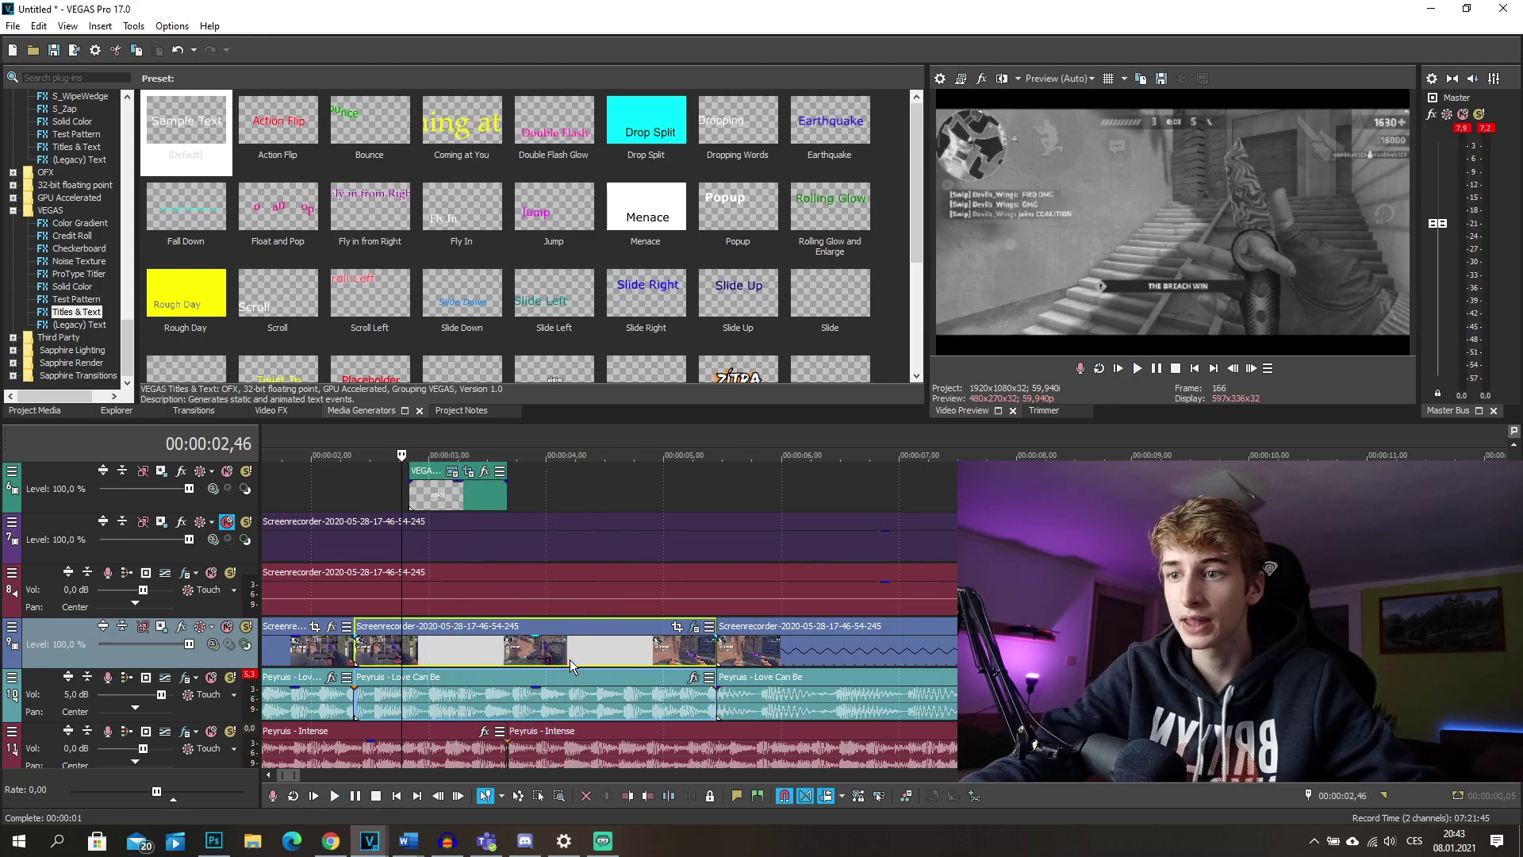
# Show the Video FX list and browse the Sapphire effects for glare
pyautogui.scroll(-3, 592, 657)
pyautogui.scroll(4, 591, 657)
pyautogui.scroll(-1, 607, 662)
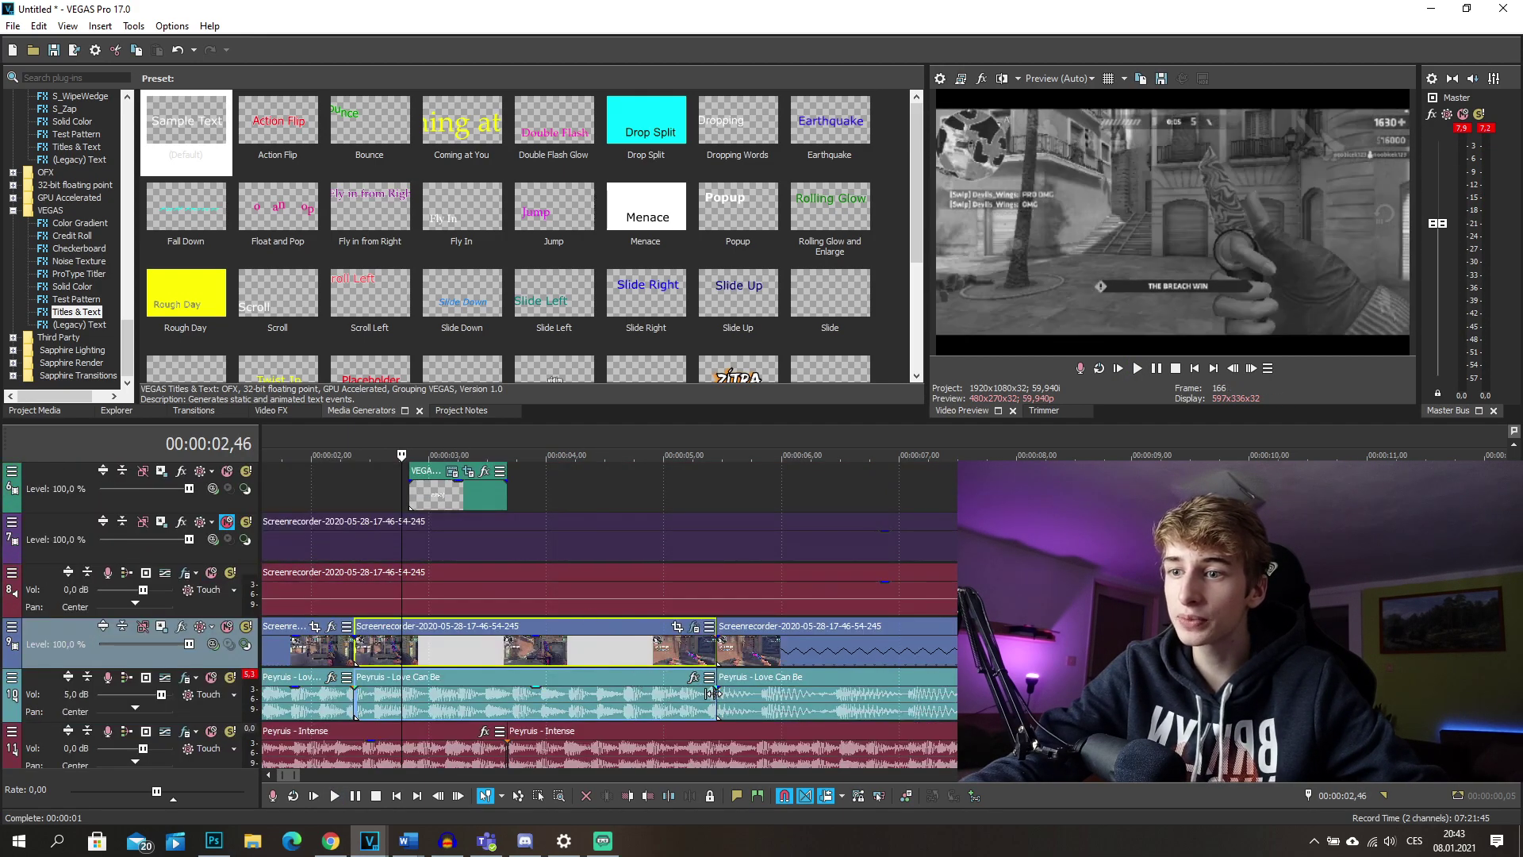
pyautogui.click(268, 413)
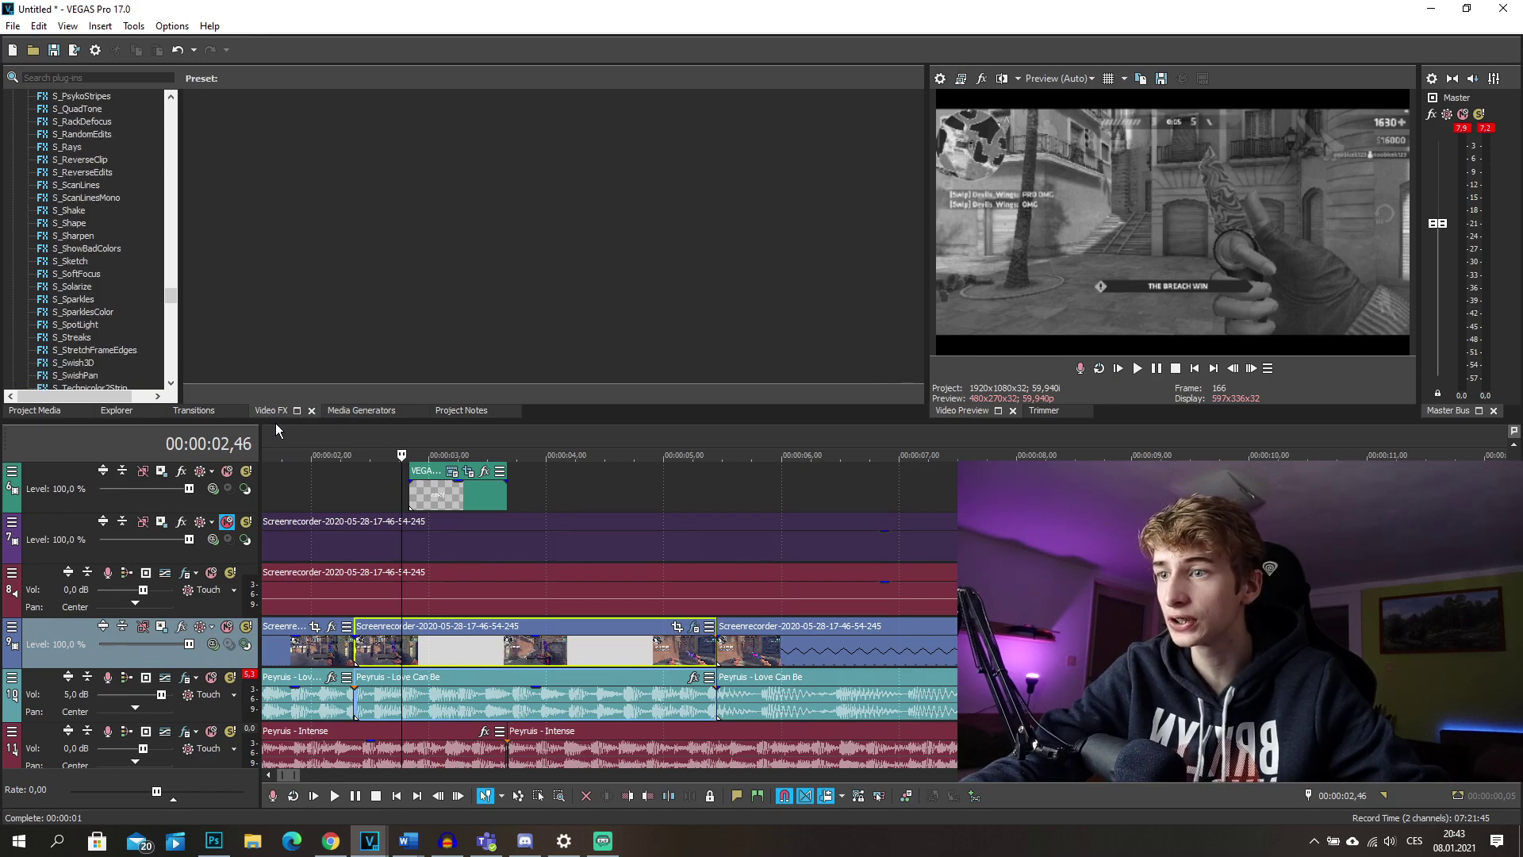
pyautogui.scroll(15, 70, 279)
pyautogui.click(77, 188)
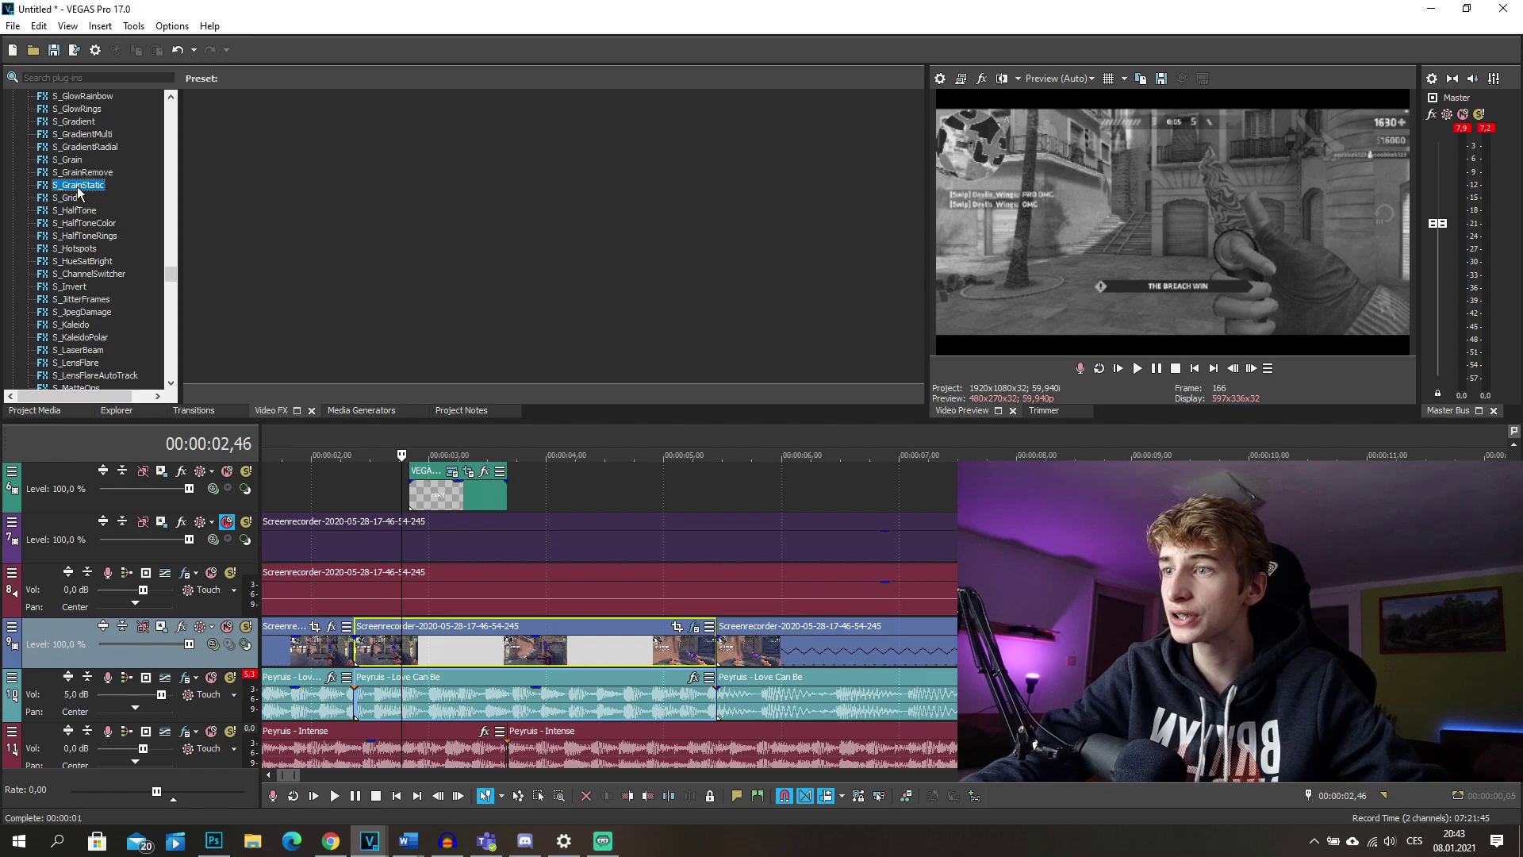
pyautogui.scroll(6, 89, 226)
pyautogui.click(48, 135)
pyautogui.click(82, 174)
# Drag the S_Glare Default preset onto the gameplay clip
pyautogui.scroll(1, 85, 184)
pyautogui.scroll(3, 84, 184)
pyautogui.click(82, 237)
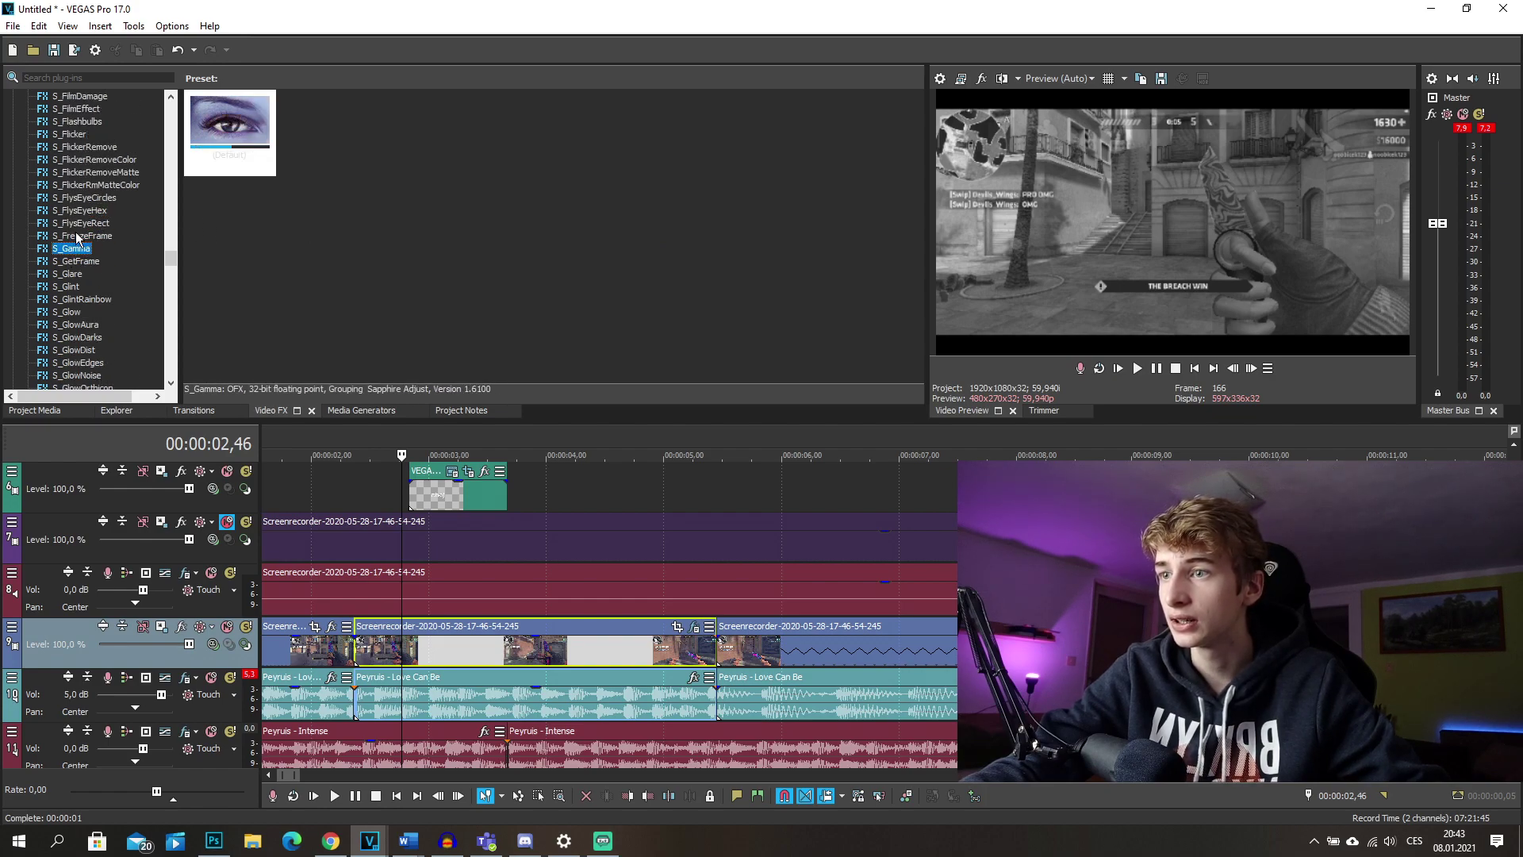
pyautogui.click(71, 274)
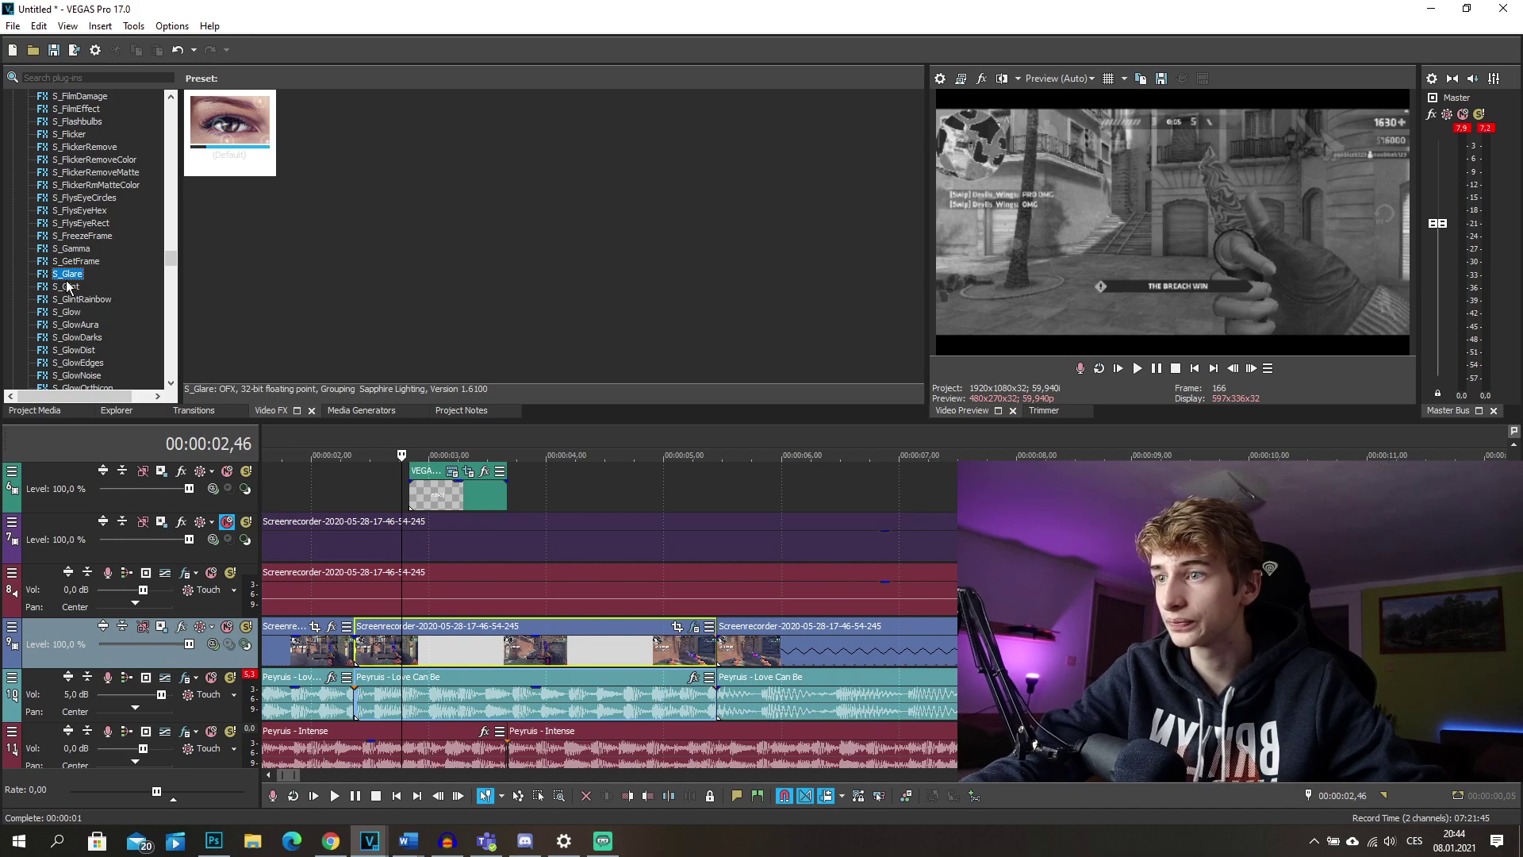
pyautogui.click(243, 147)
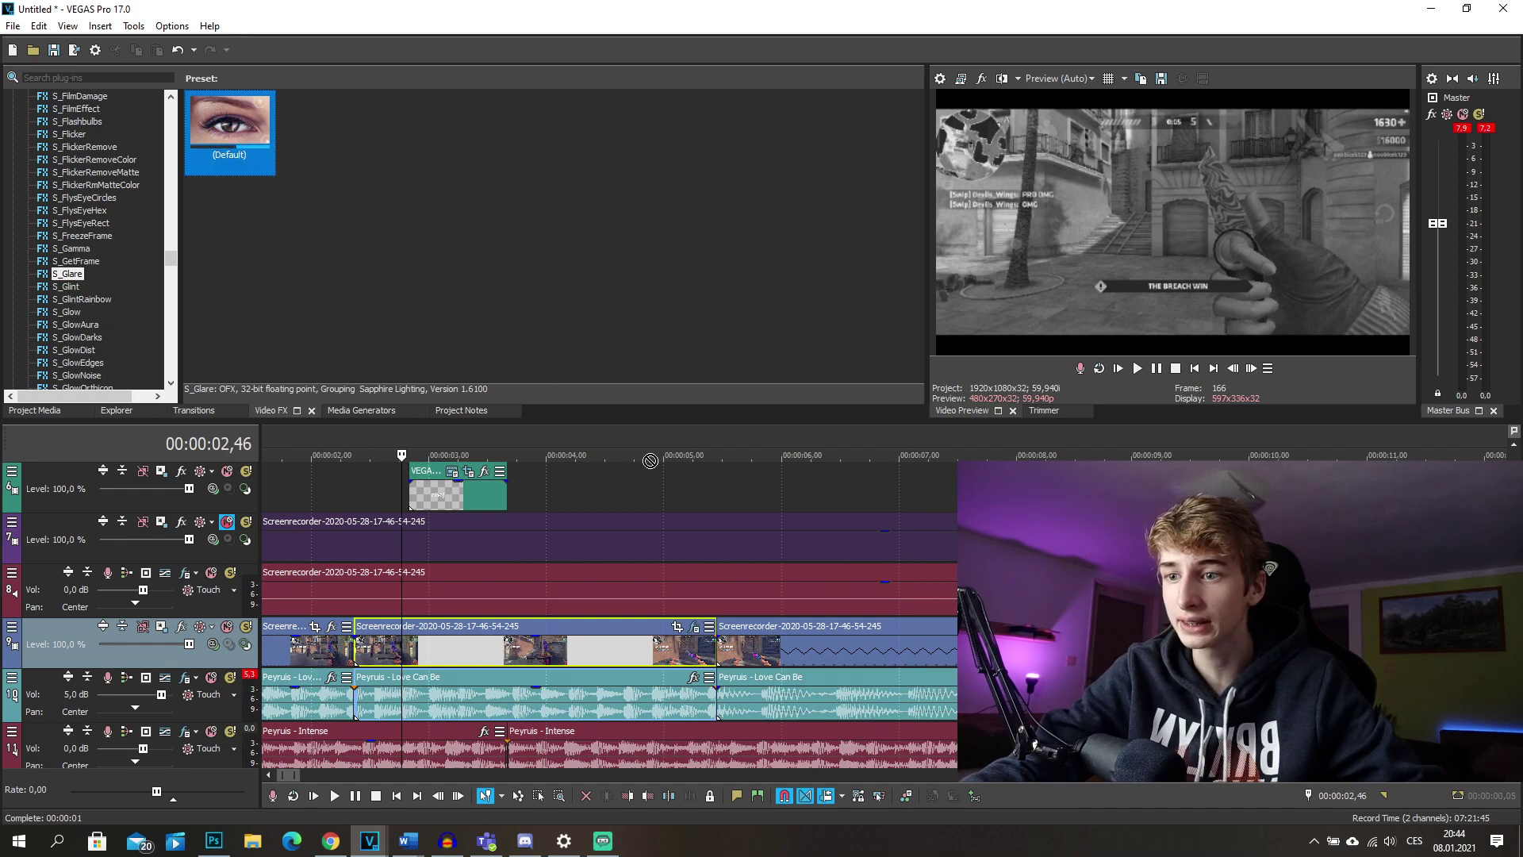
pyautogui.moveTo(487, 643); pyautogui.dragTo(487, 643)
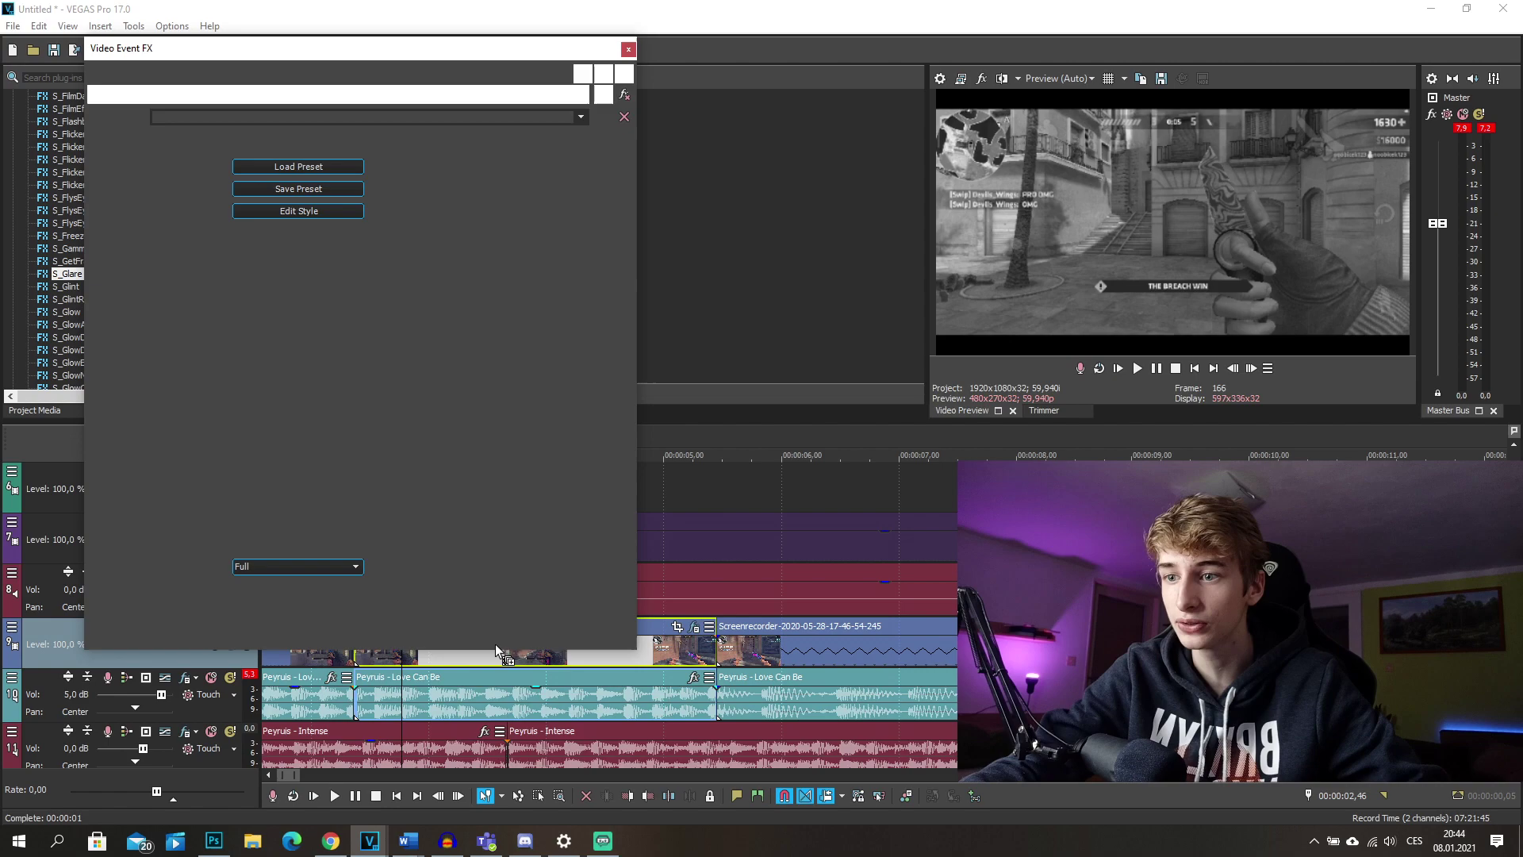
# Move the FX window aside and play the clip to preview the default glare
pyautogui.click(487, 658)
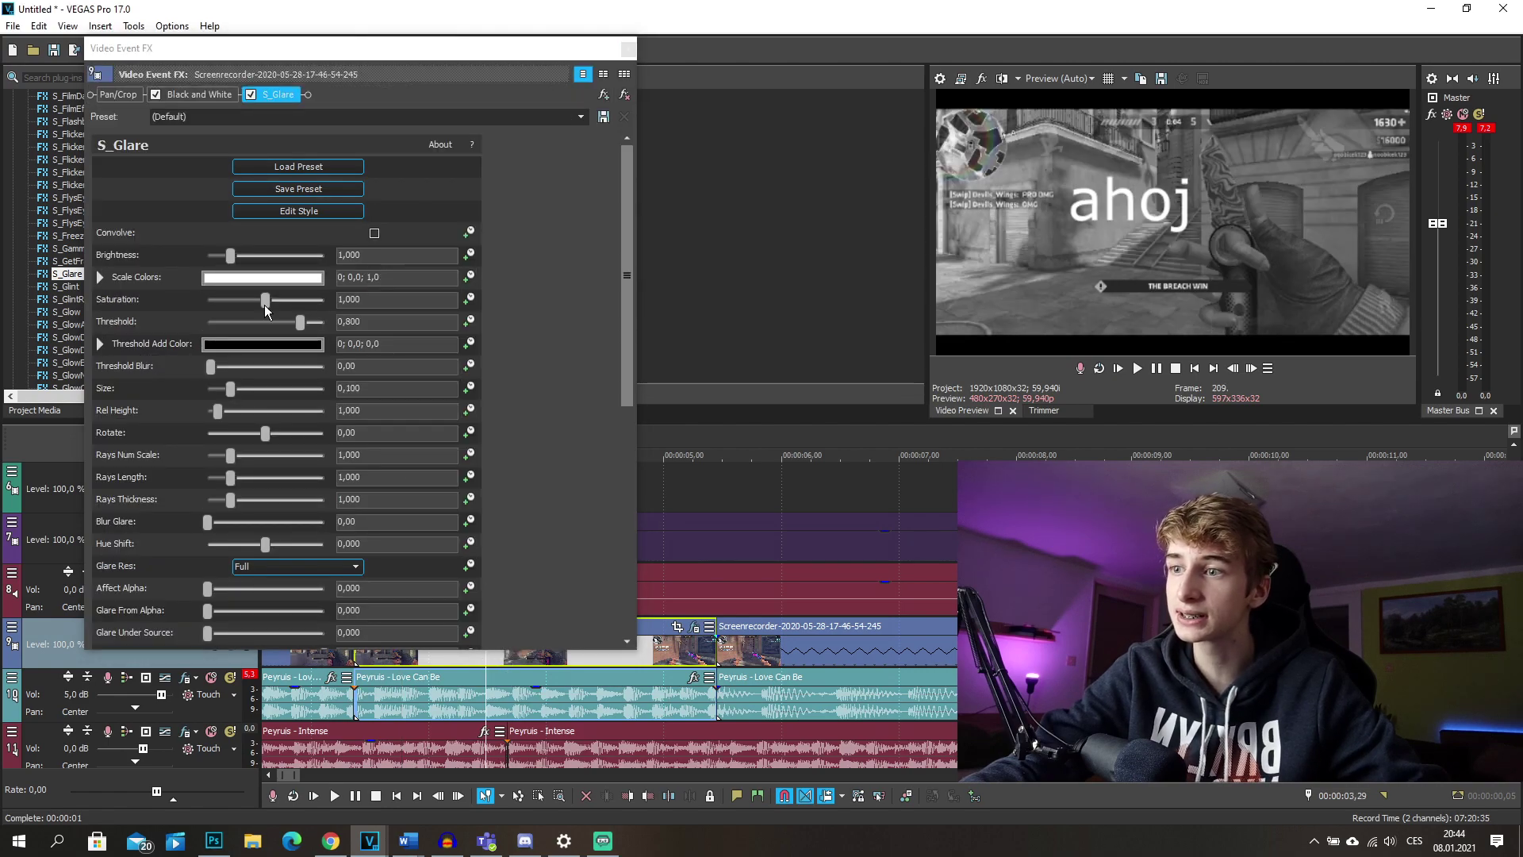
pyautogui.scroll(-1, 293, 480)
pyautogui.scroll(1, 492, 377)
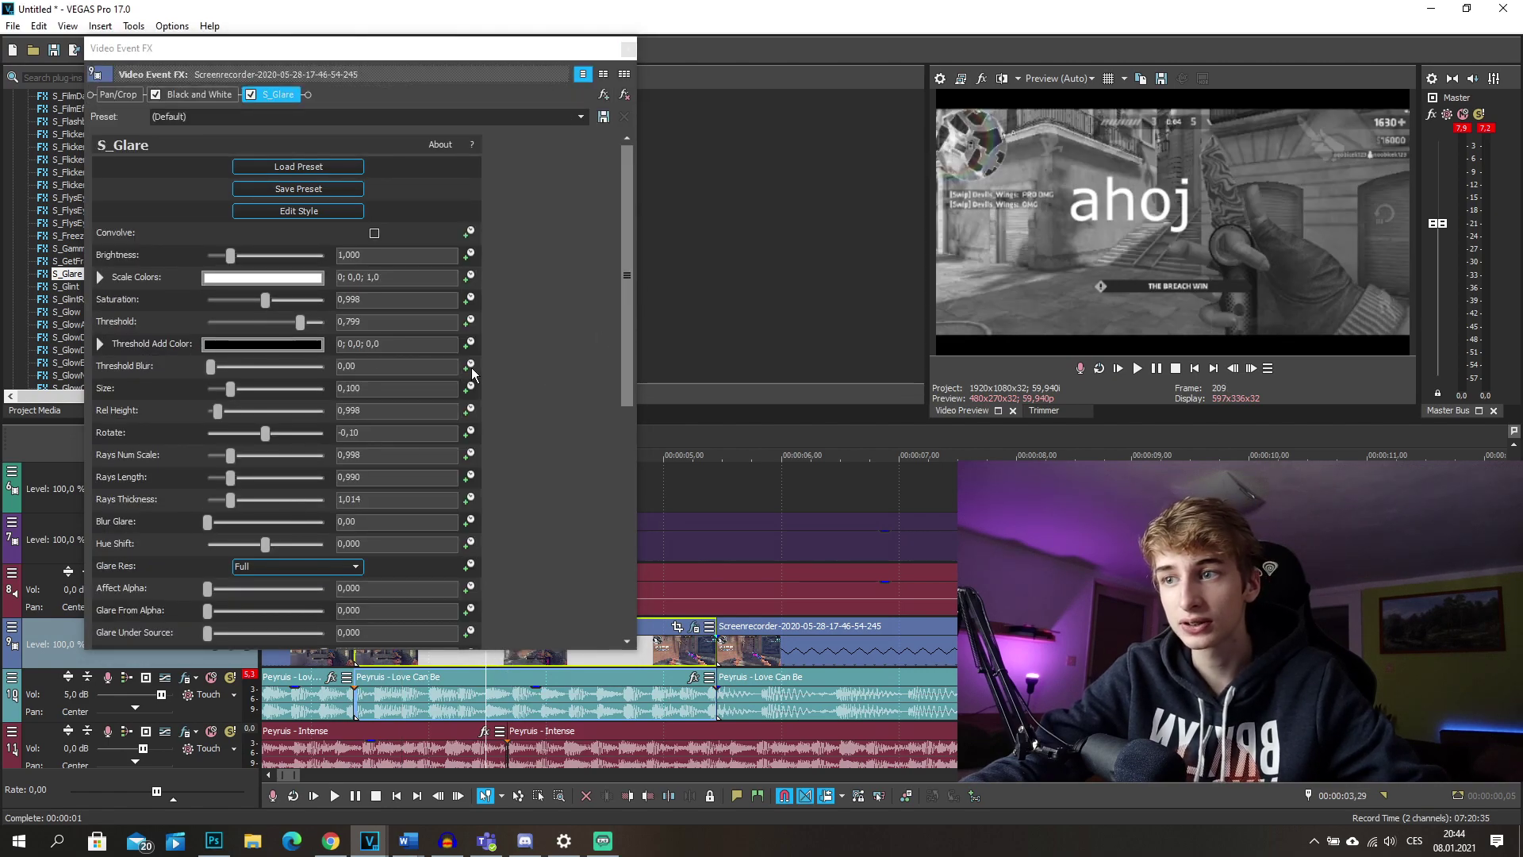
pyautogui.scroll(-1, 268, 294)
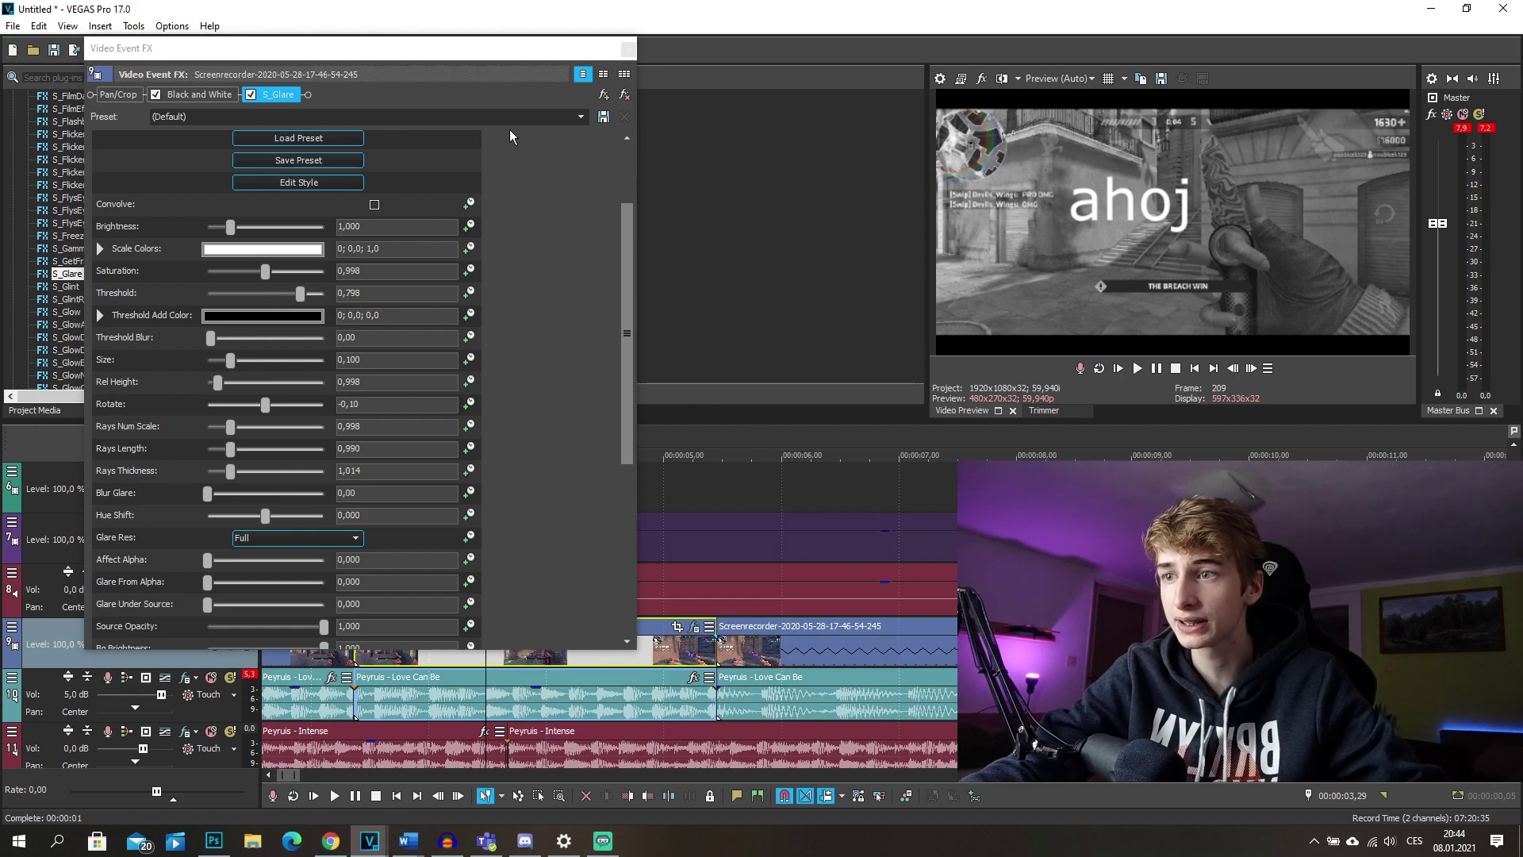
pyautogui.moveTo(435, 47); pyautogui.dragTo(257, 53)
pyautogui.click(591, 652)
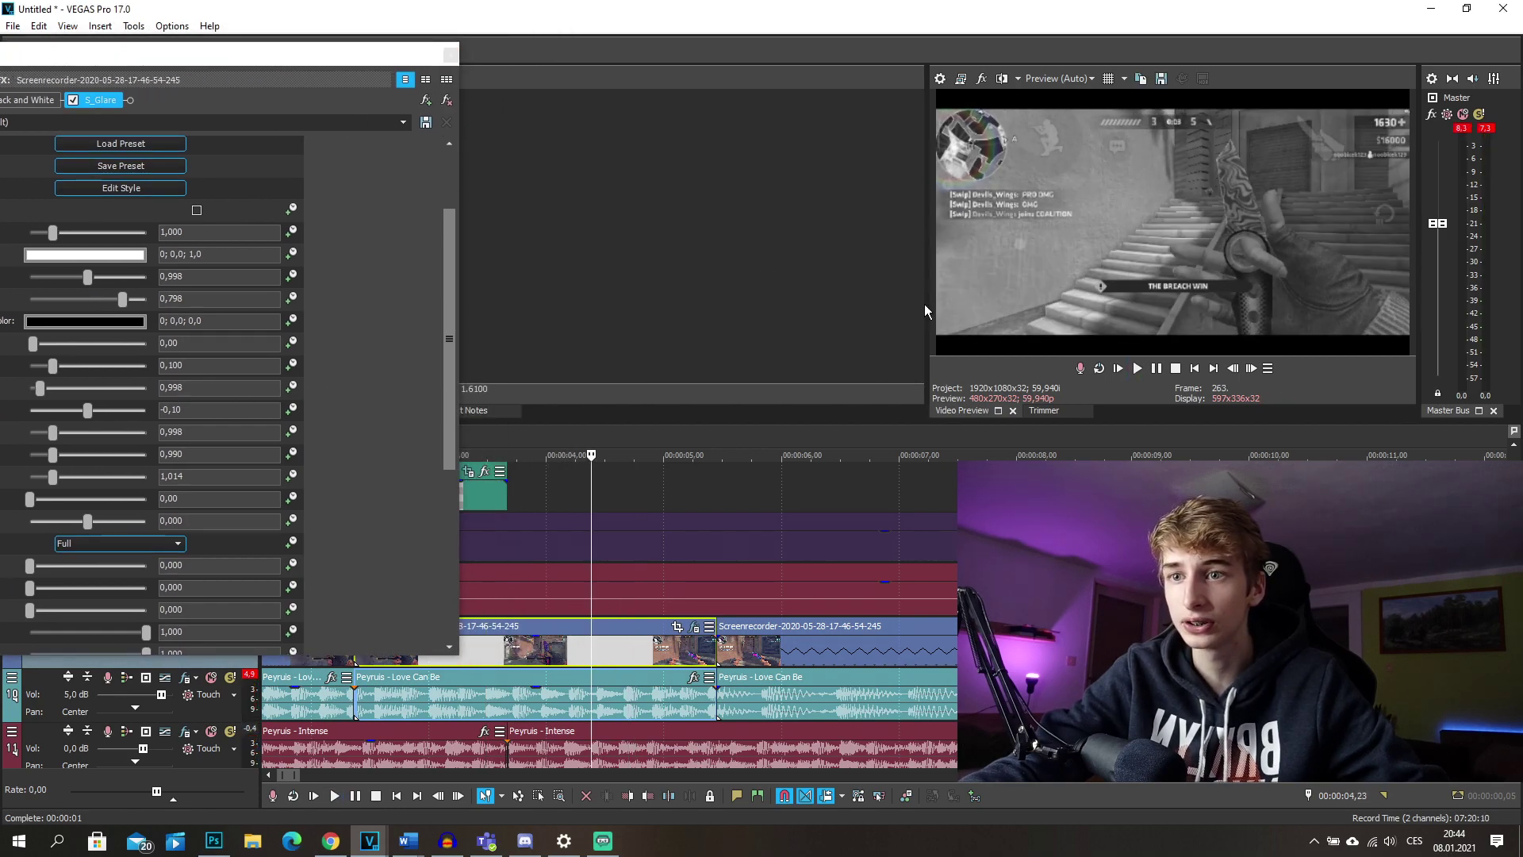
pyautogui.press('space')
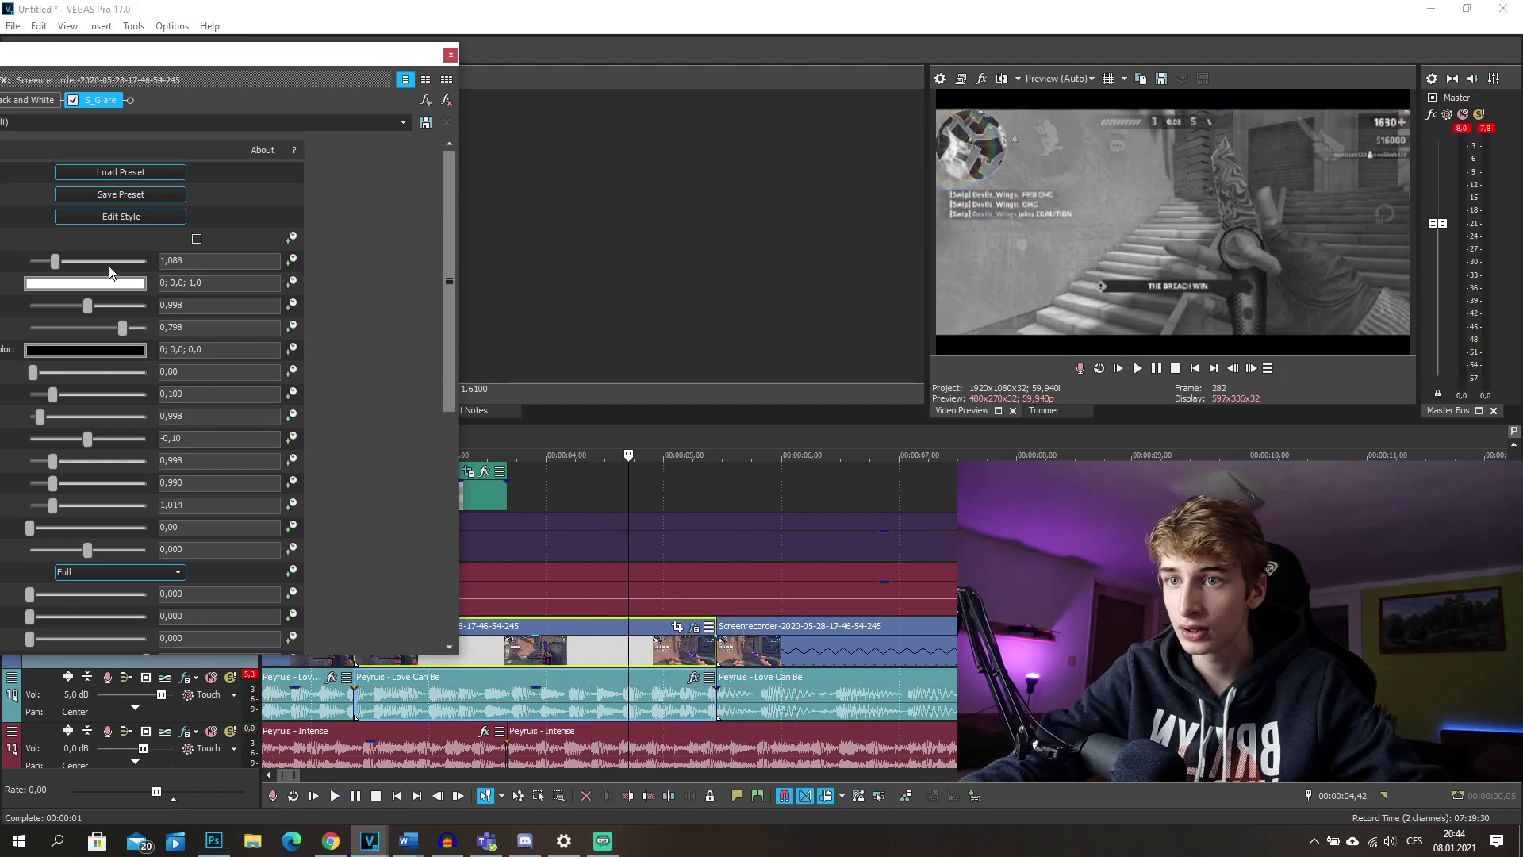
# Set S_Glare Saturation to 2,000, Rel Height to about 8.6, and Brightness to 2.279
pyautogui.moveTo(108, 265)
pyautogui.mouseDown()
pyautogui.moveTo(143, 266)
pyautogui.moveTo(125, 268)
pyautogui.mouseUp()
pyautogui.moveTo(282, 54); pyautogui.dragTo(382, 39)
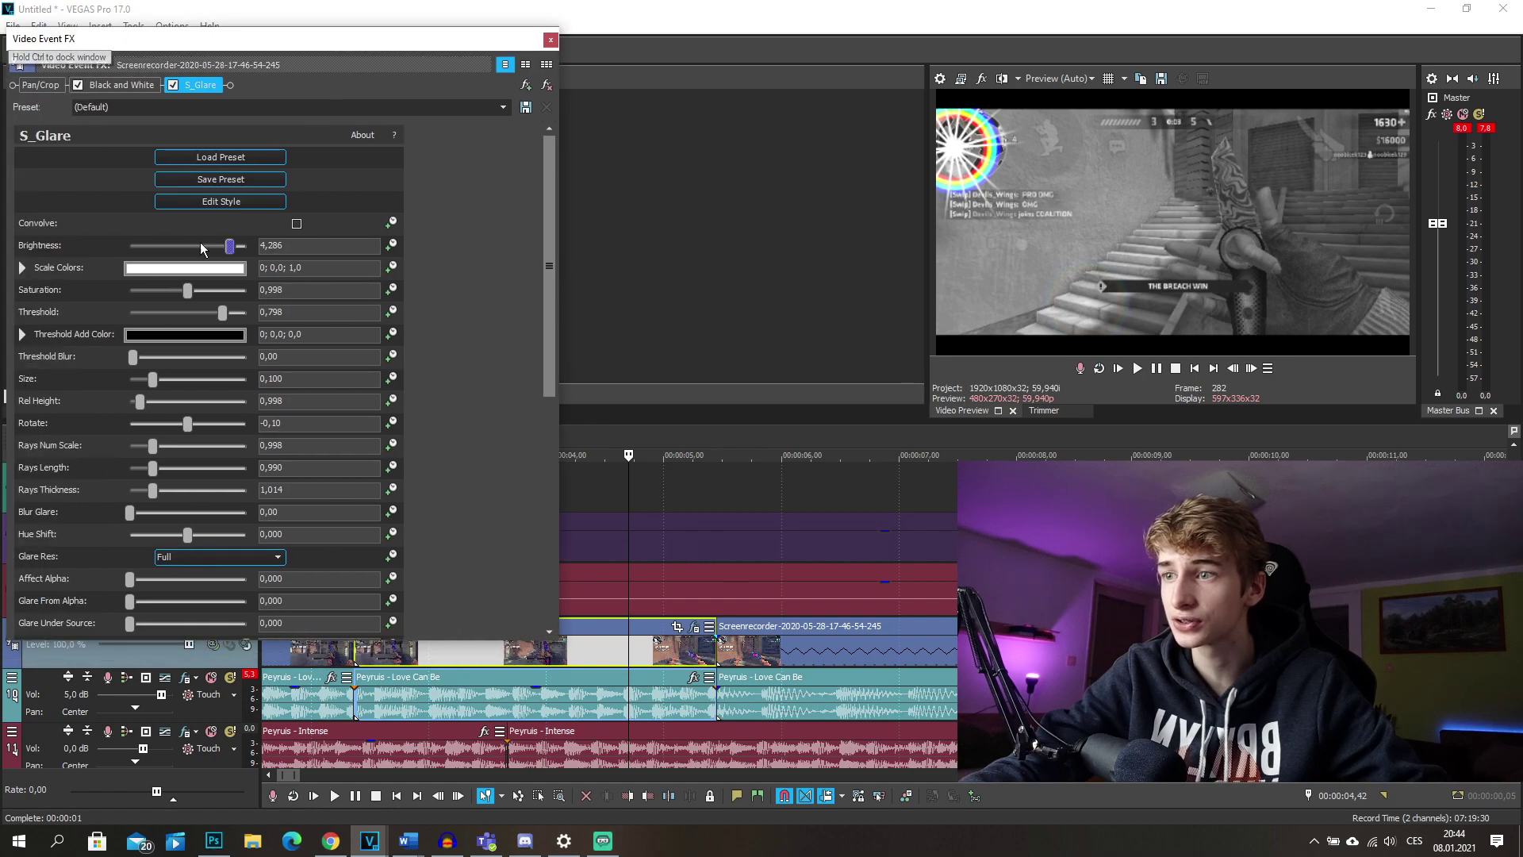
pyautogui.moveTo(189, 294); pyautogui.dragTo(260, 303)
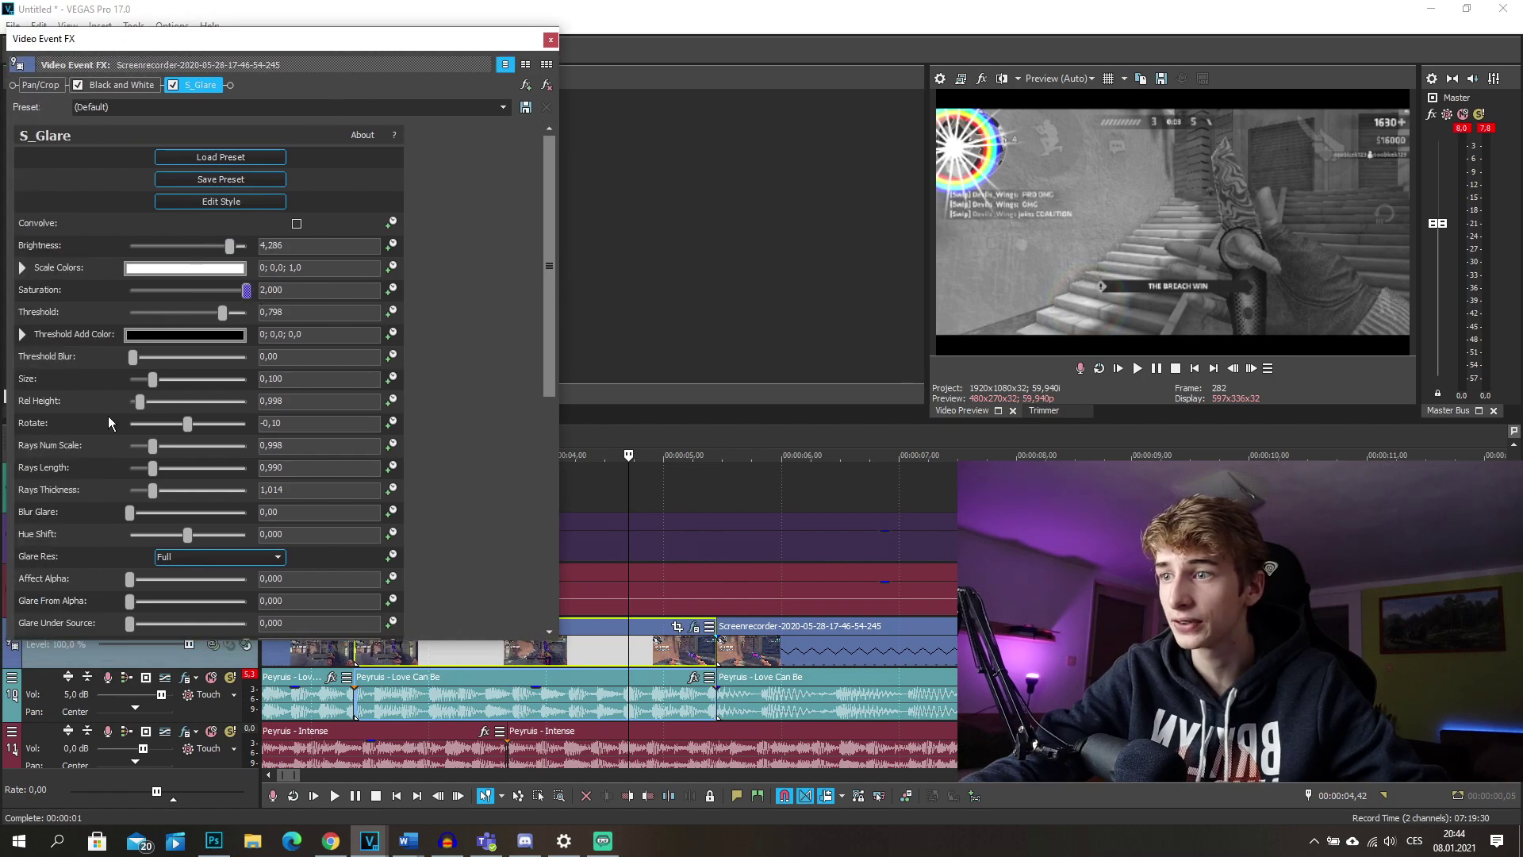
pyautogui.moveTo(140, 401)
pyautogui.mouseDown()
pyautogui.moveTo(262, 410)
pyautogui.moveTo(229, 409)
pyautogui.mouseUp()
pyautogui.moveTo(229, 246); pyautogui.dragTo(184, 253)
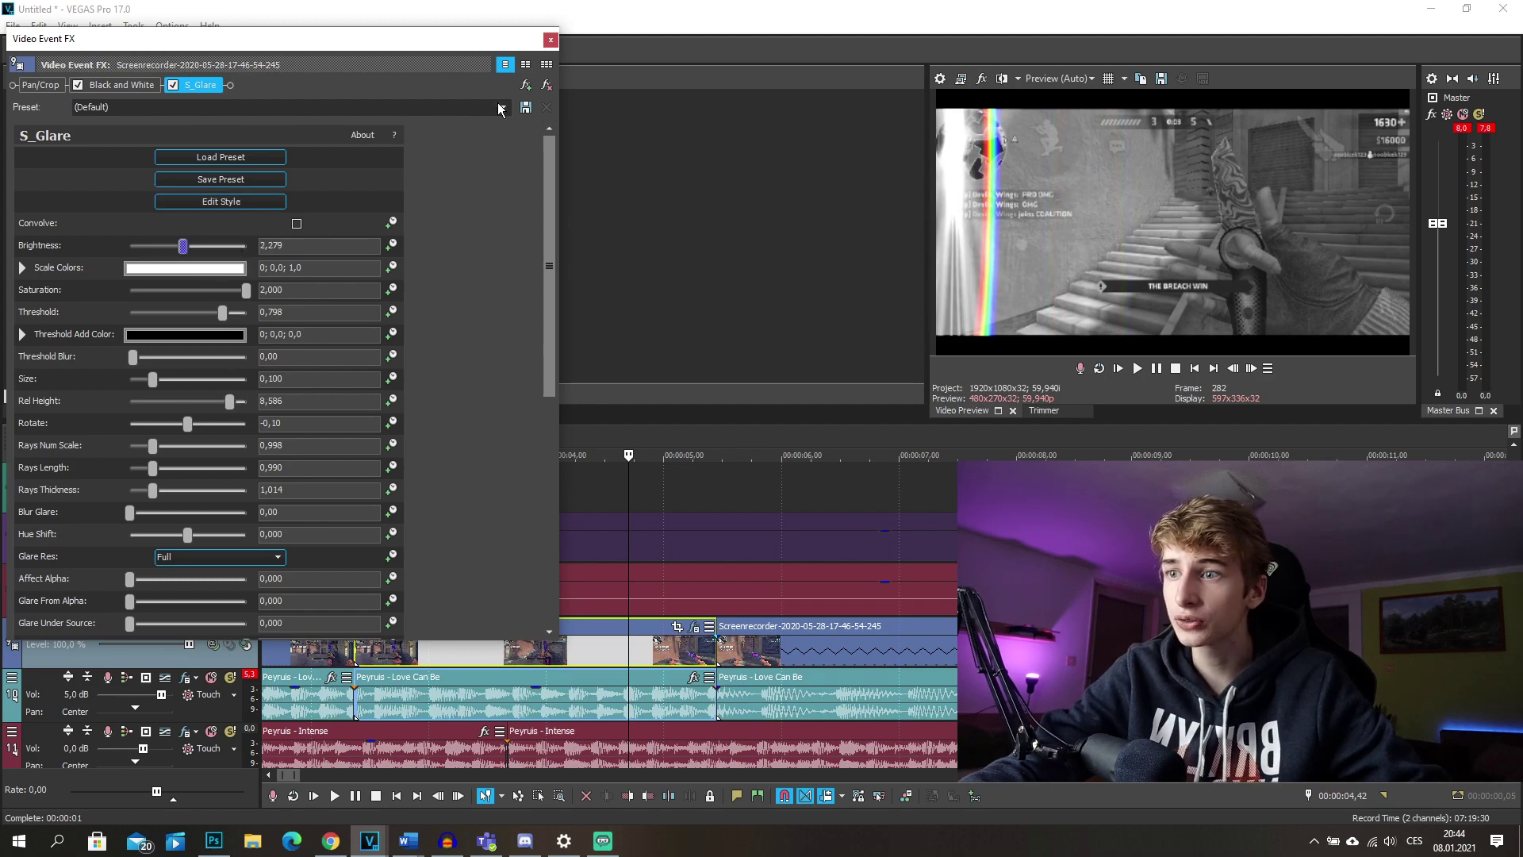
pyautogui.scroll(-3, 391, 292)
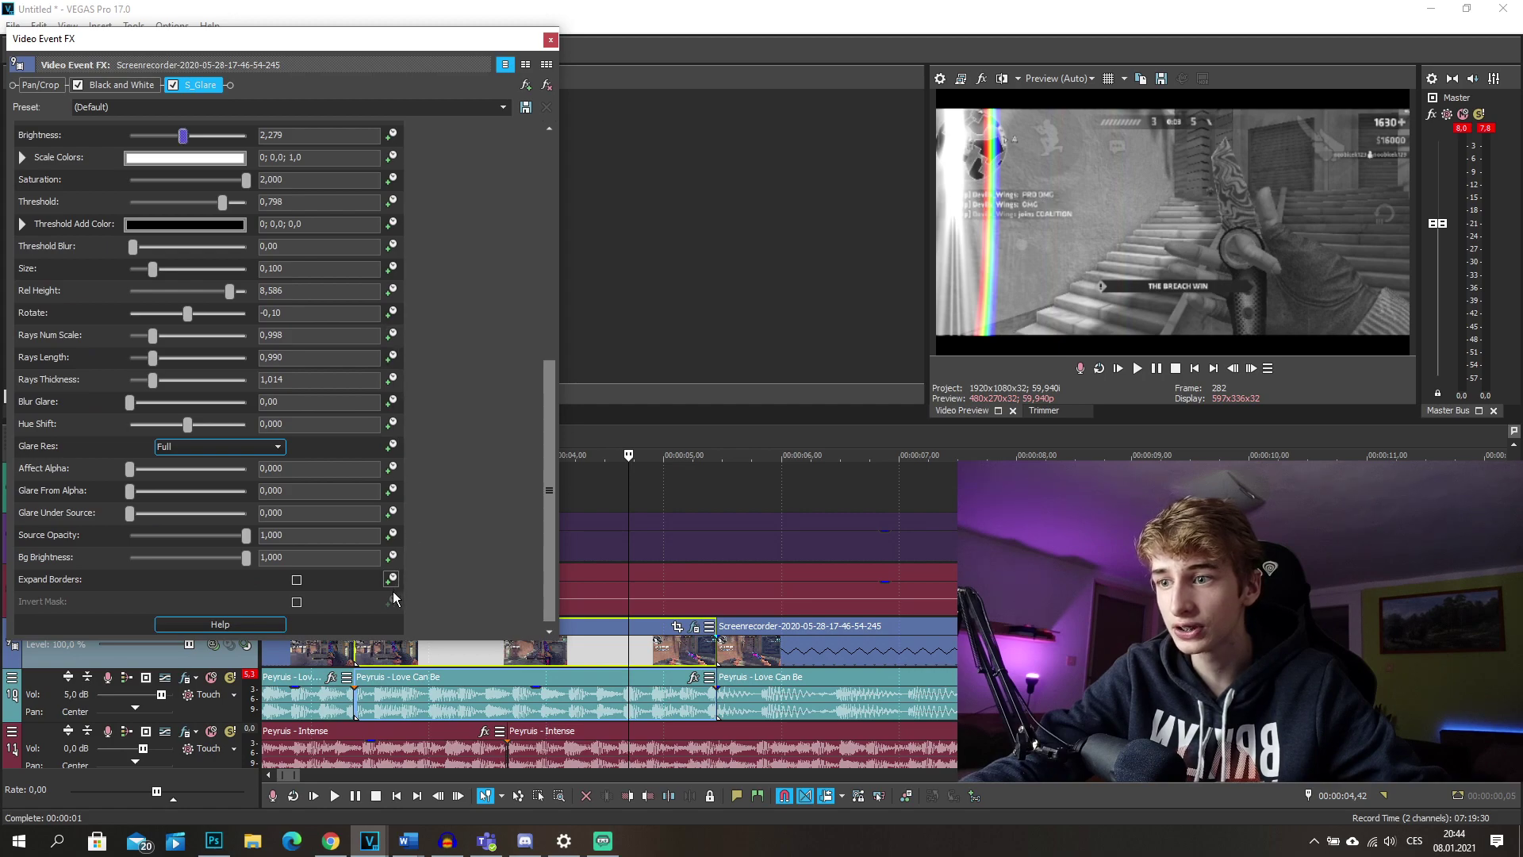
pyautogui.scroll(3, 392, 533)
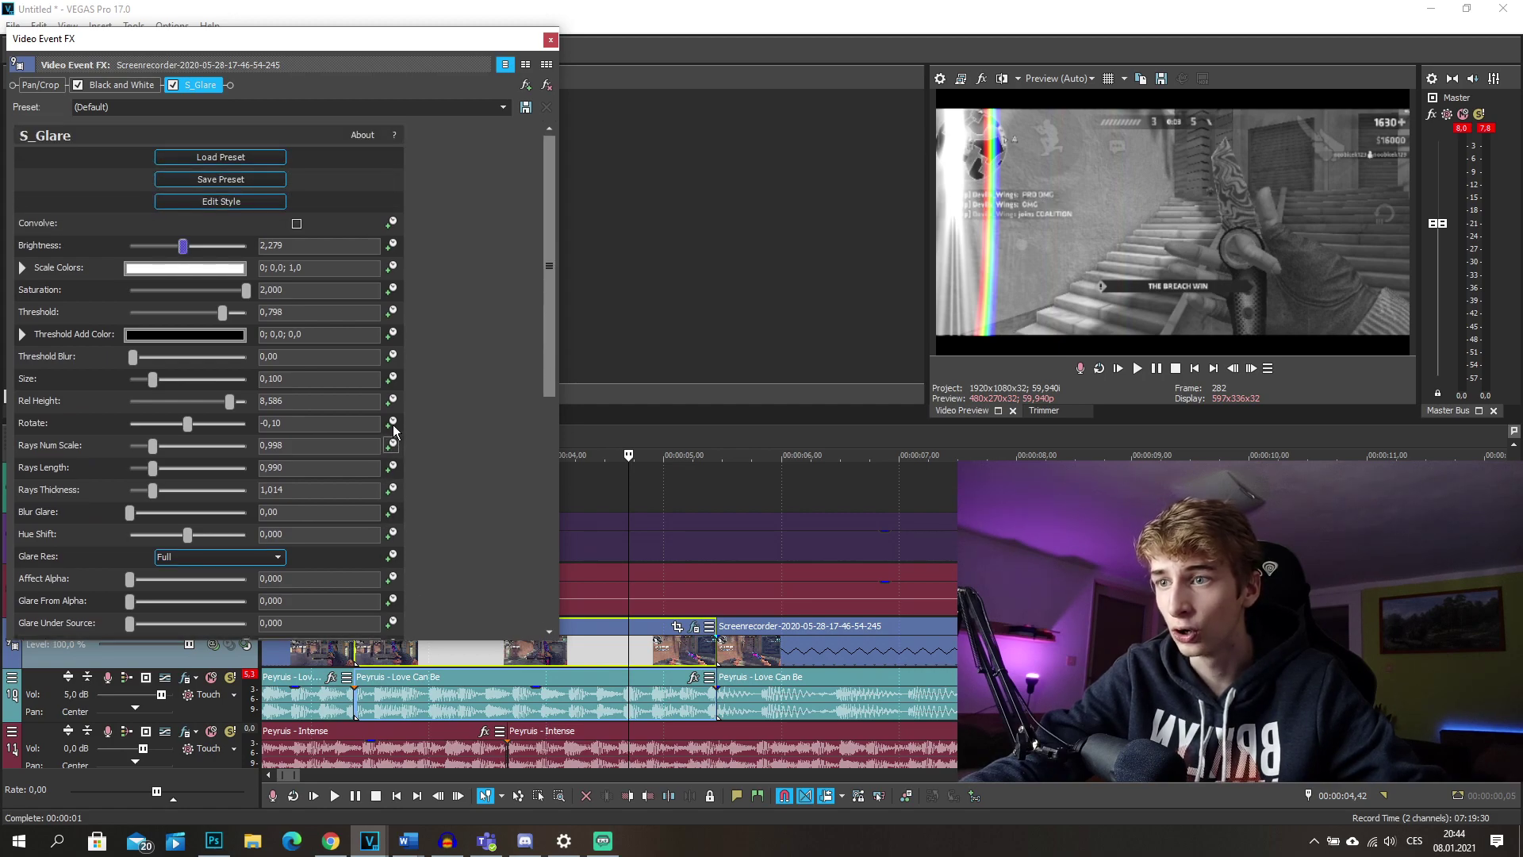
# Close the Video Event FX window and open Pan/Crop for the ahoj title event
pyautogui.click(550, 41)
pyautogui.scroll(1, 587, 476)
pyautogui.click(470, 486)
pyautogui.click(527, 494)
pyautogui.click(595, 473)
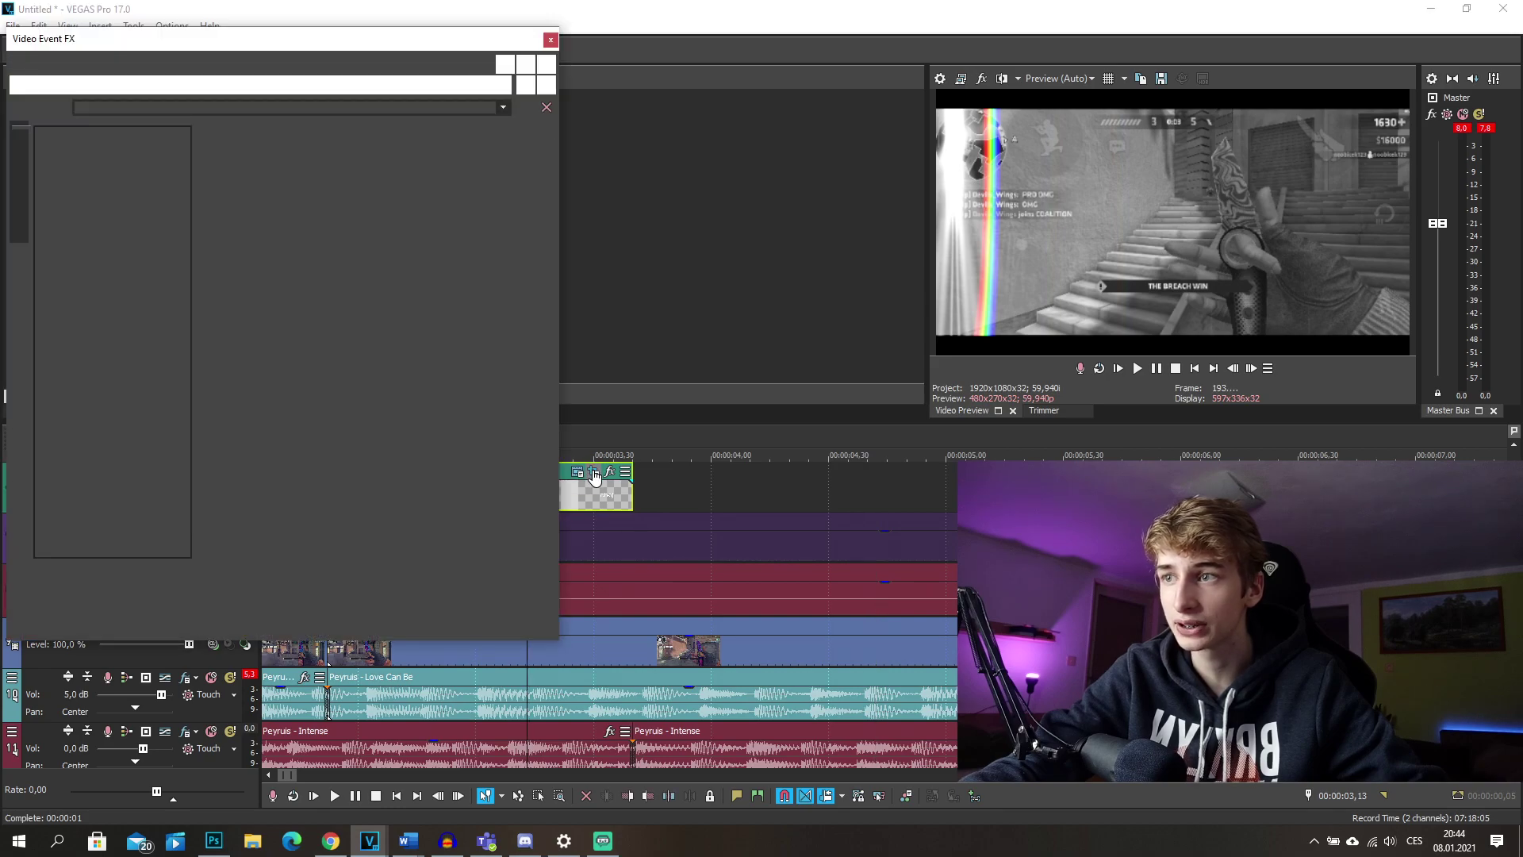
# Go to the first keyframe and restore the pan/crop frame to its default
pyautogui.scroll(3, 381, 413)
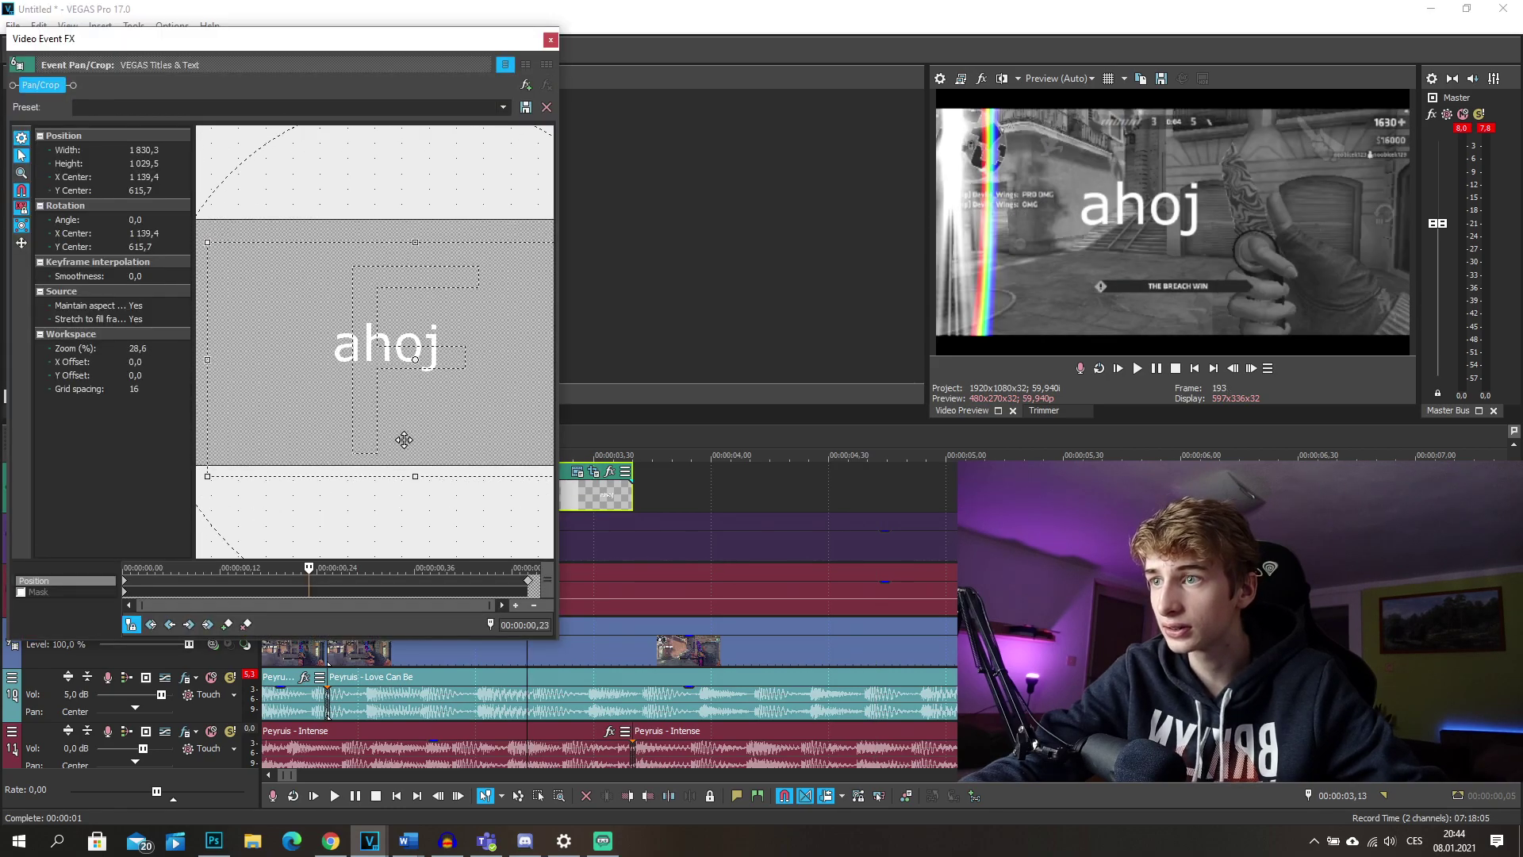
pyautogui.scroll(-5, 385, 432)
pyautogui.click(127, 587)
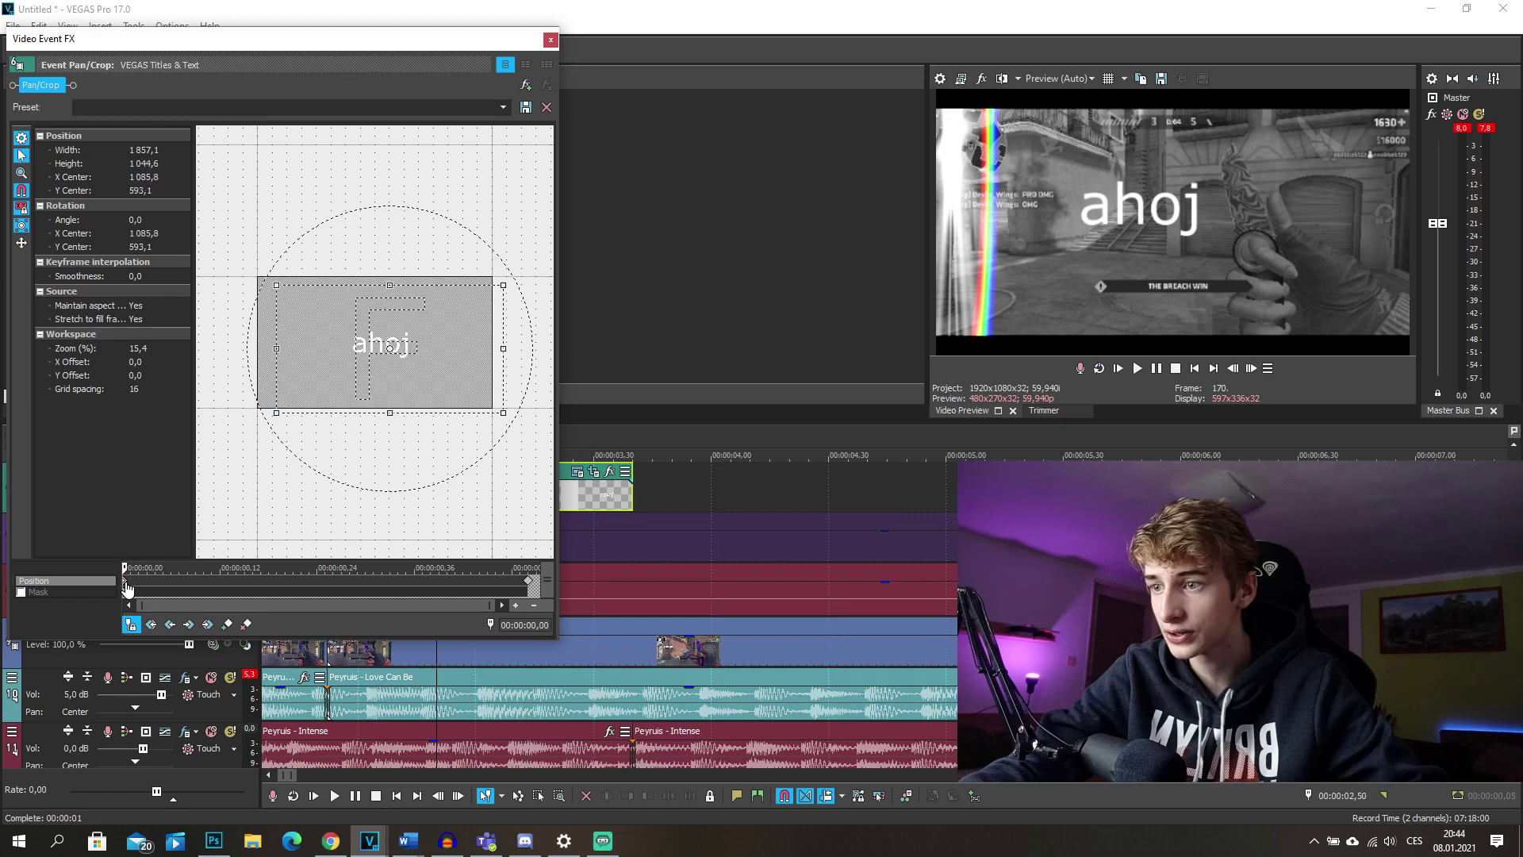
pyautogui.rightClick(438, 416)
pyautogui.click(462, 428)
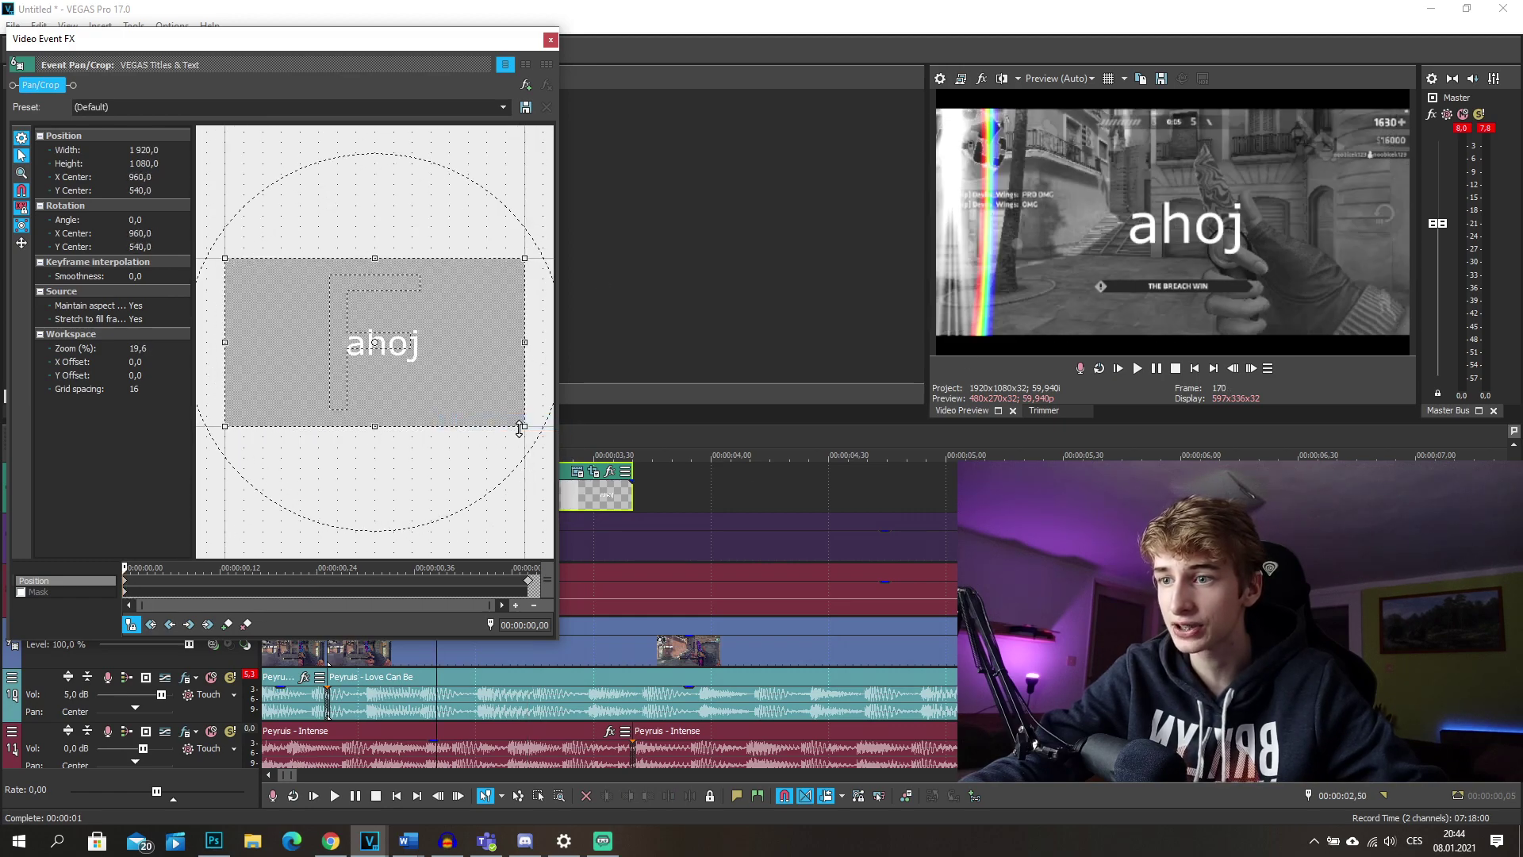
# Shrink and shift the pan/crop frame so the title is larger and slightly left, X Center 600
pyautogui.moveTo(520, 428); pyautogui.dragTo(487, 405)
pyautogui.moveTo(398, 353); pyautogui.dragTo(451, 352)
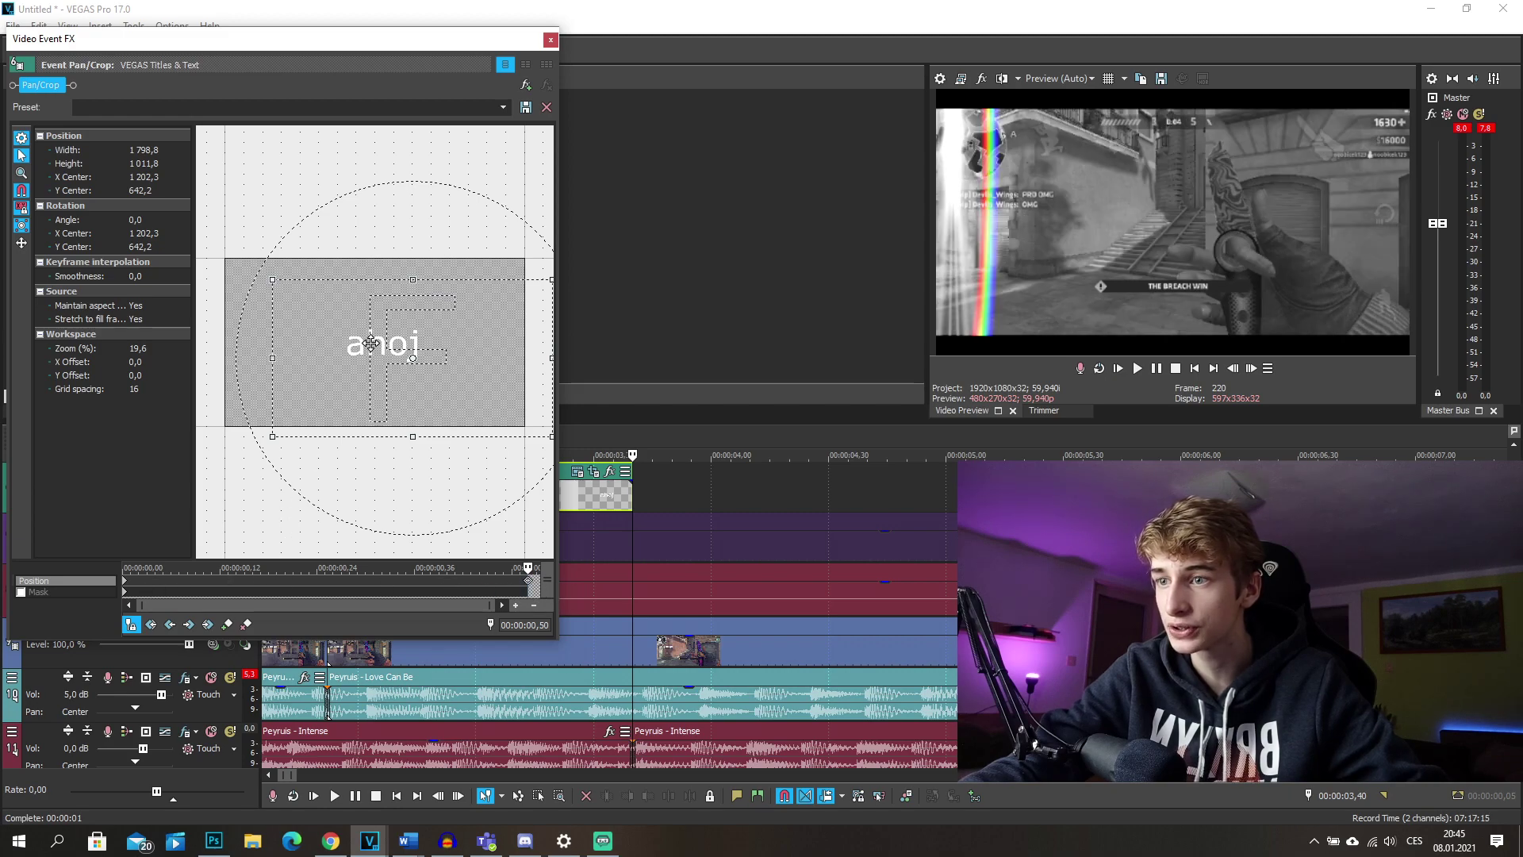
pyautogui.moveTo(422, 366); pyautogui.dragTo(427, 362)
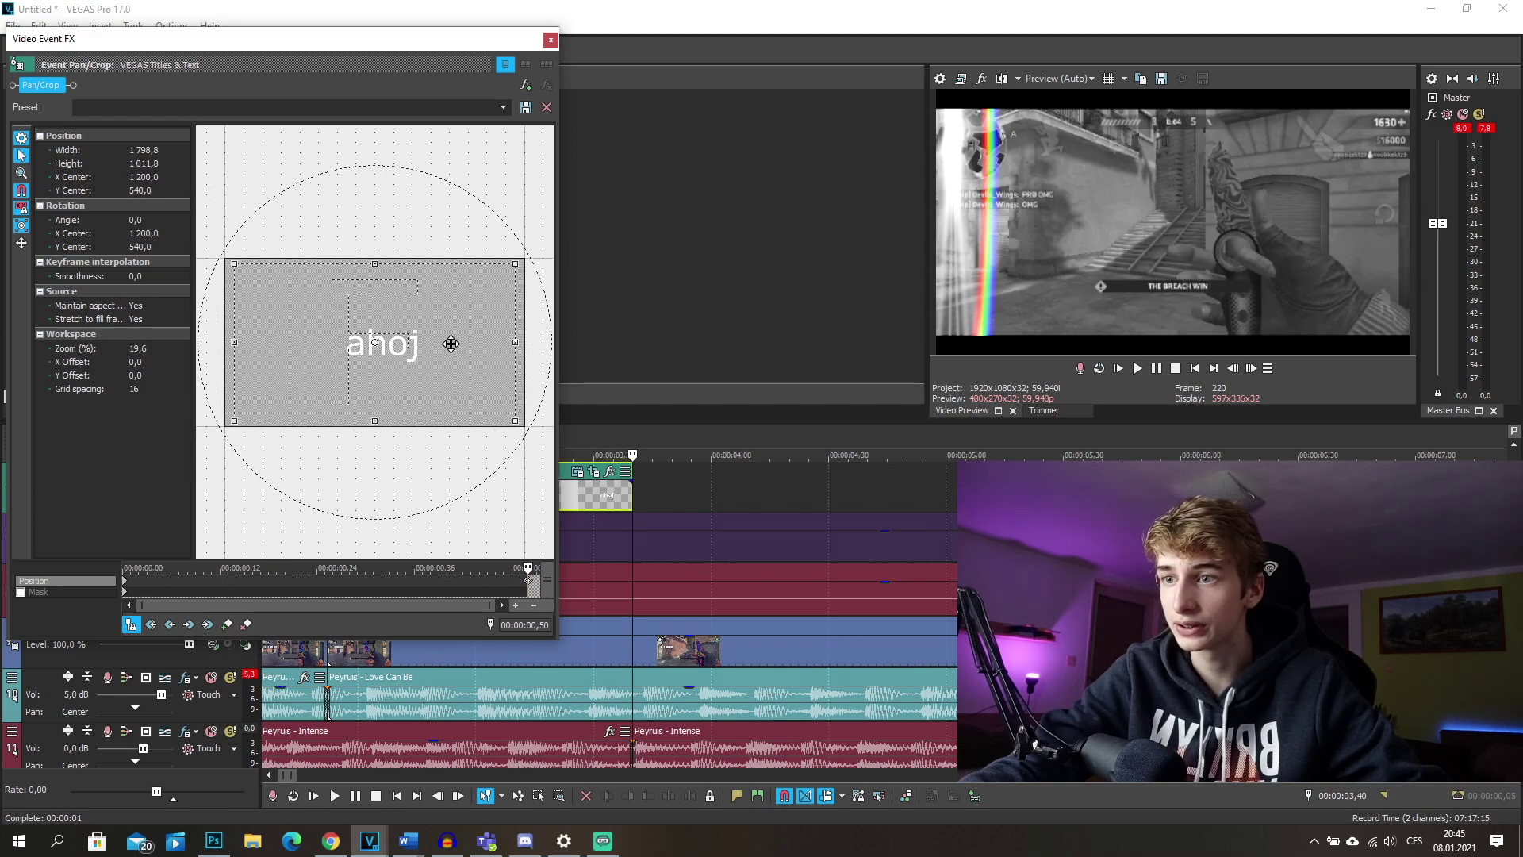
pyautogui.moveTo(354, 342); pyautogui.dragTo(328, 339)
# Close the Pan/Crop window and play back the title section
pyautogui.click(549, 41)
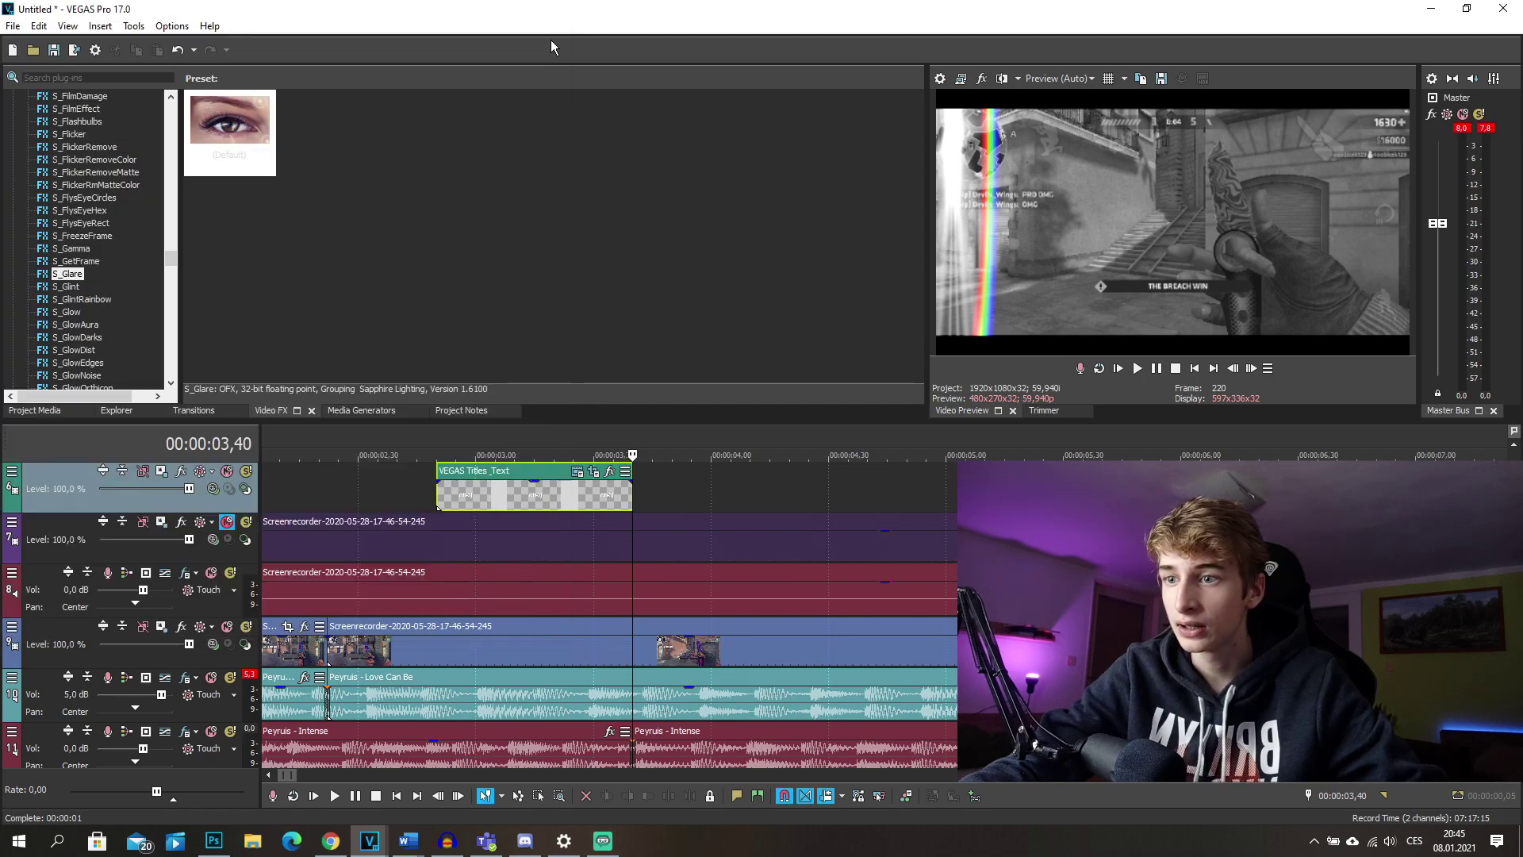
pyautogui.click(435, 500)
pyautogui.press('space')
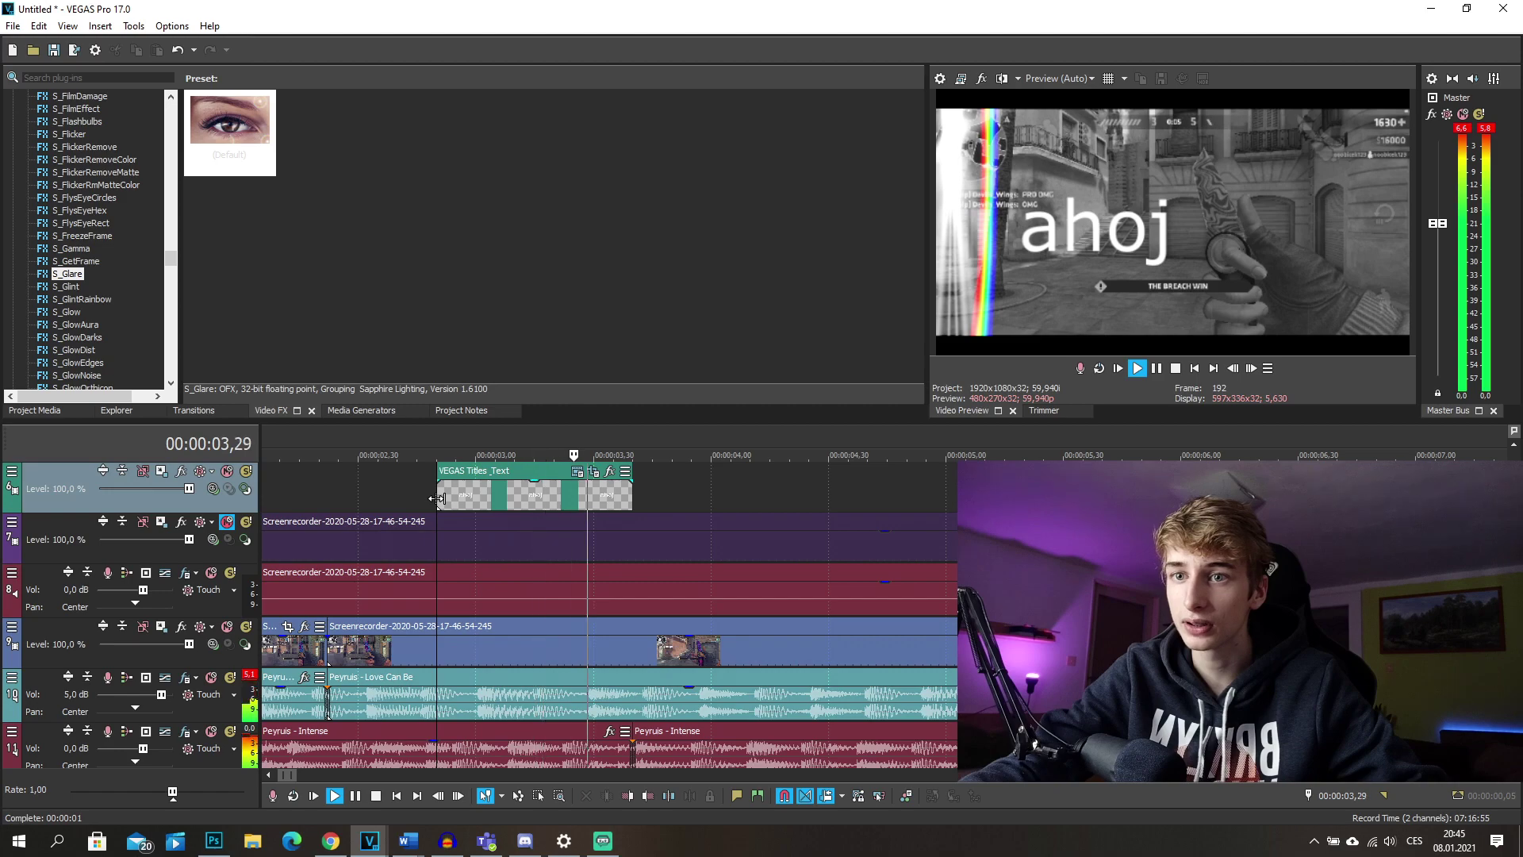
pyautogui.press('space')
# Change the preview quality and enlarge the video preview panel
pyautogui.click(1039, 79)
pyautogui.moveTo(1055, 116)
pyautogui.click(1120, 99)
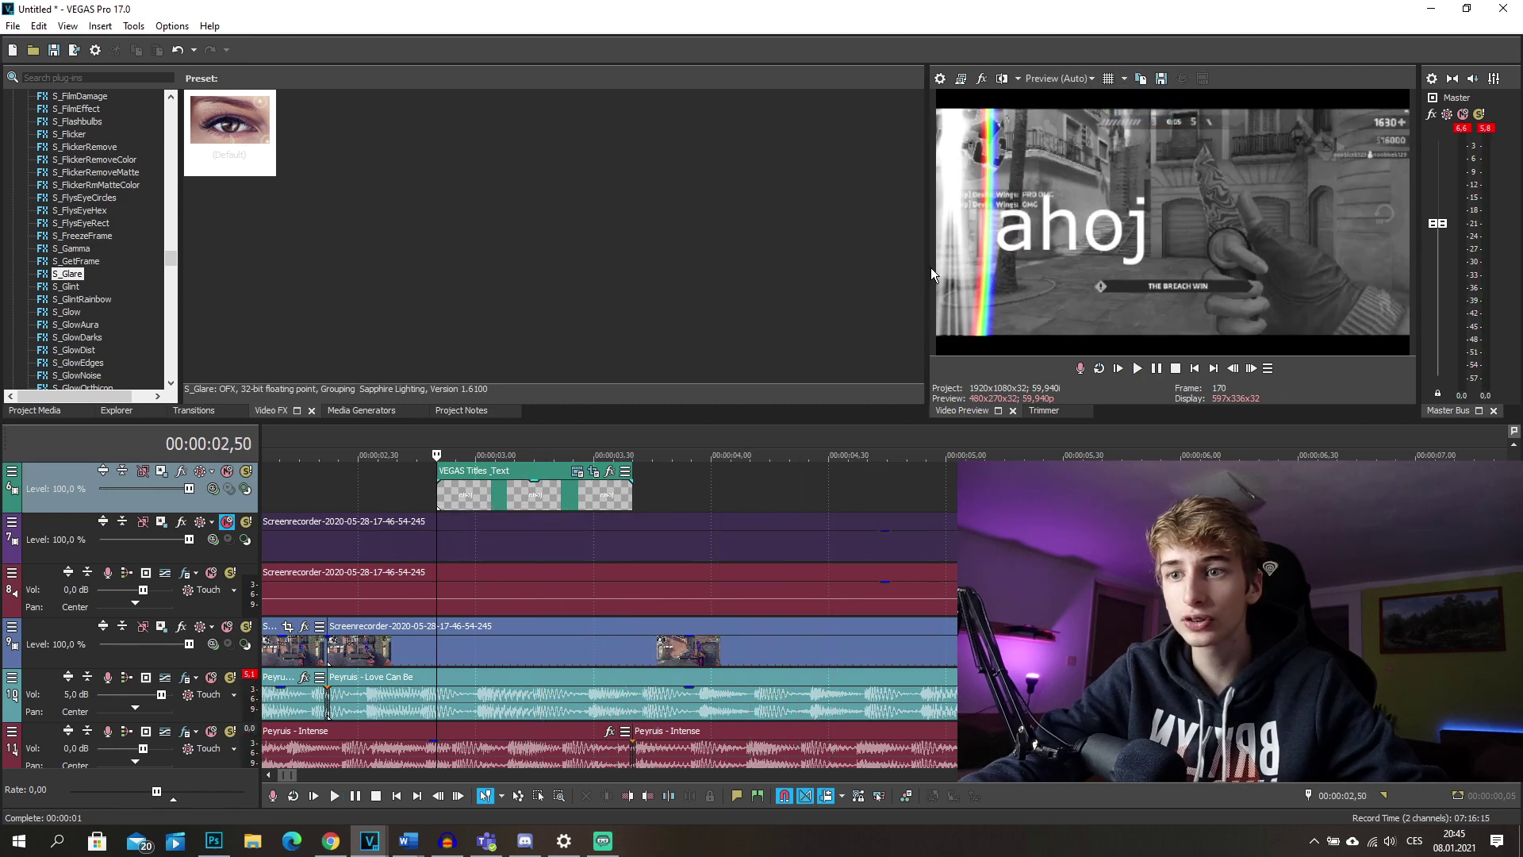
pyautogui.moveTo(926, 271); pyautogui.dragTo(699, 289)
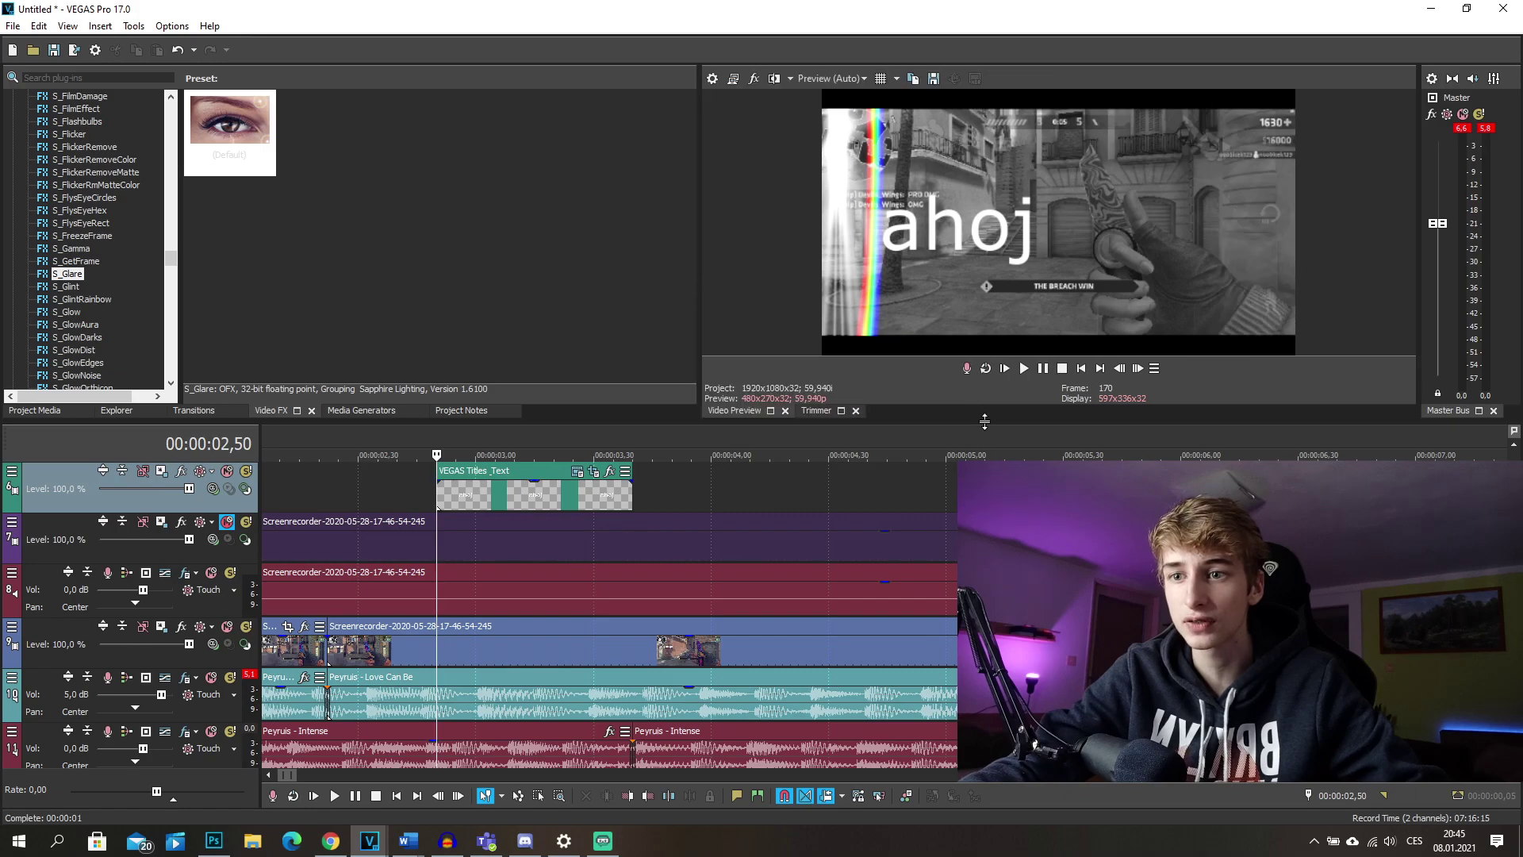
pyautogui.moveTo(985, 428)
pyautogui.mouseDown()
pyautogui.moveTo(985, 636)
pyautogui.moveTo(988, 252)
pyautogui.moveTo(992, 430)
pyautogui.mouseUp()
# Jump to the project start and bring up the options for the Love Can Be music clip
pyautogui.scroll(-6, 939, 545)
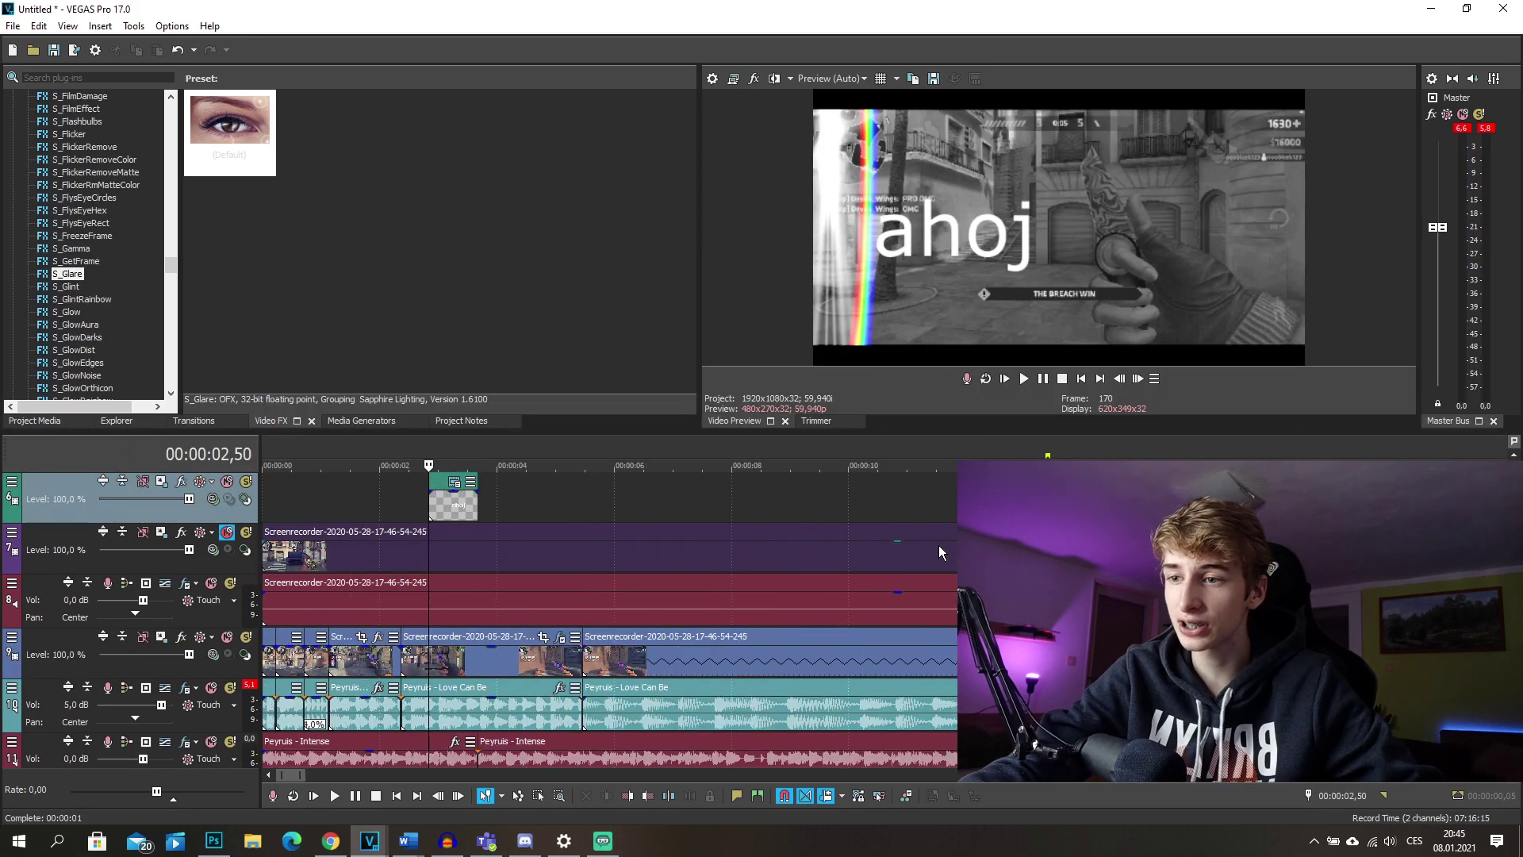
pyautogui.hotkey('ctrl', 'Home')
pyautogui.scroll(8, 932, 550)
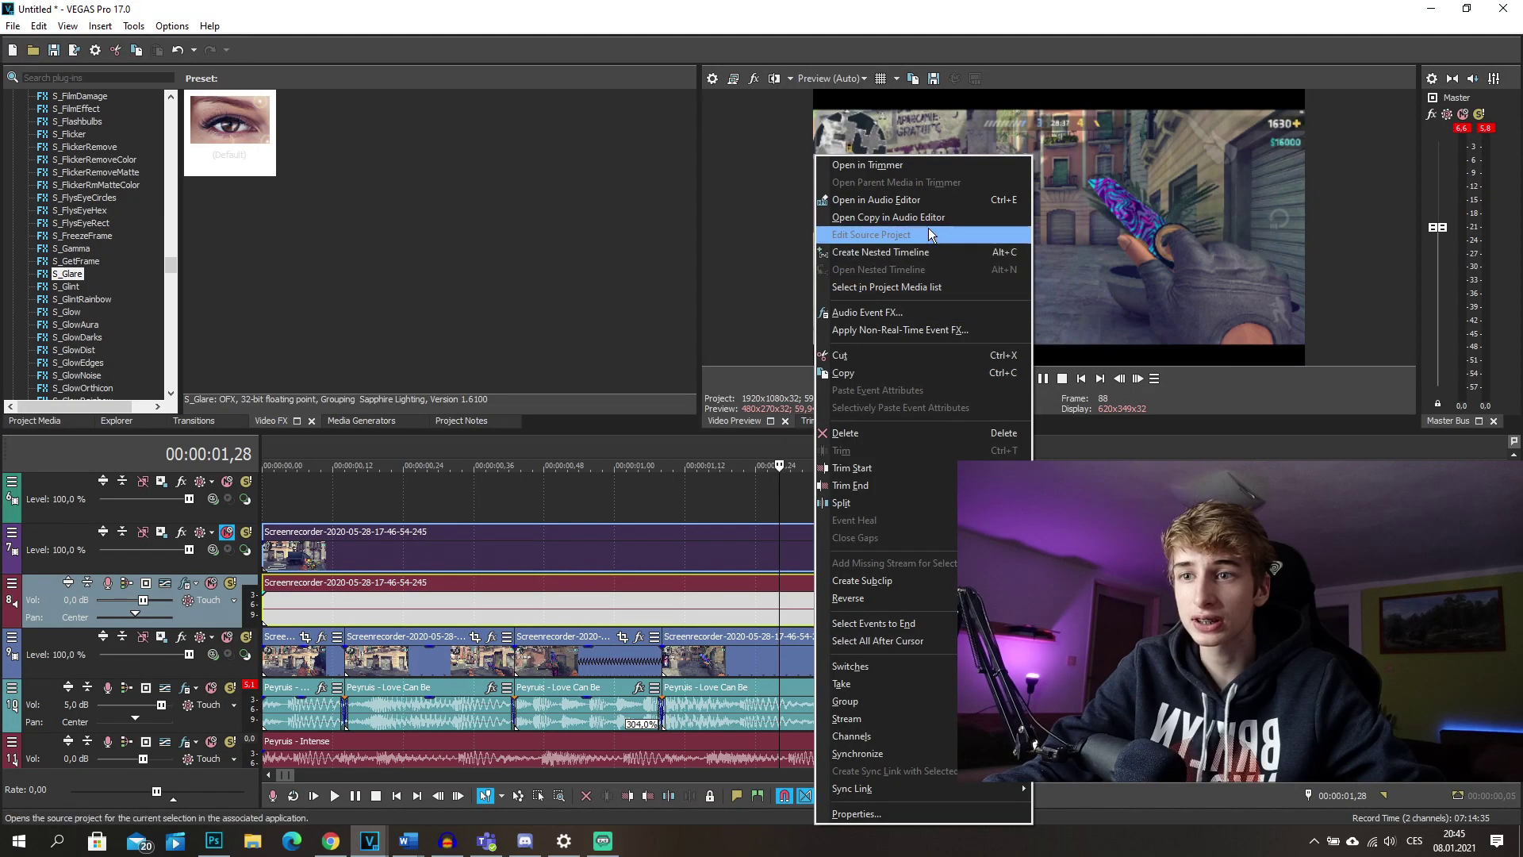
pyautogui.click(895, 736)
pyautogui.rightClick(740, 709)
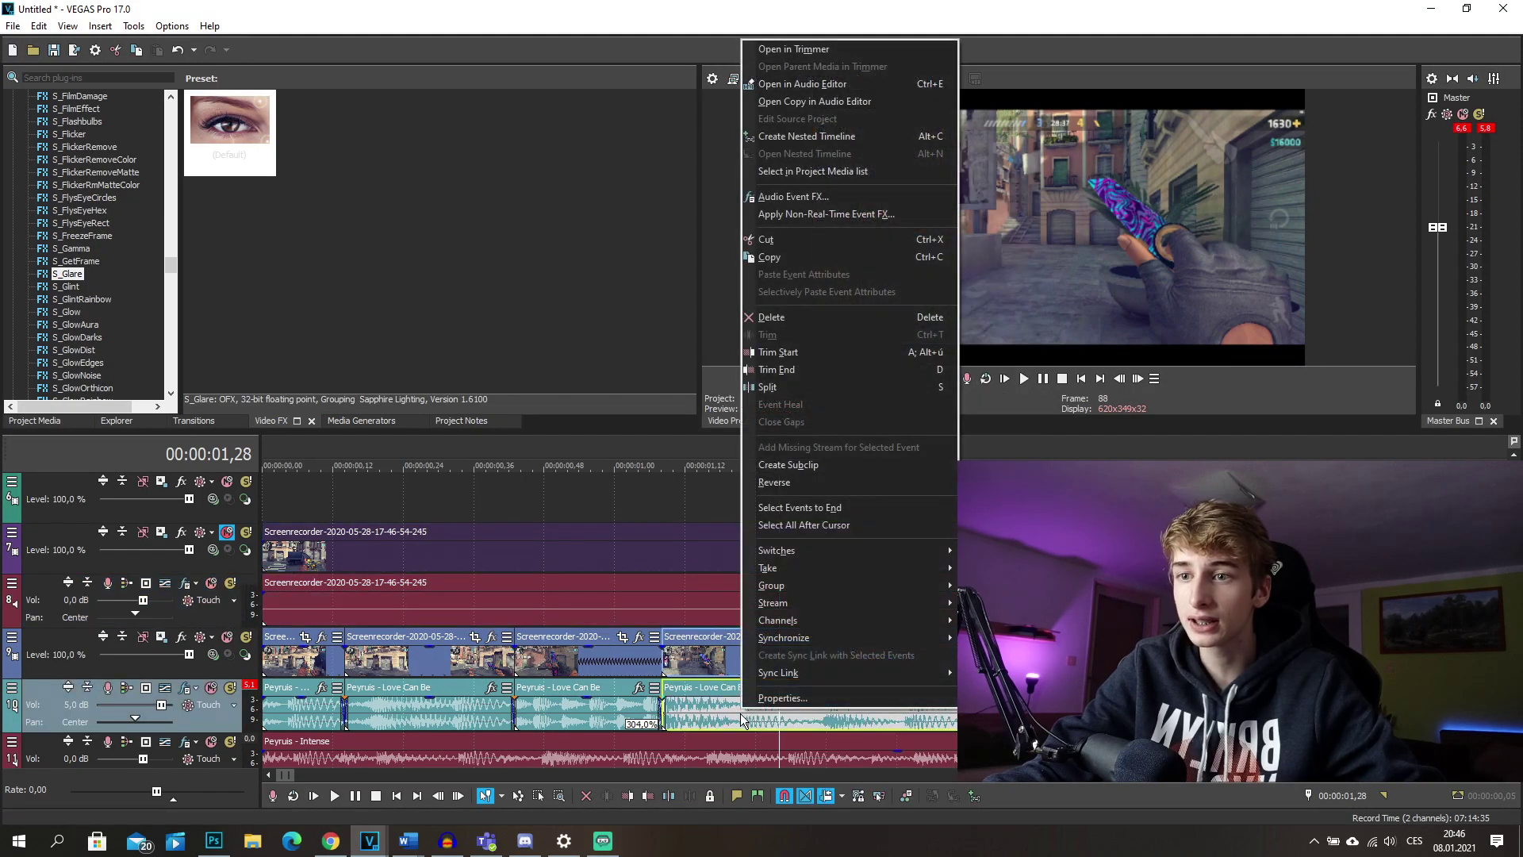